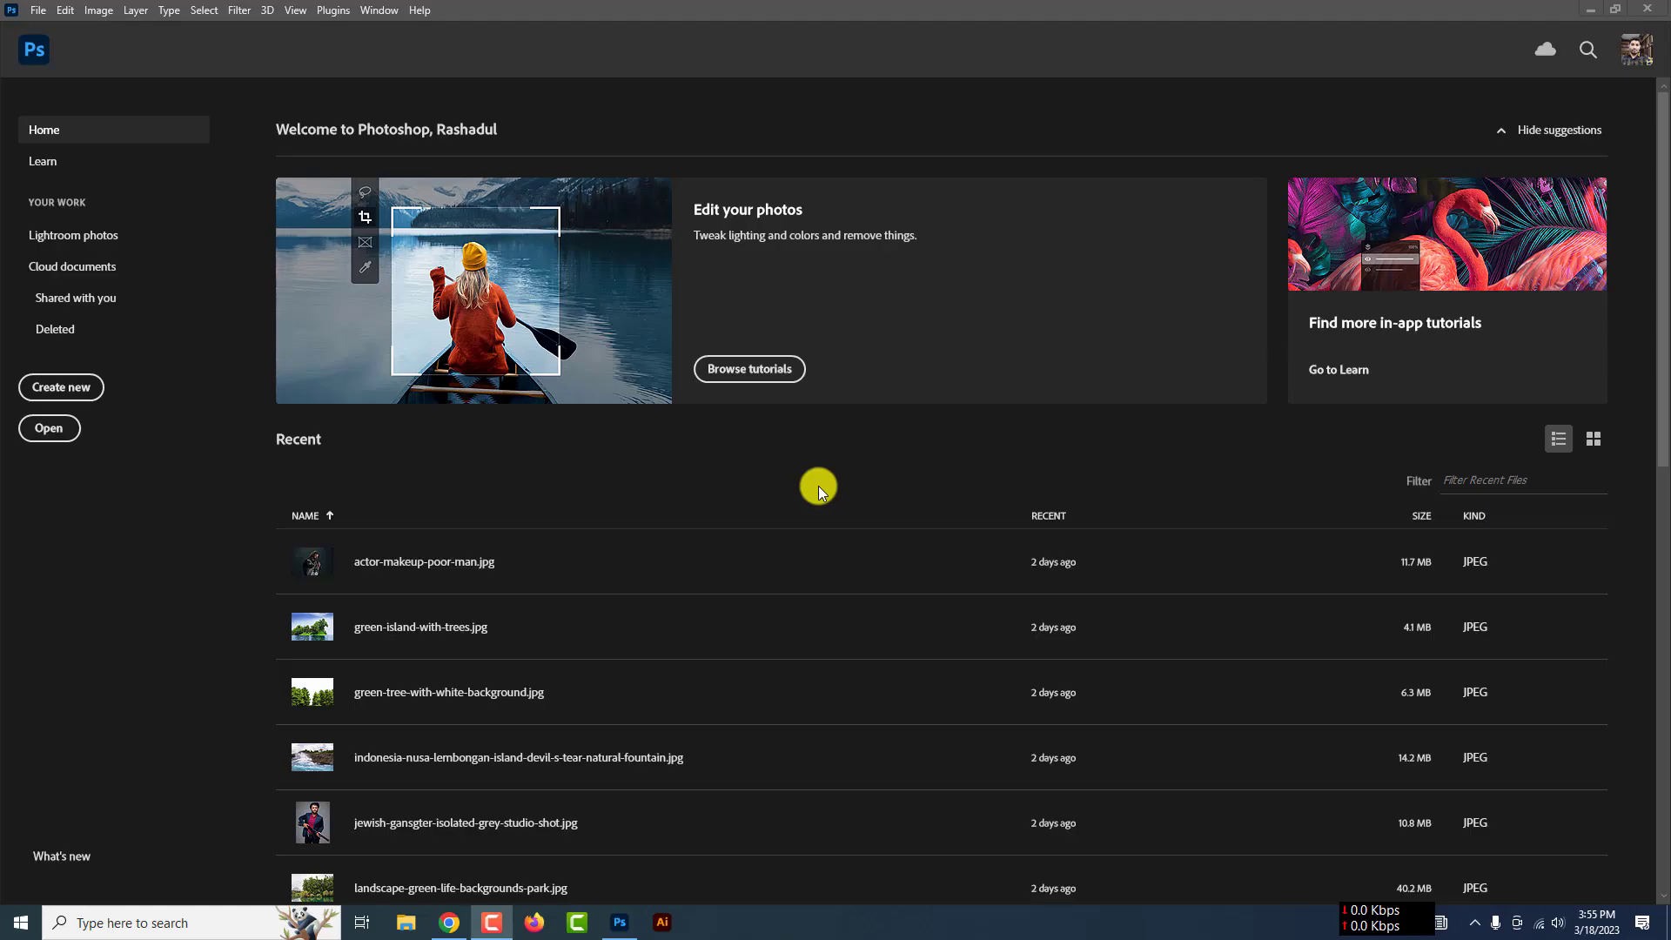
Create a new 2500 × 925 px, 300 ppi document named Facebook Cover
{"action": "left_click", "coordinate": [76, 388]}
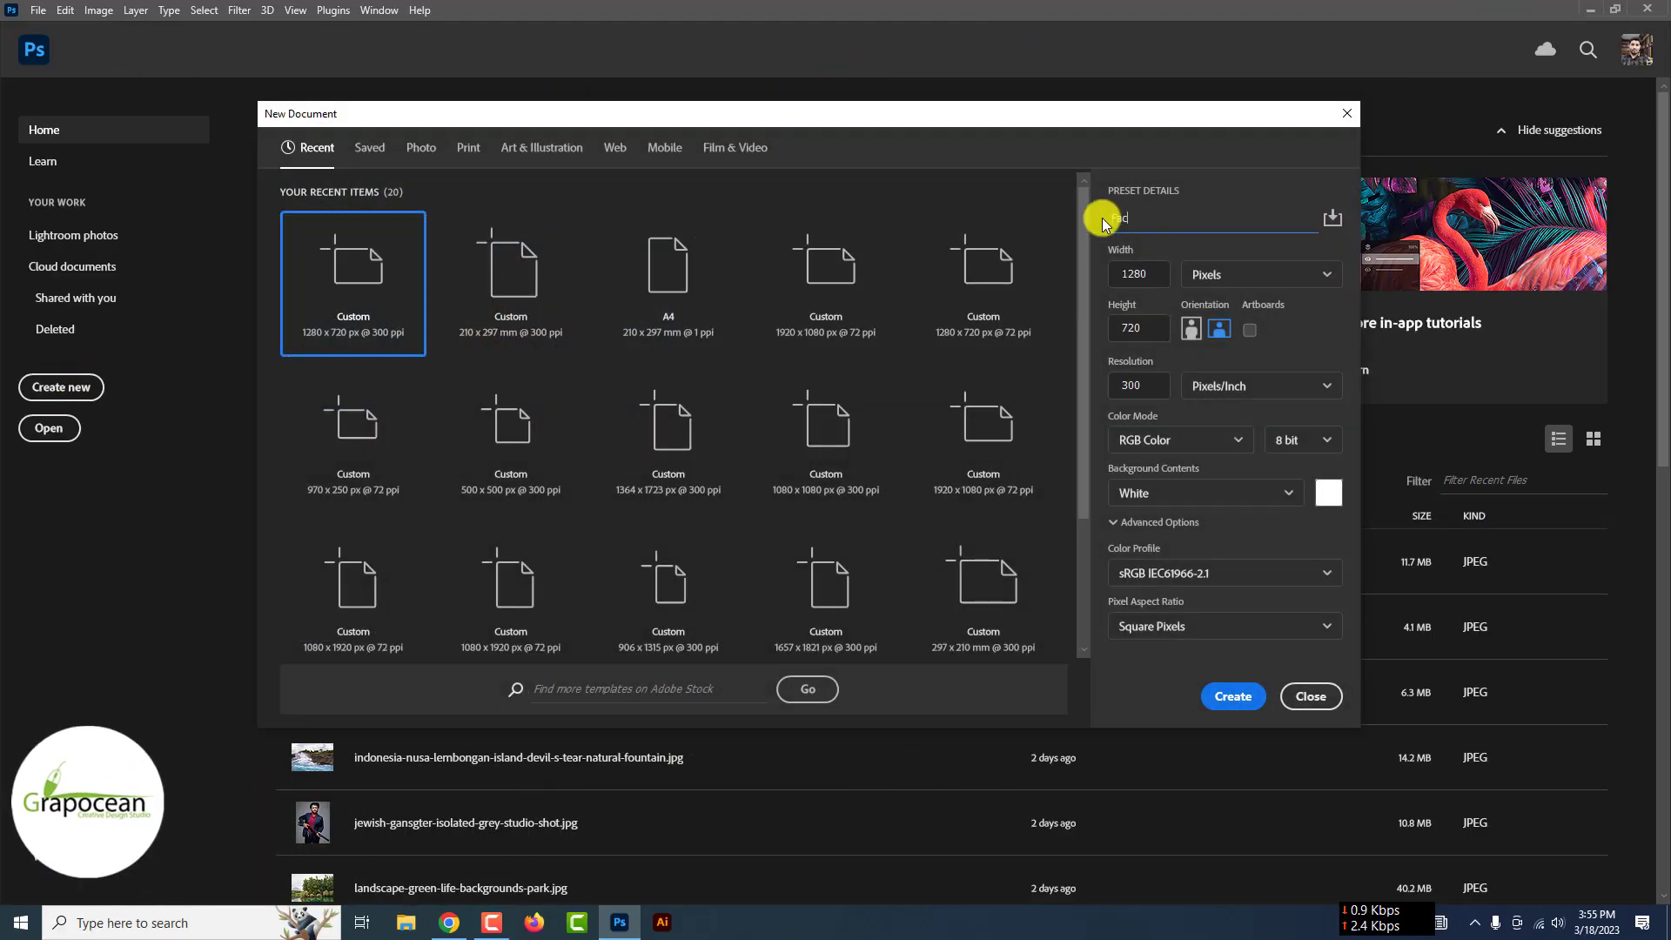
{"action": "type", "text": "Facebook Cov"}
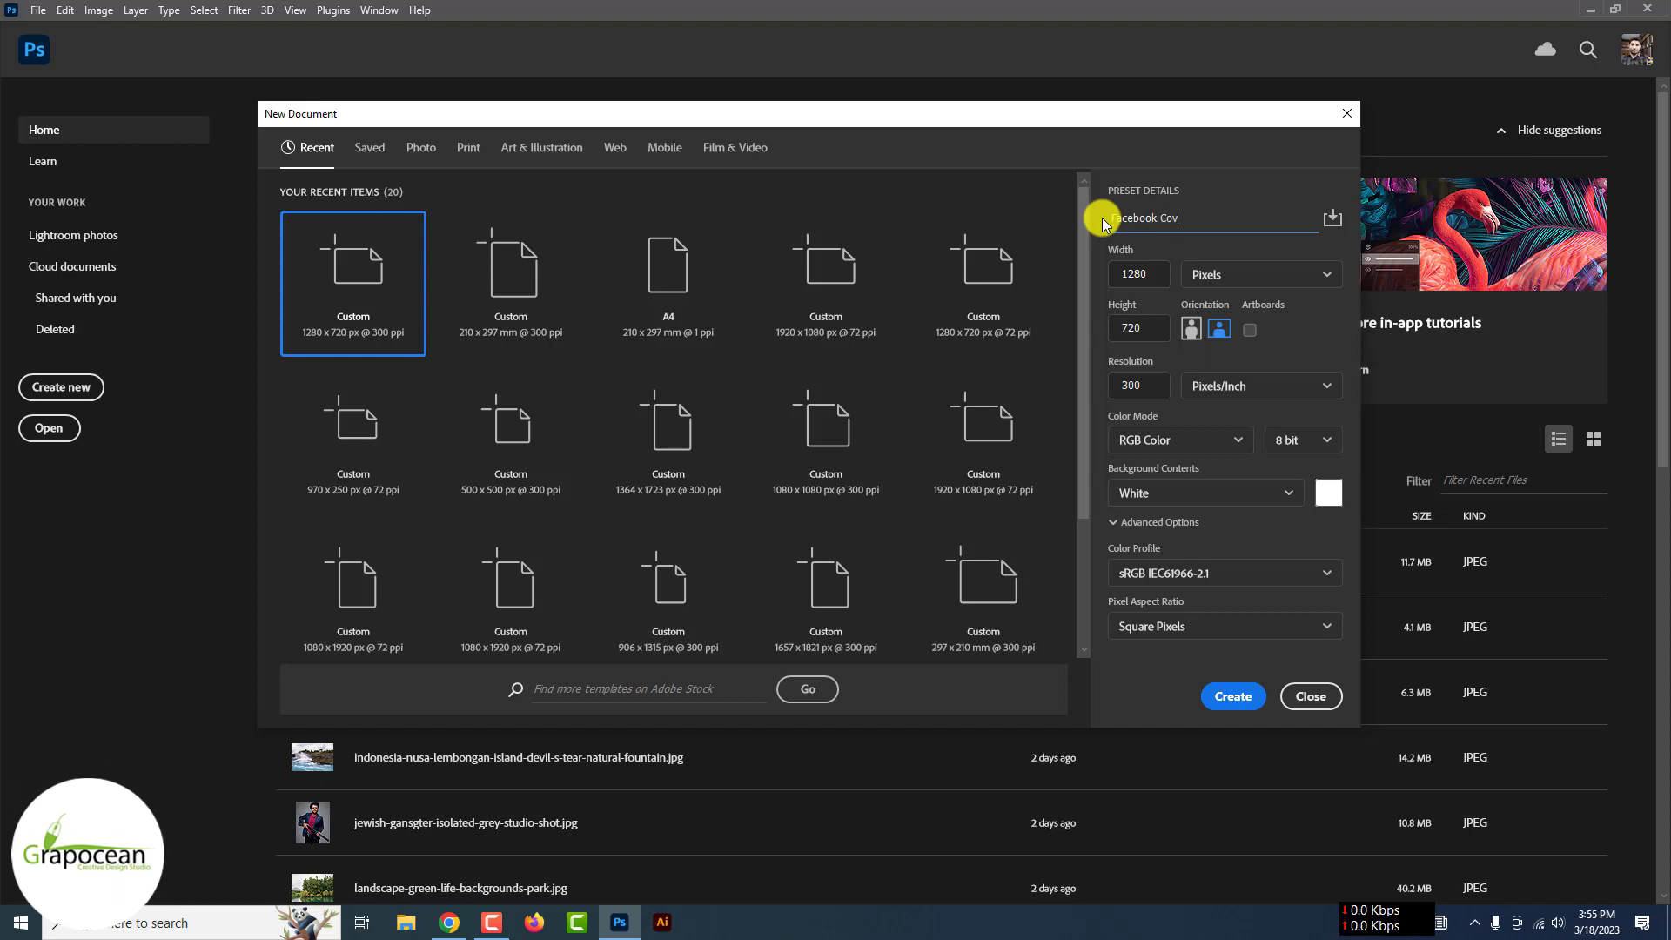
{"action": "type", "text": "er"}
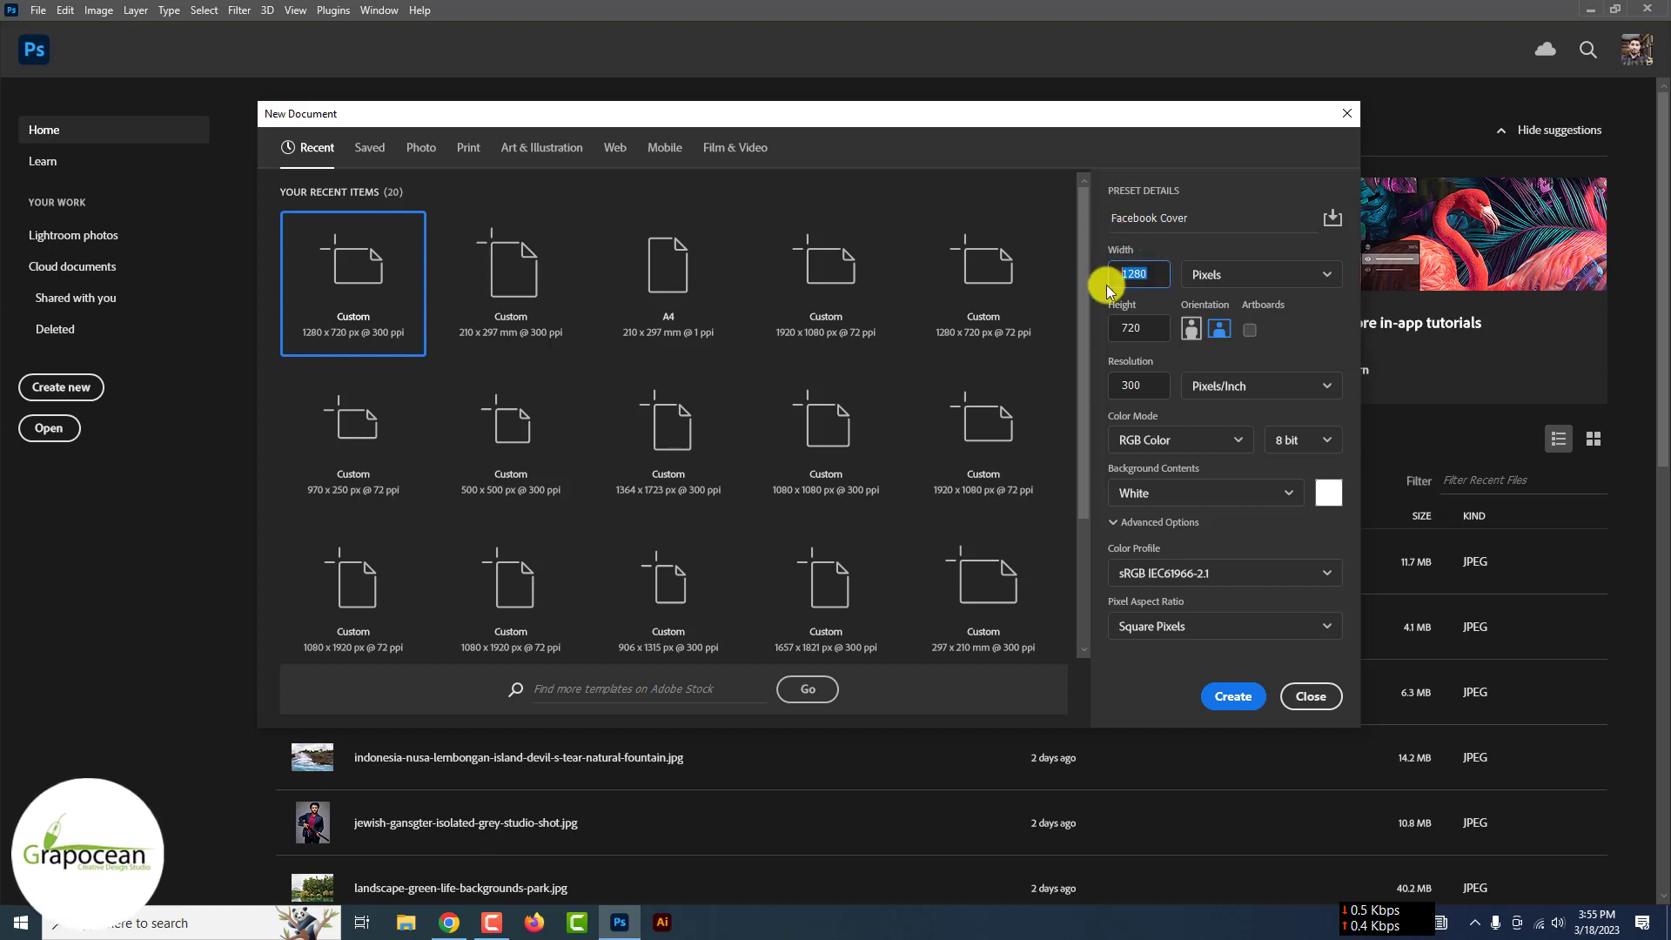
{"action": "type", "text": "851"}
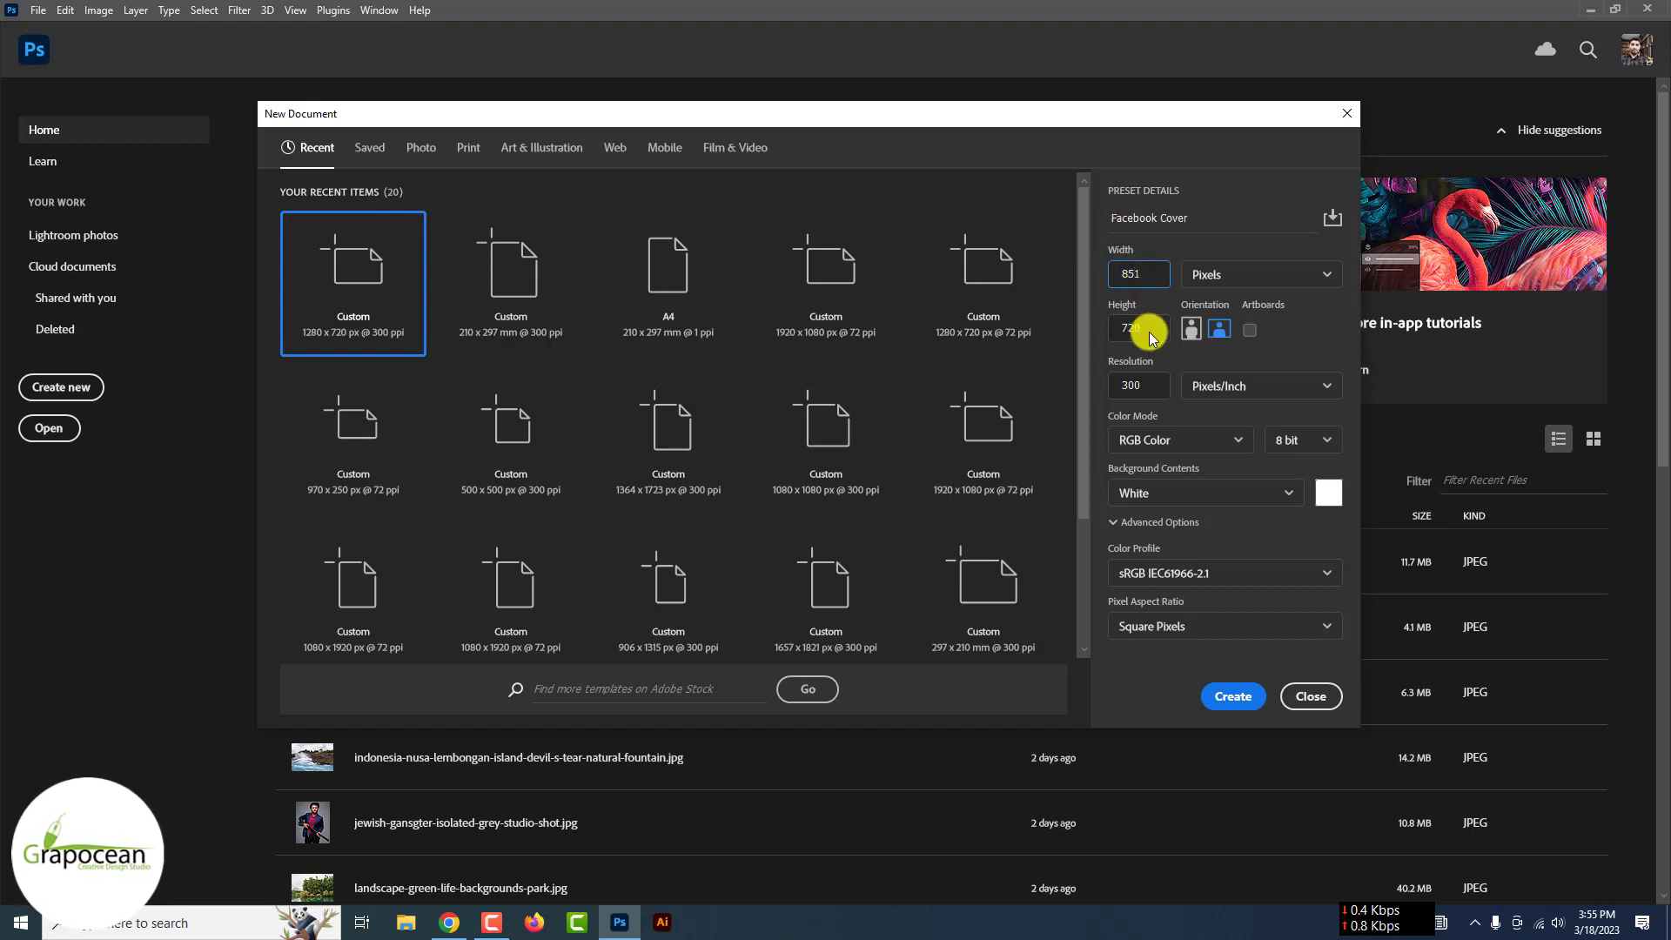
{"action": "type", "text": "15"}
{"action": "key", "text": "Return"}
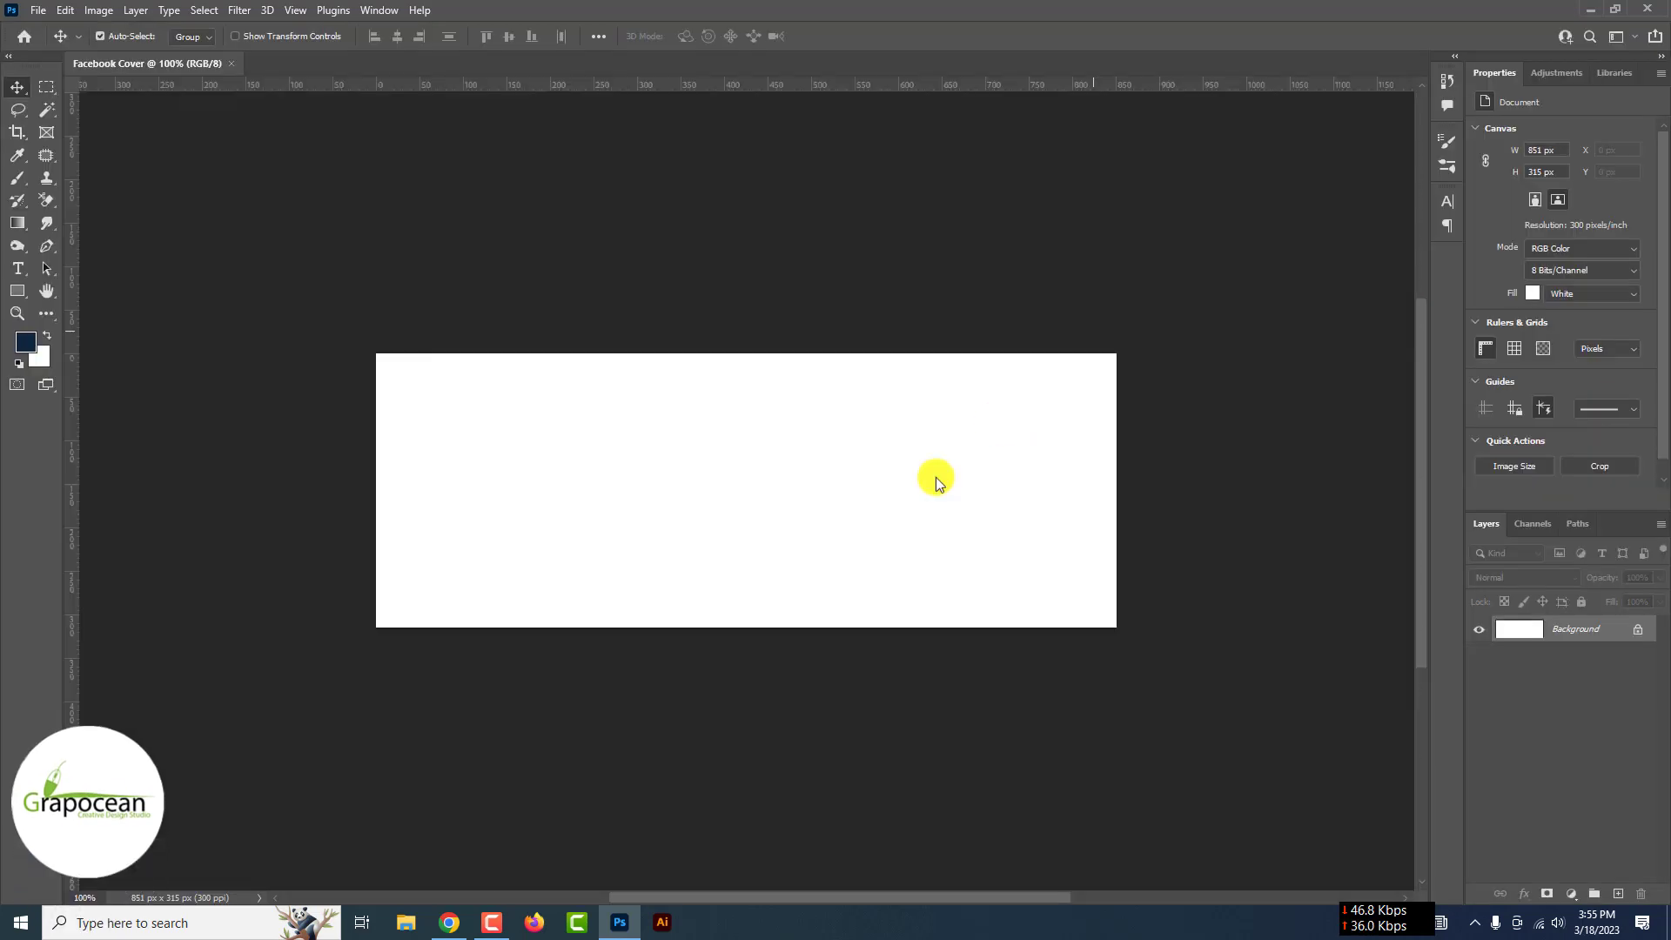
In the Downloads file picker, select the skyline, large-square, empty-road and golden-light sky photos
{"action": "left_click", "coordinate": [37, 15]}
{"action": "left_click", "coordinate": [52, 48]}
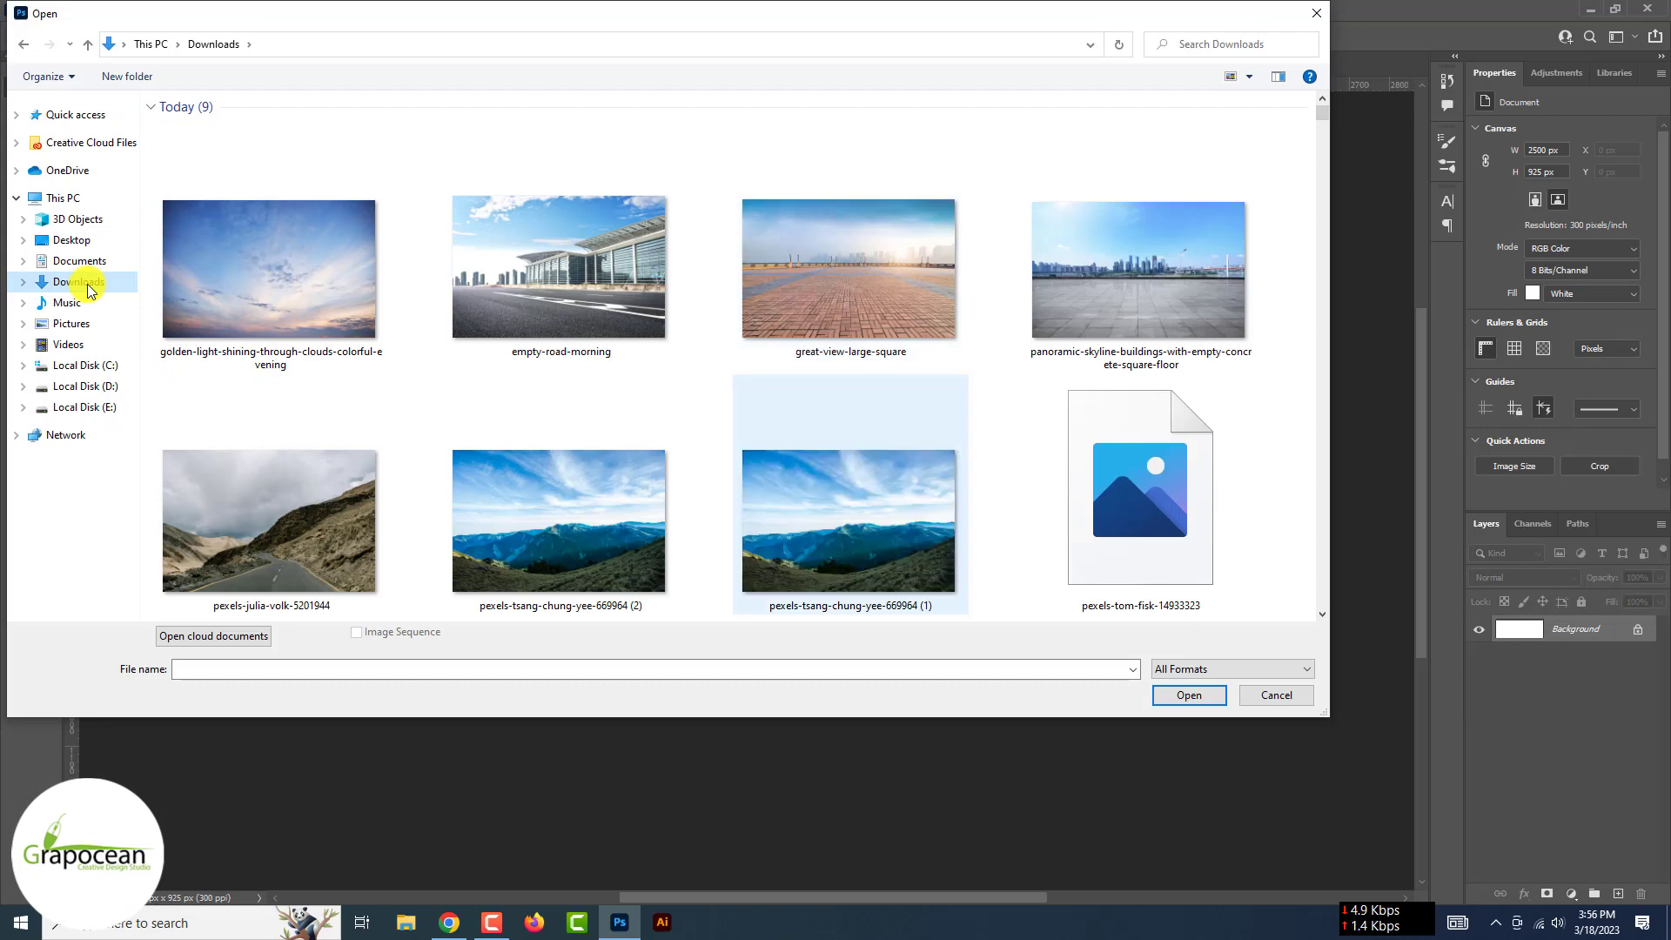
{"action": "left_click", "coordinate": [1172, 300]}
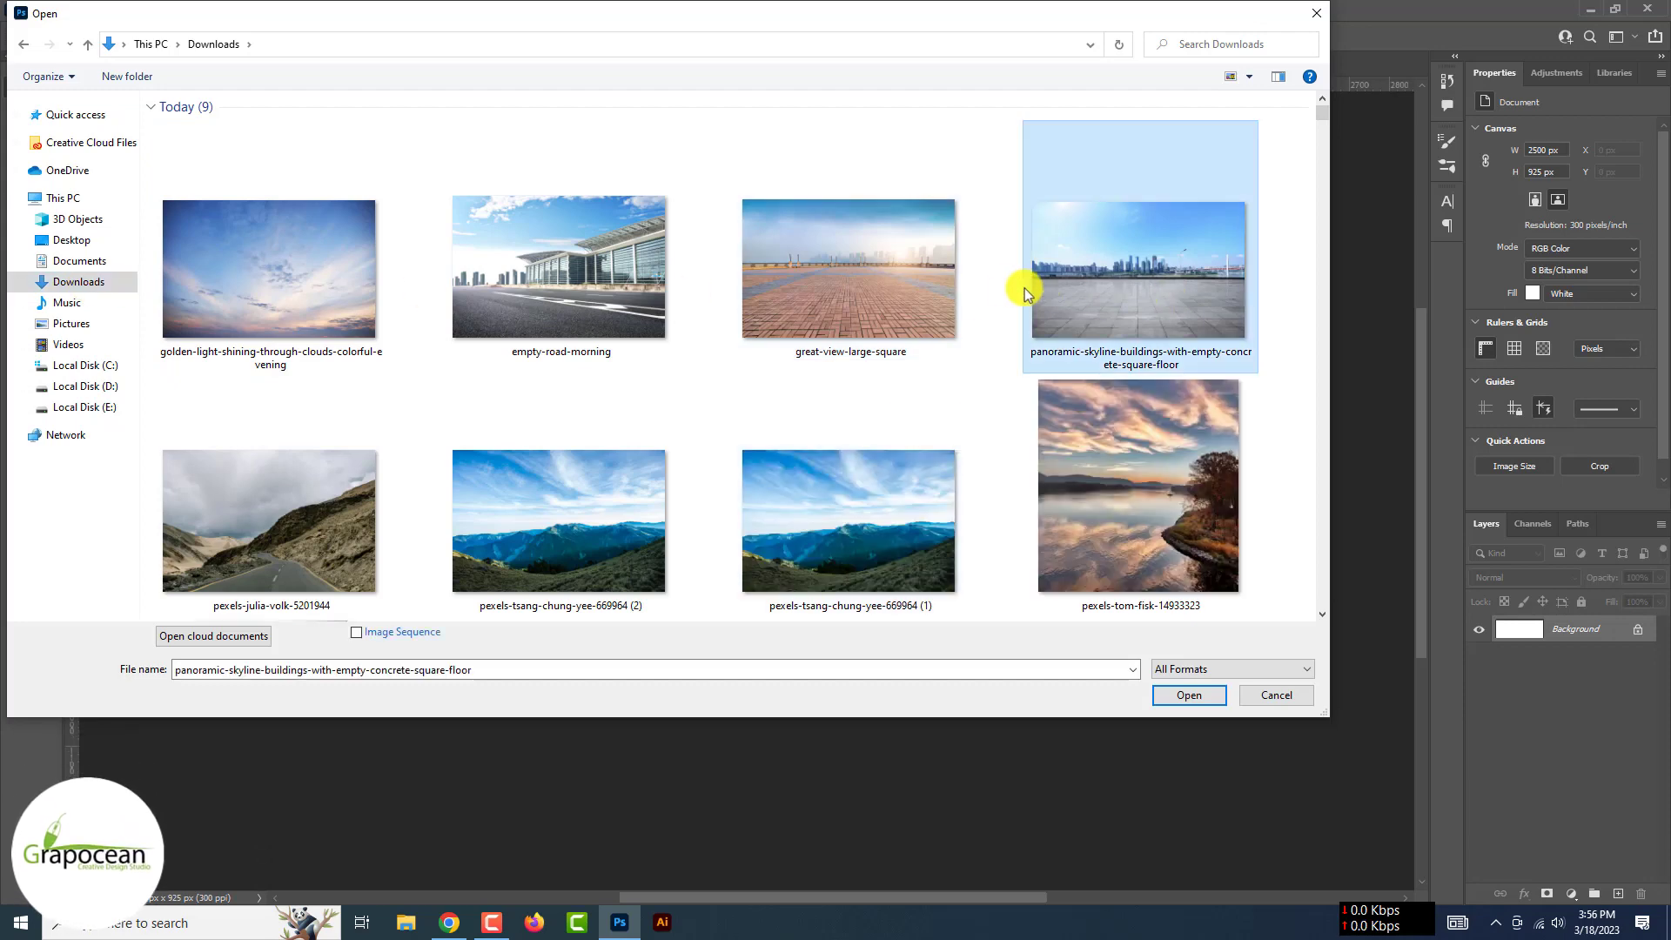
{"action": "left_click", "coordinate": [884, 278], "text": "ctrl"}
{"action": "left_click", "coordinate": [566, 298], "text": "ctrl"}
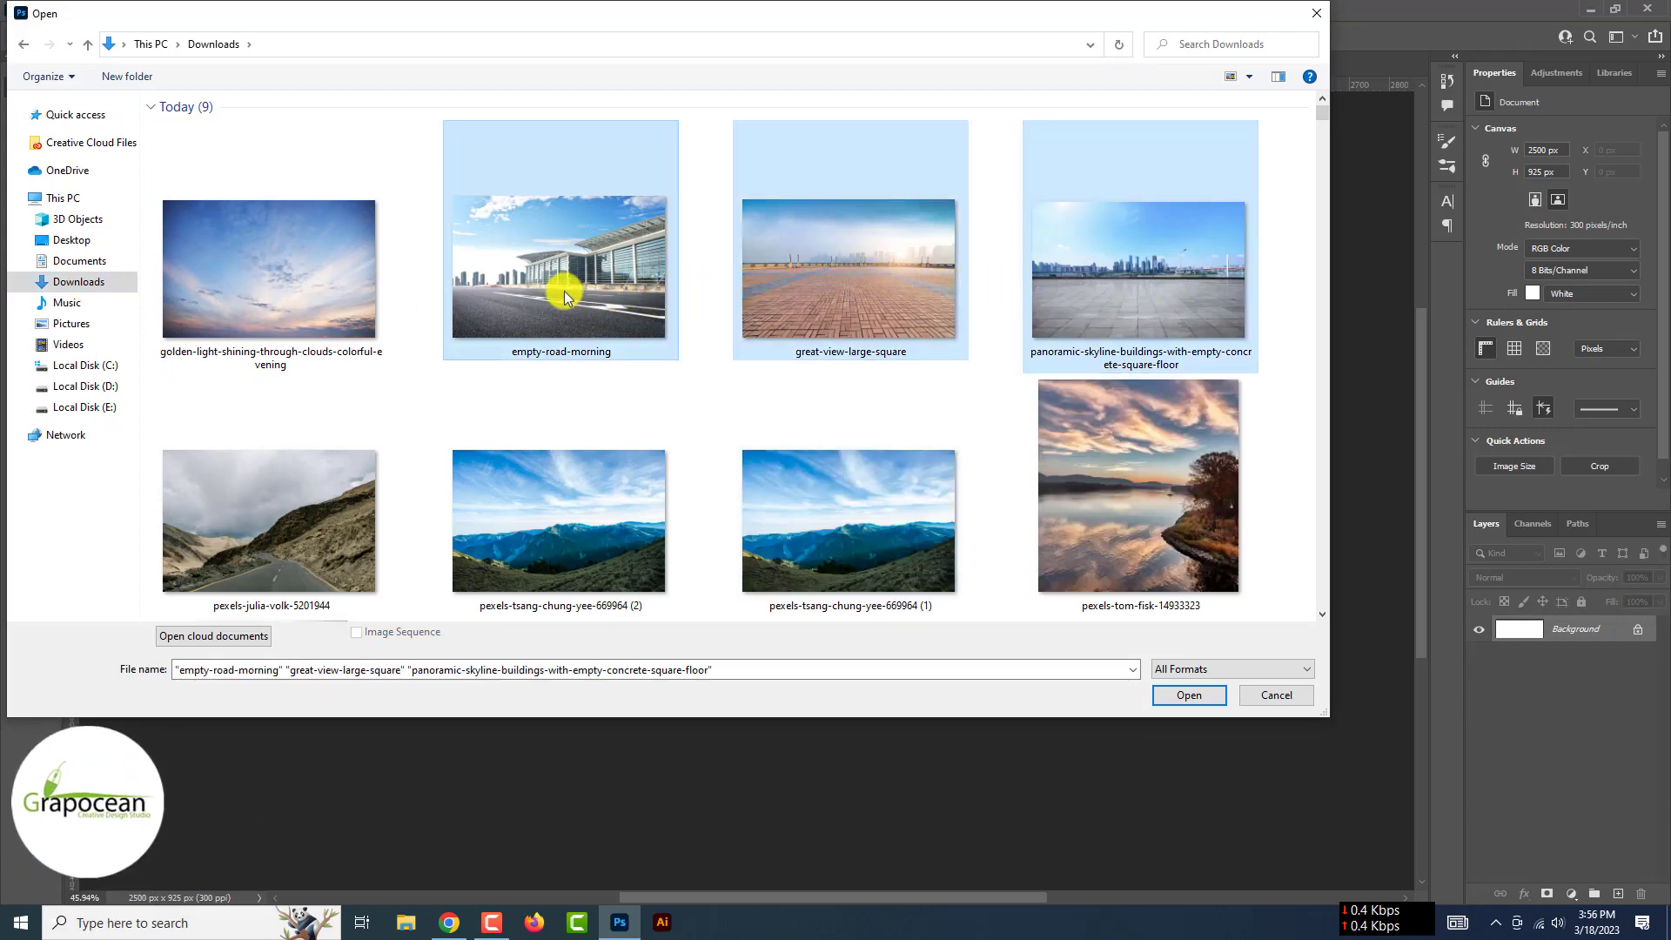
{"action": "left_click", "coordinate": [289, 268], "text": "ctrl"}
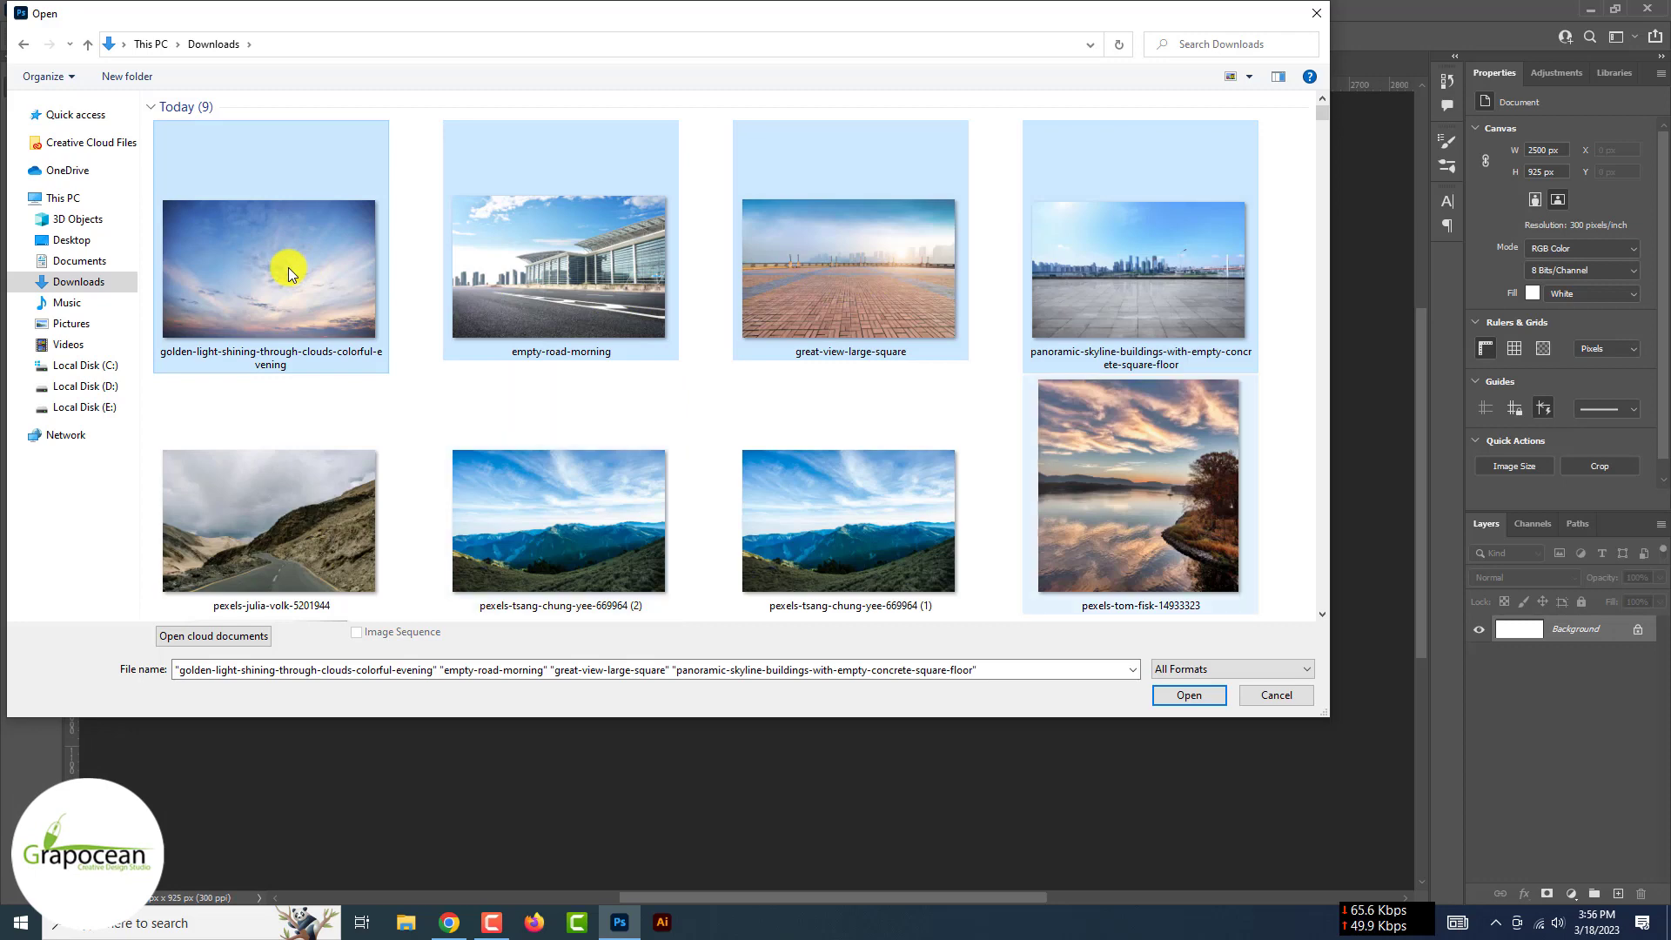
Add the lake, white-car and mountain photos to the selection
{"action": "left_click", "coordinate": [1138, 510], "text": "ctrl"}
{"action": "scroll", "coordinate": [1054, 508], "scroll_direction": "down", "scroll_amount": 3}
{"action": "left_click", "coordinate": [271, 509], "text": "ctrl"}
{"action": "scroll", "coordinate": [272, 508], "scroll_direction": "down", "scroll_amount": 5}
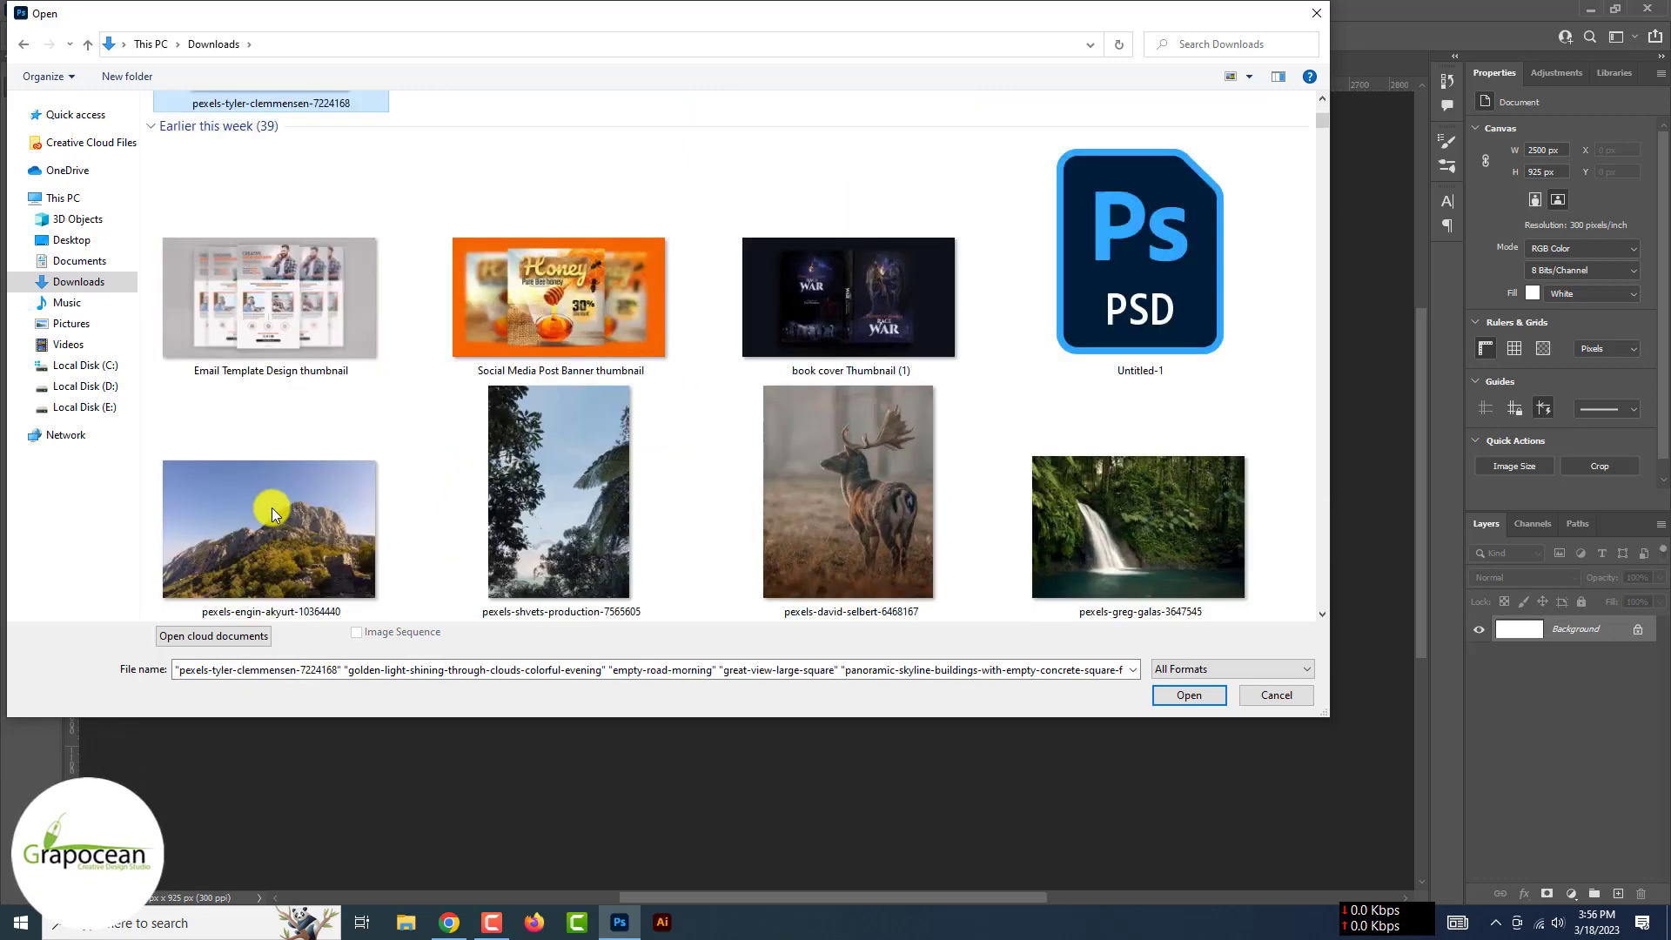
{"action": "scroll", "coordinate": [272, 509], "scroll_direction": "up", "scroll_amount": 5}
{"action": "scroll", "coordinate": [272, 508], "scroll_direction": "down", "scroll_amount": 2}
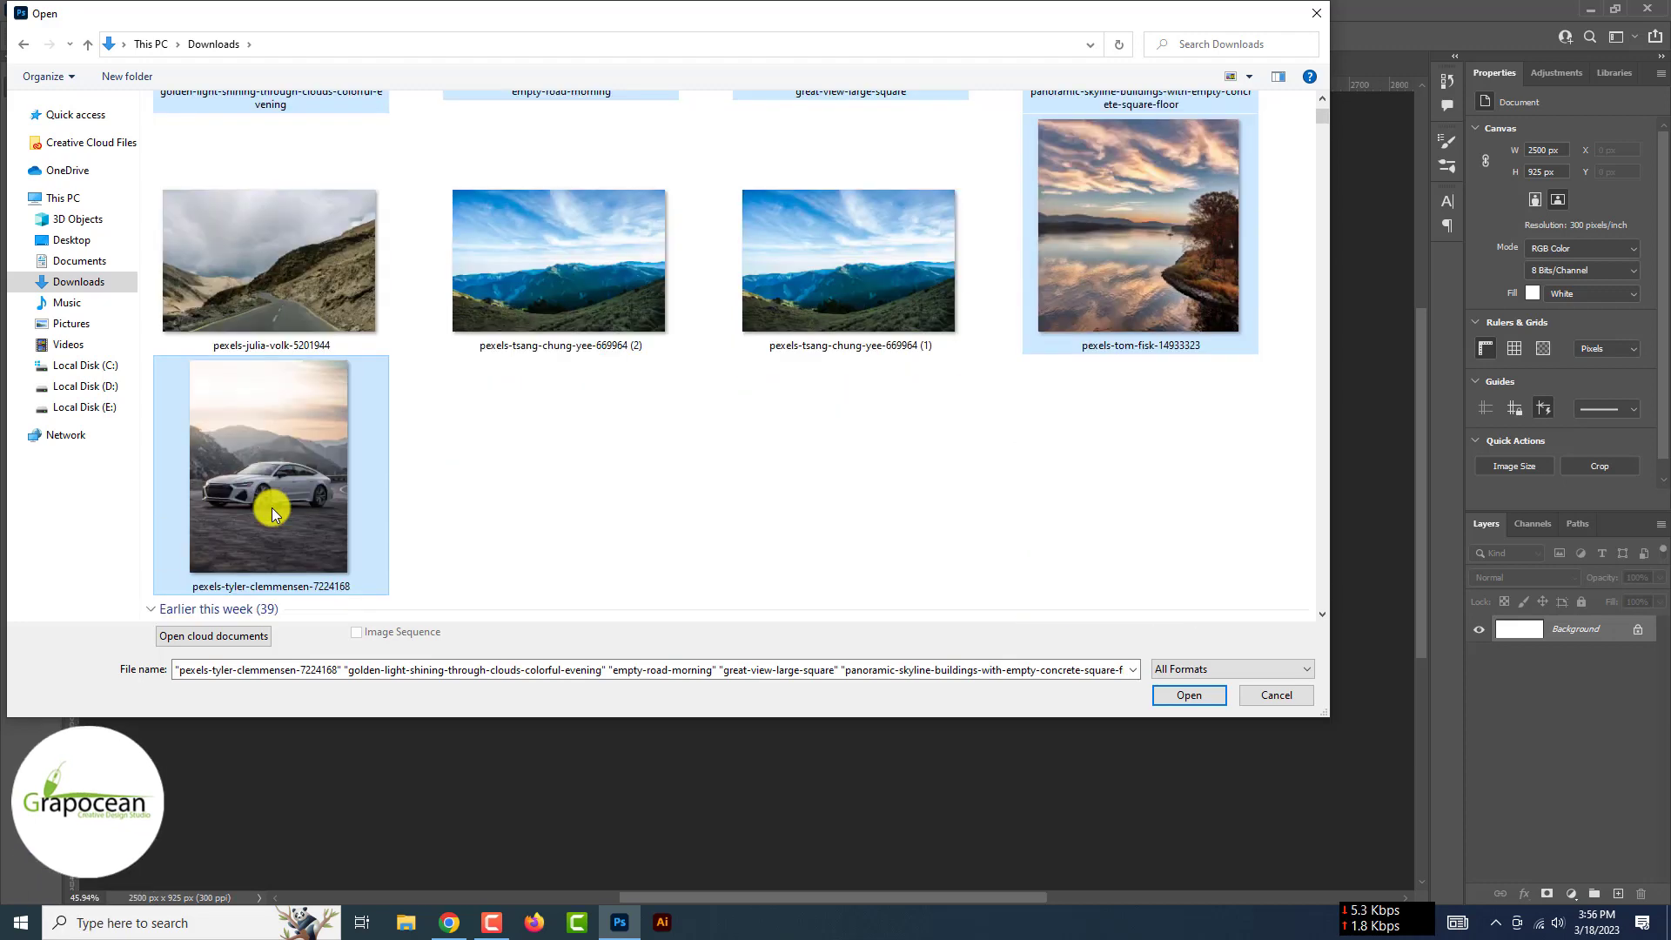
{"action": "scroll", "coordinate": [272, 508], "scroll_direction": "up", "scroll_amount": 2}
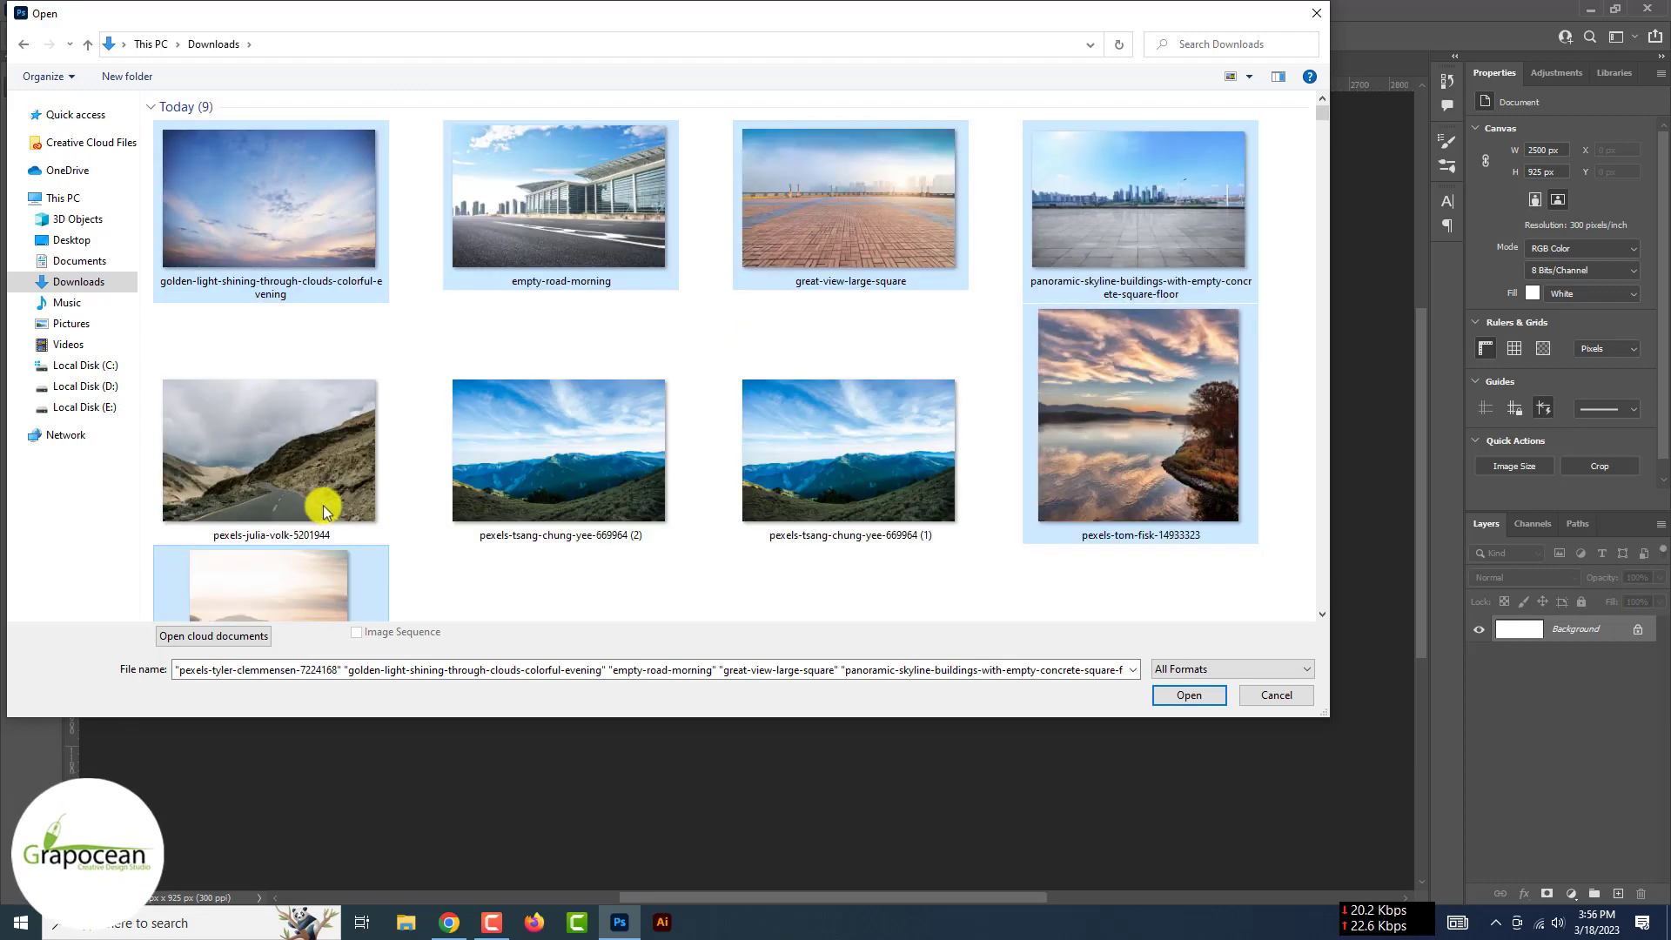
{"action": "left_click", "coordinate": [841, 487], "text": "ctrl"}
Open all the chosen photos and zoom in on the car photo
{"action": "left_click", "coordinate": [1185, 701]}
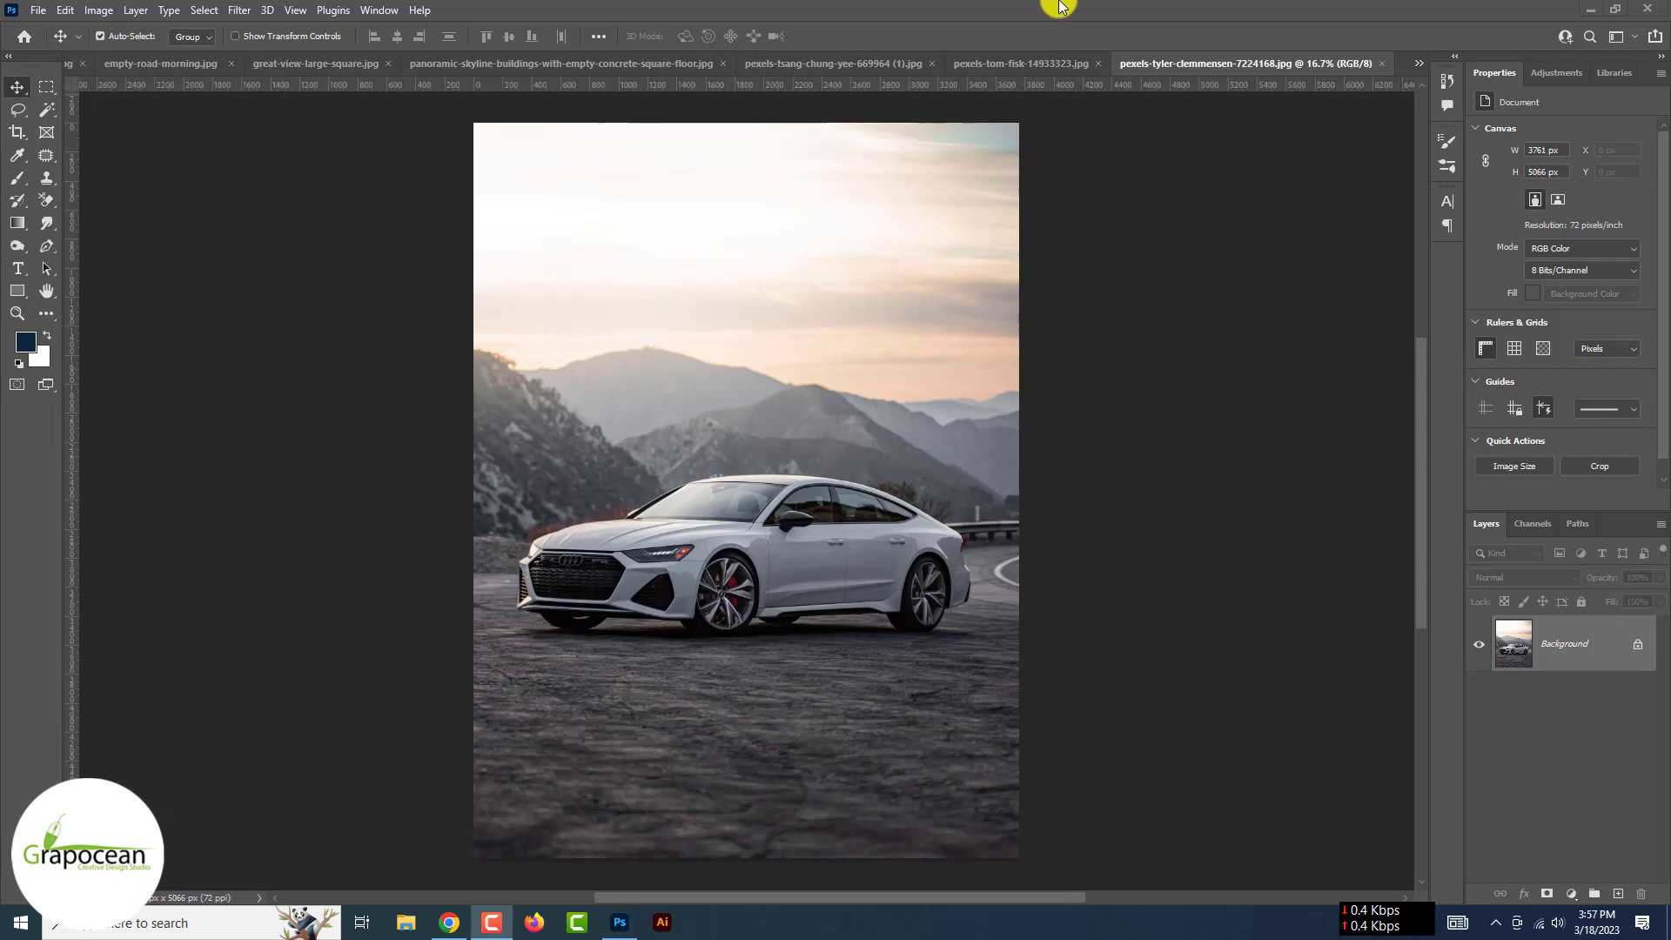
{"action": "scroll", "coordinate": [999, 277], "scroll_direction": "left", "scroll_amount": 2}
{"action": "scroll", "coordinate": [924, 547], "scroll_direction": "up", "scroll_amount": 1}
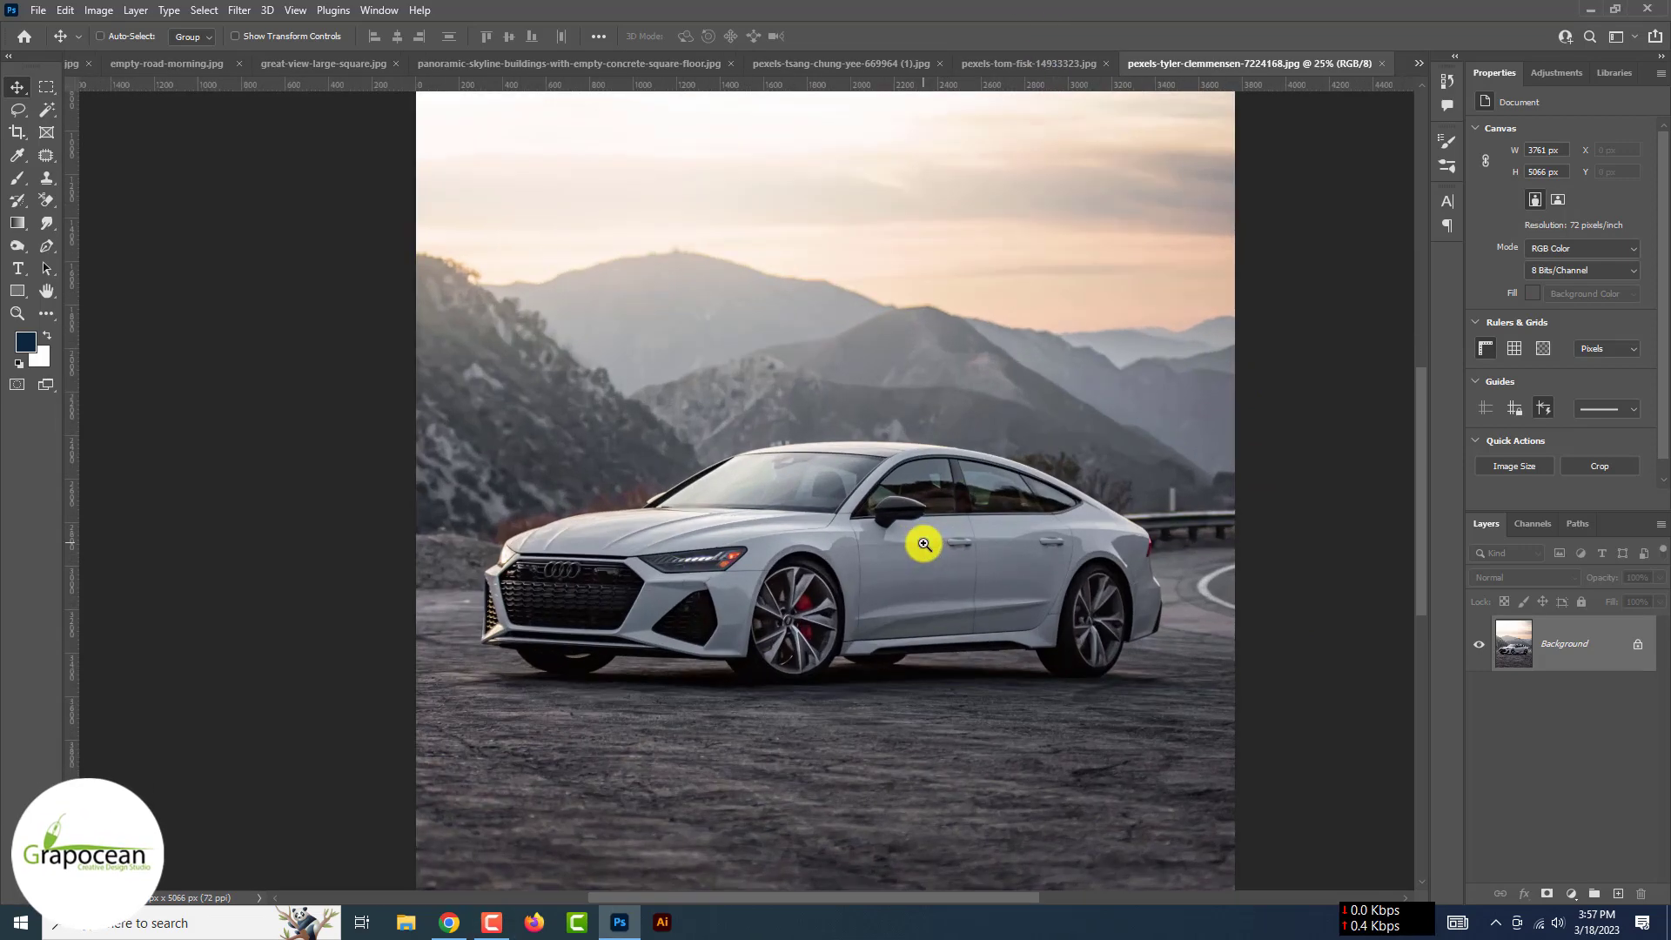
{"action": "scroll", "coordinate": [925, 547], "scroll_direction": "up", "scroll_amount": 1}
{"action": "scroll", "coordinate": [924, 547], "scroll_direction": "up", "scroll_amount": 1}
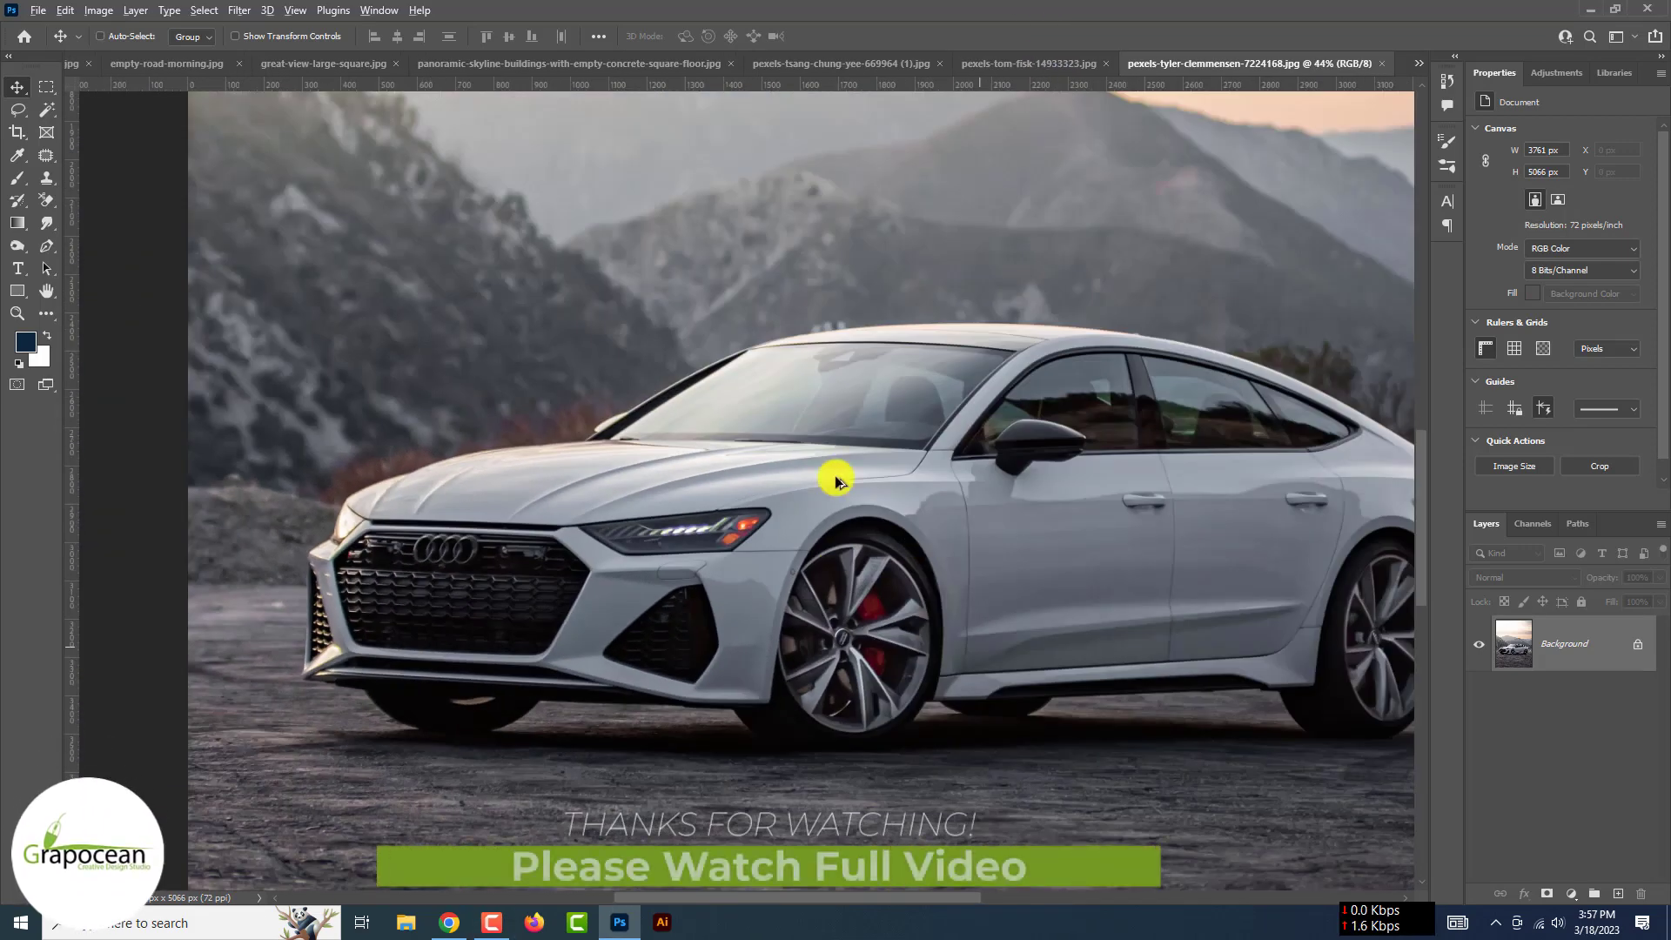
Select the white car automatically with Select > Subject
{"action": "scroll", "coordinate": [835, 473], "scroll_direction": "up", "scroll_amount": 1}
{"action": "left_click", "coordinate": [209, 10]}
{"action": "left_click", "coordinate": [261, 212]}
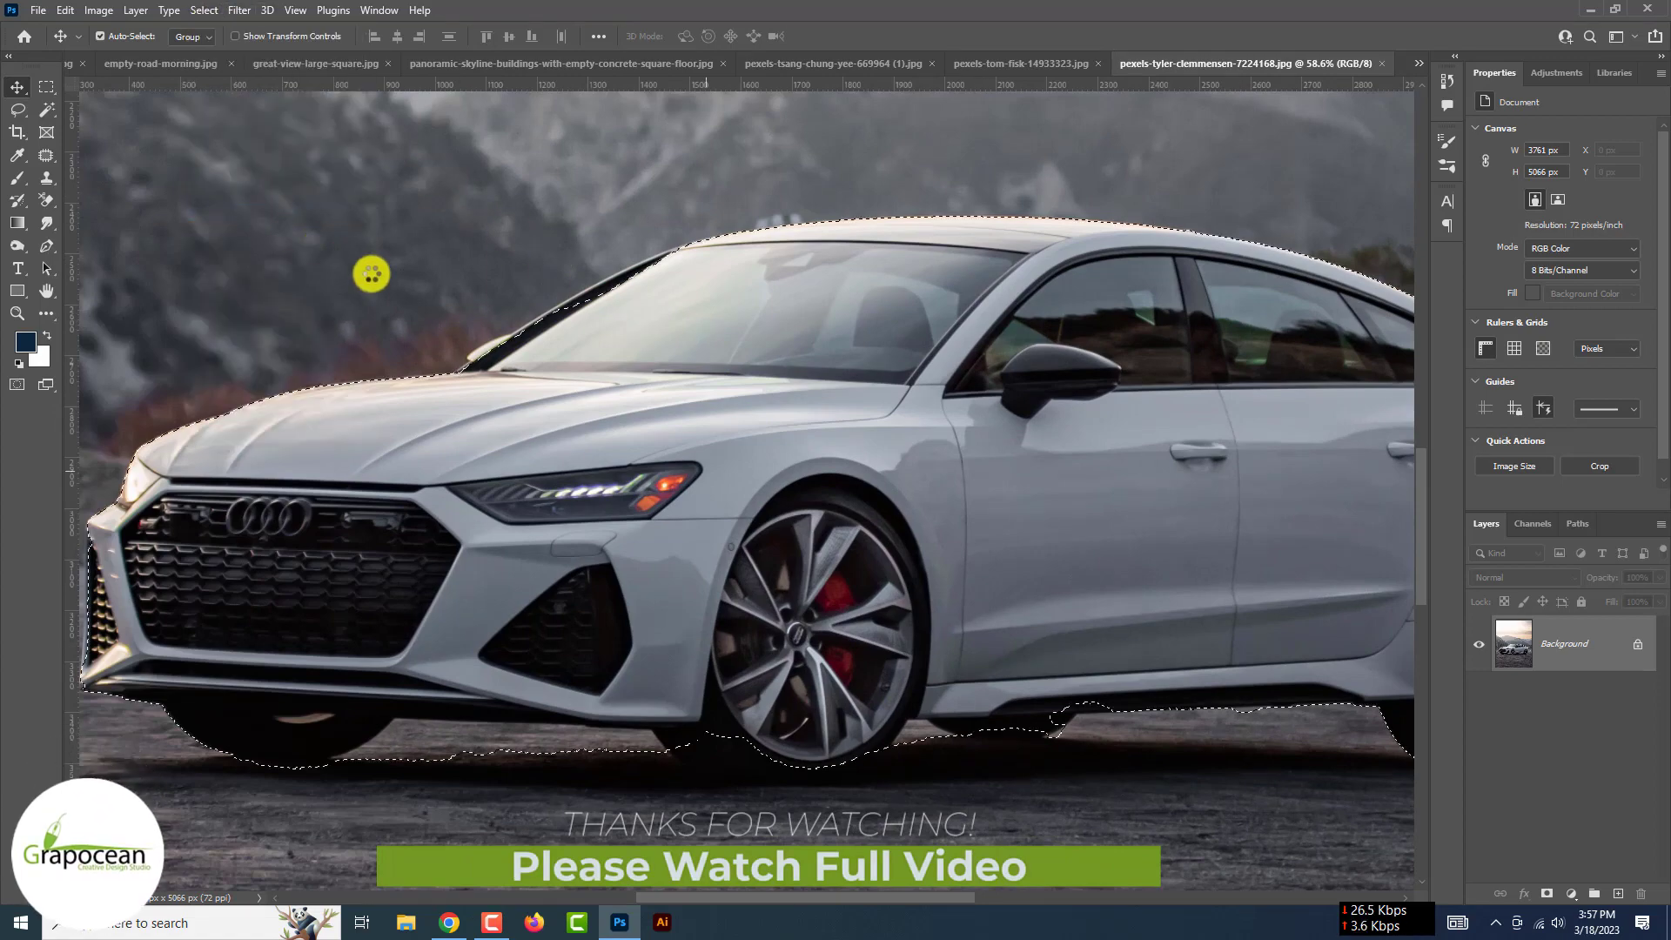
Fit the car photo in view and start Select and Mask on the car
{"action": "key", "text": "ctrl+0"}
{"action": "left_click", "coordinate": [210, 11]}
{"action": "left_click", "coordinate": [269, 253]}
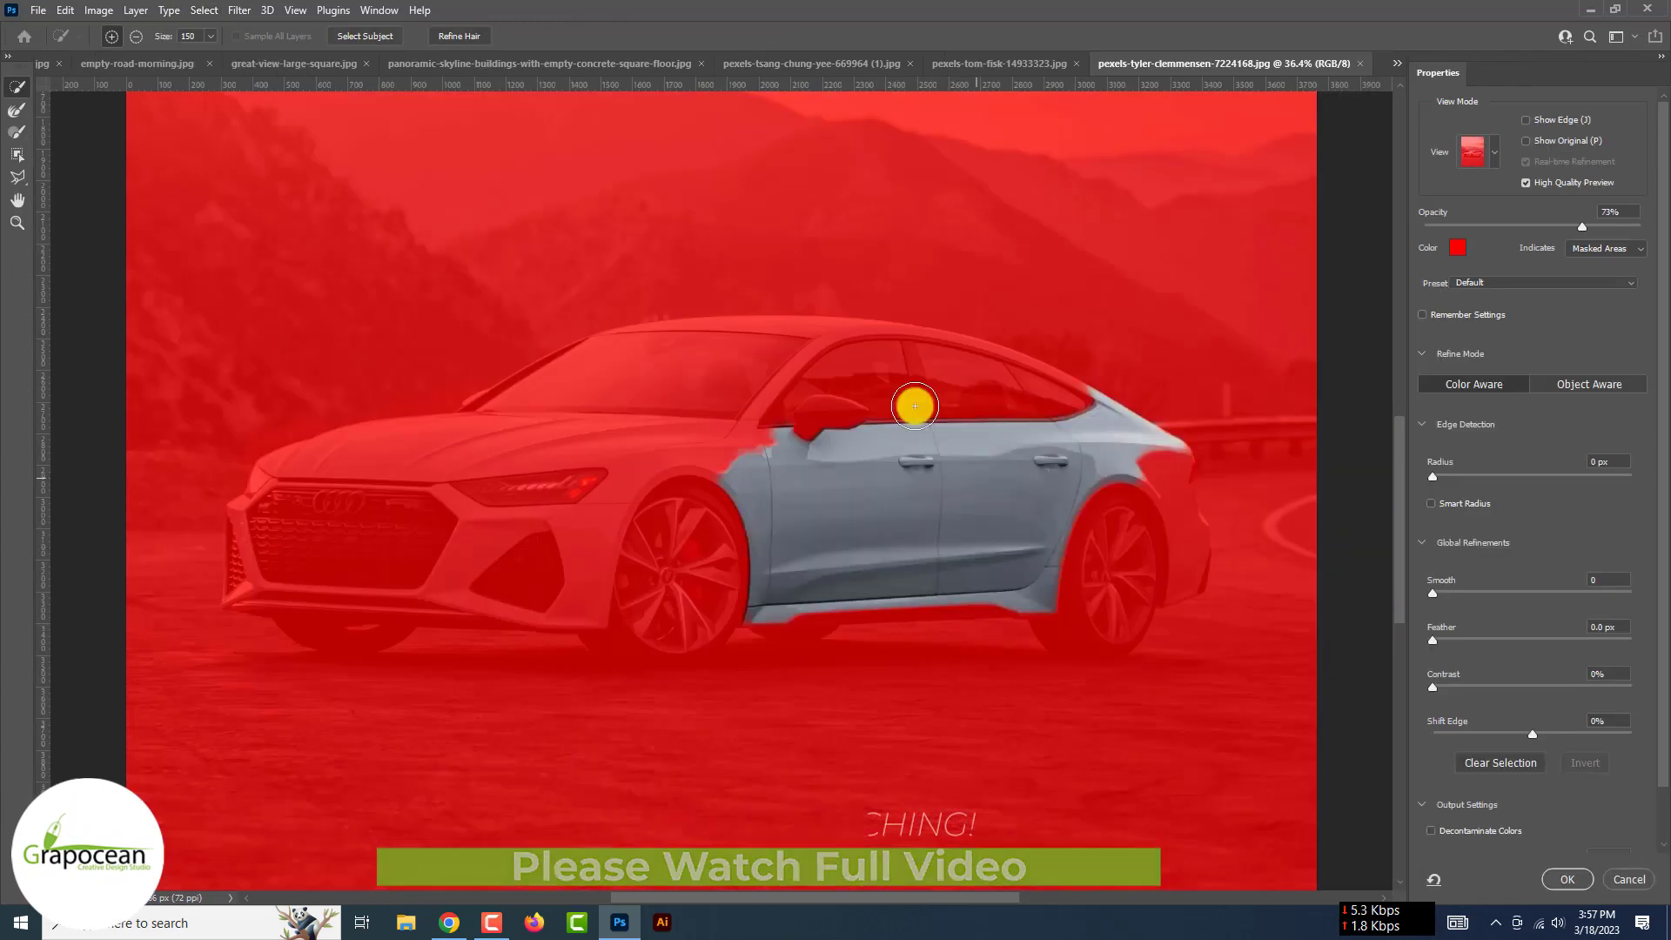
Add the bumper, wheels, underside and ground shadow to the car selection with Quick Selection
{"action": "mouse_move", "coordinate": [497, 553]}
{"action": "left_mouse_down"}
{"action": "mouse_move", "coordinate": [798, 597]}
{"action": "mouse_move", "coordinate": [1110, 605]}
{"action": "left_mouse_up"}
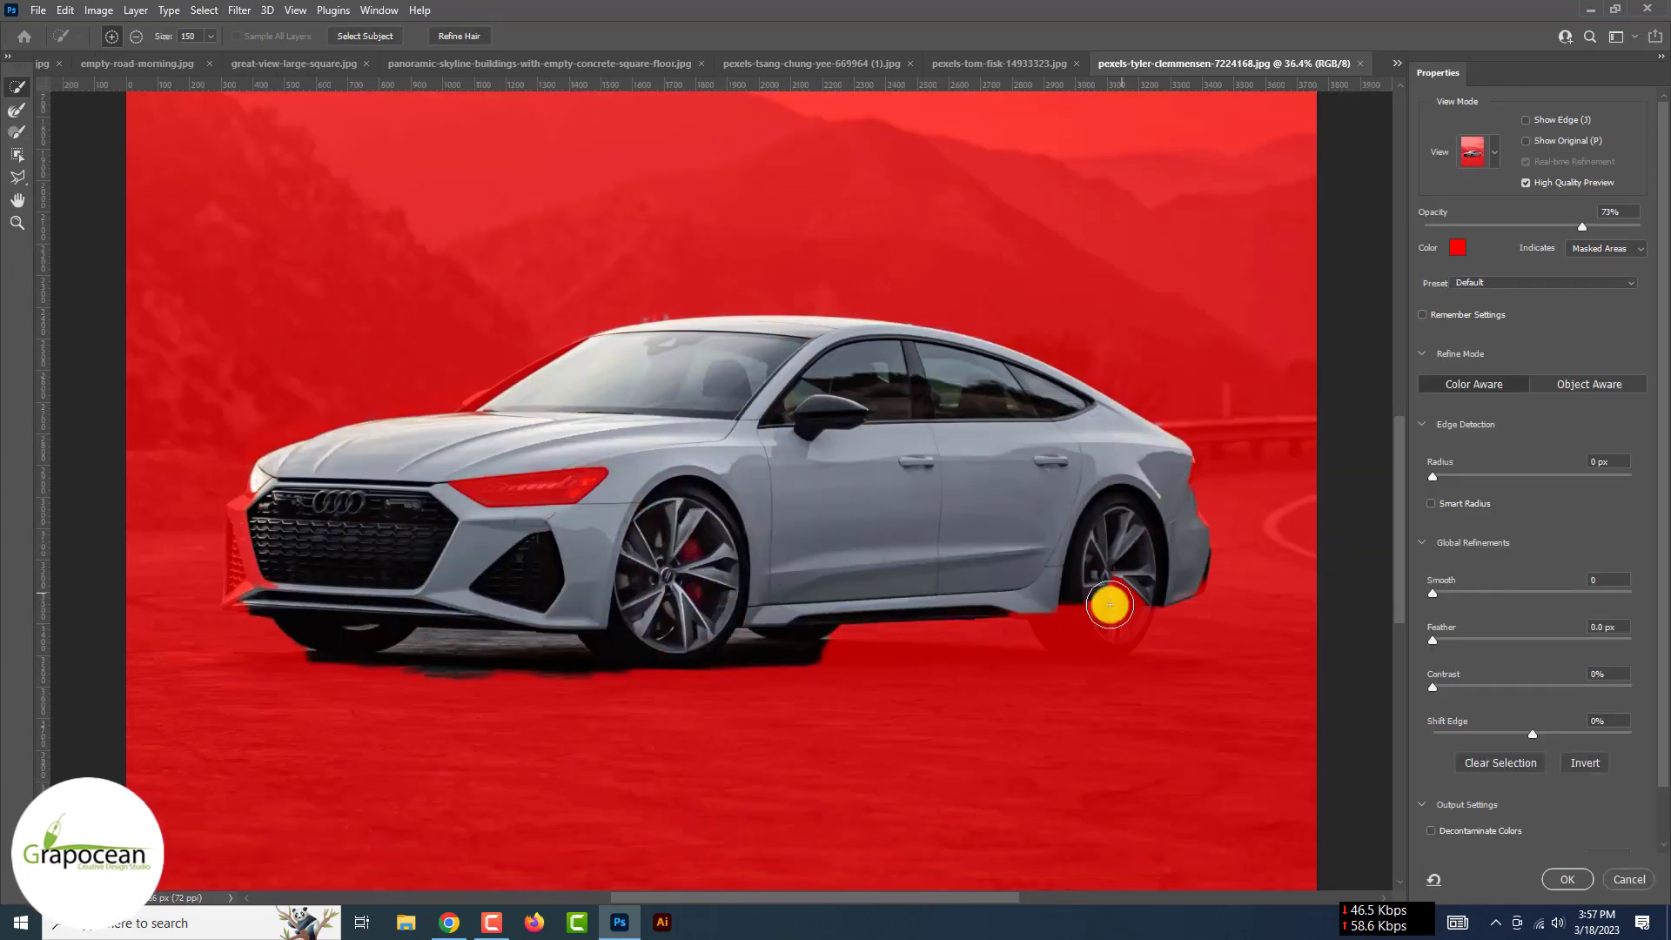
{"action": "scroll", "coordinate": [503, 666], "scroll_direction": "up", "scroll_amount": 2}
{"action": "scroll", "coordinate": [411, 698], "scroll_direction": "up", "scroll_amount": 3}
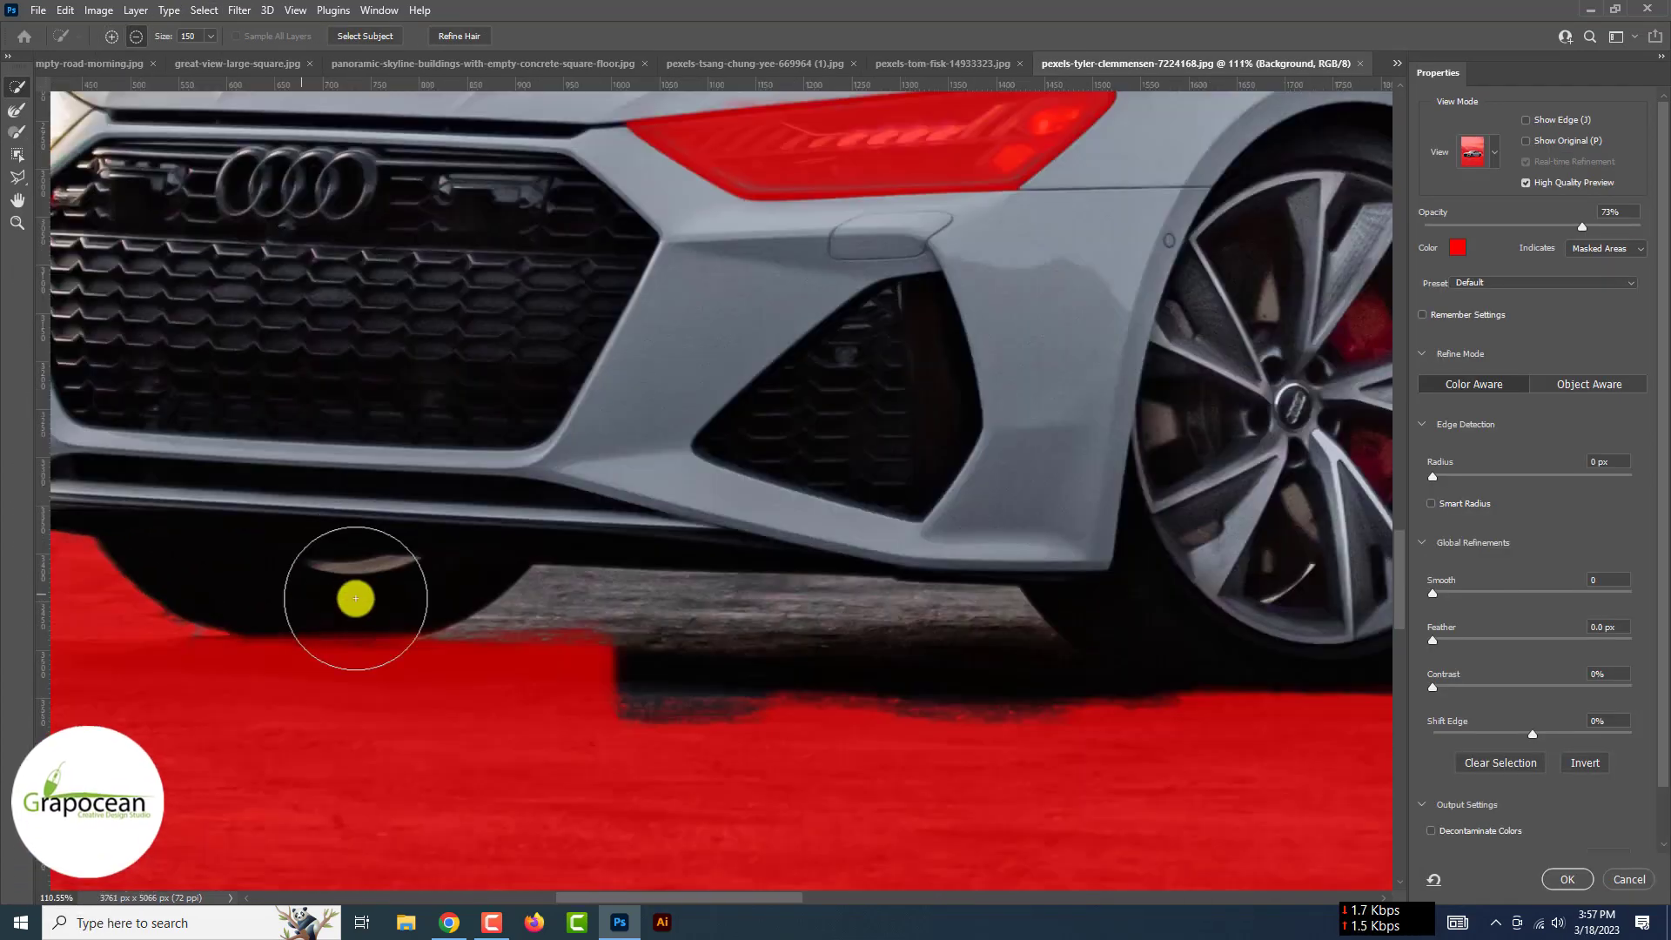
{"action": "scroll", "coordinate": [1056, 661], "scroll_direction": "right", "scroll_amount": 5}
{"action": "scroll", "coordinate": [1056, 661], "scroll_direction": "down", "scroll_amount": 3}
{"action": "left_click_drag", "start_coordinate": [1074, 701], "coordinate": [1229, 705]}
{"action": "scroll", "coordinate": [1228, 705], "scroll_direction": "down", "scroll_amount": 2}
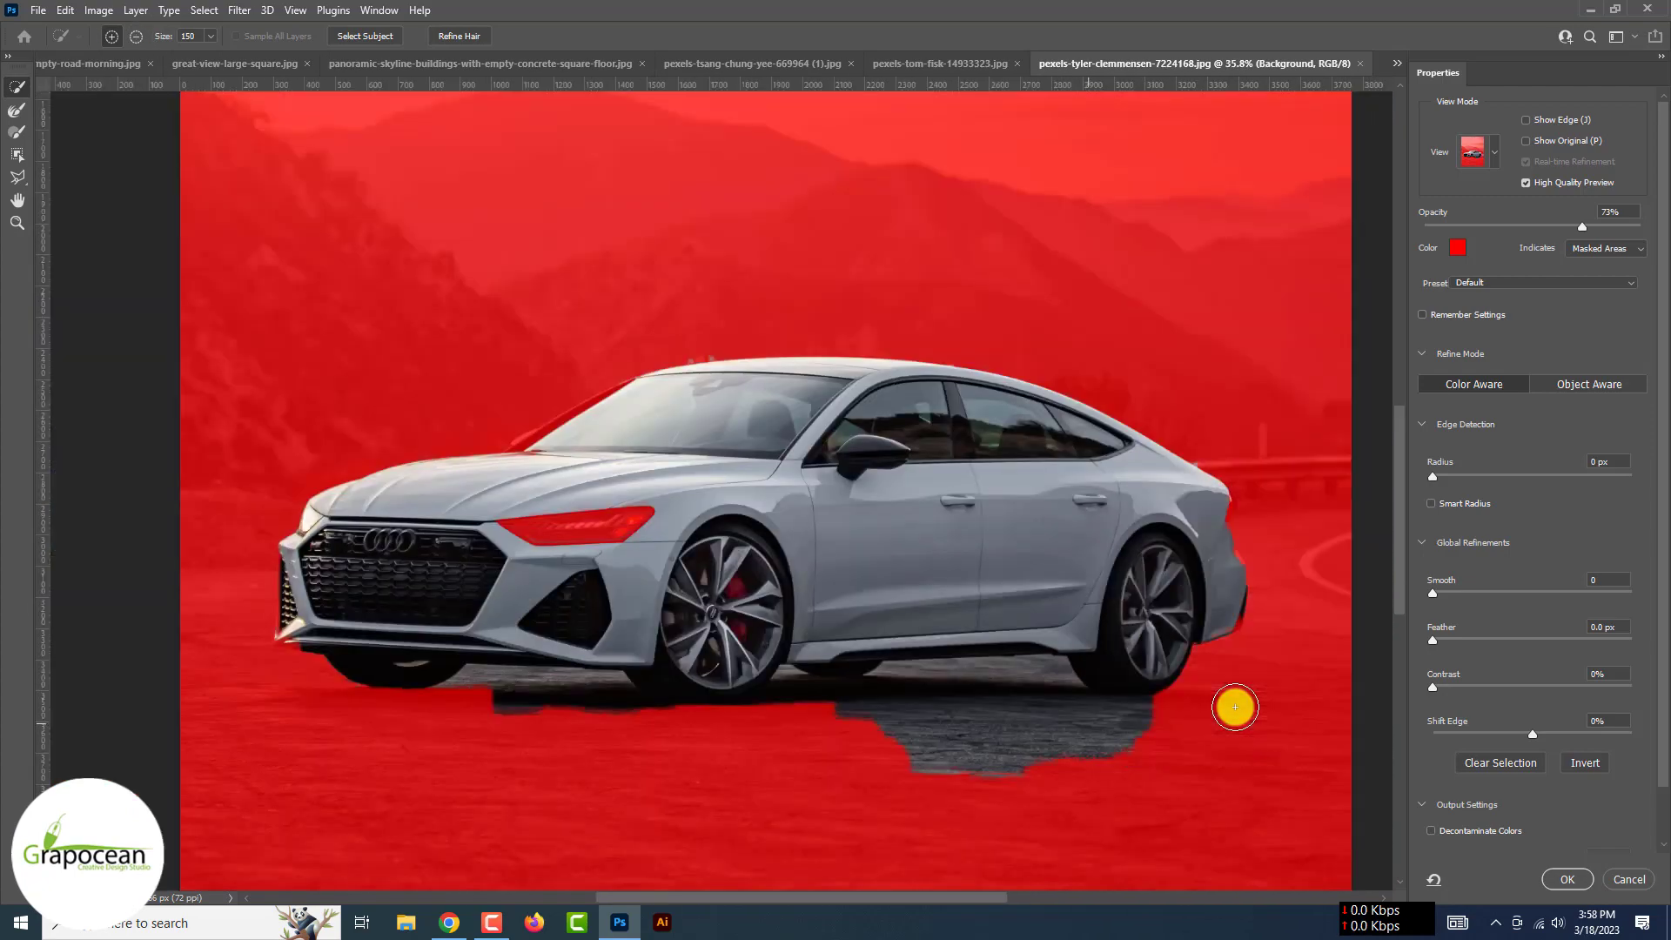
{"action": "scroll", "coordinate": [1136, 399], "scroll_direction": "up", "scroll_amount": 4}
Add the strip along the car's rear edge using a size-20 brush
{"action": "key", "text": "b"}
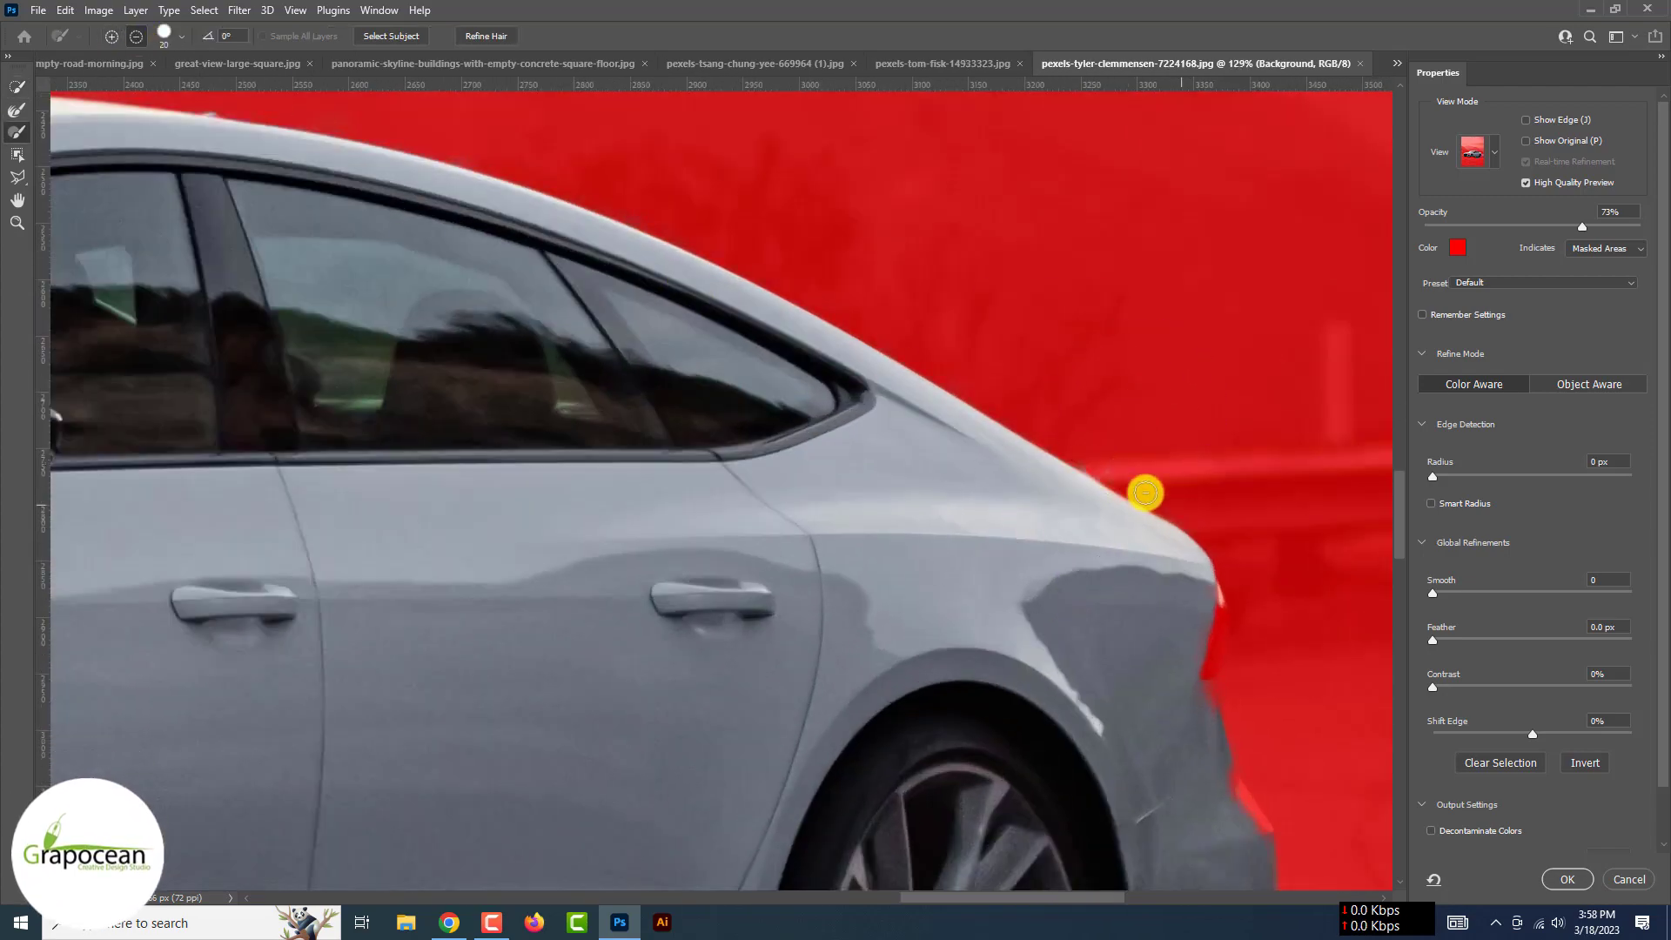
{"action": "scroll", "coordinate": [371, 142], "scroll_direction": "down", "scroll_amount": 3}
{"action": "scroll", "coordinate": [371, 142], "scroll_direction": "right", "scroll_amount": 2}
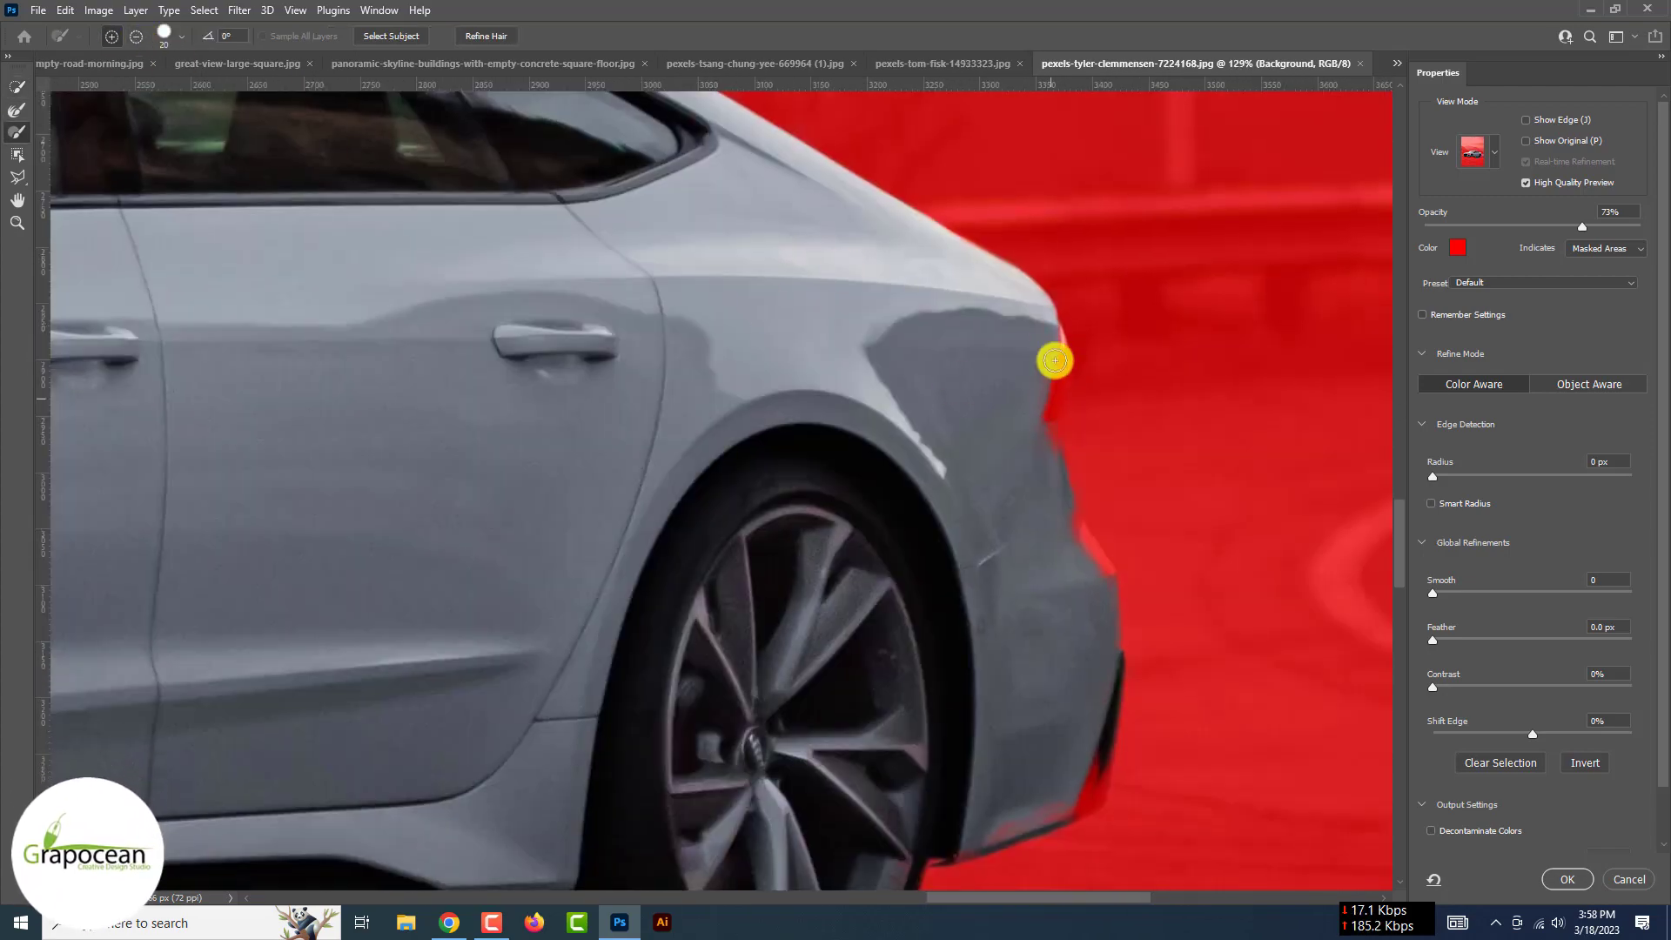
{"action": "left_click_drag", "start_coordinate": [1055, 361], "coordinate": [1054, 346]}
{"action": "scroll", "coordinate": [1057, 423], "scroll_direction": "down", "scroll_amount": 2}
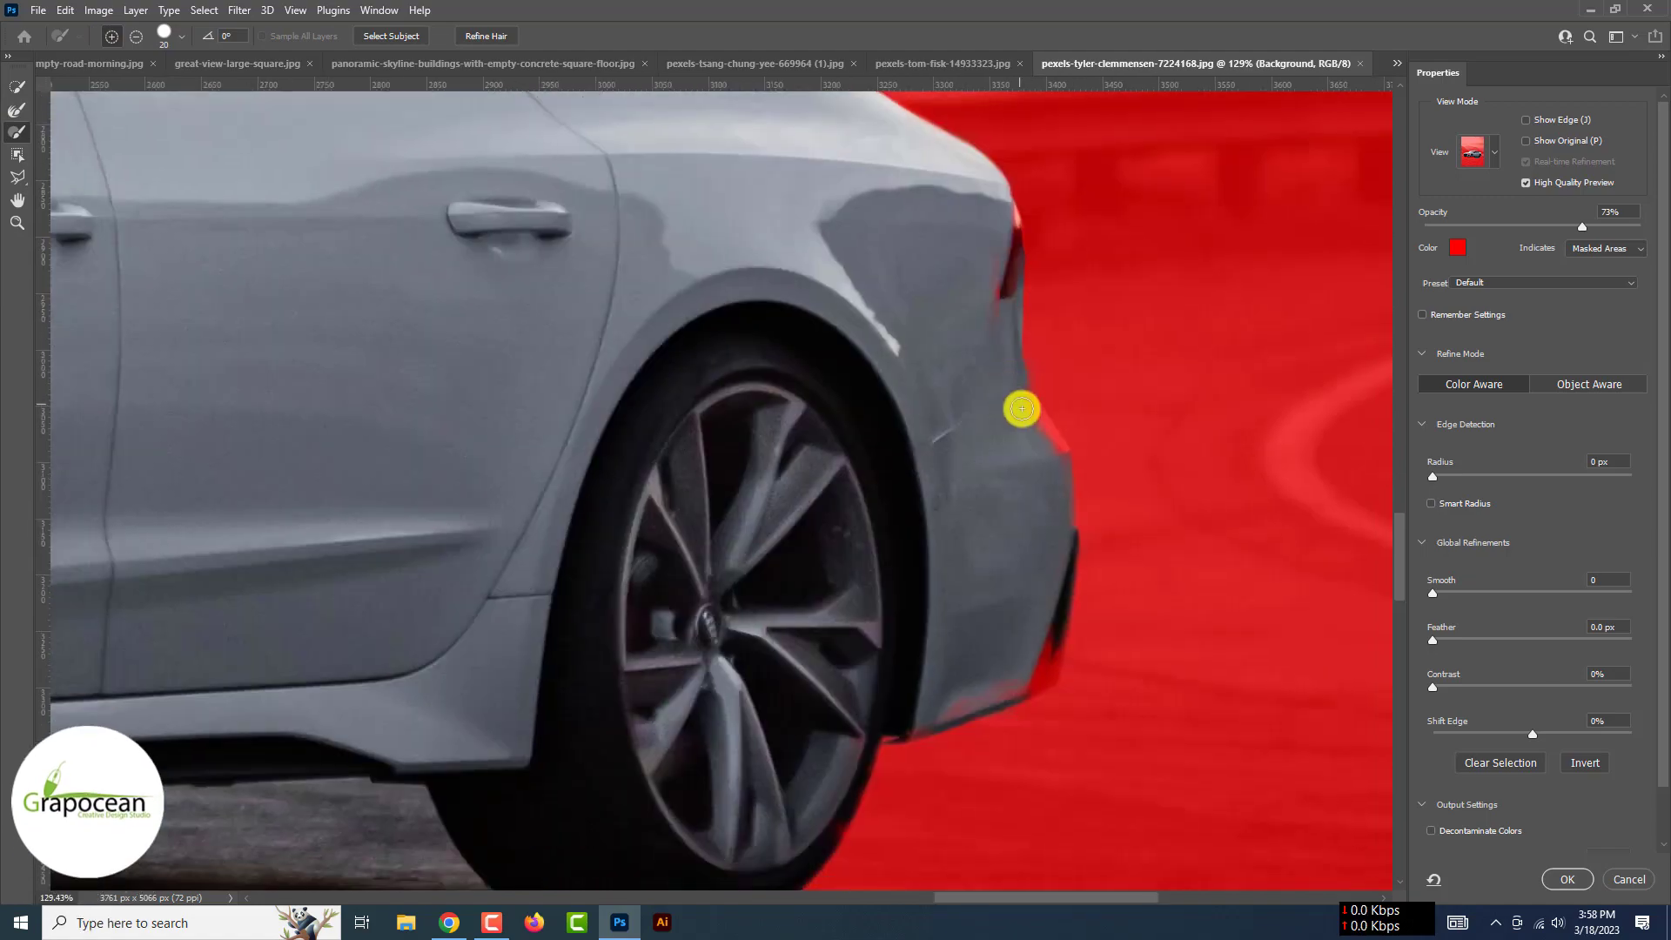
{"action": "scroll", "coordinate": [1048, 440], "scroll_direction": "down", "scroll_amount": 2}
Pan around the car to inspect the selection edges
{"action": "scroll", "coordinate": [1048, 440], "scroll_direction": "right", "scroll_amount": 1}
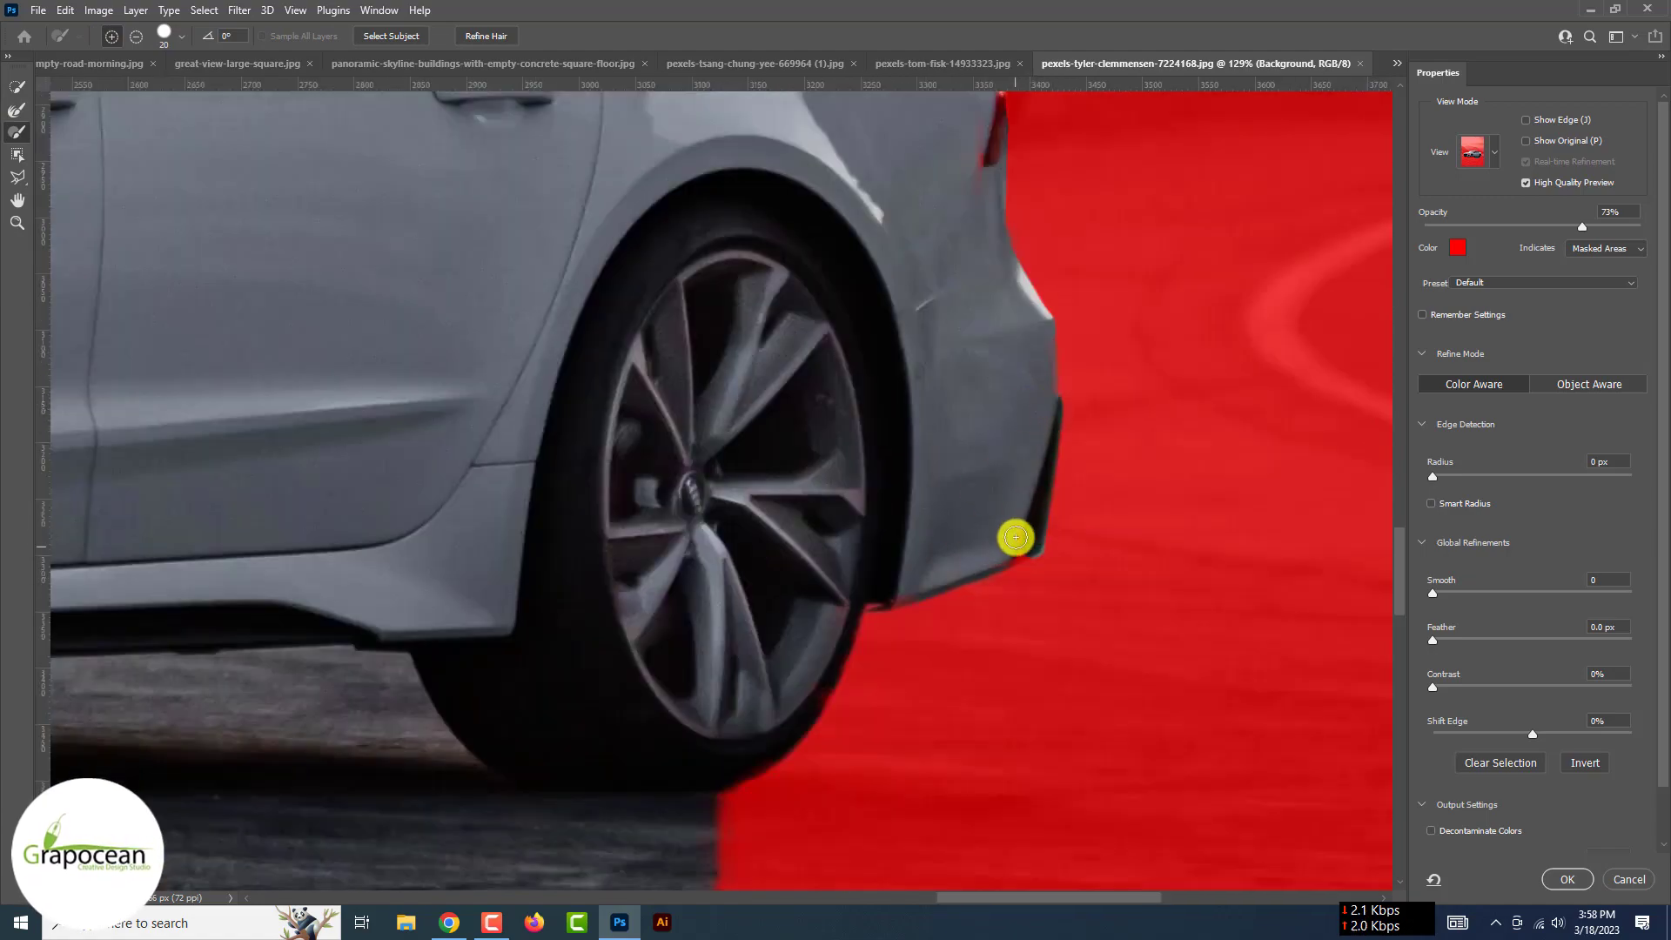
{"action": "scroll", "coordinate": [958, 592], "scroll_direction": "left", "scroll_amount": 10}
{"action": "scroll", "coordinate": [1044, 557], "scroll_direction": "left", "scroll_amount": 8}
{"action": "scroll", "coordinate": [958, 515], "scroll_direction": "up", "scroll_amount": 5}
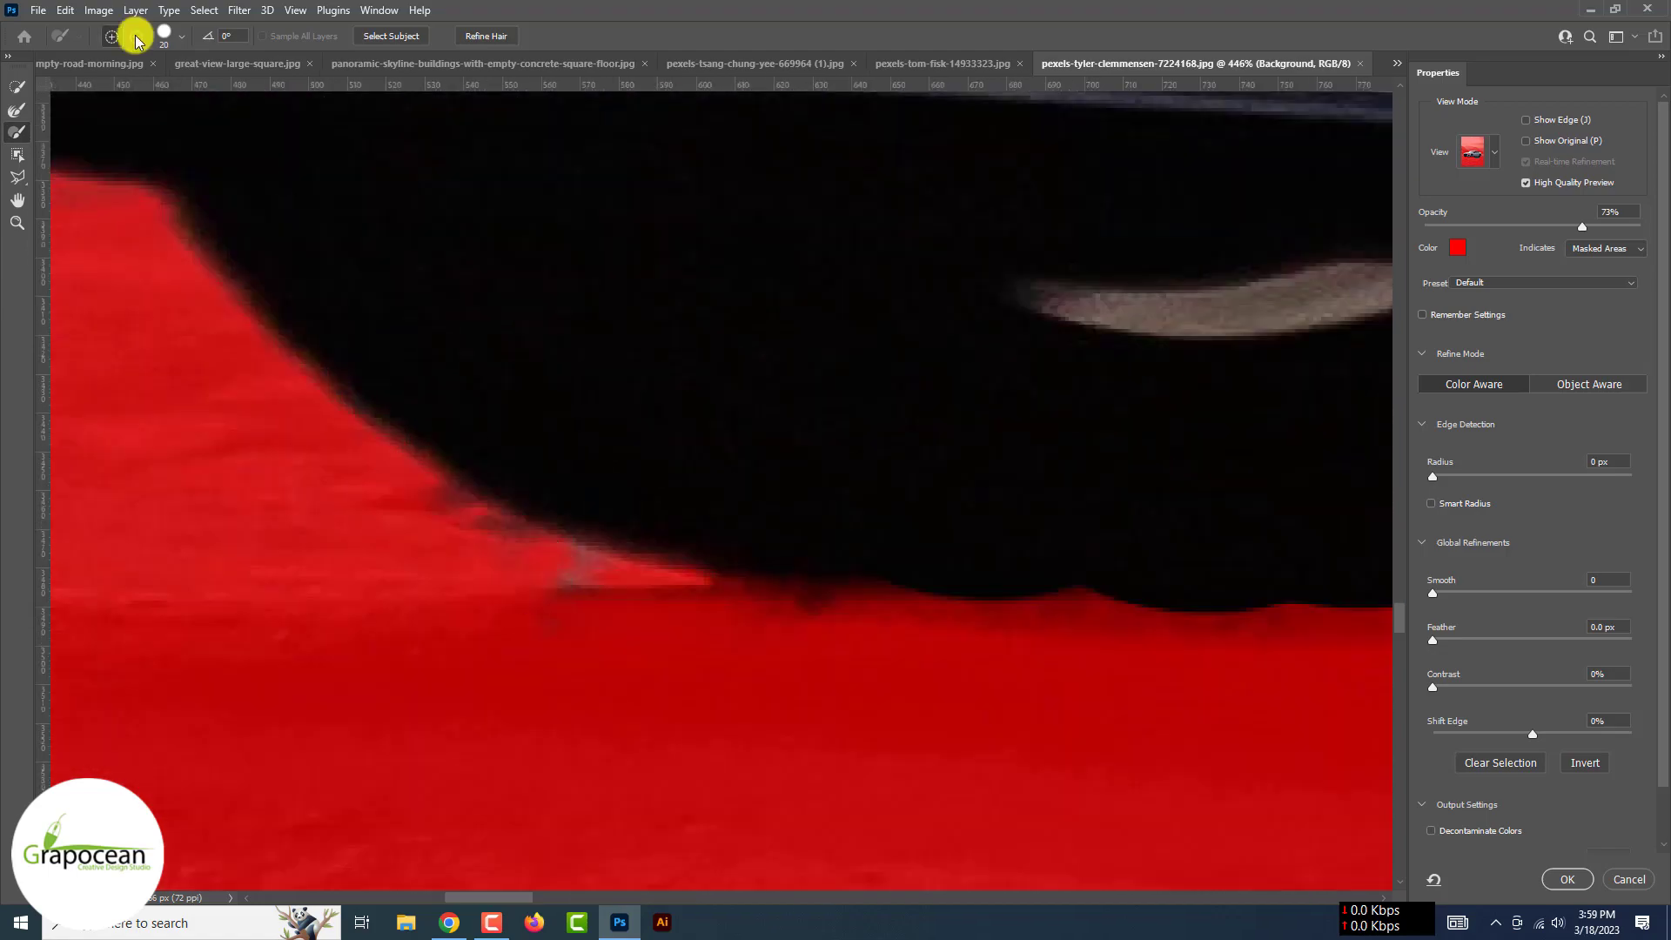
{"action": "scroll", "coordinate": [703, 610], "scroll_direction": "right", "scroll_amount": 3}
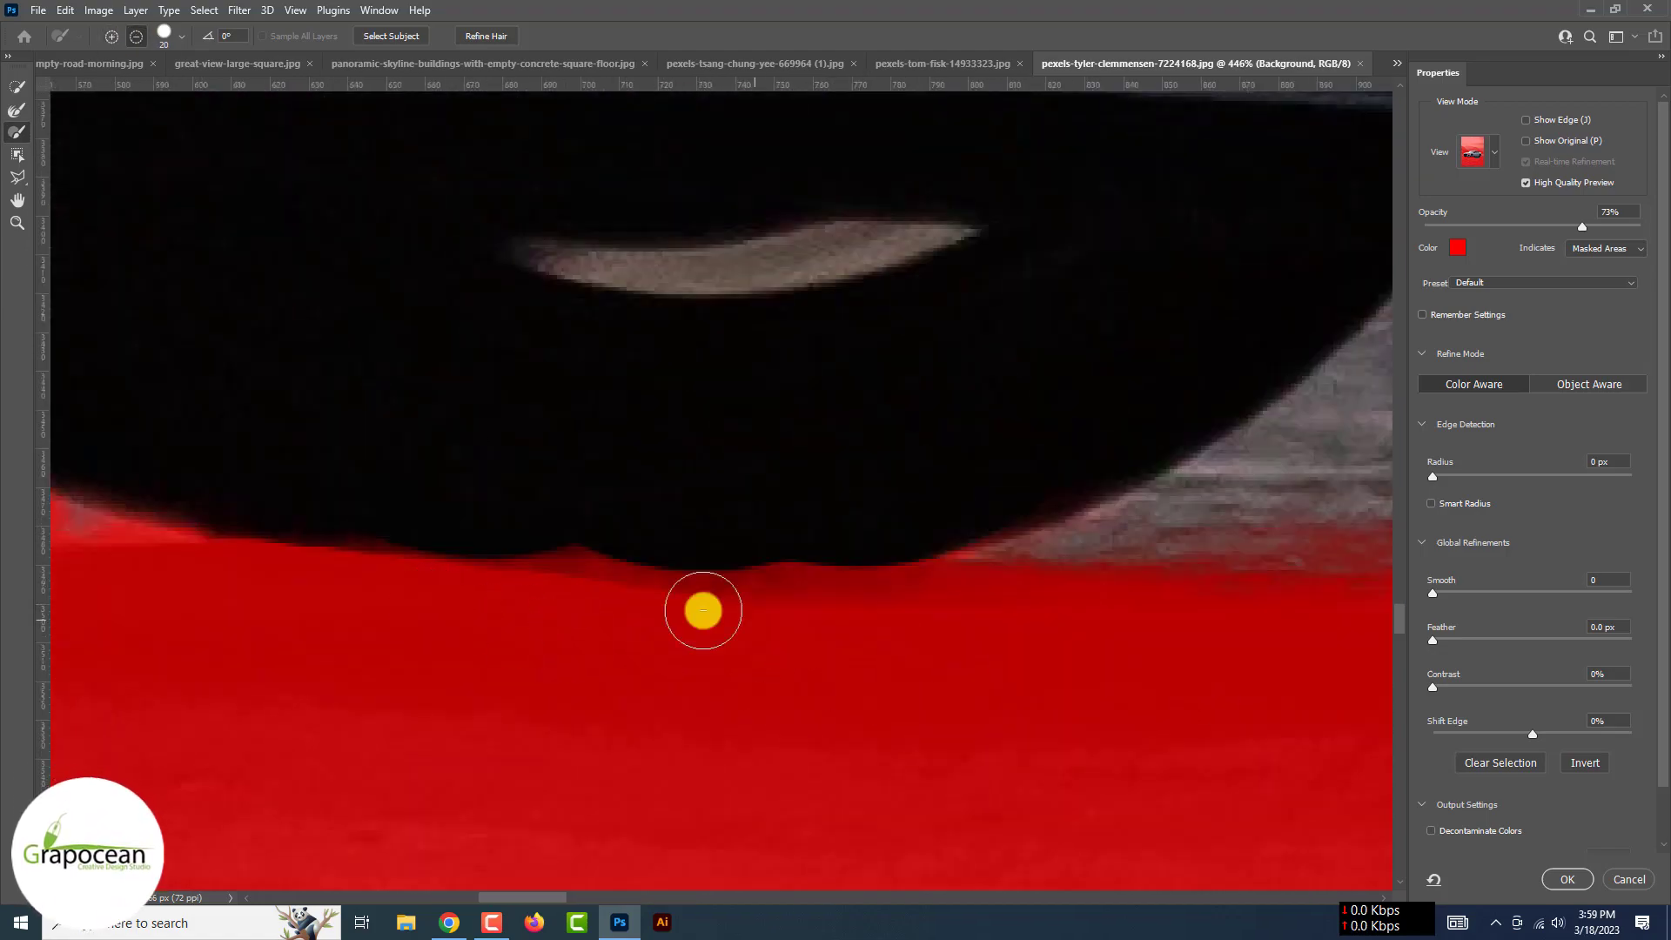
{"action": "scroll", "coordinate": [1127, 537], "scroll_direction": "down", "scroll_amount": 5}
{"action": "scroll", "coordinate": [1004, 578], "scroll_direction": "up", "scroll_amount": 2}
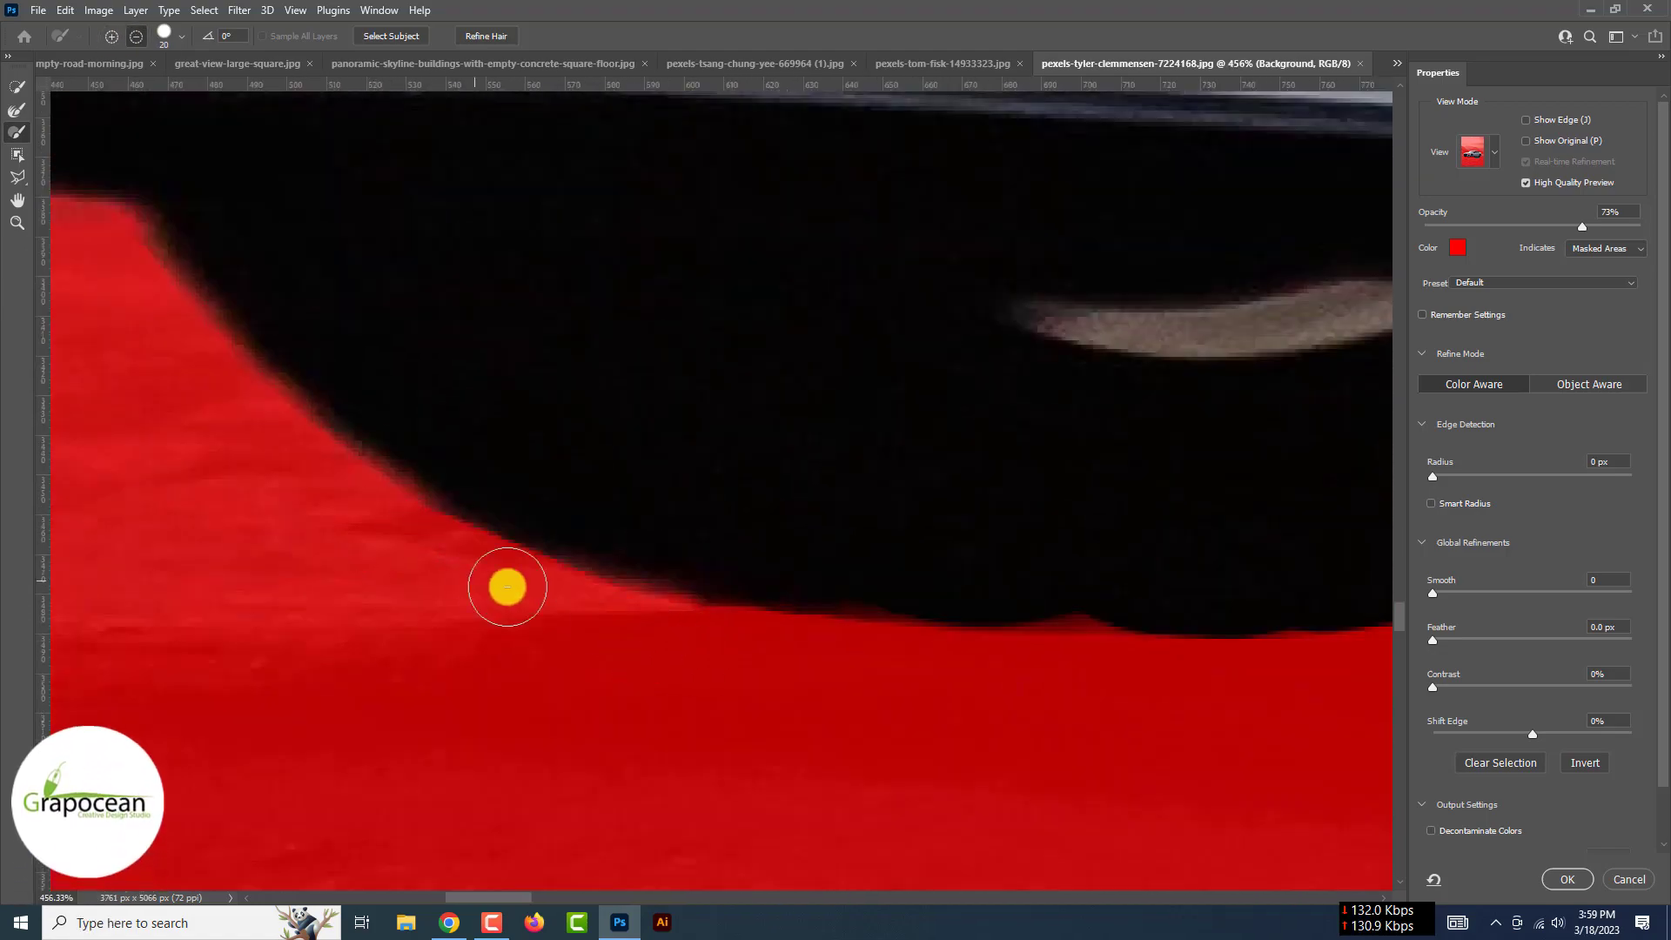
{"action": "scroll", "coordinate": [770, 659], "scroll_direction": "up", "scroll_amount": 2}
{"action": "scroll", "coordinate": [770, 659], "scroll_direction": "up", "scroll_amount": 5}
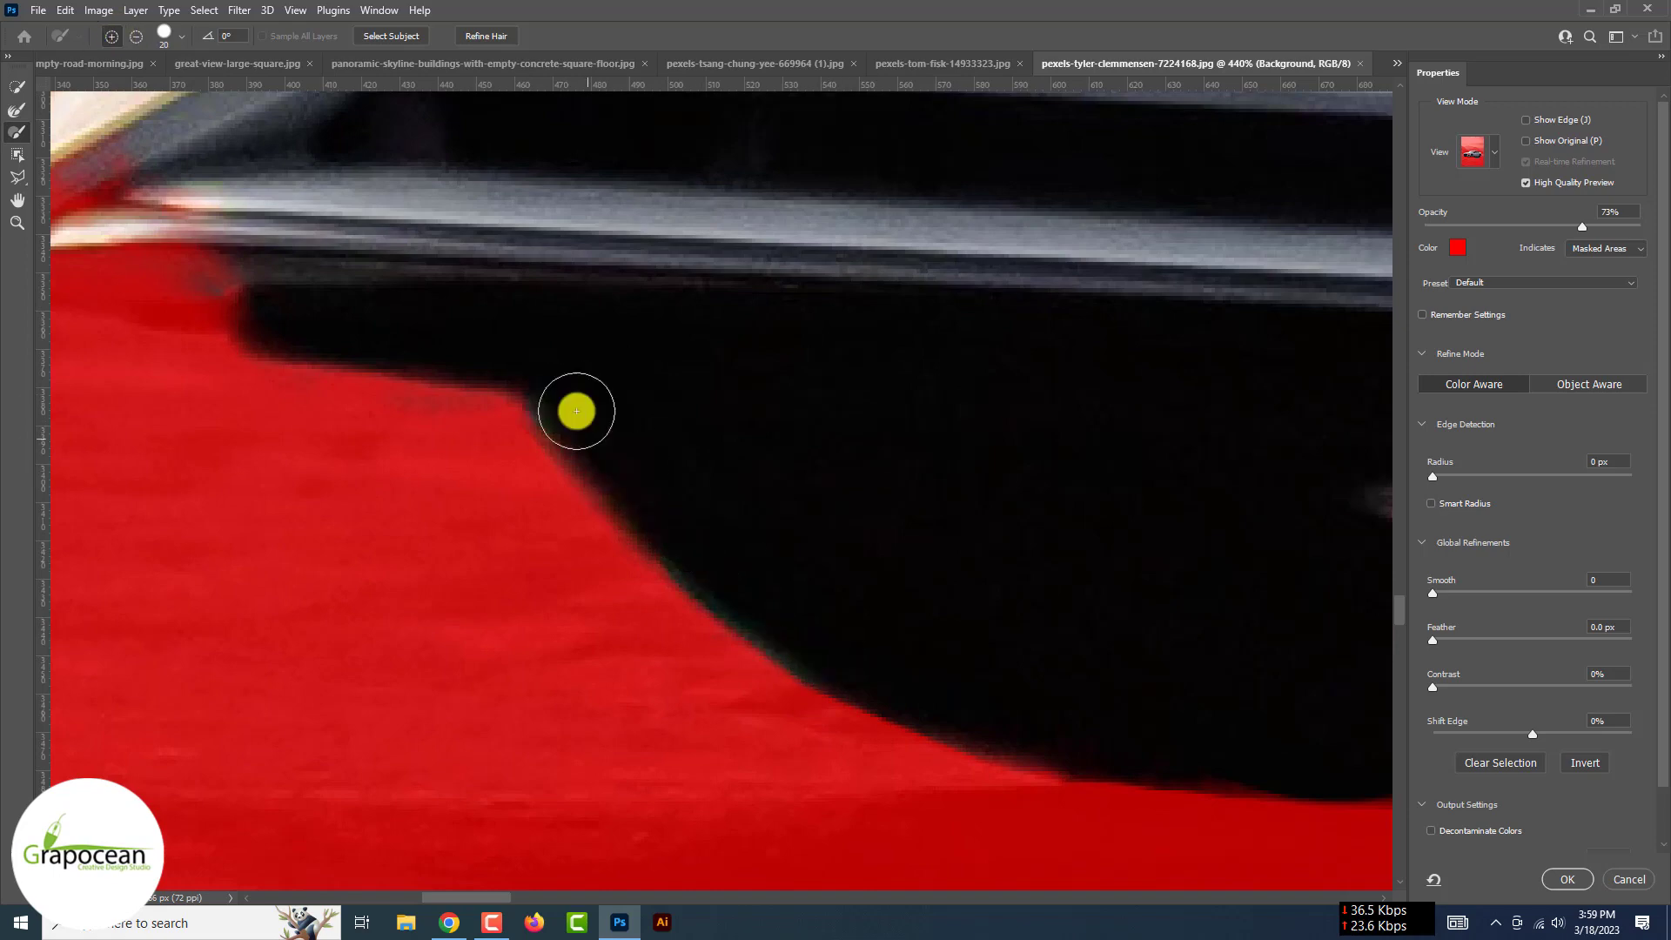
{"action": "scroll", "coordinate": [576, 411], "scroll_direction": "down", "scroll_amount": 3}
{"action": "scroll", "coordinate": [589, 392], "scroll_direction": "up", "scroll_amount": 2}
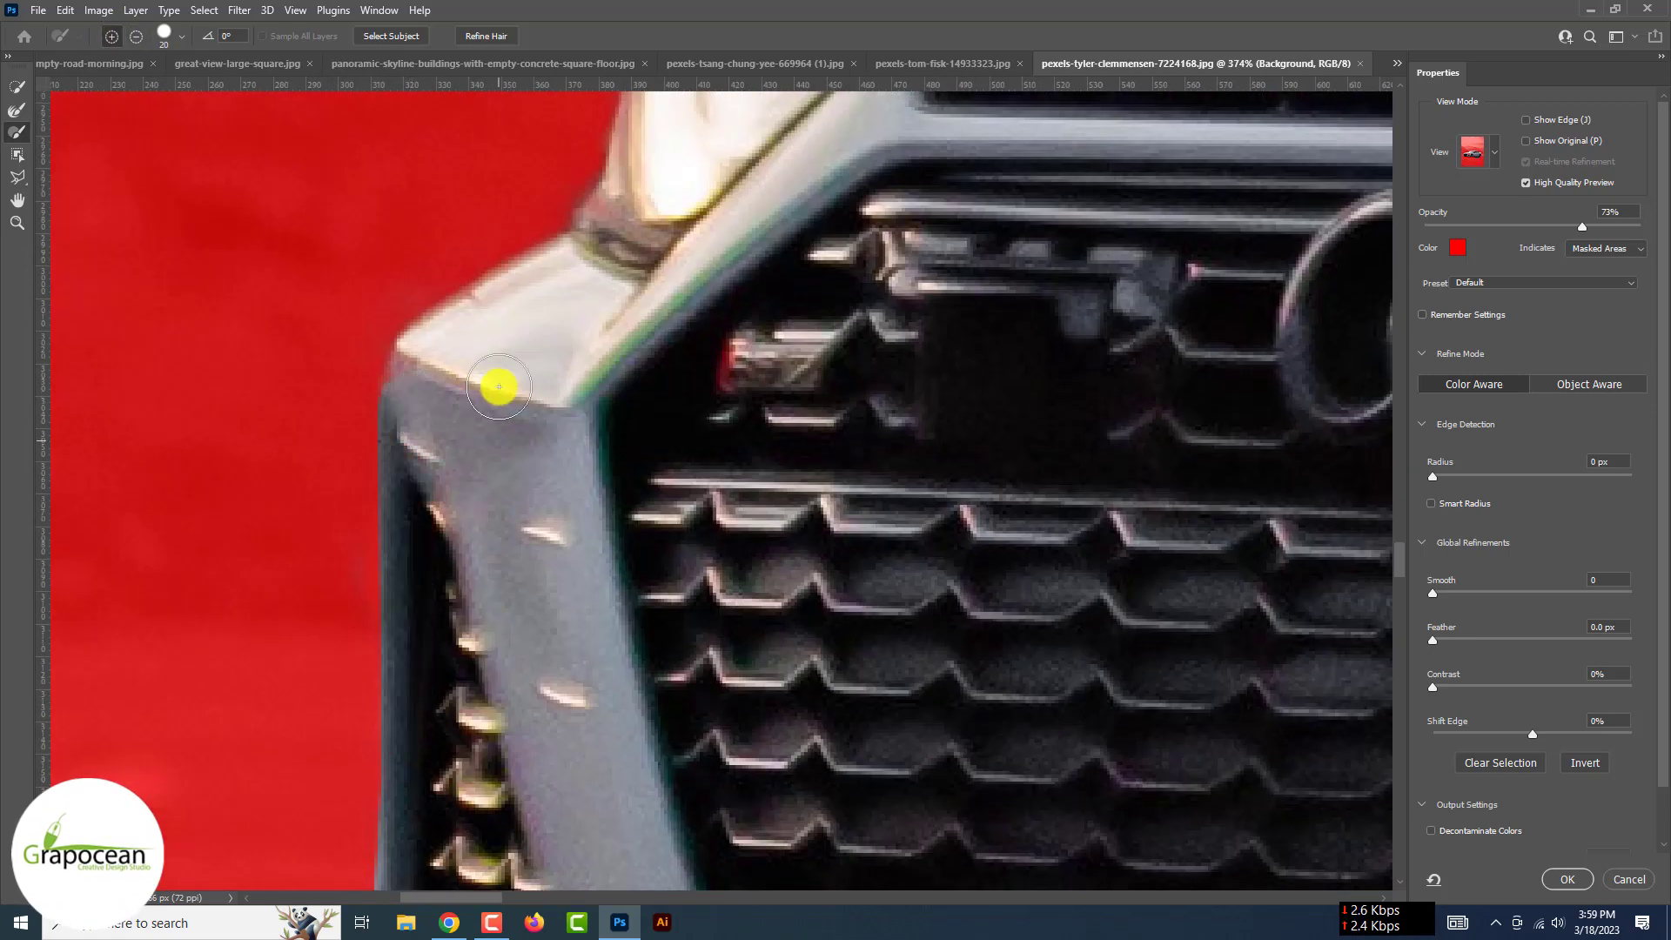
{"action": "scroll", "coordinate": [498, 385], "scroll_direction": "down", "scroll_amount": 3}
Set the edge settings to Smooth 4, Contrast 49%, no feather and Shift Edge -34%
{"action": "mouse_move", "coordinate": [1437, 640]}
{"action": "left_mouse_down"}
{"action": "mouse_move", "coordinate": [1562, 639]}
{"action": "mouse_move", "coordinate": [1433, 640]}
{"action": "left_mouse_up"}
{"action": "left_click", "coordinate": [1576, 685]}
{"action": "left_click_drag", "start_coordinate": [1532, 728], "coordinate": [1498, 734]}
{"action": "scroll", "coordinate": [586, 514], "scroll_direction": "down", "scroll_amount": 5}
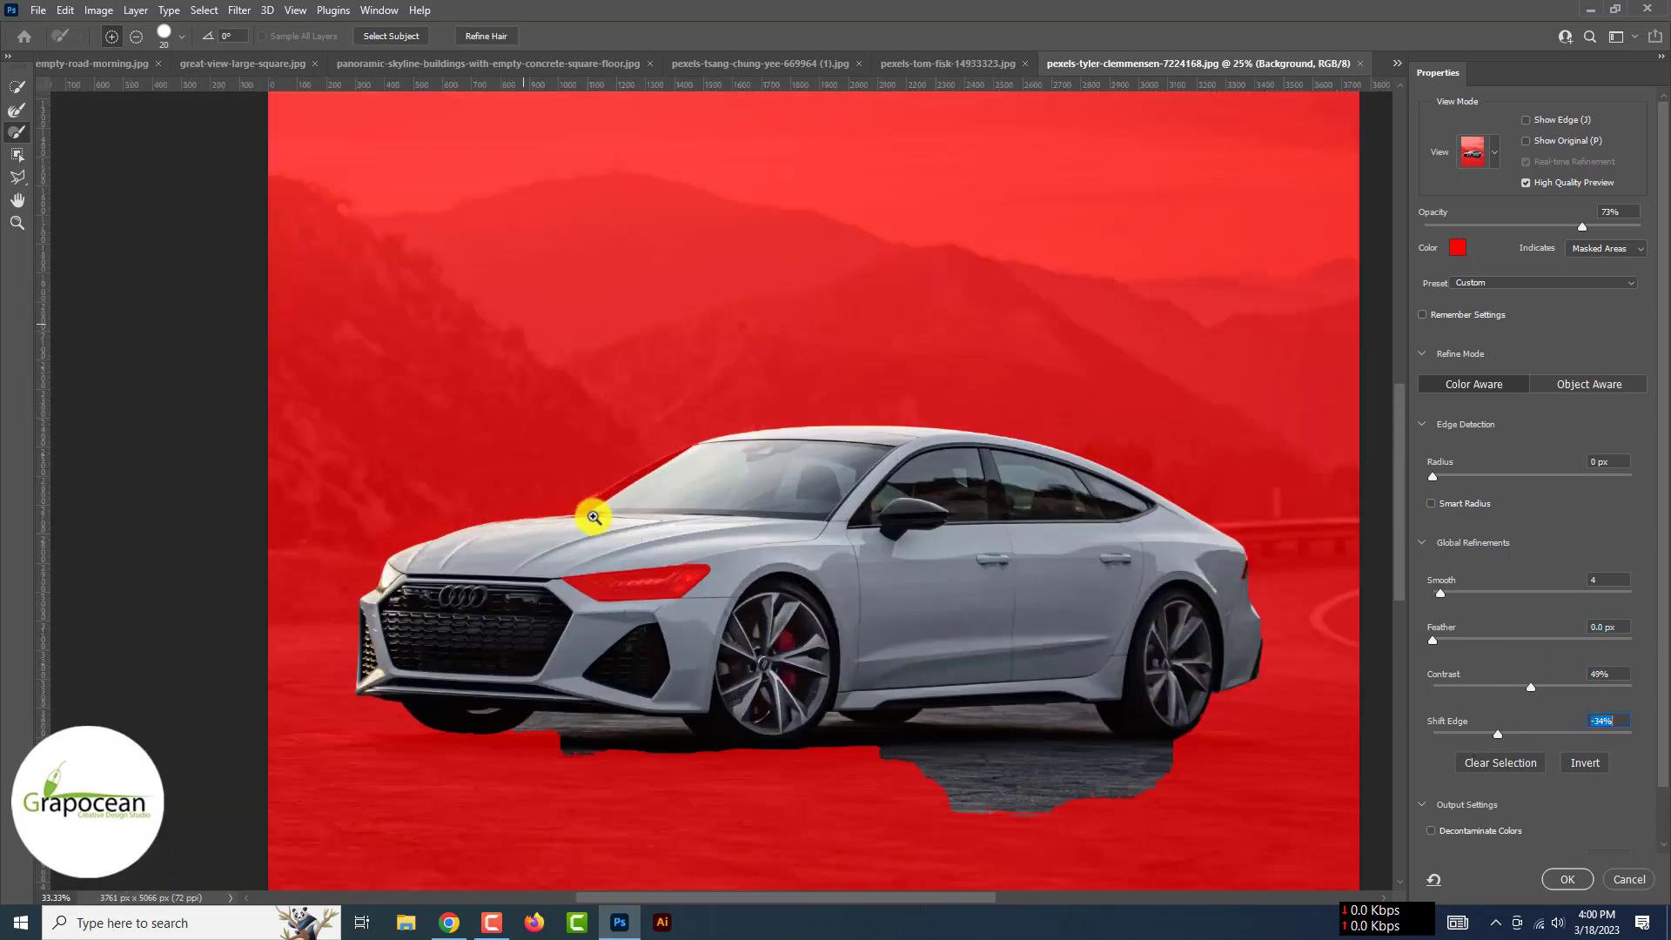
{"action": "scroll", "coordinate": [966, 392], "scroll_direction": "up", "scroll_amount": 4}
Refine the mask along the windshield's upper edge, removing the red fringe from the trim
{"action": "left_click_drag", "start_coordinate": [985, 345], "coordinate": [209, 759]}
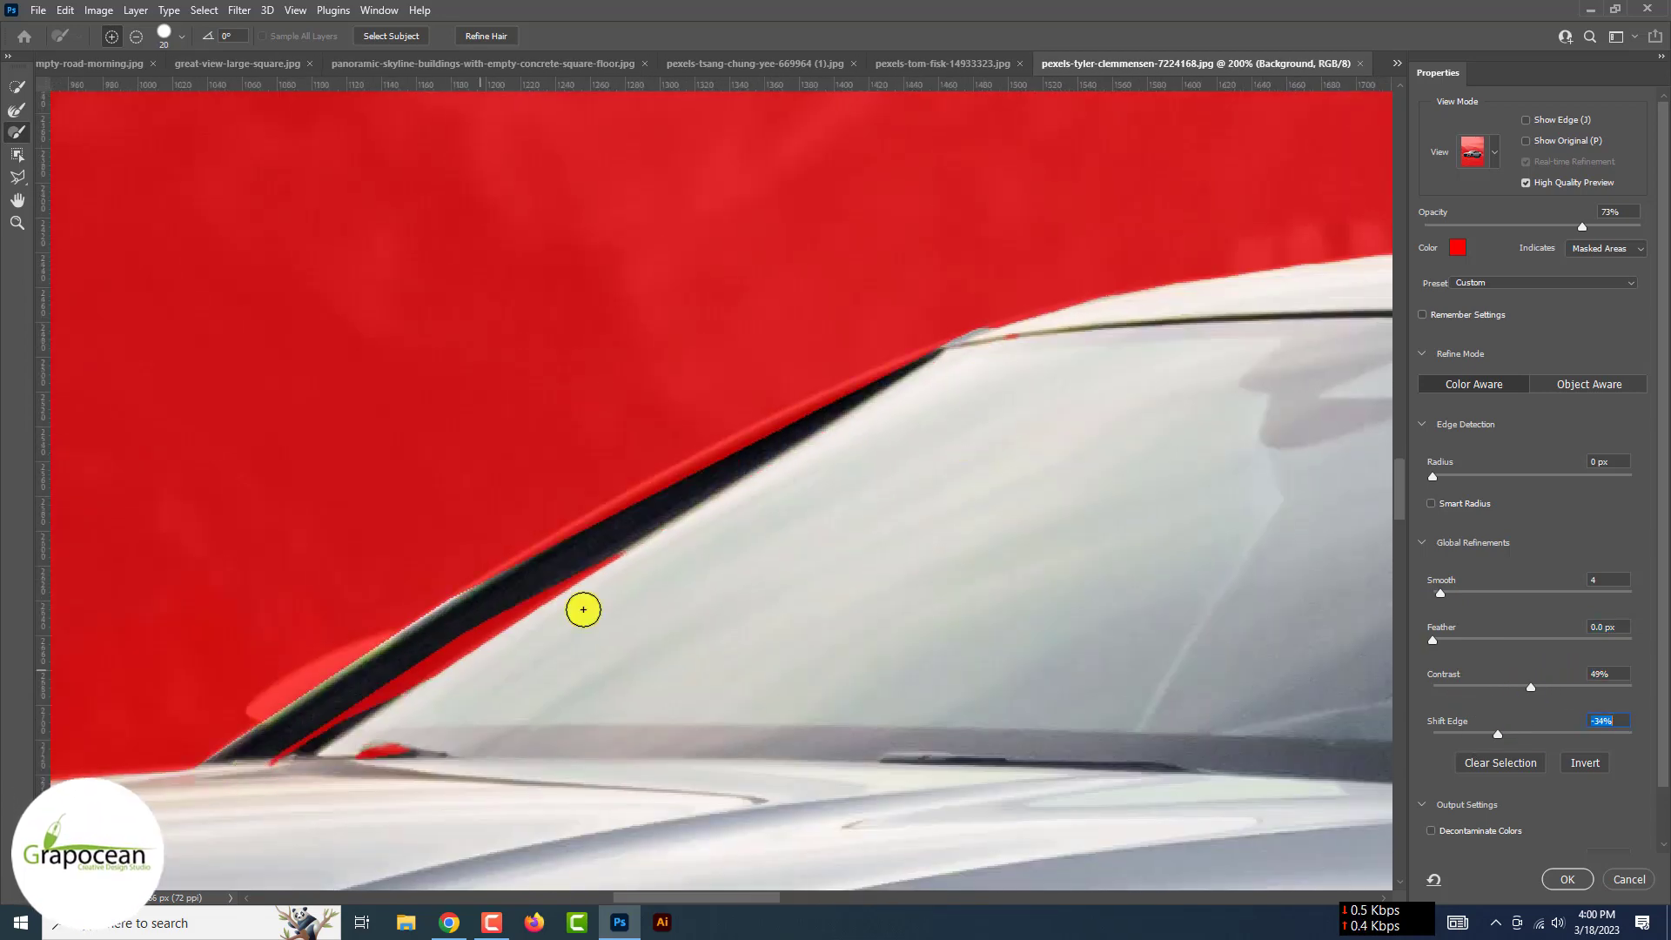
{"action": "left_click_drag", "start_coordinate": [635, 580], "coordinate": [320, 701]}
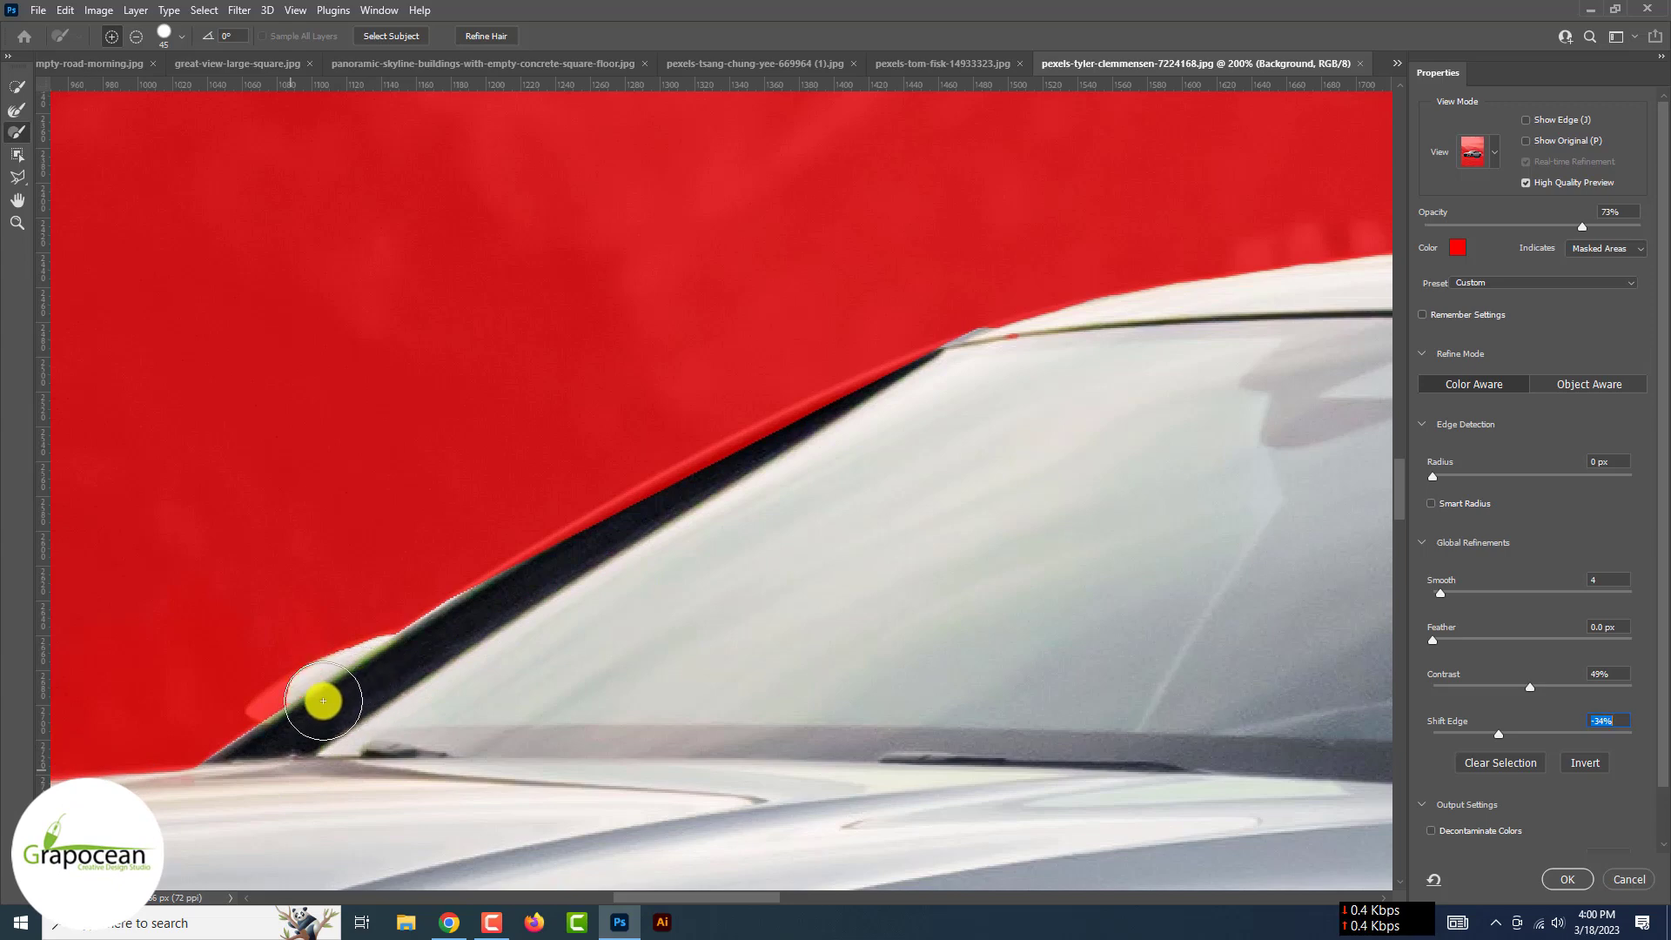
{"action": "scroll", "coordinate": [258, 711], "scroll_direction": "up", "scroll_amount": 3}
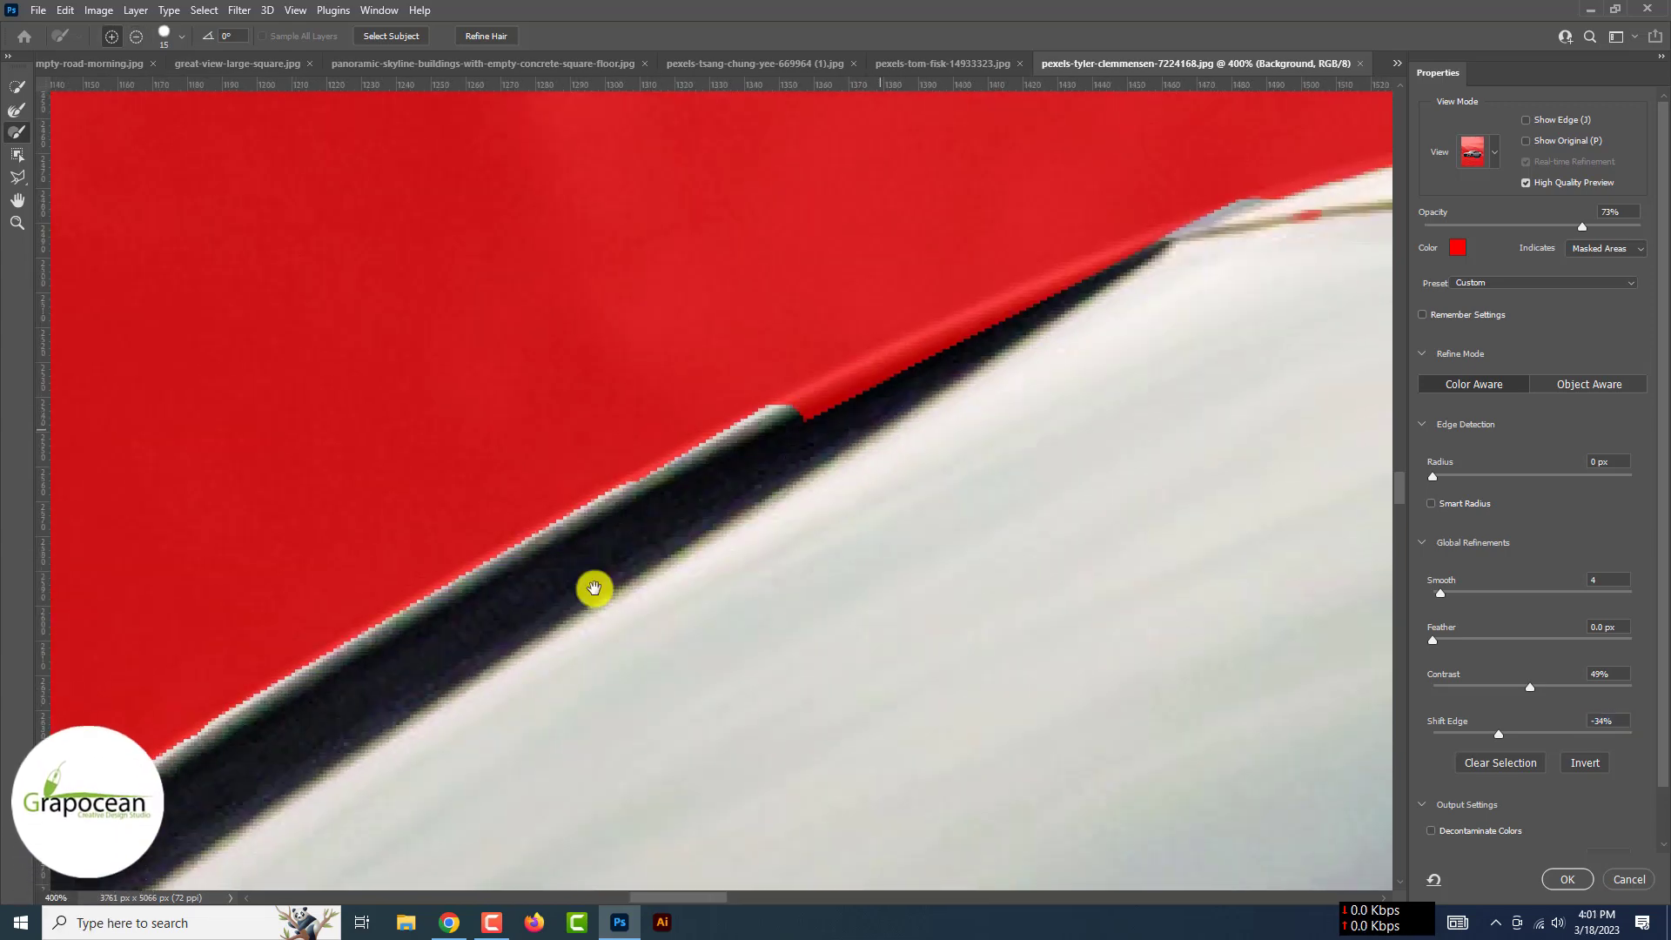
{"action": "scroll", "coordinate": [590, 586], "scroll_direction": "right", "scroll_amount": 5}
{"action": "scroll", "coordinate": [447, 604], "scroll_direction": "up", "scroll_amount": 3}
{"action": "scroll", "coordinate": [504, 542], "scroll_direction": "left", "scroll_amount": 5}
{"action": "scroll", "coordinate": [576, 527], "scroll_direction": "down", "scroll_amount": 2}
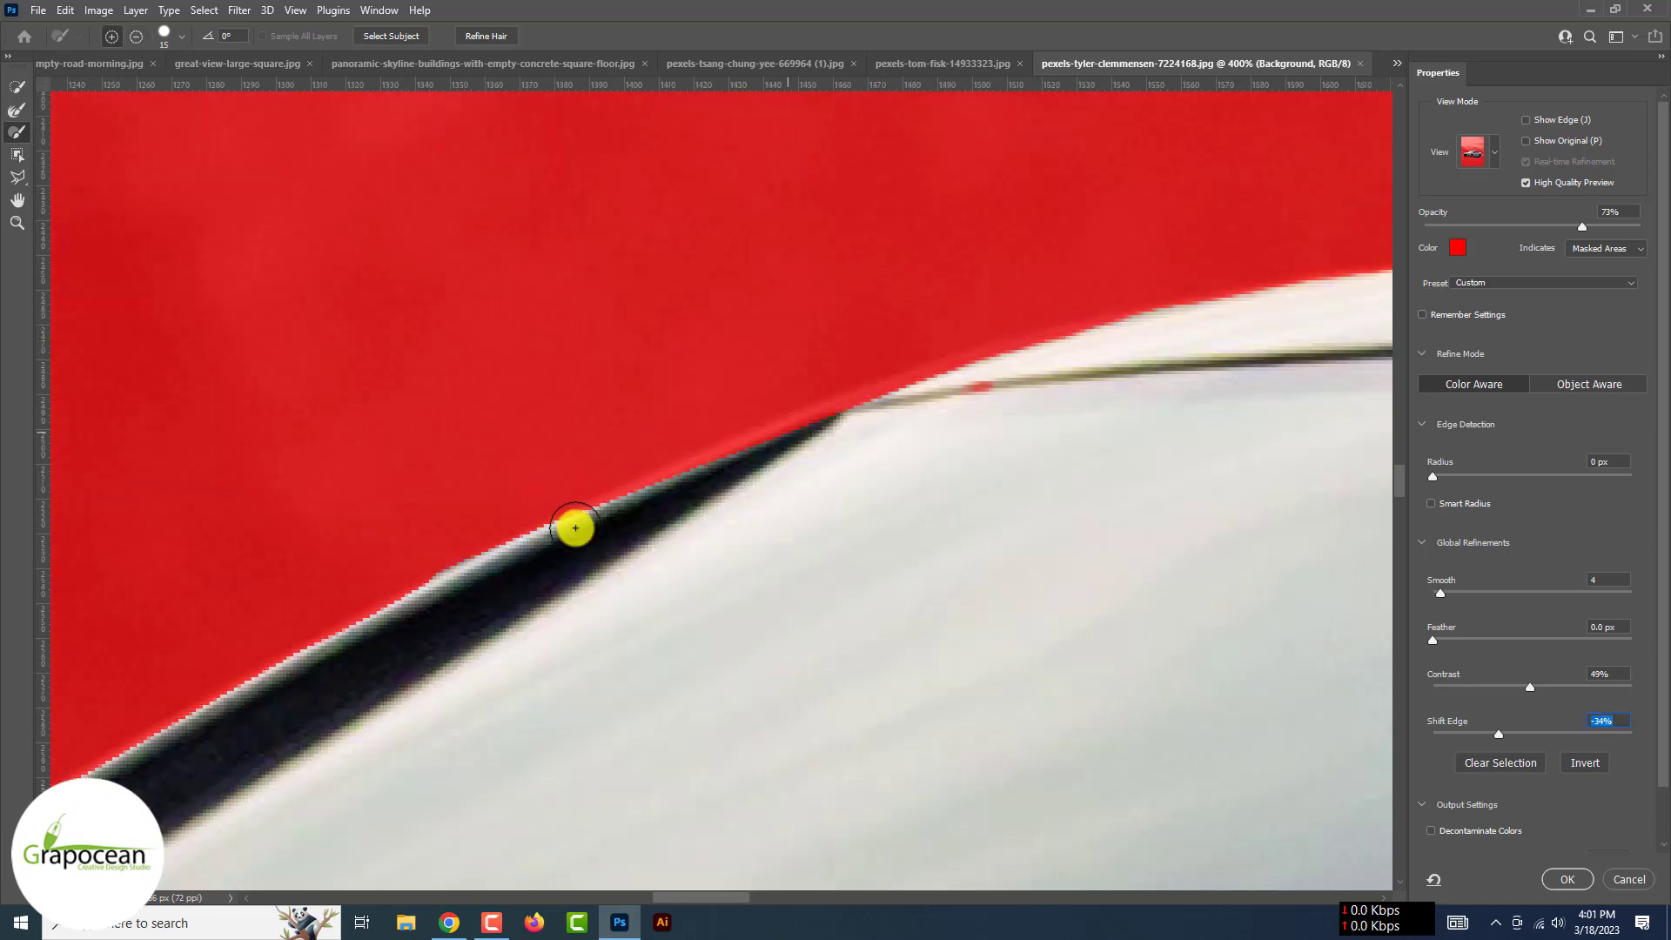
{"action": "mouse_move", "coordinate": [985, 380]}
{"action": "left_mouse_down"}
{"action": "mouse_move", "coordinate": [444, 451]}
{"action": "mouse_move", "coordinate": [508, 478]}
{"action": "mouse_move", "coordinate": [808, 381]}
{"action": "left_mouse_up"}
{"action": "scroll", "coordinate": [797, 386], "scroll_direction": "left", "scroll_amount": 10}
{"action": "scroll", "coordinate": [760, 470], "scroll_direction": "left", "scroll_amount": 8}
Refine the mask around the A-pillar bump
{"action": "left_click_drag", "start_coordinate": [760, 470], "coordinate": [746, 448]}
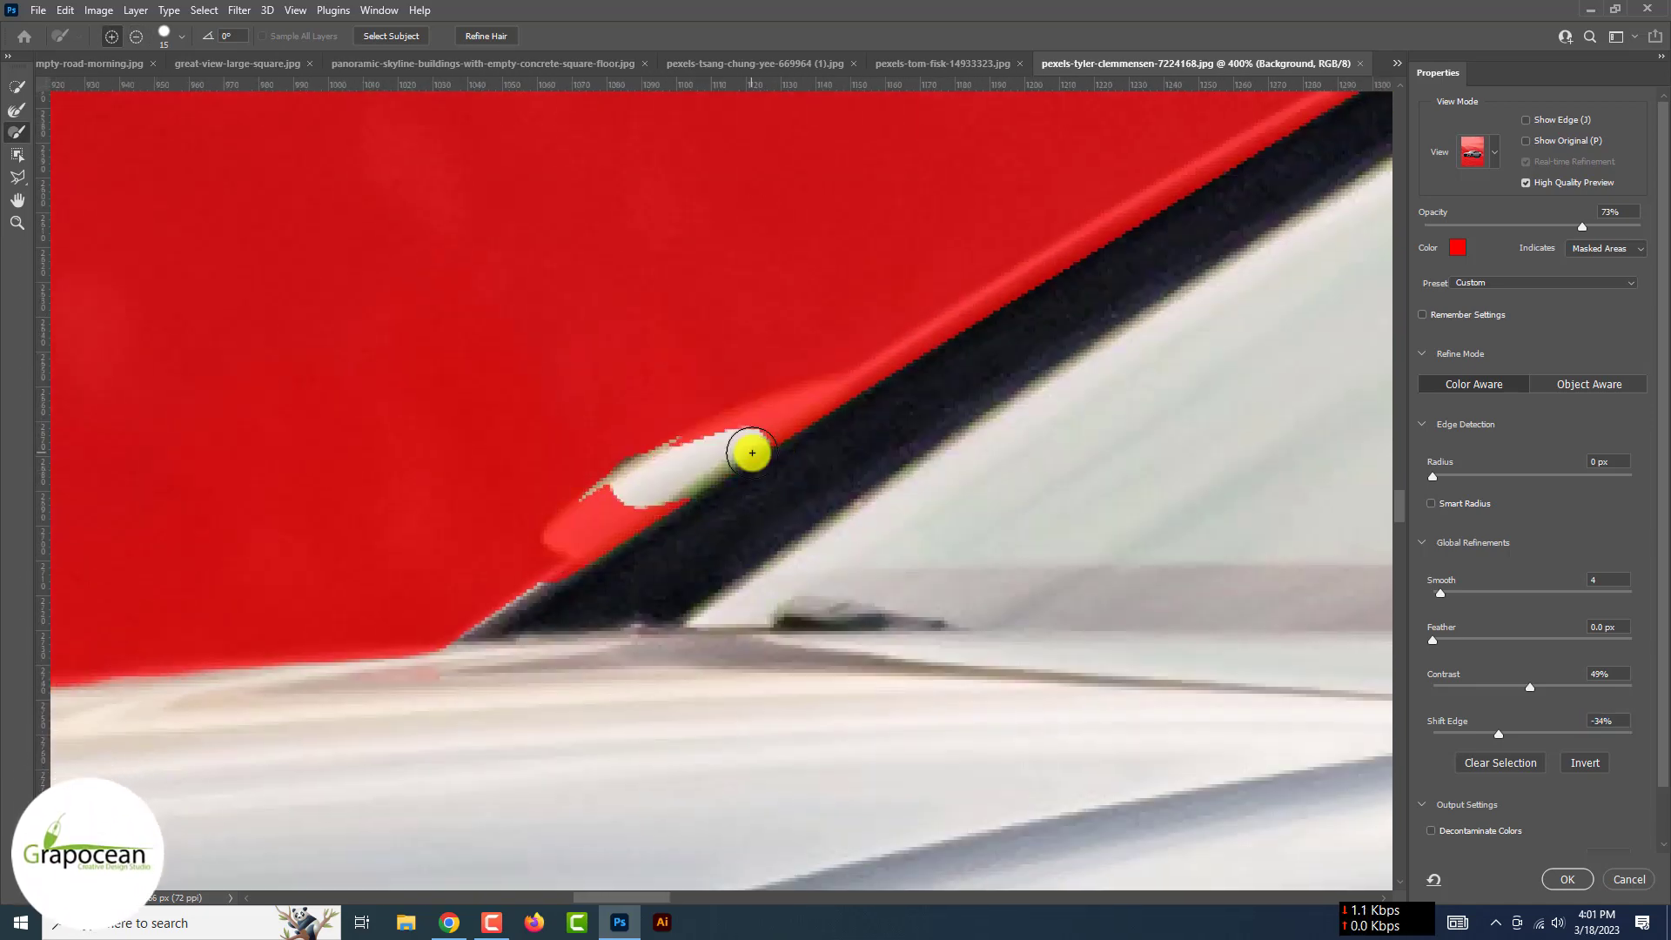
{"action": "scroll", "coordinate": [752, 453], "scroll_direction": "down", "scroll_amount": 5}
{"action": "scroll", "coordinate": [615, 485], "scroll_direction": "up", "scroll_amount": 4}
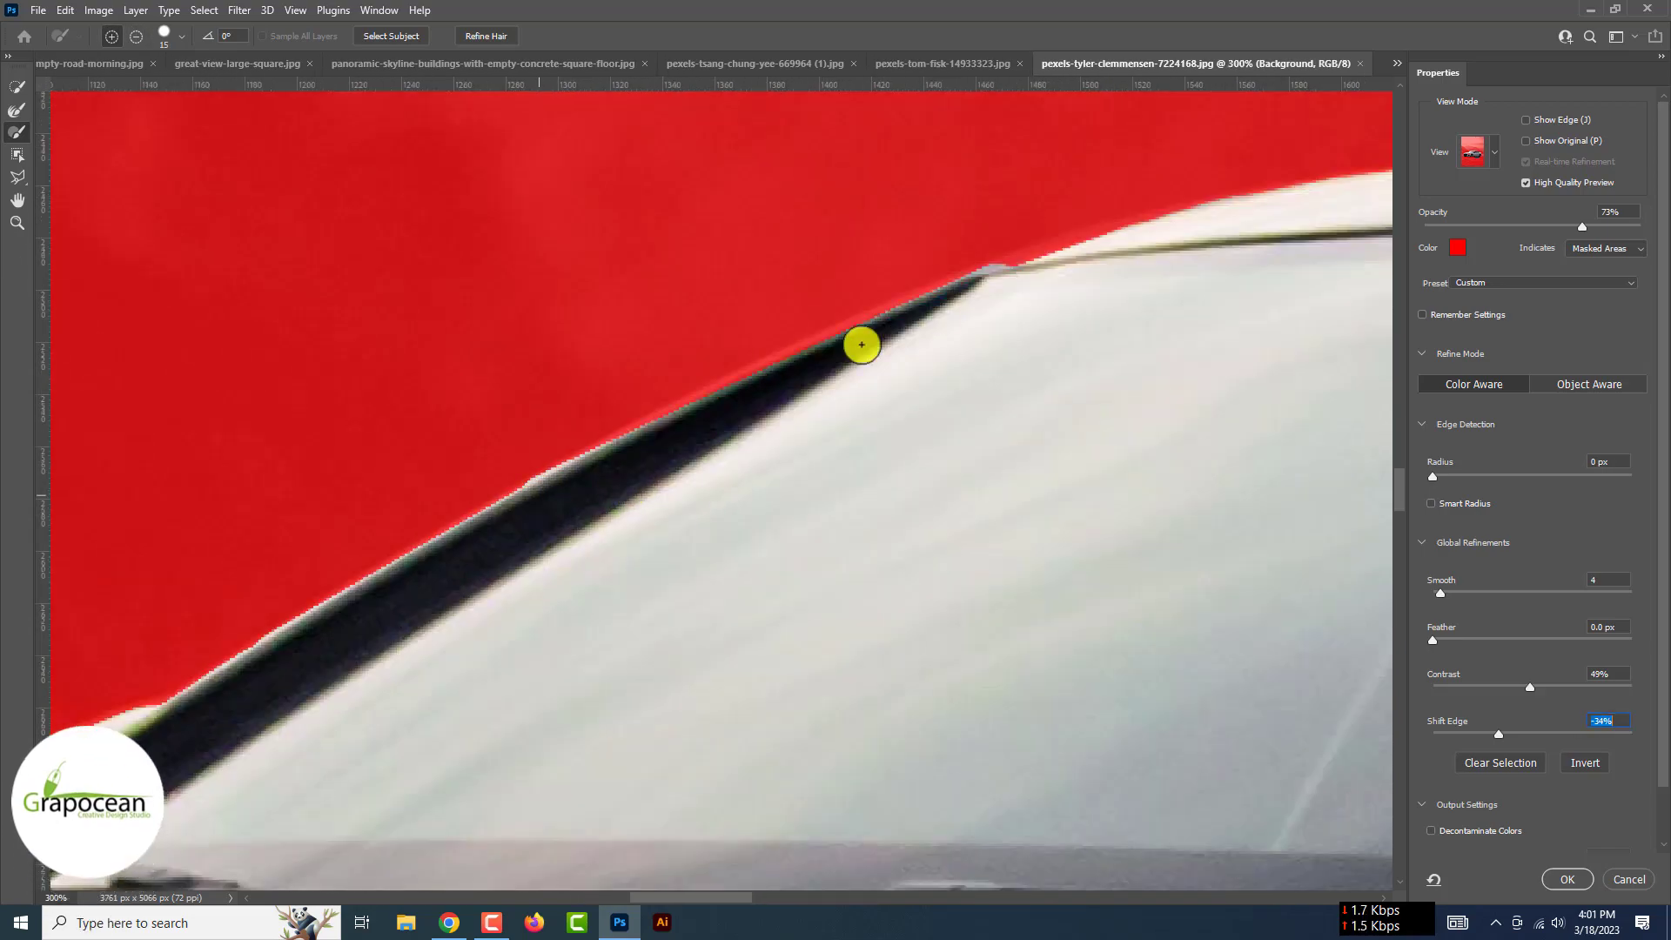
{"action": "scroll", "coordinate": [1009, 280], "scroll_direction": "right", "scroll_amount": 10}
{"action": "scroll", "coordinate": [1041, 319], "scroll_direction": "down", "scroll_amount": 5}
{"action": "scroll", "coordinate": [1003, 467], "scroll_direction": "right", "scroll_amount": 10}
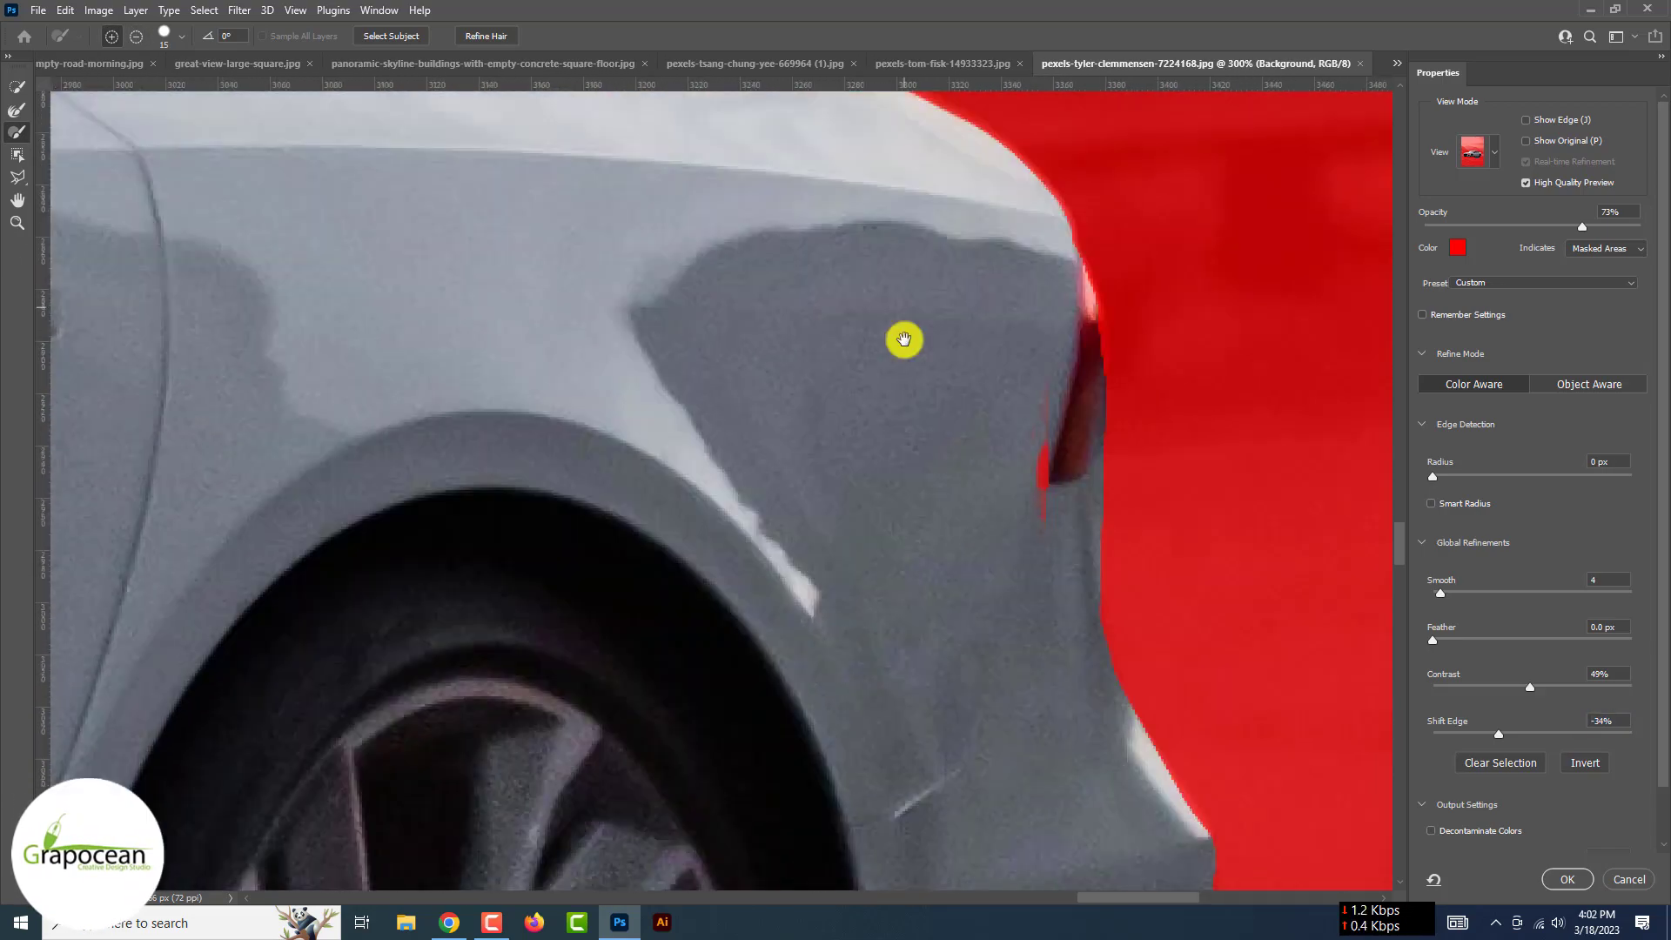
{"action": "scroll", "coordinate": [903, 339], "scroll_direction": "down", "scroll_amount": 5}
{"action": "scroll", "coordinate": [1031, 570], "scroll_direction": "down", "scroll_amount": 5}
{"action": "scroll", "coordinate": [1118, 311], "scroll_direction": "left", "scroll_amount": 5}
{"action": "scroll", "coordinate": [806, 642], "scroll_direction": "down", "scroll_amount": 5}
{"action": "scroll", "coordinate": [889, 402], "scroll_direction": "left", "scroll_amount": 3}
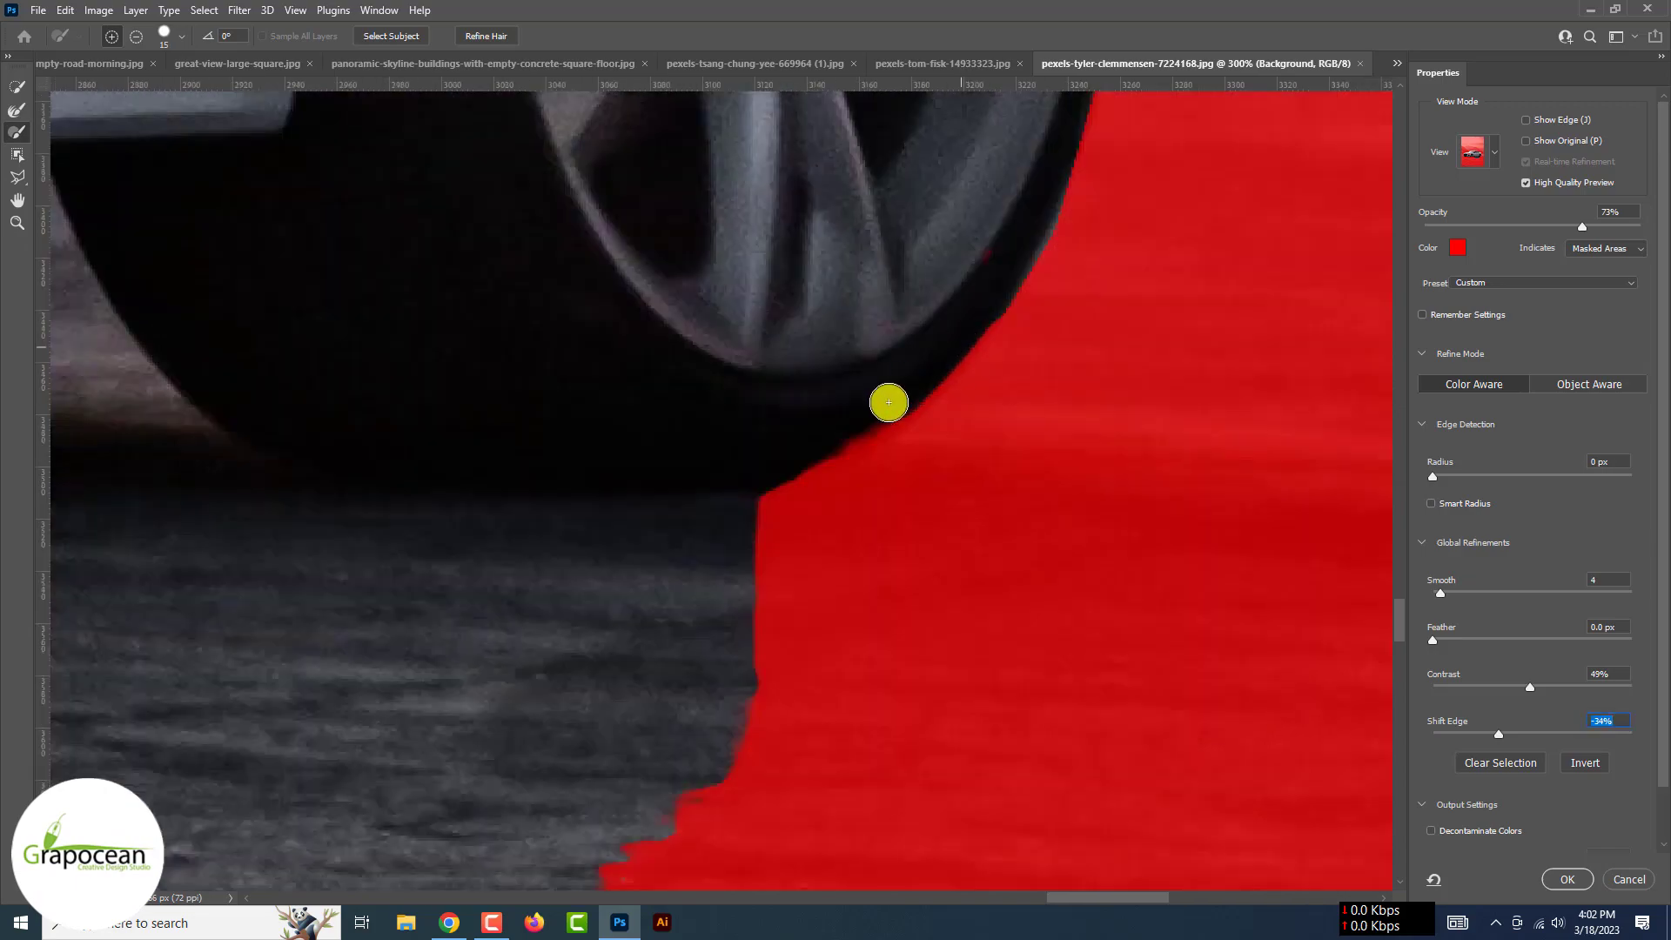
Refine the front bumper area, then zoom out to check the whole car
{"action": "left_click_drag", "start_coordinate": [548, 625], "coordinate": [678, 644]}
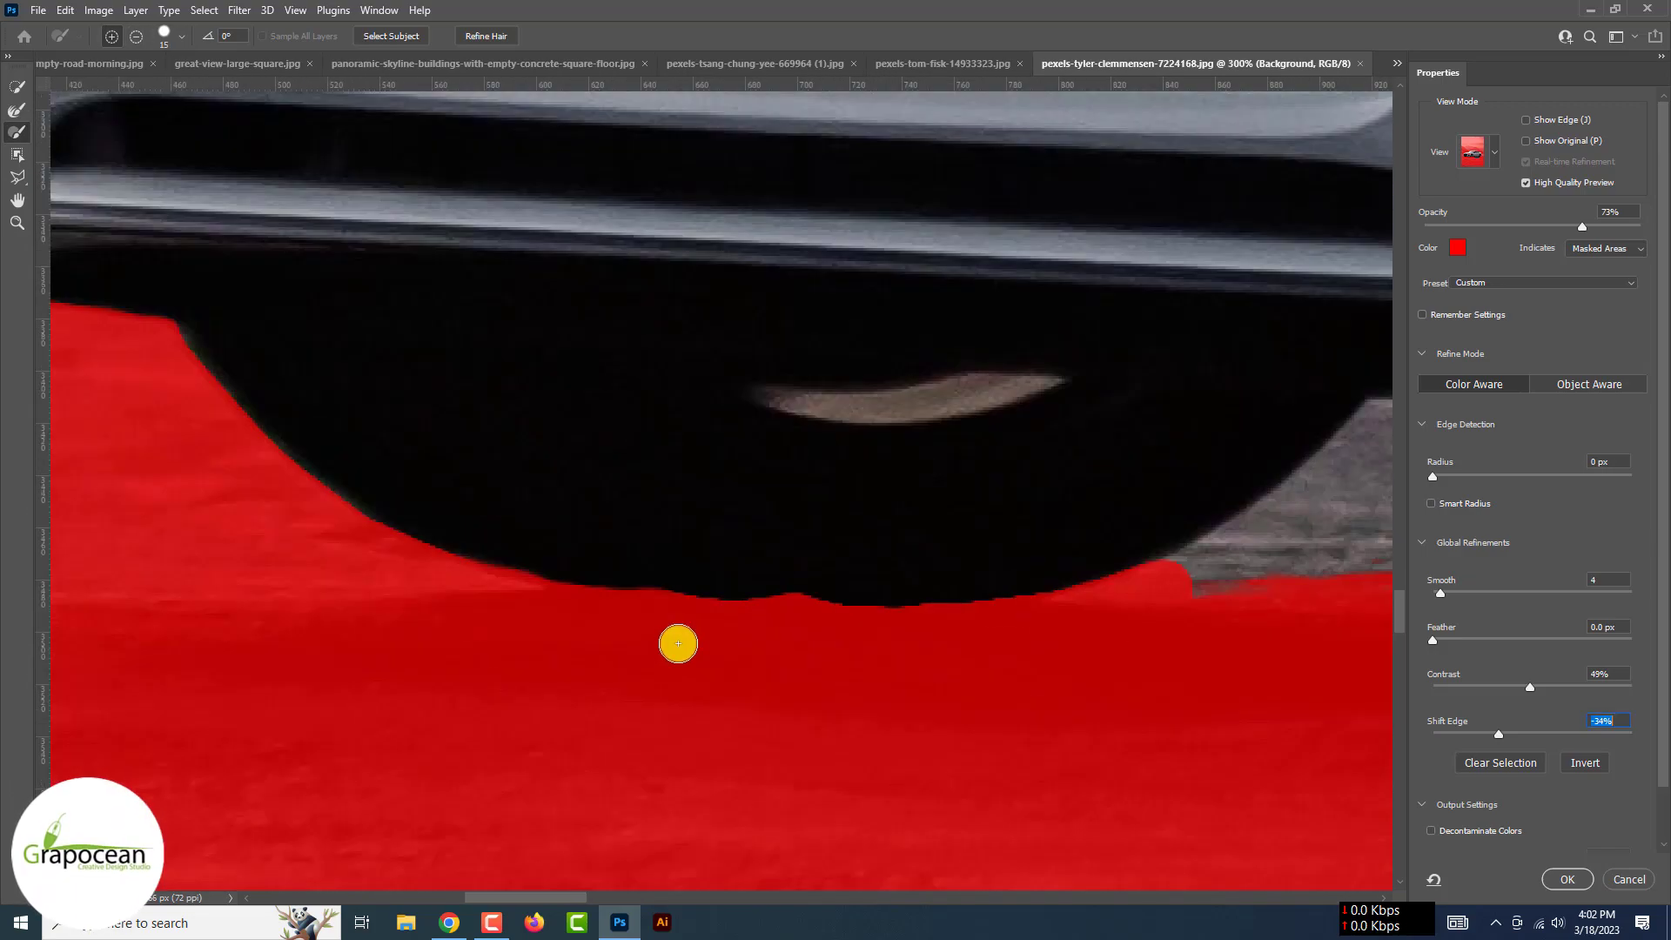
{"action": "scroll", "coordinate": [718, 562], "scroll_direction": "up", "scroll_amount": 2}
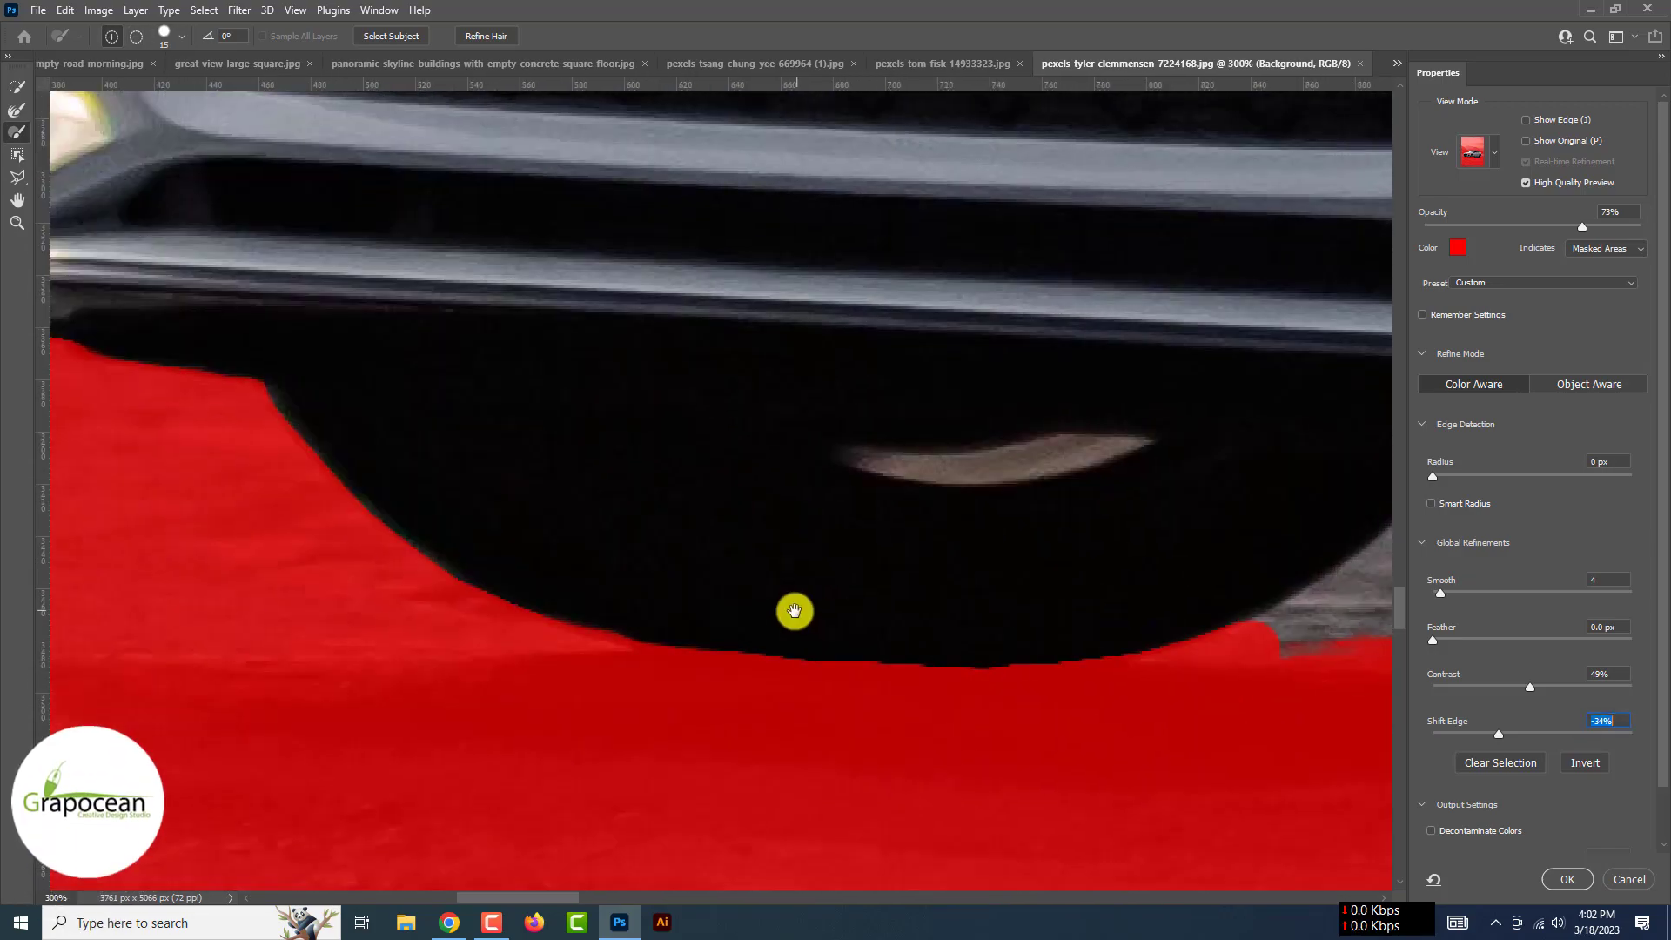
{"action": "scroll", "coordinate": [883, 634], "scroll_direction": "right", "scroll_amount": 4}
{"action": "scroll", "coordinate": [641, 646], "scroll_direction": "right", "scroll_amount": 6}
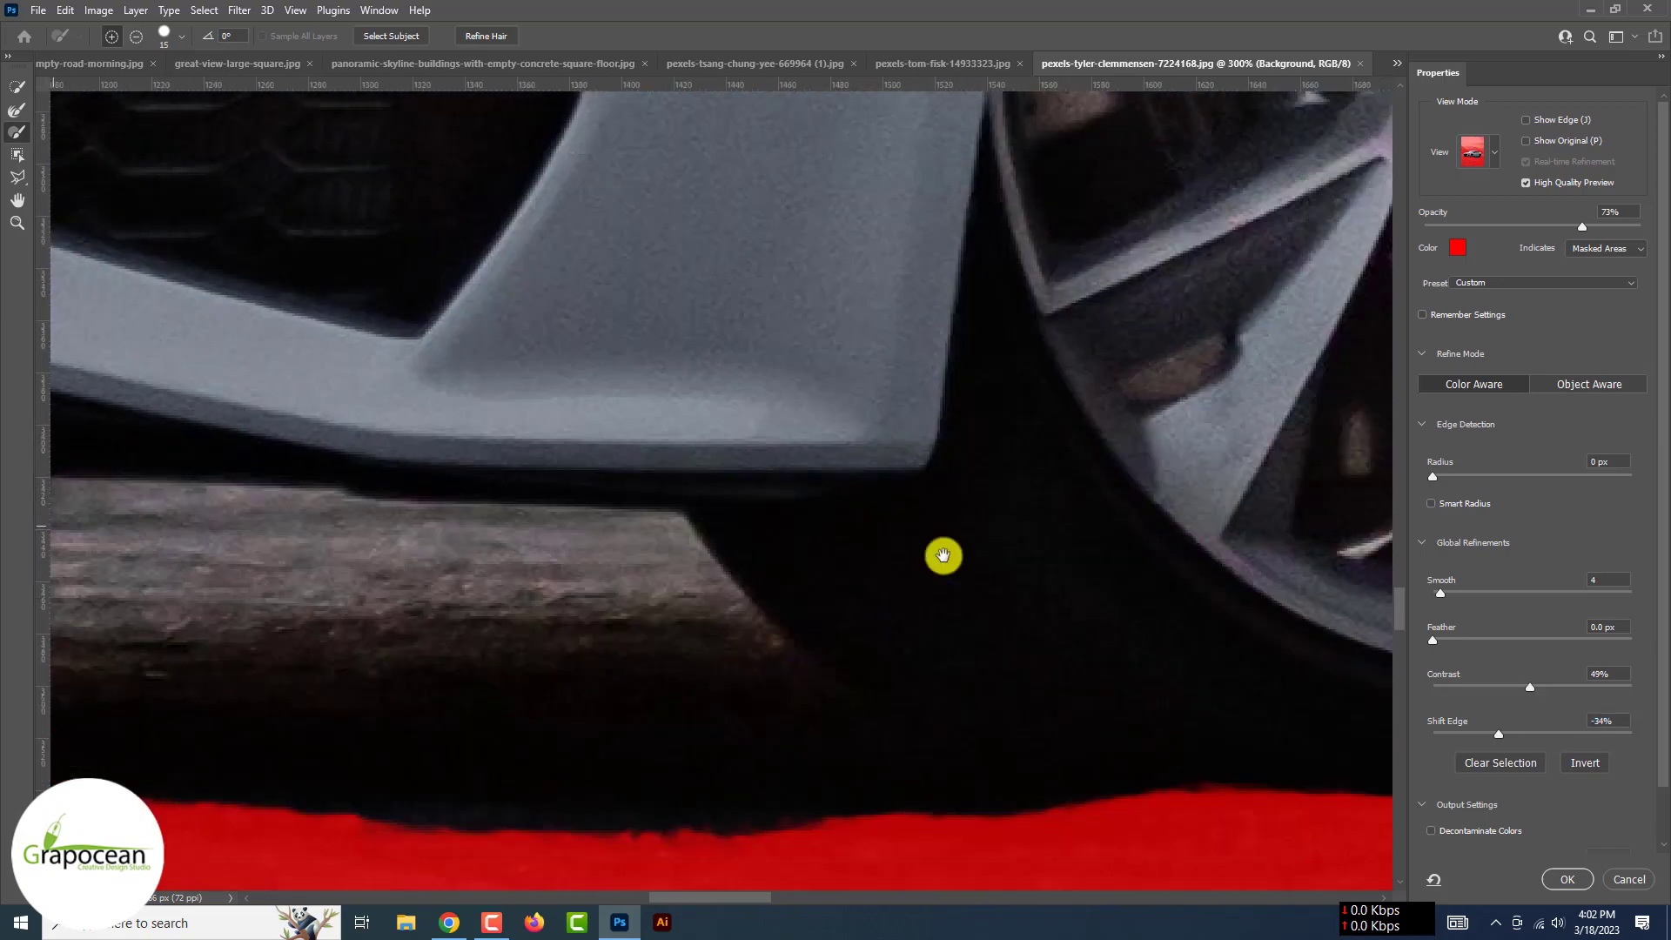
{"action": "scroll", "coordinate": [944, 552], "scroll_direction": "right", "scroll_amount": 4}
{"action": "scroll", "coordinate": [597, 559], "scroll_direction": "down", "scroll_amount": 2}
{"action": "key", "text": "ctrl+0"}
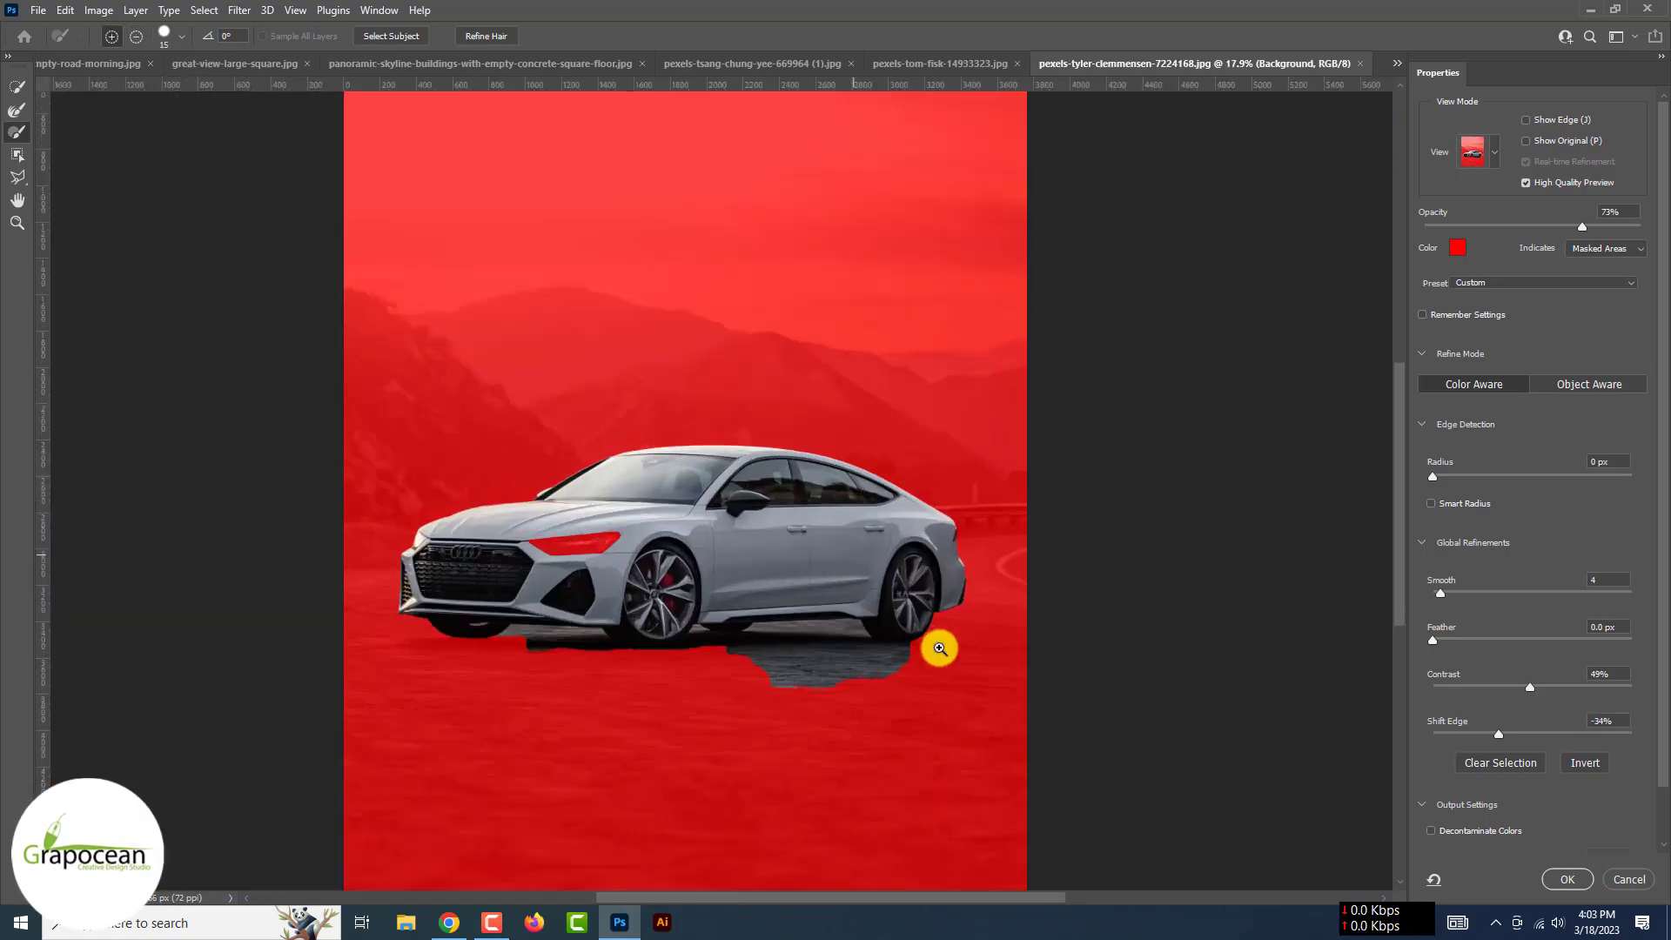
{"action": "scroll", "coordinate": [933, 645], "scroll_direction": "up", "scroll_amount": 5}
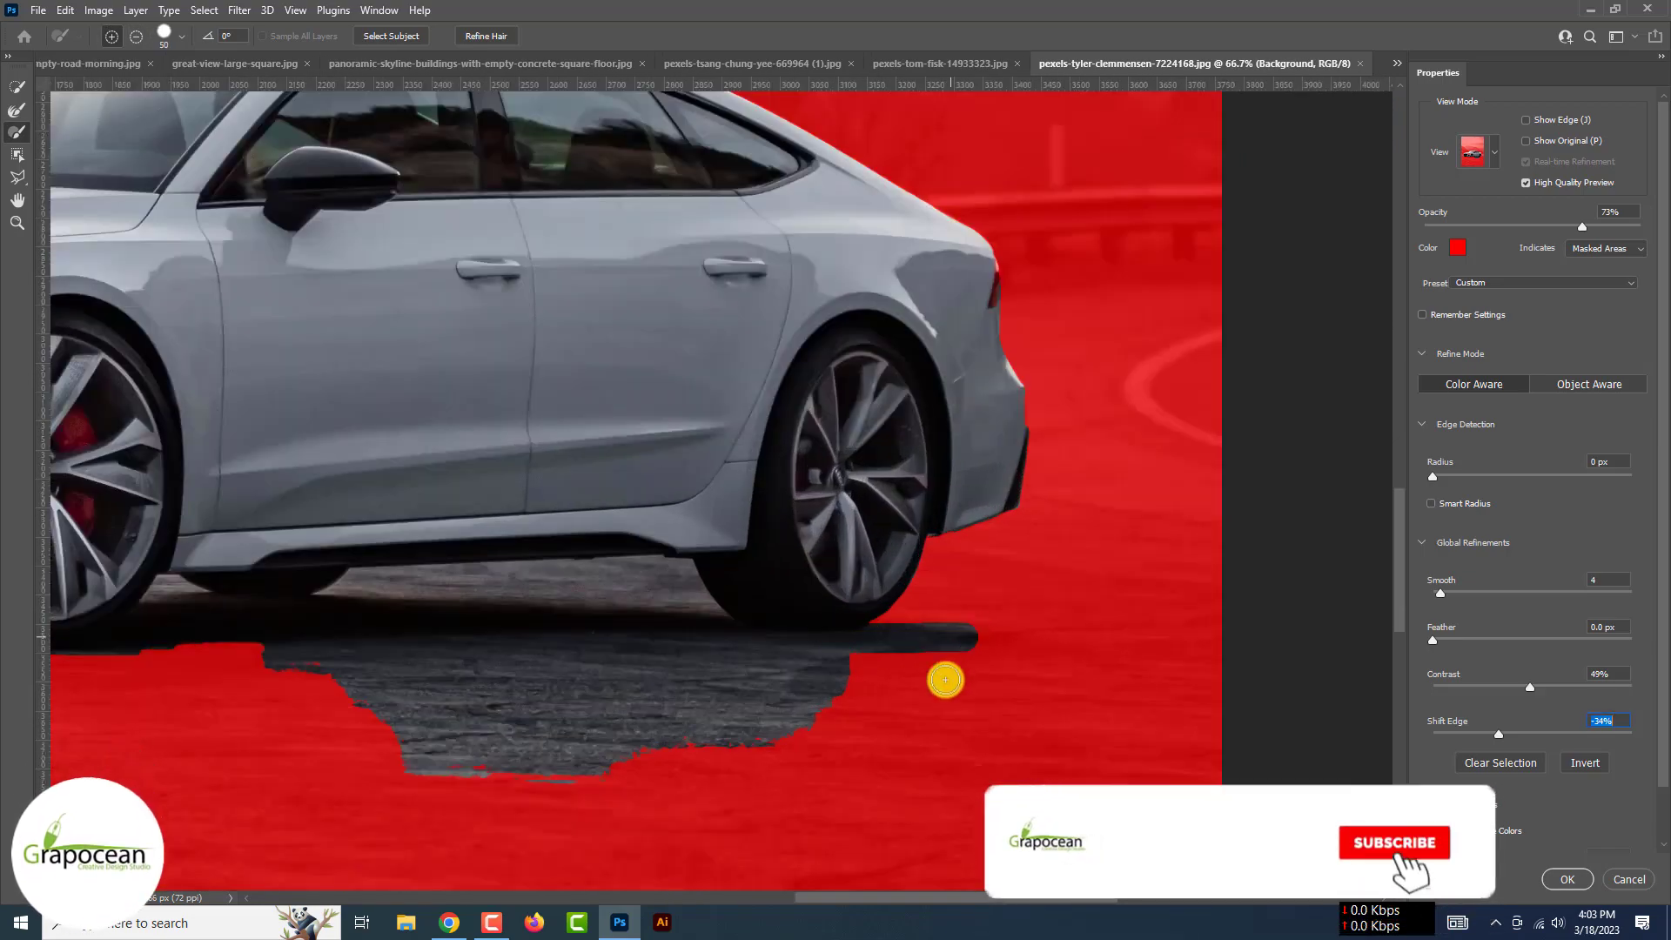
{"action": "key", "text": "ctrl+0"}
{"action": "scroll", "coordinate": [601, 653], "scroll_direction": "up", "scroll_amount": 2}
{"action": "scroll", "coordinate": [552, 642], "scroll_direction": "up", "scroll_amount": 2}
{"action": "scroll", "coordinate": [603, 650], "scroll_direction": "up", "scroll_amount": 1}
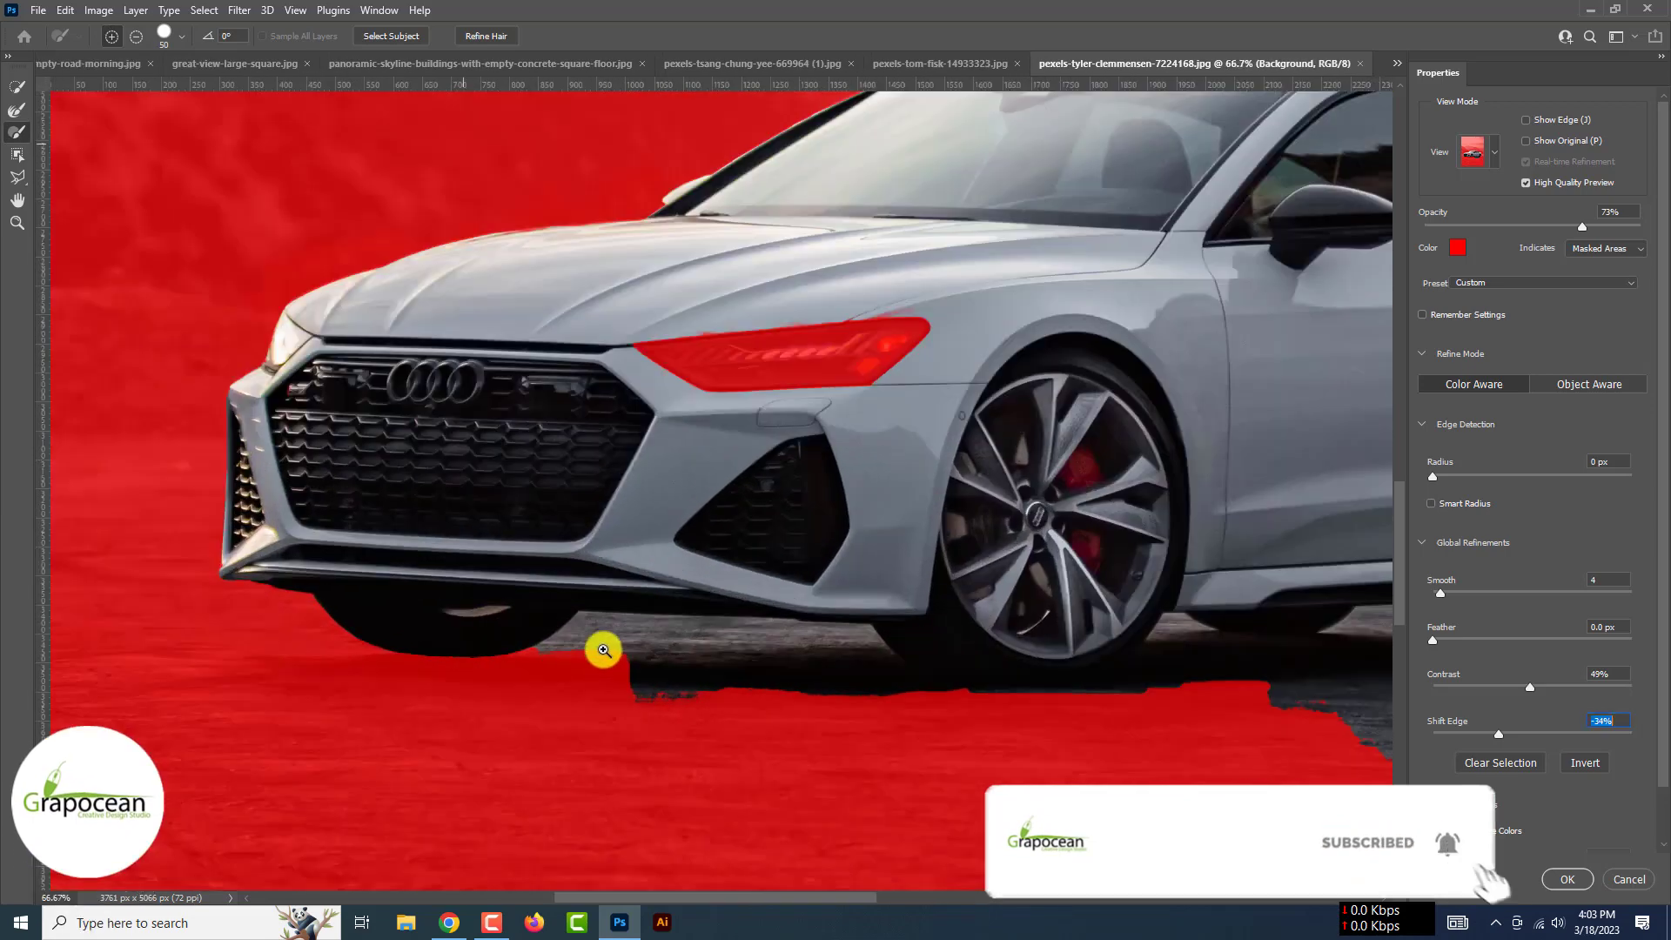
Output the refined selection to a new layer with layer mask and apply it
{"action": "mouse_move", "coordinate": [1399, 521]}
{"action": "left_mouse_down"}
{"action": "mouse_move", "coordinate": [1403, 710]}
{"action": "mouse_move", "coordinate": [1640, 715]}
{"action": "left_mouse_up"}
{"action": "scroll", "coordinate": [1614, 849], "scroll_direction": "down", "scroll_amount": 2}
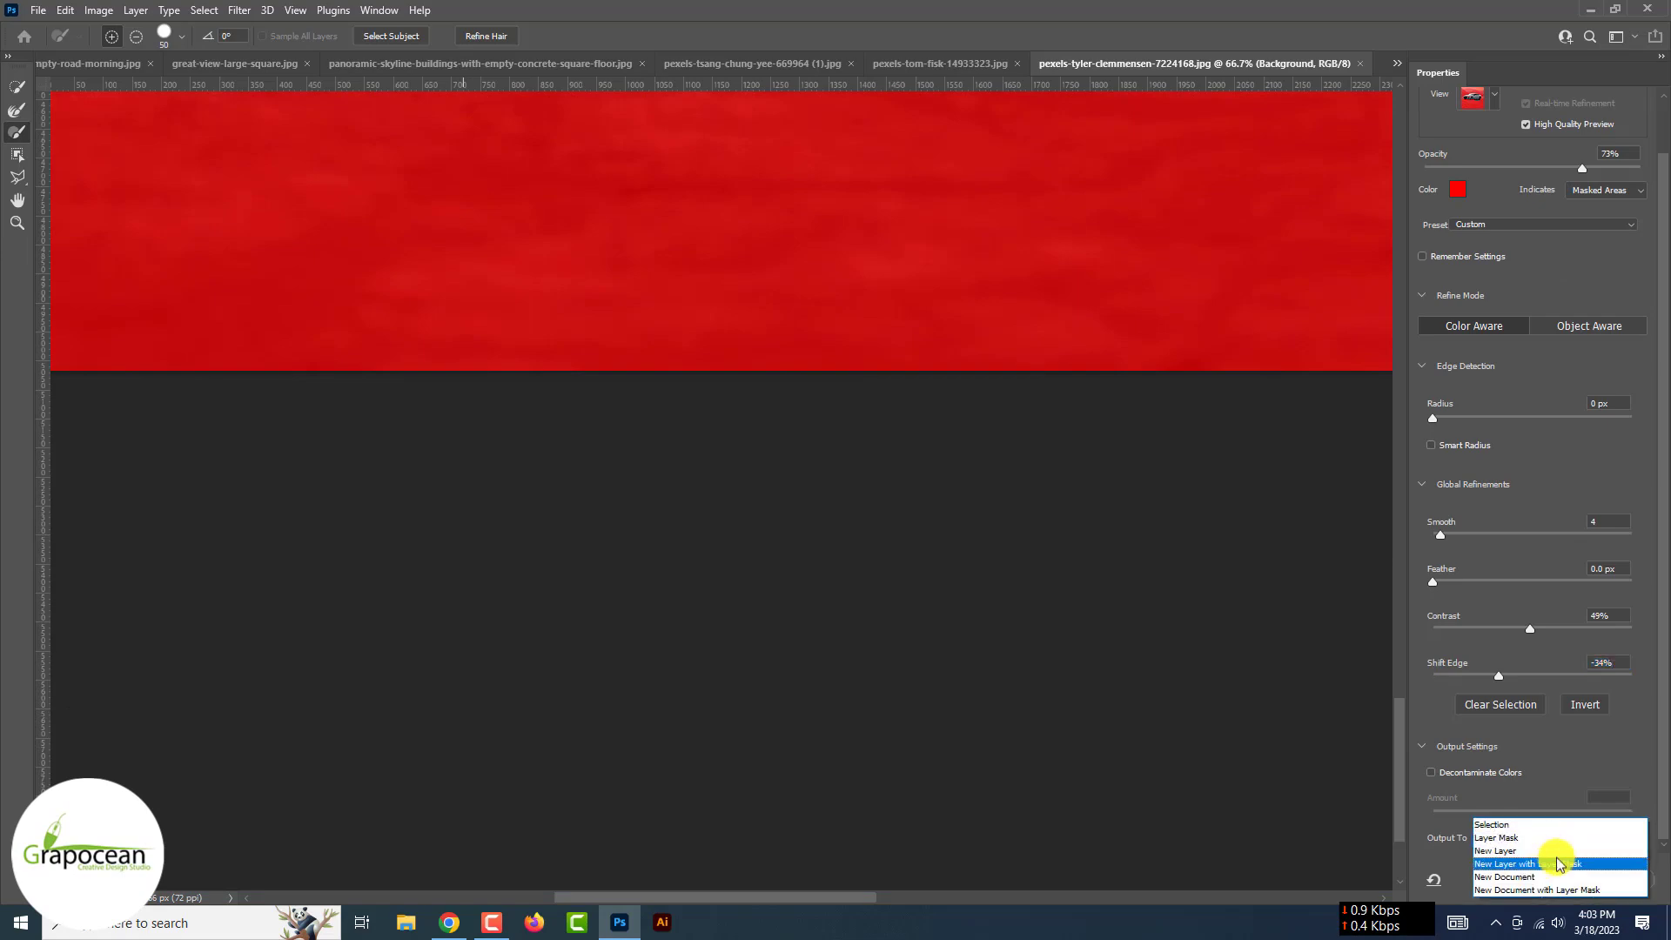
{"action": "left_click", "coordinate": [1558, 864]}
{"action": "key", "text": "ctrl+0"}
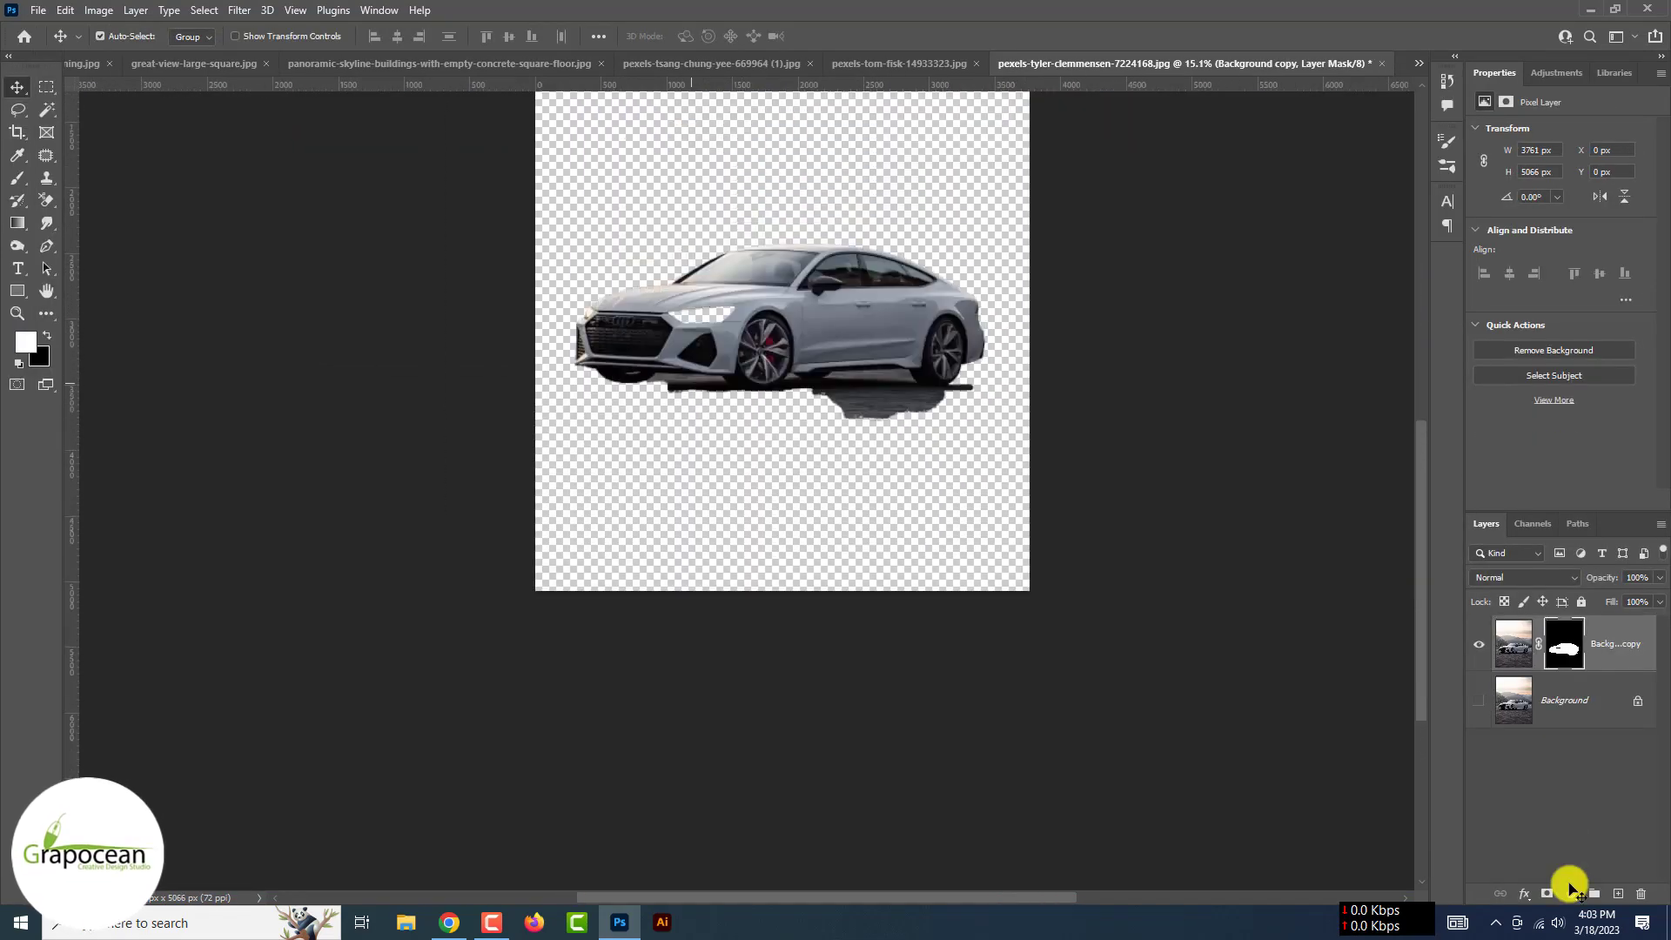
Paint the car's headlight back into the layer mask
{"action": "mouse_move", "coordinate": [709, 310]}
{"action": "left_mouse_down"}
{"action": "mouse_move", "coordinate": [719, 340]}
{"action": "mouse_move", "coordinate": [764, 351]}
{"action": "left_mouse_up"}
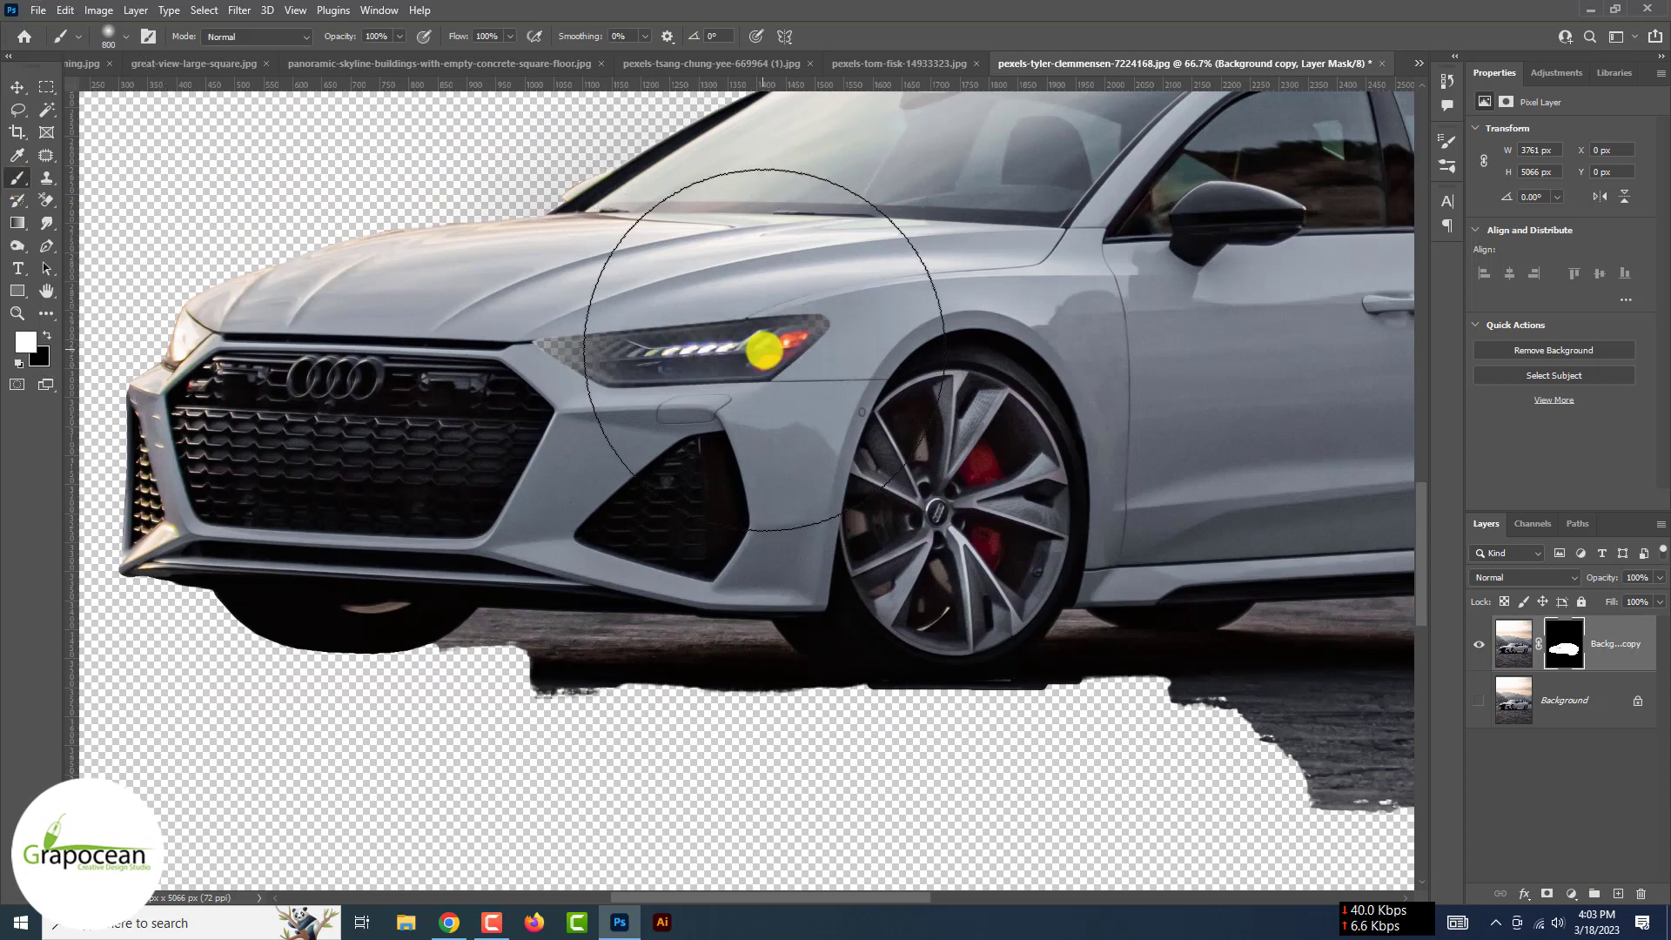
{"action": "key", "text": "ctrl+z"}
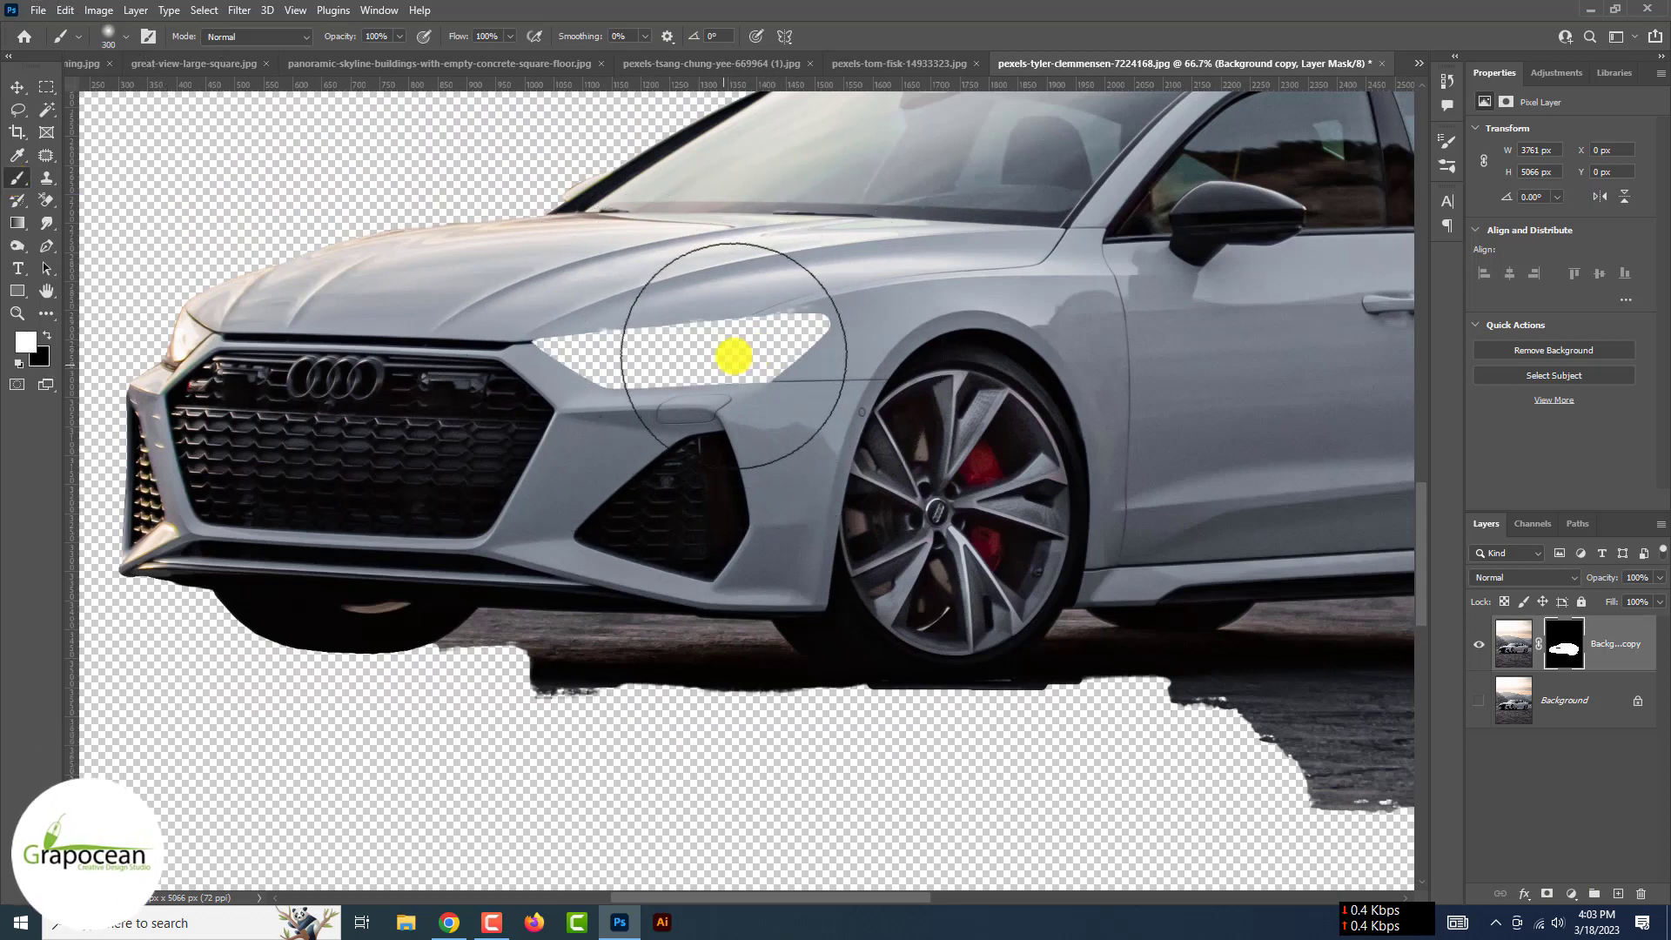
{"action": "left_click_drag", "start_coordinate": [709, 353], "coordinate": [761, 399]}
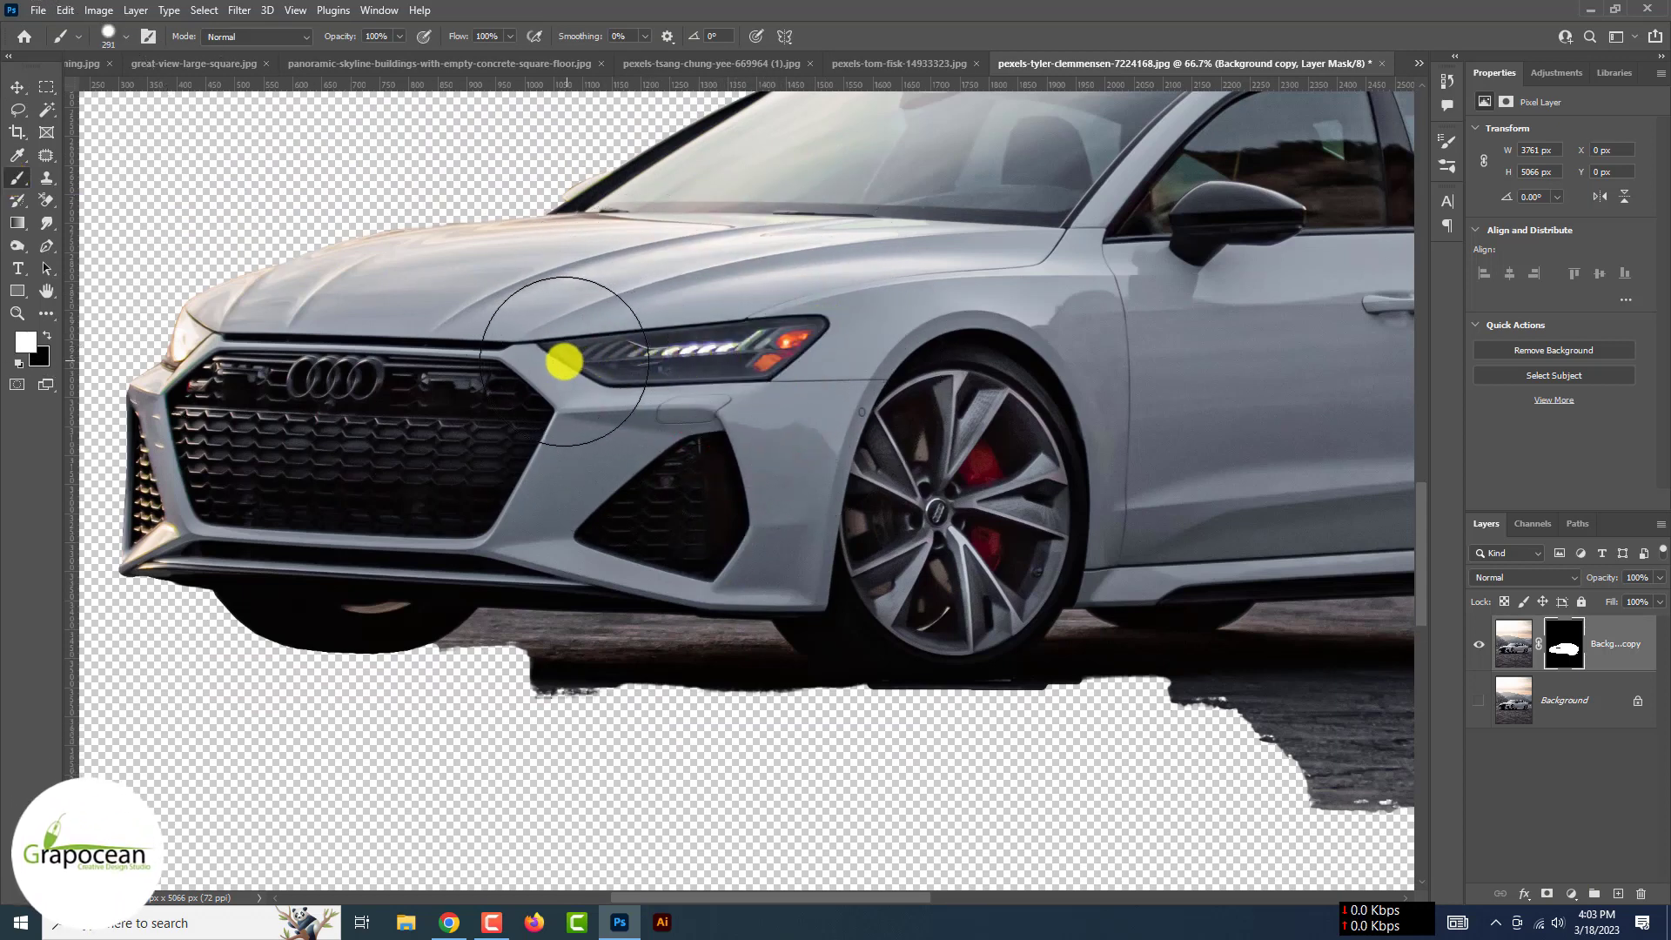
Paint out the excess ground patch beneath the car in the mask
{"action": "mouse_move", "coordinate": [813, 315]}
{"action": "left_mouse_down"}
{"action": "mouse_move", "coordinate": [467, 511]}
{"action": "mouse_move", "coordinate": [641, 511]}
{"action": "left_mouse_up"}
{"action": "mouse_move", "coordinate": [470, 477]}
{"action": "left_mouse_down"}
{"action": "mouse_move", "coordinate": [638, 521]}
{"action": "mouse_move", "coordinate": [764, 307]}
{"action": "left_mouse_up"}
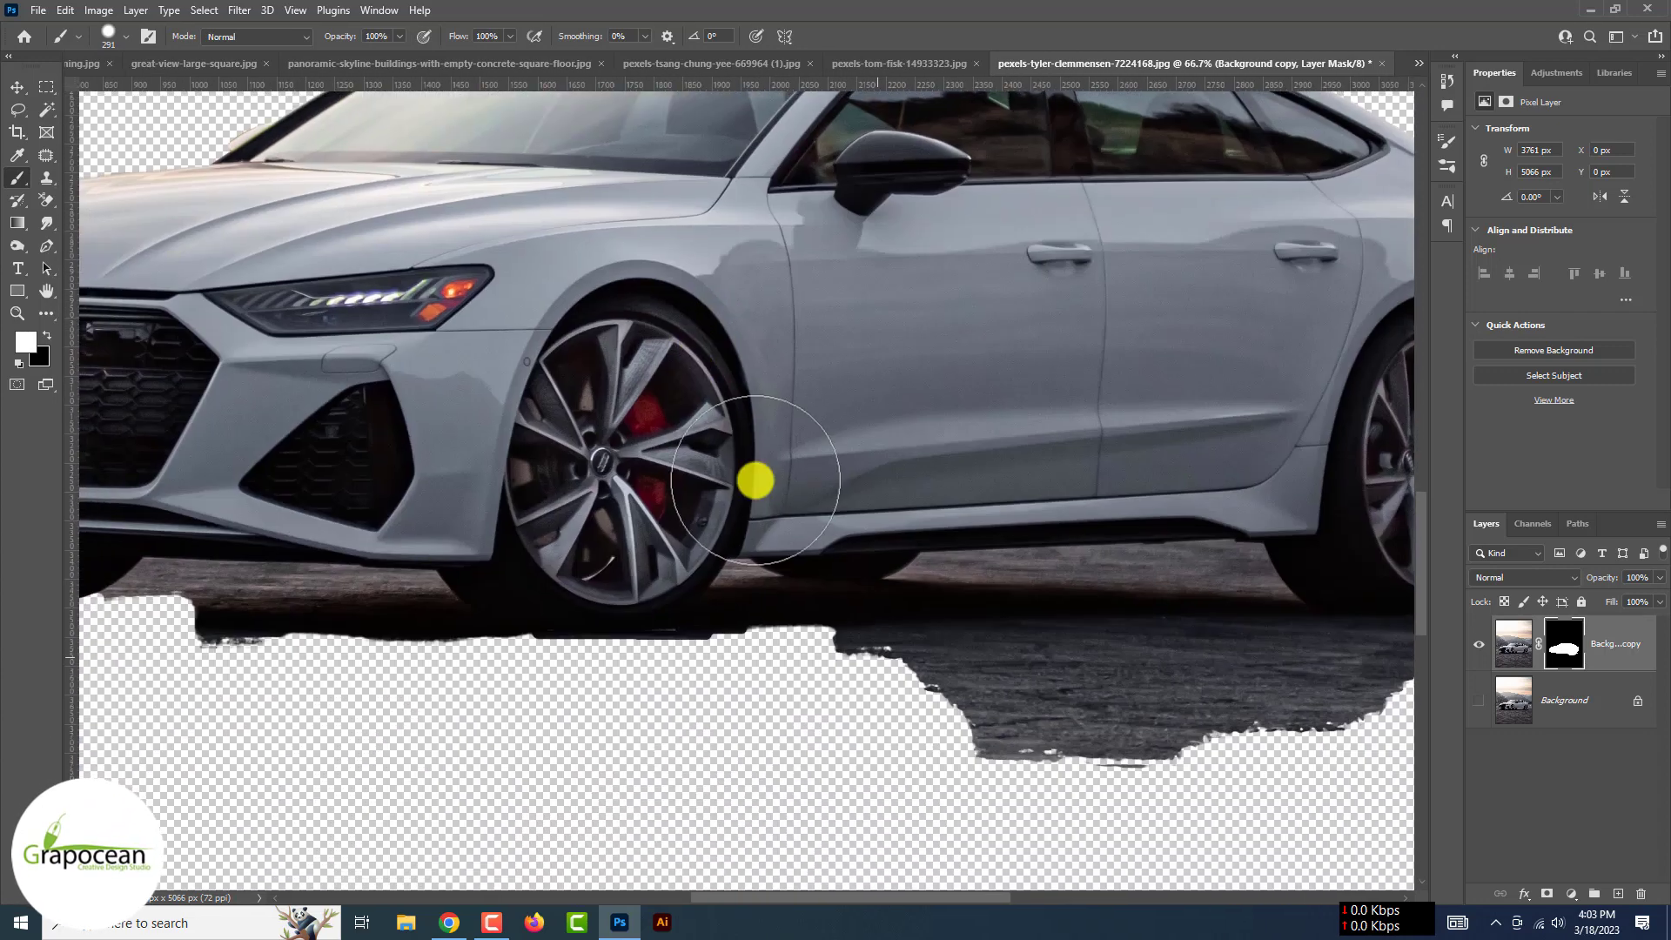
{"action": "mouse_move", "coordinate": [898, 742]}
{"action": "left_mouse_down"}
{"action": "mouse_move", "coordinate": [1164, 742]}
{"action": "mouse_move", "coordinate": [918, 743]}
{"action": "mouse_move", "coordinate": [1109, 732]}
{"action": "mouse_move", "coordinate": [859, 712]}
{"action": "mouse_move", "coordinate": [1135, 743]}
{"action": "left_mouse_up"}
{"action": "key", "text": "x"}
{"action": "scroll", "coordinate": [1135, 743], "scroll_direction": "down", "scroll_amount": 3}
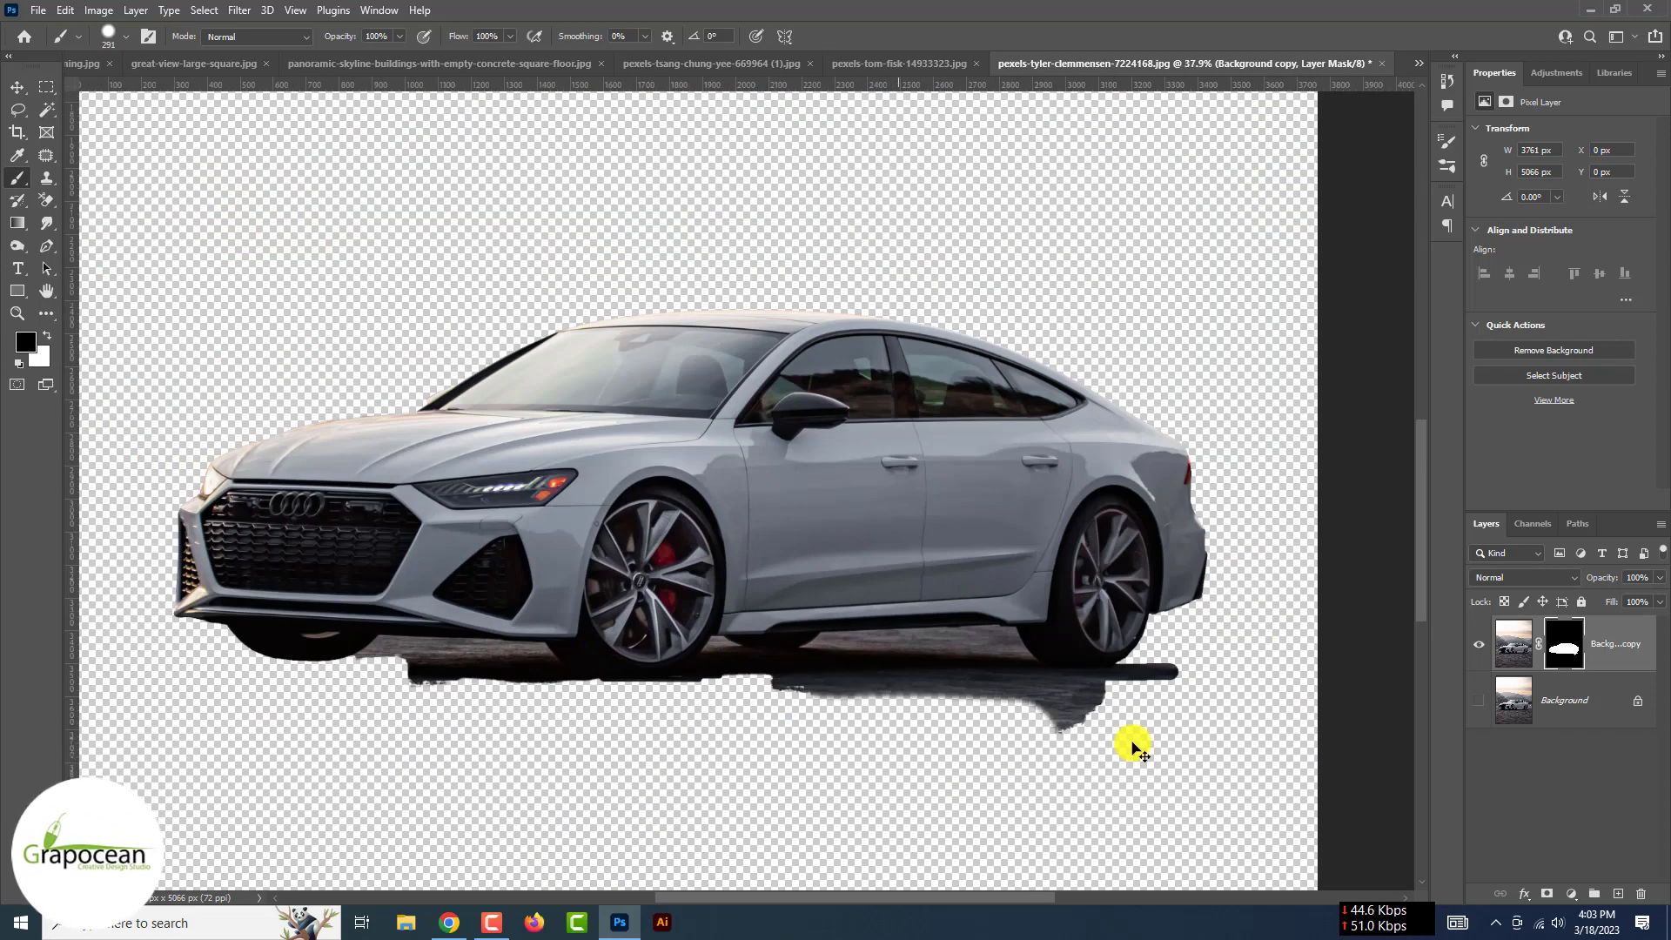
{"action": "left_click", "coordinate": [19, 89]}
Move the car layer into Facebook Cover and convert it to a smart object
{"action": "key", "text": "ctrl+0"}
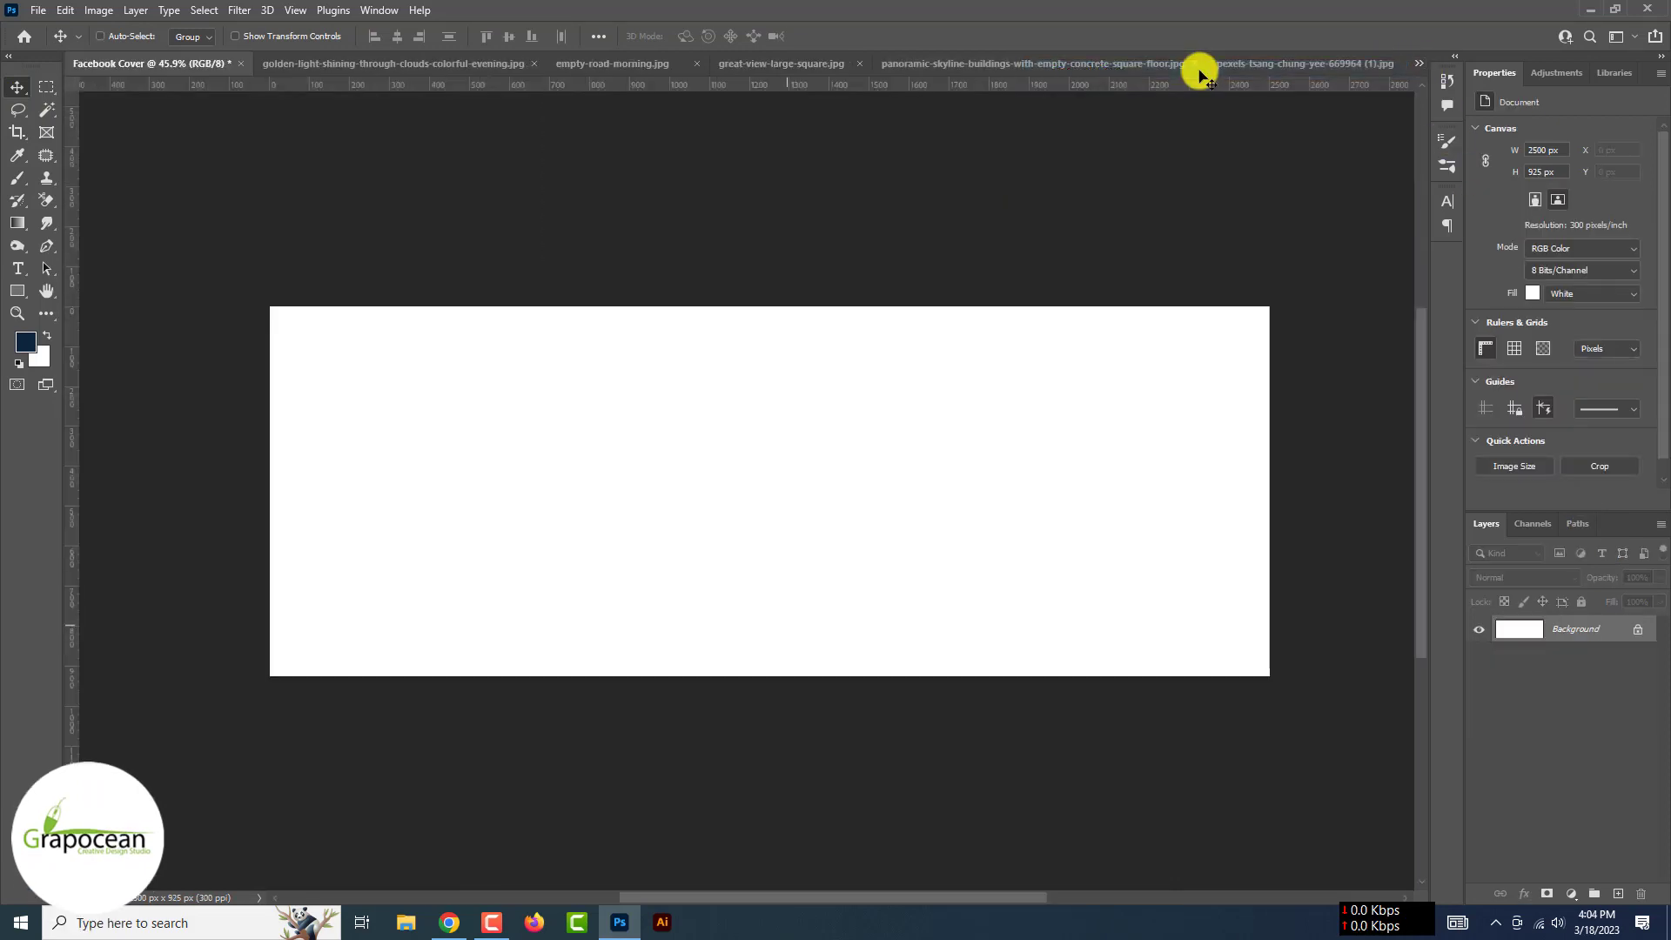
{"action": "left_click_drag", "start_coordinate": [1424, 63], "coordinate": [1221, 100]}
{"action": "right_click", "coordinate": [1630, 630]}
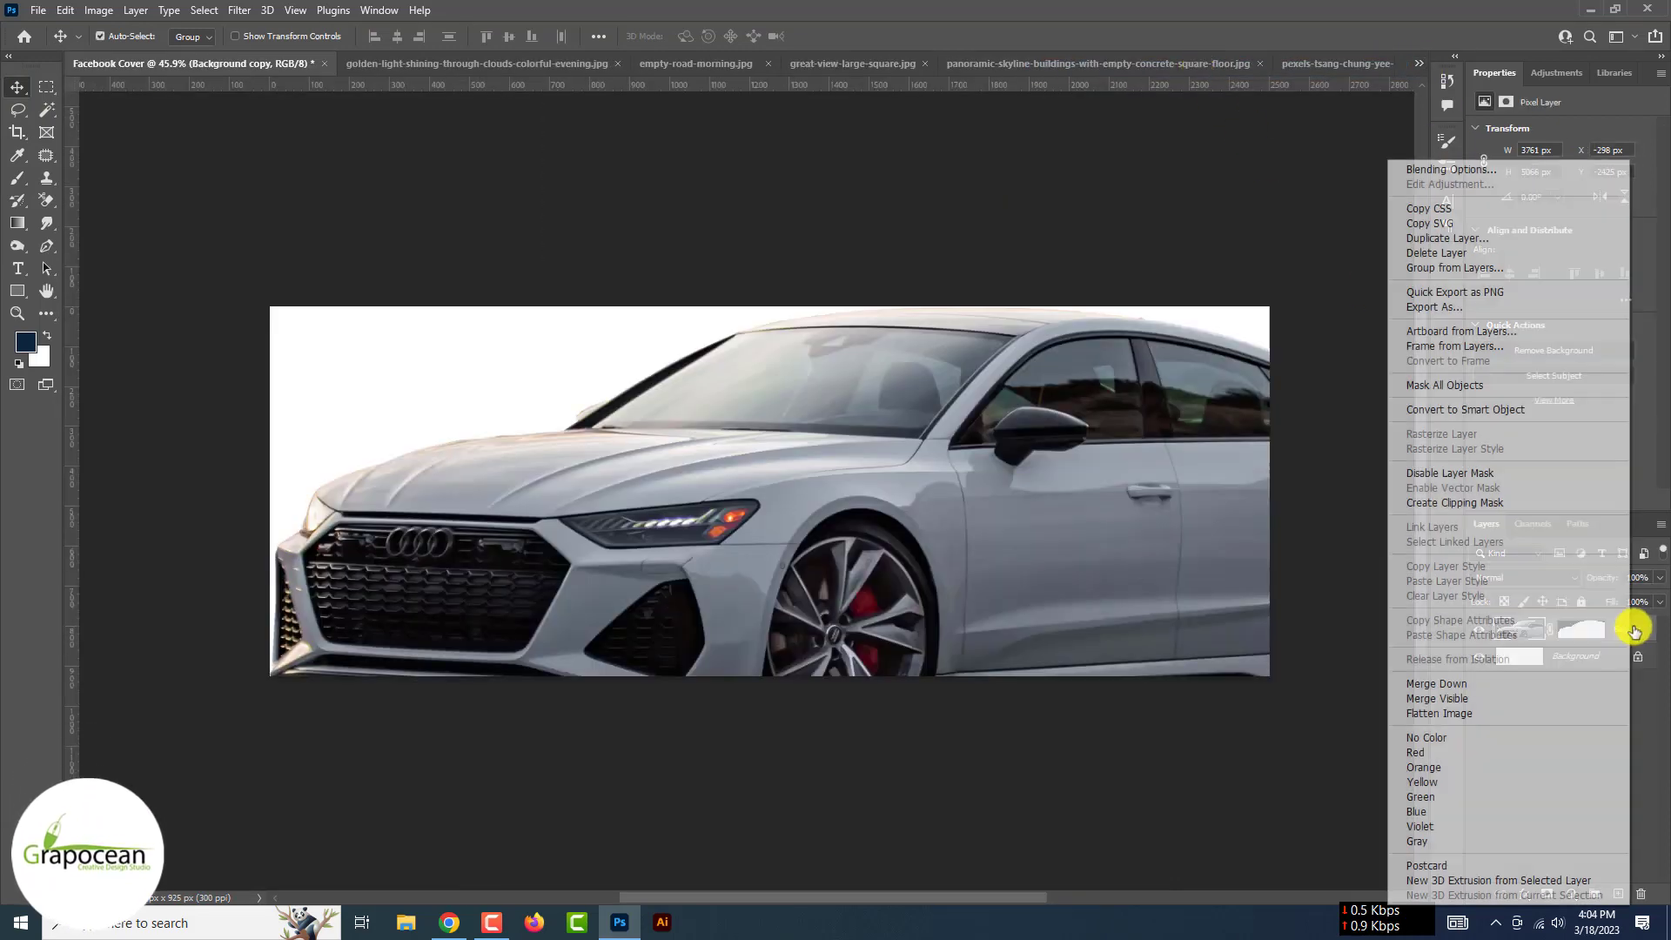
{"action": "key", "text": "Escape"}
{"action": "right_click", "coordinate": [1640, 630]}
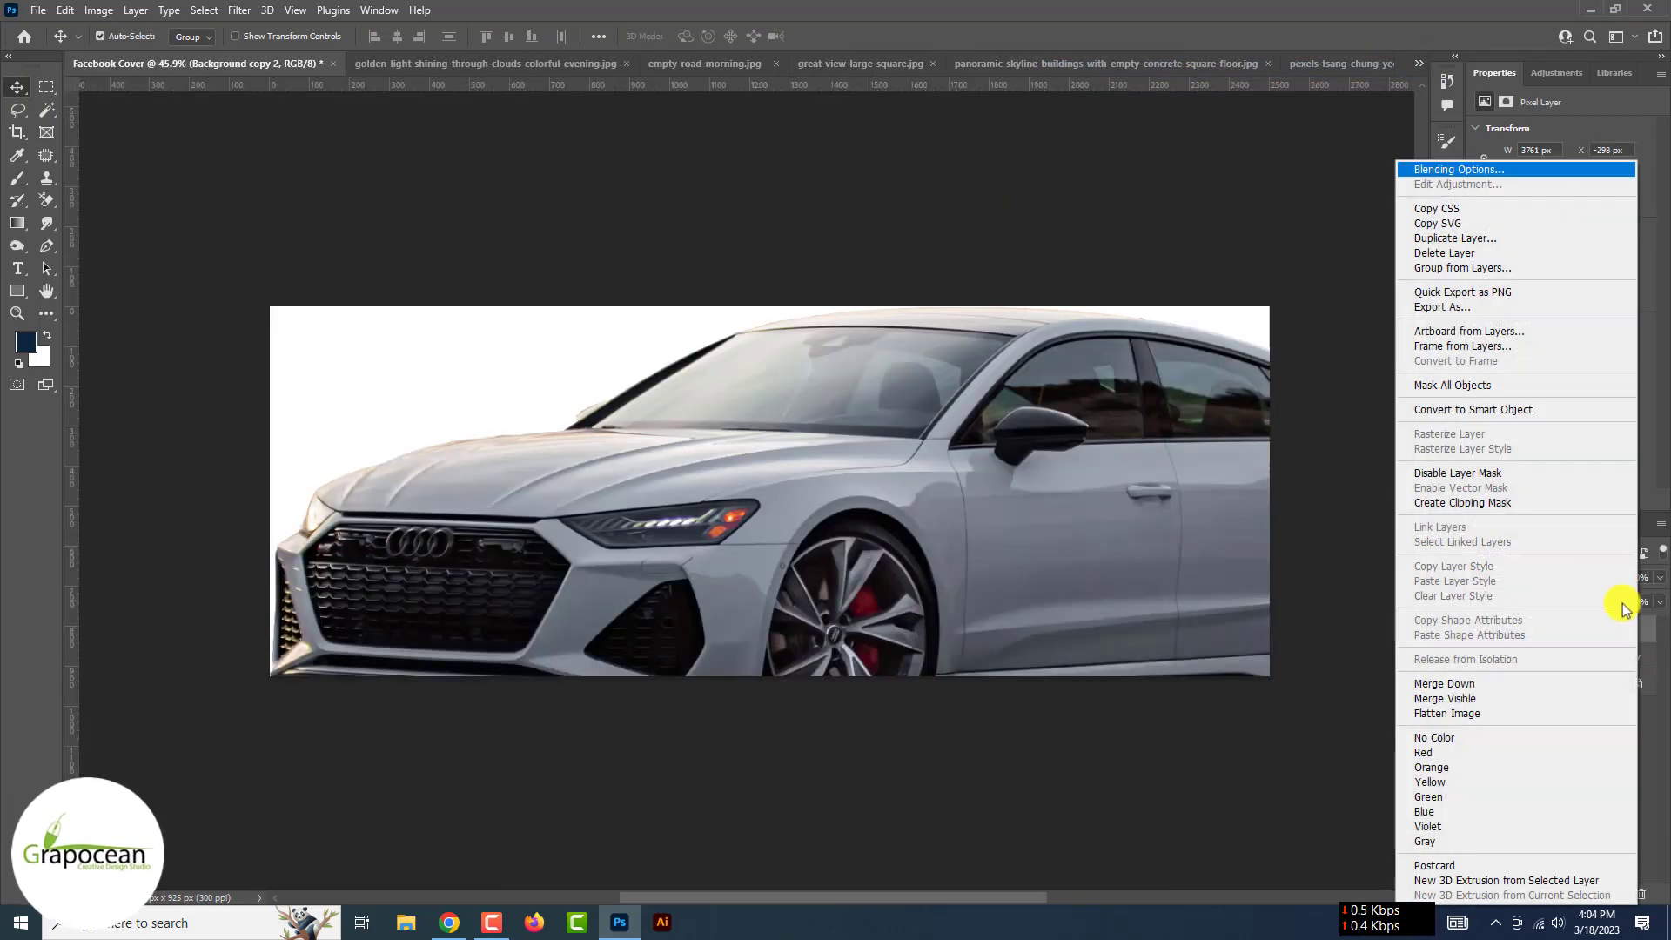
{"action": "left_click", "coordinate": [1306, 185]}
{"action": "right_click", "coordinate": [1627, 632]}
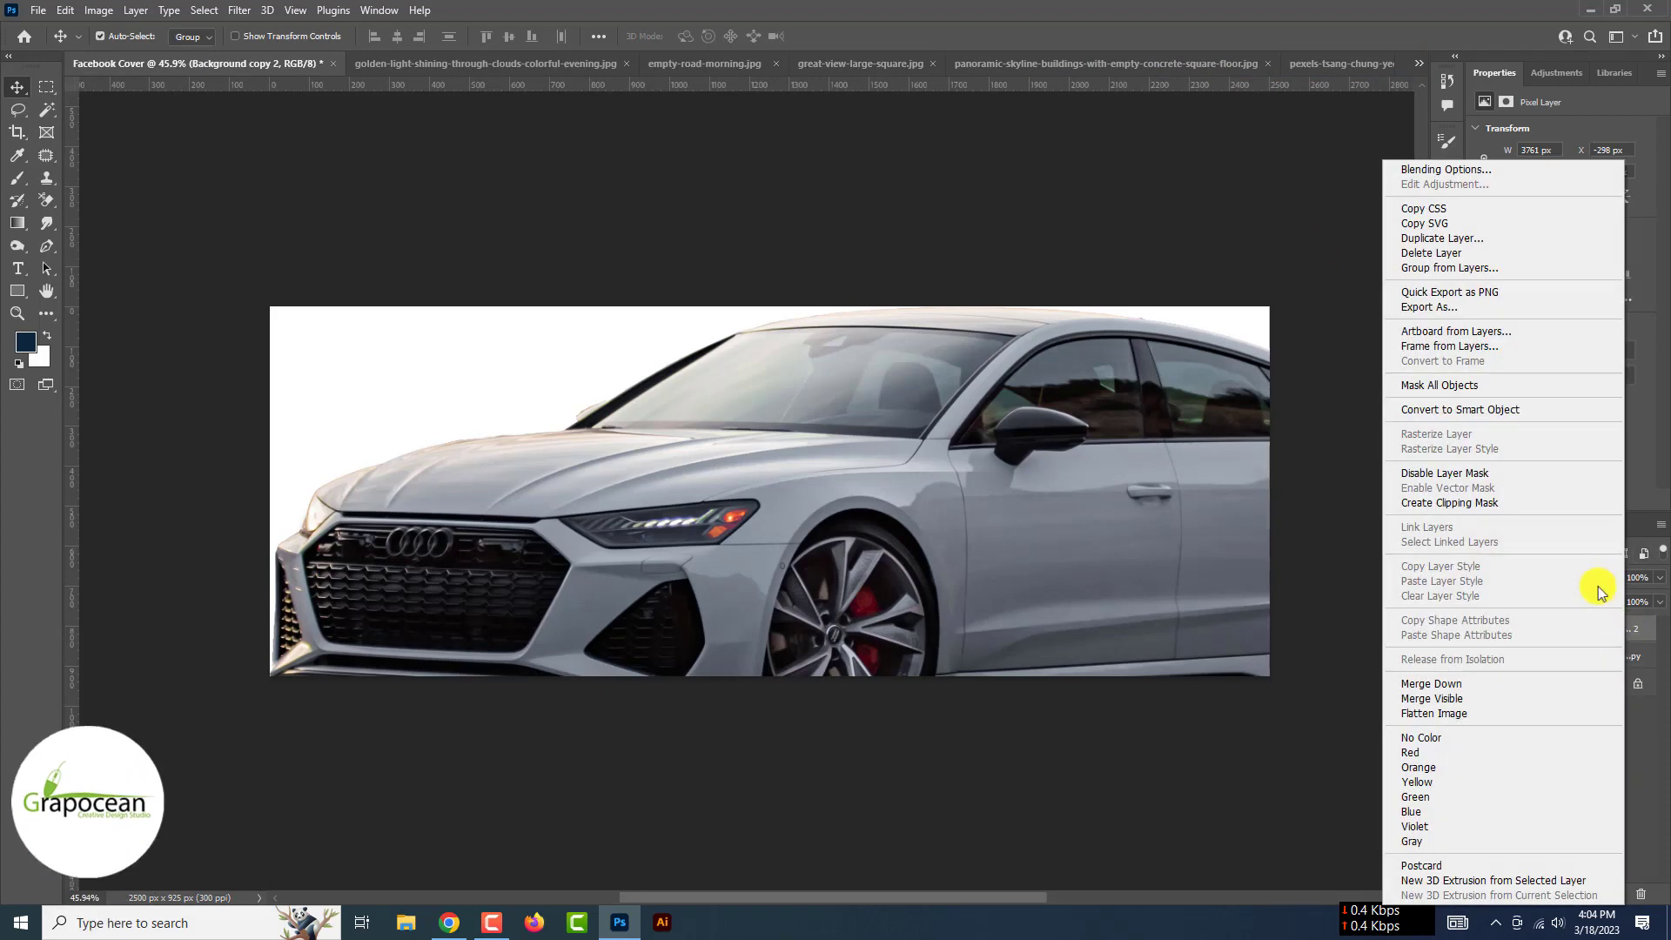
{"action": "left_click", "coordinate": [1488, 417]}
Scale the car down and hide the original masked car layer
{"action": "key", "text": "ctrl+t"}
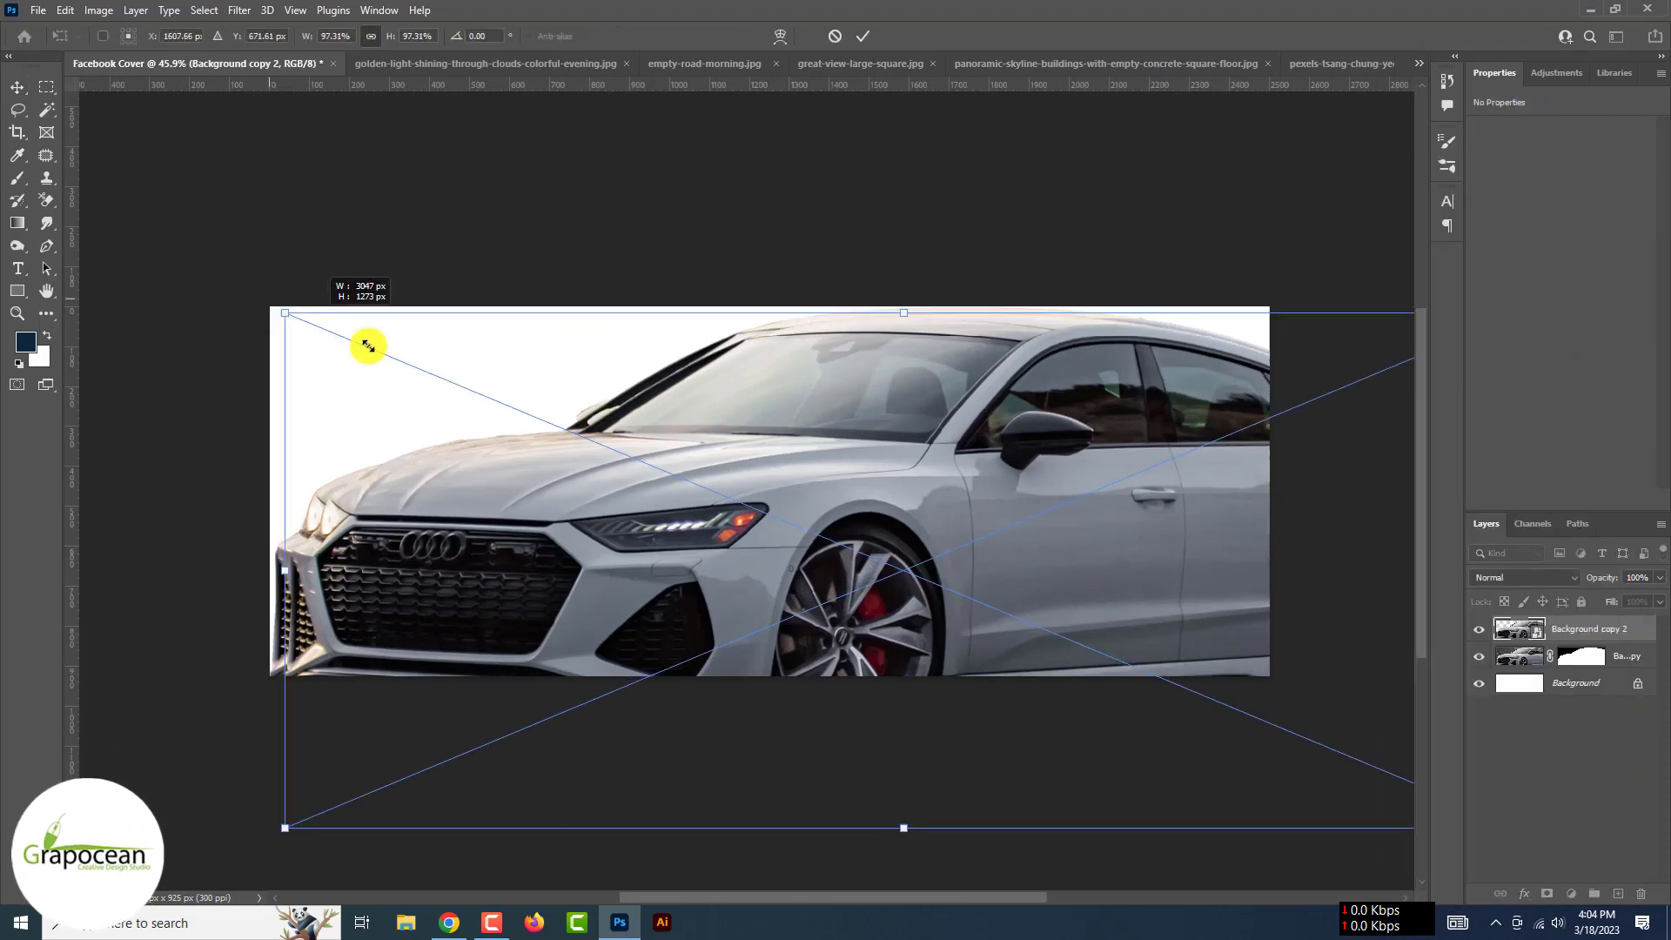
{"action": "mouse_move", "coordinate": [272, 308]}
{"action": "left_mouse_down"}
{"action": "mouse_move", "coordinate": [770, 516]}
{"action": "mouse_move", "coordinate": [552, 391]}
{"action": "left_mouse_up"}
{"action": "left_click", "coordinate": [863, 36]}
{"action": "left_click", "coordinate": [1479, 657]}
Shrink and reposition the car, flip it horizontally, and commit the transform
{"action": "key", "text": "ctrl+t"}
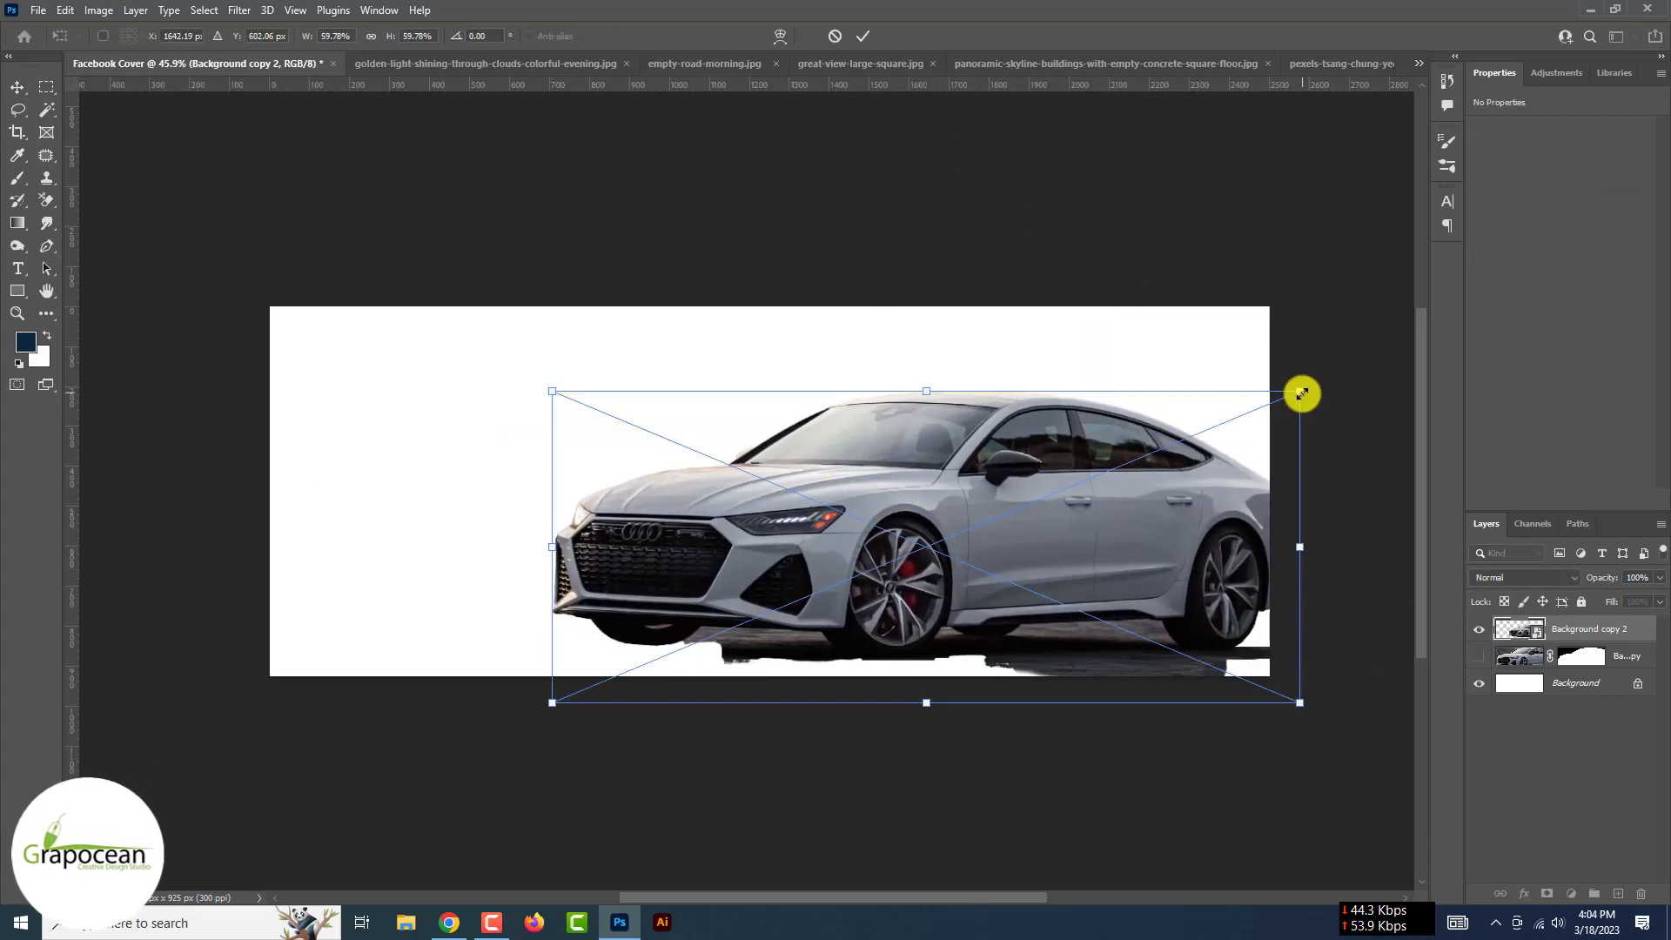
{"action": "left_click_drag", "start_coordinate": [1301, 393], "coordinate": [988, 514]}
{"action": "mouse_move", "coordinate": [829, 616]}
{"action": "left_mouse_down"}
{"action": "mouse_move", "coordinate": [716, 522]}
{"action": "mouse_move", "coordinate": [699, 544]}
{"action": "left_mouse_up"}
{"action": "right_click", "coordinate": [692, 523]}
{"action": "left_click", "coordinate": [766, 846]}
{"action": "left_click", "coordinate": [862, 36]}
Bring the golden-light sky photo into the Facebook Cover as Layer 1 beneath the car
{"action": "left_click", "coordinate": [600, 64]}
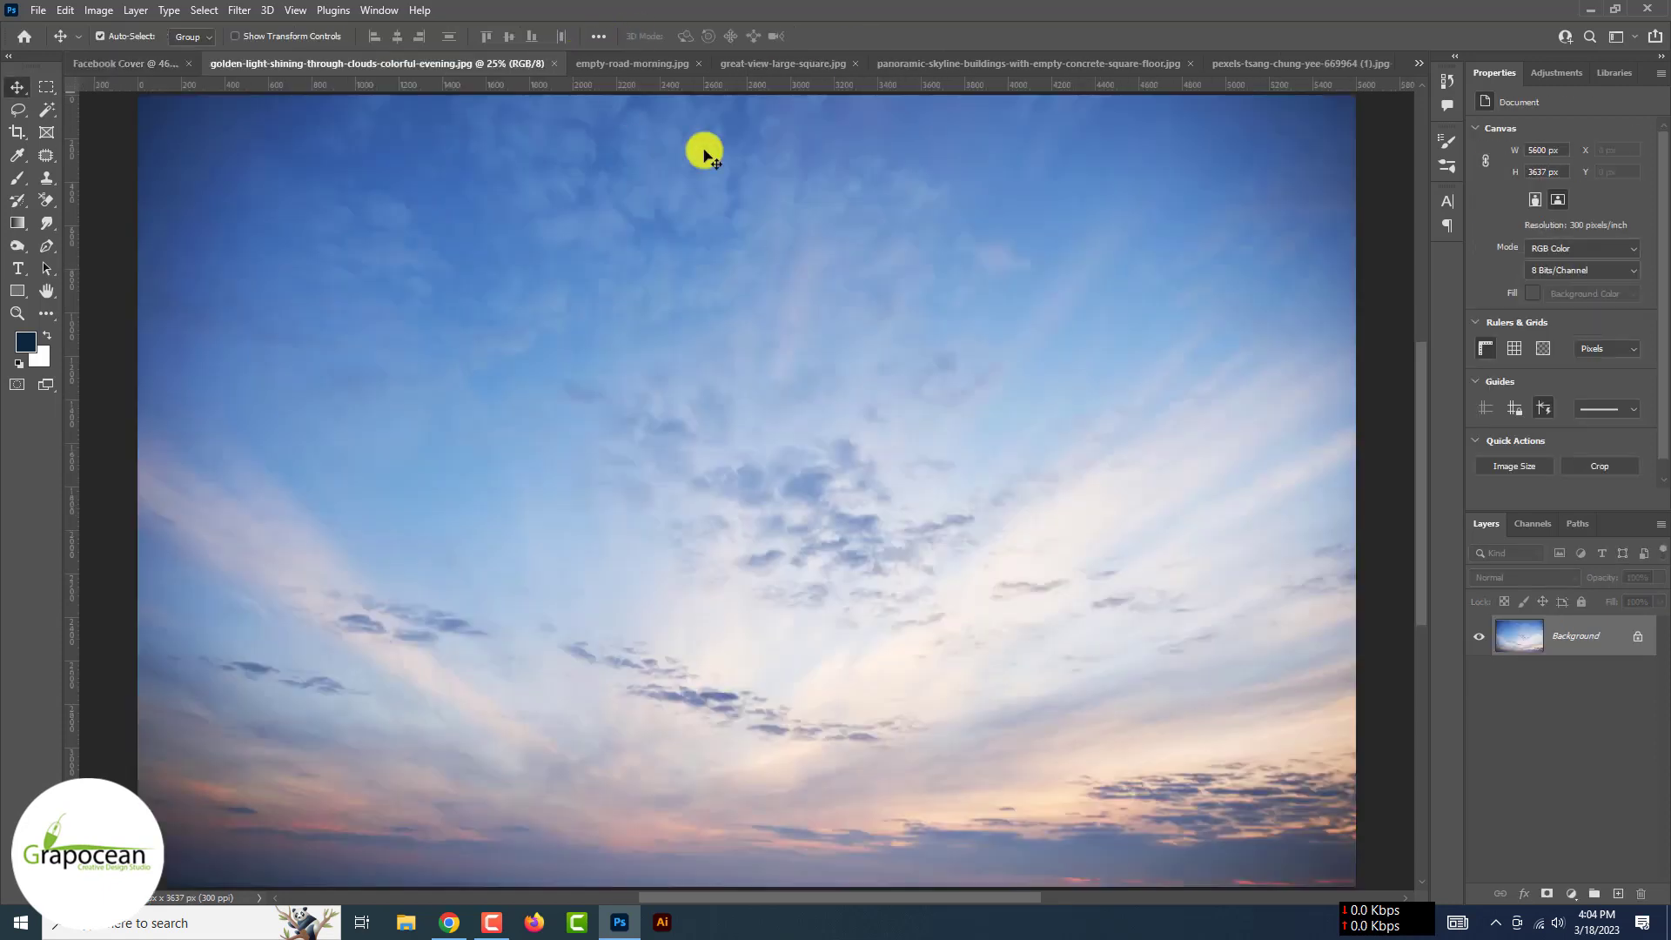
{"action": "left_click", "coordinate": [1638, 642]}
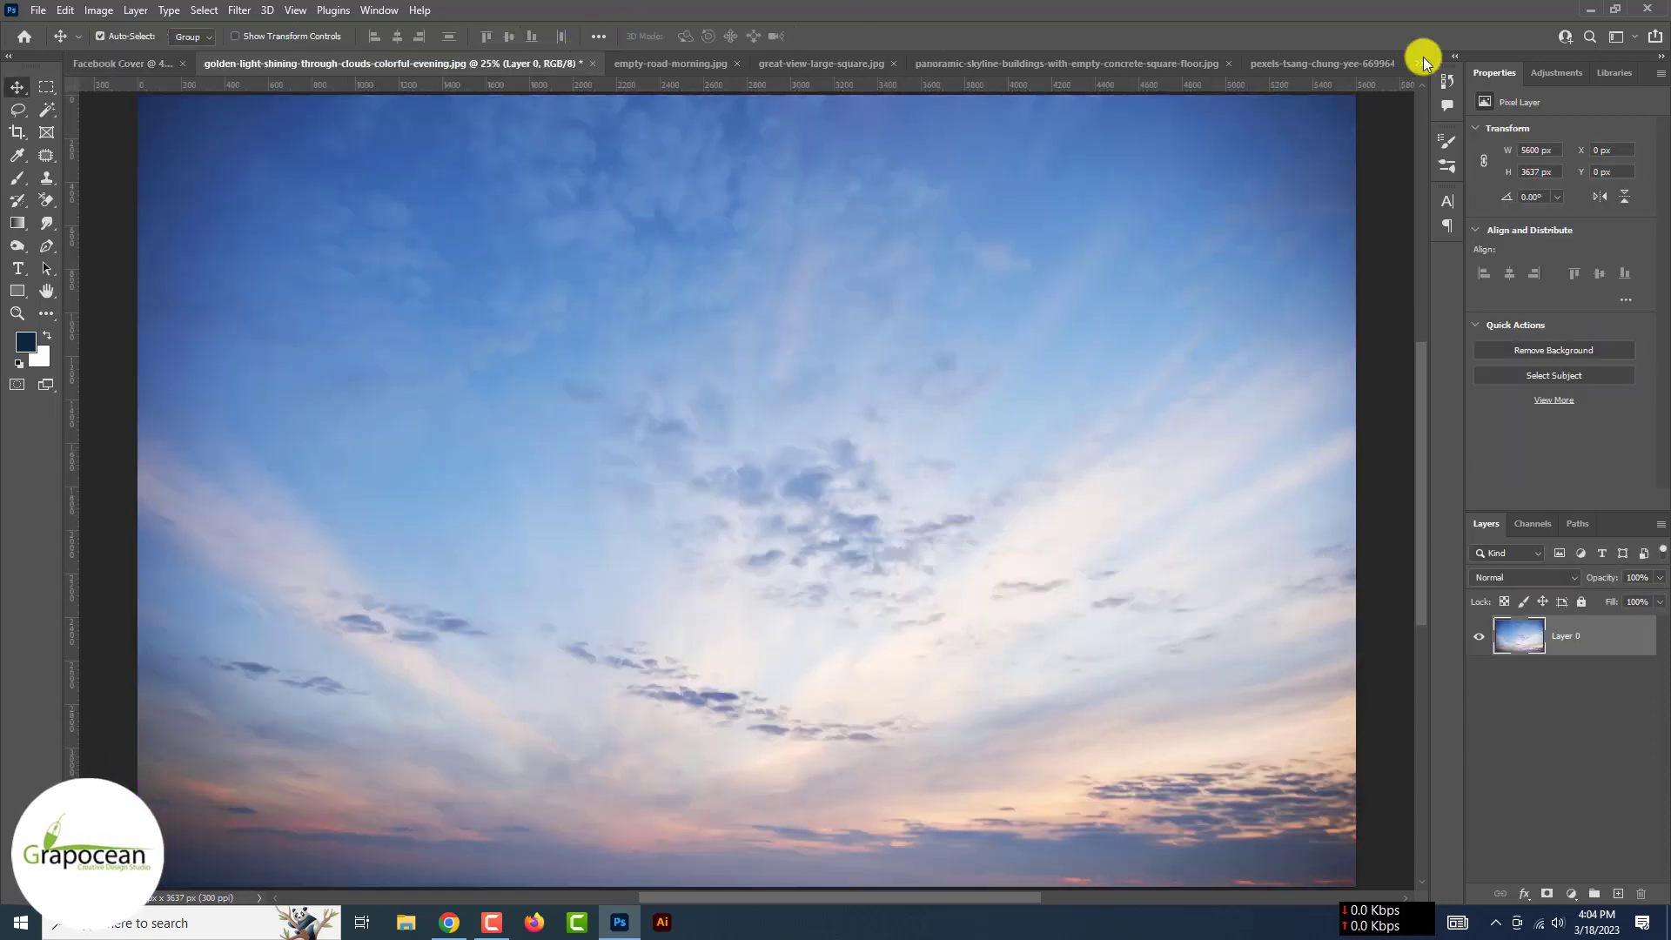
{"action": "left_click_drag", "start_coordinate": [1425, 61], "coordinate": [1349, 365]}
{"action": "left_click_drag", "start_coordinate": [1558, 628], "coordinate": [1571, 696]}
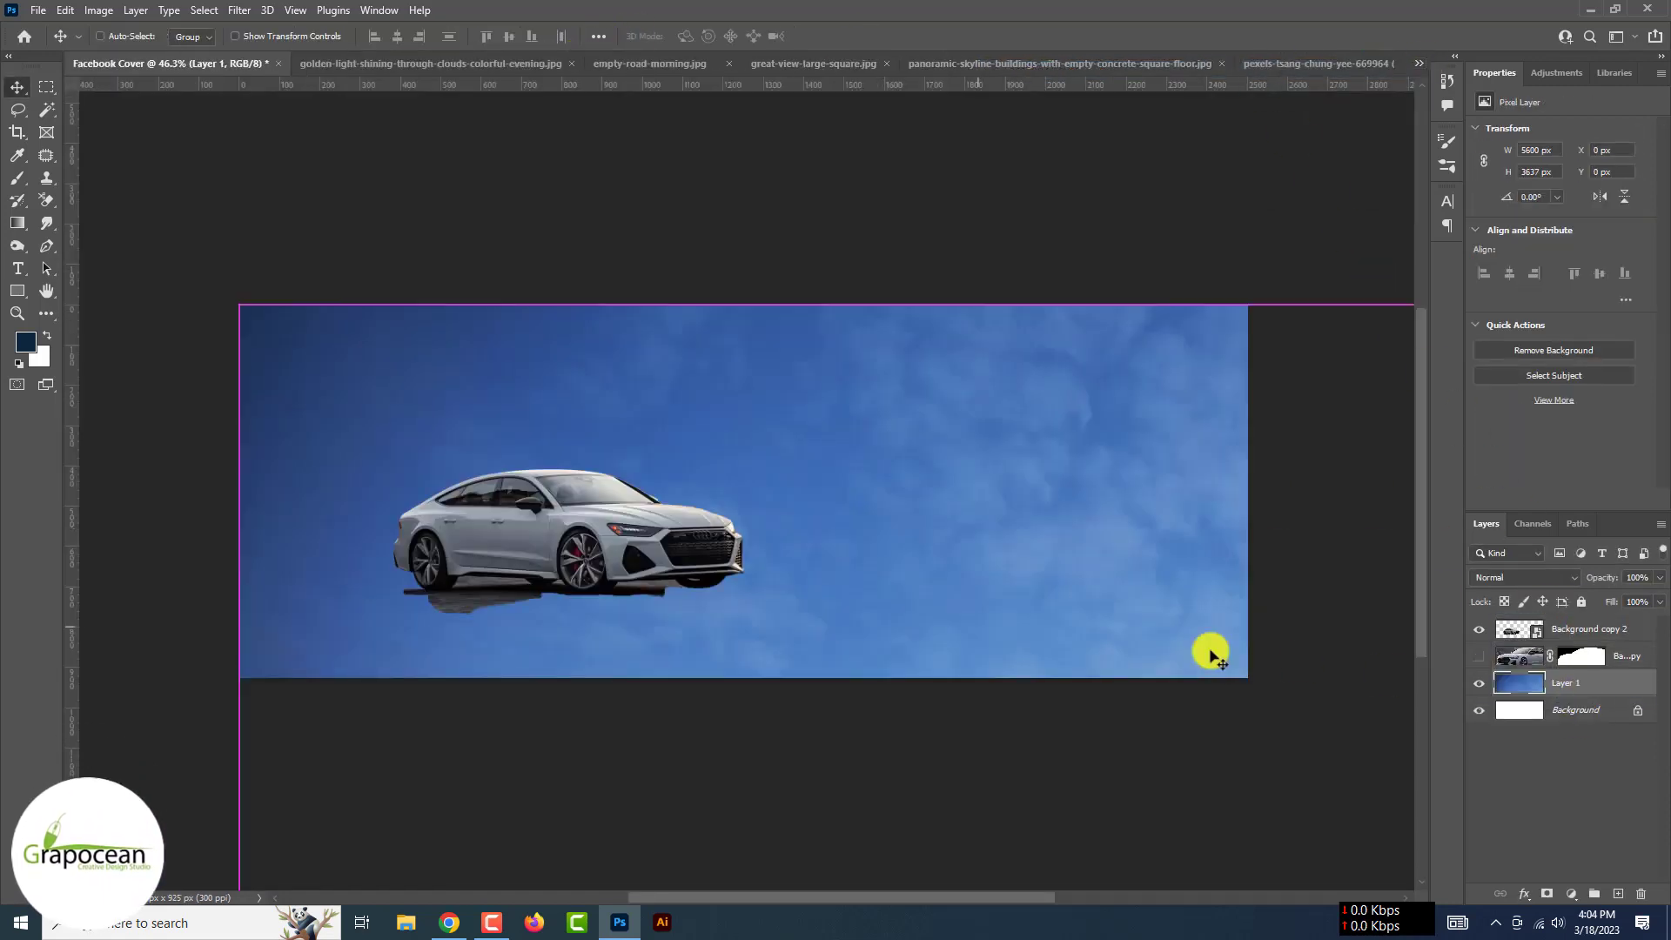
Free Transform the sky layer, roughly sizing and centring it on the cover
{"action": "key", "text": "ctrl+t"}
{"action": "key", "text": "ctrl+0"}
{"action": "left_click_drag", "start_coordinate": [818, 511], "coordinate": [627, 343]}
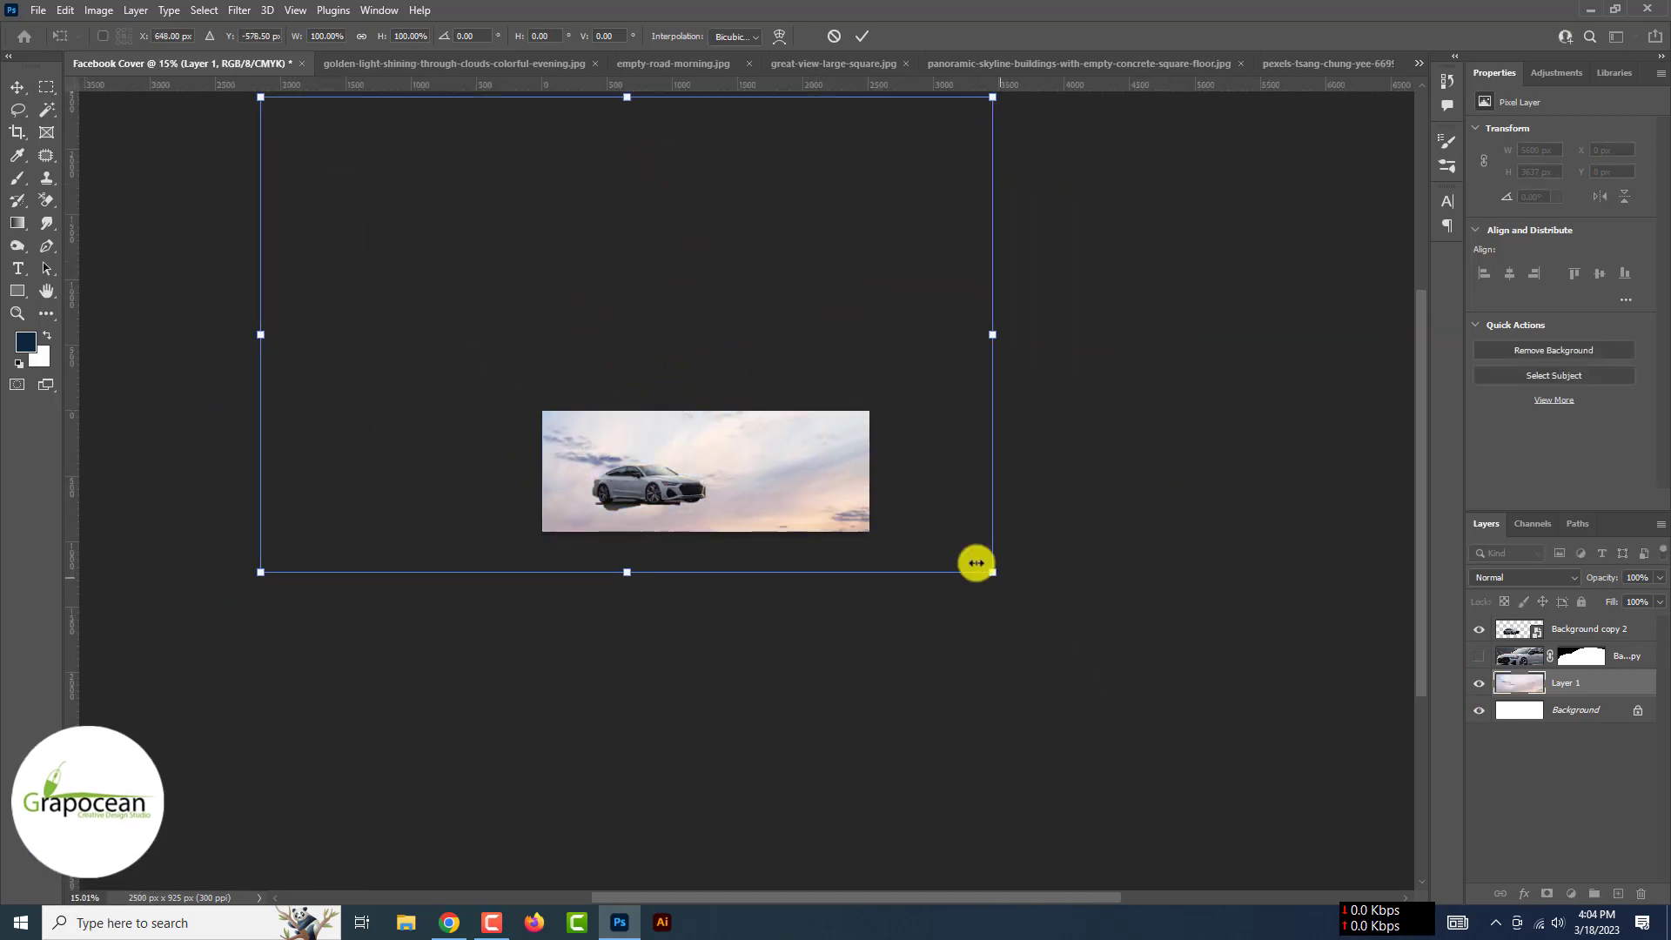
{"action": "left_click_drag", "start_coordinate": [976, 563], "coordinate": [552, 381]}
{"action": "mouse_move", "coordinate": [444, 224]}
{"action": "left_mouse_down"}
{"action": "mouse_move", "coordinate": [746, 504]}
{"action": "mouse_move", "coordinate": [734, 488]}
{"action": "left_mouse_up"}
{"action": "left_click_drag", "start_coordinate": [795, 540], "coordinate": [984, 661]}
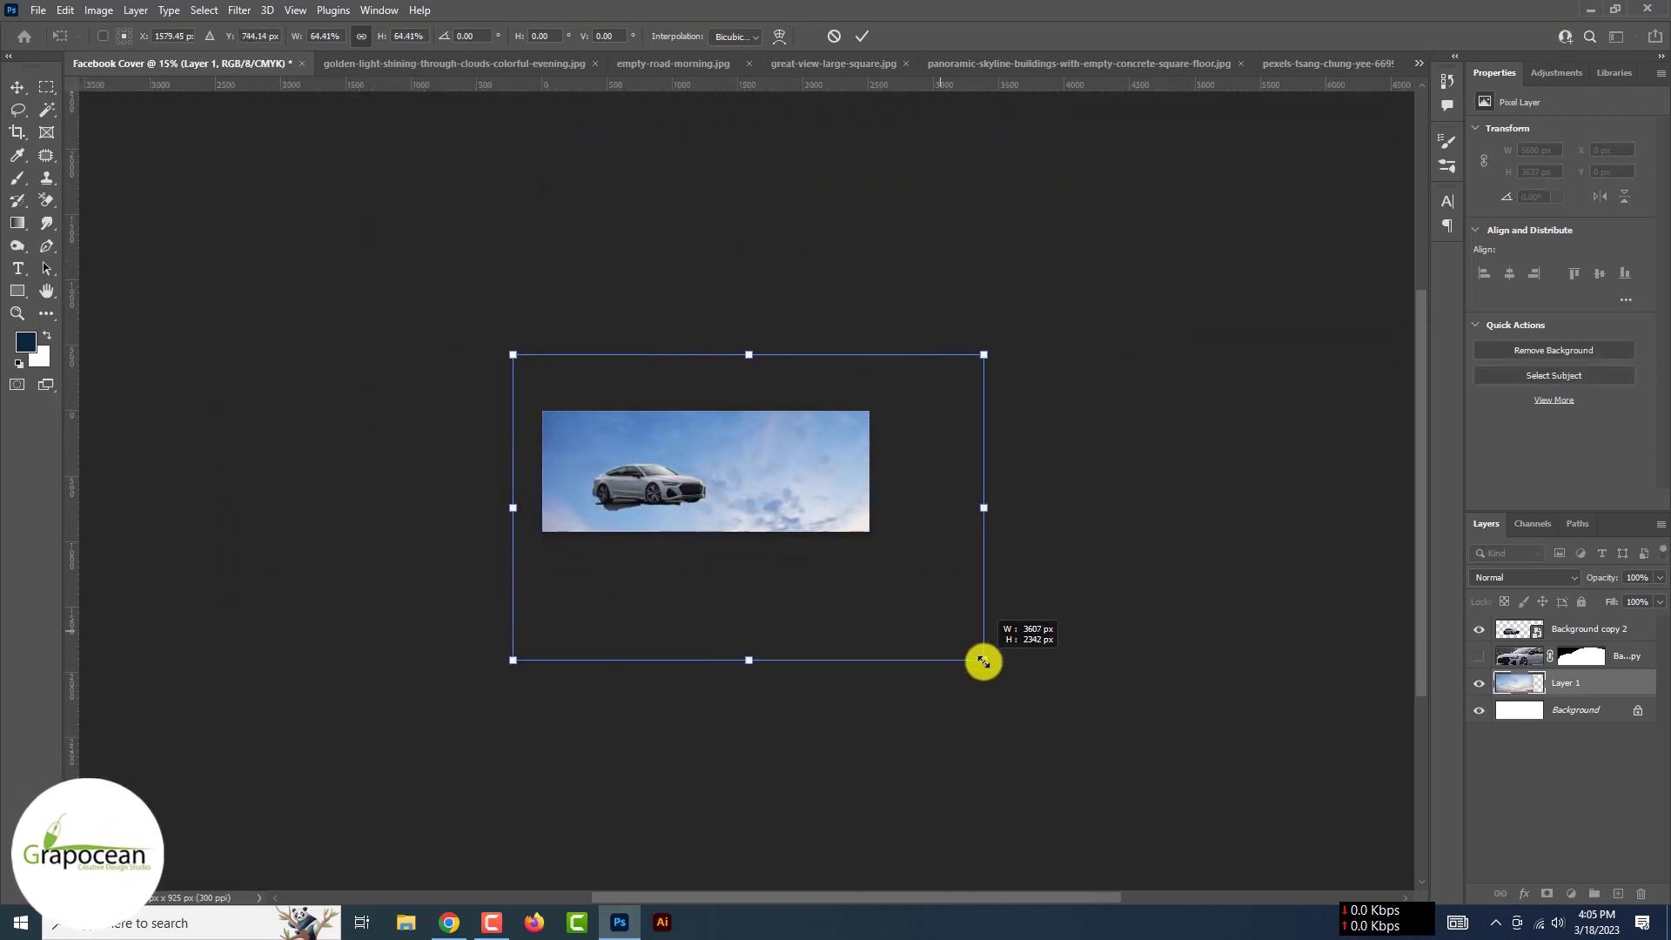
{"action": "left_click_drag", "start_coordinate": [829, 599], "coordinate": [794, 451]}
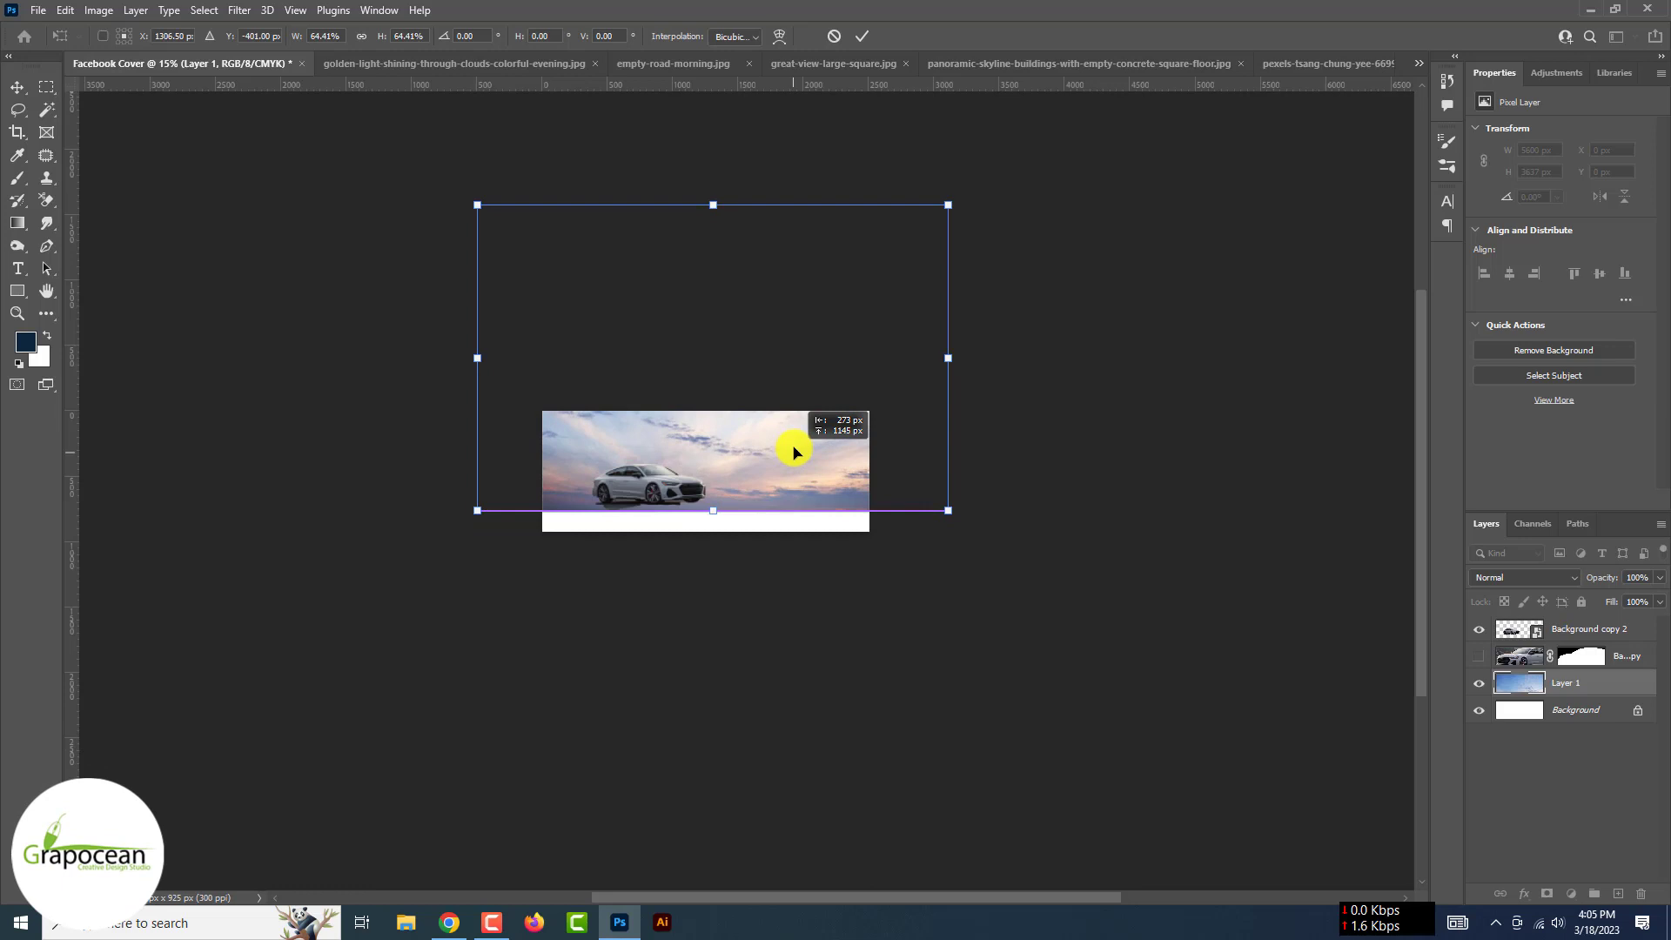
Enlarge the sky to fill the canvas, commit, nudge it up, then show empty-road-morning.jpg
{"action": "left_click_drag", "start_coordinate": [718, 220], "coordinate": [720, 325]}
{"action": "left_click_drag", "start_coordinate": [749, 429], "coordinate": [735, 485]}
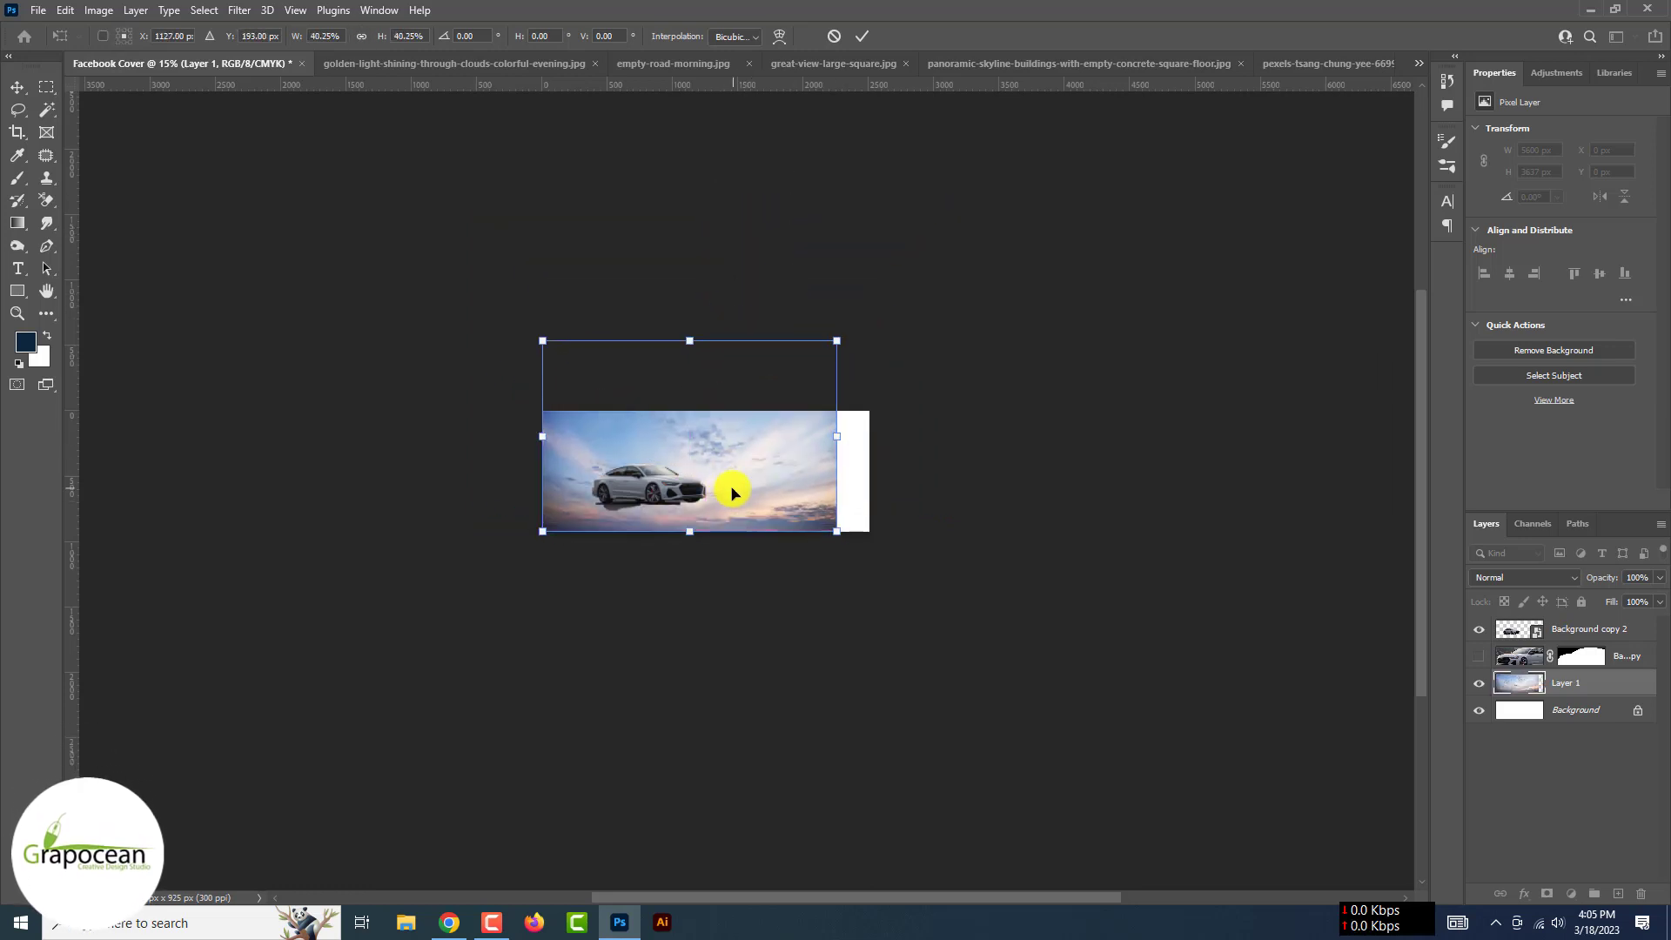
{"action": "left_click_drag", "start_coordinate": [839, 530], "coordinate": [940, 620]}
{"action": "left_click_drag", "start_coordinate": [757, 515], "coordinate": [757, 496]}
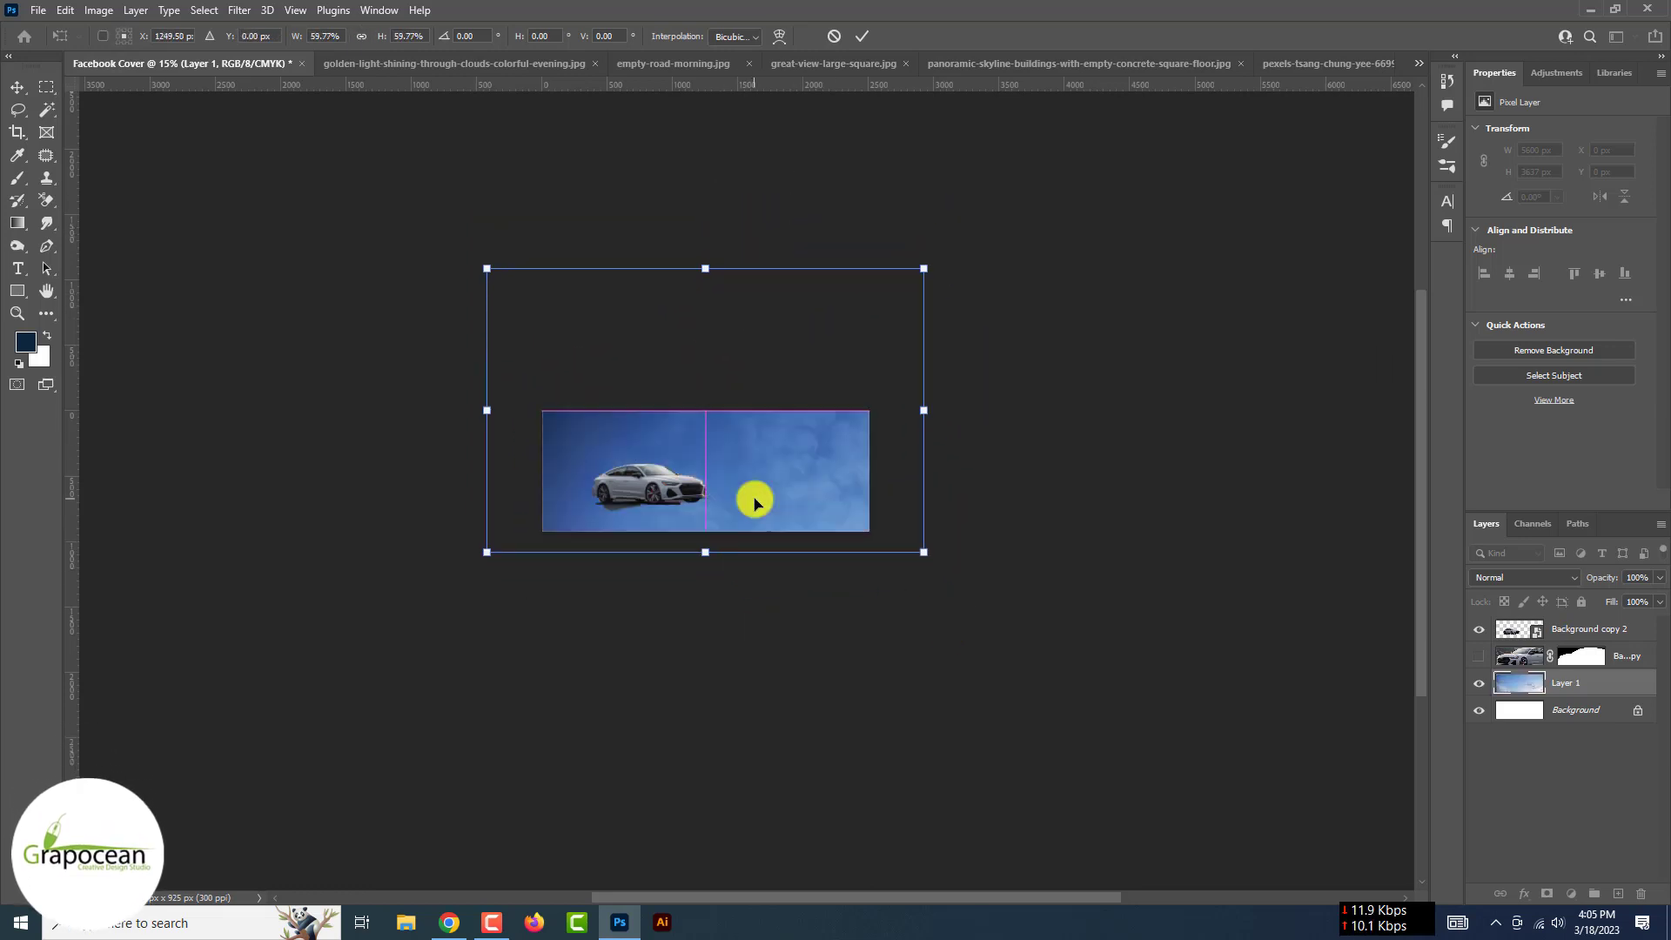
{"action": "left_click", "coordinate": [862, 36]}
{"action": "key", "text": "ctrl+0"}
{"action": "left_click_drag", "start_coordinate": [821, 552], "coordinate": [817, 517]}
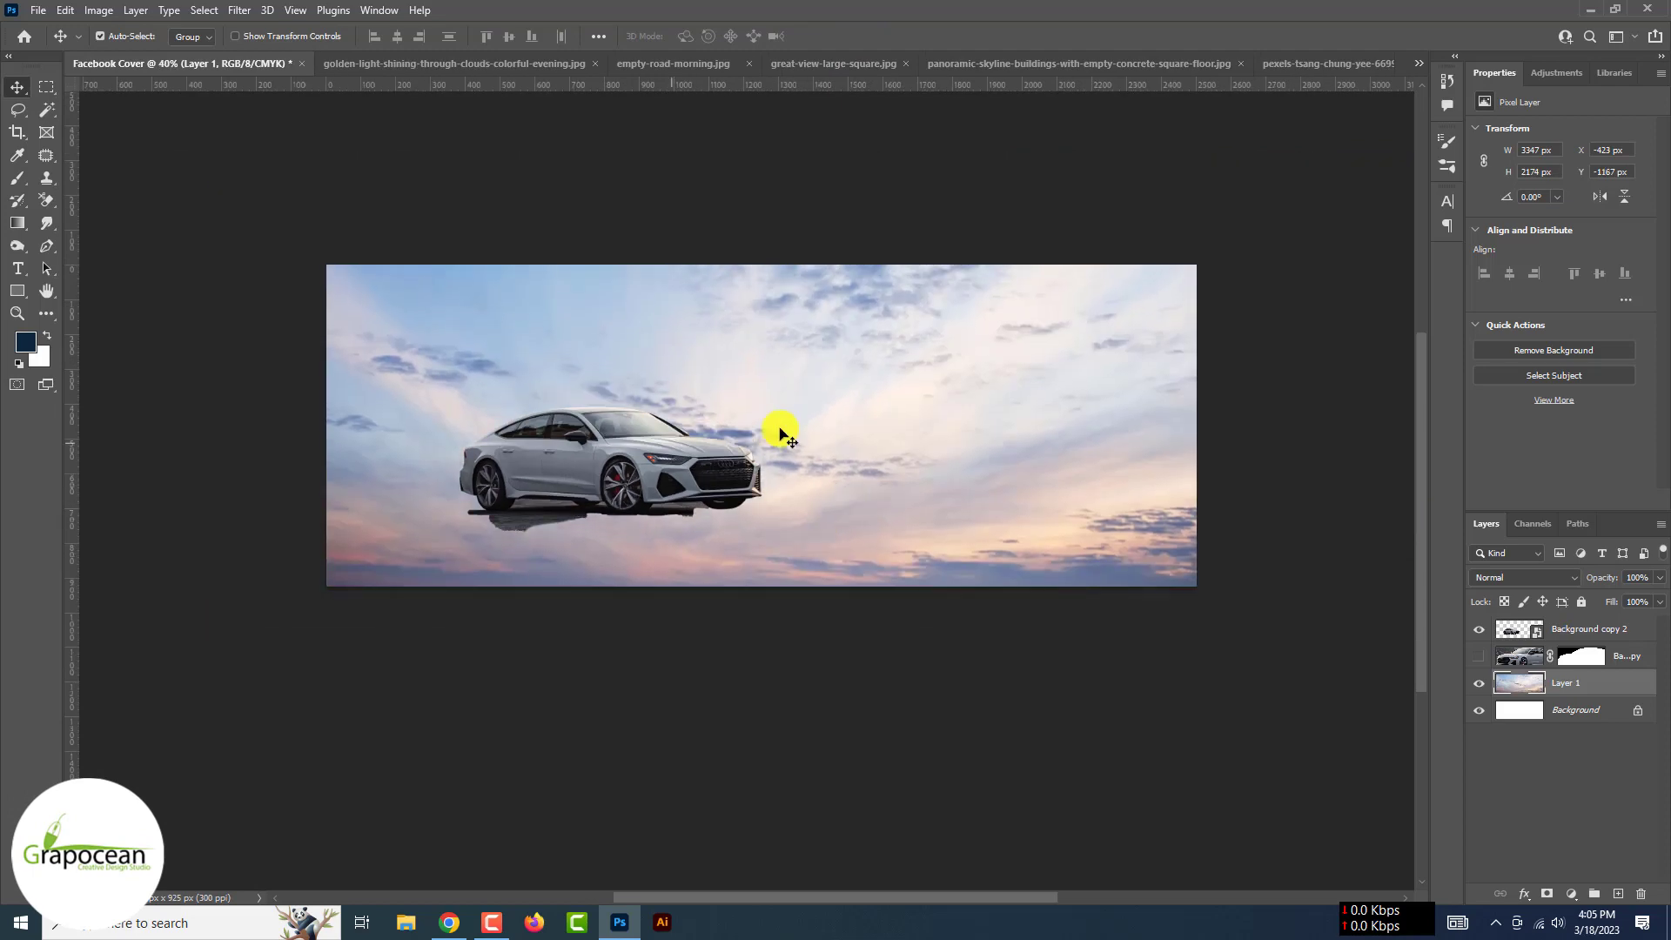
{"action": "left_click", "coordinate": [643, 64]}
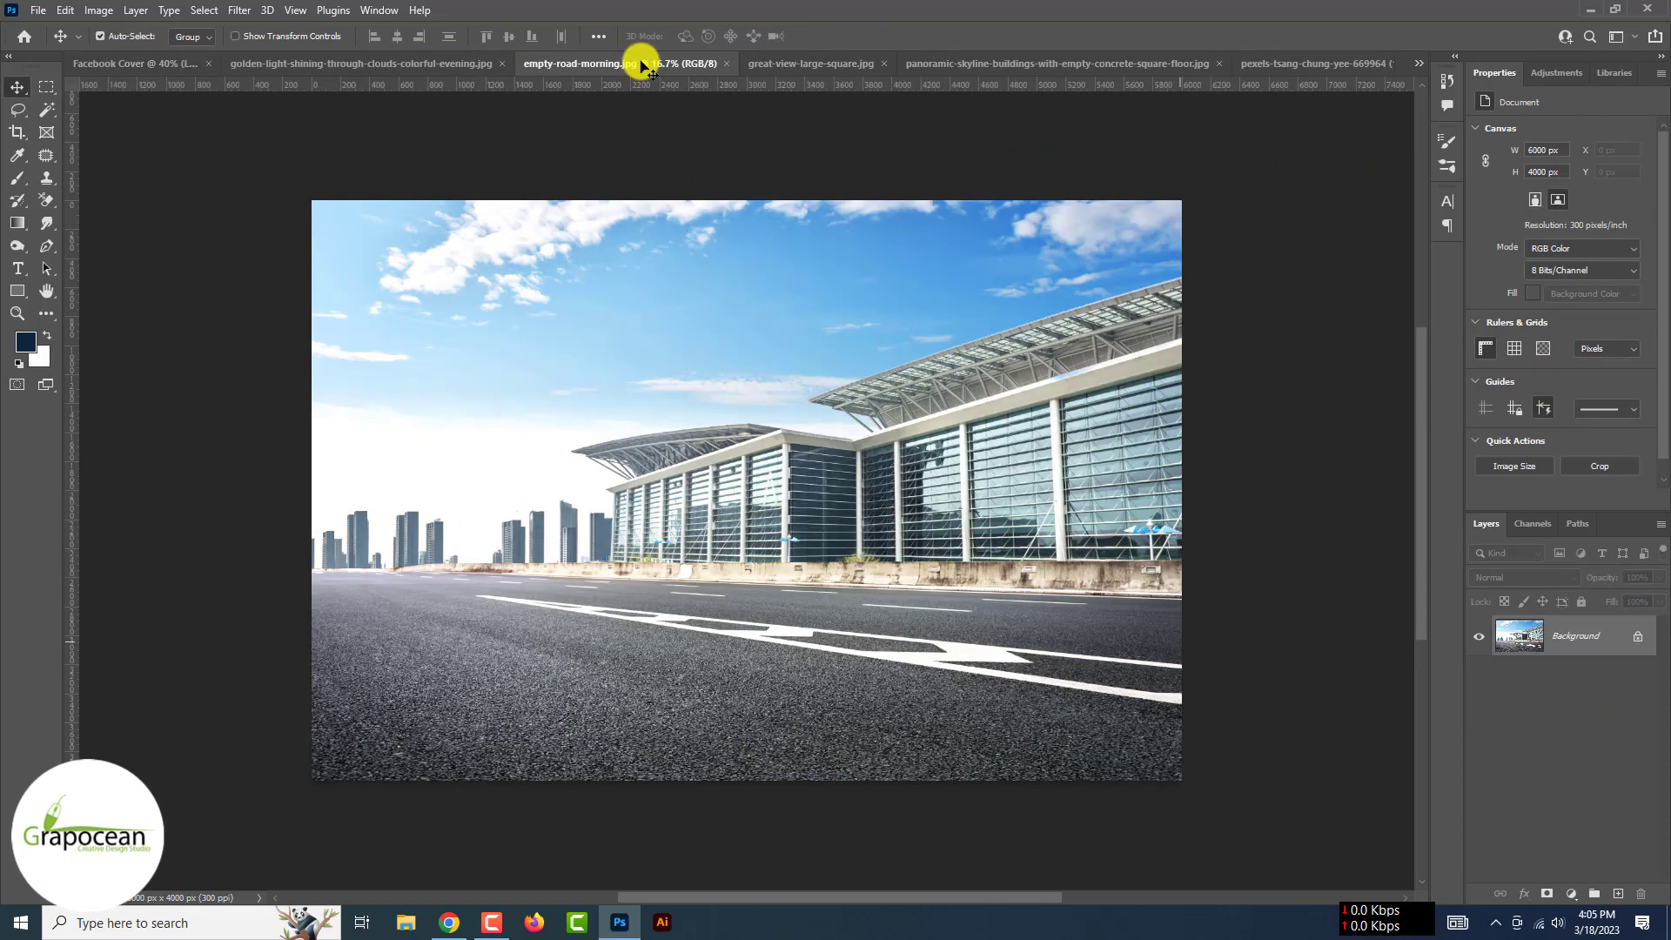
Bring the great-view-large-square brick plaza photo into the cover as Layer 2
{"action": "left_click", "coordinate": [777, 65]}
{"action": "left_click", "coordinate": [1637, 636]}
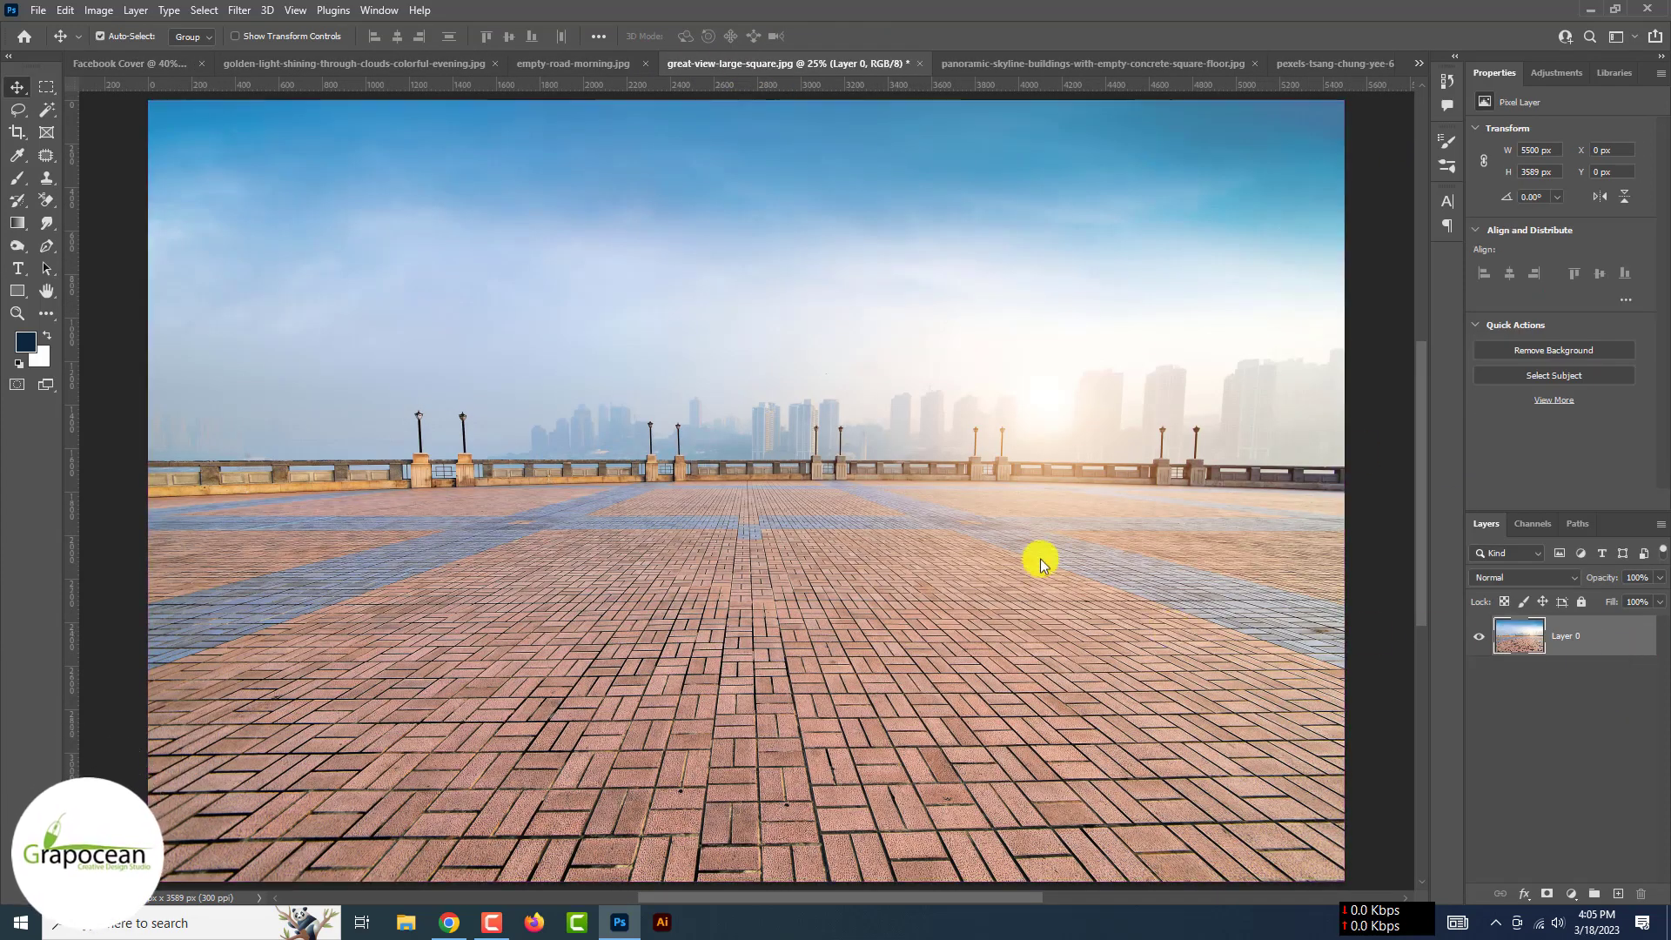
{"action": "left_click_drag", "start_coordinate": [117, 76], "coordinate": [746, 327]}
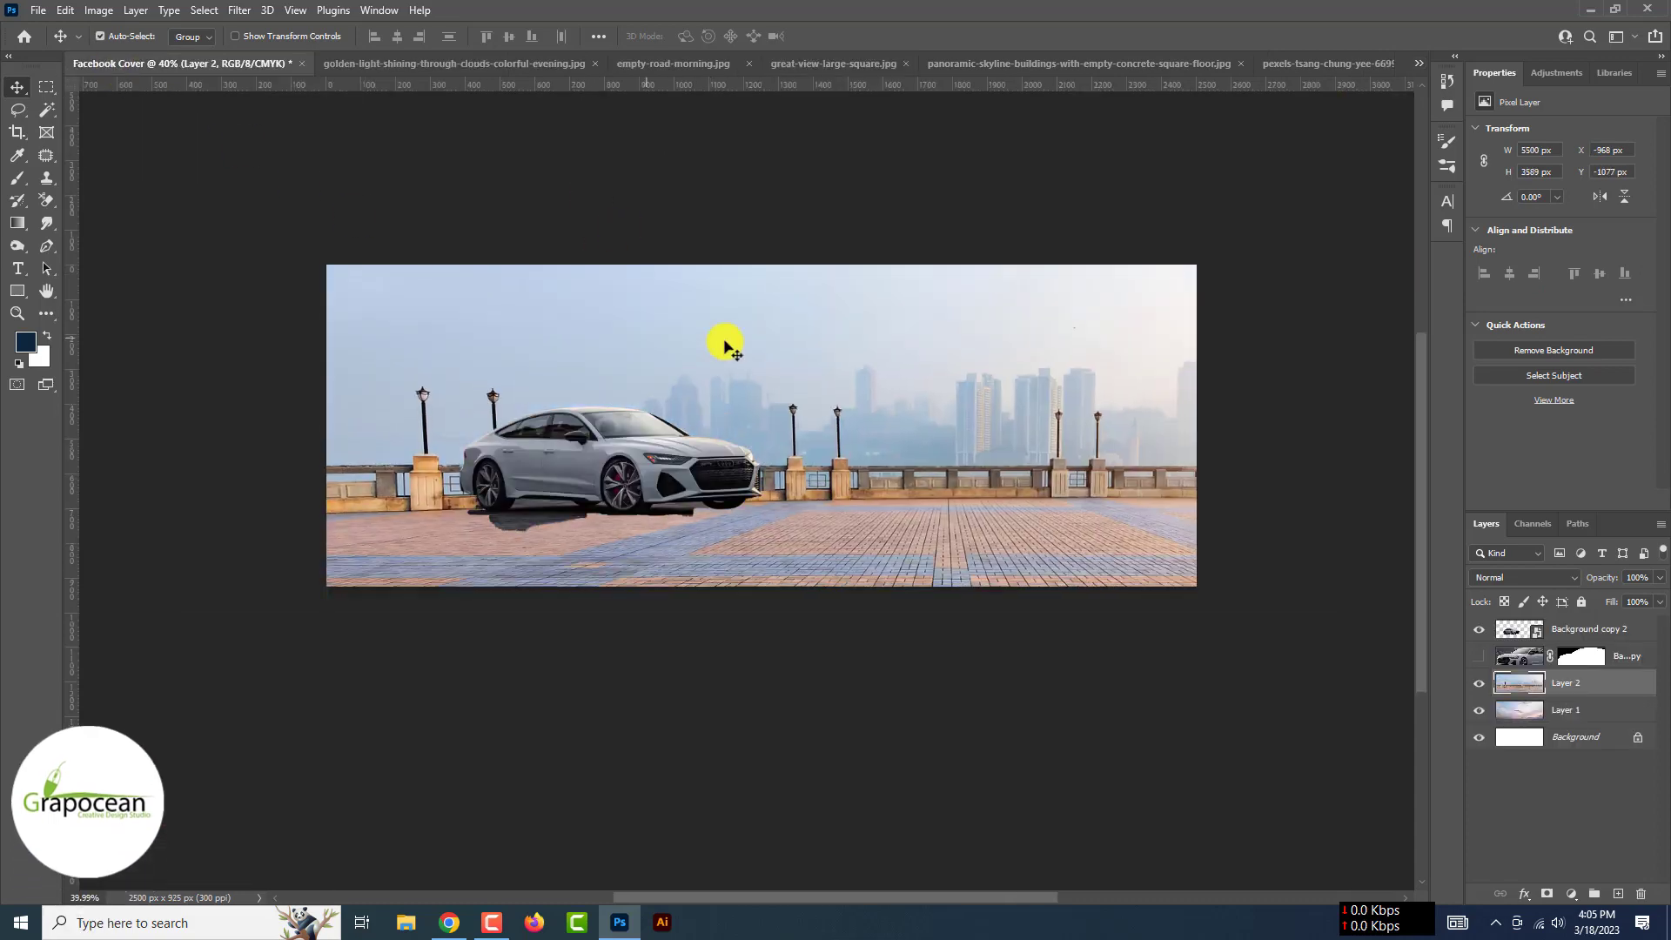
Scale the plaza layer to fit the cover and commit the transform
{"action": "key", "text": "ctrl+t"}
{"action": "scroll", "coordinate": [851, 474], "scroll_direction": "down", "scroll_amount": 3}
{"action": "scroll", "coordinate": [914, 531], "scroll_direction": "down", "scroll_amount": 4}
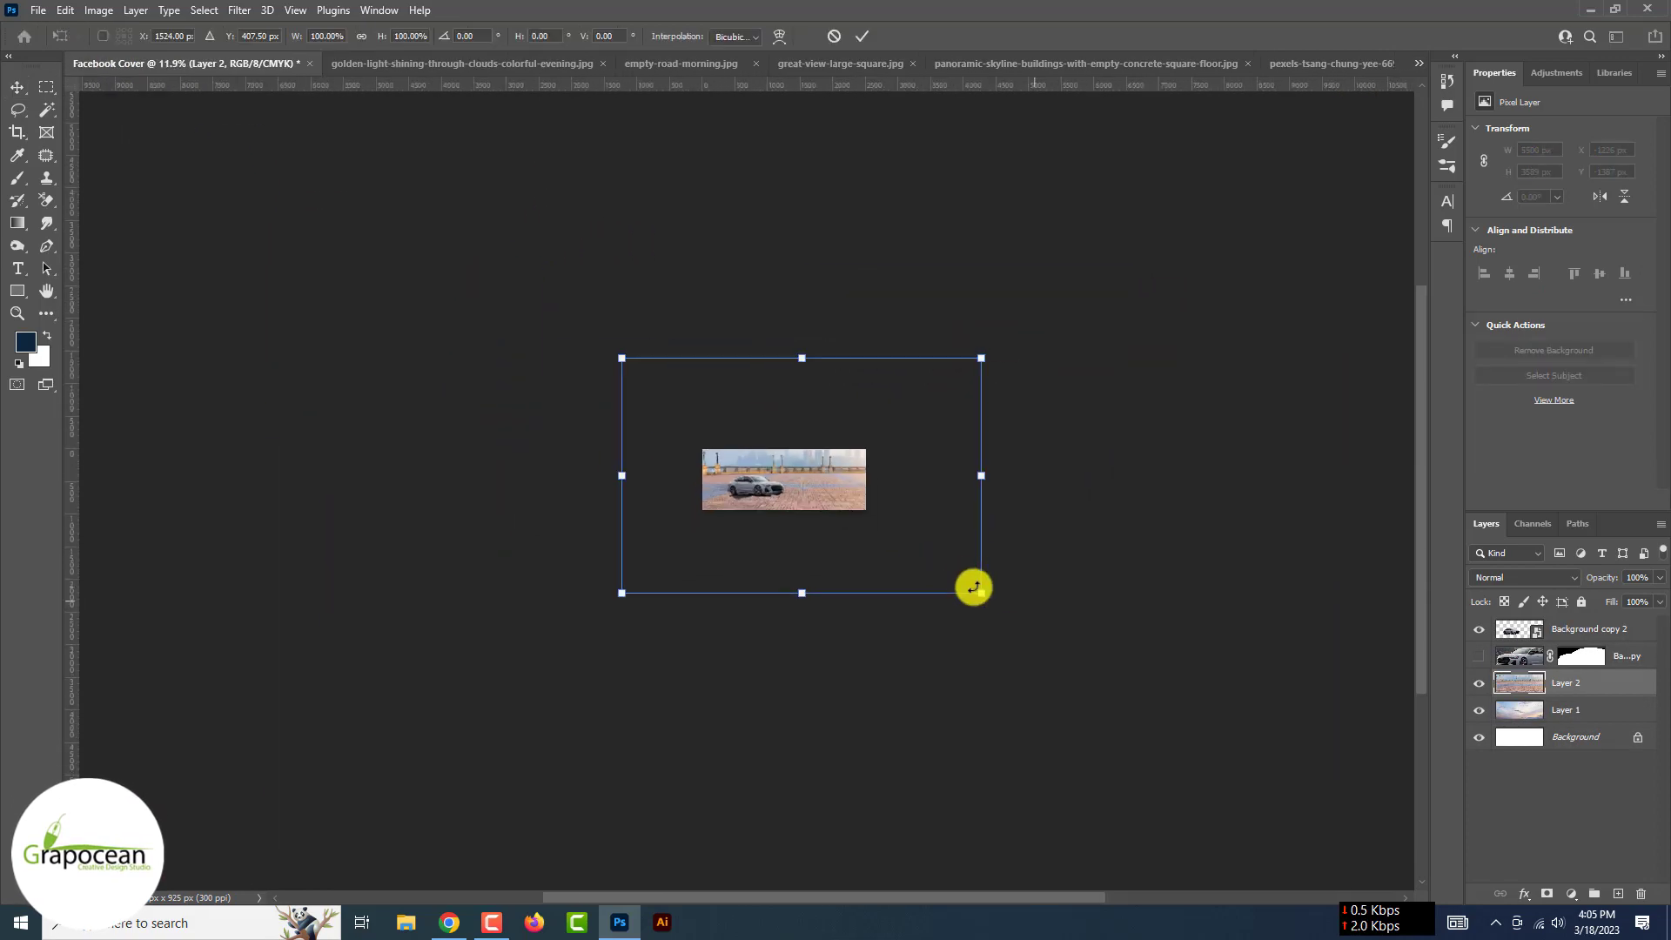
{"action": "mouse_move", "coordinate": [974, 585]}
{"action": "left_mouse_down"}
{"action": "mouse_move", "coordinate": [808, 506]}
{"action": "mouse_move", "coordinate": [873, 538]}
{"action": "left_mouse_up"}
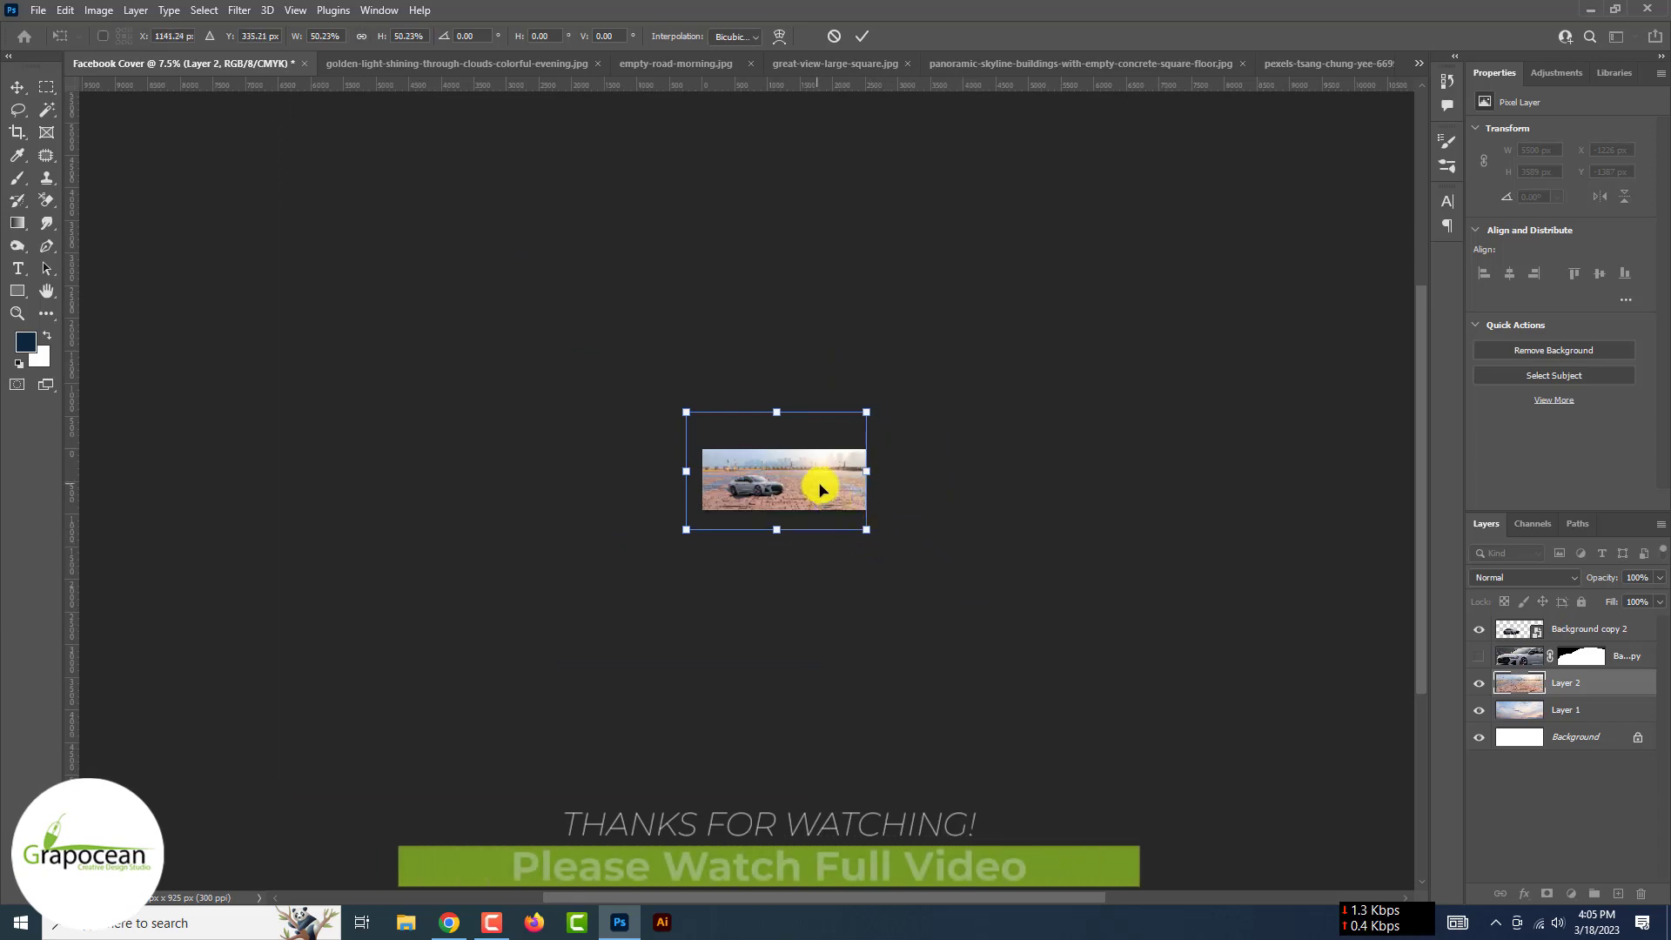
{"action": "left_click_drag", "start_coordinate": [821, 485], "coordinate": [827, 498]}
{"action": "left_click", "coordinate": [862, 35]}
Fit the cover in the window and hide the cloudy sky Layer 1
{"action": "key", "text": "ctrl+0"}
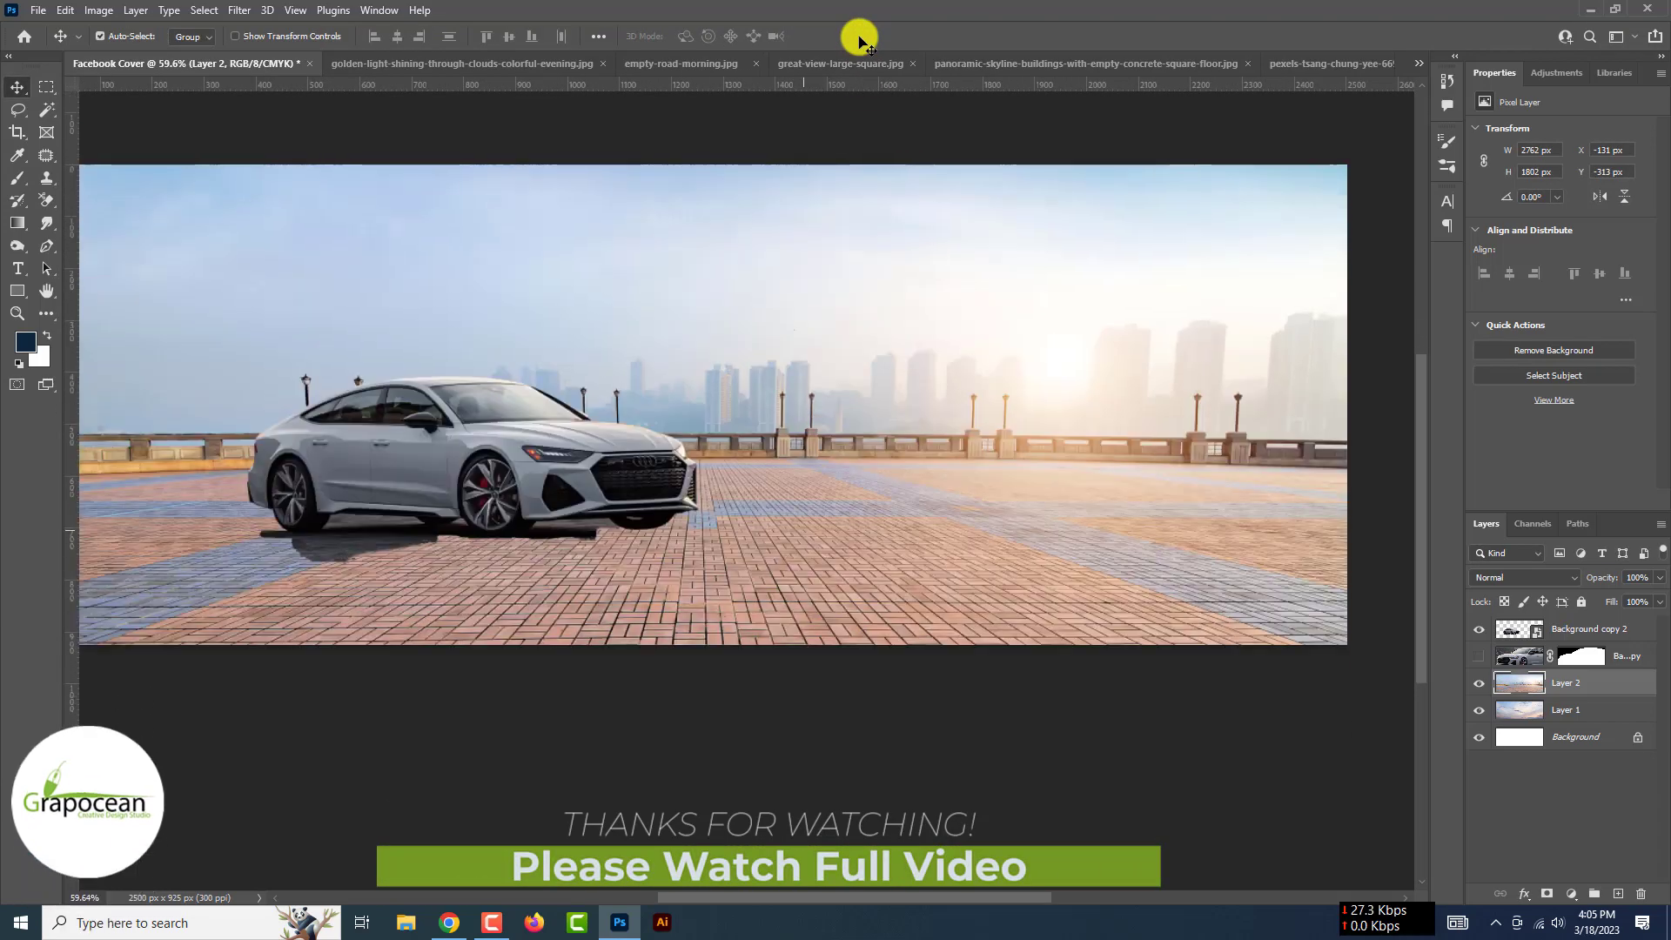
{"action": "key", "text": "ctrl+minus"}
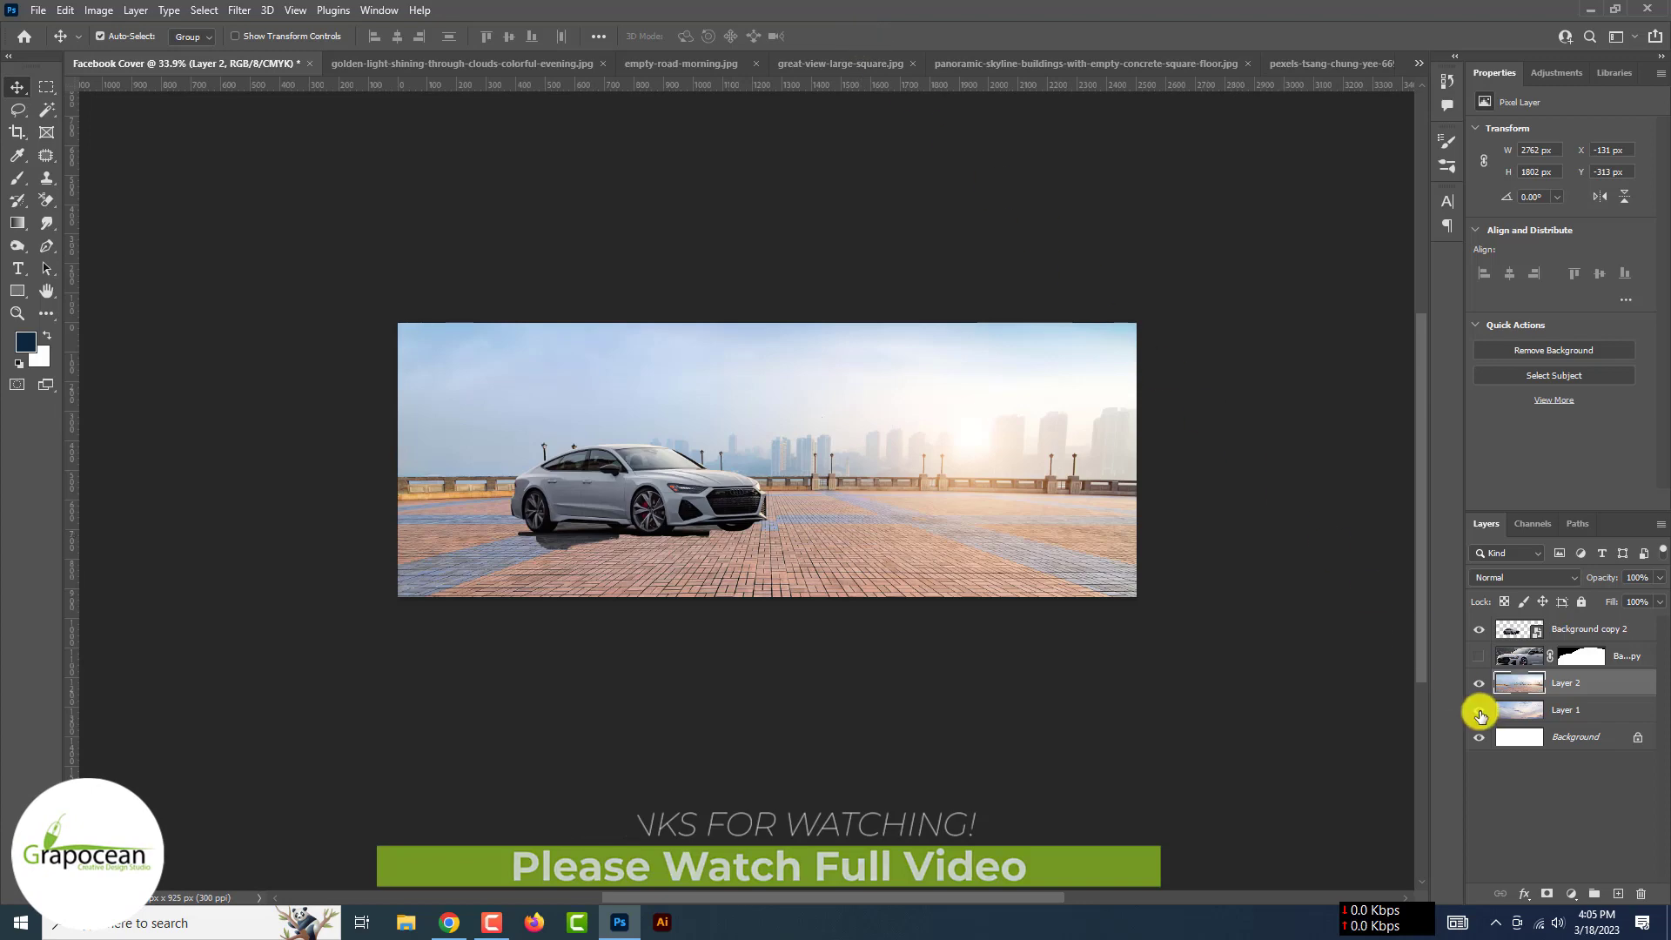
{"action": "left_click", "coordinate": [1480, 712]}
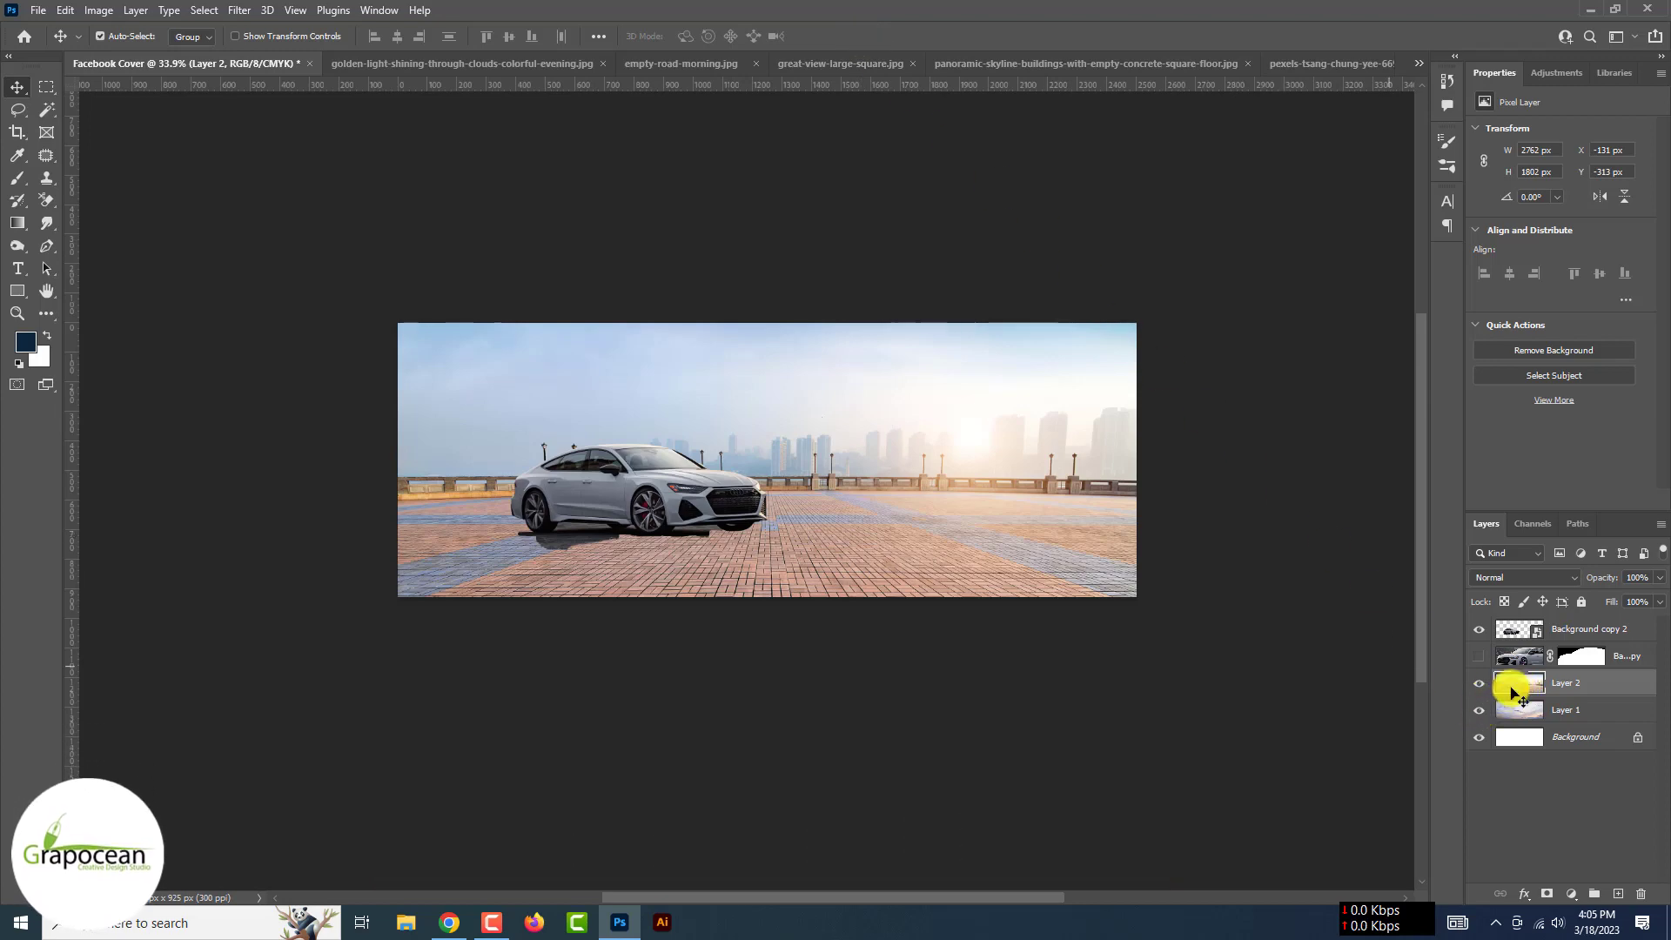
{"action": "key", "text": "ctrl+0"}
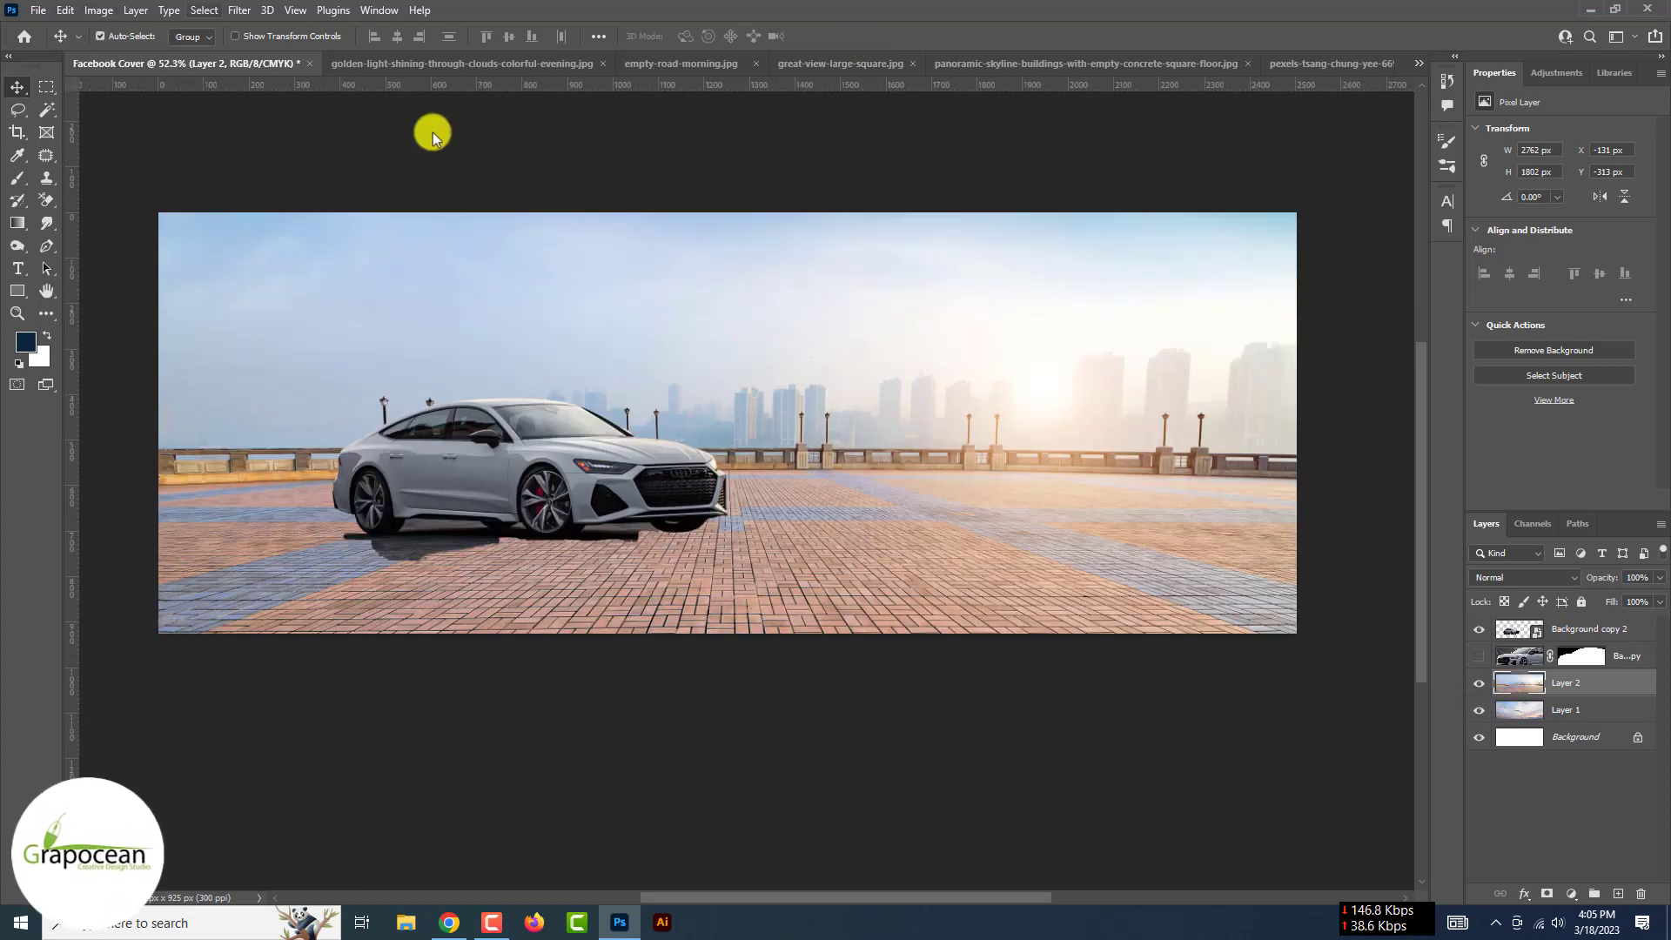
{"action": "left_click", "coordinate": [204, 10]}
In Select and Mask, select the pavement strip and the car's side
{"action": "left_click", "coordinate": [257, 254]}
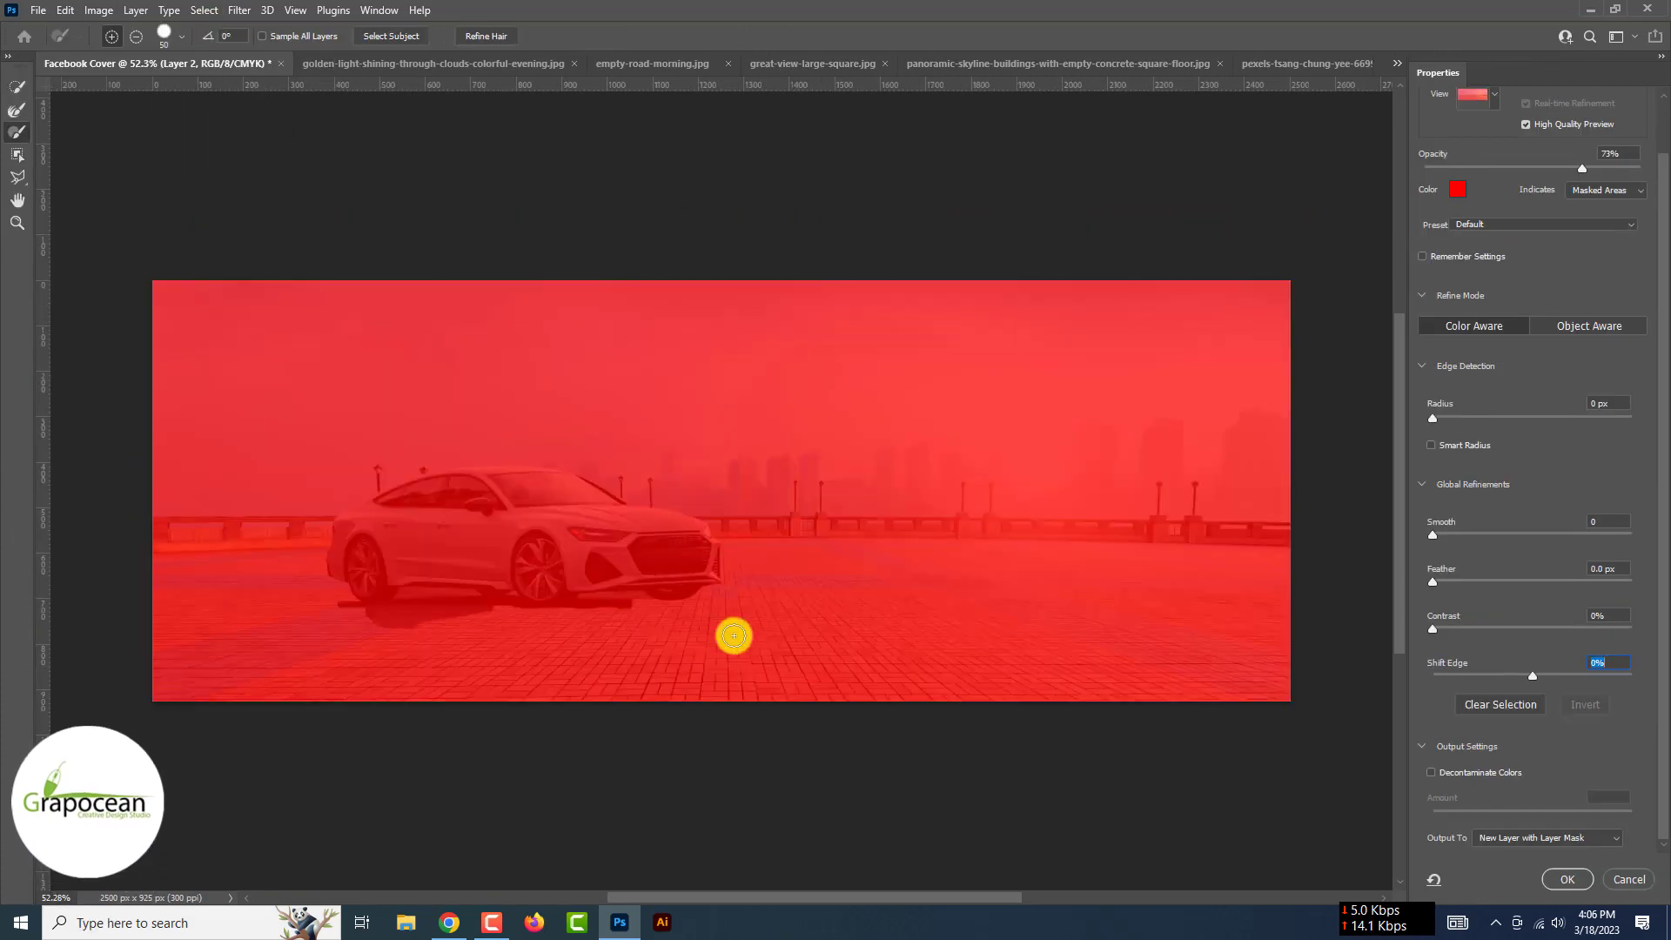
{"action": "left_click_drag", "start_coordinate": [731, 635], "coordinate": [1047, 643]}
{"action": "left_click_drag", "start_coordinate": [540, 638], "coordinate": [279, 642]}
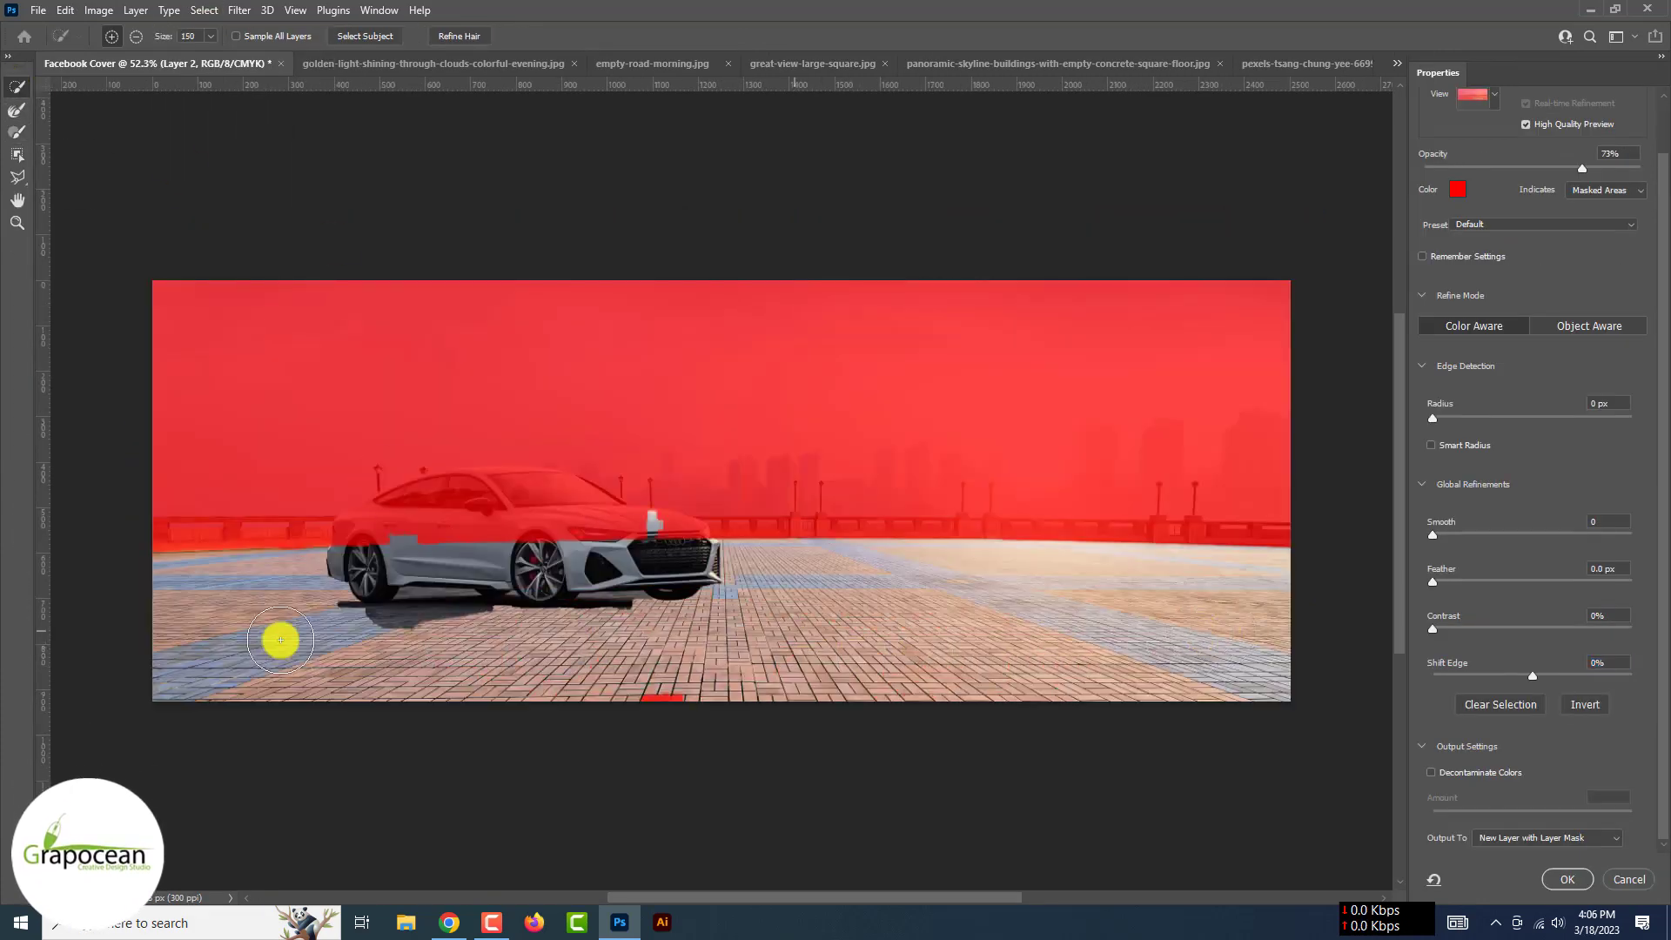
{"action": "left_click", "coordinate": [209, 575], "text": "ctrl"}
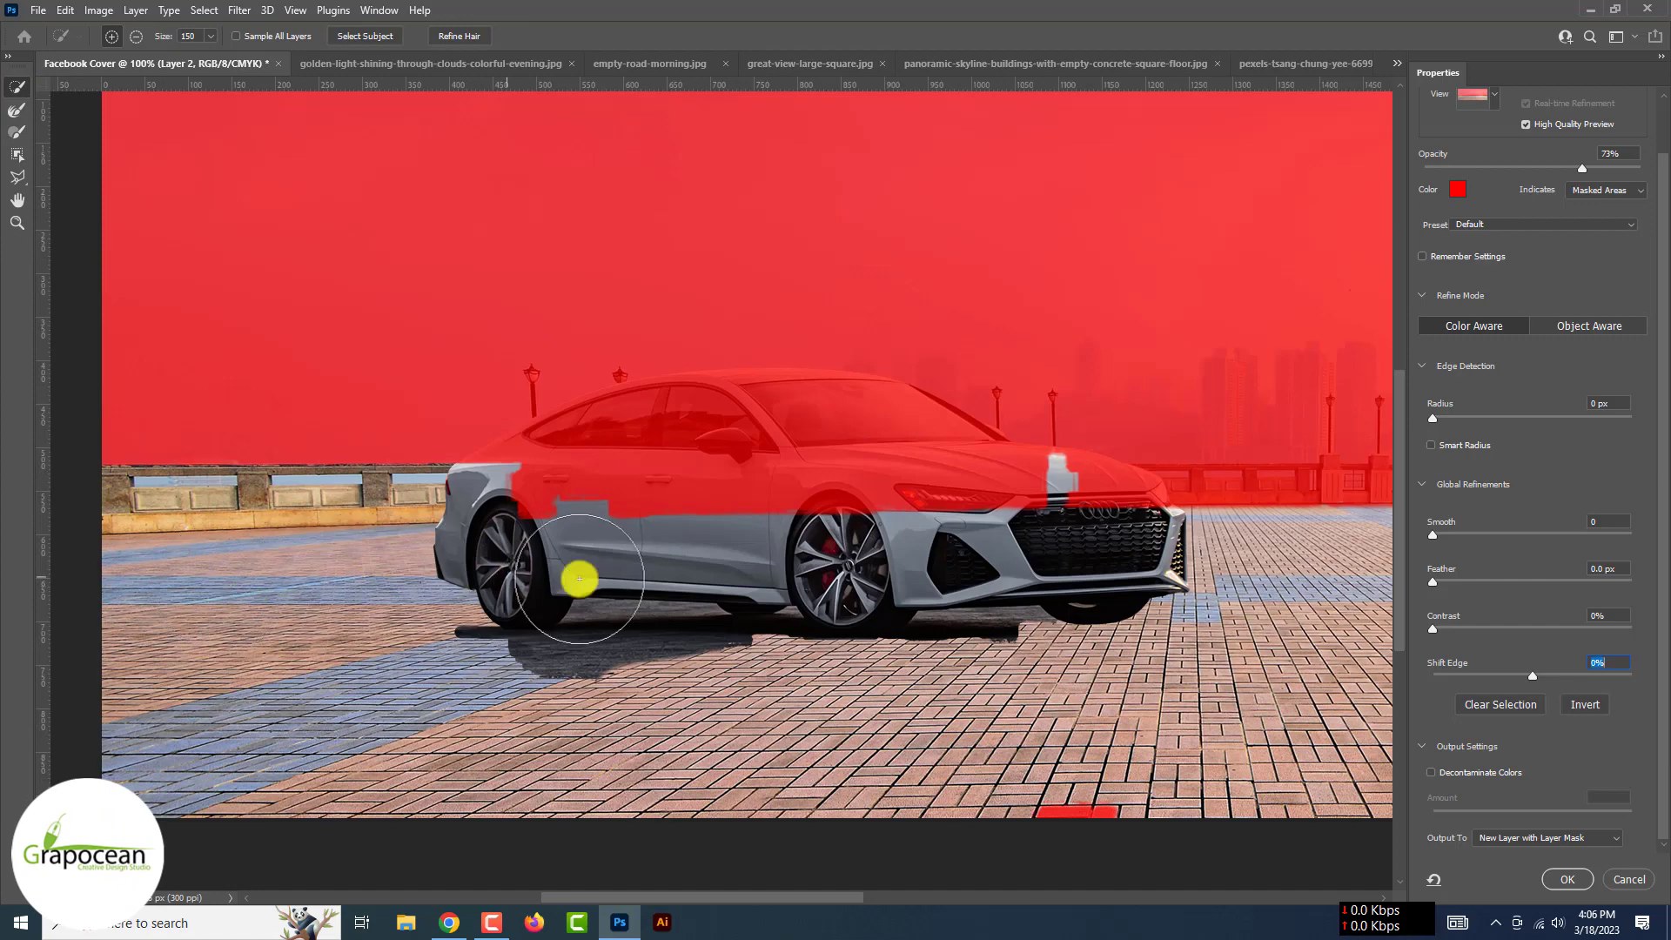
{"action": "left_click_drag", "start_coordinate": [984, 564], "coordinate": [444, 544]}
Zoom onto the railing and paint the left lamp pole into the selection with a smaller brush
{"action": "scroll", "coordinate": [694, 586], "scroll_direction": "right", "scroll_amount": 2}
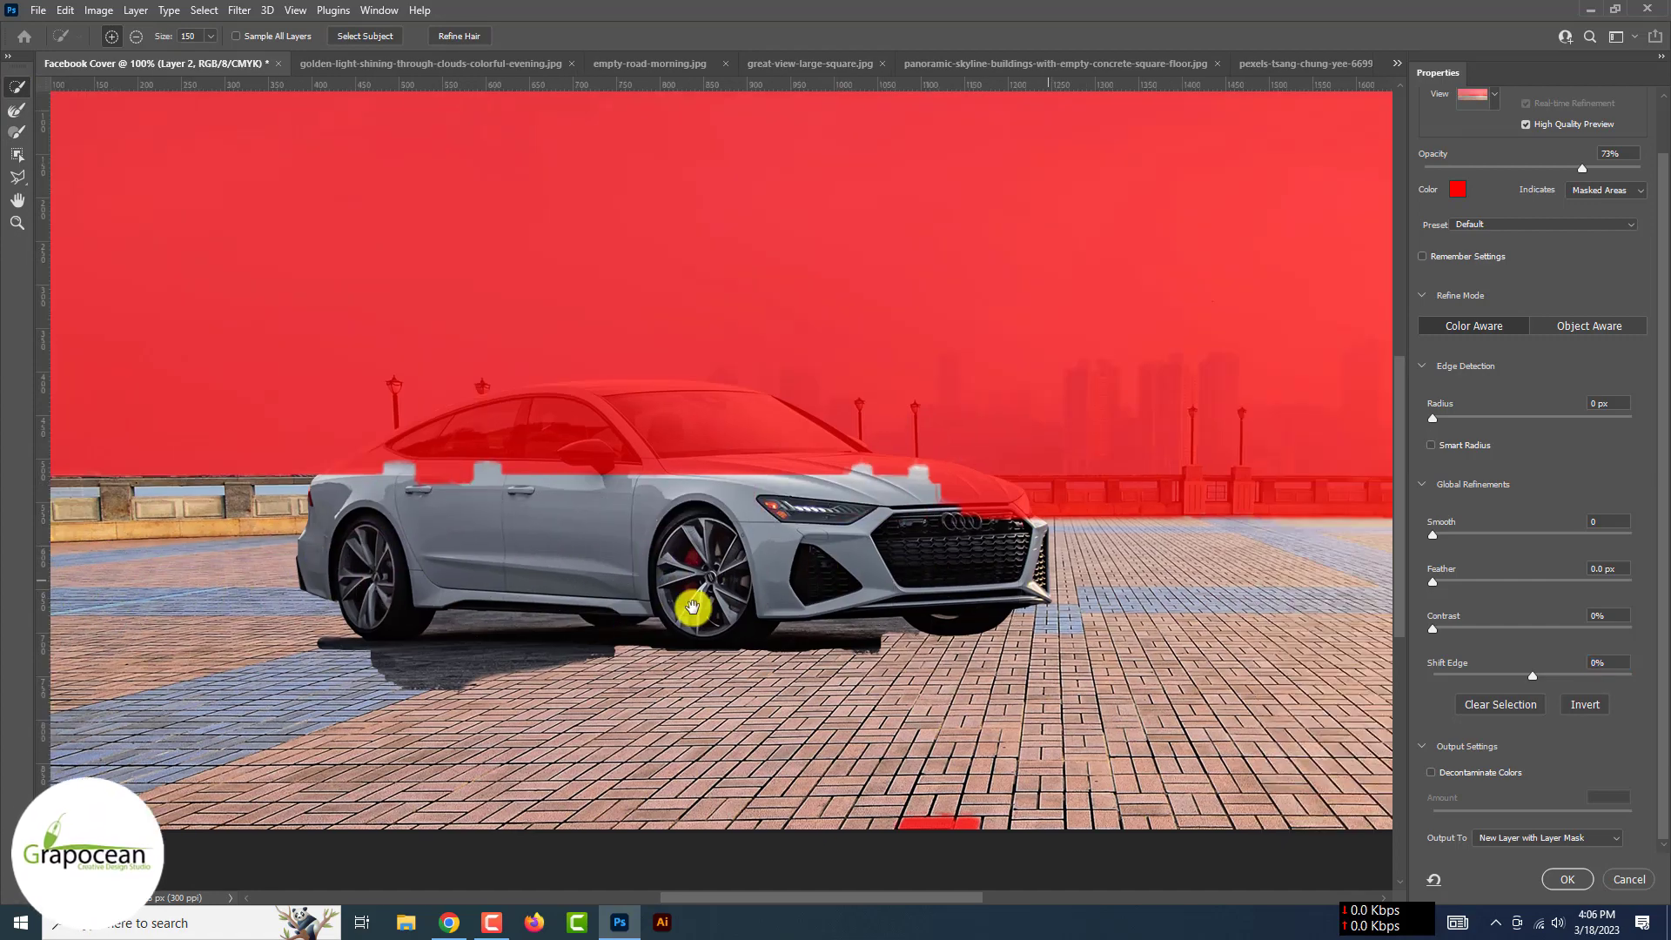
{"action": "scroll", "coordinate": [726, 577], "scroll_direction": "right", "scroll_amount": 4}
{"action": "scroll", "coordinate": [877, 616], "scroll_direction": "right", "scroll_amount": 1}
{"action": "scroll", "coordinate": [1169, 597], "scroll_direction": "right", "scroll_amount": 4}
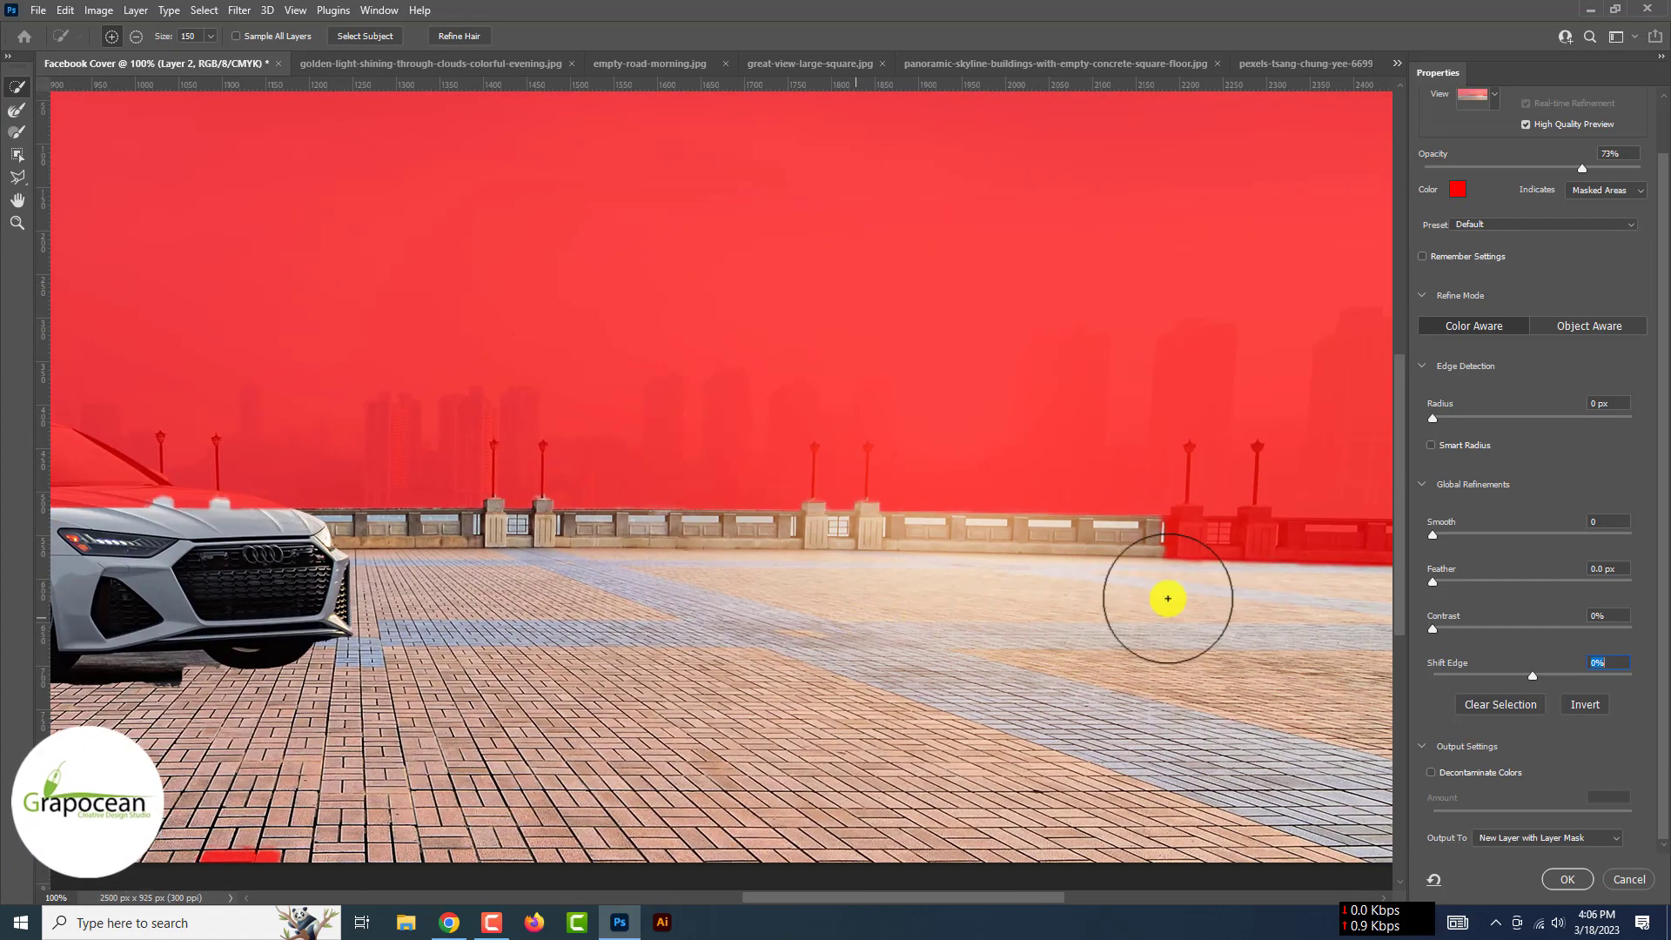
{"action": "left_click_drag", "start_coordinate": [1169, 597], "coordinate": [685, 618]}
{"action": "left_click_drag", "start_coordinate": [649, 518], "coordinate": [890, 513]}
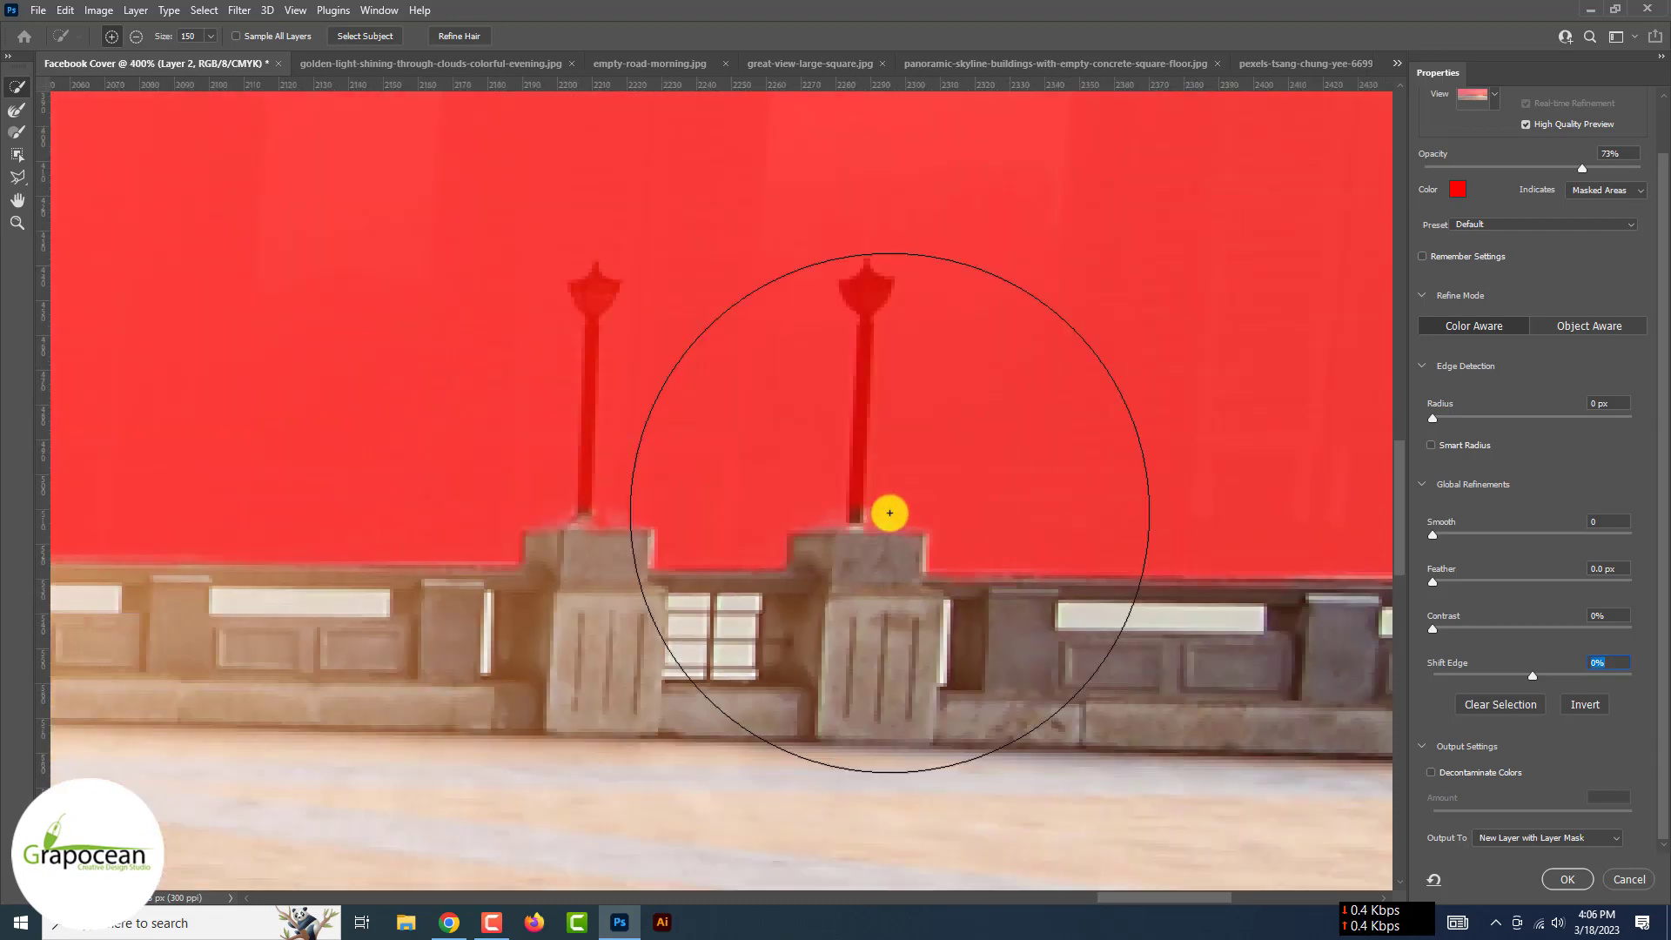
{"action": "key", "text": "bracketleft"}
{"action": "key", "text": "bracketleft"}
{"action": "key", "text": "bracketleft"}
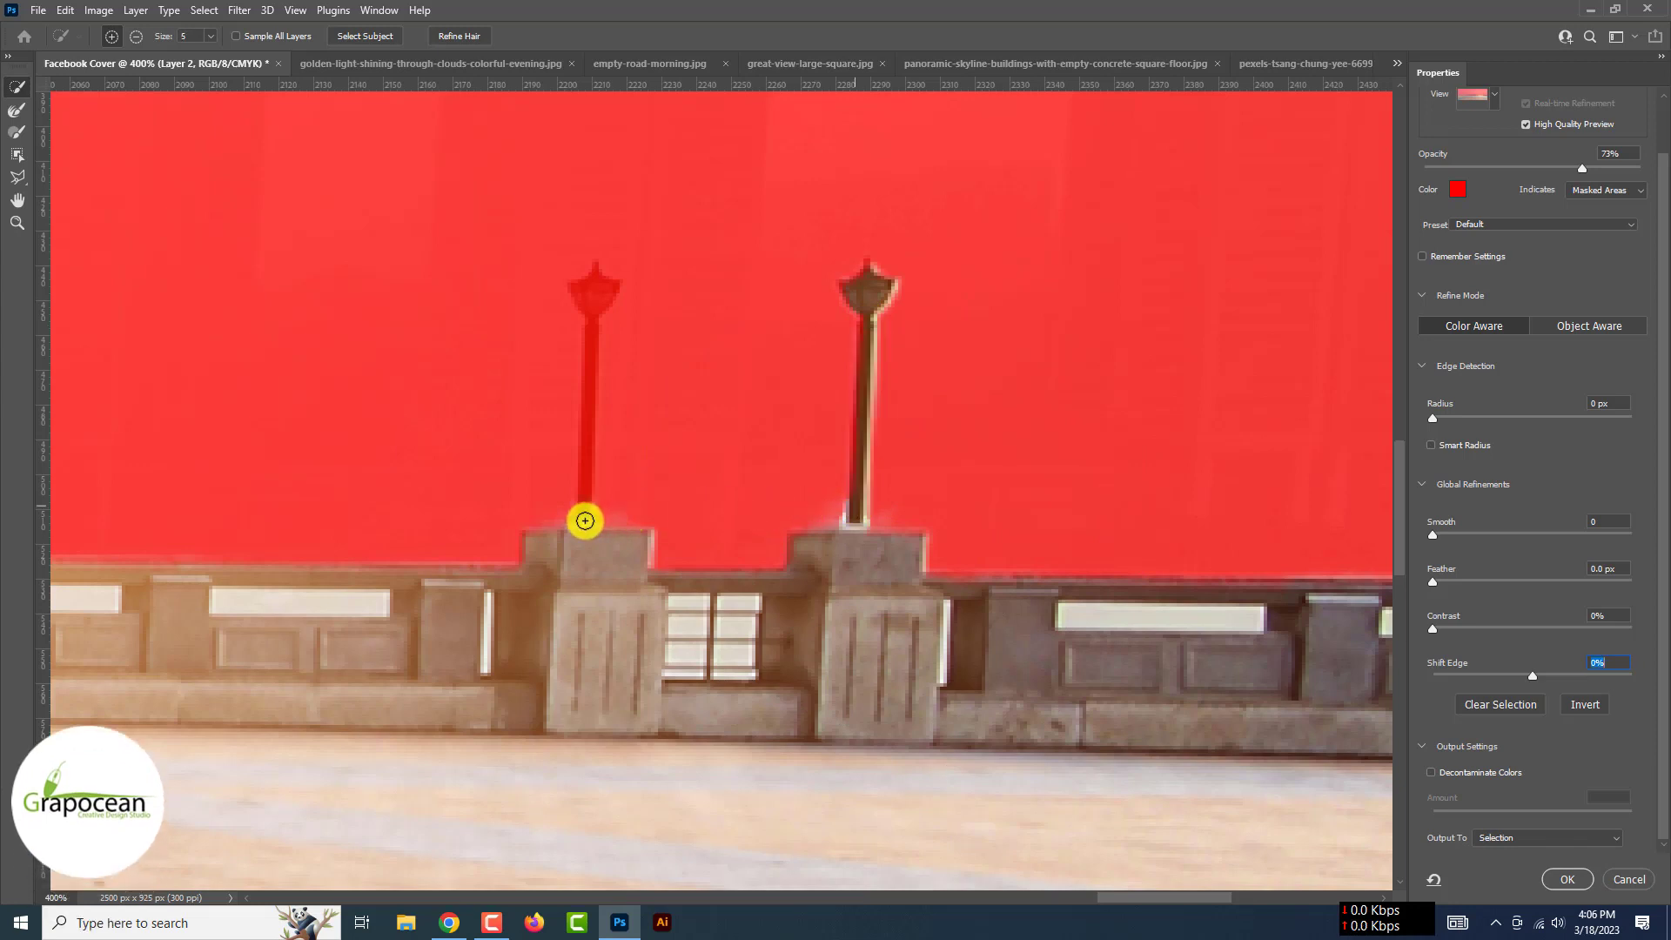
{"action": "mouse_move", "coordinate": [586, 518]}
{"action": "left_mouse_down"}
{"action": "mouse_move", "coordinate": [592, 292]}
{"action": "mouse_move", "coordinate": [584, 517]}
{"action": "left_mouse_up"}
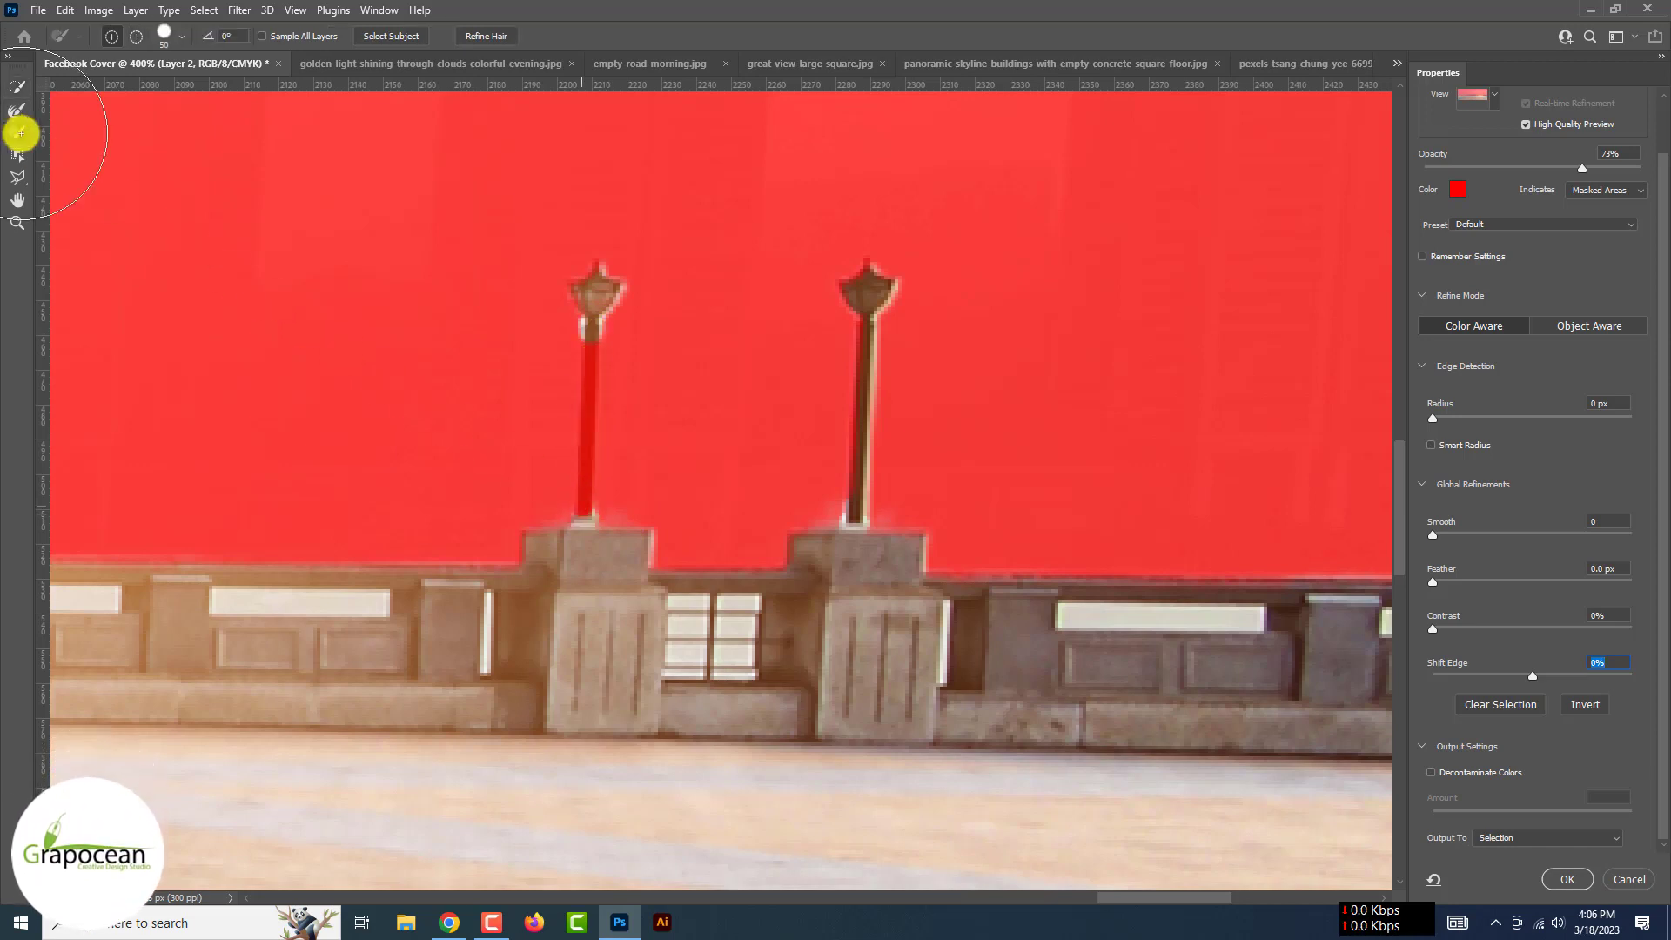
{"action": "key", "text": "bracketleft"}
{"action": "key", "text": "bracketleft"}
{"action": "key", "text": "bracketleft"}
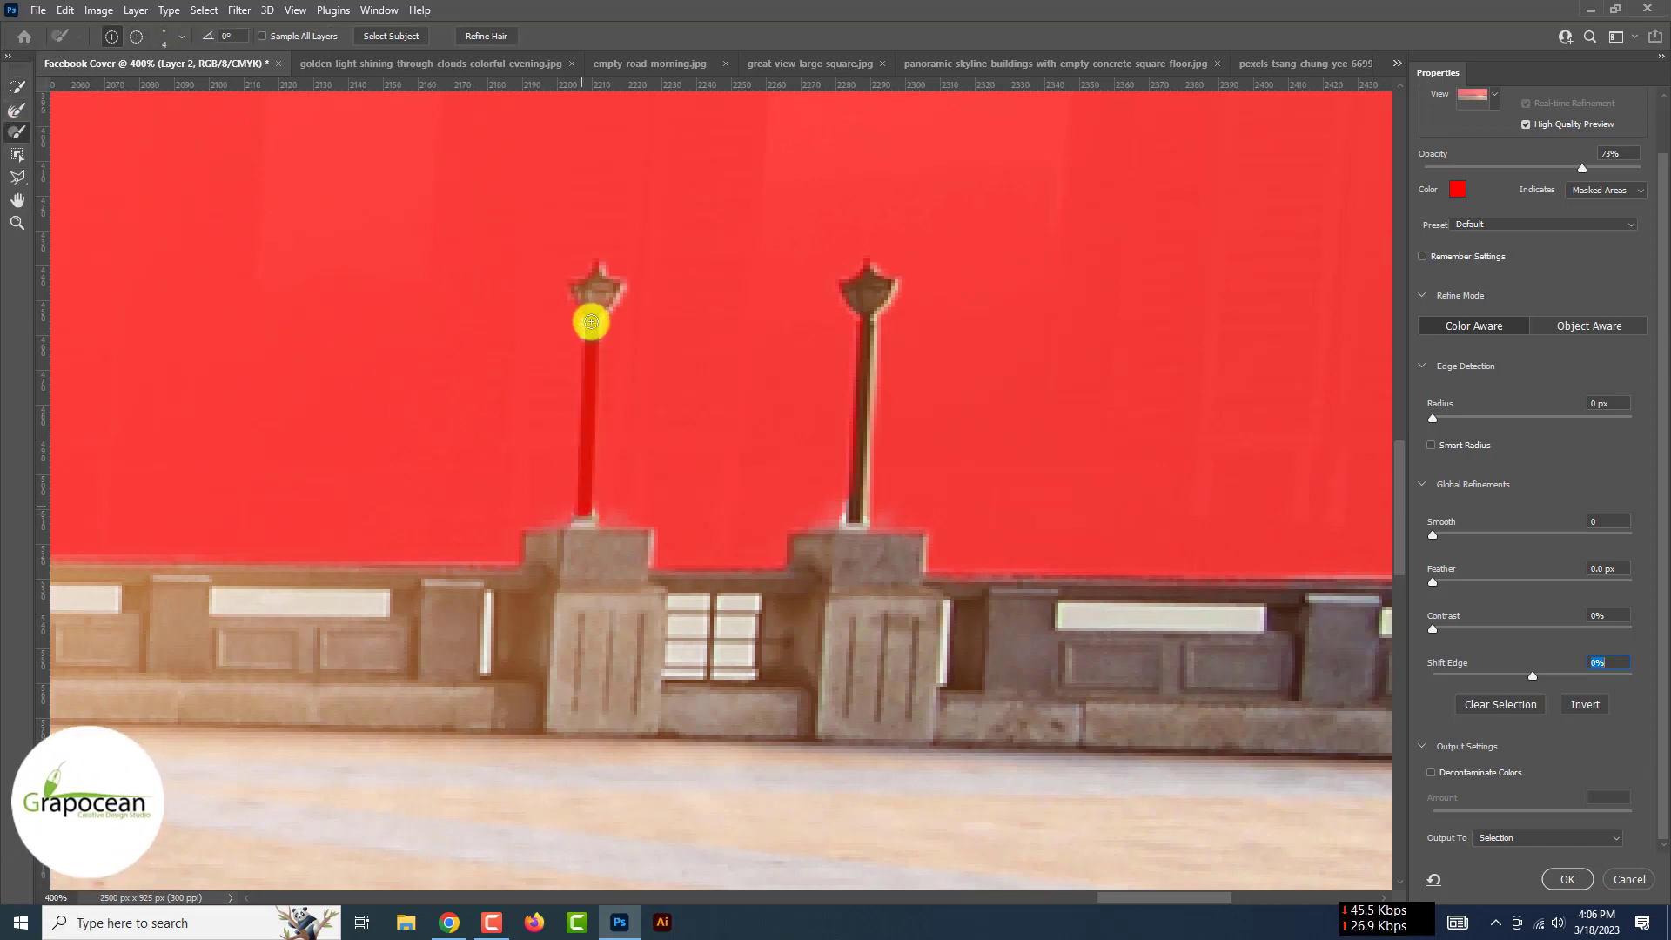
{"action": "left_click_drag", "start_coordinate": [590, 324], "coordinate": [588, 473]}
{"action": "scroll", "coordinate": [564, 504], "scroll_direction": "left", "scroll_amount": 2}
{"action": "scroll", "coordinate": [993, 451], "scroll_direction": "left", "scroll_amount": 6}
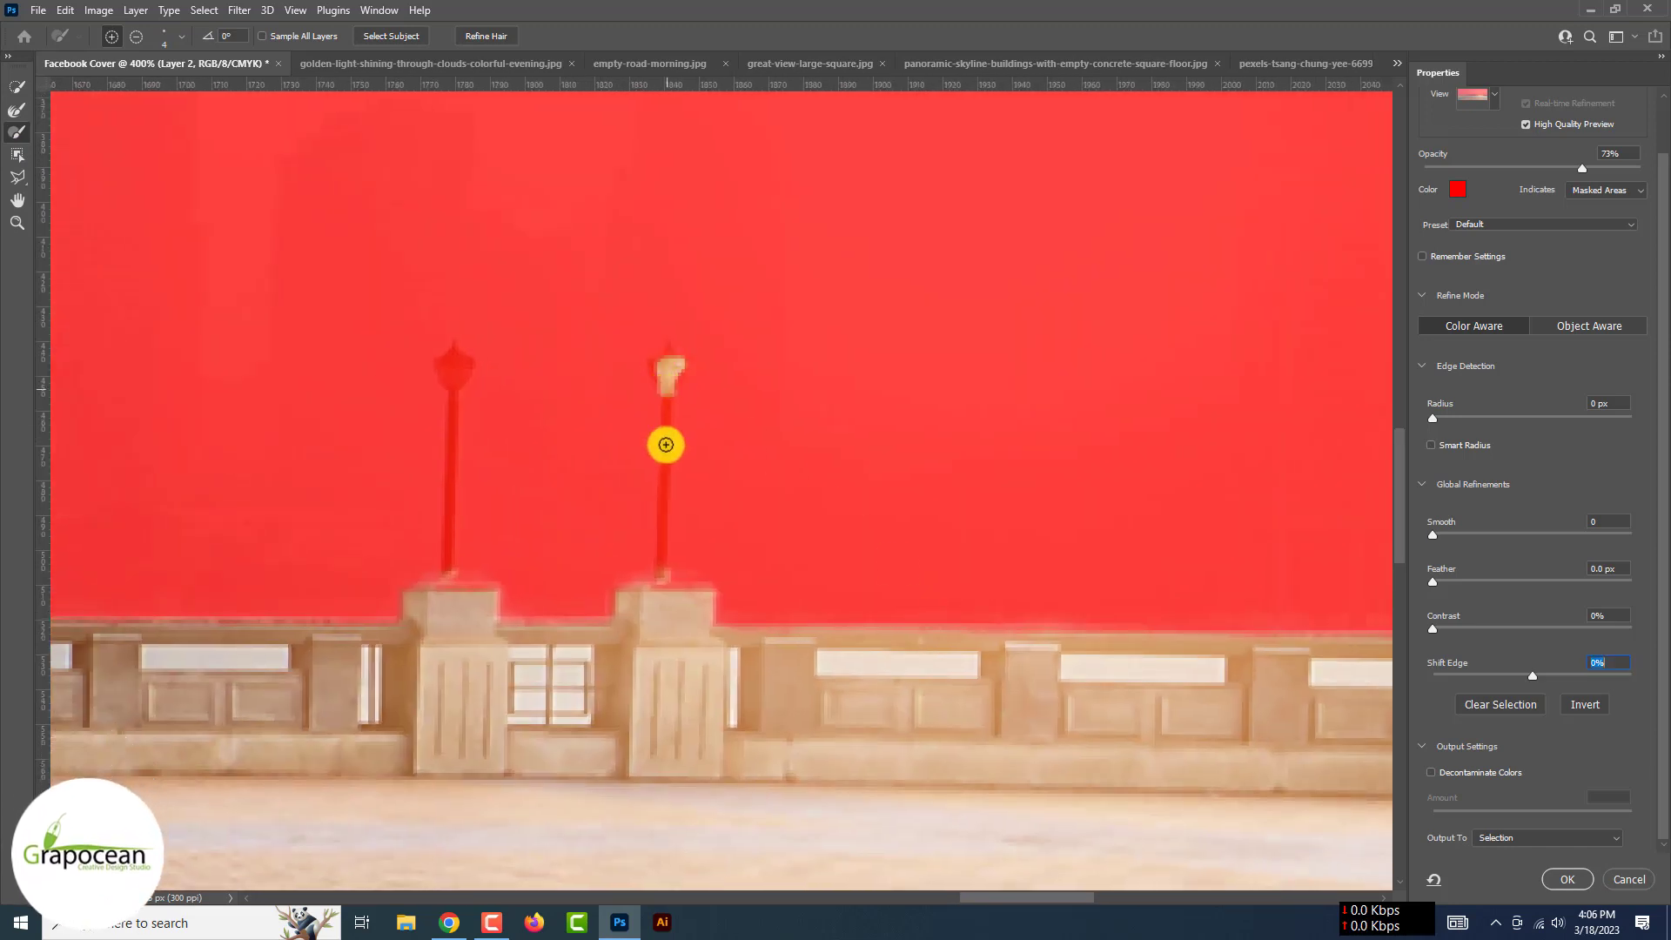
Add the lamp pole top with Quick Selection, zoom out, and pick the output setting
{"action": "left_click", "coordinate": [17, 87]}
{"action": "left_click", "coordinate": [665, 368]}
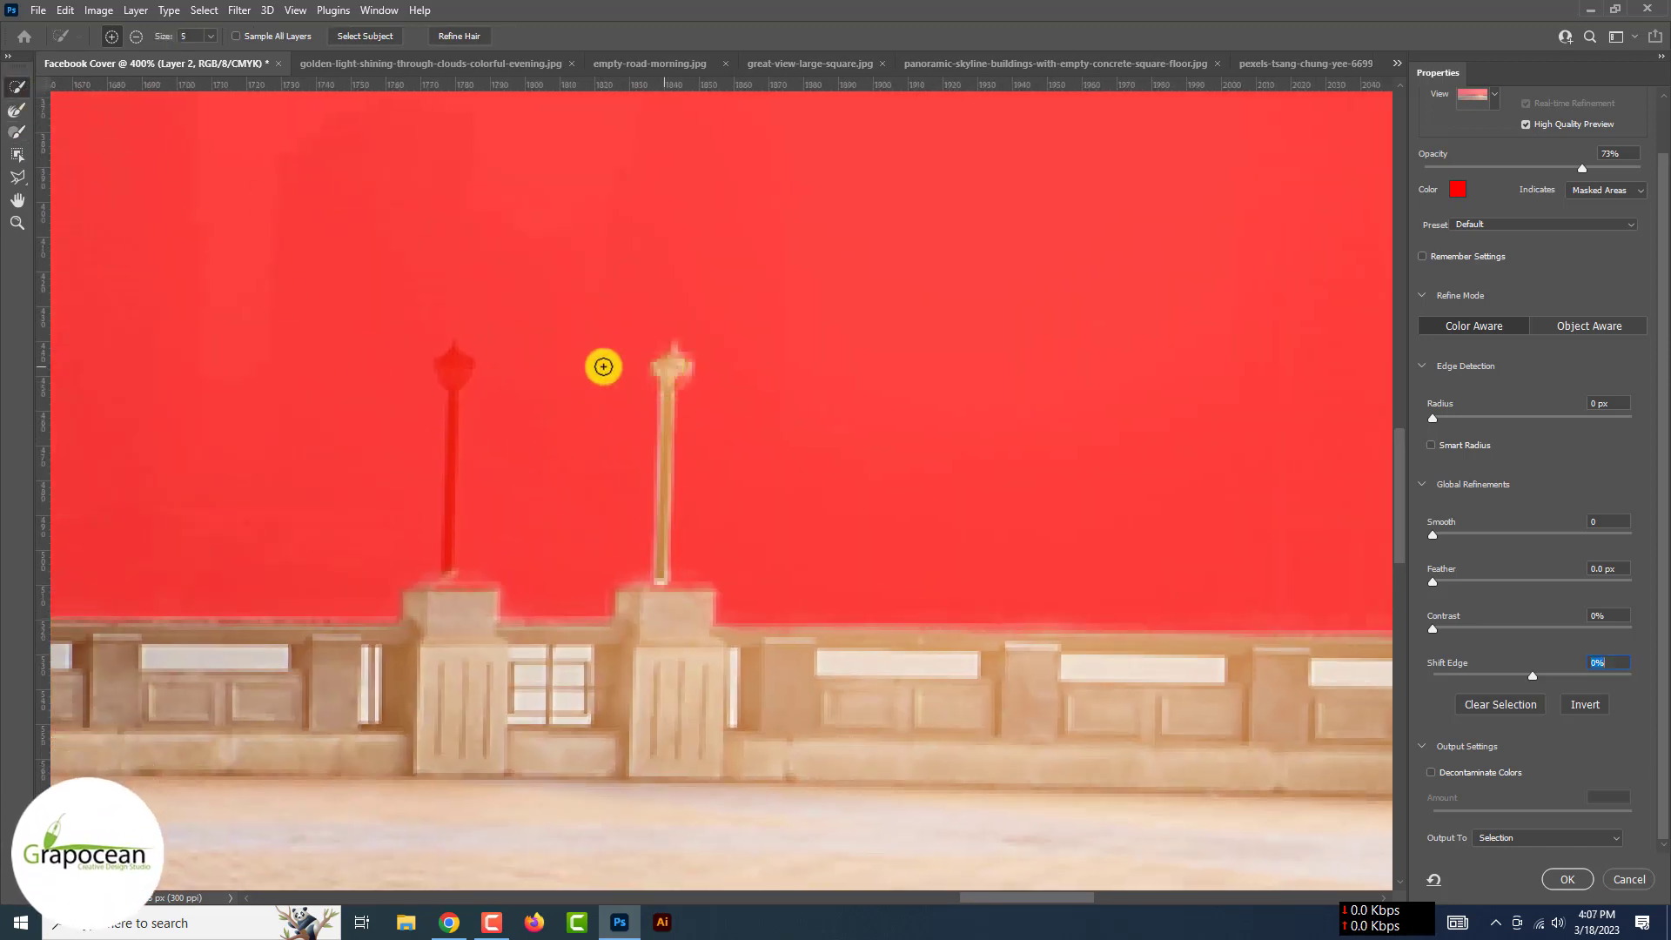
{"action": "left_click", "coordinate": [17, 131]}
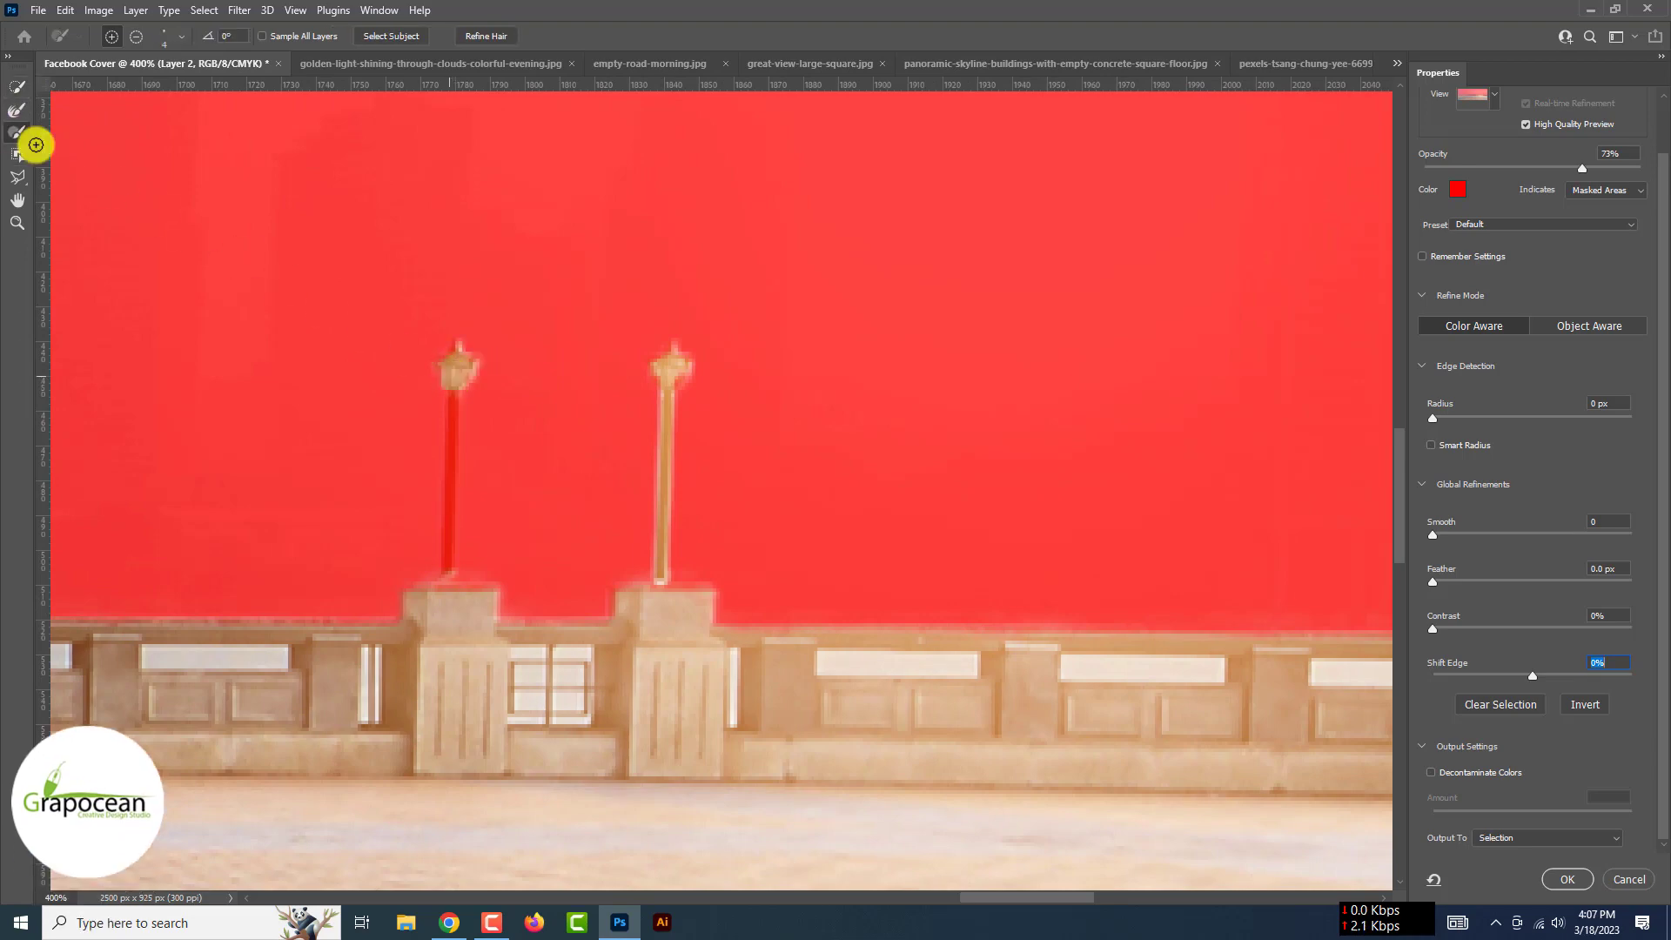
{"action": "scroll", "coordinate": [419, 667], "scroll_direction": "left", "scroll_amount": 4}
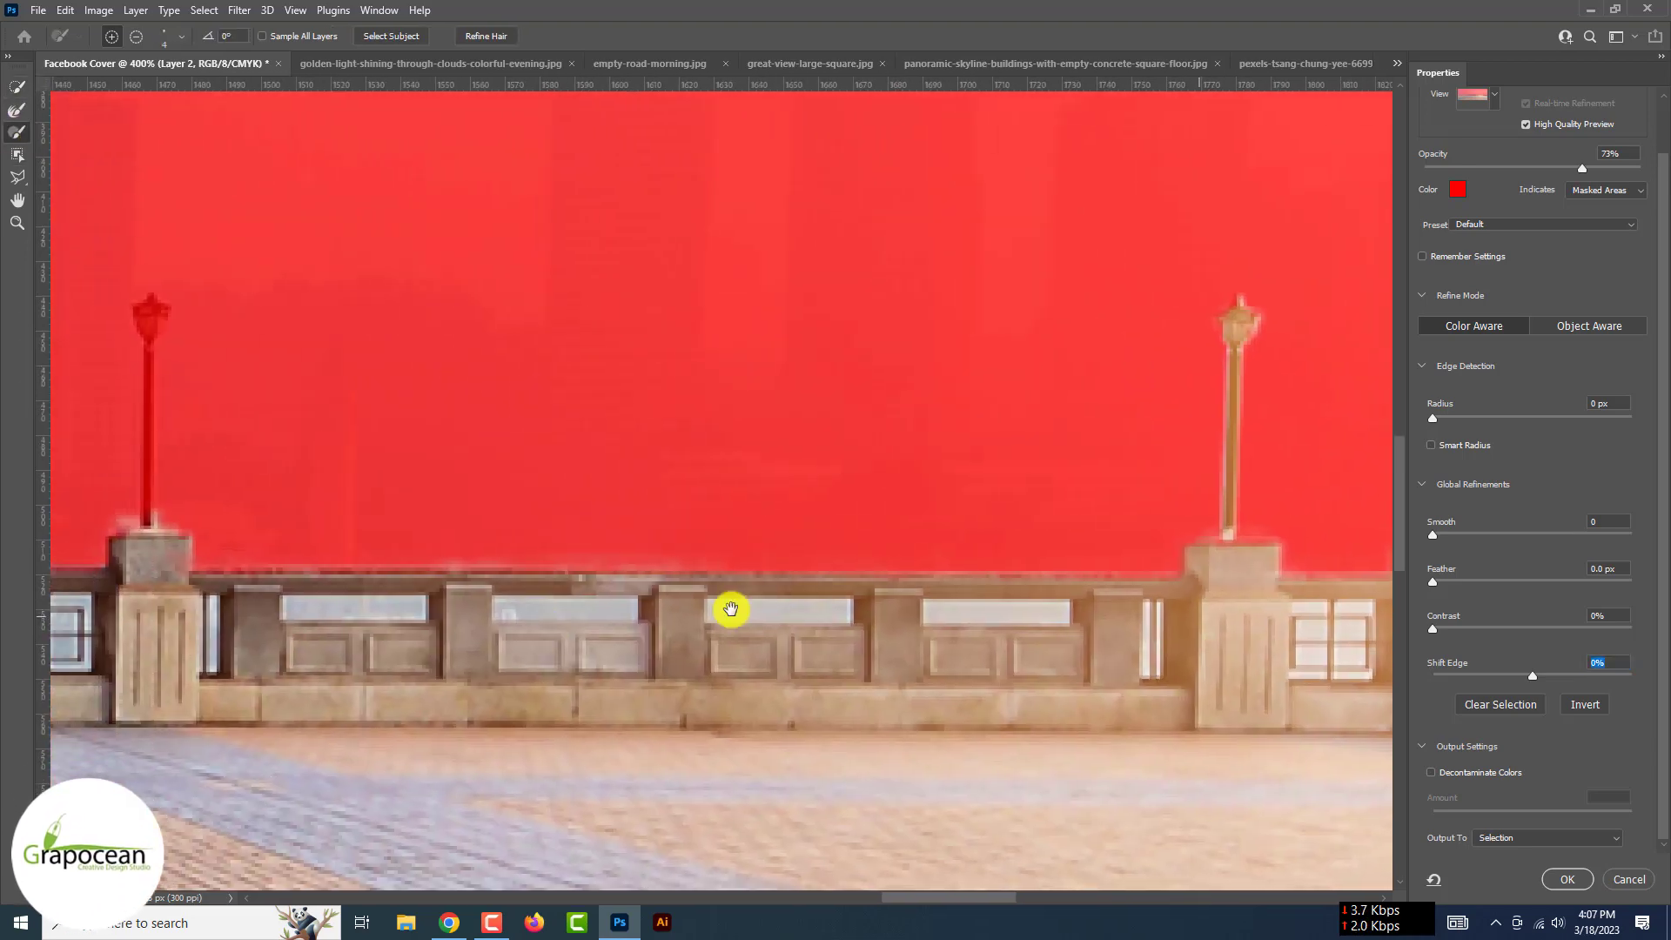
{"action": "scroll", "coordinate": [731, 609], "scroll_direction": "left", "scroll_amount": 3}
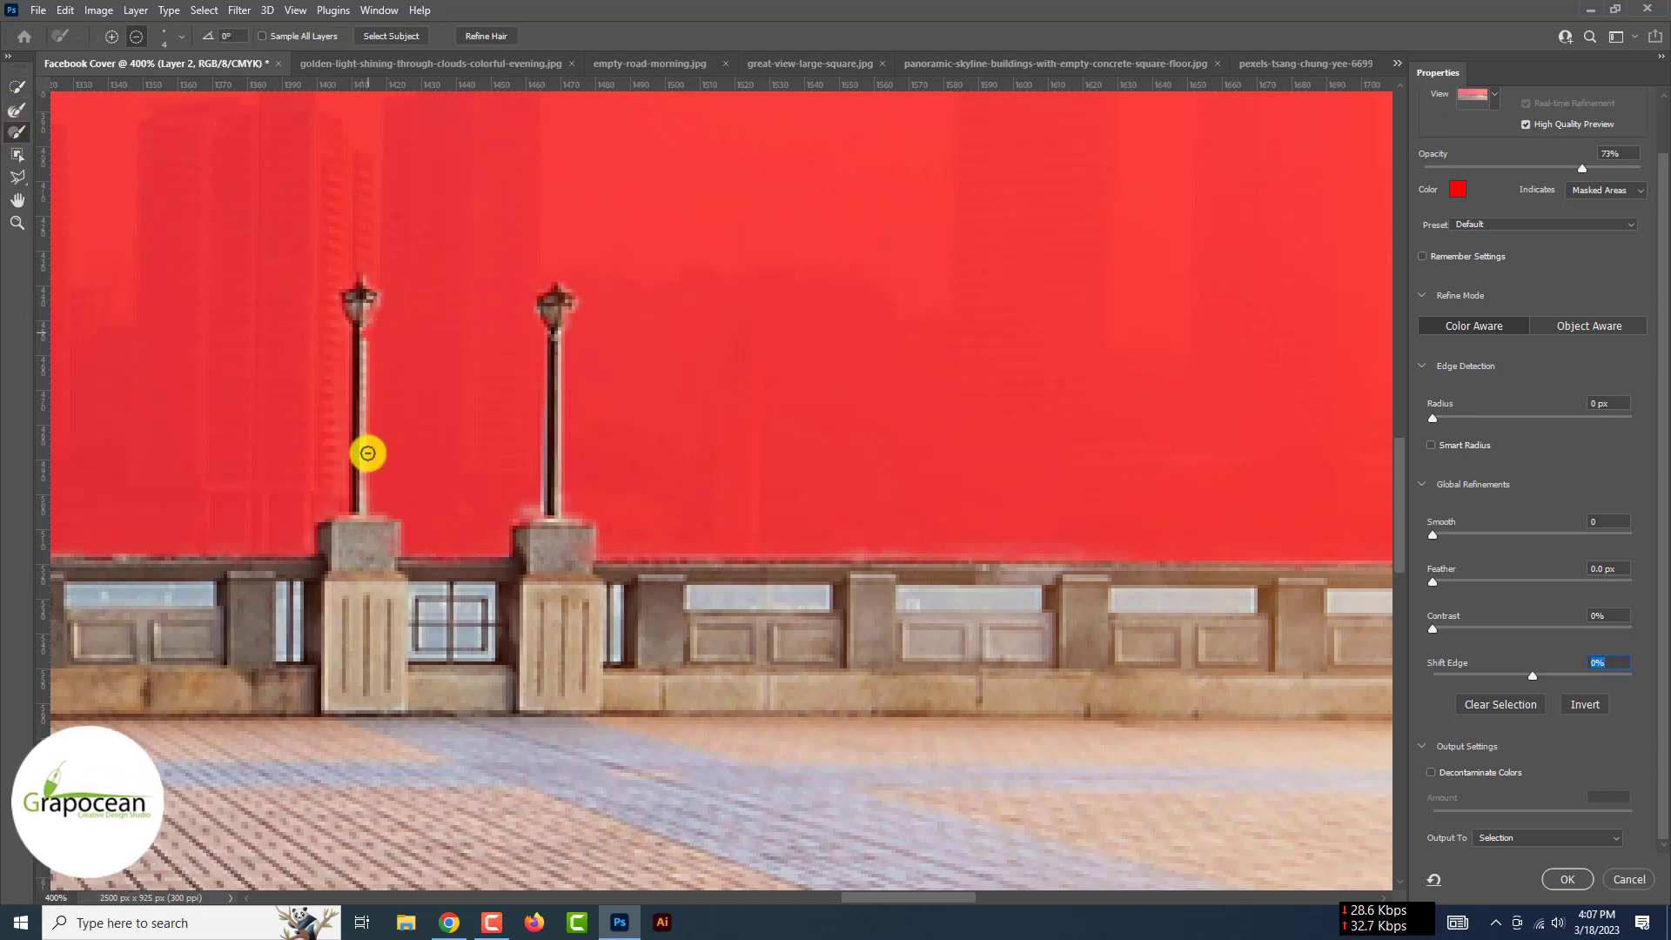
{"action": "key", "text": "ctrl+0"}
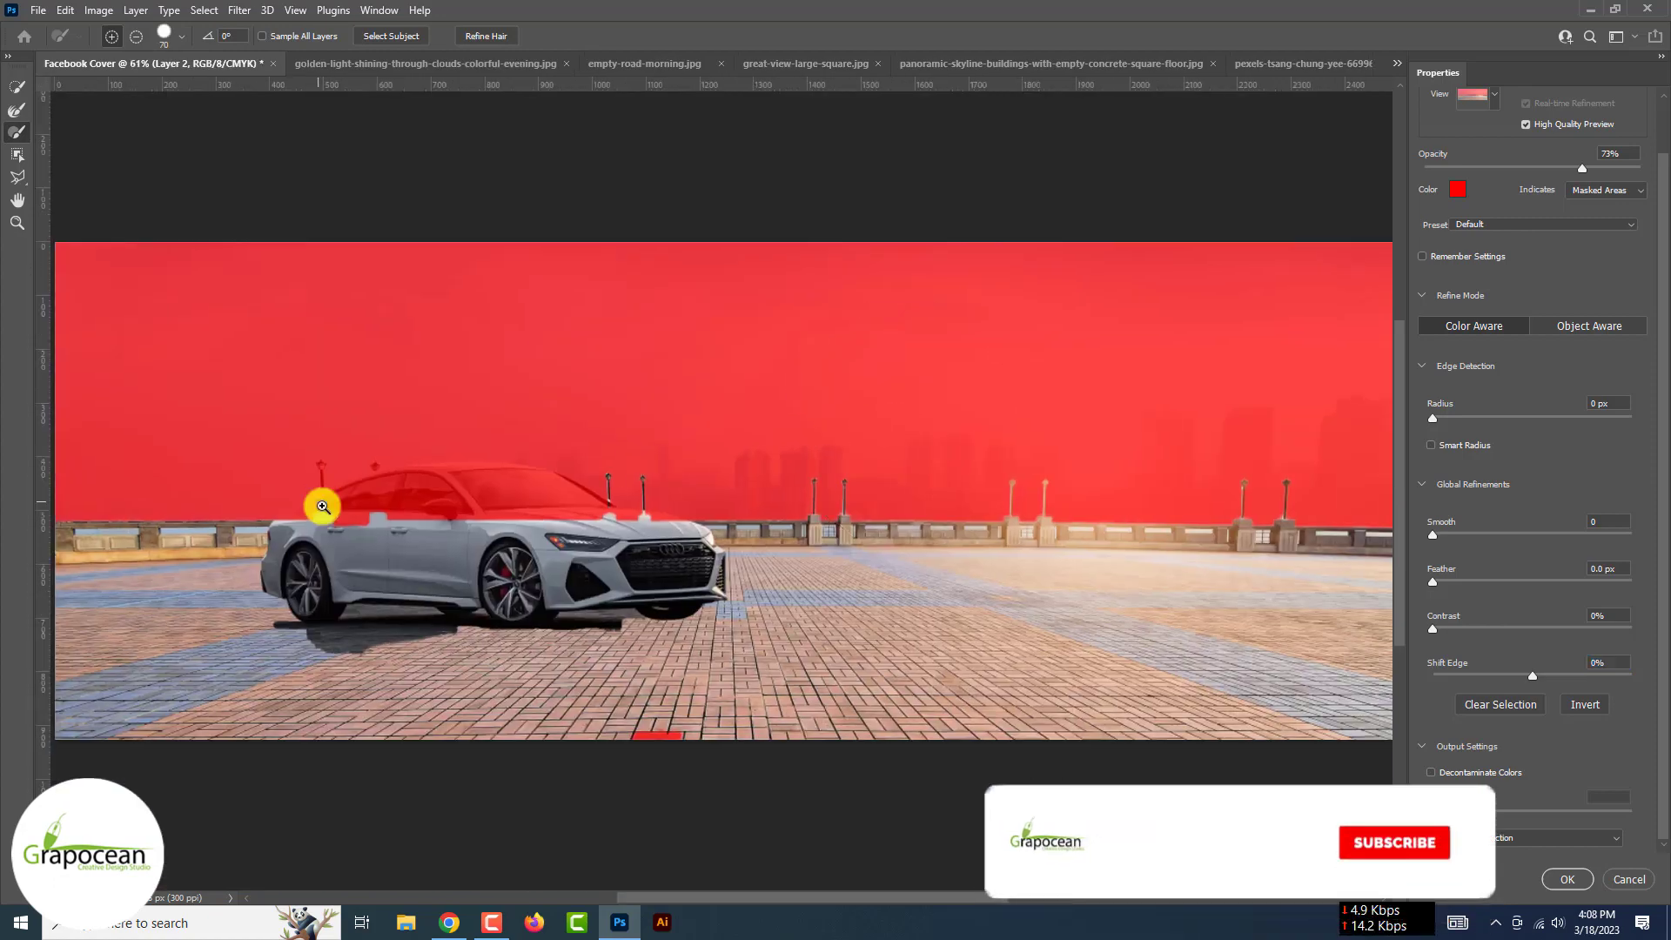
{"action": "scroll", "coordinate": [325, 496], "scroll_direction": "up", "scroll_amount": 3}
{"action": "left_click", "coordinate": [1602, 838]}
Output the plaza selection as a new layer with mask, then hide the top car copy and delete its mask
{"action": "left_click", "coordinate": [1541, 864]}
{"action": "left_click", "coordinate": [1593, 884]}
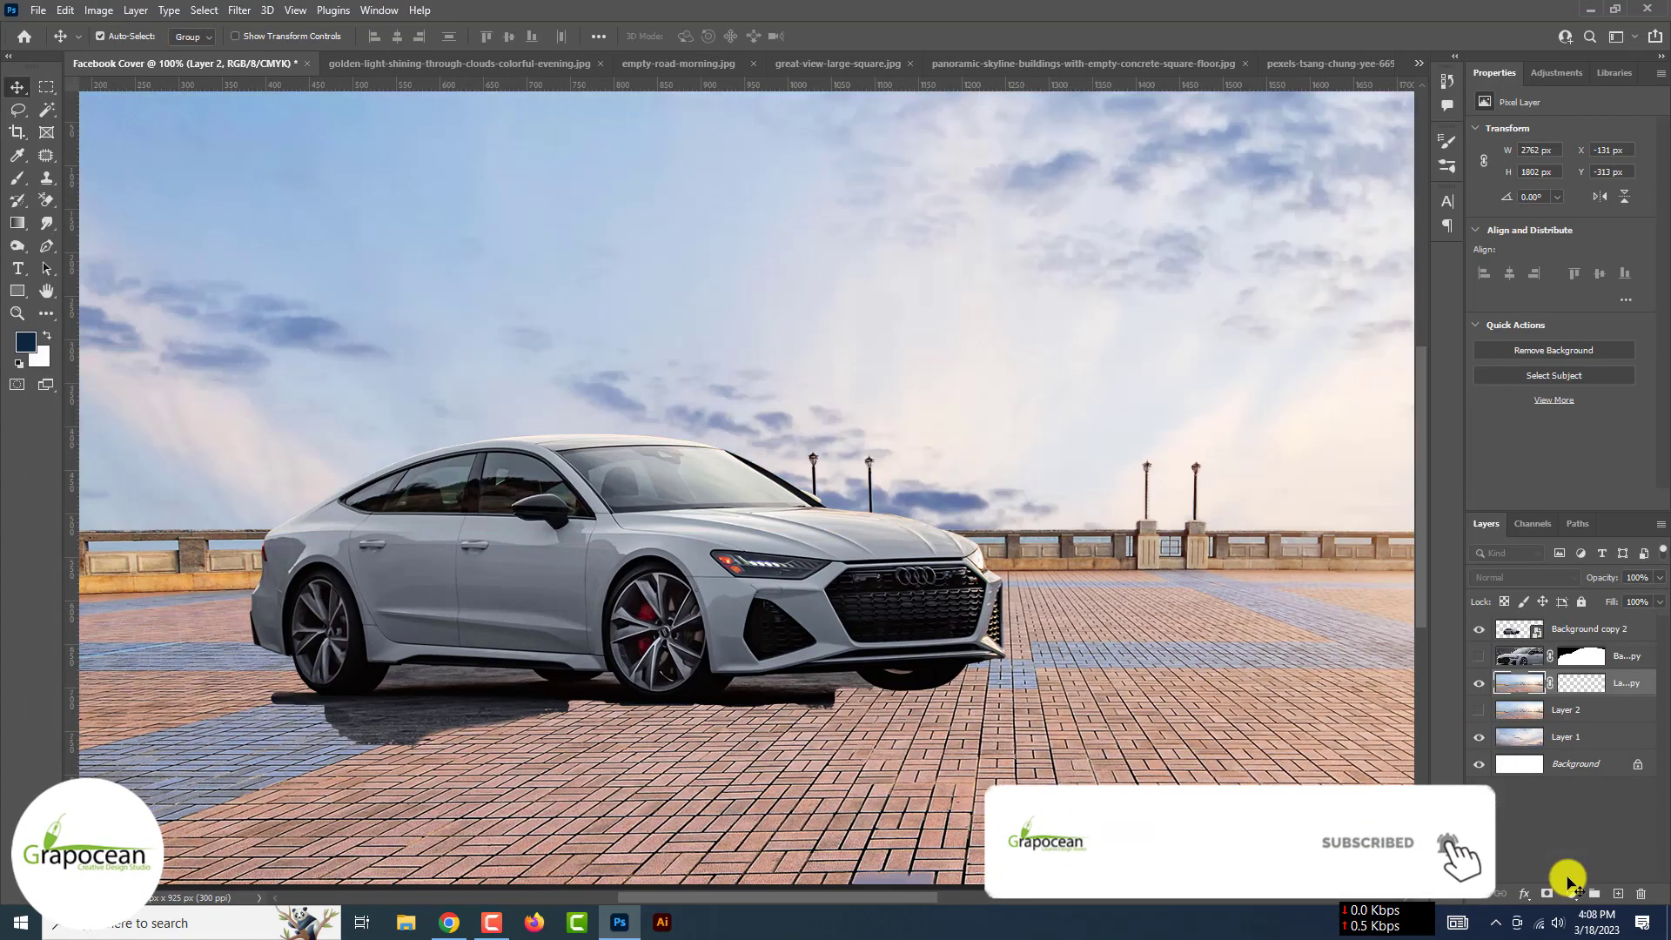
{"action": "key", "text": "ctrl+0"}
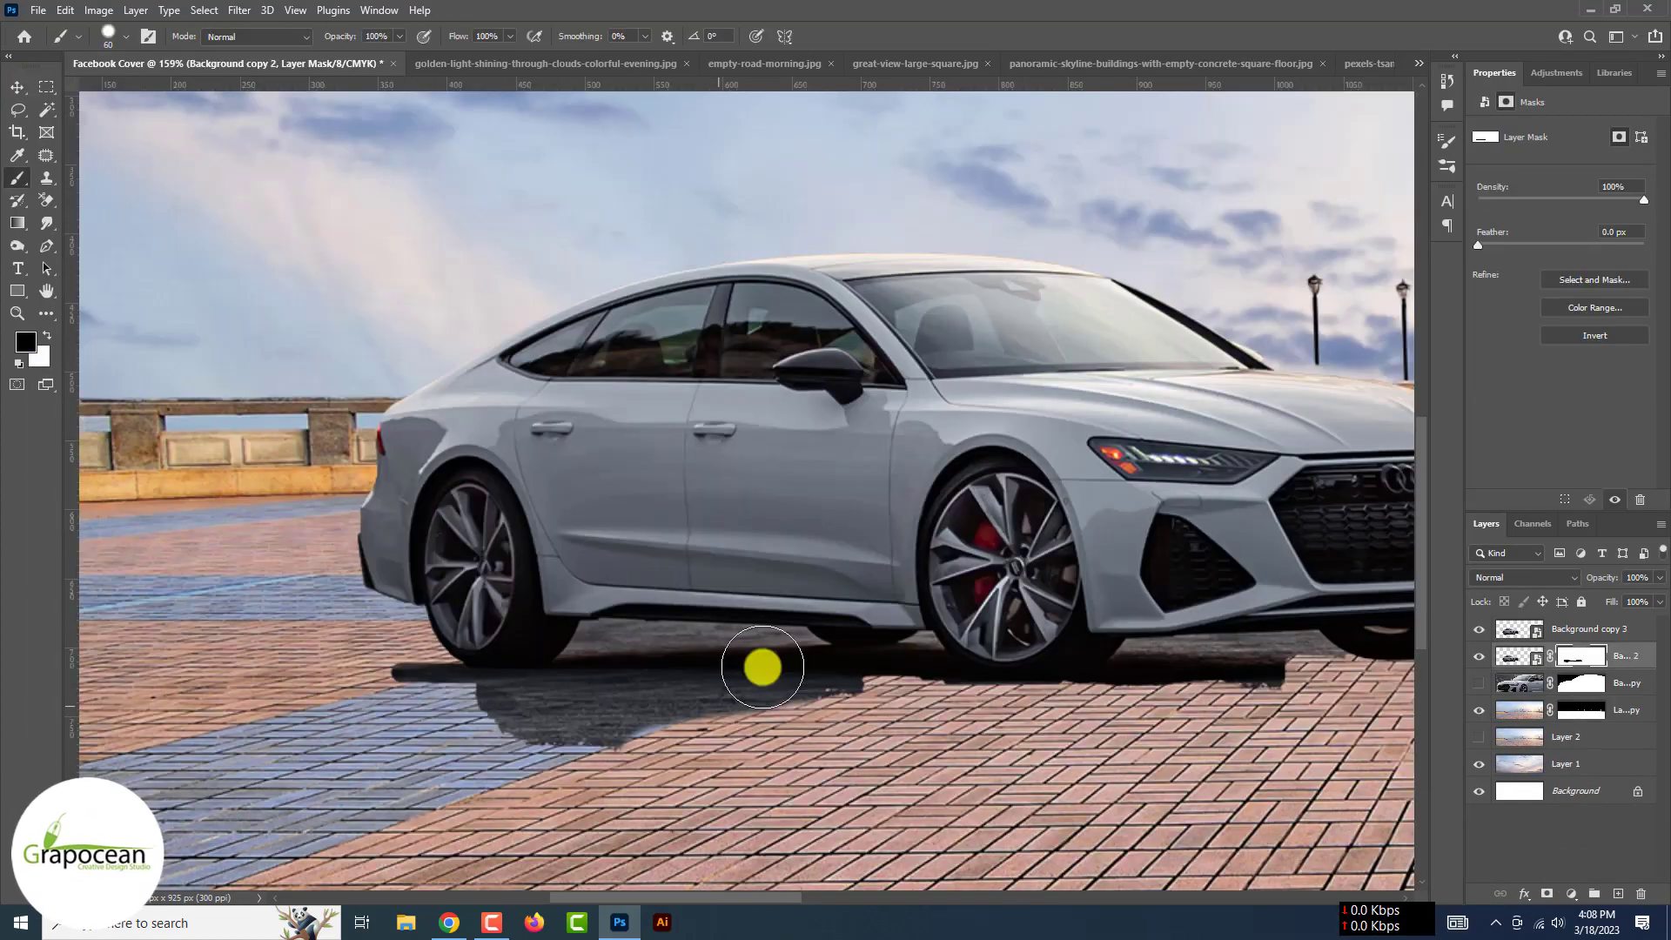
{"action": "left_click", "coordinate": [1479, 628]}
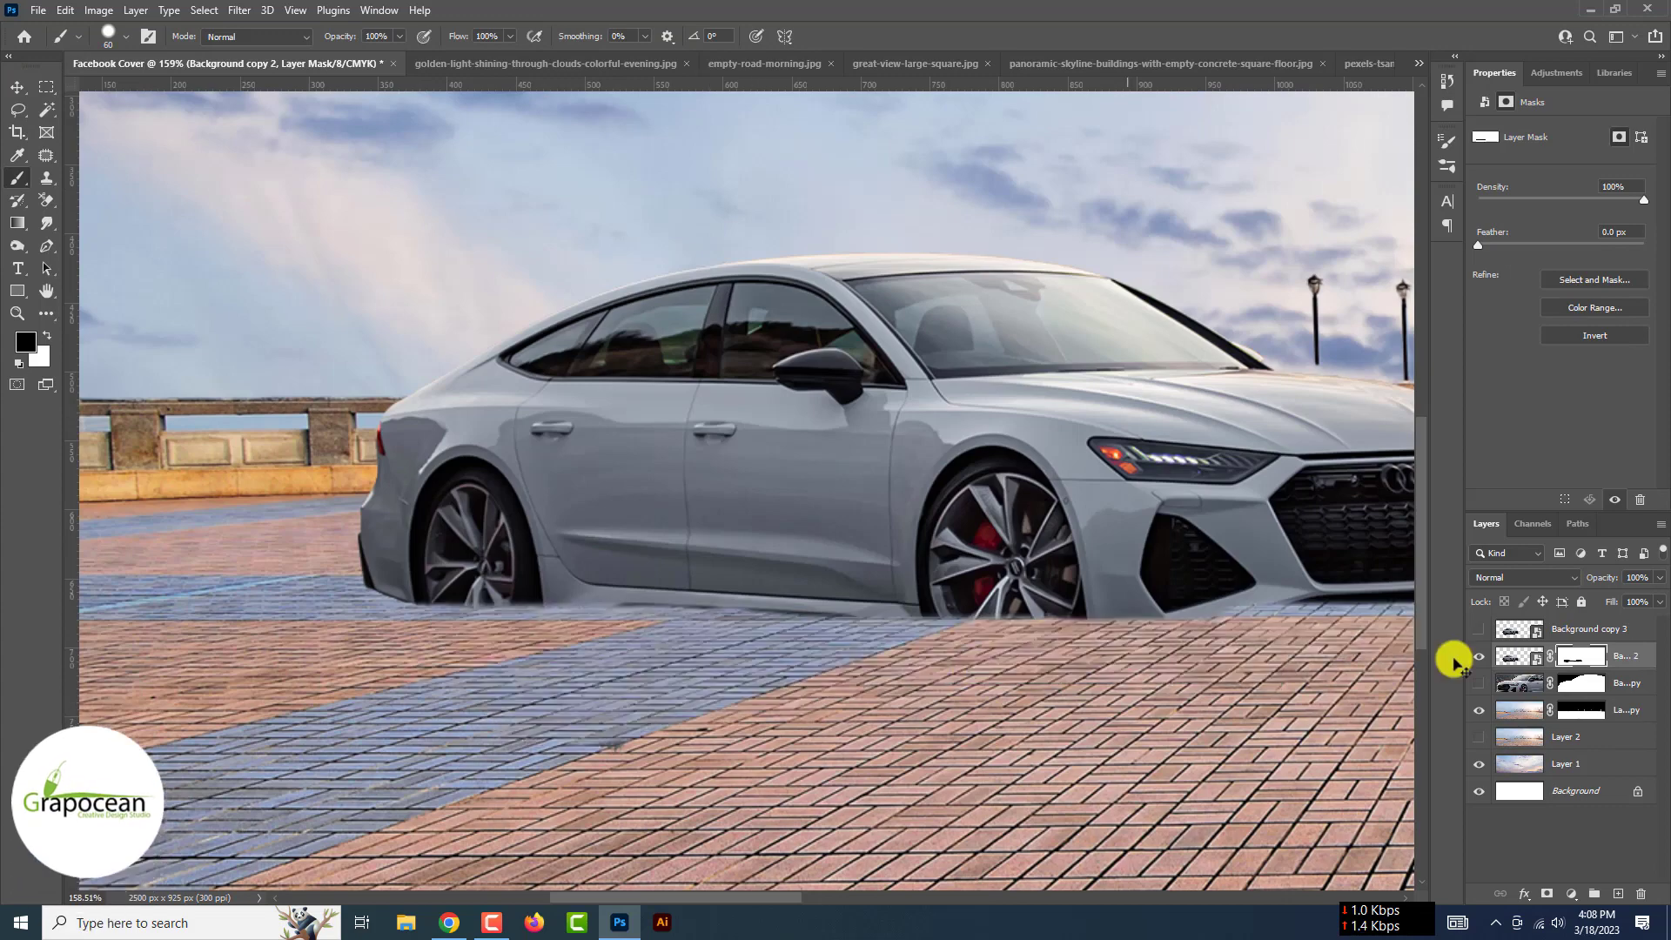
{"action": "right_click", "coordinate": [1582, 656]}
{"action": "left_click", "coordinate": [1567, 664]}
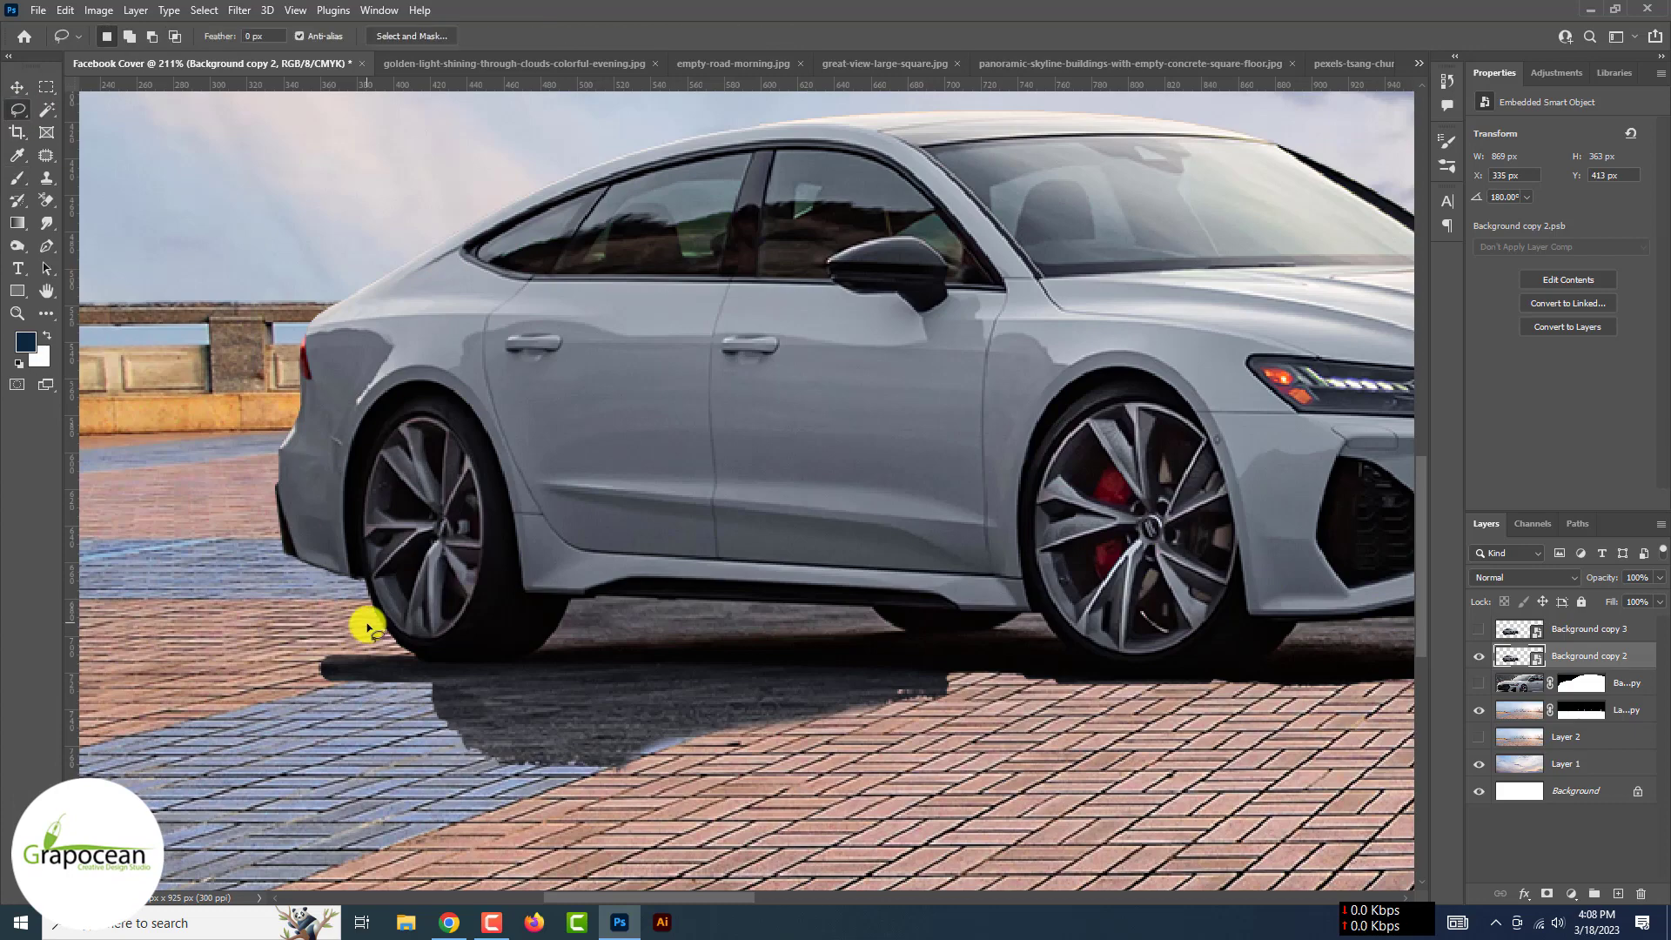
{"action": "left_click_drag", "start_coordinate": [511, 653], "coordinate": [552, 621]}
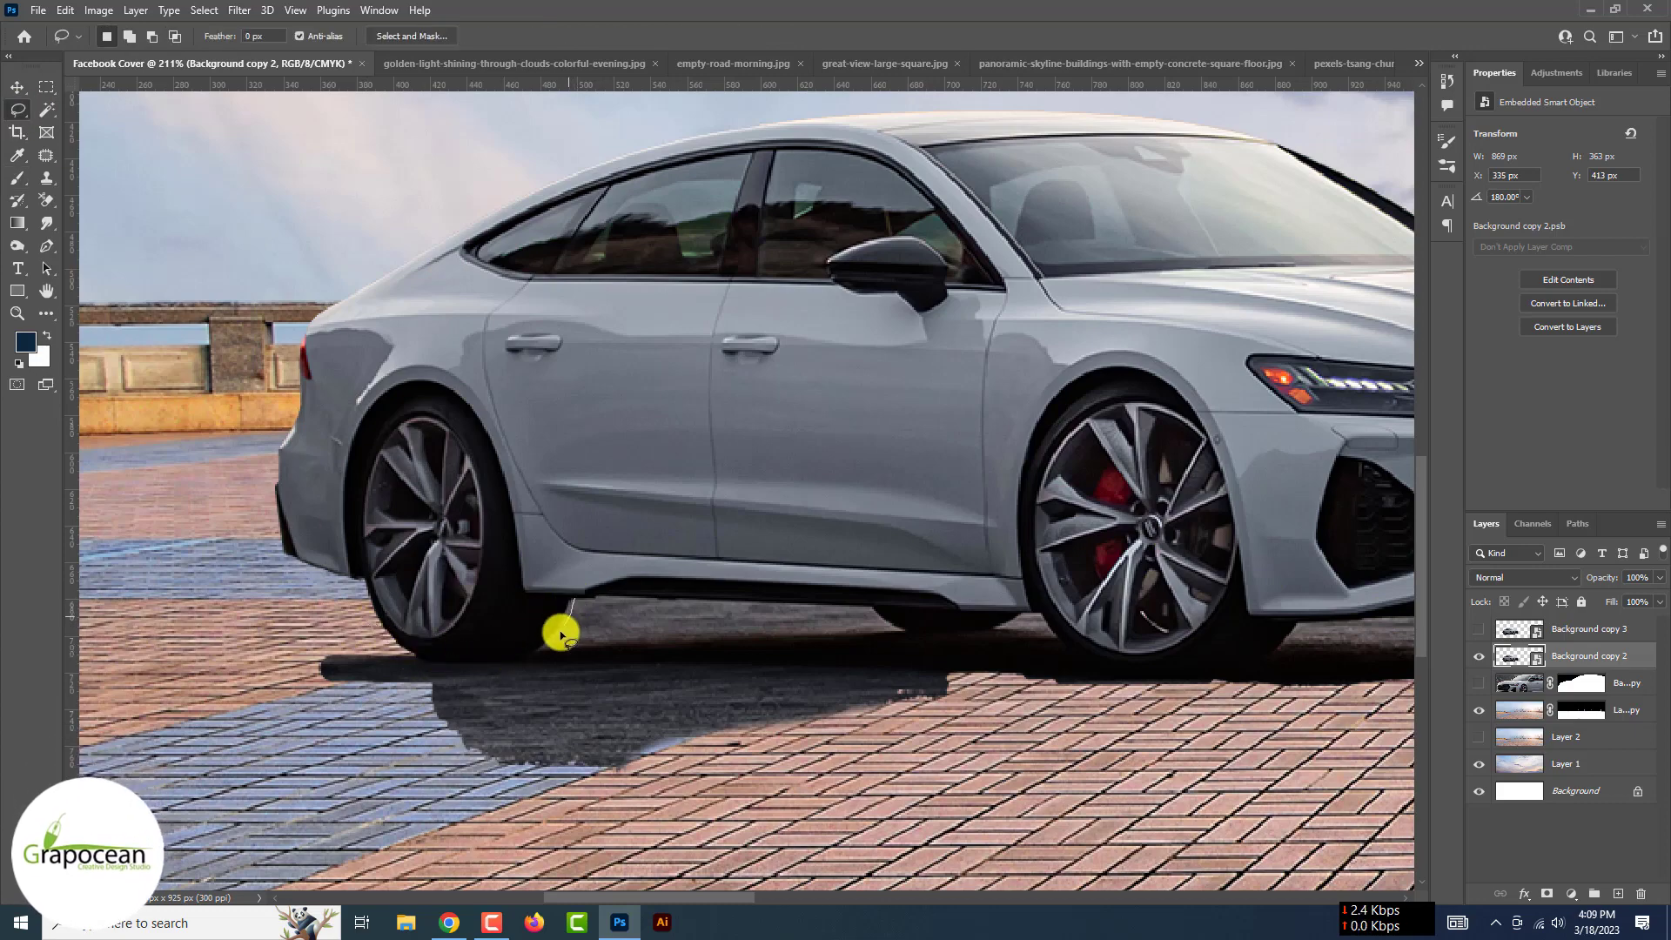
Add a white layer mask to Background copy 2 and set a flattened elliptical 600 px brush
{"action": "scroll", "coordinate": [393, 662], "scroll_direction": "up", "scroll_amount": 1}
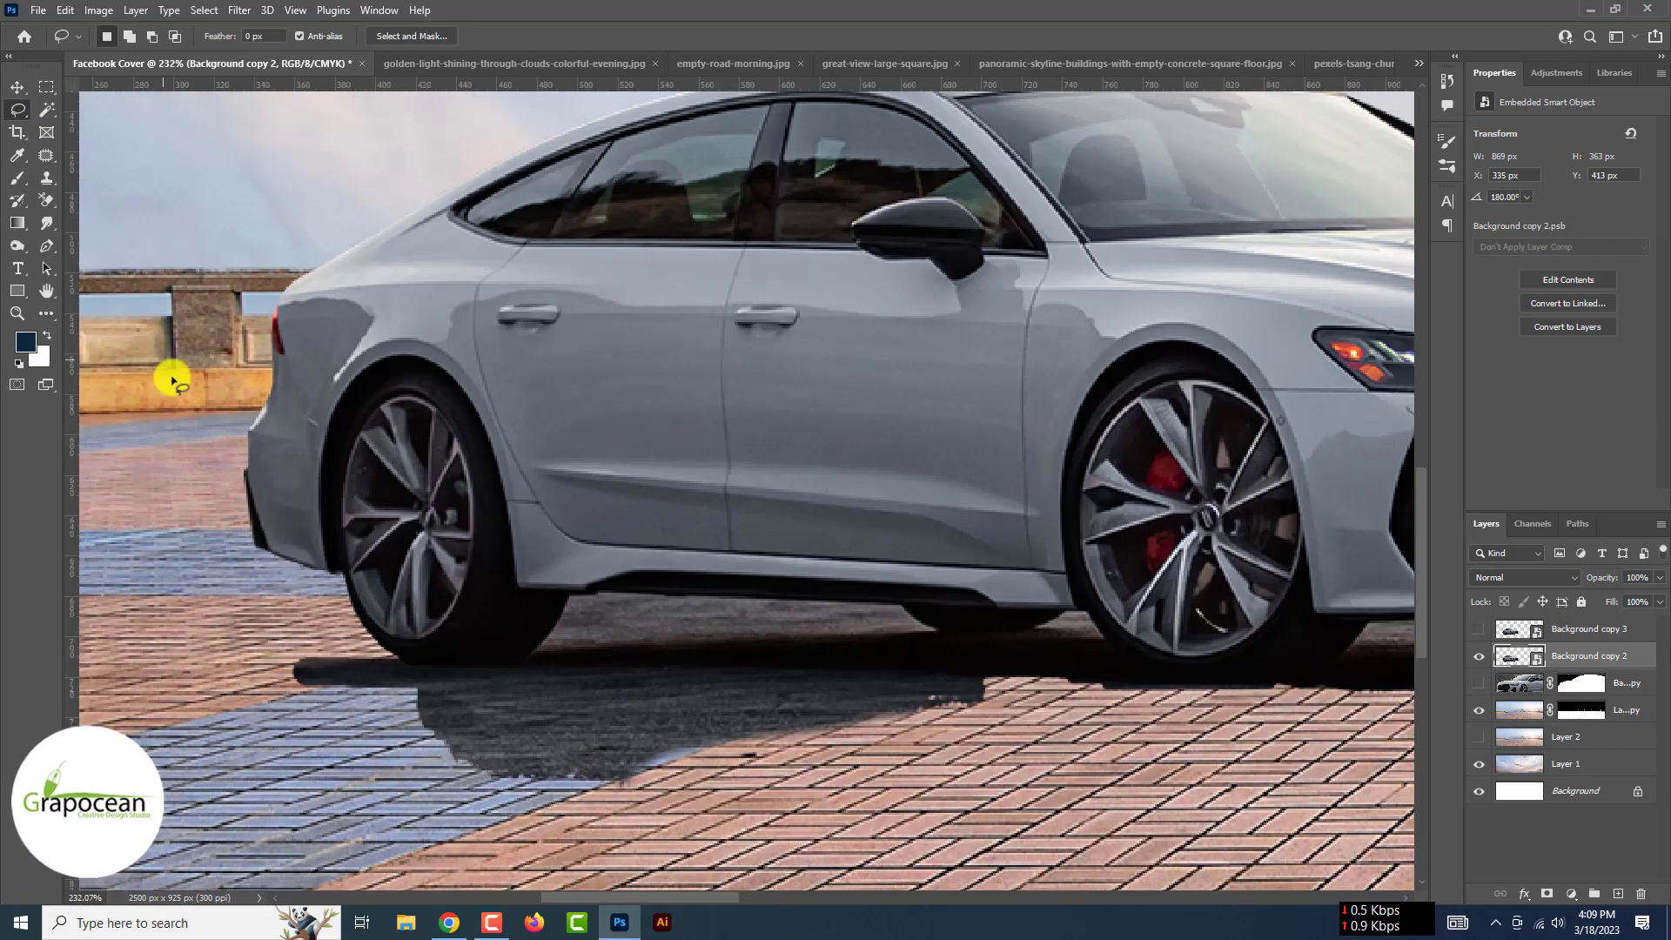
{"action": "right_click", "coordinate": [18, 177]}
{"action": "left_click", "coordinate": [83, 197]}
{"action": "left_click", "coordinate": [1538, 888]}
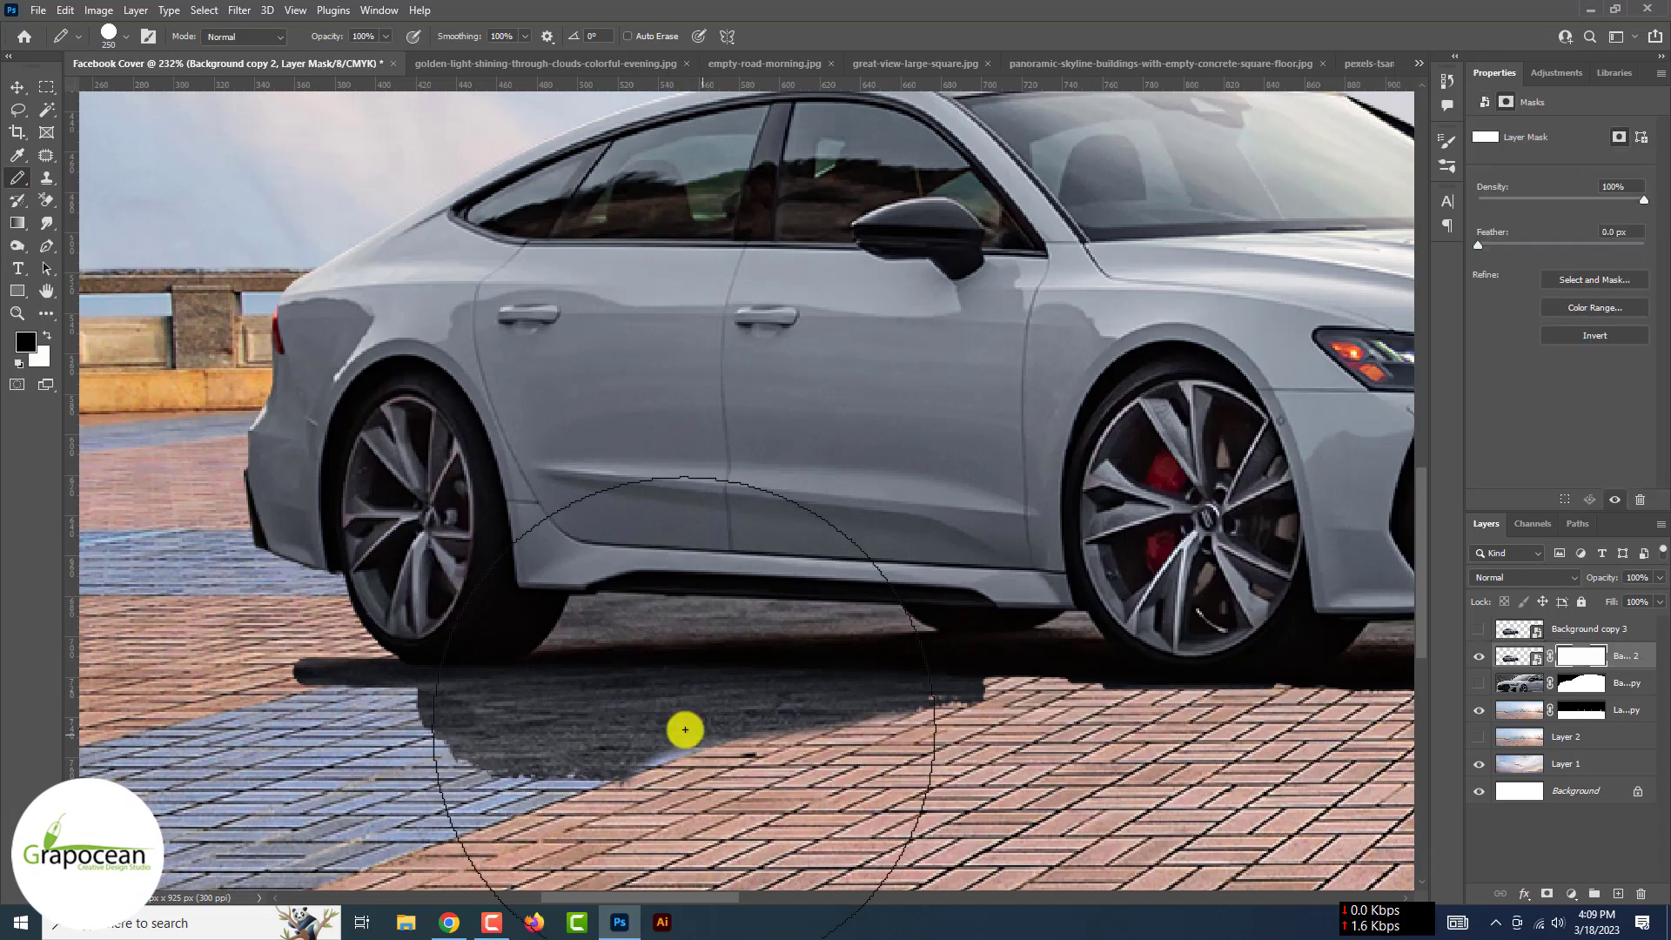
{"action": "right_click", "coordinate": [685, 729]}
{"action": "left_click_drag", "start_coordinate": [734, 347], "coordinate": [708, 410]}
{"action": "key", "text": "Return"}
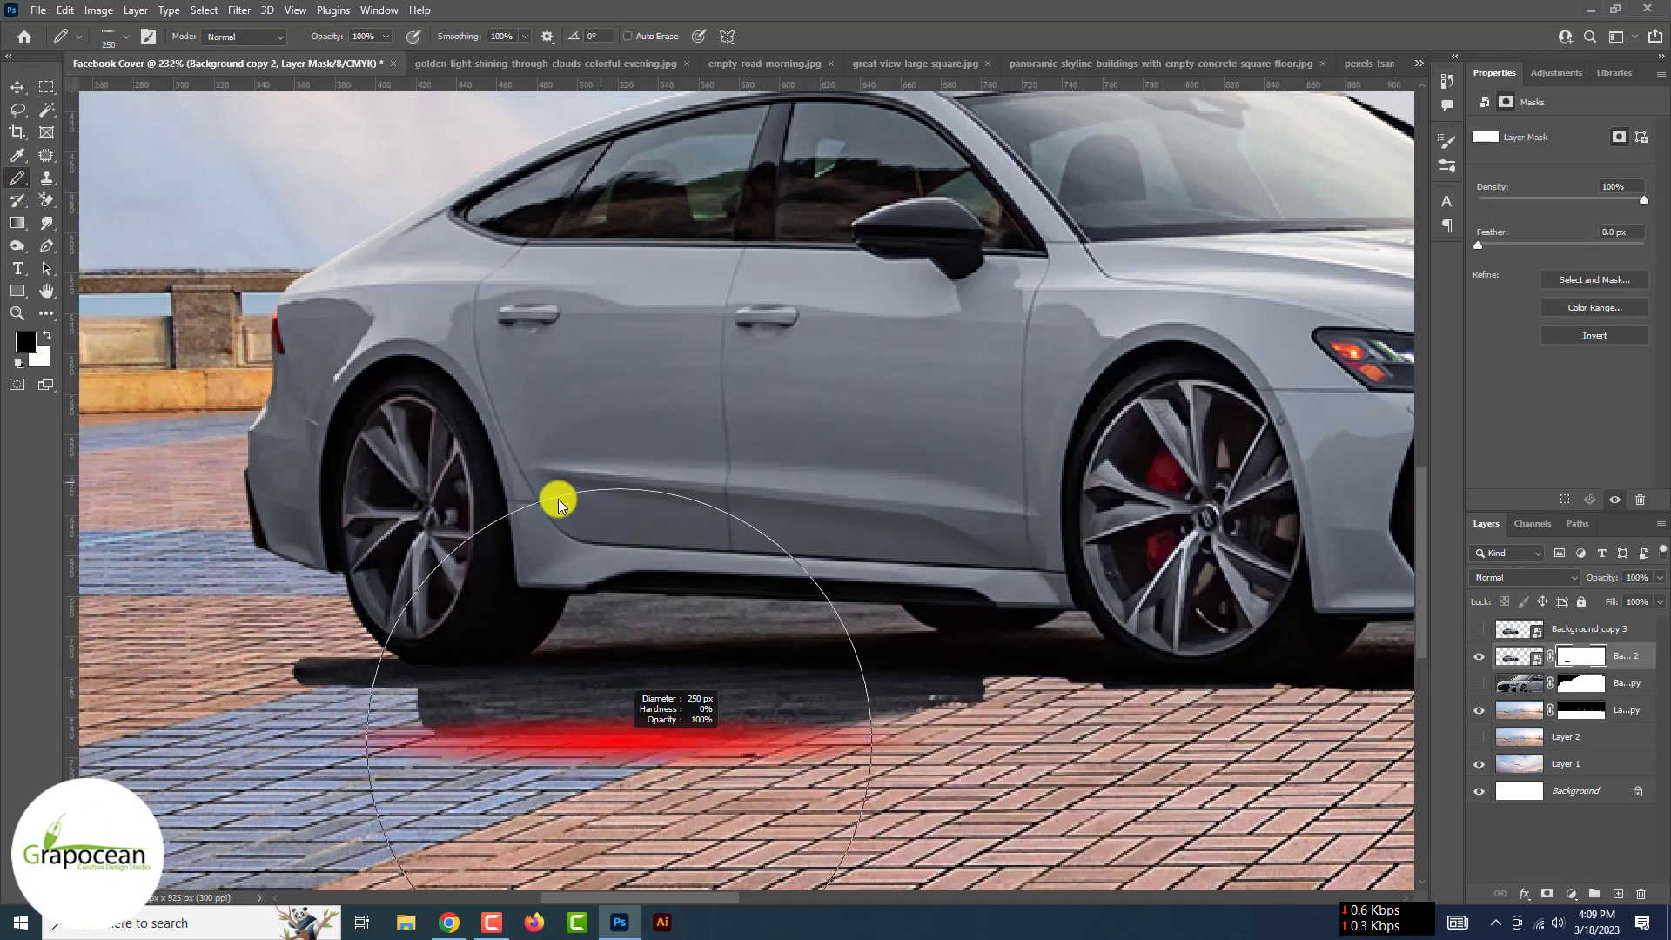
{"action": "left_click_drag", "start_coordinate": [615, 725], "coordinate": [626, 693]}
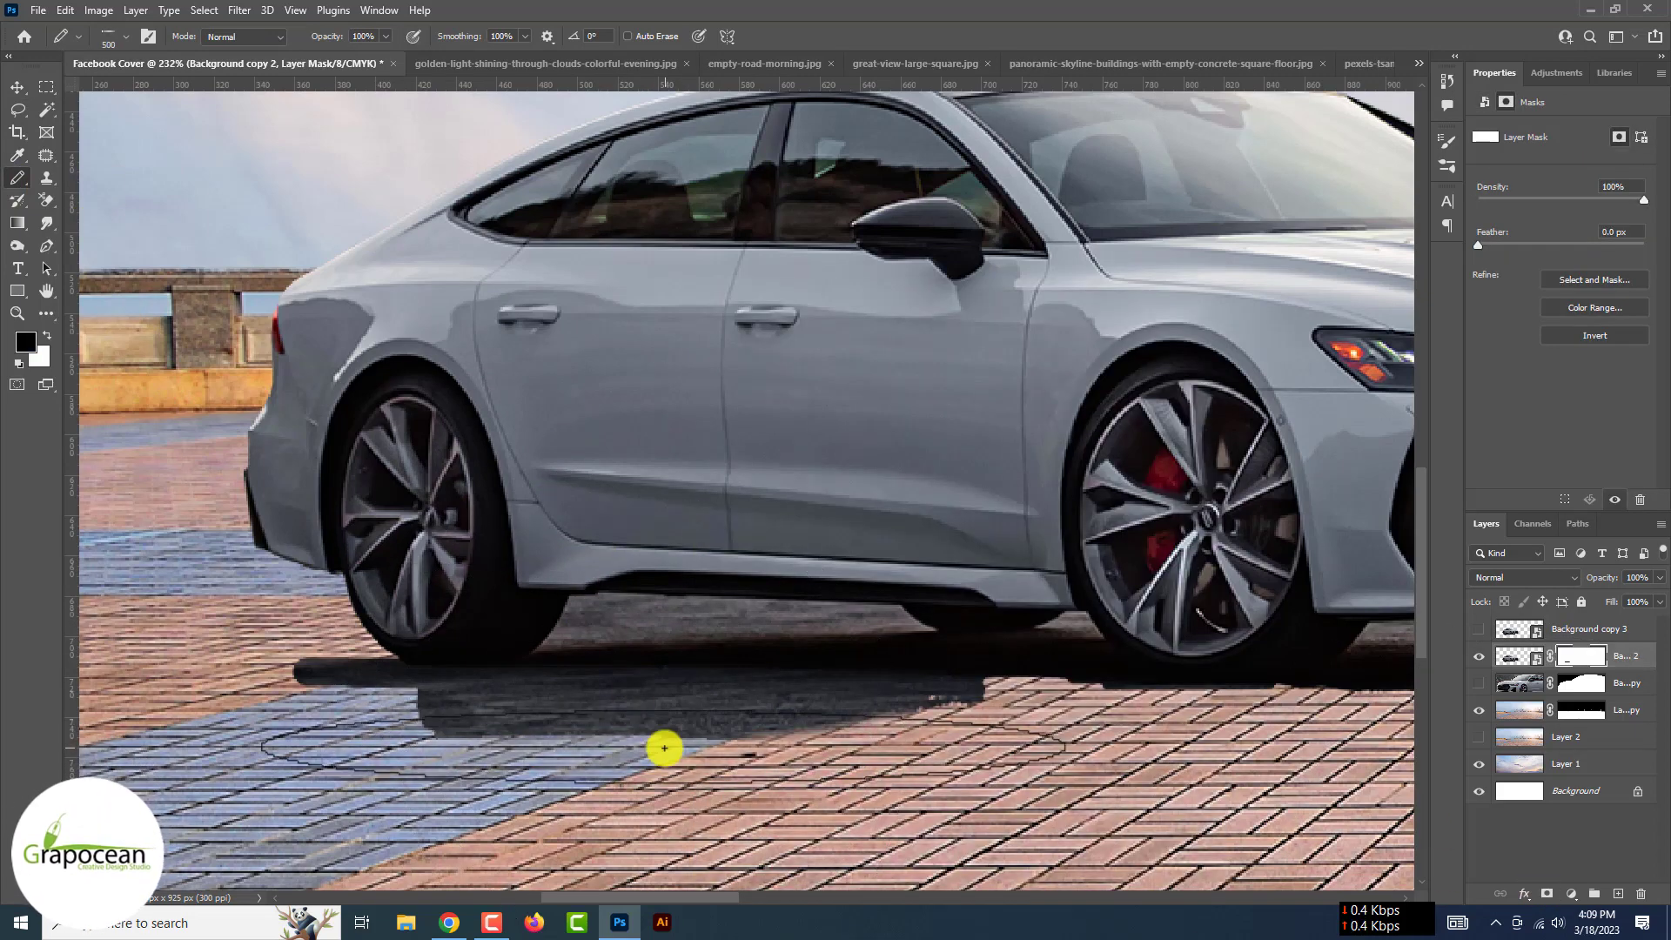
{"action": "key", "text": "bracketright"}
Paint black on the reflection mask to hide the dark shadow across the pavement
{"action": "left_click", "coordinate": [89, 177]}
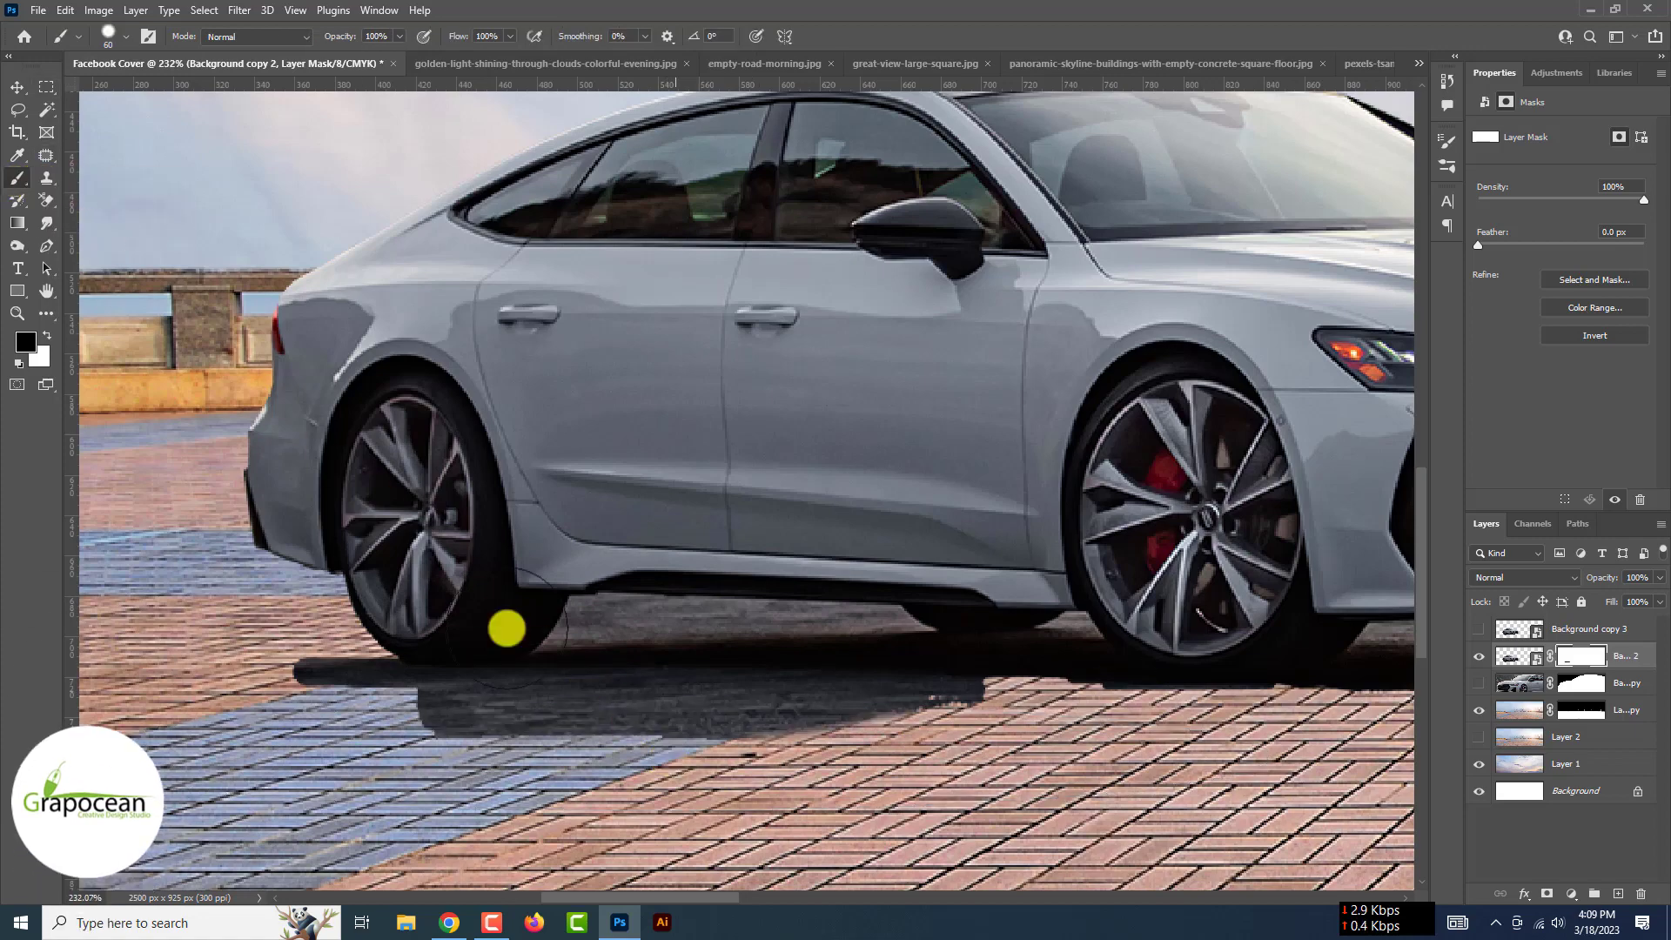
{"action": "right_click", "coordinate": [637, 522]}
{"action": "left_click", "coordinate": [576, 554]}
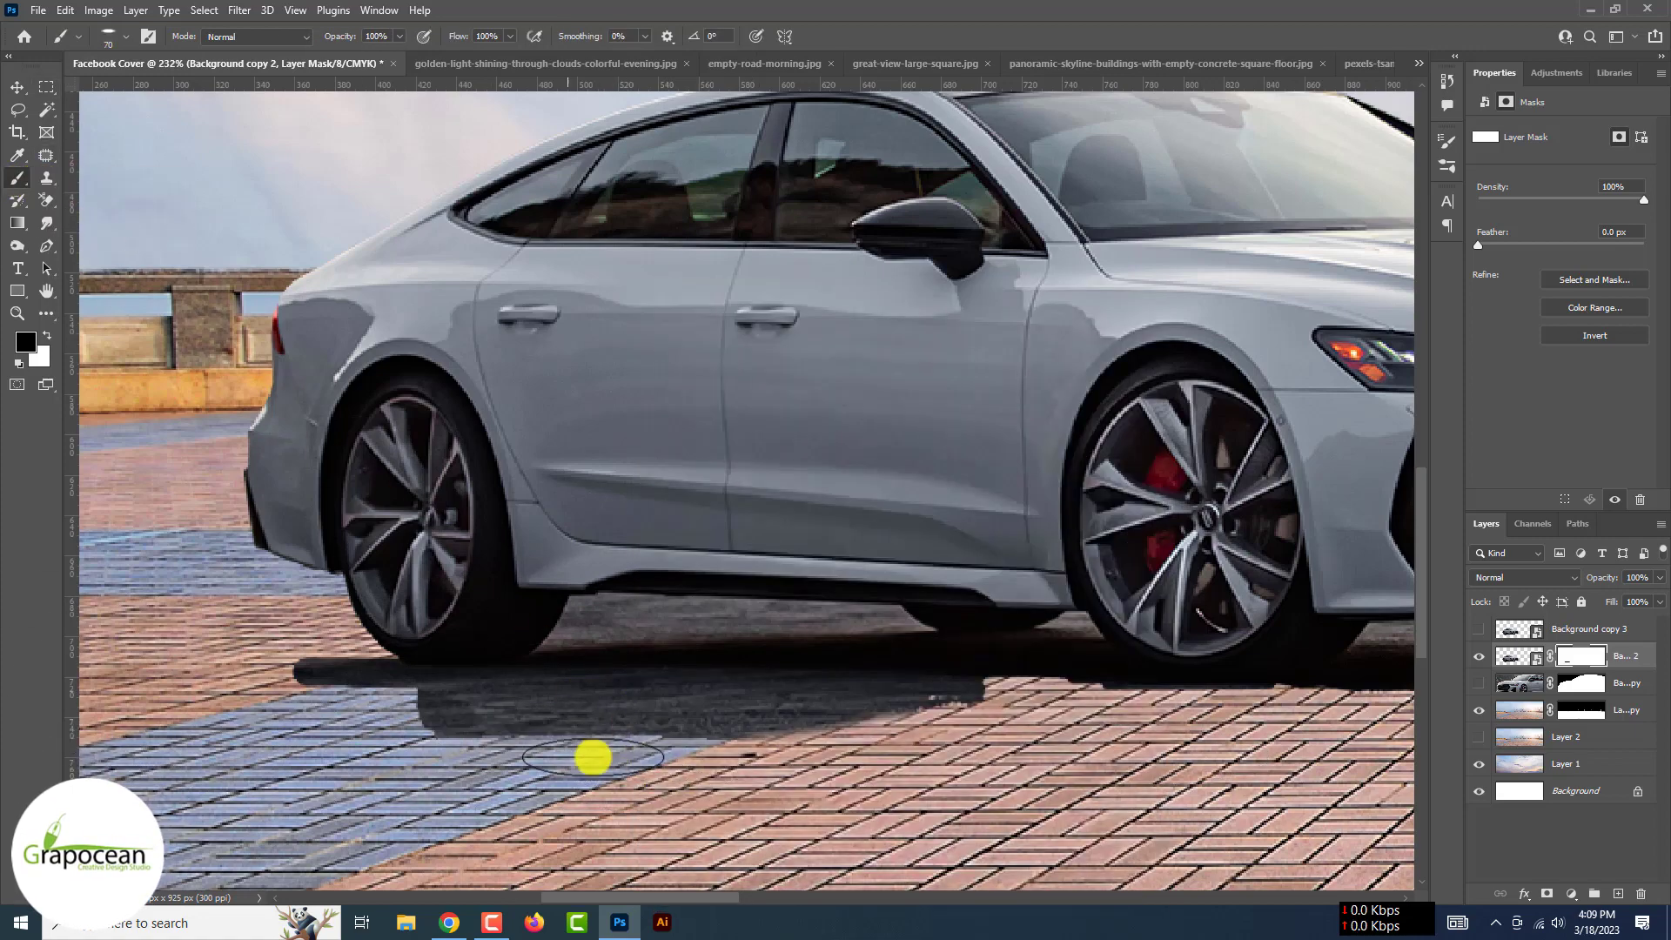
{"action": "left_click_drag", "start_coordinate": [521, 730], "coordinate": [858, 730]}
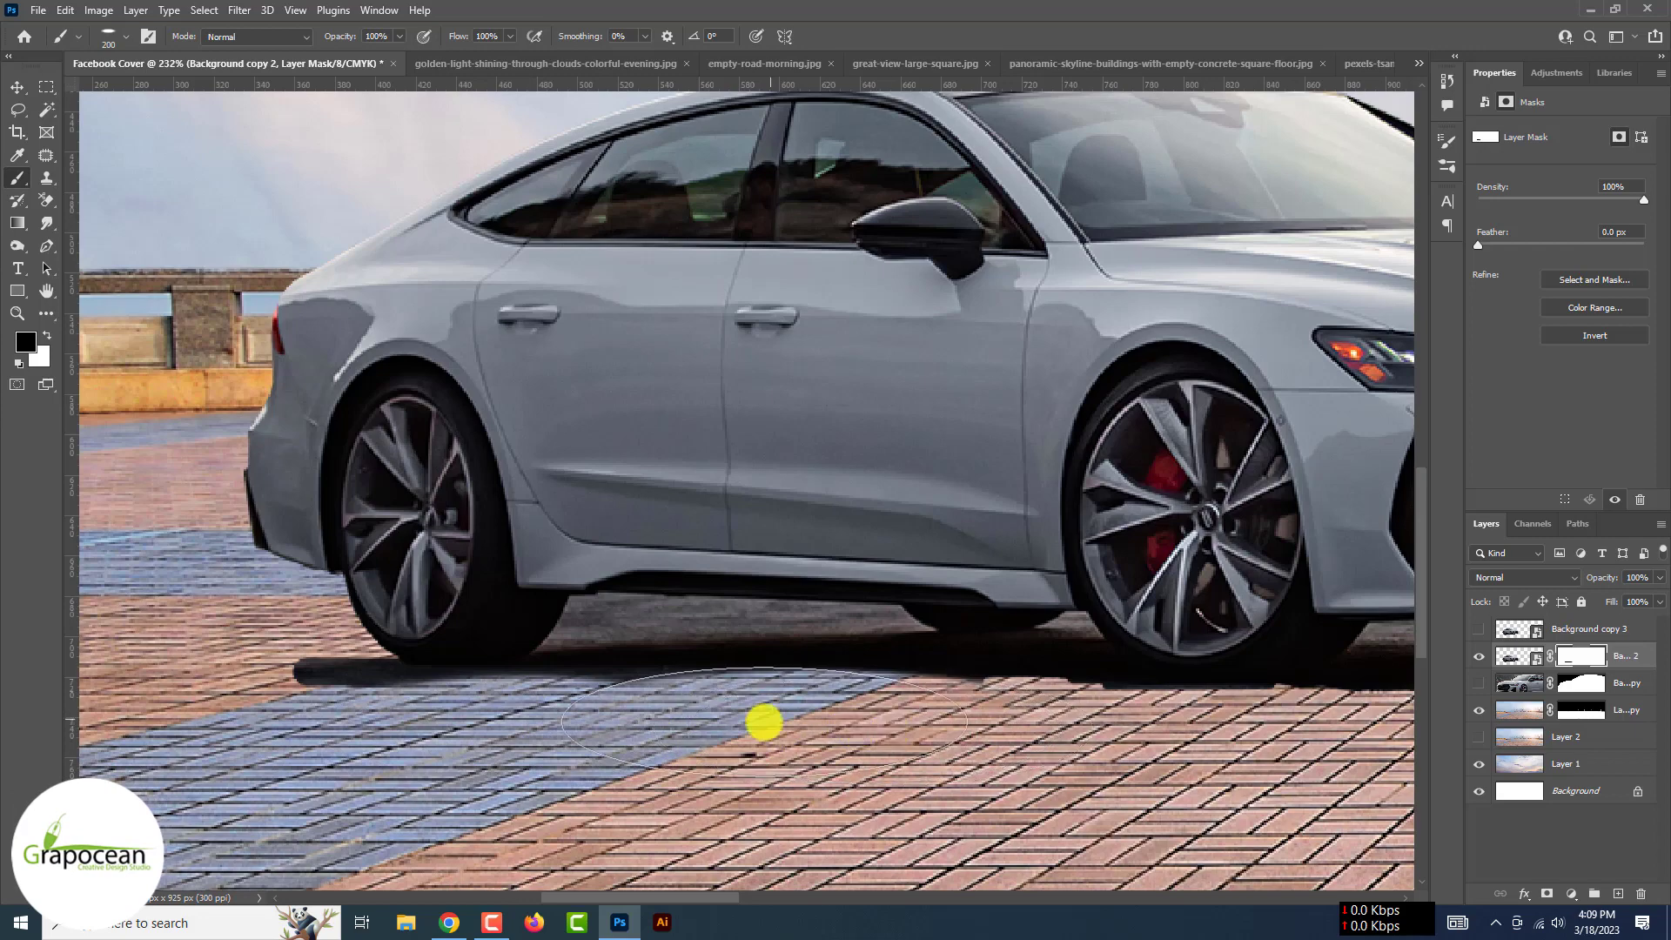
{"action": "left_click_drag", "start_coordinate": [487, 744], "coordinate": [985, 736]}
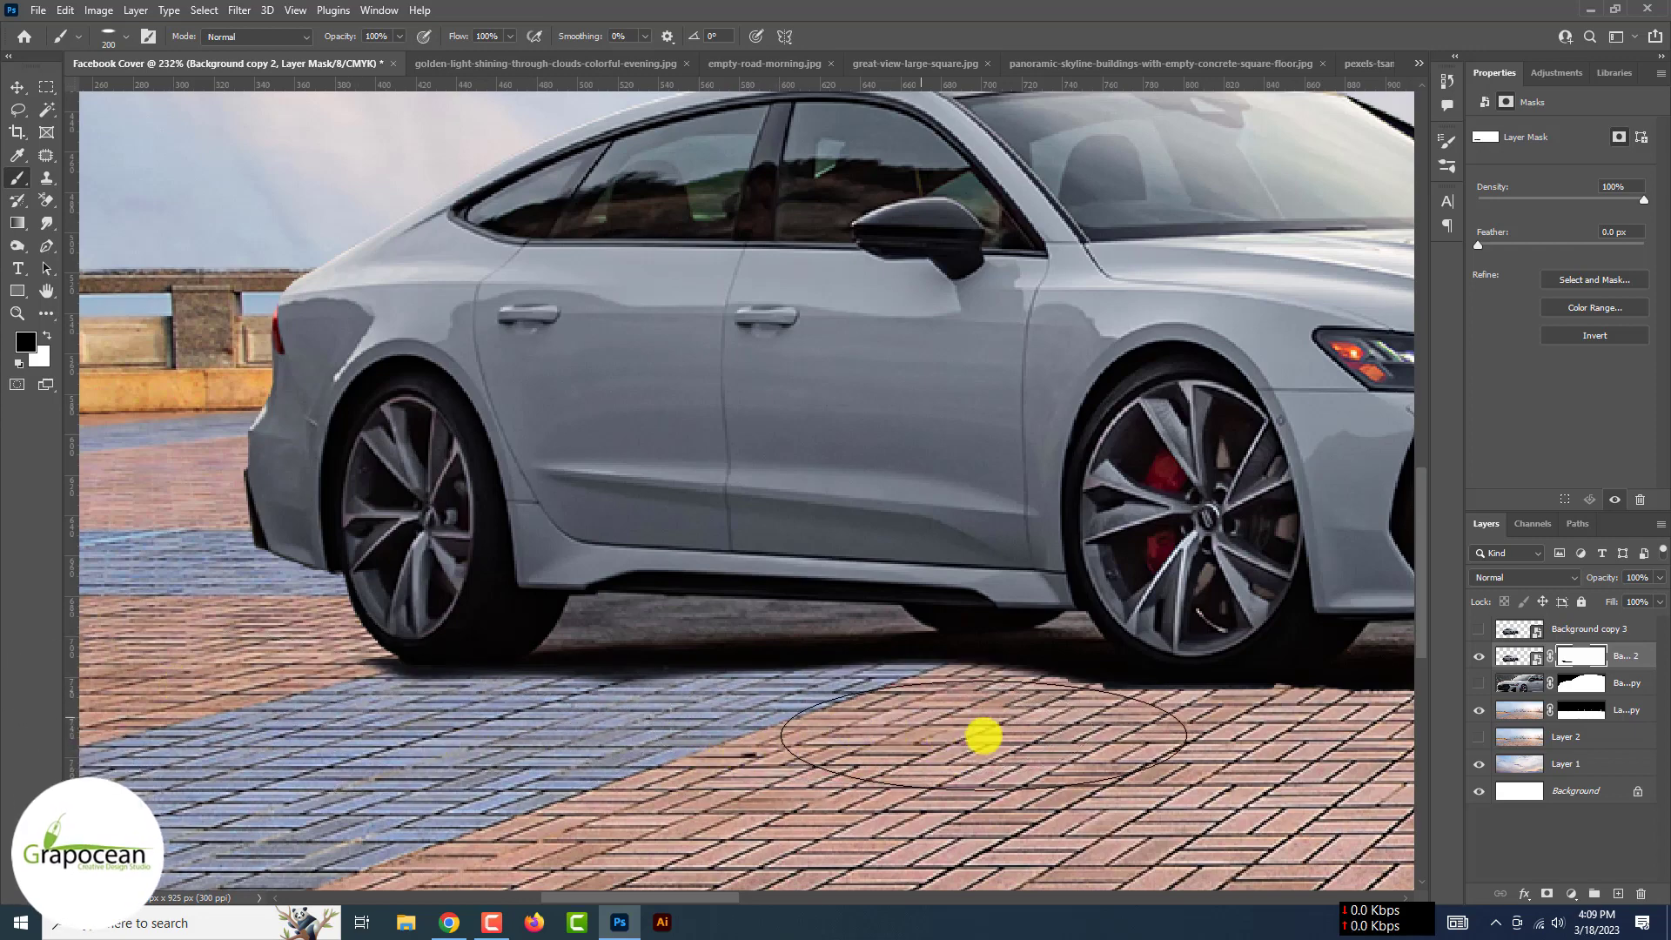
{"action": "scroll", "coordinate": [1049, 733], "scroll_direction": "right", "scroll_amount": 10}
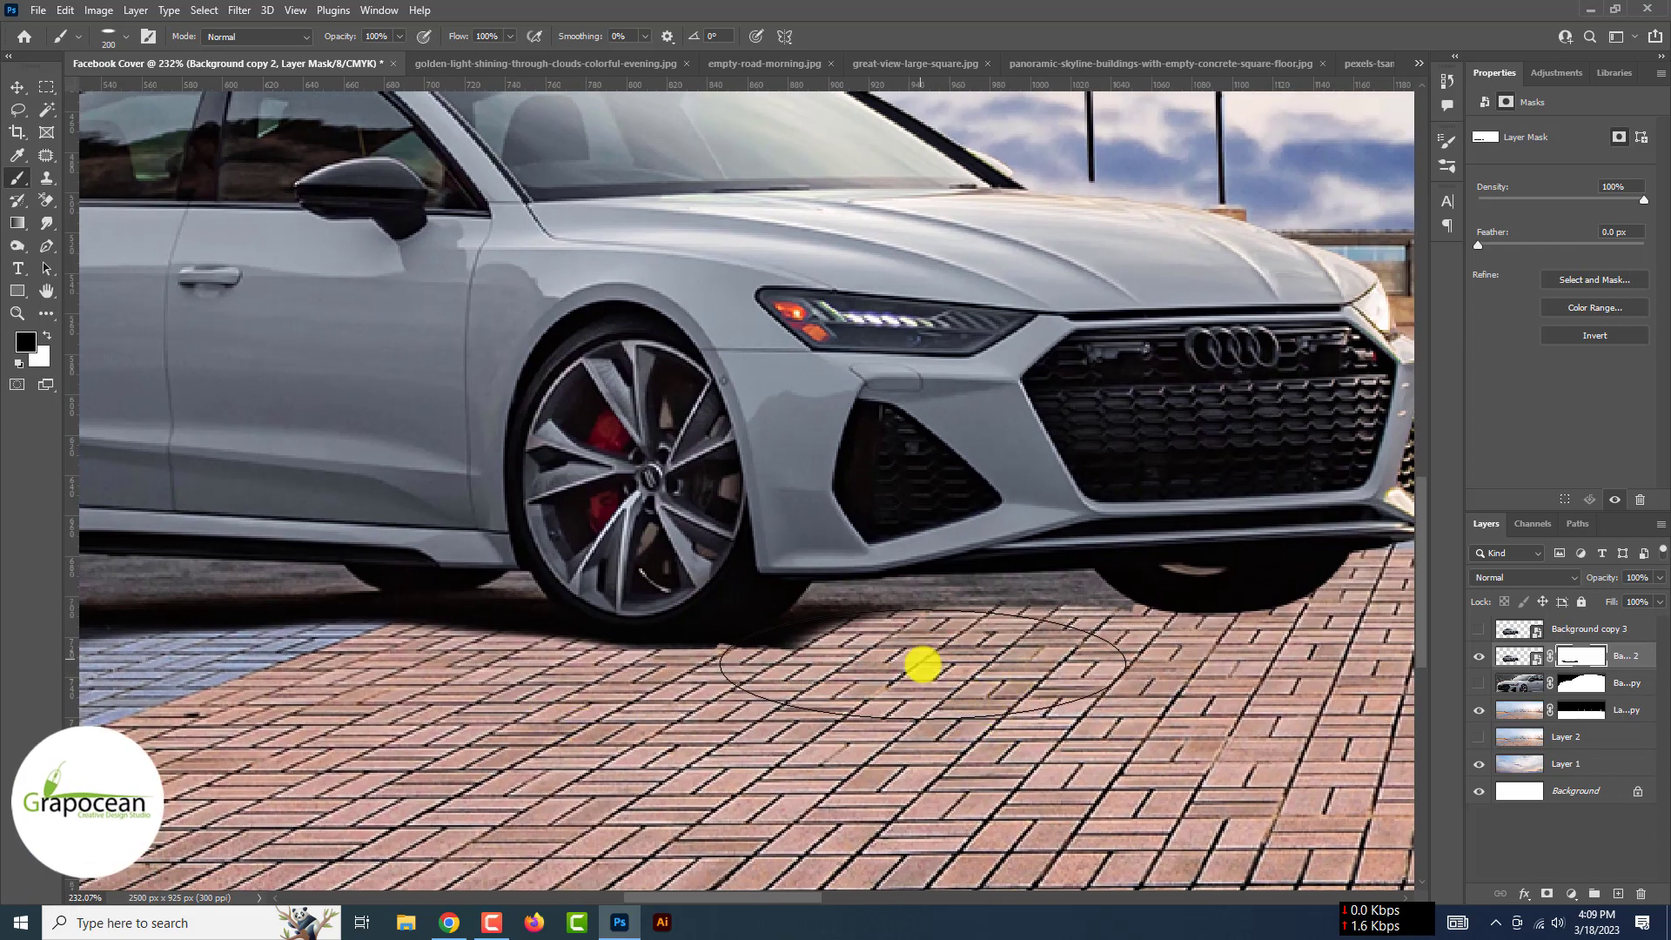
{"action": "left_click_drag", "start_coordinate": [976, 728], "coordinate": [734, 697]}
{"action": "left_click_drag", "start_coordinate": [855, 710], "coordinate": [943, 671]}
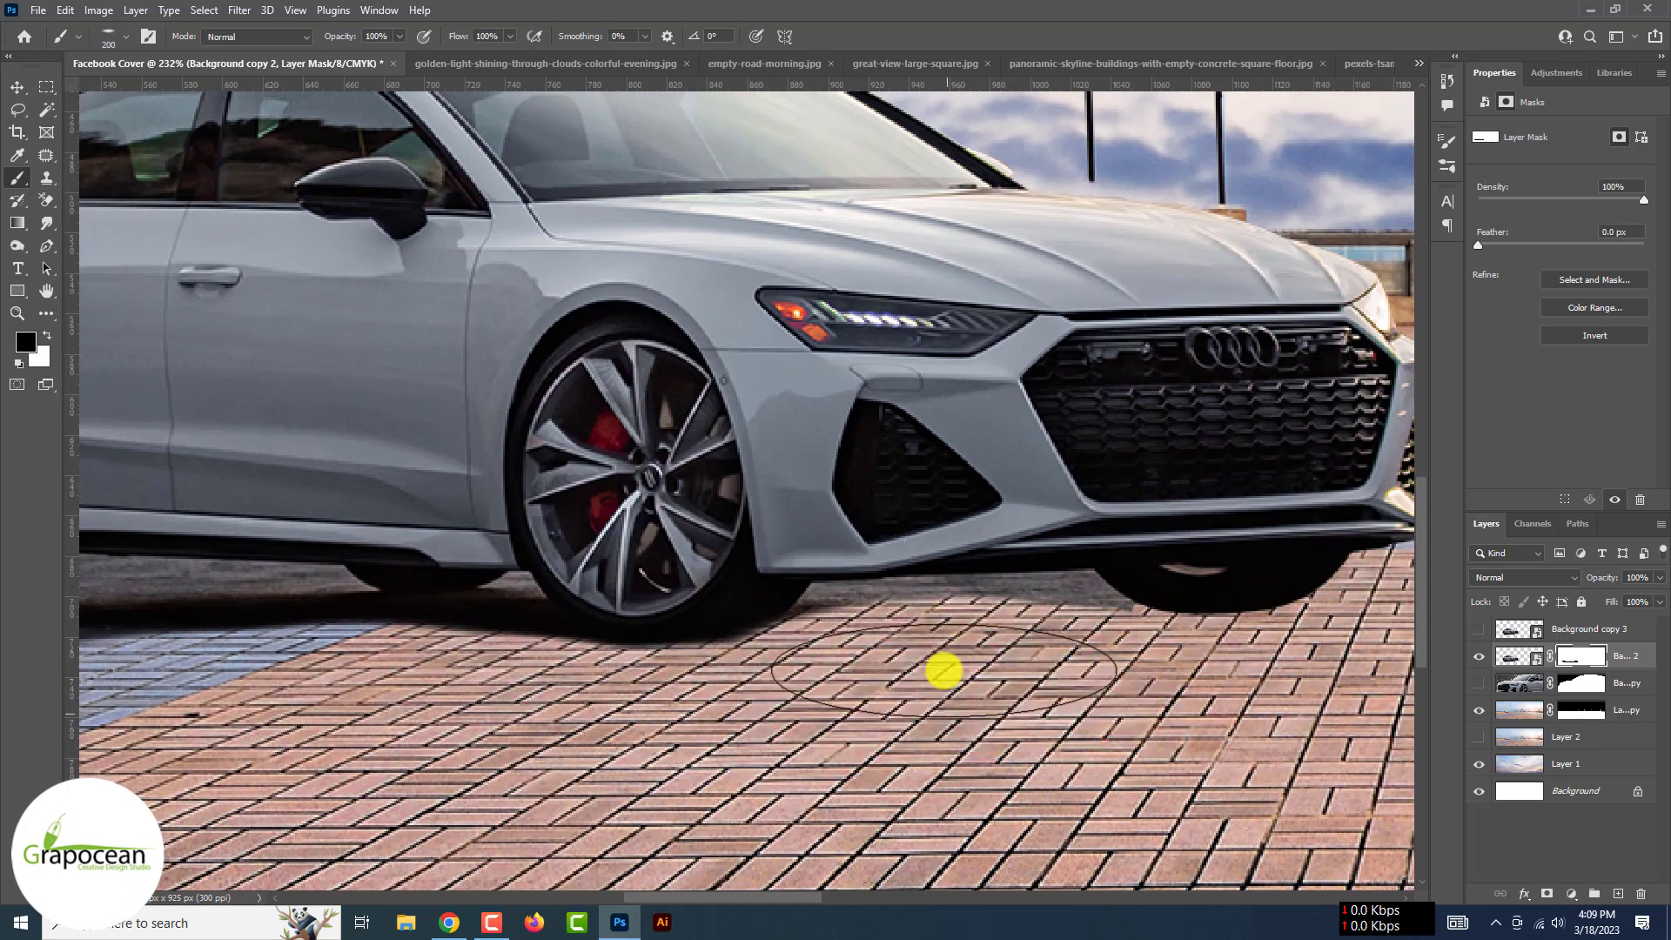
Restore the shadow under the front bumper in white, then hide it again under the side skirt
{"action": "key", "text": "x"}
{"action": "left_click_drag", "start_coordinate": [1001, 597], "coordinate": [990, 590]}
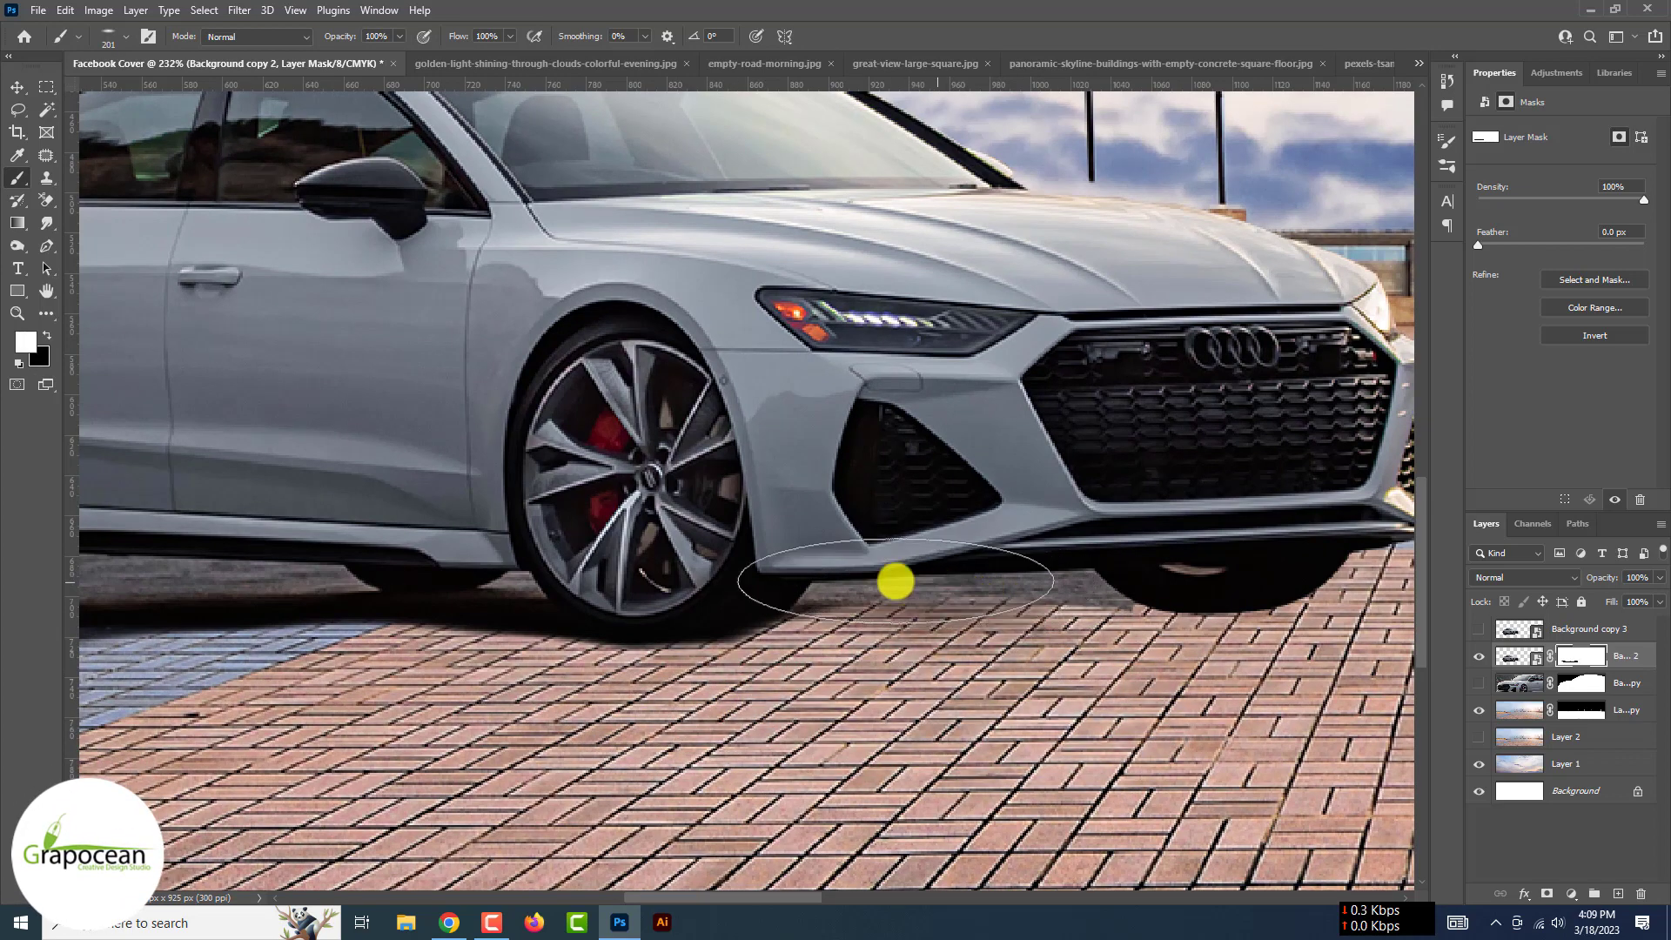
{"action": "left_click_drag", "start_coordinate": [816, 574], "coordinate": [910, 586]}
{"action": "left_click_drag", "start_coordinate": [447, 600], "coordinate": [671, 638]}
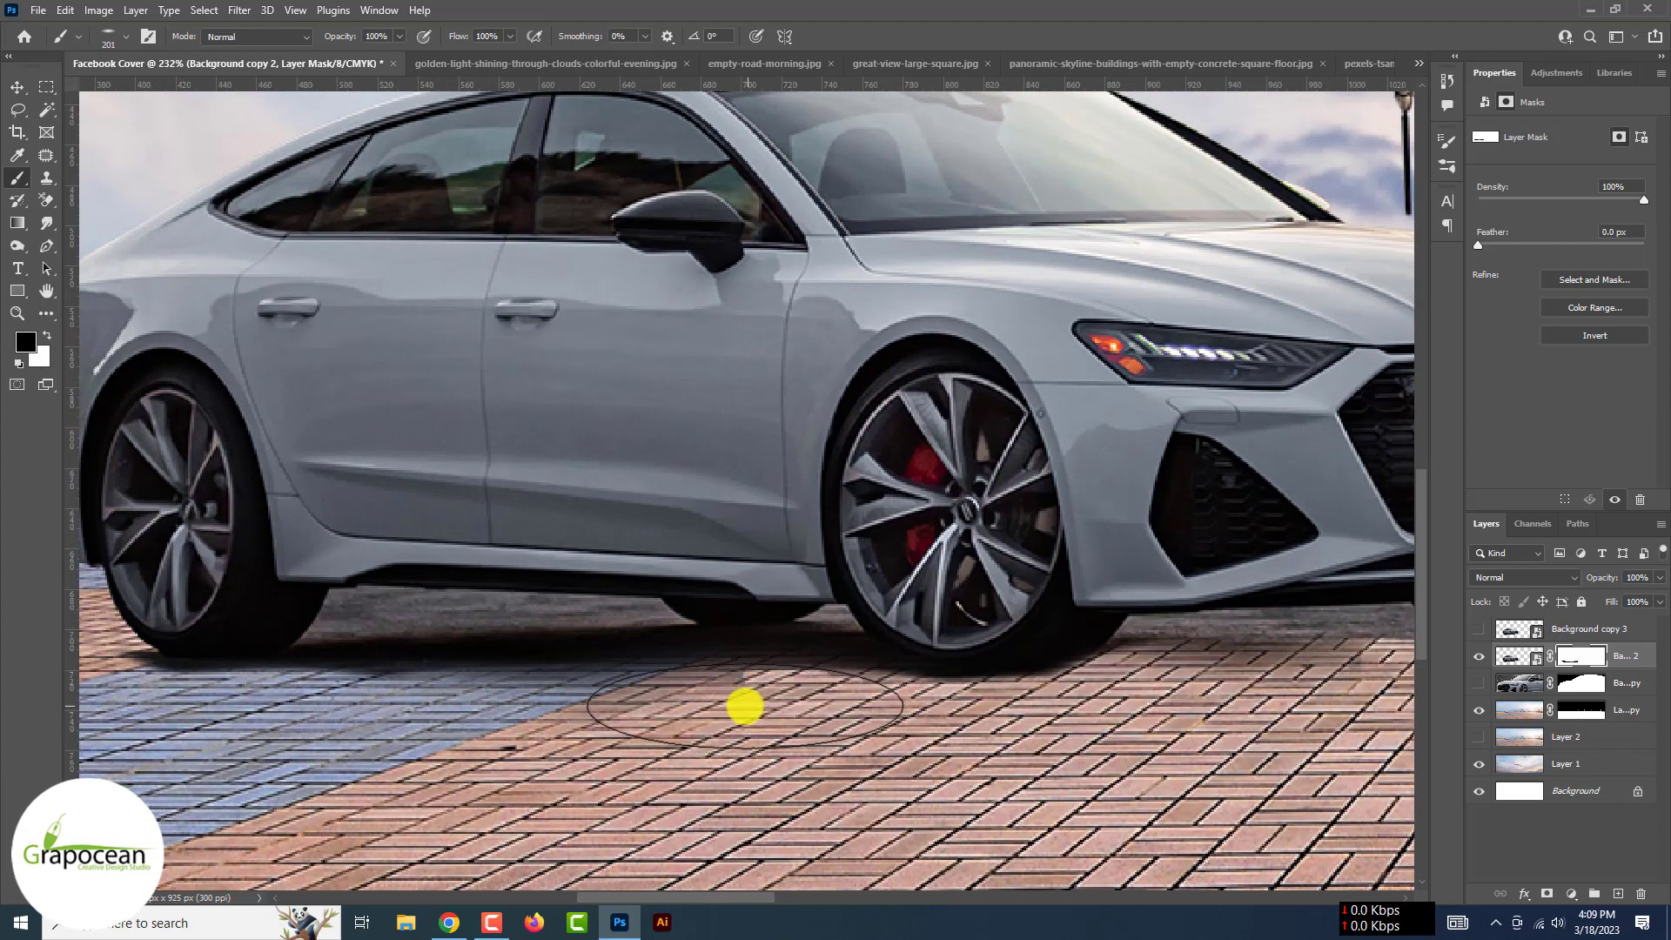
{"action": "left_click_drag", "start_coordinate": [749, 711], "coordinate": [776, 728]}
{"action": "scroll", "coordinate": [776, 728], "scroll_direction": "down", "scroll_amount": 10}
{"action": "scroll", "coordinate": [775, 727], "scroll_direction": "up", "scroll_amount": 10}
{"action": "key", "text": "x"}
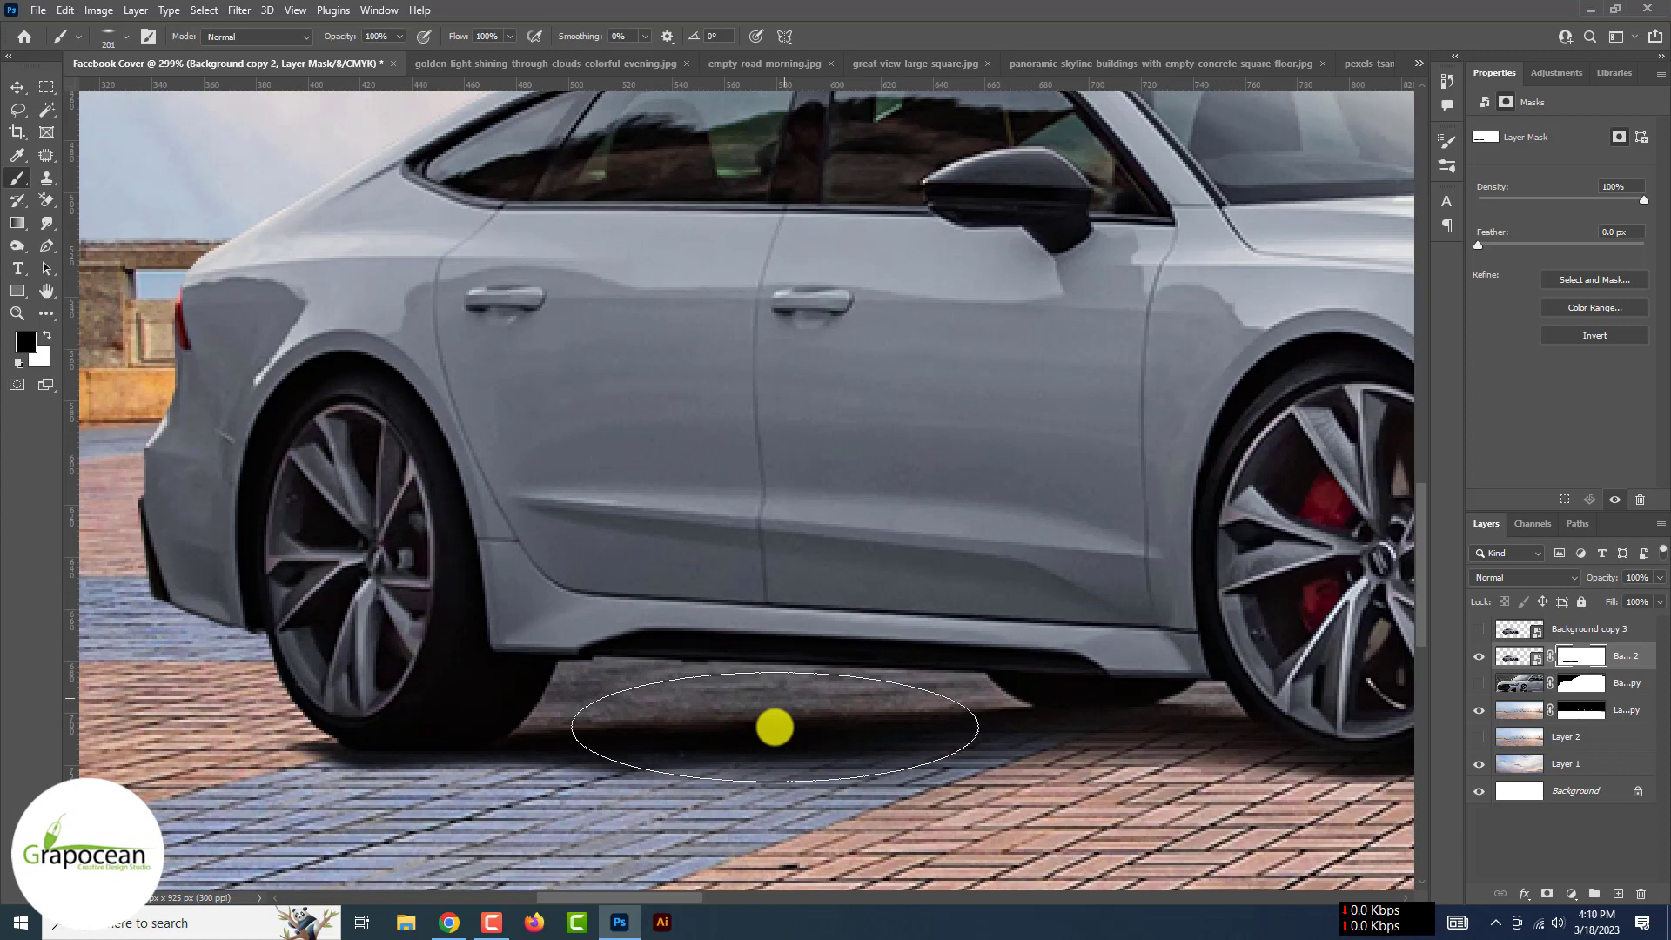
{"action": "left_click_drag", "start_coordinate": [697, 703], "coordinate": [912, 699]}
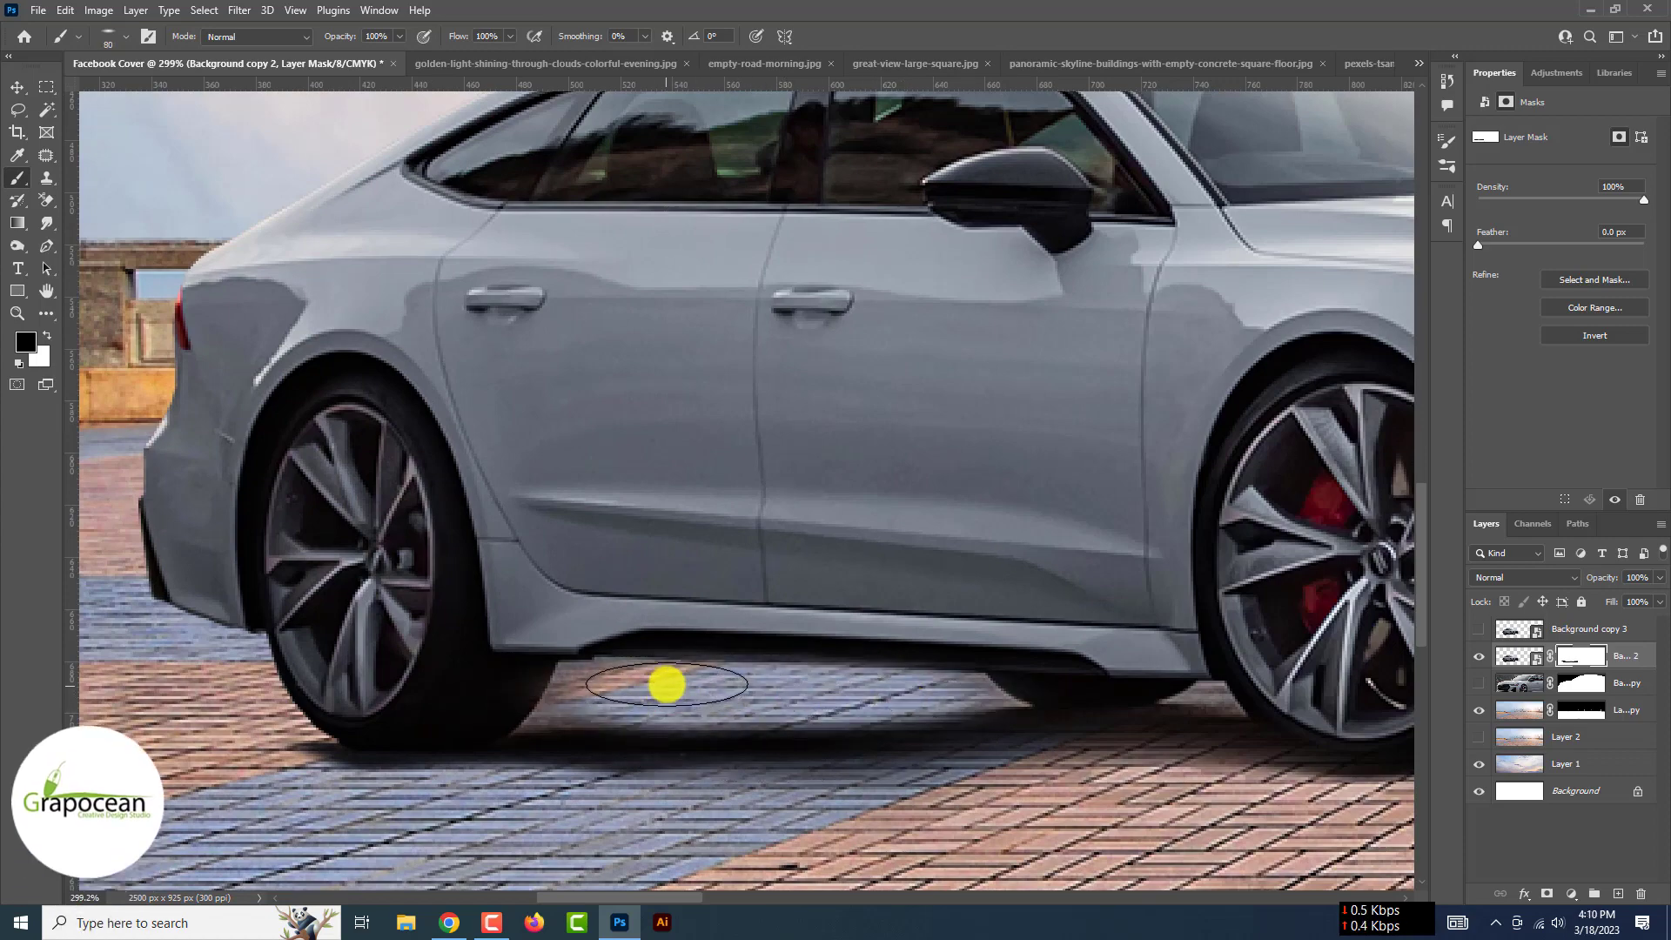
{"action": "scroll", "coordinate": [667, 697], "scroll_direction": "down", "scroll_amount": 10}
{"action": "scroll", "coordinate": [666, 696], "scroll_direction": "up", "scroll_amount": 12}
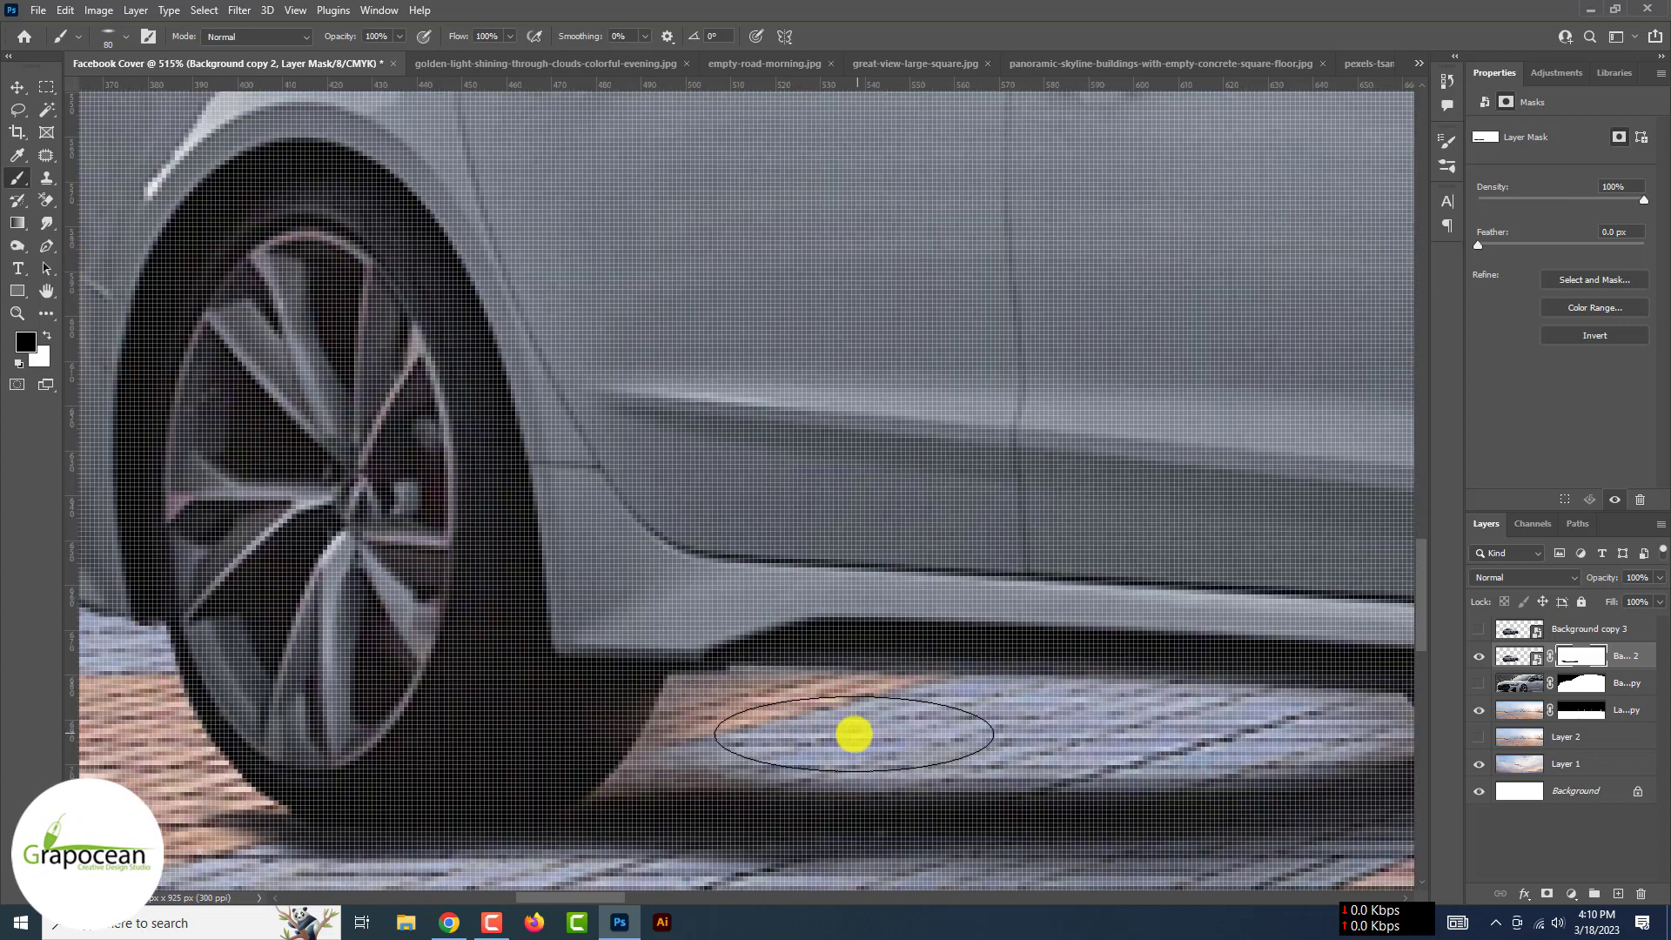
Refine the reflection's lower-left edge with a 10 px brush
{"action": "left_click", "coordinate": [126, 37]}
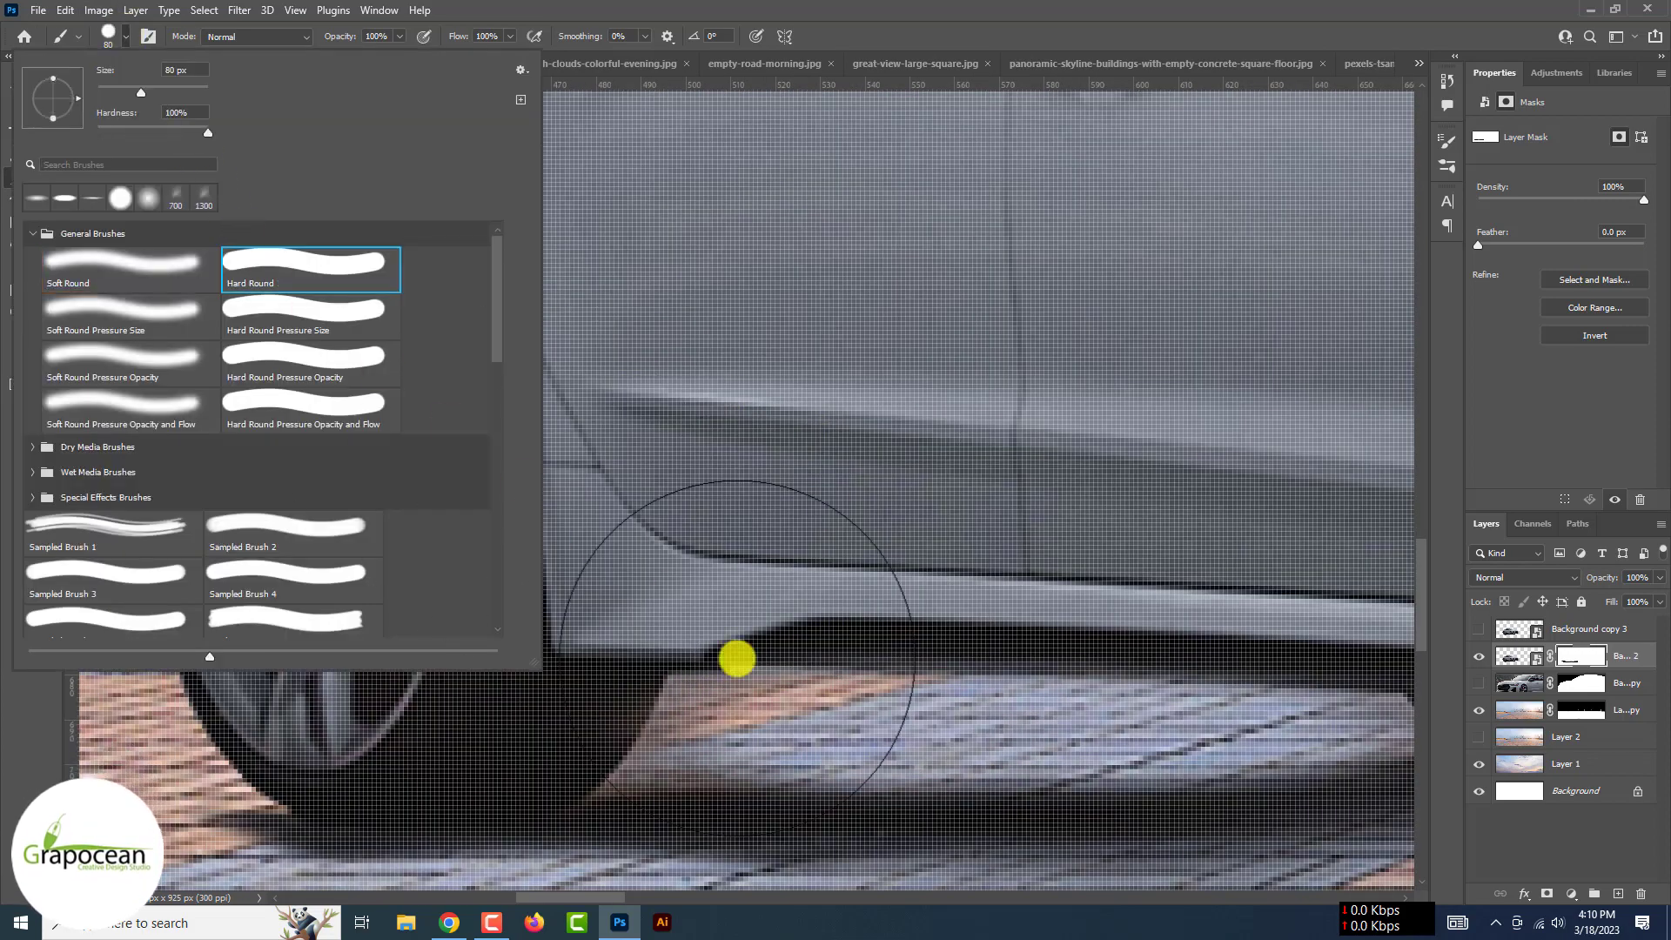
{"action": "left_click", "coordinate": [737, 658]}
{"action": "key", "text": "bracketleft"}
{"action": "key", "text": "bracketleft"}
{"action": "key", "text": "bracketleft"}
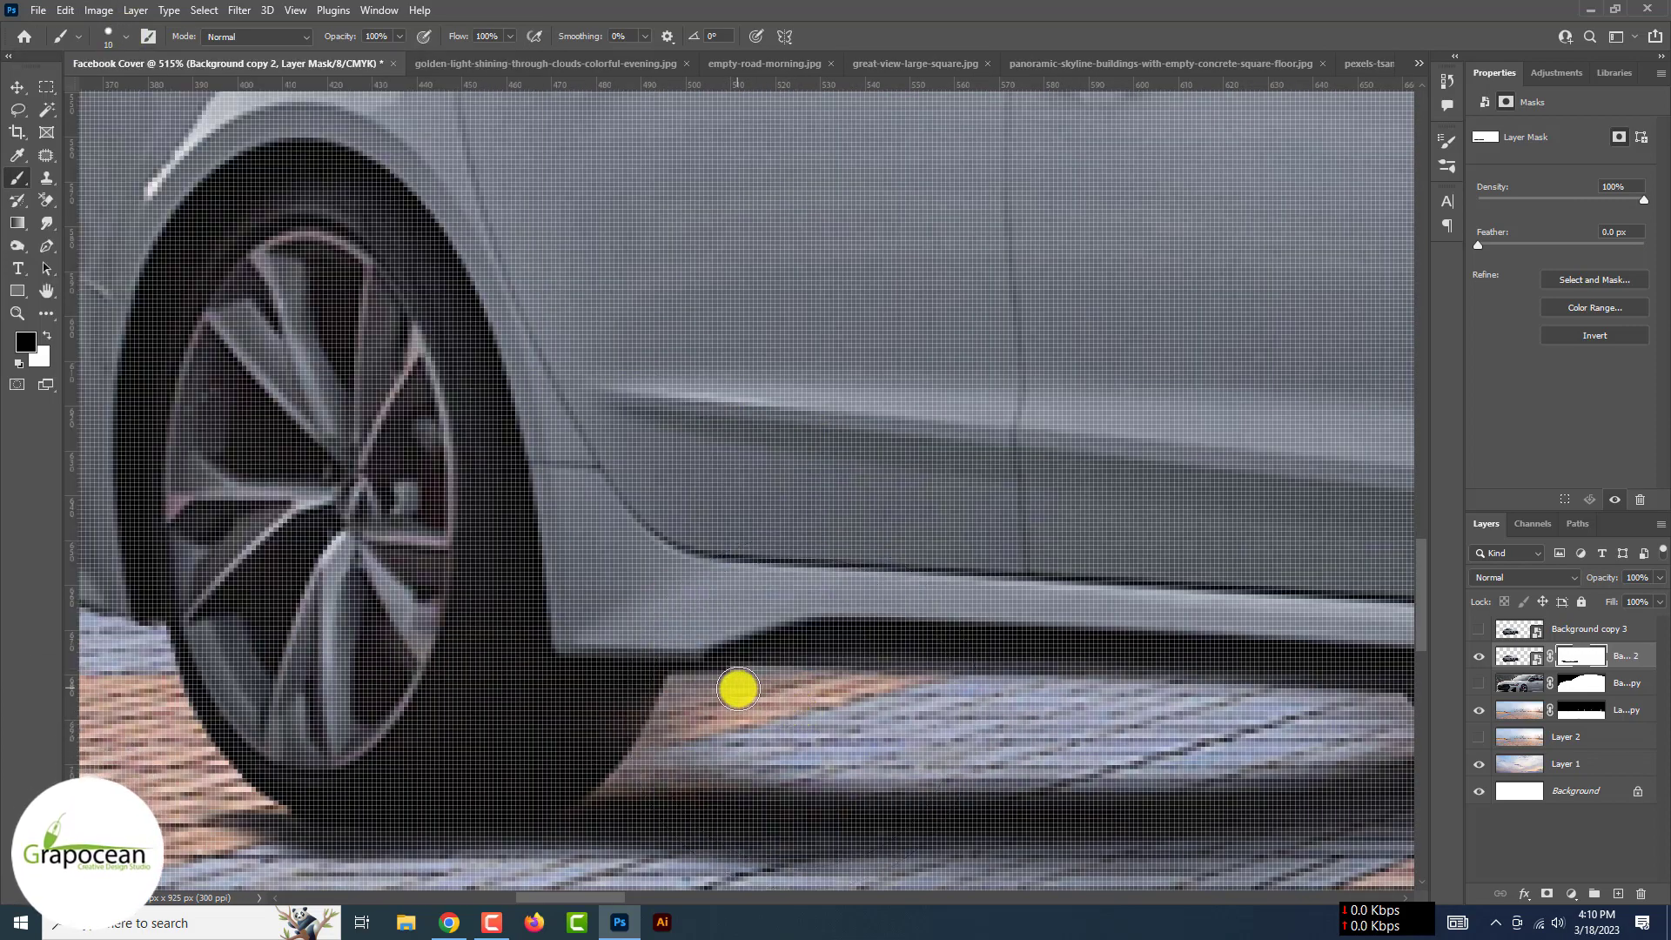
{"action": "scroll", "coordinate": [738, 689], "scroll_direction": "right", "scroll_amount": 5}
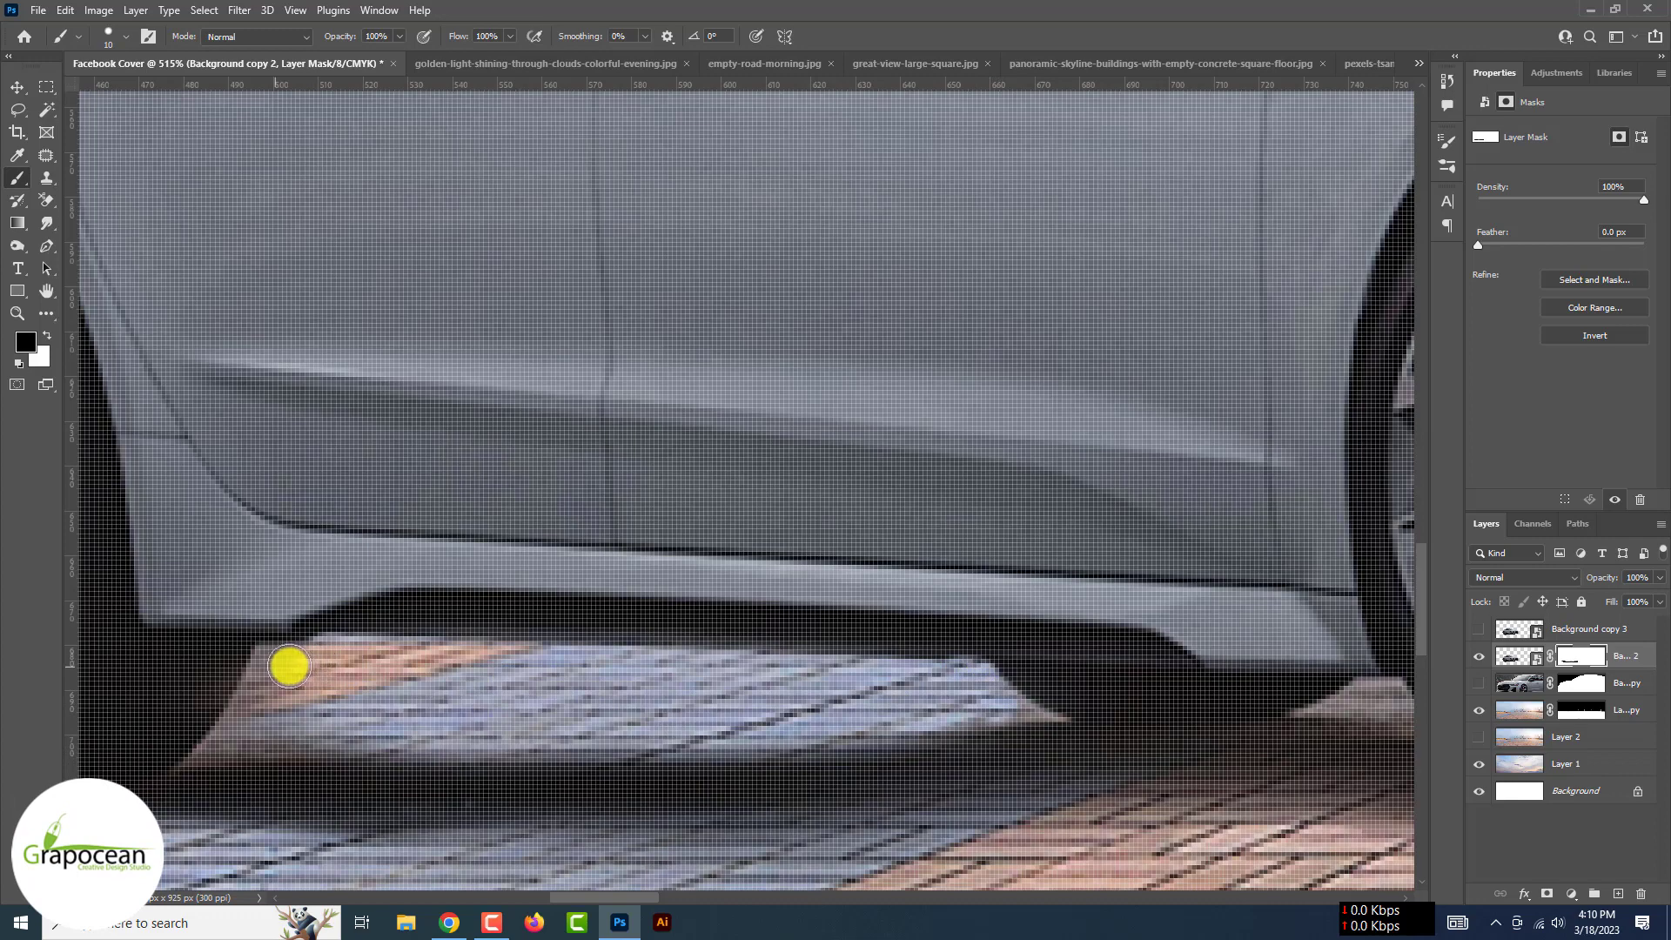
{"action": "left_click_drag", "start_coordinate": [299, 713], "coordinate": [362, 723]}
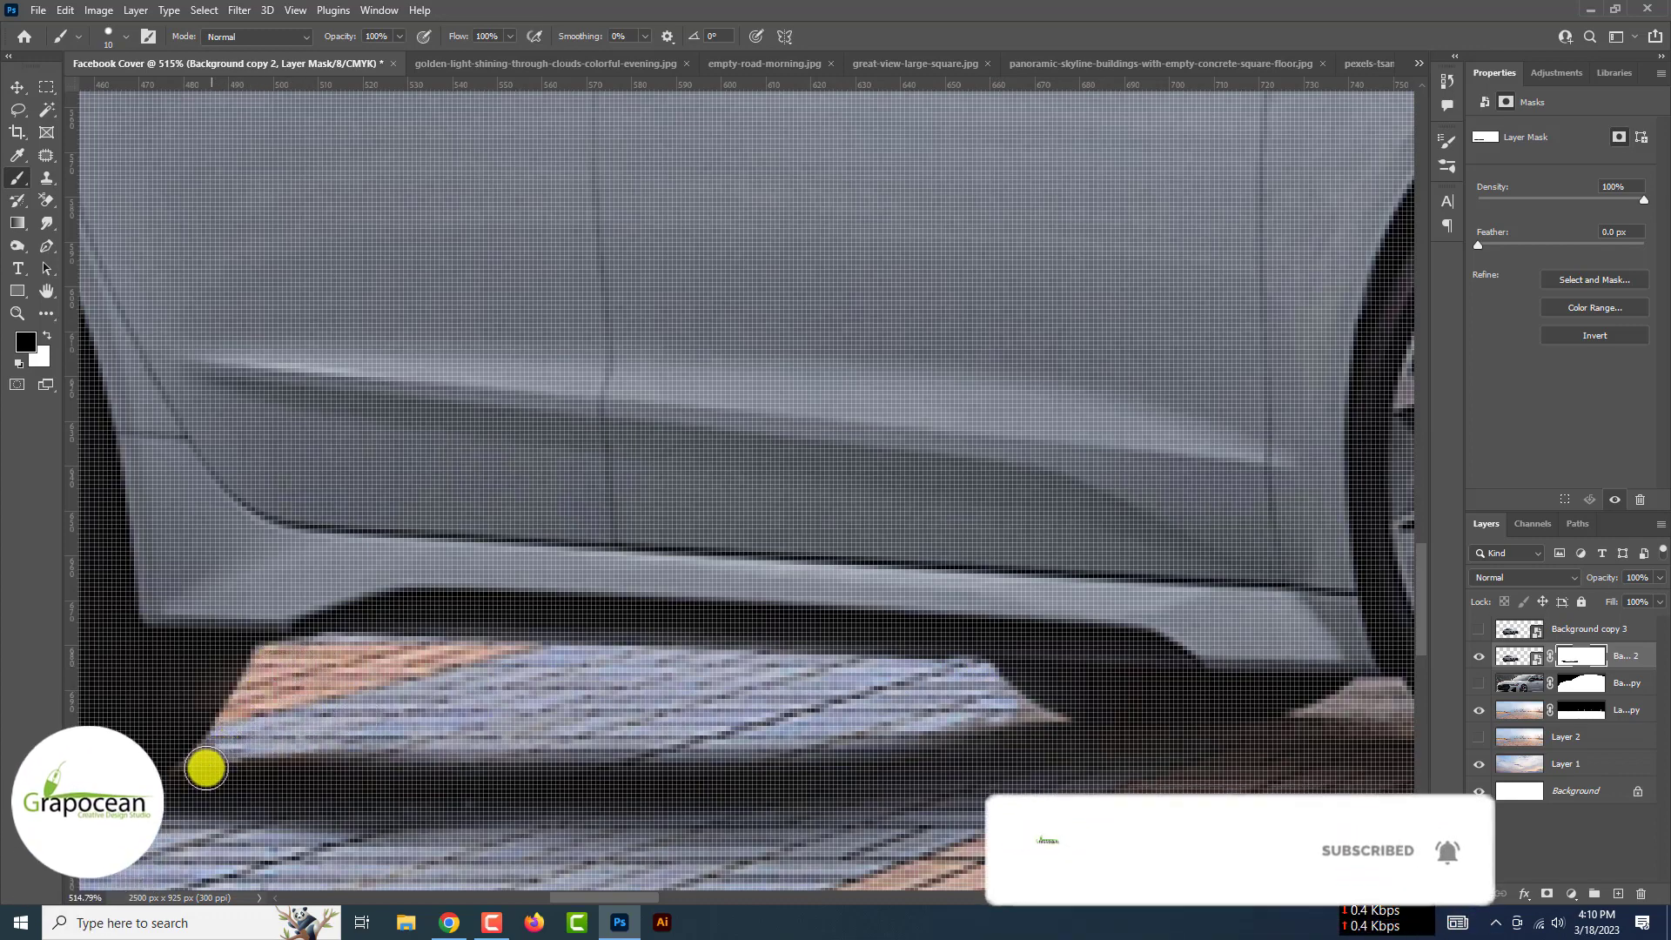
{"action": "scroll", "coordinate": [206, 773], "scroll_direction": "down", "scroll_amount": 5}
{"action": "scroll", "coordinate": [202, 774], "scroll_direction": "up", "scroll_amount": 5}
{"action": "scroll", "coordinate": [202, 773], "scroll_direction": "up", "scroll_amount": 2}
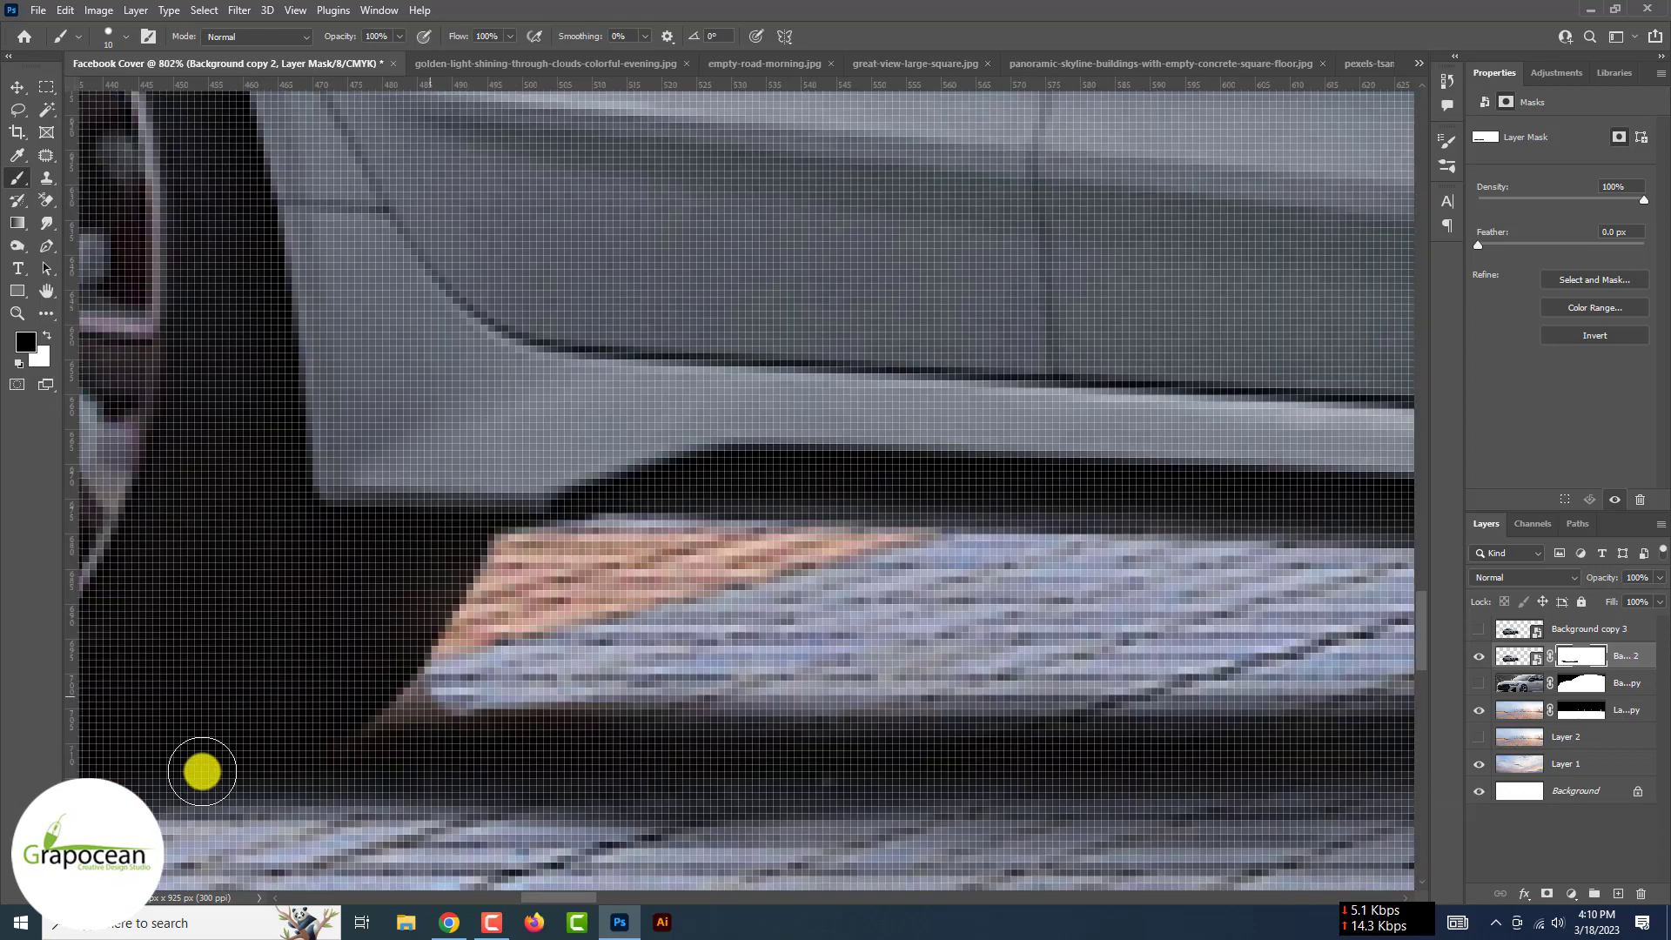
Lasso the stray edge of the reflection under the car
{"action": "left_click", "coordinate": [17, 111]}
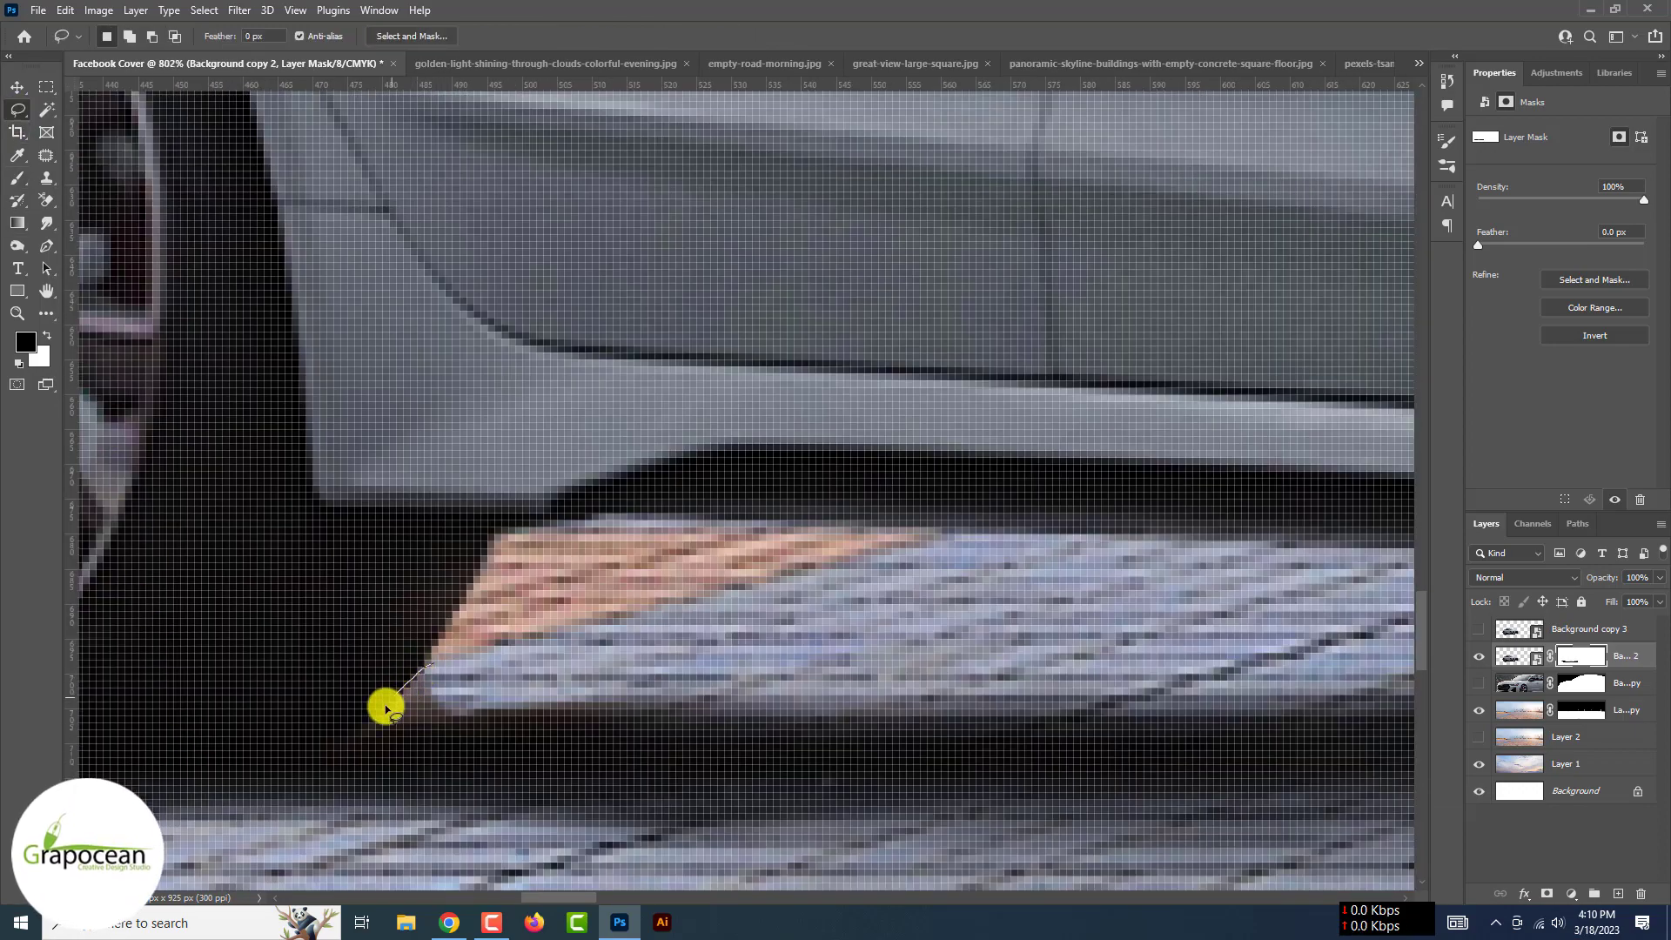
{"action": "left_click_drag", "start_coordinate": [515, 644], "coordinate": [426, 670]}
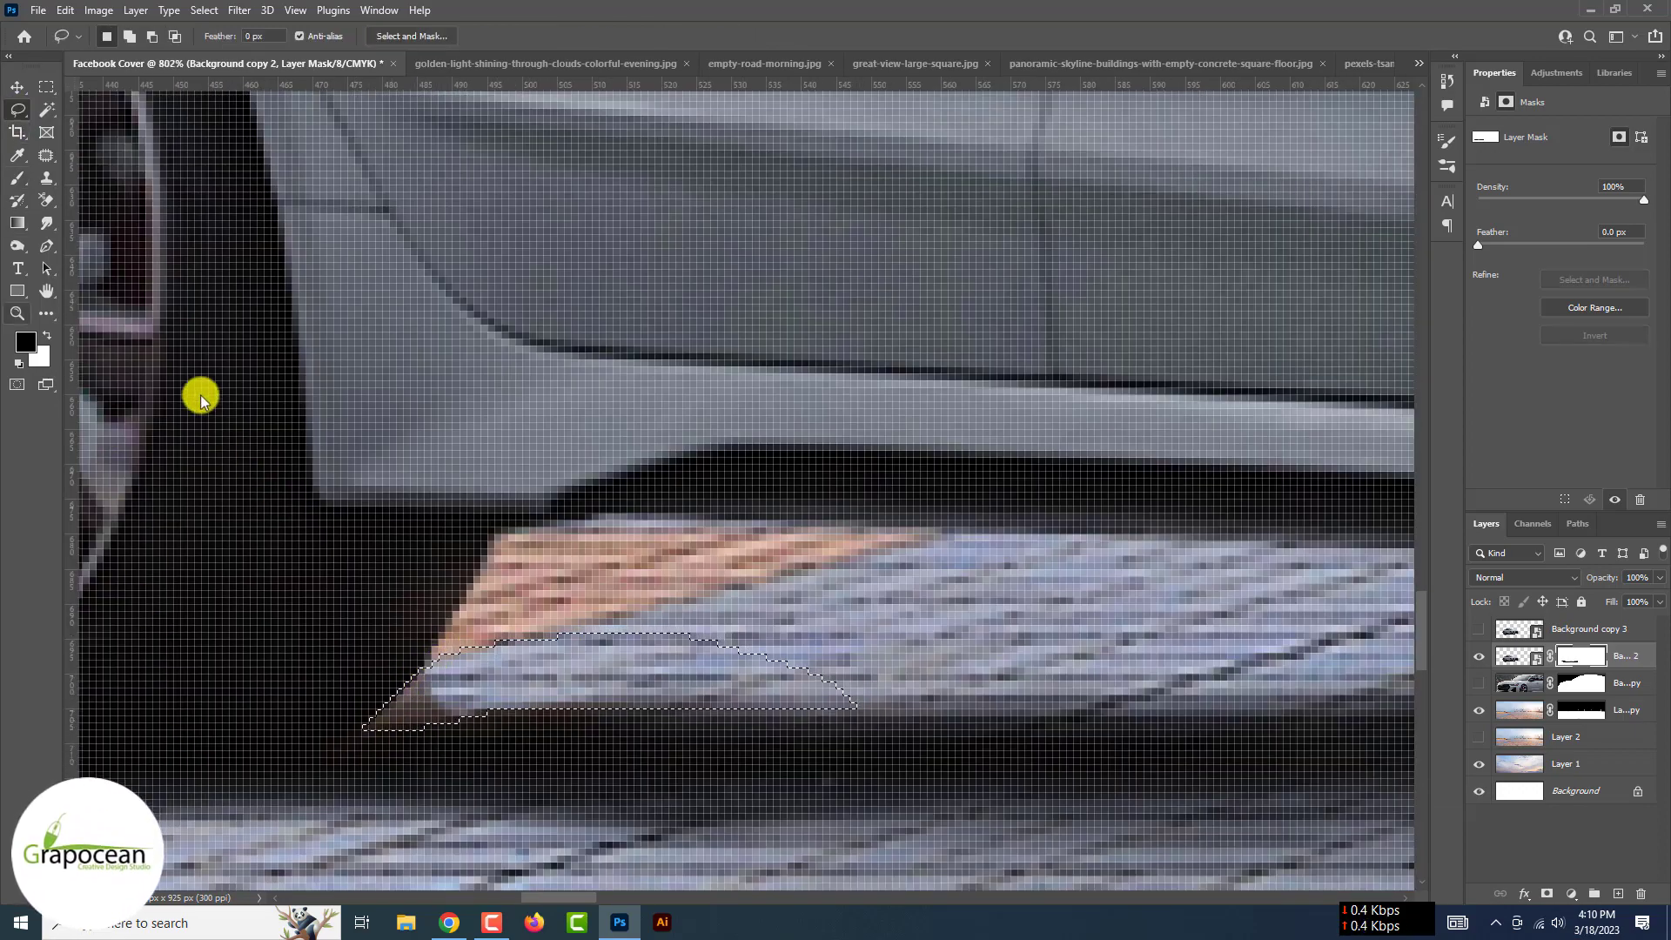
{"action": "key", "text": "m"}
{"action": "scroll", "coordinate": [196, 337], "scroll_direction": "down", "scroll_amount": 2}
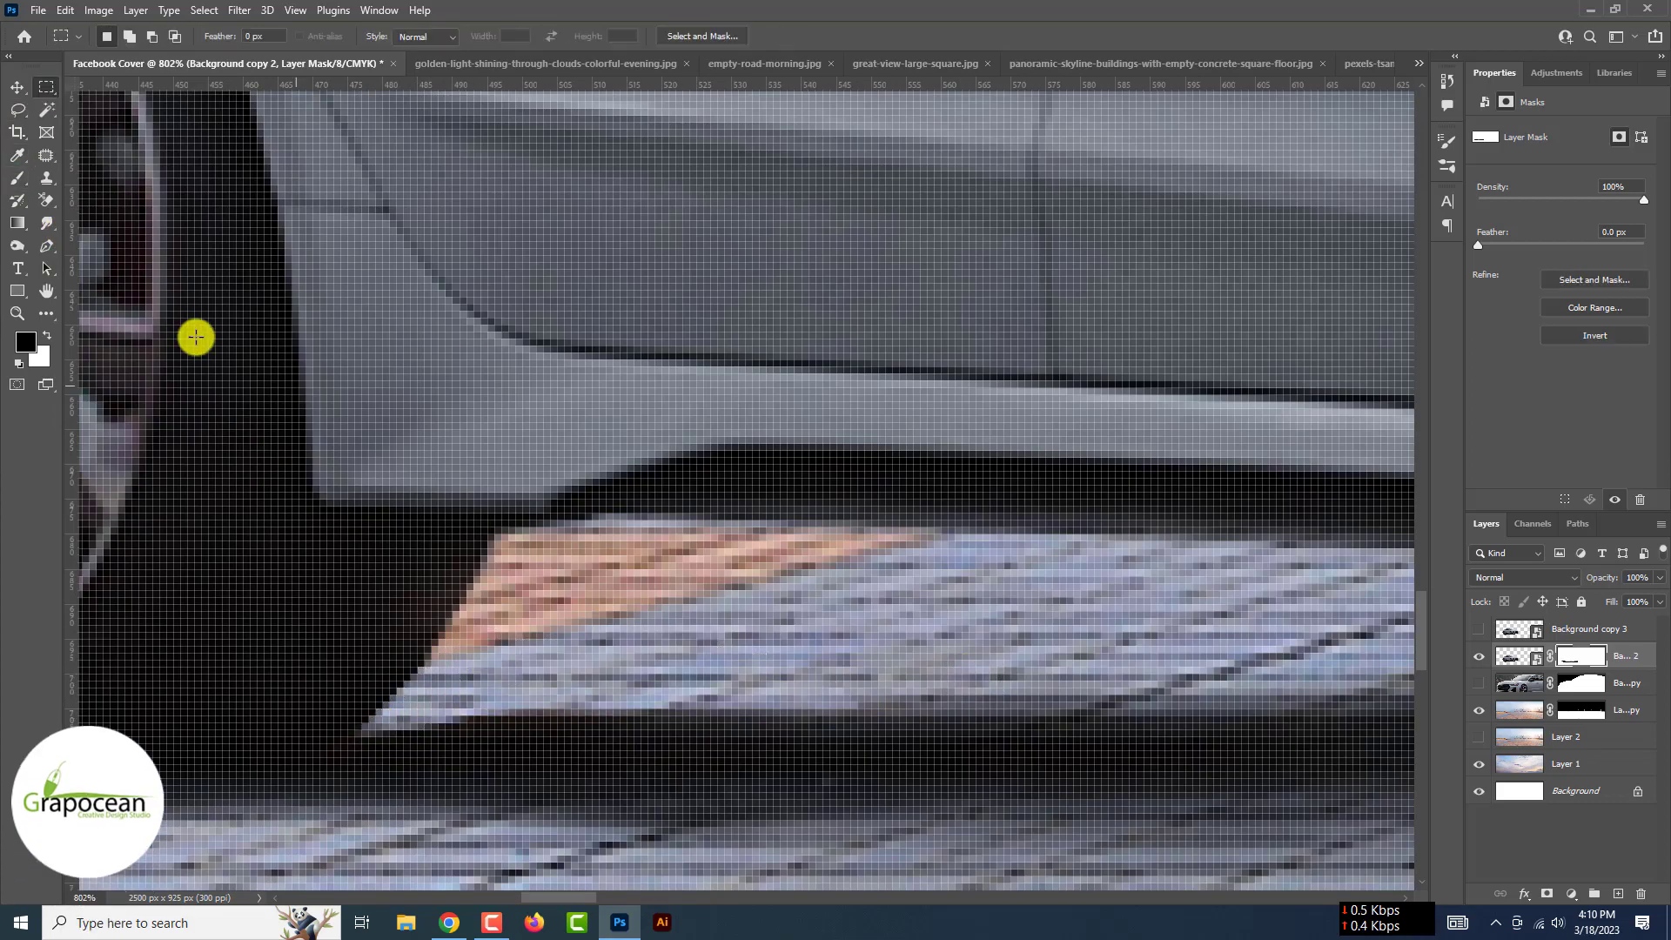
{"action": "scroll", "coordinate": [196, 336], "scroll_direction": "down", "scroll_amount": 2}
{"action": "scroll", "coordinate": [196, 337], "scroll_direction": "down", "scroll_amount": 2}
{"action": "scroll", "coordinate": [196, 336], "scroll_direction": "up", "scroll_amount": 2}
{"action": "scroll", "coordinate": [196, 337], "scroll_direction": "up", "scroll_amount": 2}
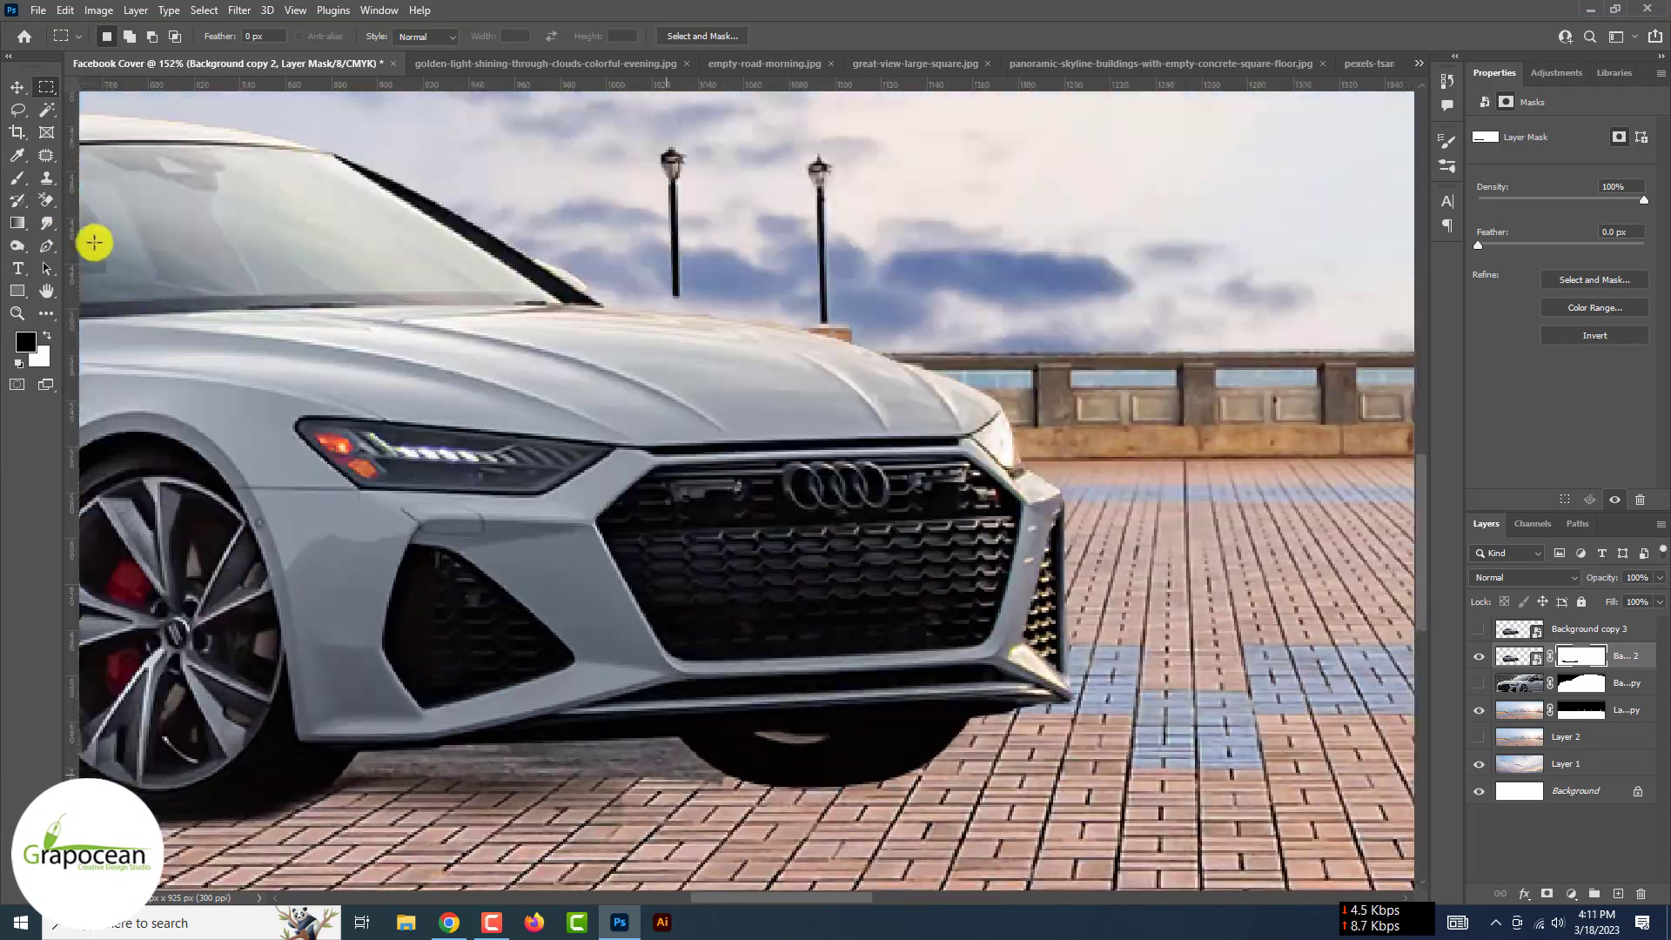
Choose the flattened brush tip preset and size it to 15 px
{"action": "right_click", "coordinate": [17, 177]}
{"action": "left_click", "coordinate": [87, 175]}
{"action": "left_click", "coordinate": [122, 40]}
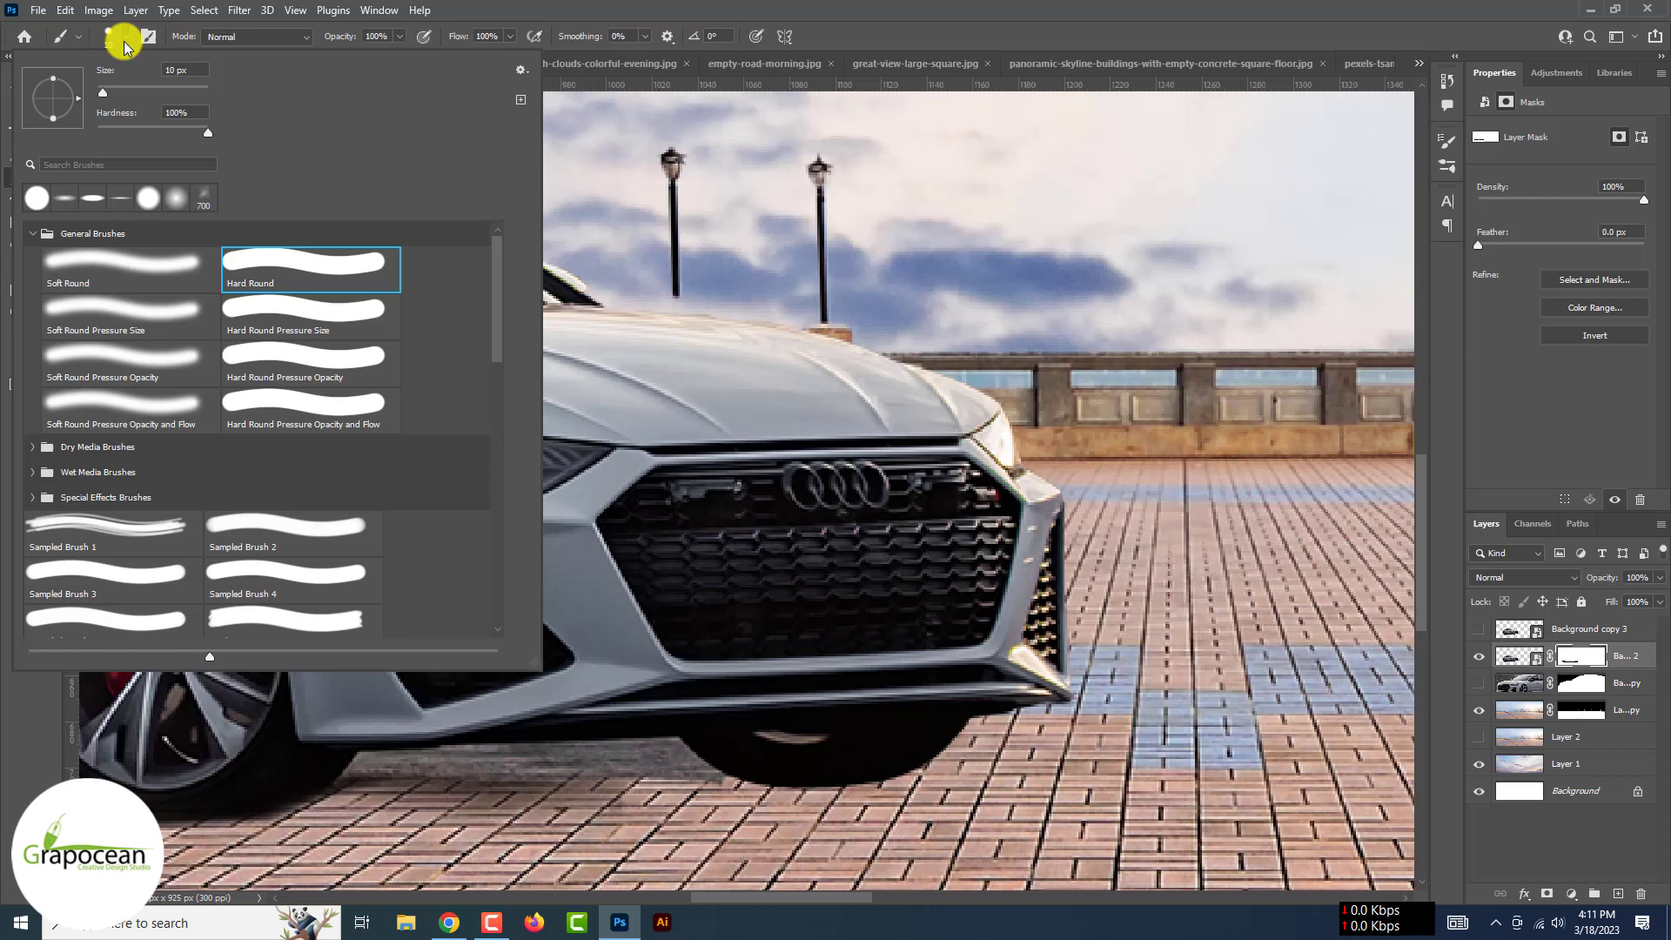
{"action": "double_click", "coordinate": [68, 203]}
{"action": "key", "text": "bracketright"}
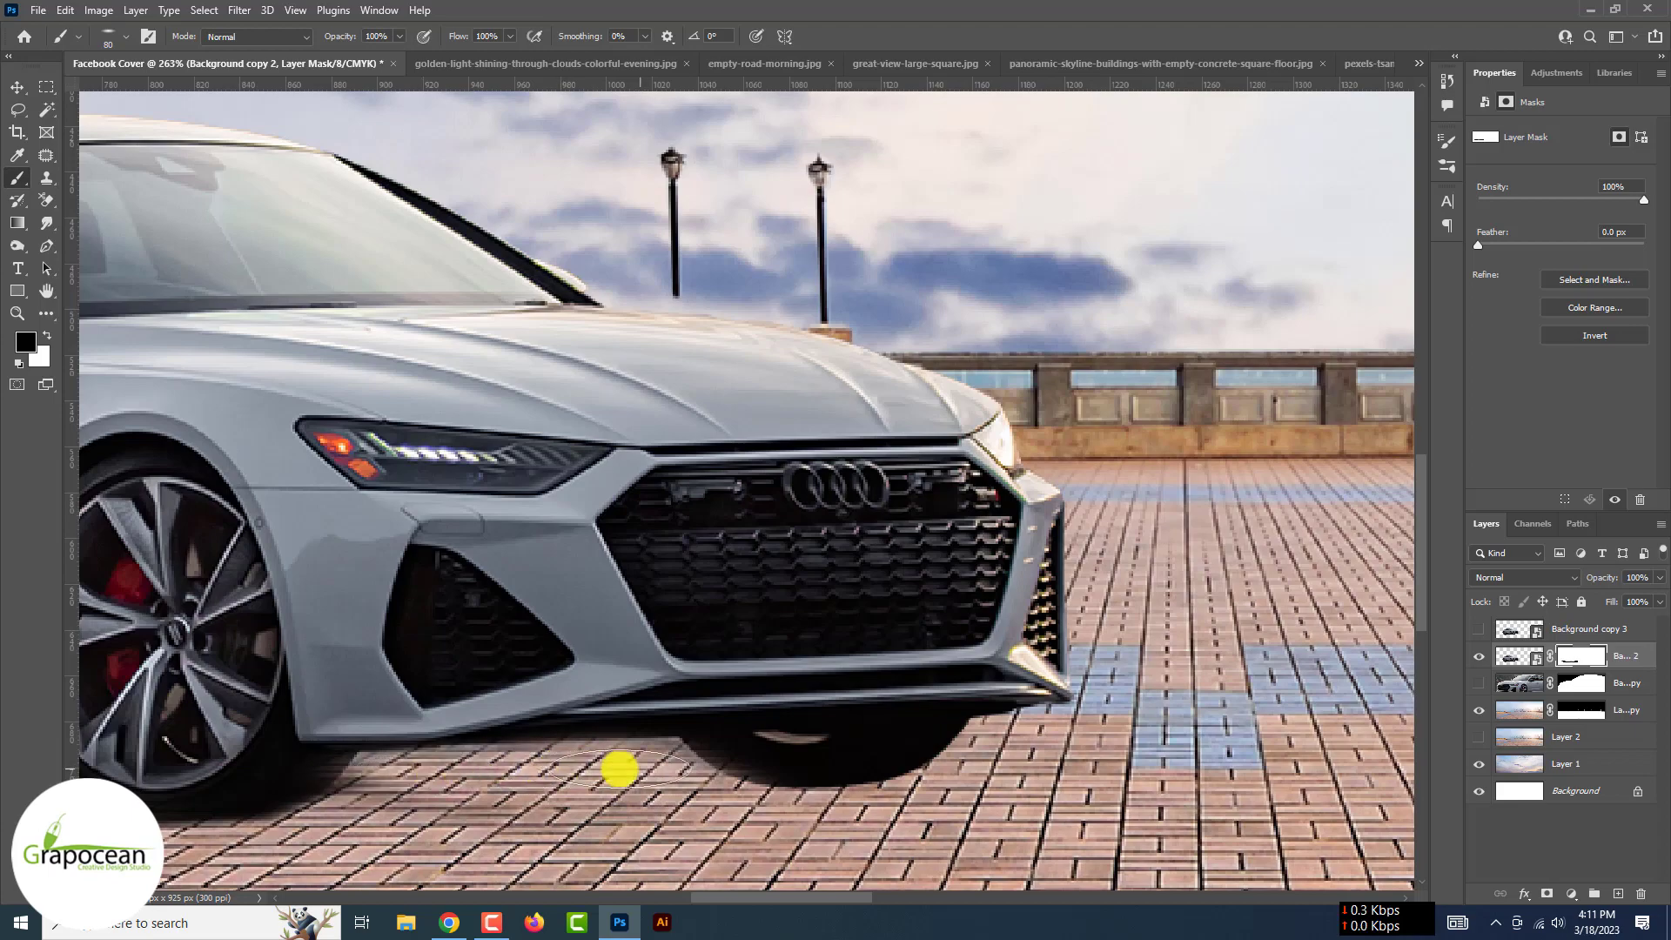
{"action": "scroll", "coordinate": [652, 815], "scroll_direction": "down", "scroll_amount": 3}
{"action": "scroll", "coordinate": [653, 814], "scroll_direction": "down", "scroll_amount": 2}
{"action": "scroll", "coordinate": [687, 791], "scroll_direction": "up", "scroll_amount": 6}
Paint white on the mask under the front bumper and fit the whole cover on screen
{"action": "key", "text": "x"}
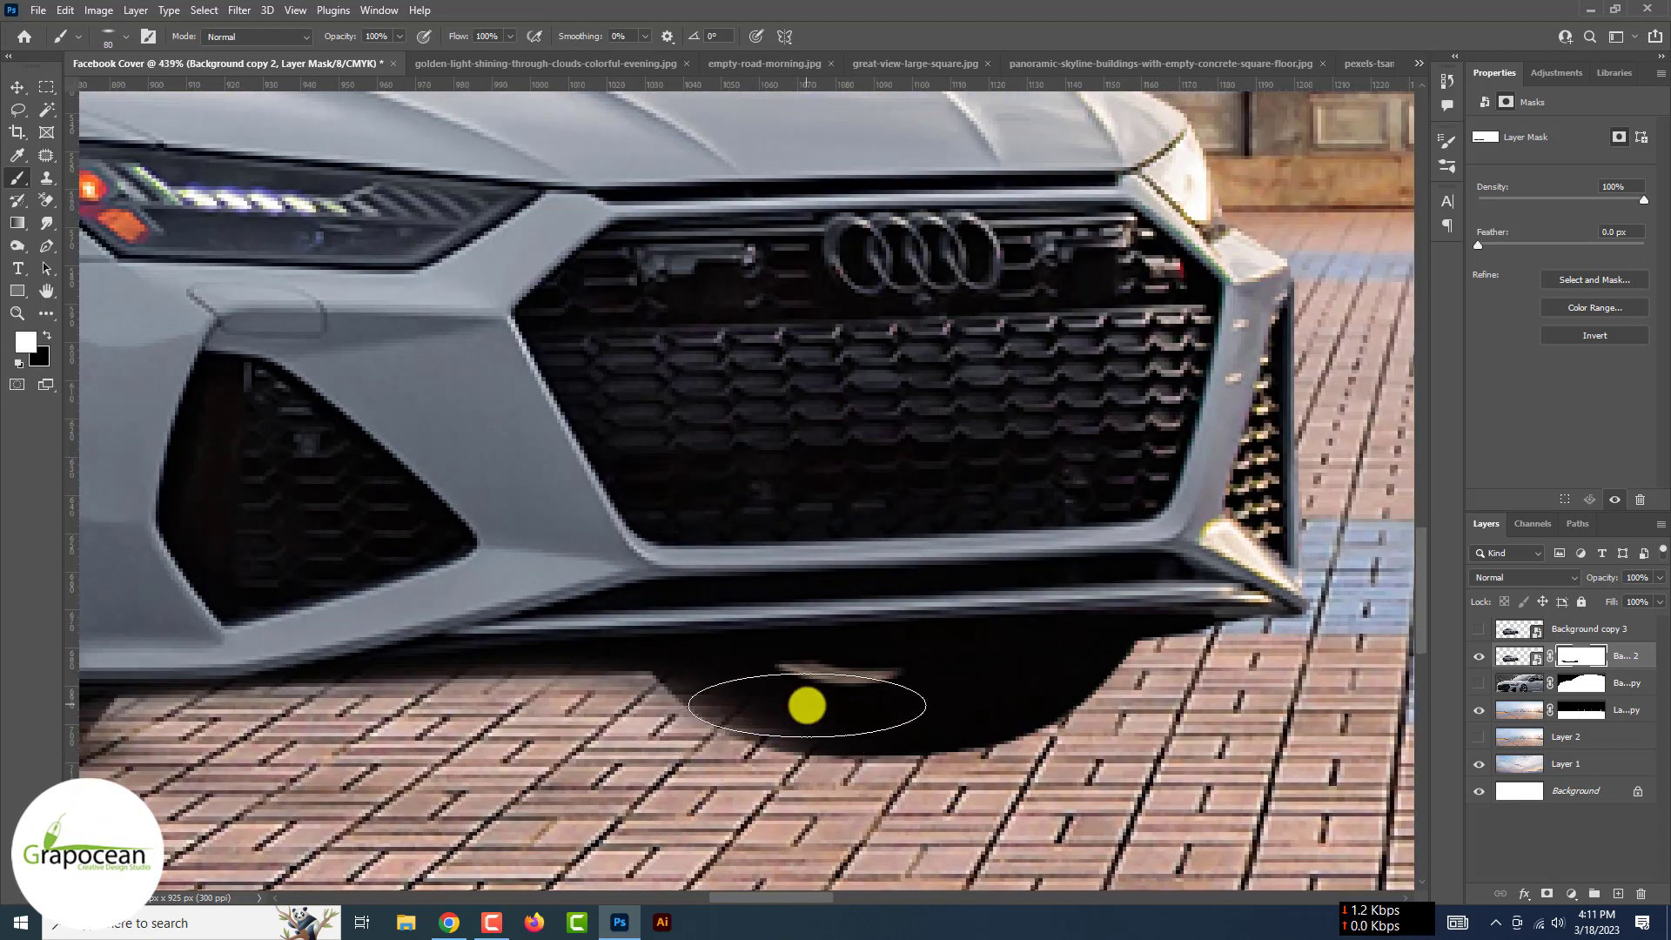
{"action": "left_click", "coordinate": [119, 40]}
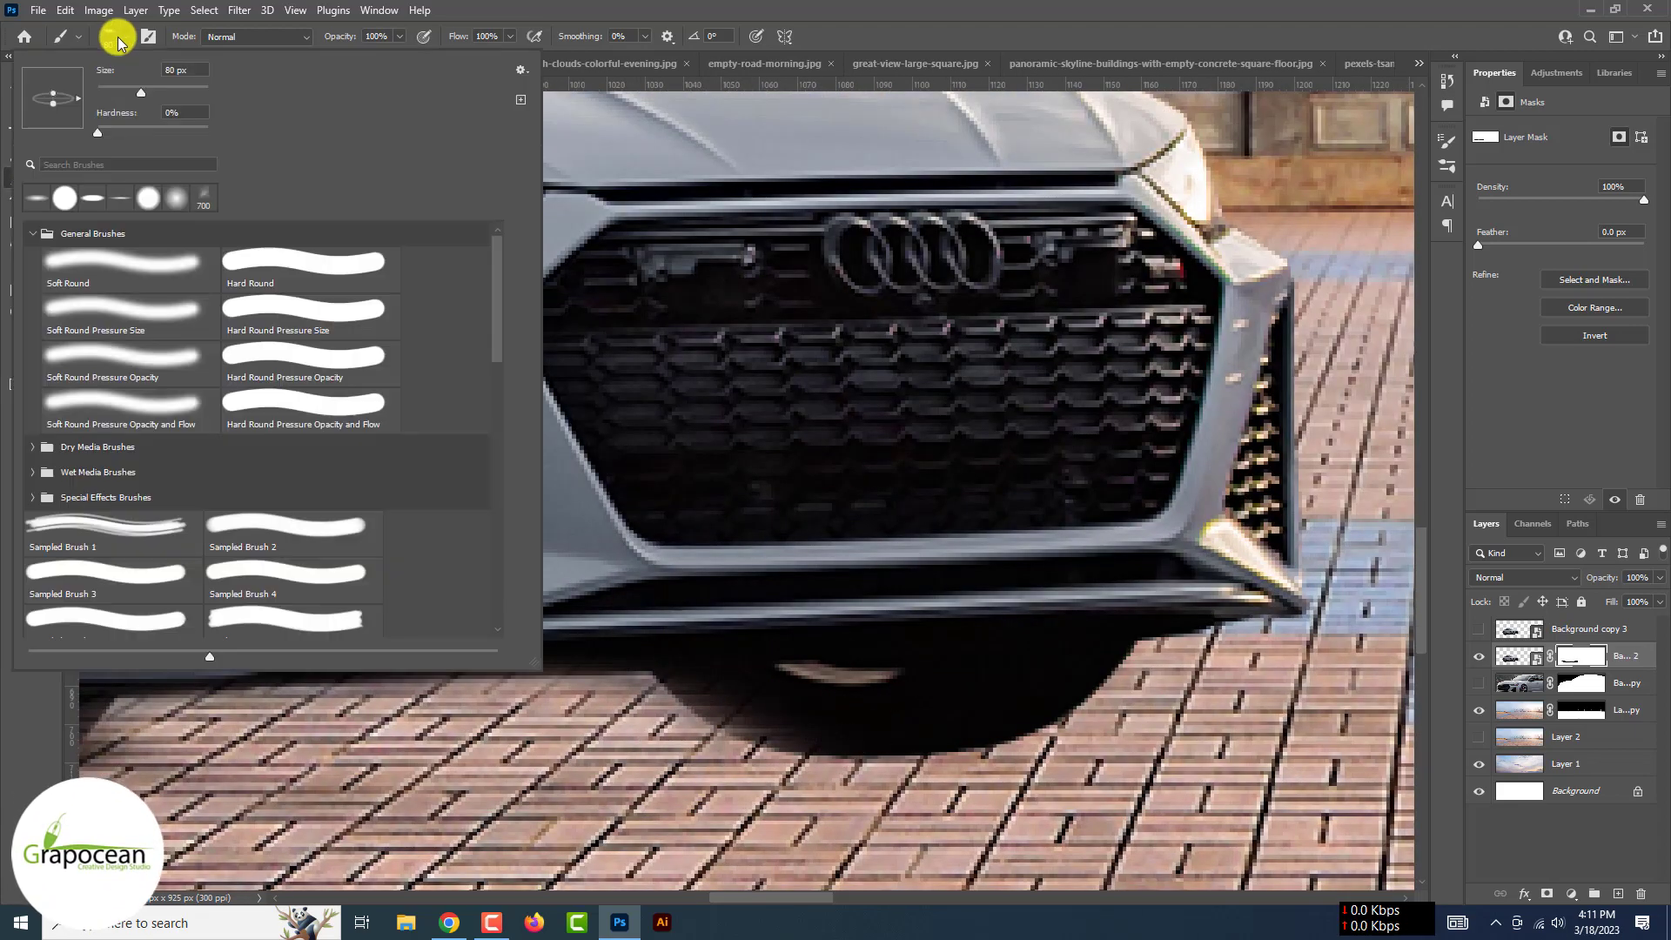
{"action": "left_click", "coordinate": [798, 590]}
{"action": "key", "text": "ctrl+0"}
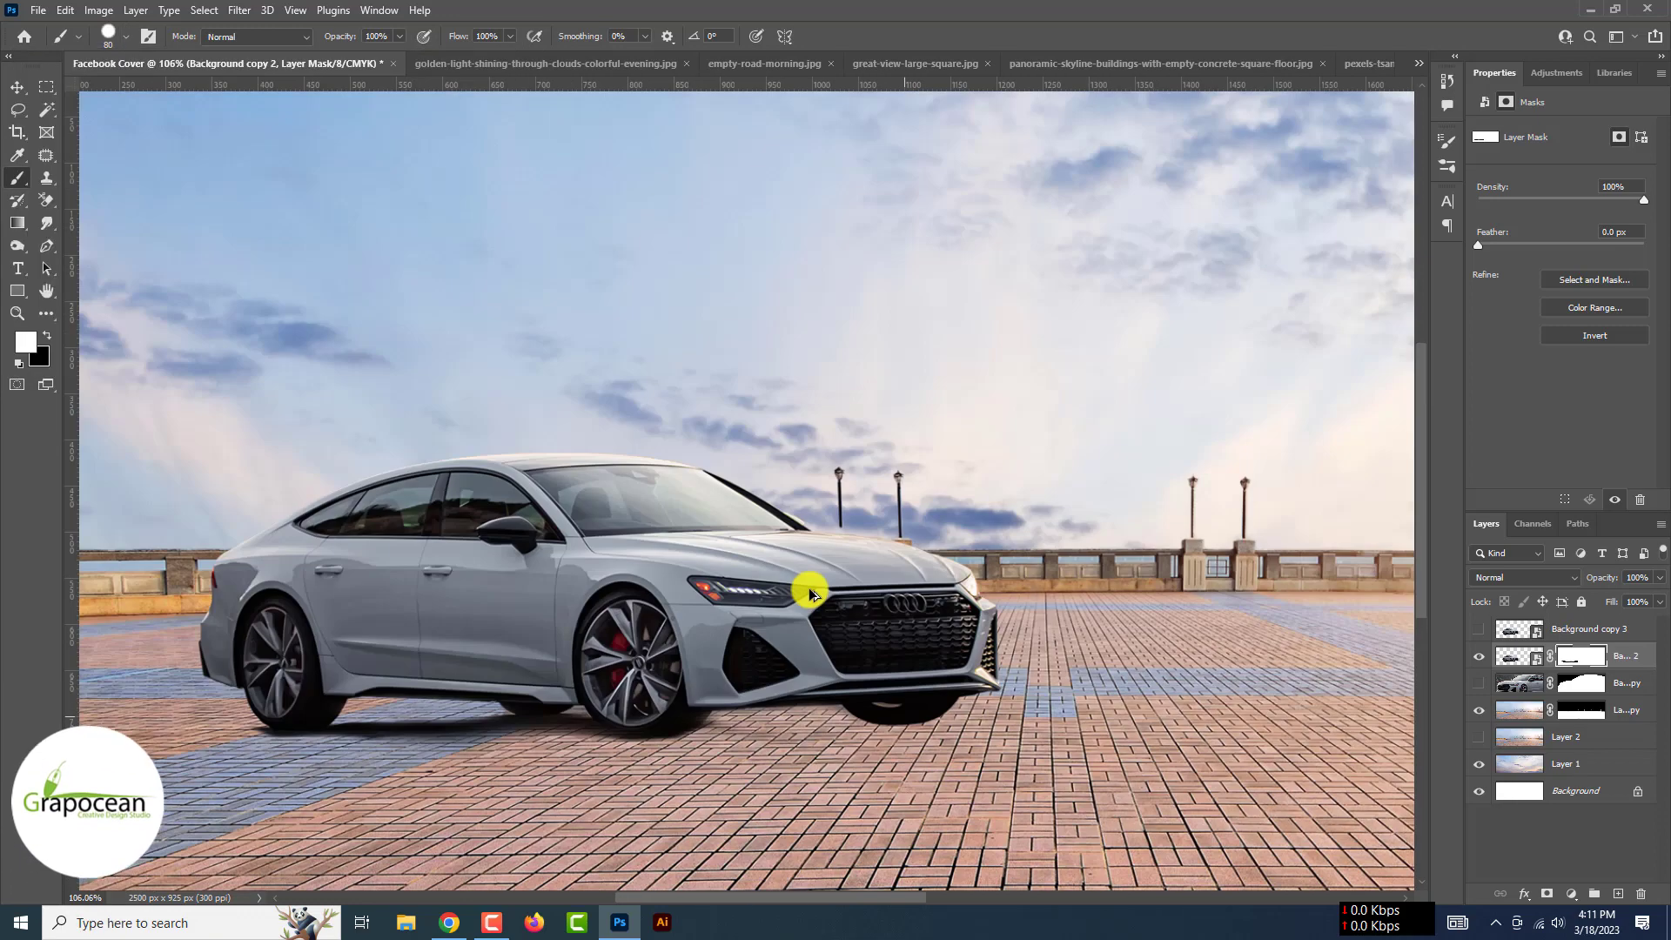
{"action": "scroll", "coordinate": [798, 589], "scroll_direction": "down", "scroll_amount": 3}
{"action": "scroll", "coordinate": [809, 589], "scroll_direction": "down", "scroll_amount": 2}
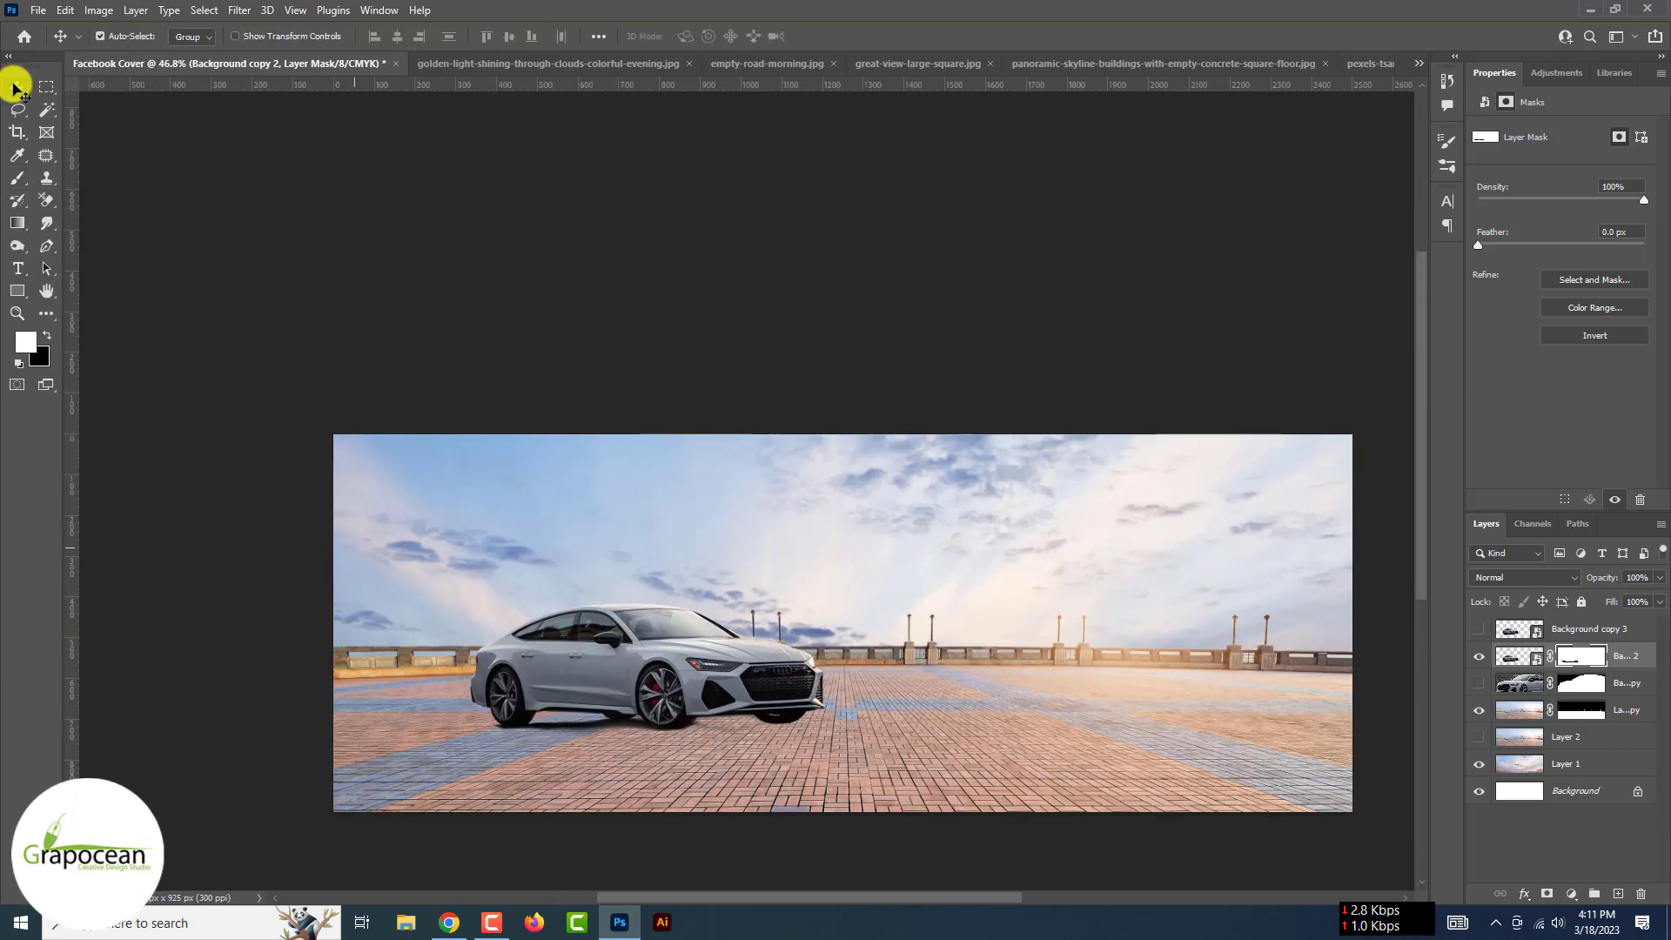
Nudge the car slightly down and to the left
{"action": "scroll", "coordinate": [903, 744], "scroll_direction": "up", "scroll_amount": 3}
{"action": "mouse_move", "coordinate": [558, 624]}
{"action": "left_mouse_down"}
{"action": "mouse_move", "coordinate": [543, 689]}
{"action": "mouse_move", "coordinate": [548, 650]}
{"action": "left_mouse_up"}
{"action": "scroll", "coordinate": [693, 758], "scroll_direction": "down", "scroll_amount": 3}
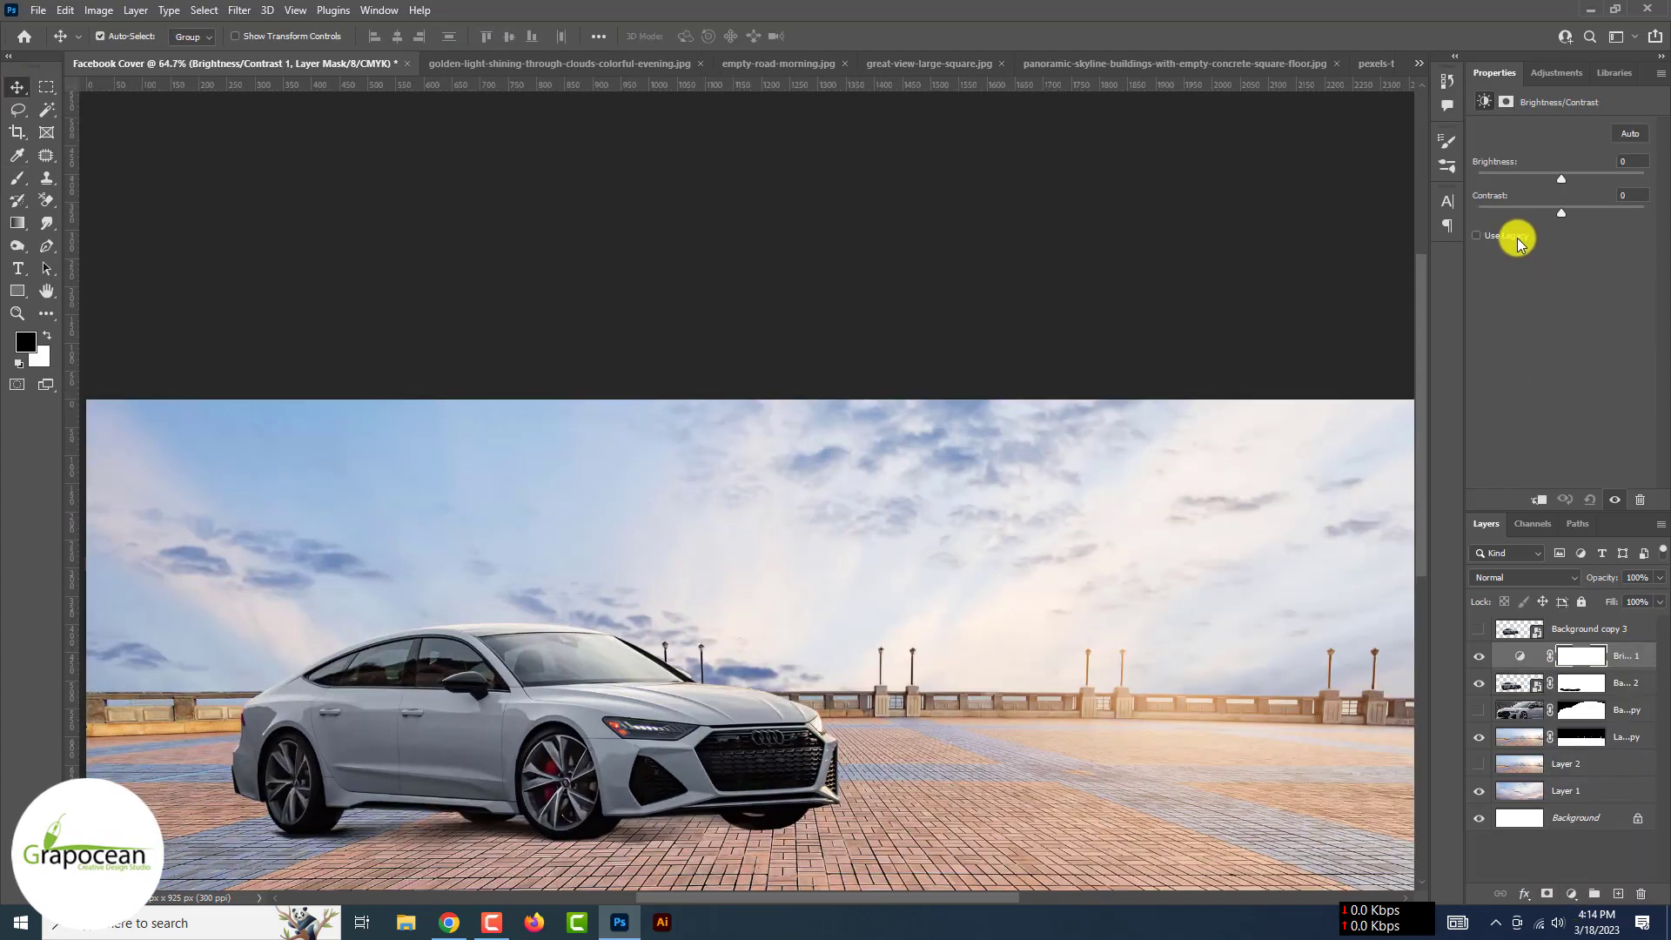
Set Brightness to -100, invert the adjustment mask to black, and take a large brush
{"action": "left_click_drag", "start_coordinate": [1561, 178], "coordinate": [1478, 179]}
{"action": "key", "text": "ctrl+i"}
{"action": "key", "text": "b"}
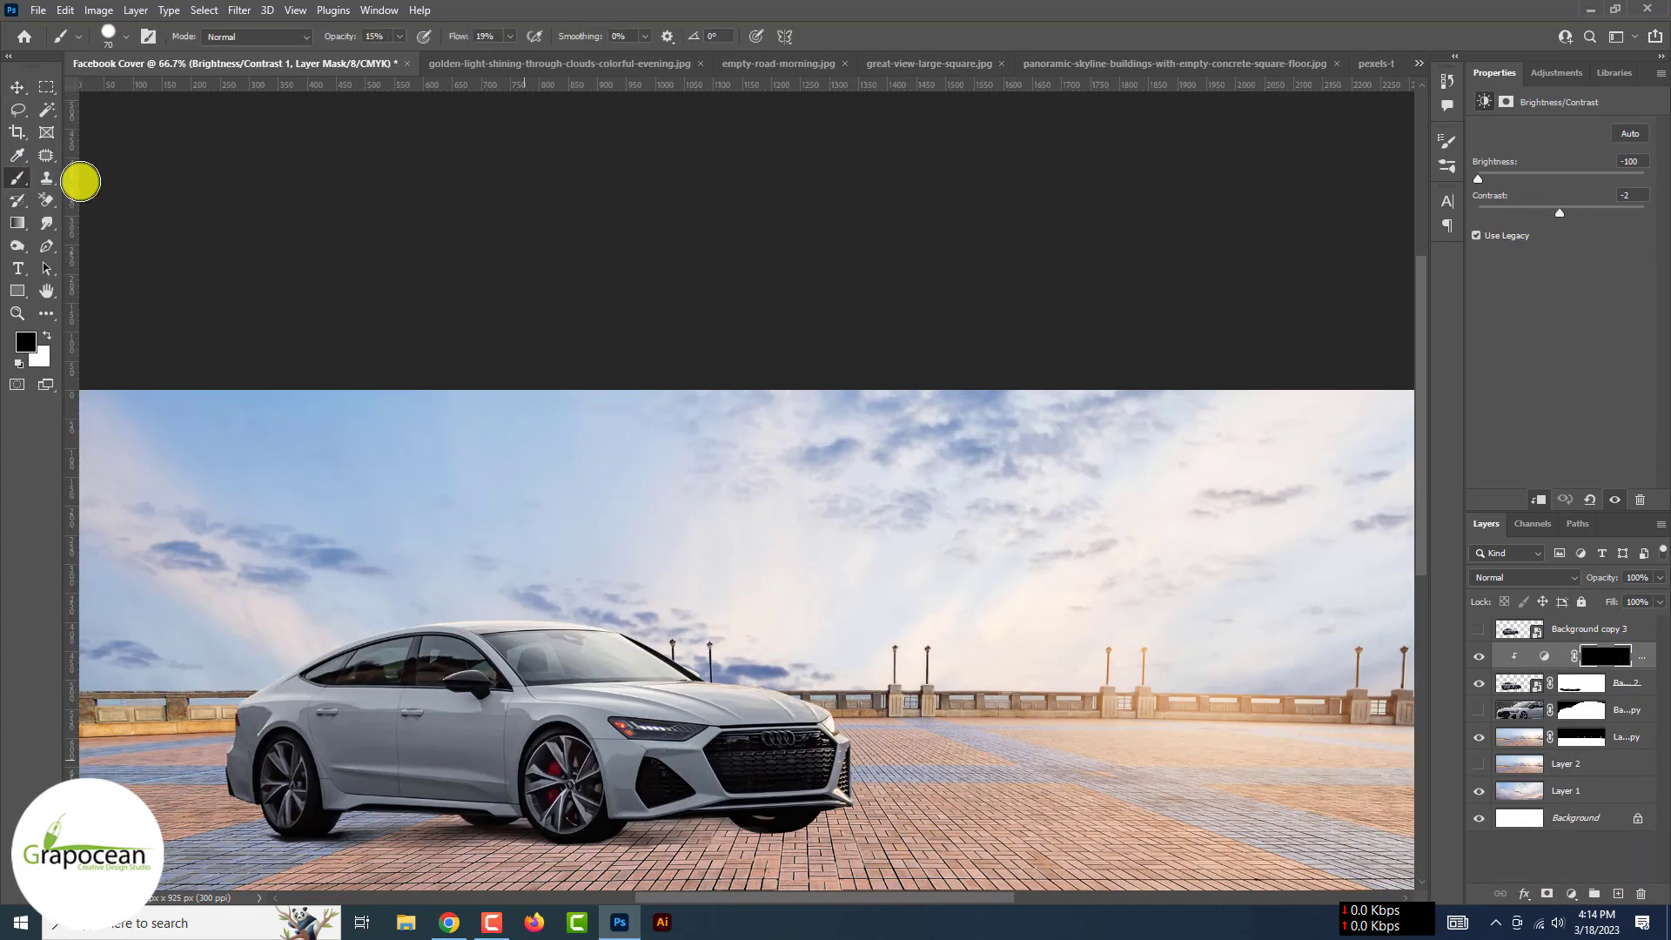
{"action": "scroll", "coordinate": [433, 385], "scroll_direction": "up", "scroll_amount": 5}
{"action": "scroll", "coordinate": [253, 578], "scroll_direction": "down", "scroll_amount": 3}
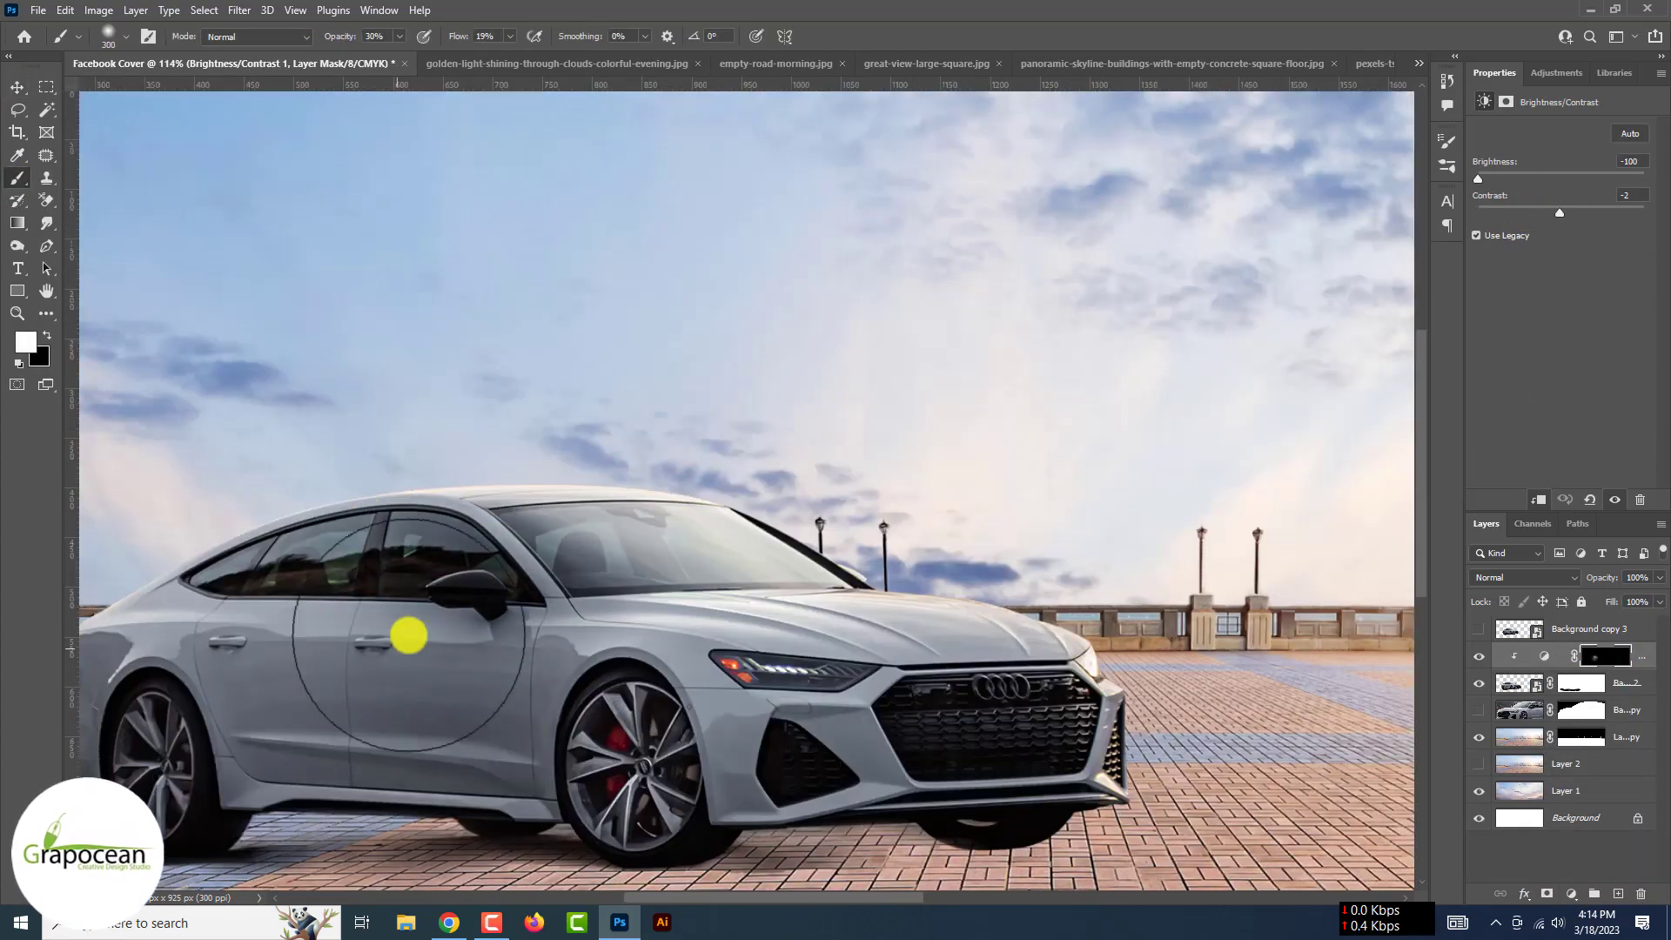
{"action": "key", "text": "3"}
Paint white on the mask to brighten the car's lower body, keeping Normal blending
{"action": "left_click_drag", "start_coordinate": [459, 36], "coordinate": [453, 35]}
{"action": "left_click_drag", "start_coordinate": [340, 35], "coordinate": [321, 36]}
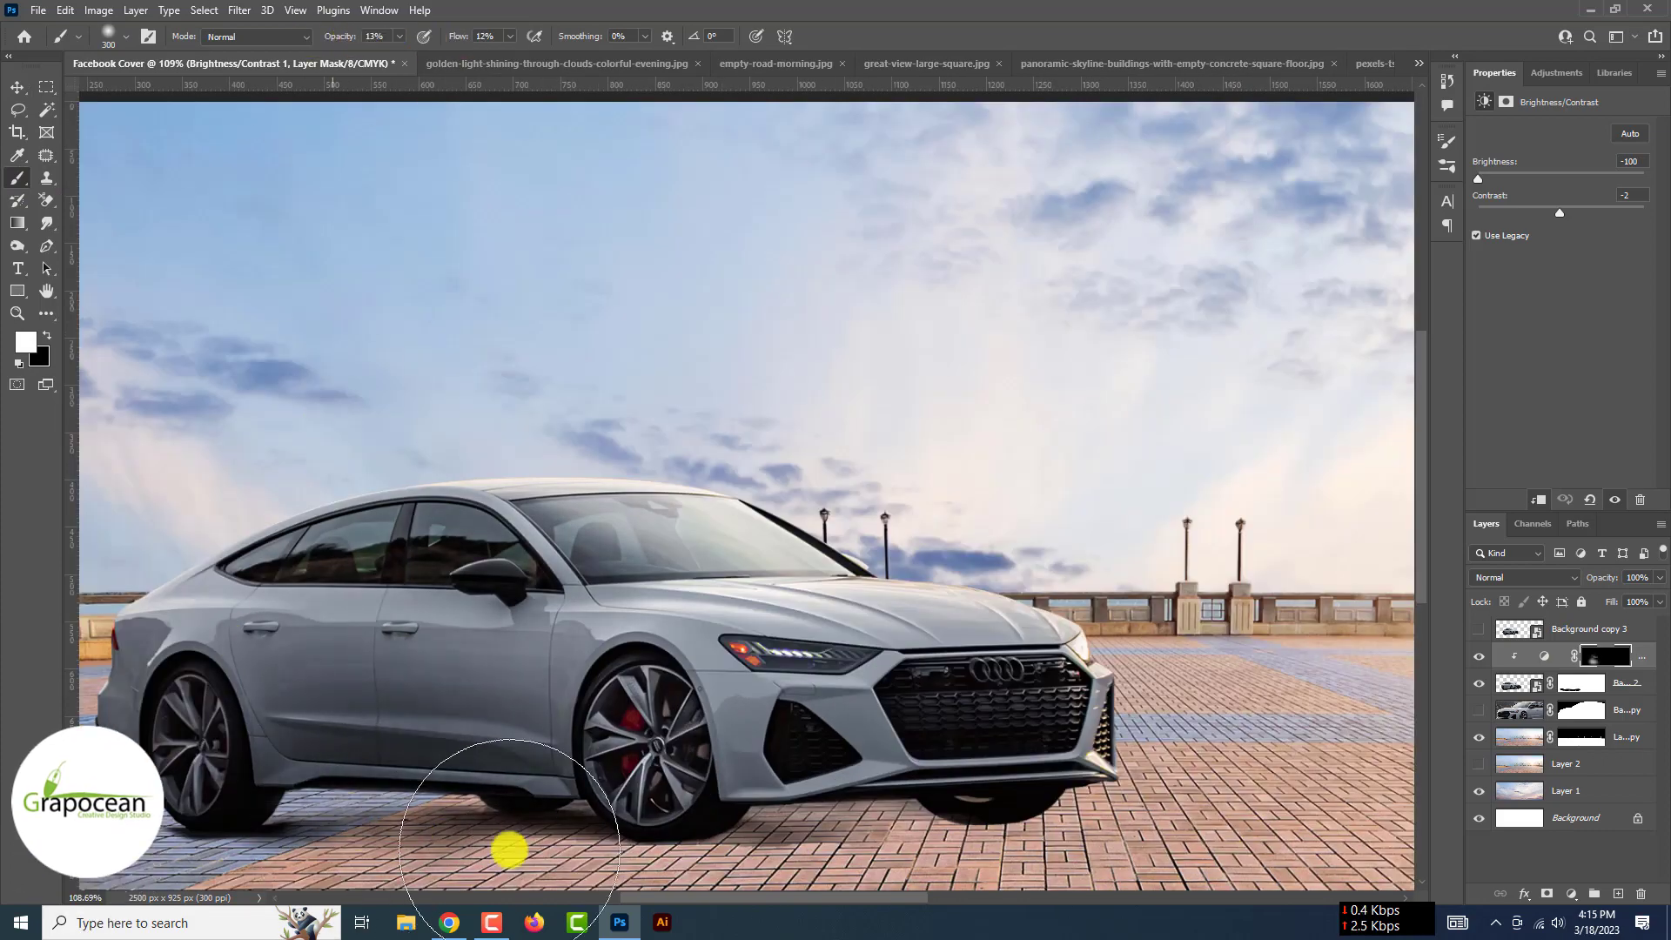
{"action": "left_click_drag", "start_coordinate": [261, 775], "coordinate": [285, 808]}
{"action": "scroll", "coordinate": [286, 808], "scroll_direction": "down", "scroll_amount": 3}
{"action": "left_click", "coordinate": [1529, 578]}
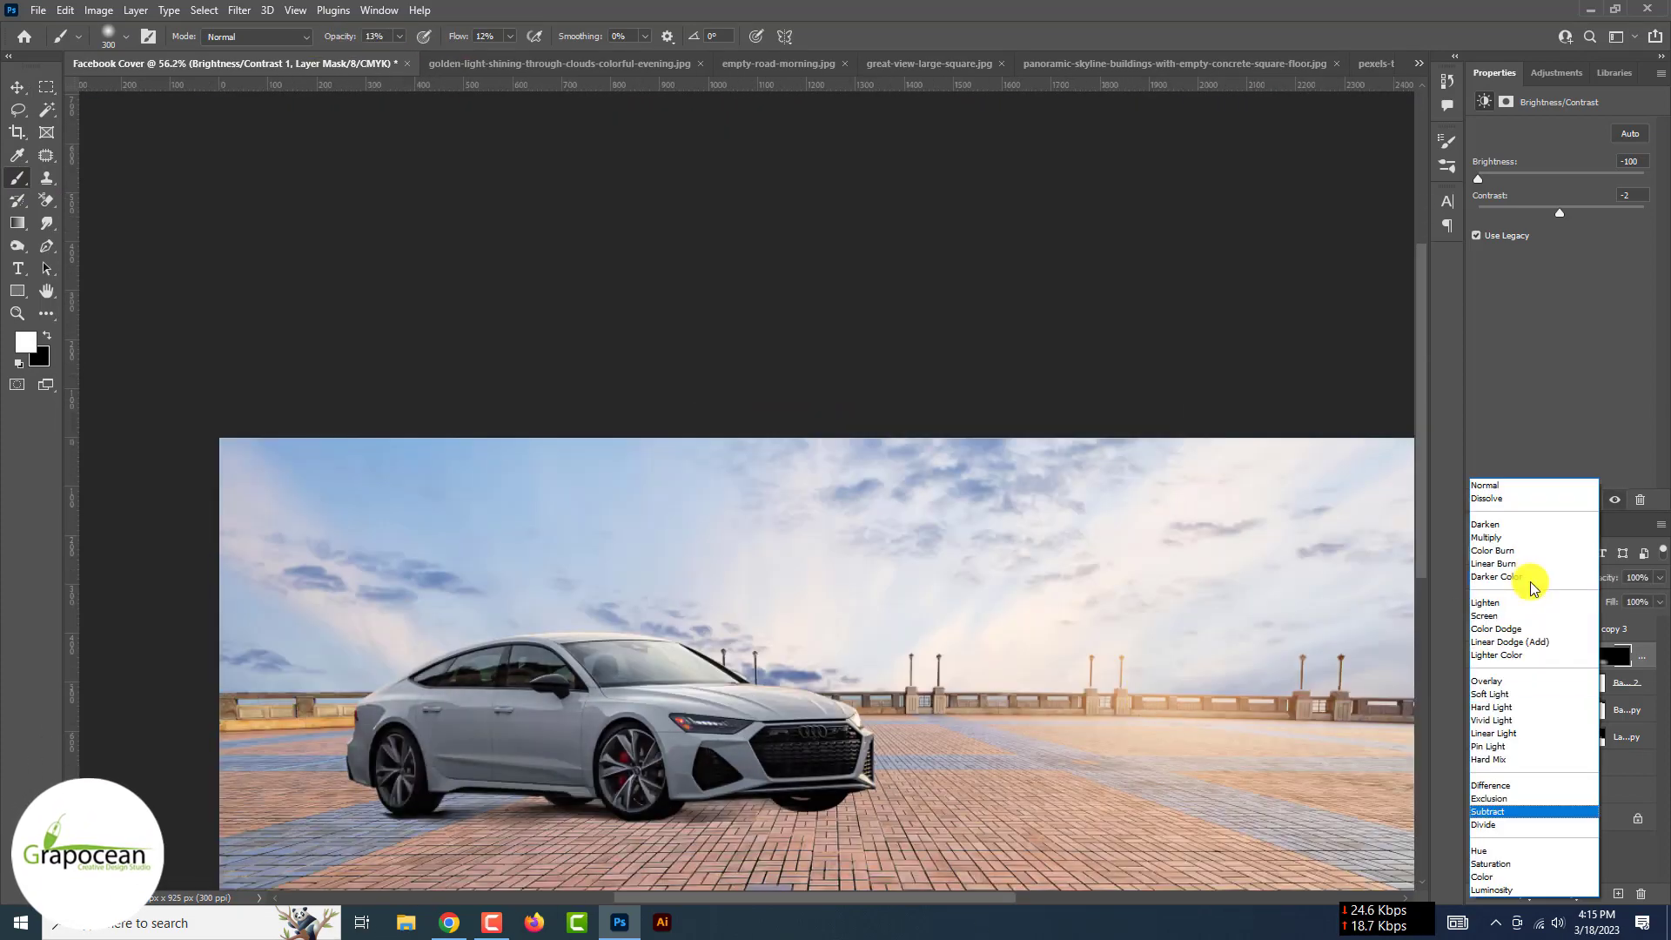
{"action": "key", "text": "Escape"}
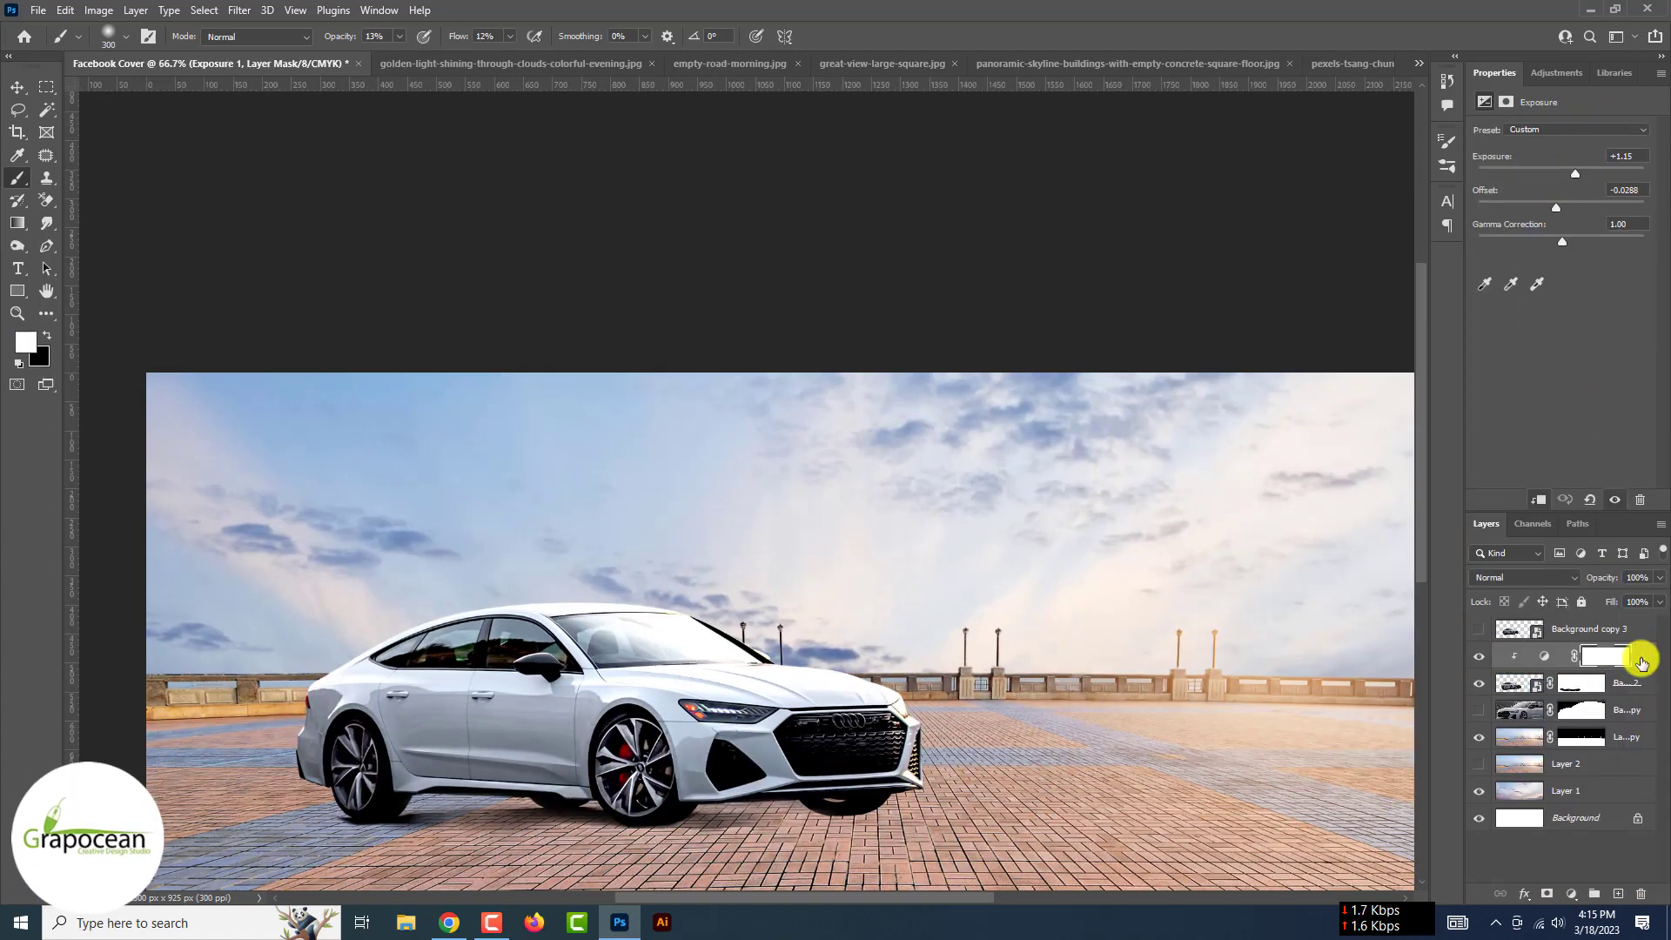
Invert the Exposure mask and paint the brightening back onto the car's hood and roof
{"action": "double_click", "coordinate": [1642, 663]}
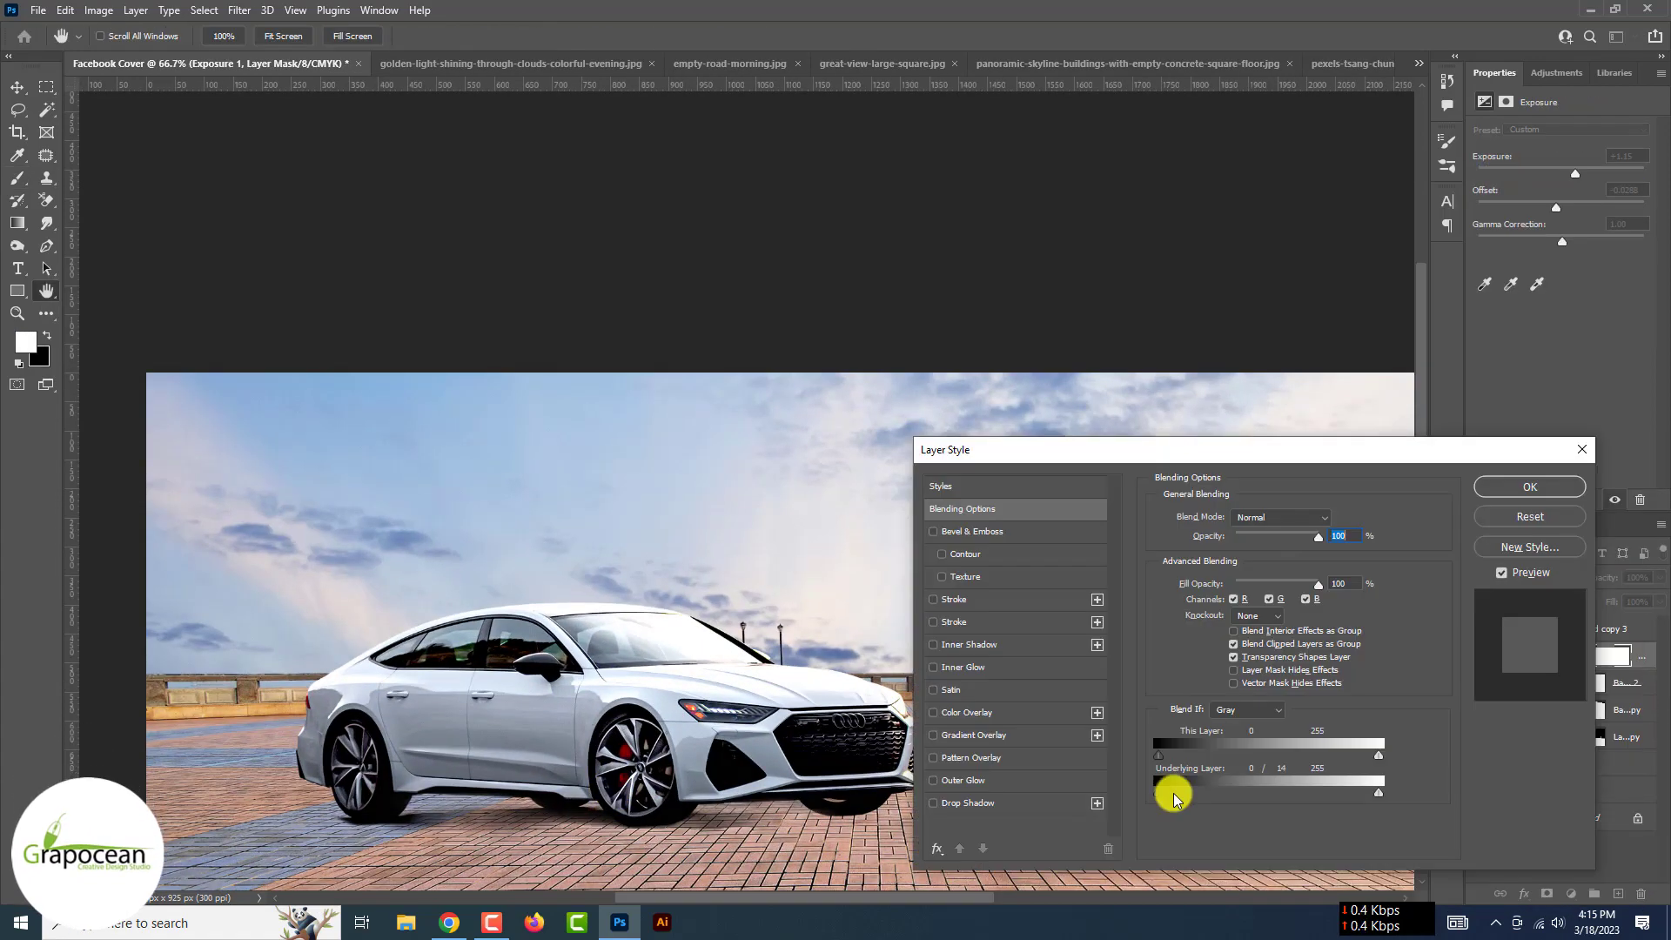
{"action": "key", "text": "Escape"}
{"action": "key", "text": "ctrl+i"}
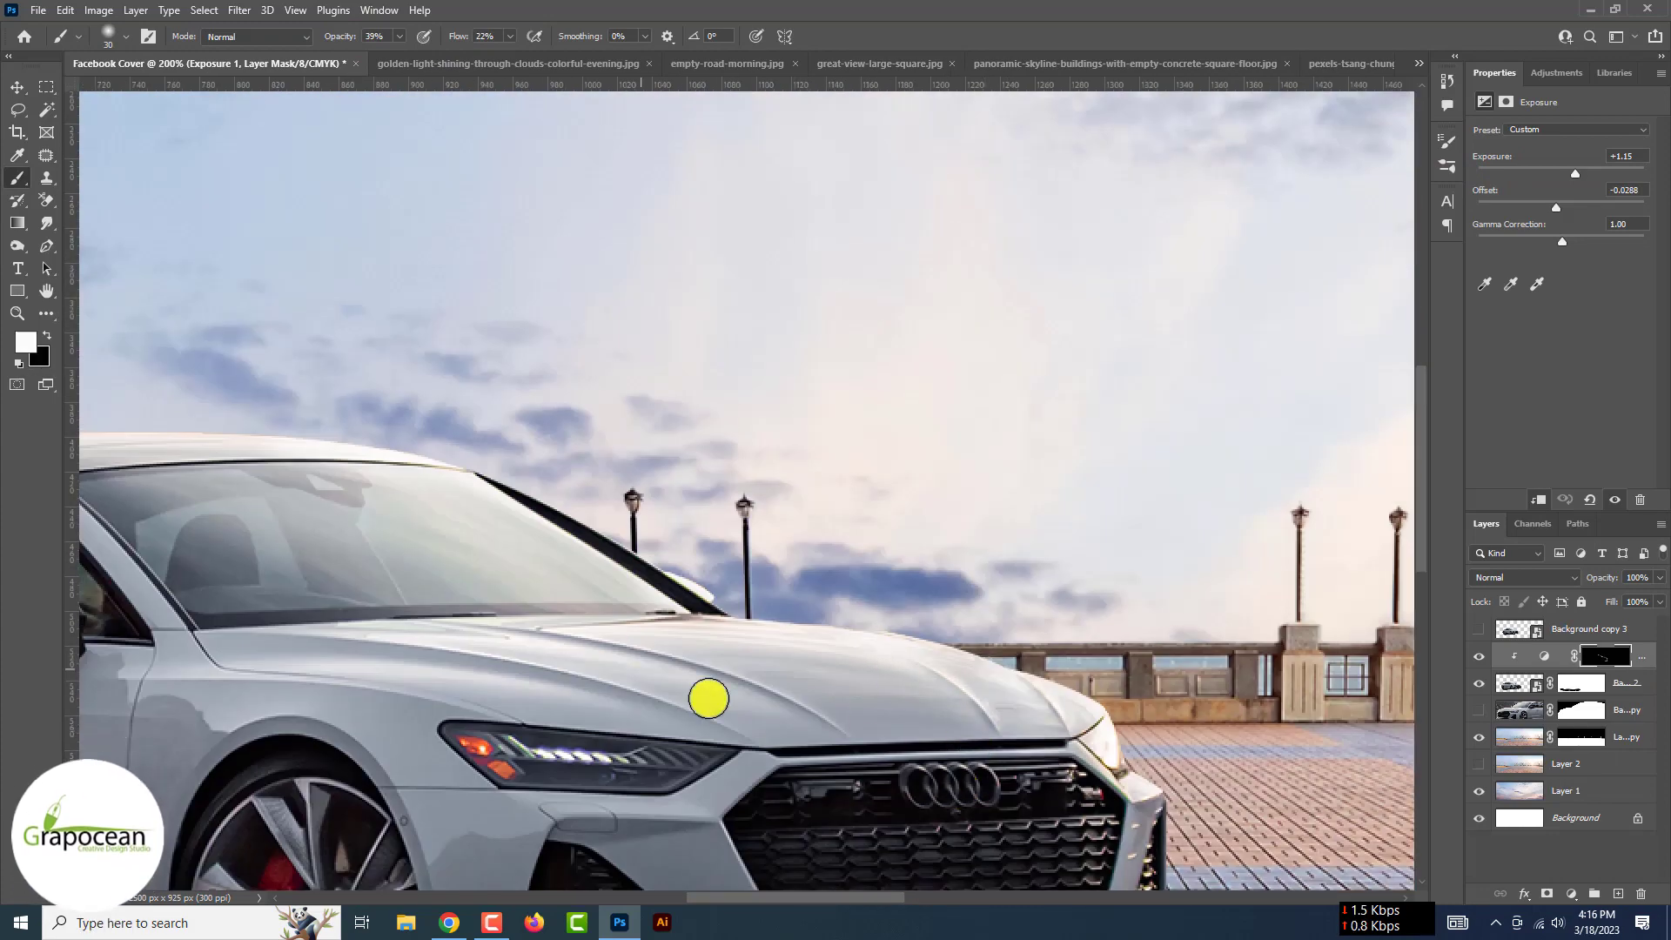
{"action": "mouse_move", "coordinate": [708, 690]}
{"action": "left_mouse_down"}
{"action": "mouse_move", "coordinate": [1017, 758]}
{"action": "mouse_move", "coordinate": [1151, 715]}
{"action": "left_mouse_up"}
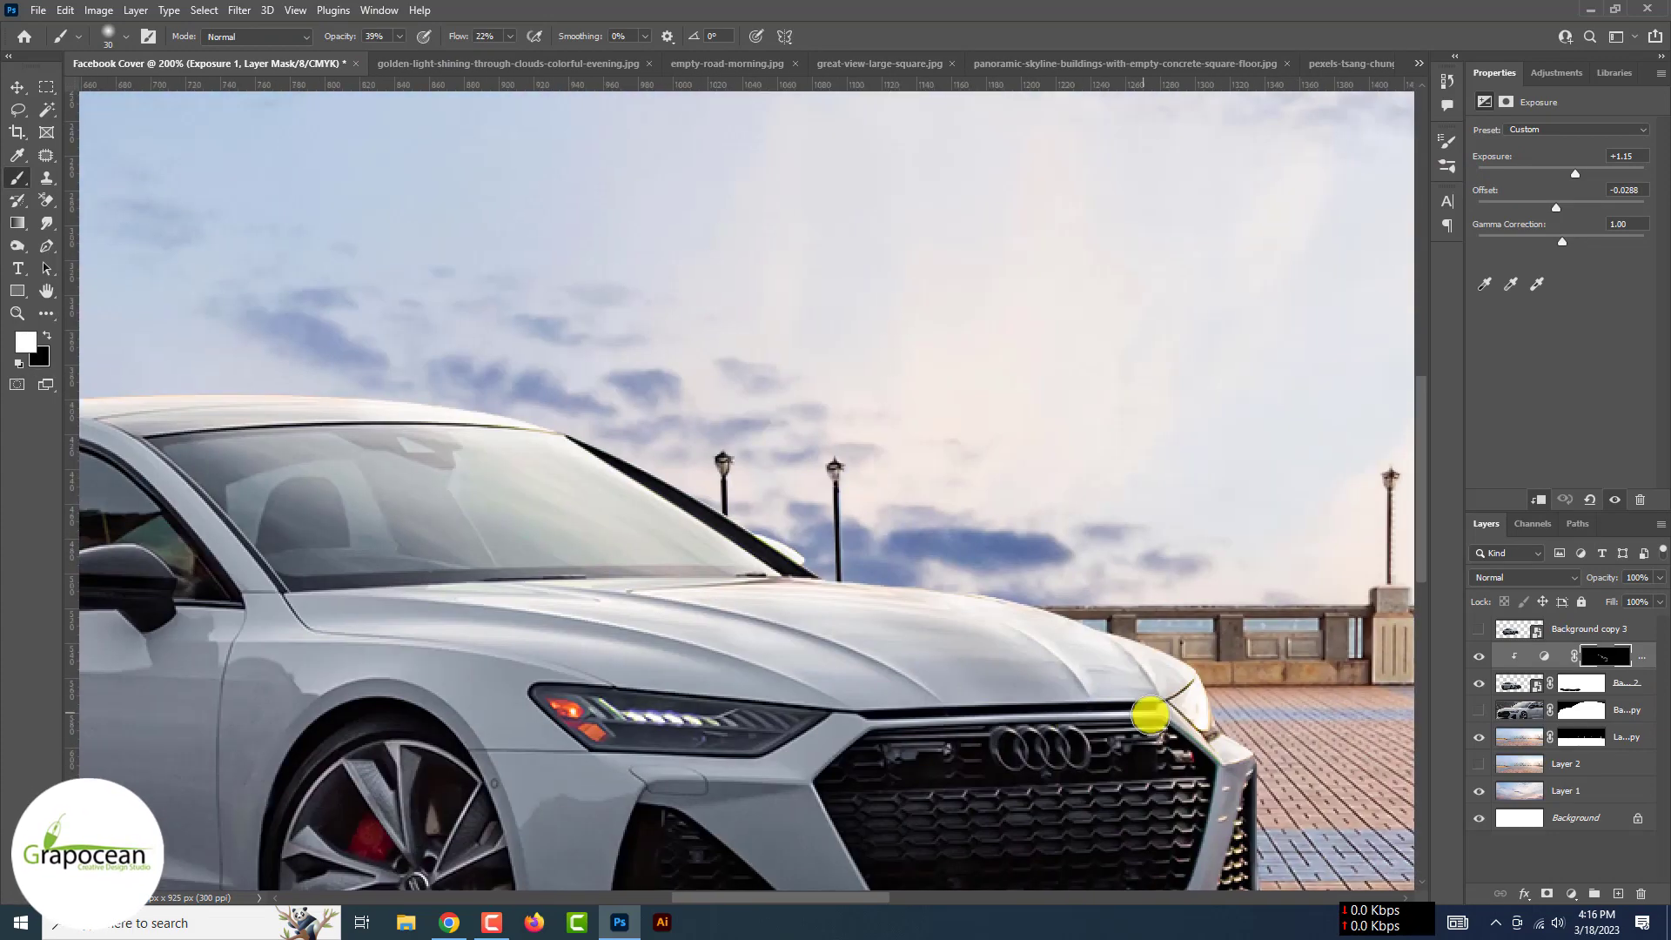
Place the new Curves 1 adjustment layer in position in the layer stack
{"action": "scroll", "coordinate": [1078, 823], "scroll_direction": "down", "scroll_amount": 3}
{"action": "scroll", "coordinate": [574, 316], "scroll_direction": "up", "scroll_amount": 3}
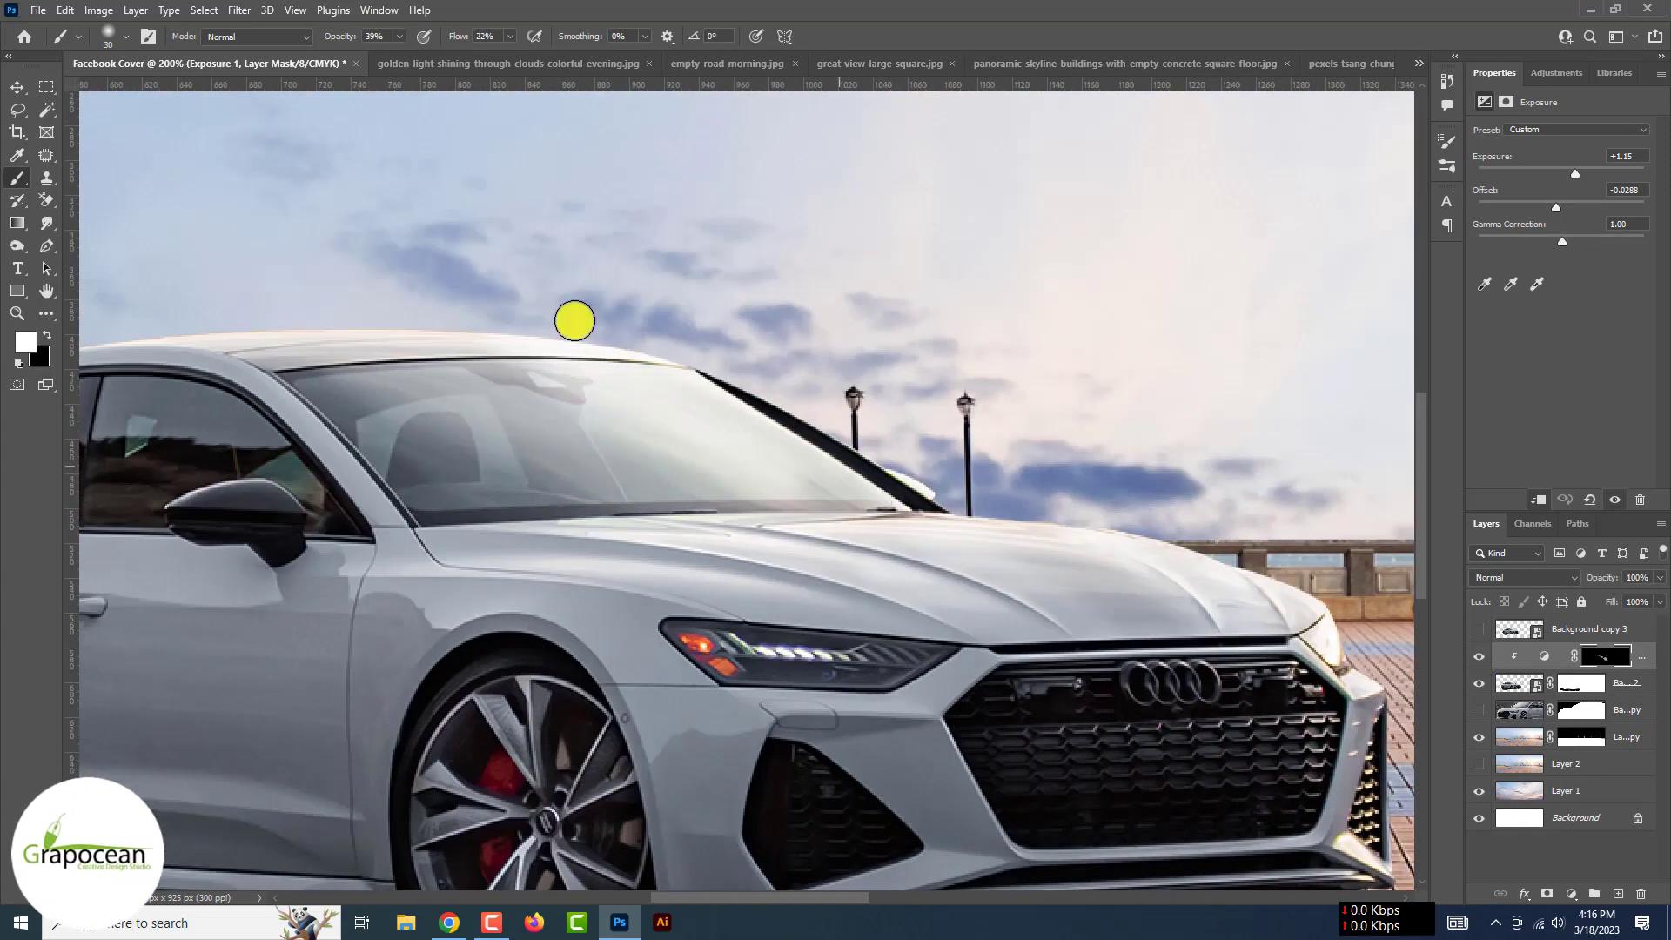
{"action": "scroll", "coordinate": [810, 447], "scroll_direction": "down", "scroll_amount": 3}
{"action": "scroll", "coordinate": [619, 403], "scroll_direction": "up", "scroll_amount": 3}
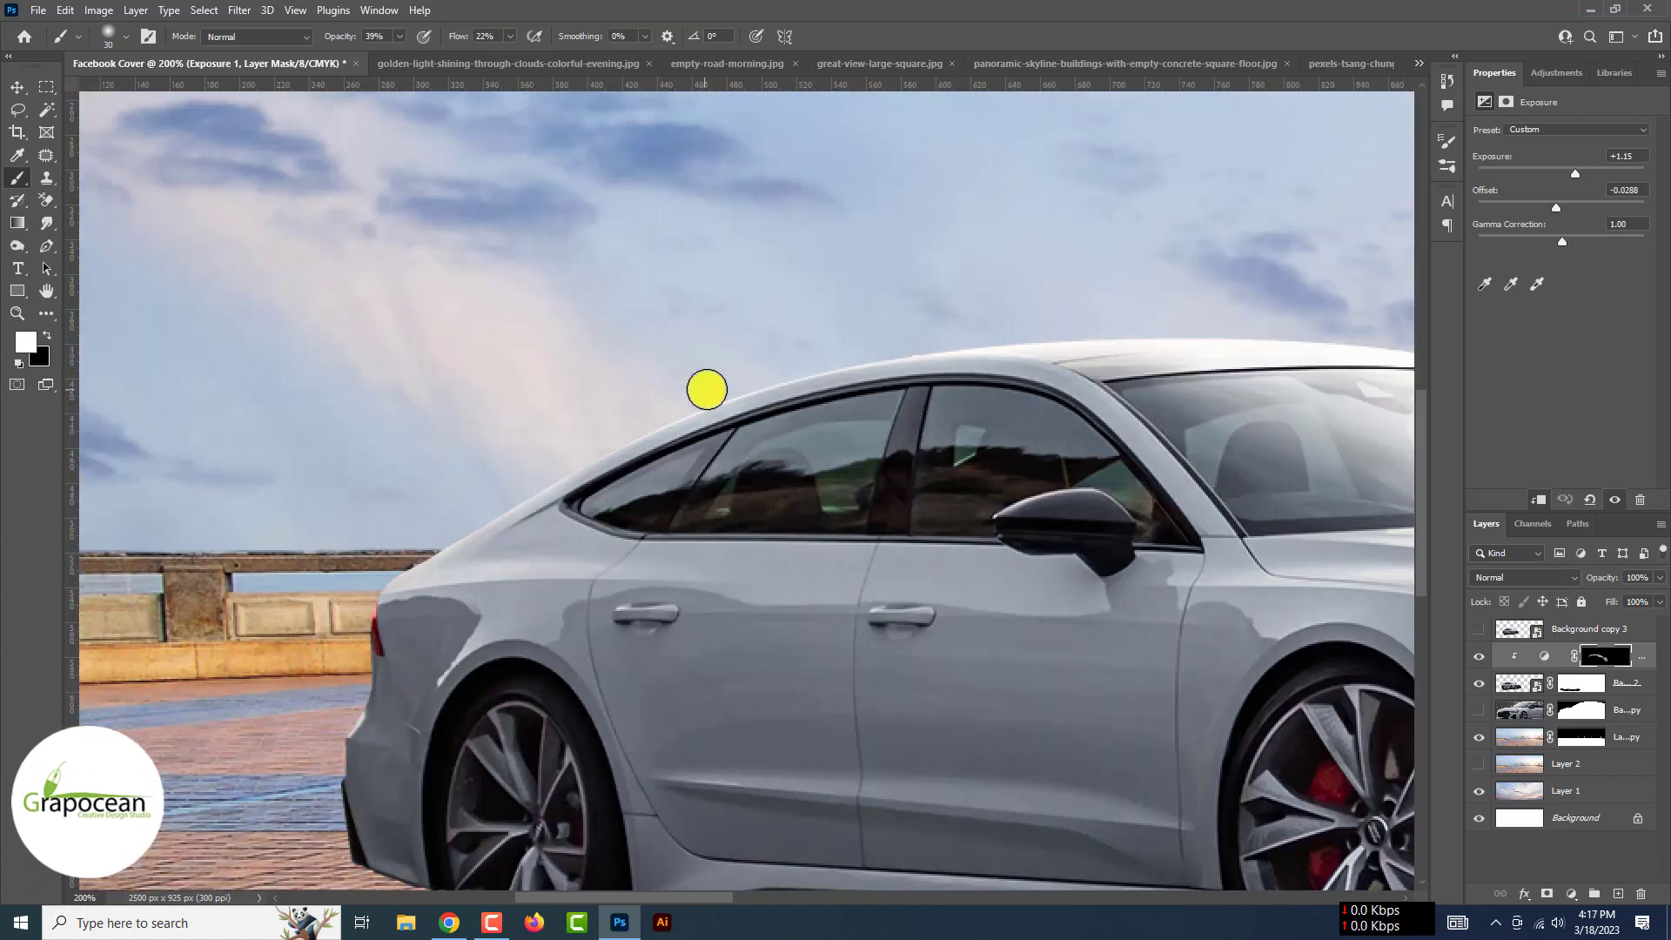
{"action": "scroll", "coordinate": [565, 494], "scroll_direction": "up", "scroll_amount": 2}
{"action": "scroll", "coordinate": [565, 493], "scroll_direction": "down", "scroll_amount": 3}
{"action": "scroll", "coordinate": [973, 473], "scroll_direction": "up", "scroll_amount": 3}
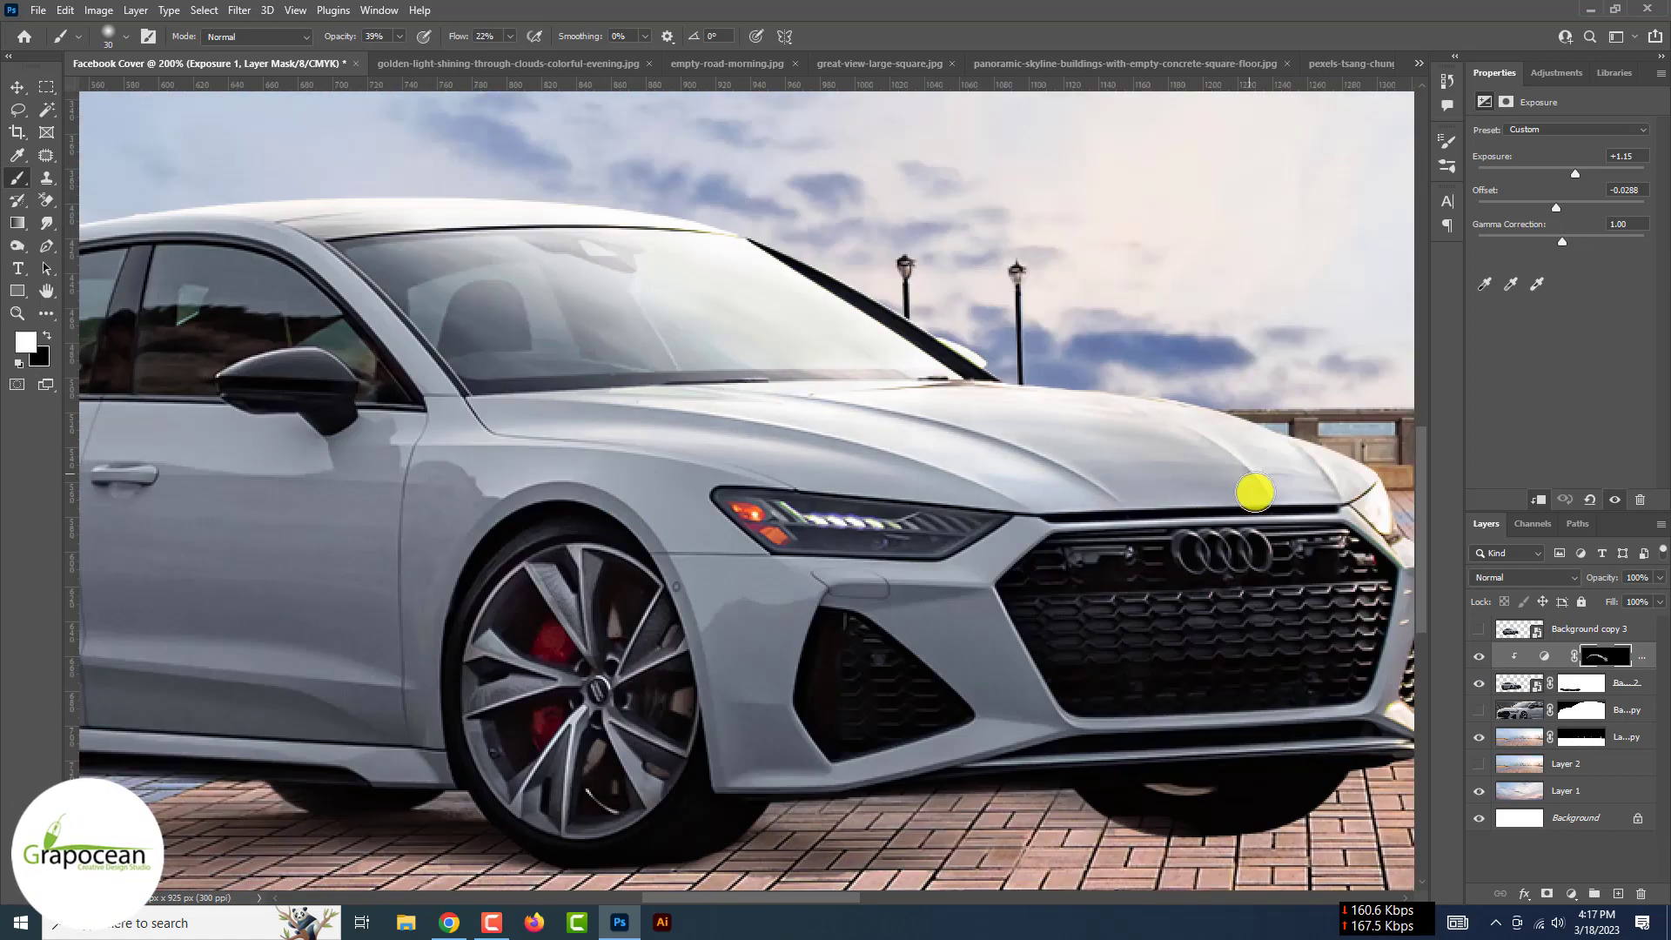
{"action": "scroll", "coordinate": [1212, 534], "scroll_direction": "down", "scroll_amount": 3}
{"action": "scroll", "coordinate": [1305, 511], "scroll_direction": "up", "scroll_amount": 3}
{"action": "left_click_drag", "start_coordinate": [1619, 656], "coordinate": [1658, 765]}
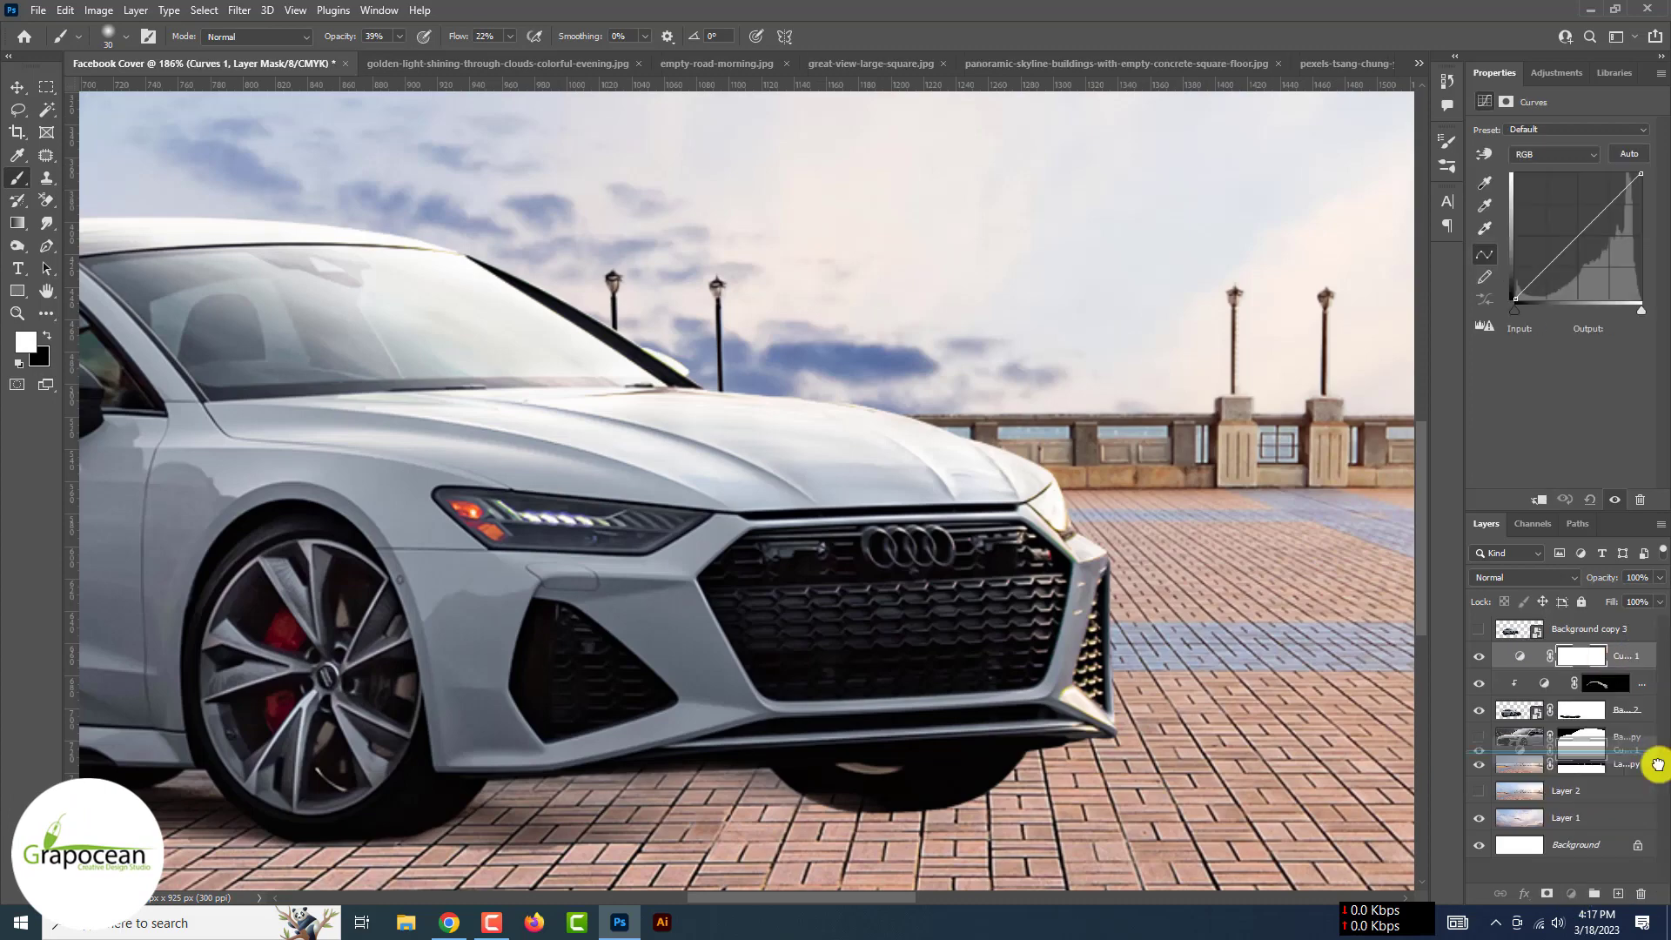
Bring the empty-road-morning.jpg building photo into the Facebook Cover as a new layer
{"action": "left_click", "coordinate": [951, 56]}
{"action": "left_click", "coordinate": [1418, 63]}
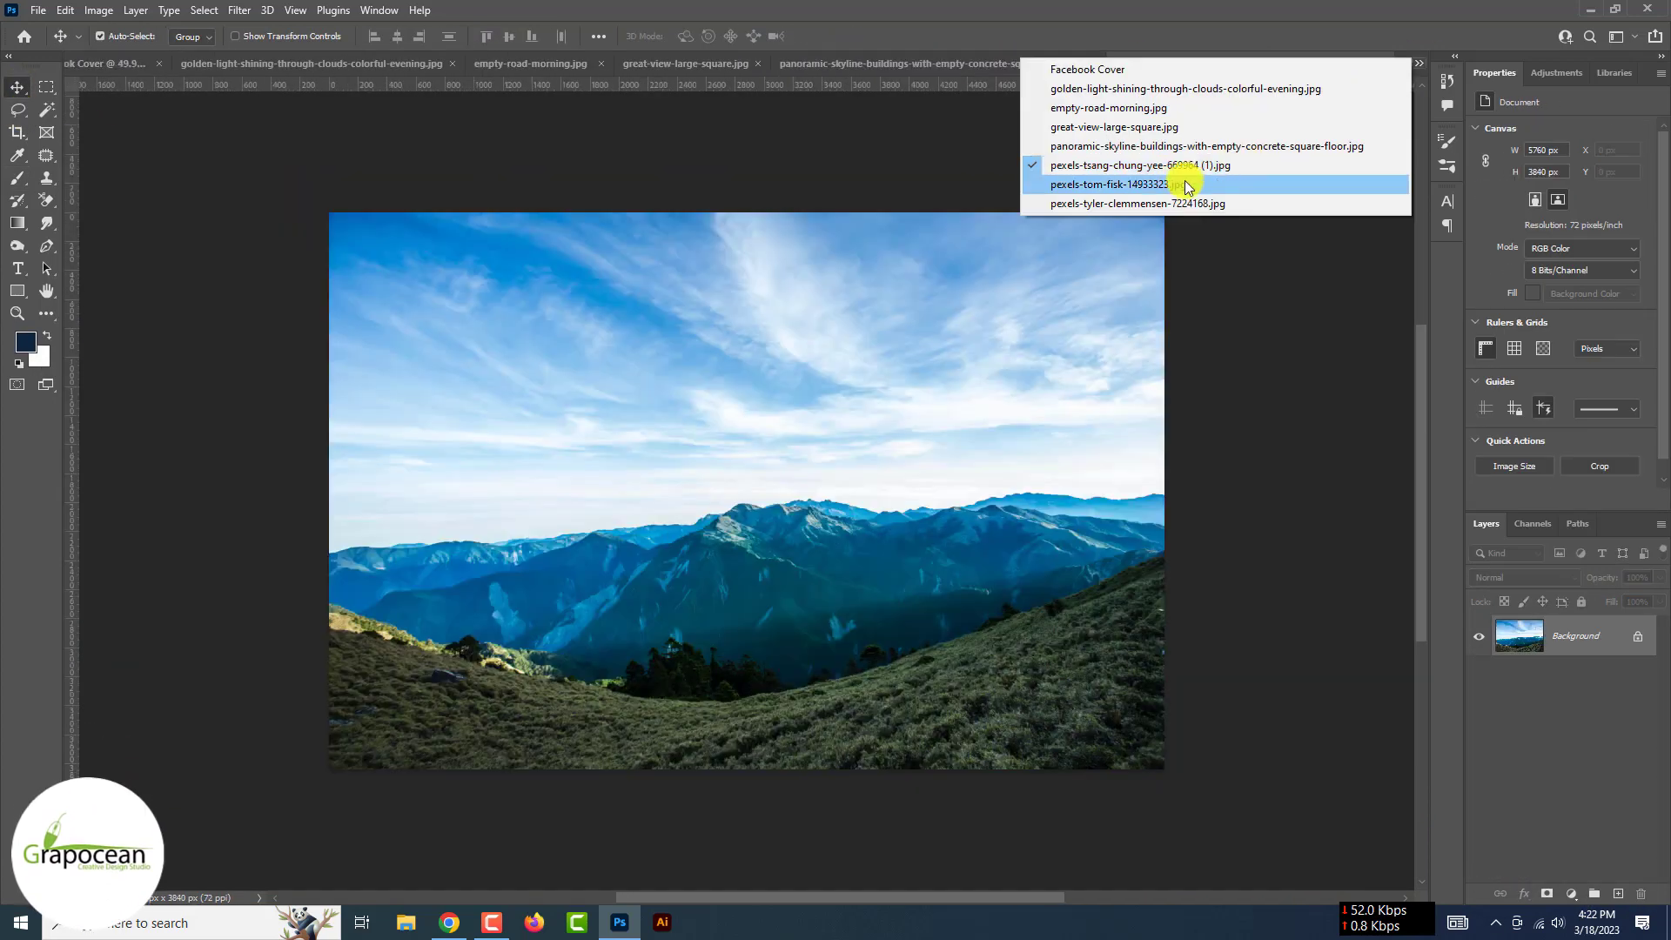
{"action": "left_click", "coordinate": [1249, 121]}
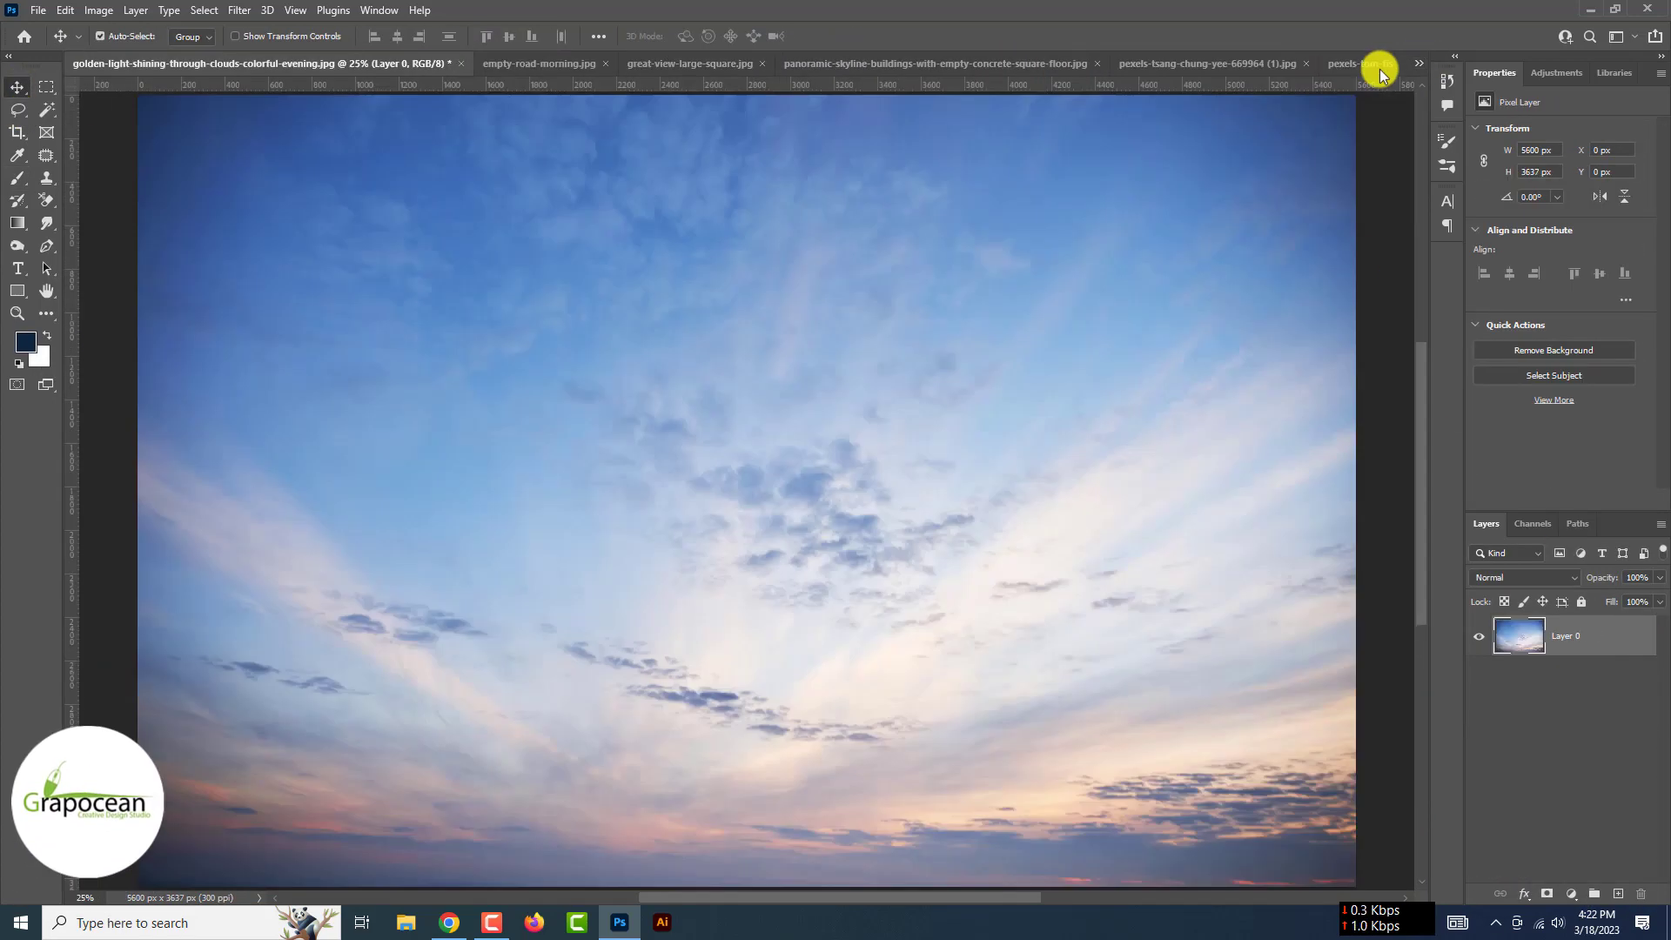
{"action": "mouse_move", "coordinate": [727, 441]}
{"action": "left_mouse_down"}
{"action": "mouse_move", "coordinate": [1585, 682]}
{"action": "mouse_move", "coordinate": [1519, 815]}
{"action": "left_mouse_up"}
{"action": "key", "text": "ctrl+t"}
{"action": "key", "text": "Return"}
Move Layer 3 below Layer 2 copy and scale it down to fit the cover
{"action": "key", "text": "ctrl+plus"}
{"action": "key", "text": "ctrl+t"}
{"action": "scroll", "coordinate": [1007, 597], "scroll_direction": "up", "scroll_amount": 3}
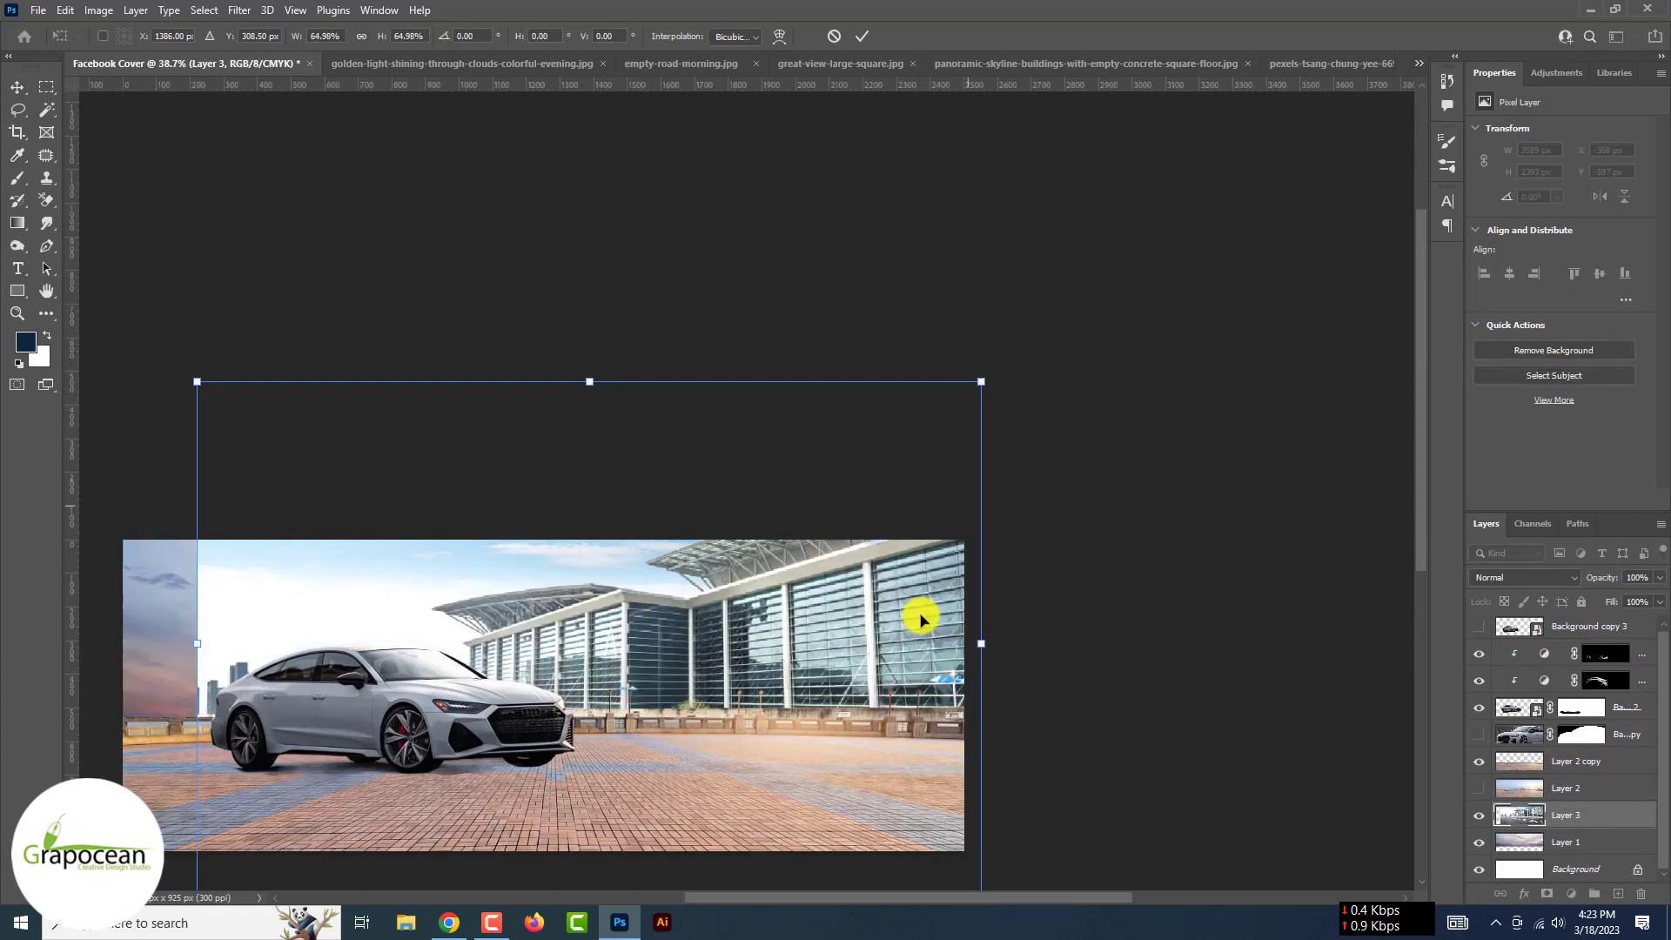
{"action": "left_click_drag", "start_coordinate": [920, 618], "coordinate": [955, 580]}
{"action": "key", "text": "Return"}
{"action": "key", "text": "t"}
{"action": "key", "text": "v"}
{"action": "scroll", "coordinate": [437, 466], "scroll_direction": "up", "scroll_amount": 1}
Nudge Layer 3 lower and refine the roof-beam edges, subtracting the sky gaps with the edge brush
{"action": "left_click_drag", "start_coordinate": [733, 736], "coordinate": [733, 744]}
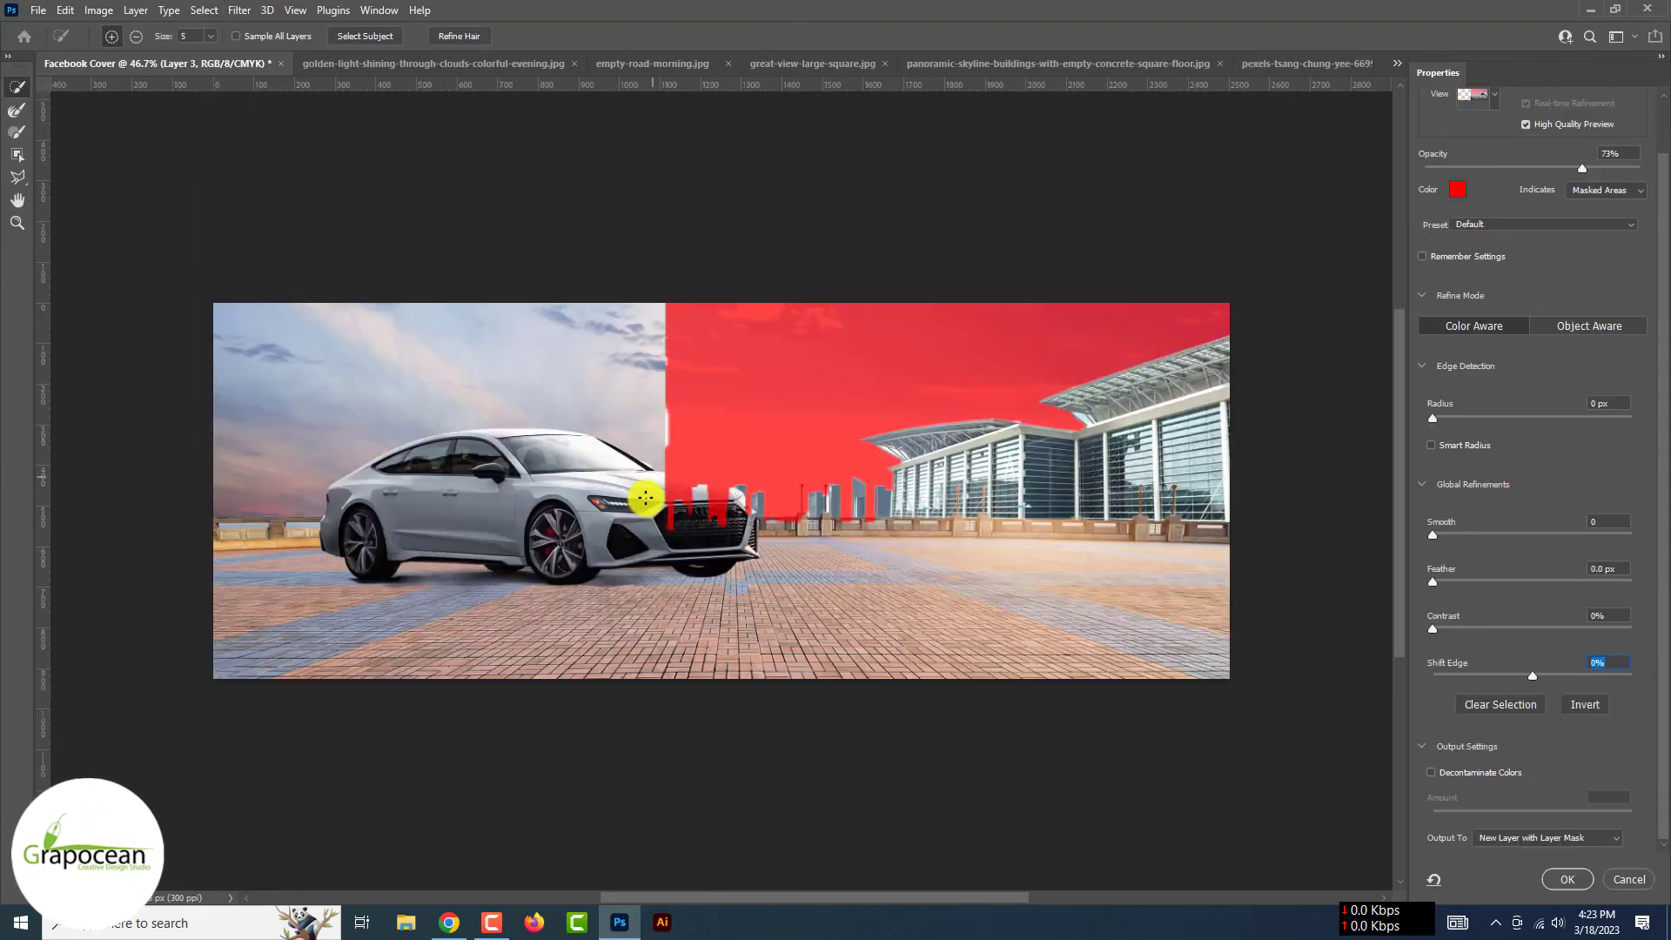
{"action": "key", "text": "alt"}
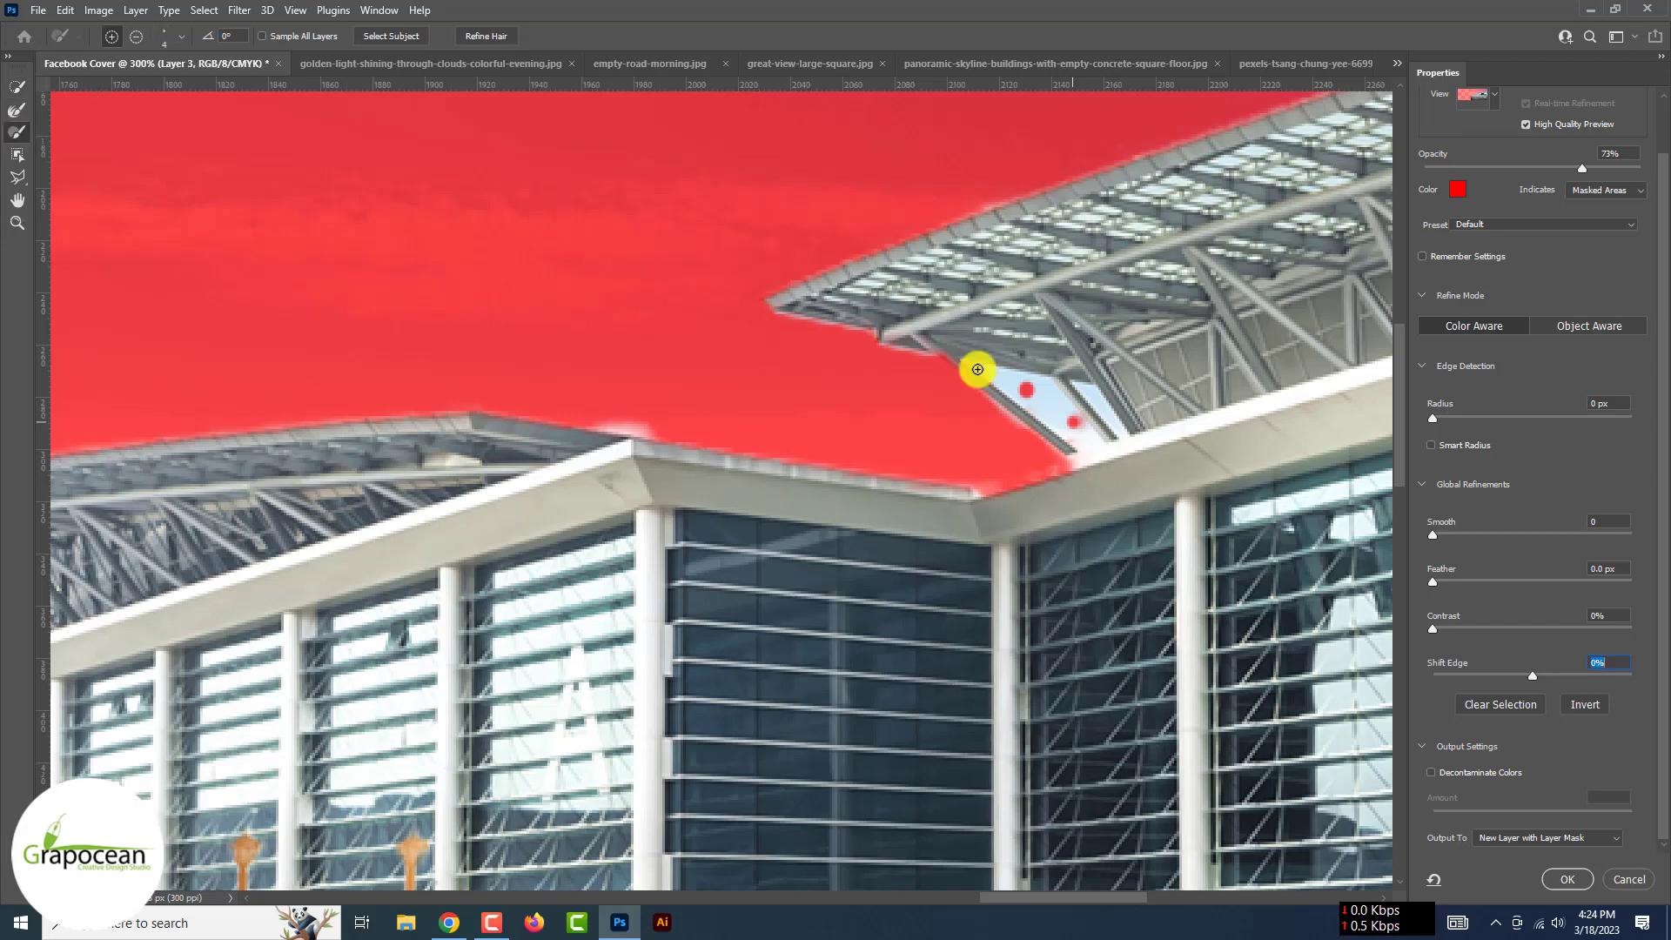
{"action": "mouse_move", "coordinate": [1078, 446]}
{"action": "left_mouse_down"}
{"action": "mouse_move", "coordinate": [1048, 384]}
{"action": "mouse_move", "coordinate": [1078, 400]}
{"action": "left_mouse_up"}
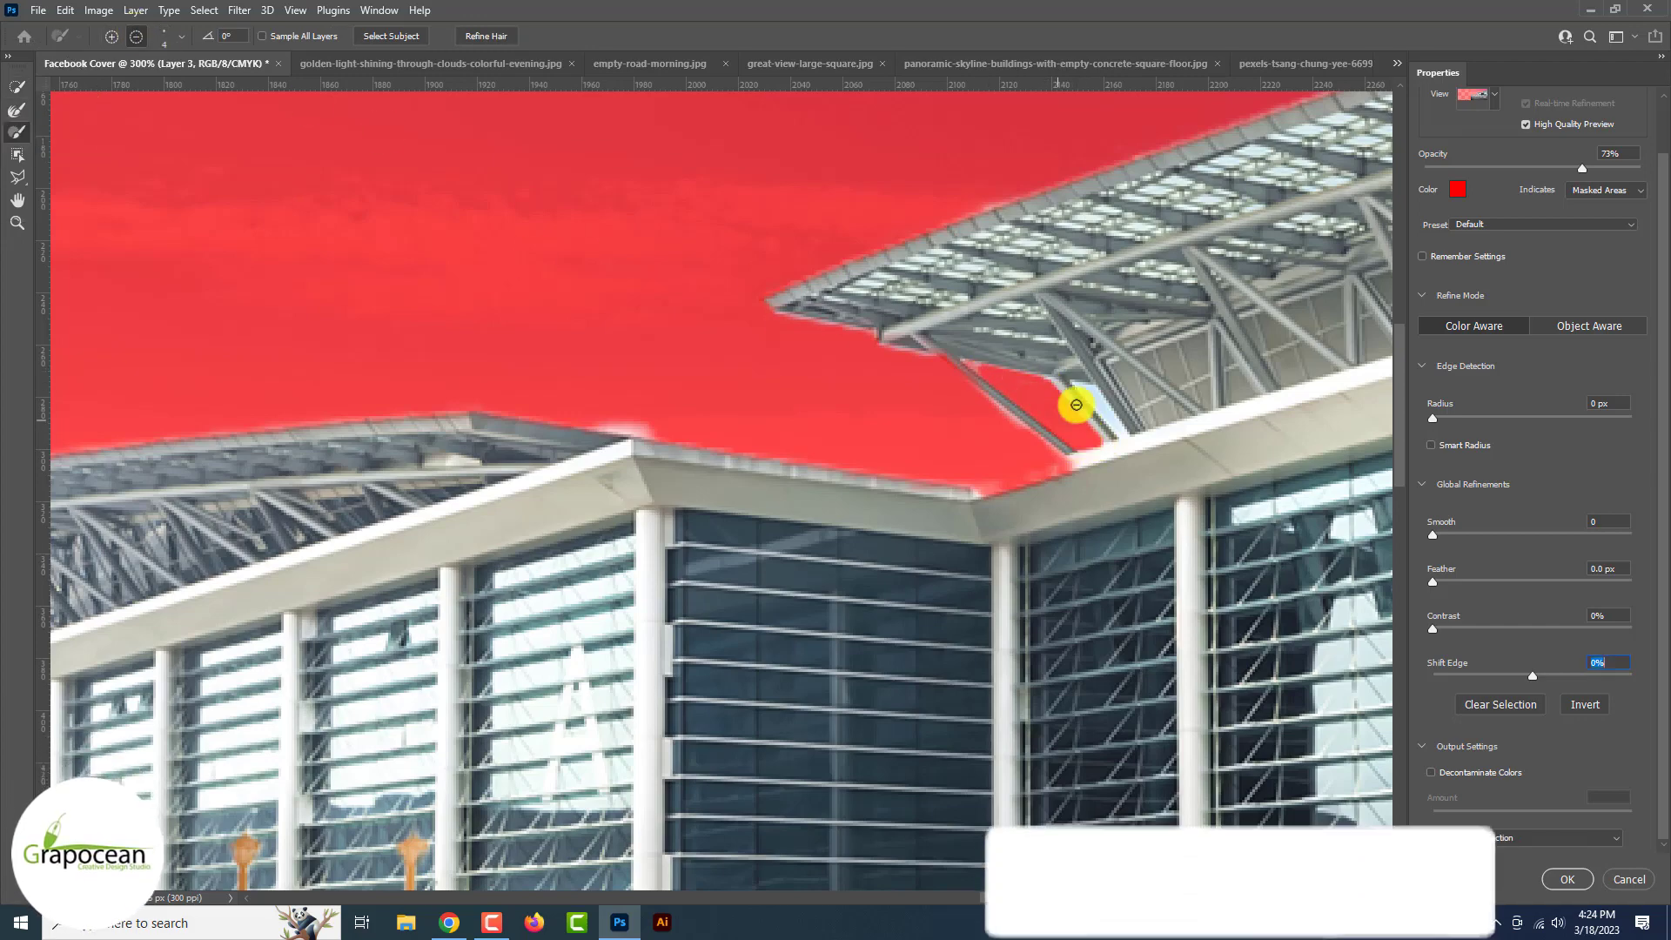
{"action": "left_click_drag", "start_coordinate": [1063, 460], "coordinate": [884, 384]}
{"action": "left_click", "coordinate": [112, 36]}
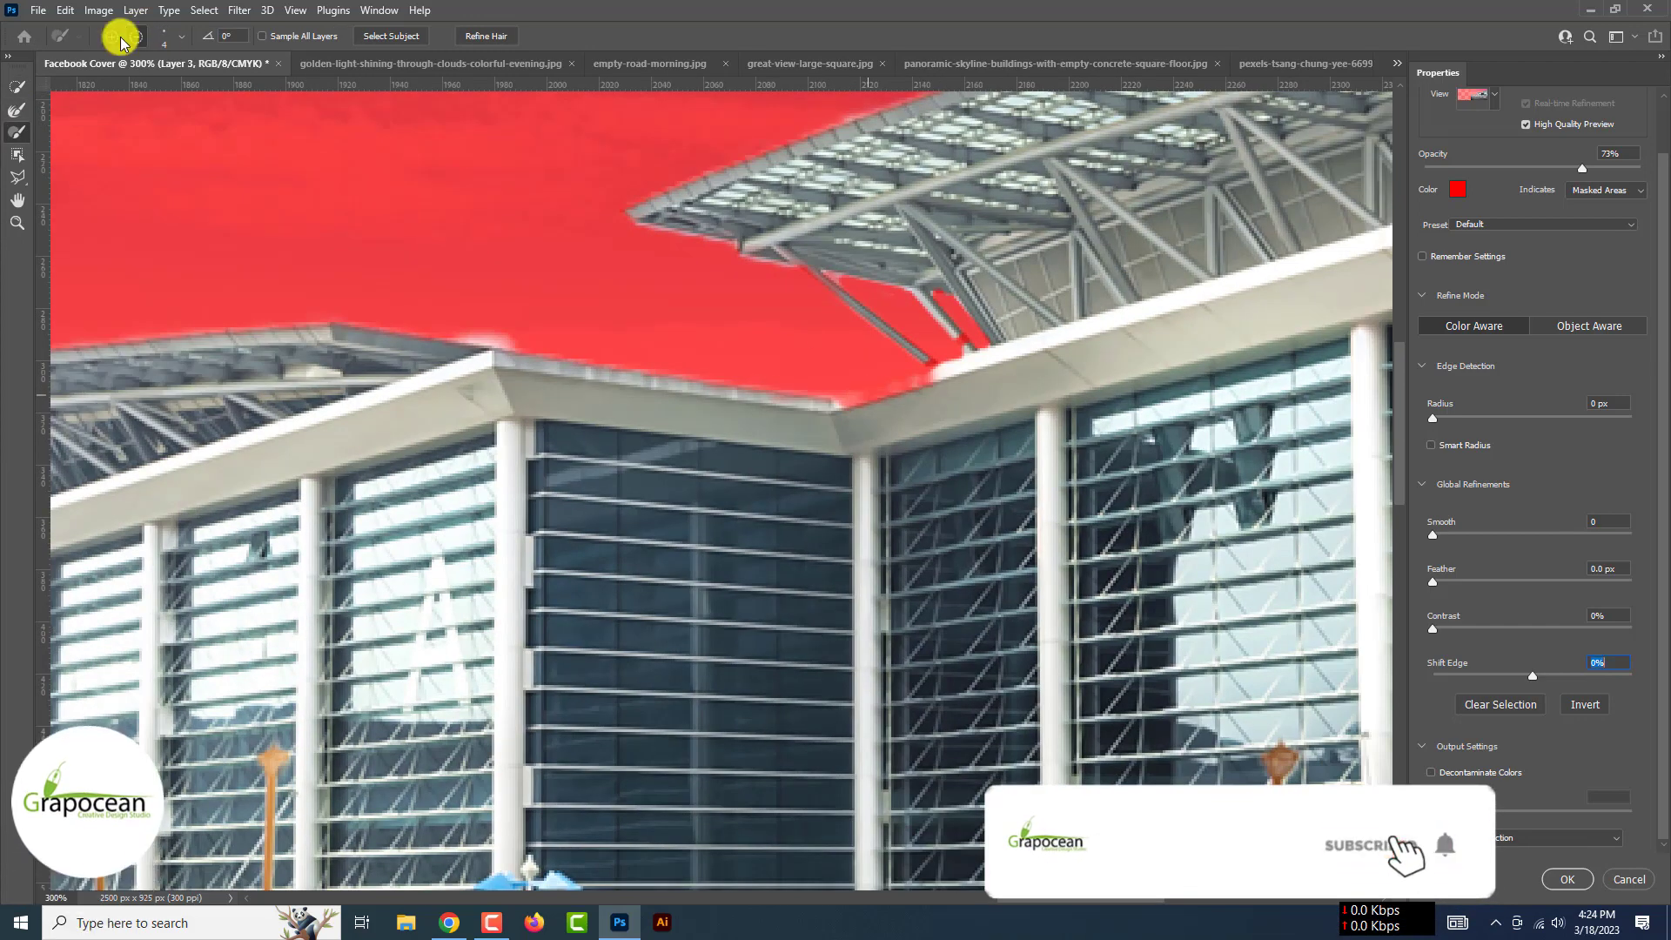
{"action": "left_click_drag", "start_coordinate": [665, 407], "coordinate": [1226, 438]}
Finish the roof edge and output the refined sky mask as a new masked layer
{"action": "scroll", "coordinate": [1061, 381], "scroll_direction": "down", "scroll_amount": 3}
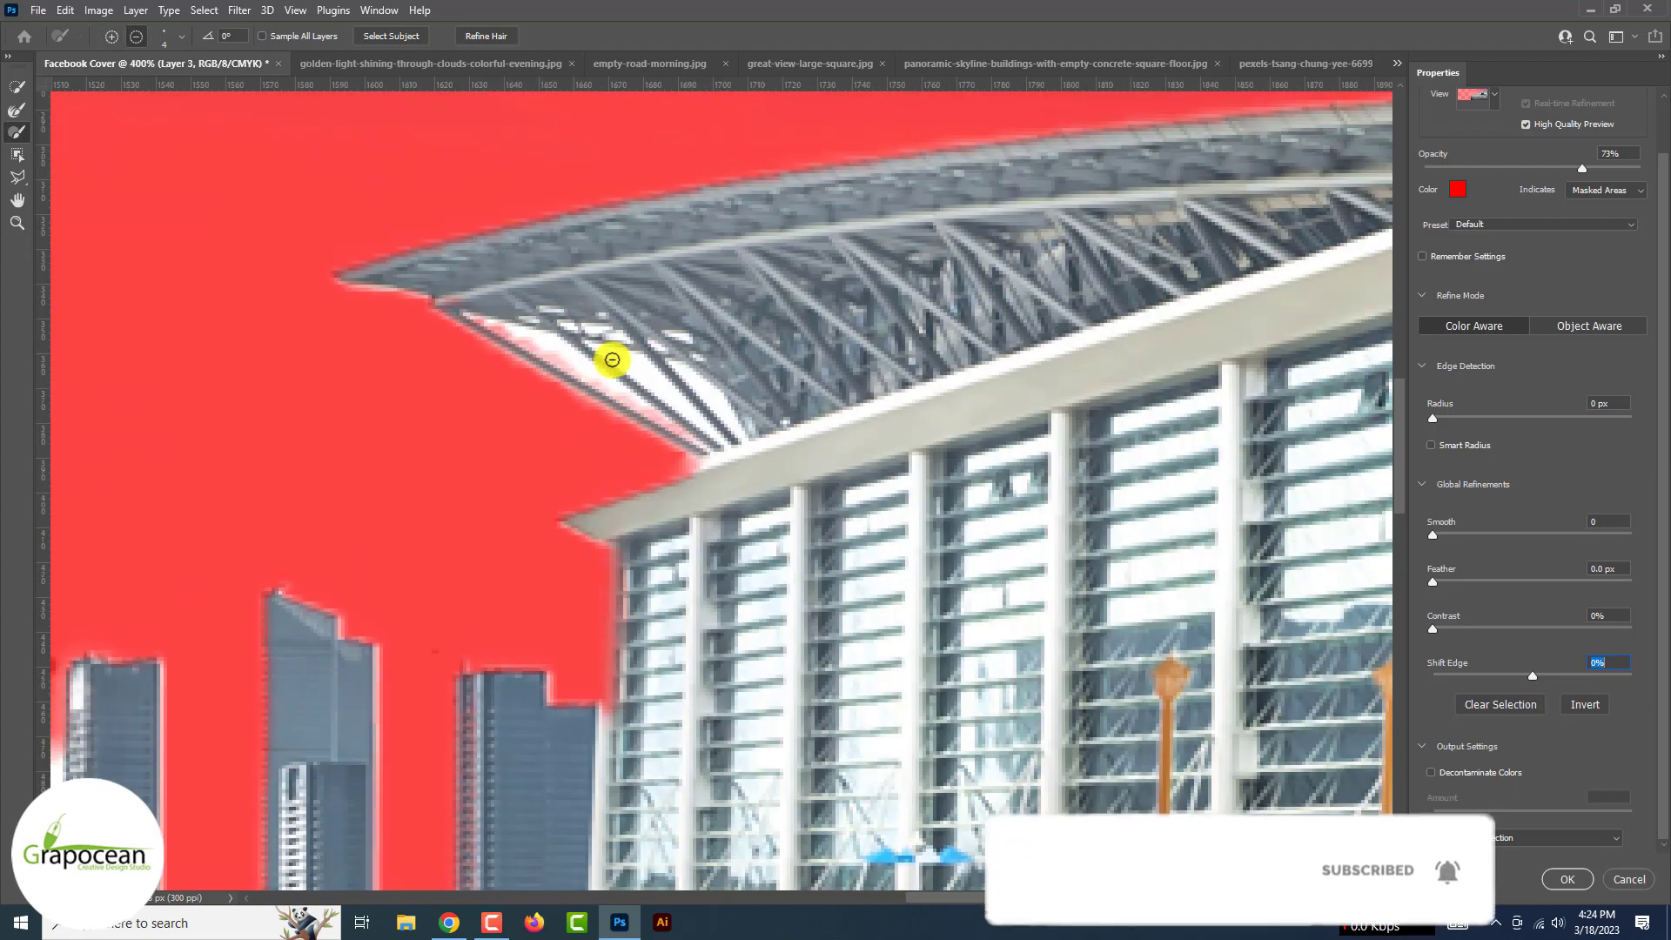
{"action": "left_click", "coordinate": [16, 86]}
{"action": "scroll", "coordinate": [646, 370], "scroll_direction": "up", "scroll_amount": 5}
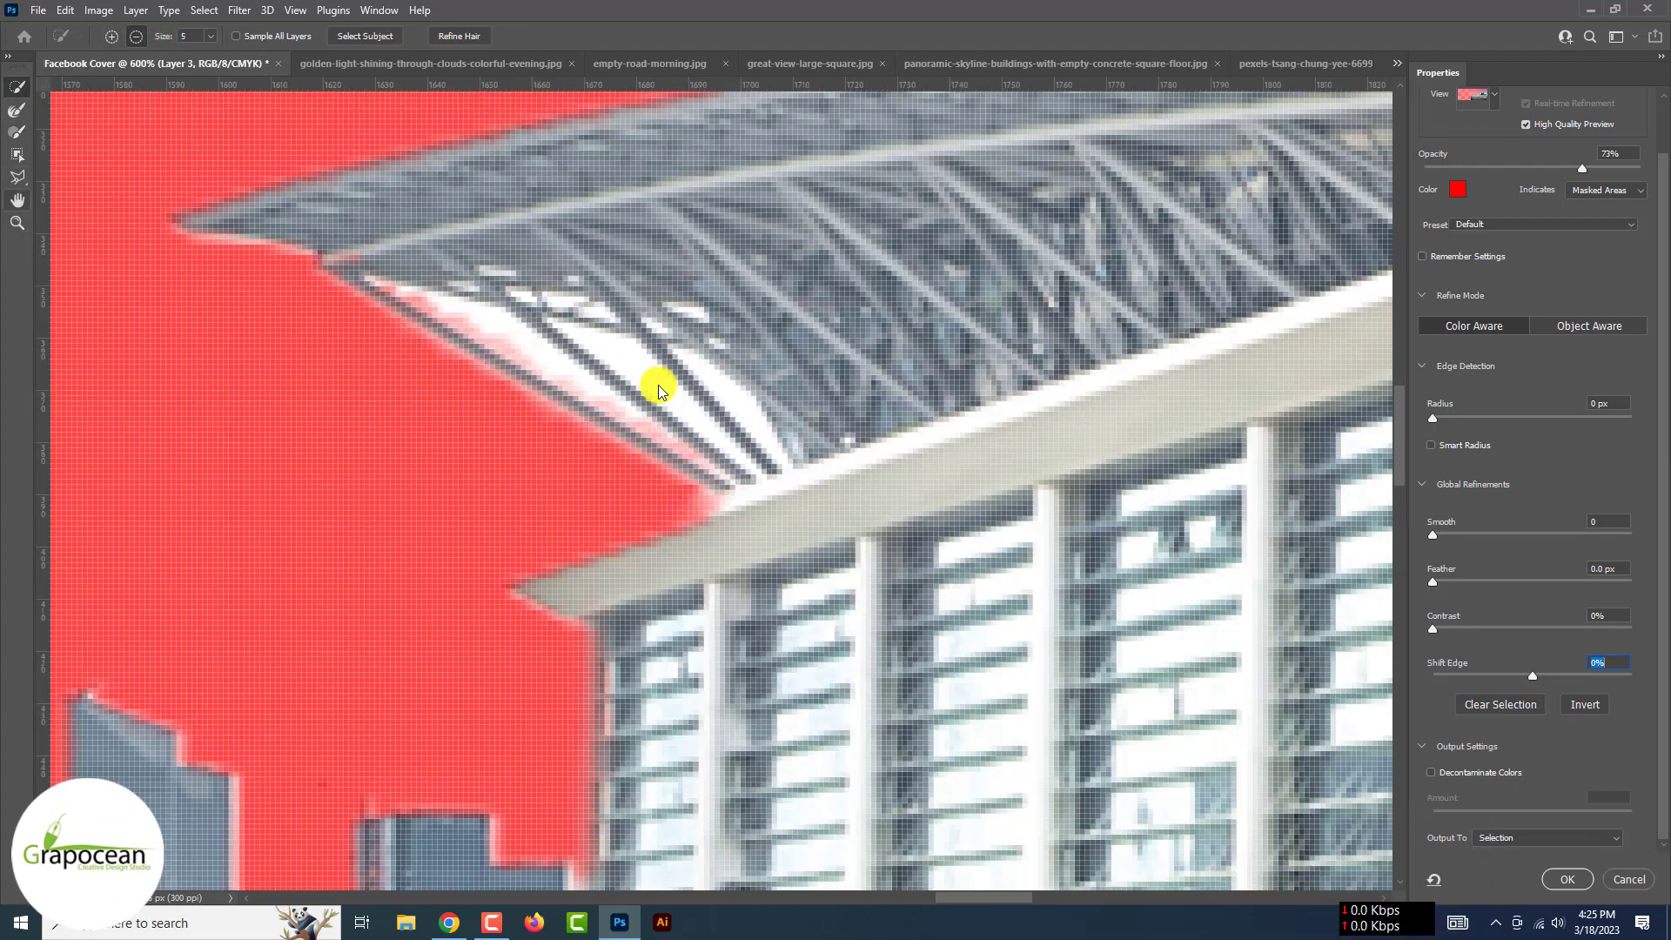
{"action": "left_click", "coordinate": [1549, 837]}
{"action": "left_click", "coordinate": [1567, 880]}
{"action": "scroll", "coordinate": [964, 579], "scroll_direction": "up", "scroll_amount": 5}
Magic Wand the white gap under the roof beams and paint it black on the Layer 3 copy mask
{"action": "left_click", "coordinate": [714, 616]}
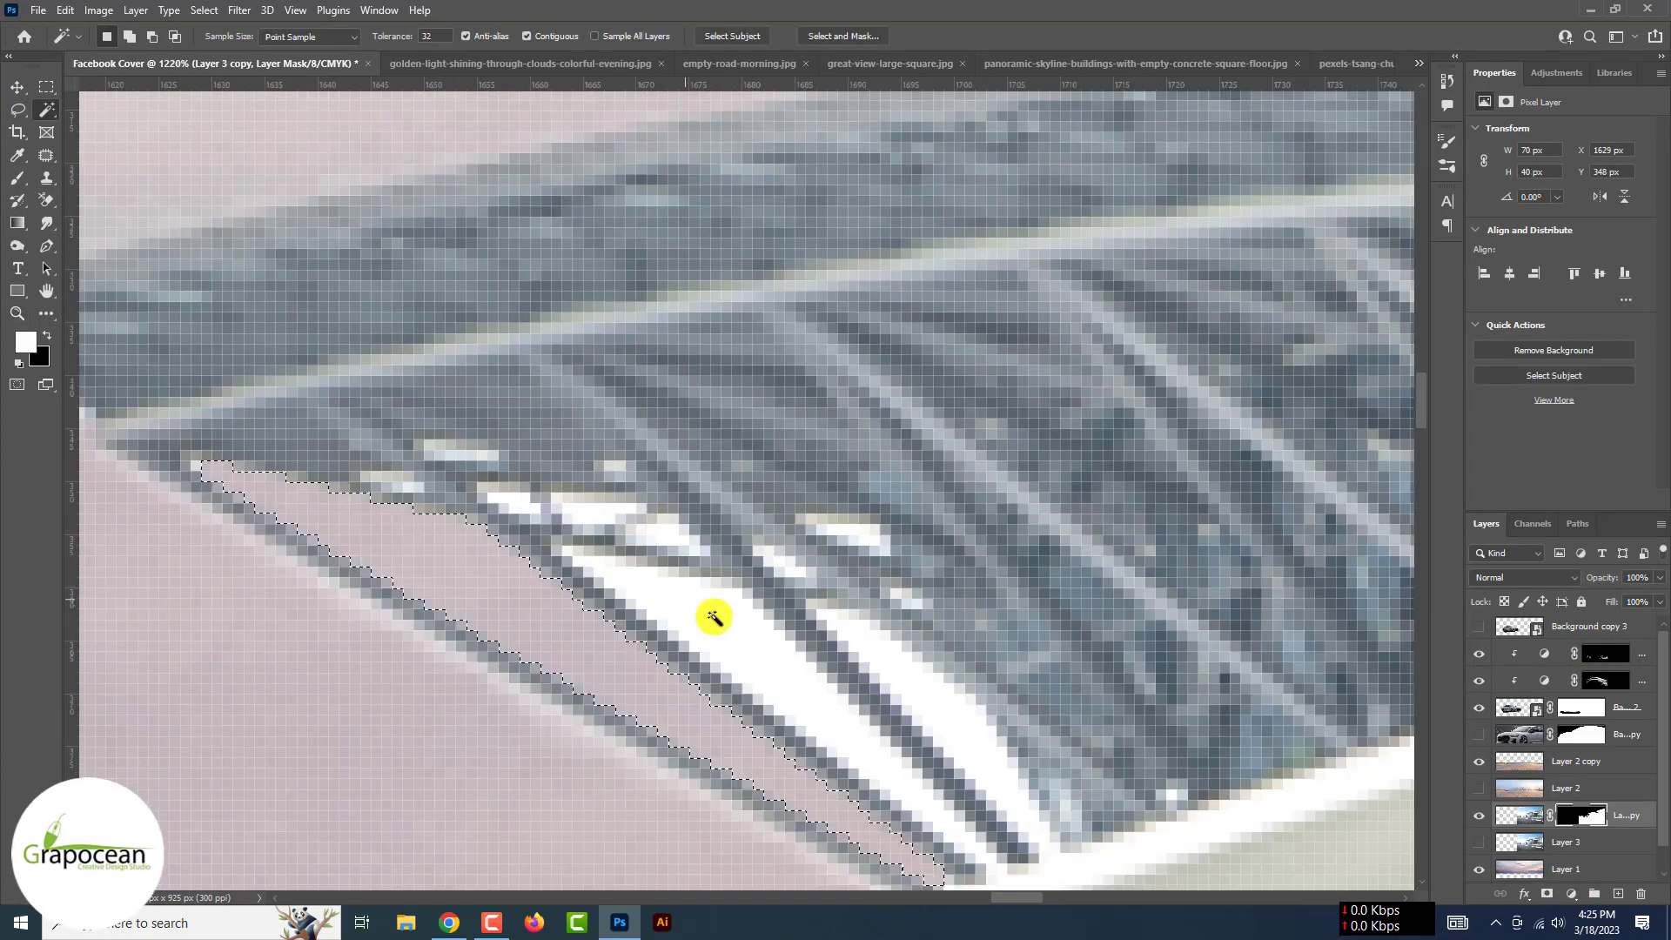
{"action": "scroll", "coordinate": [713, 616], "scroll_direction": "down", "scroll_amount": 5}
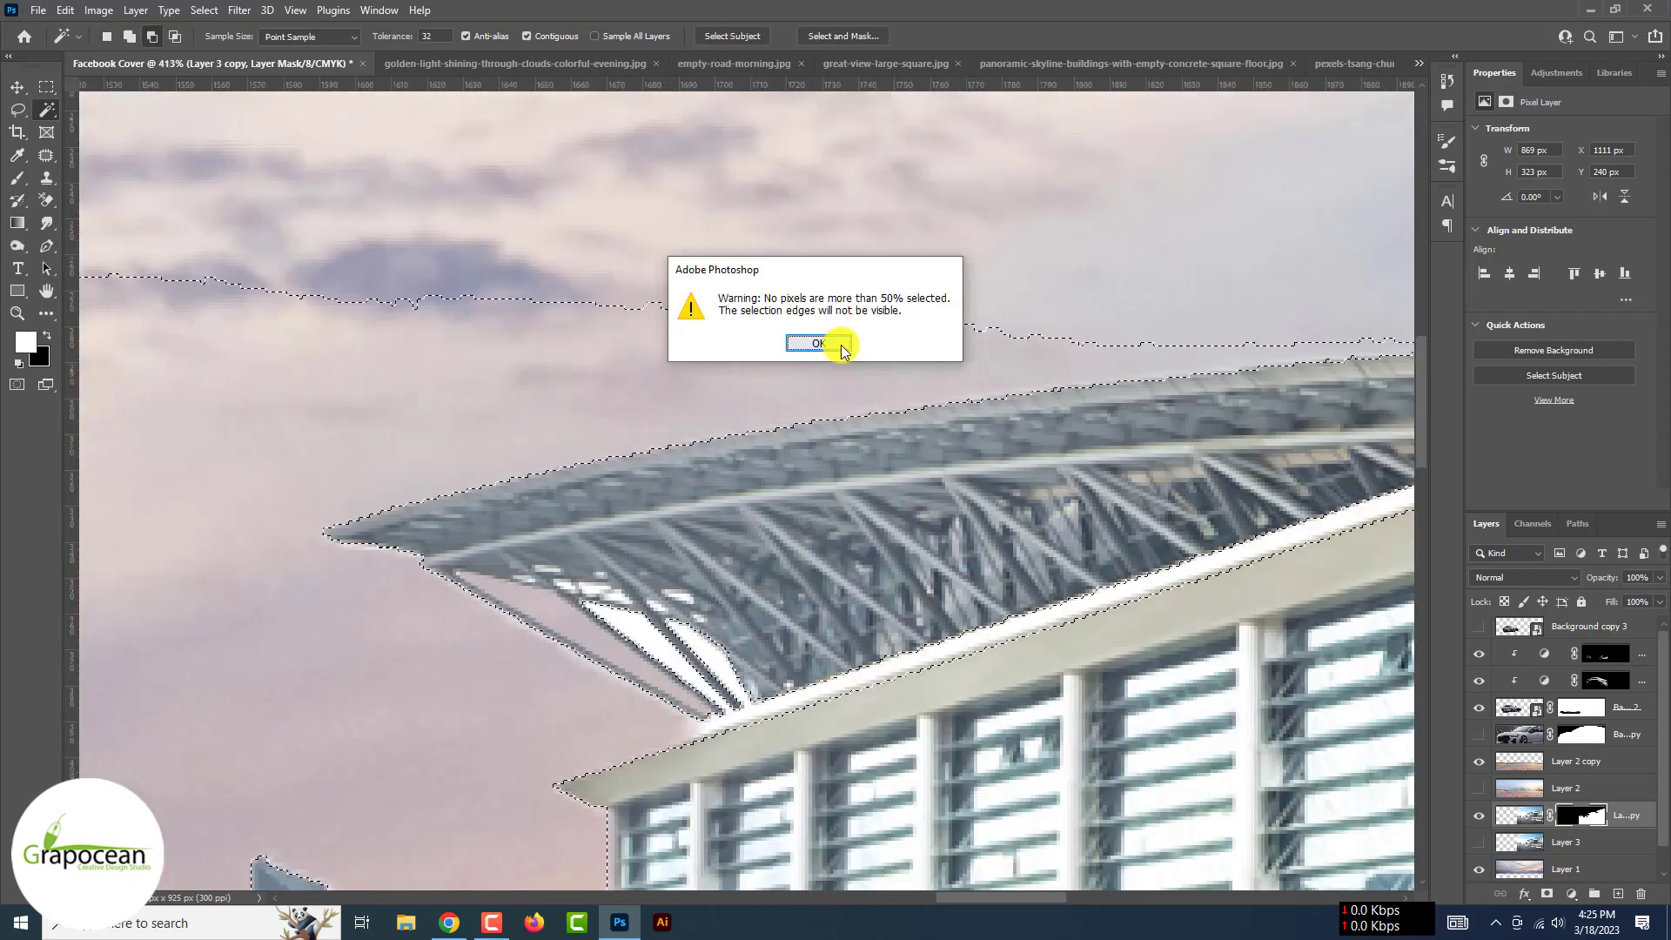
{"action": "left_click", "coordinate": [841, 337]}
{"action": "left_click", "coordinate": [21, 181]}
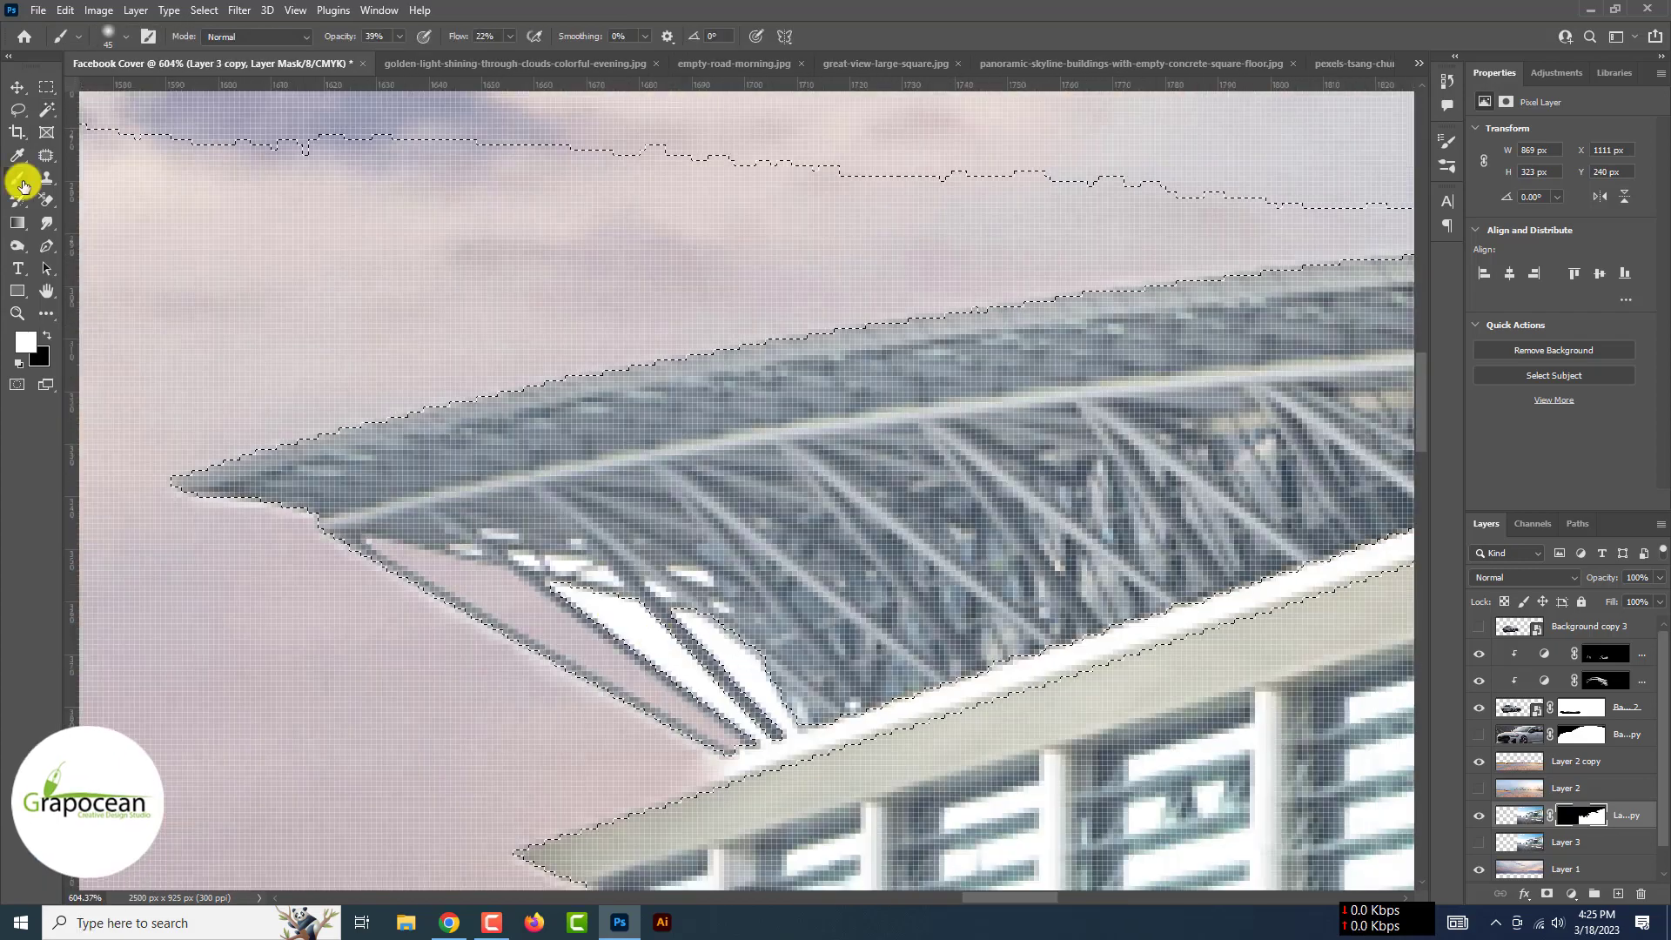
{"action": "key", "text": "x"}
{"action": "left_click_drag", "start_coordinate": [687, 627], "coordinate": [687, 626]}
{"action": "key", "text": "ctrl+d"}
Reselect the previous roof-gap selection to touch up the mask, then deselect
{"action": "key", "text": "w"}
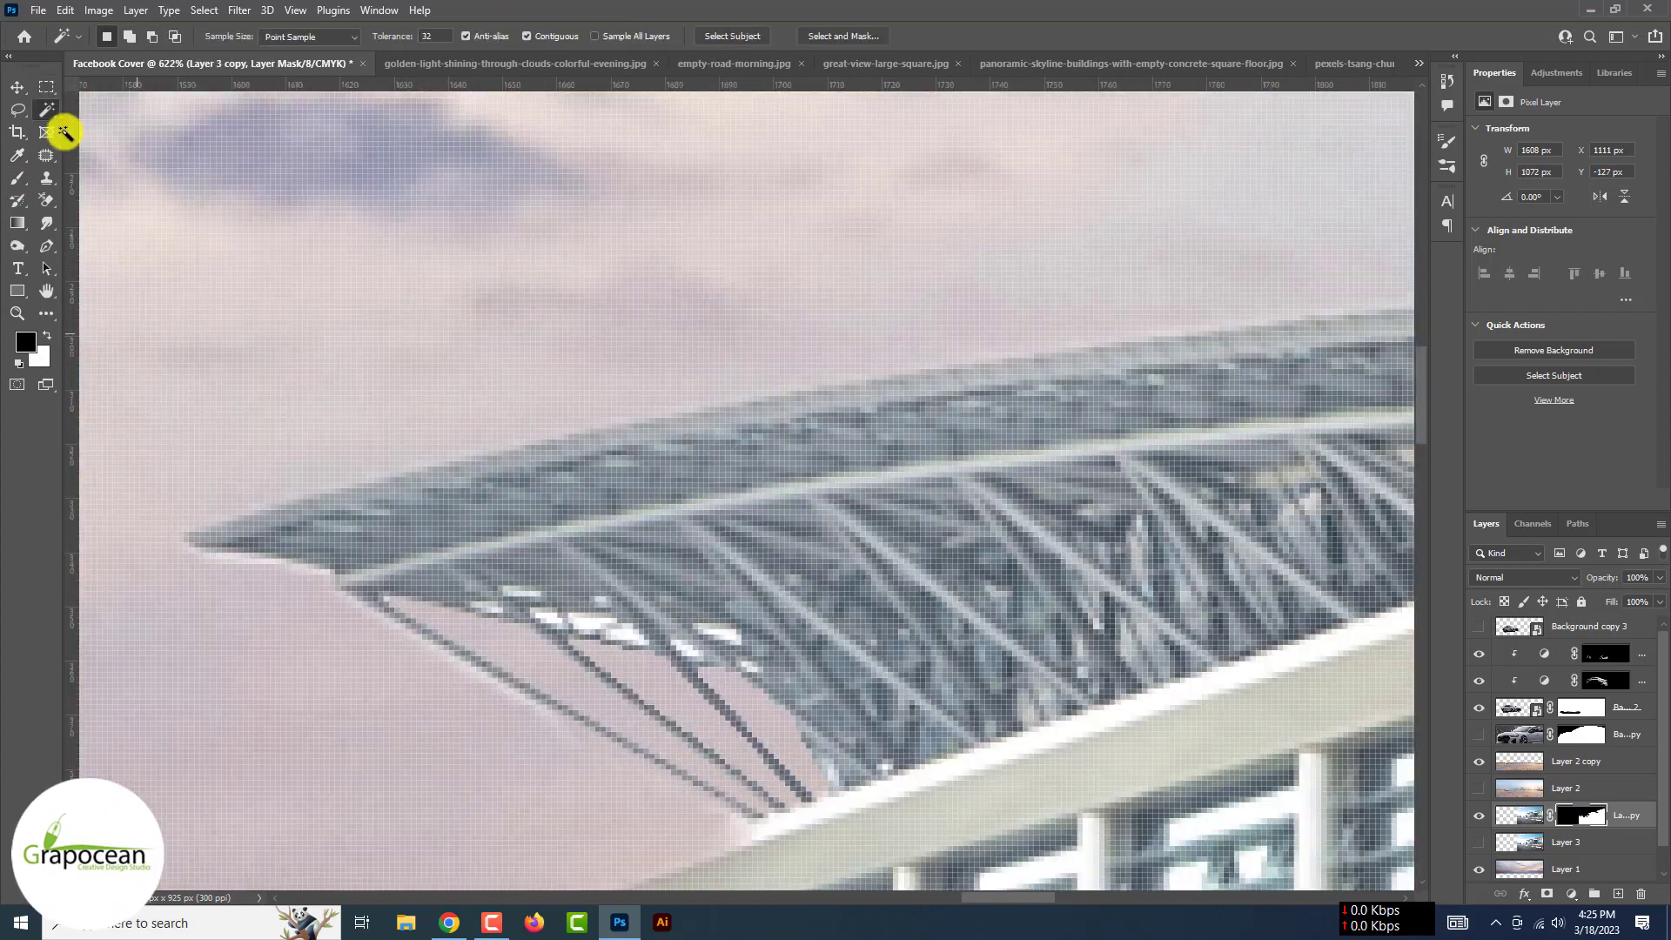
{"action": "key", "text": "b"}
{"action": "scroll", "coordinate": [279, 585], "scroll_direction": "down", "scroll_amount": 3}
{"action": "scroll", "coordinate": [326, 412], "scroll_direction": "down", "scroll_amount": 3}
{"action": "scroll", "coordinate": [618, 671], "scroll_direction": "down", "scroll_amount": 3}
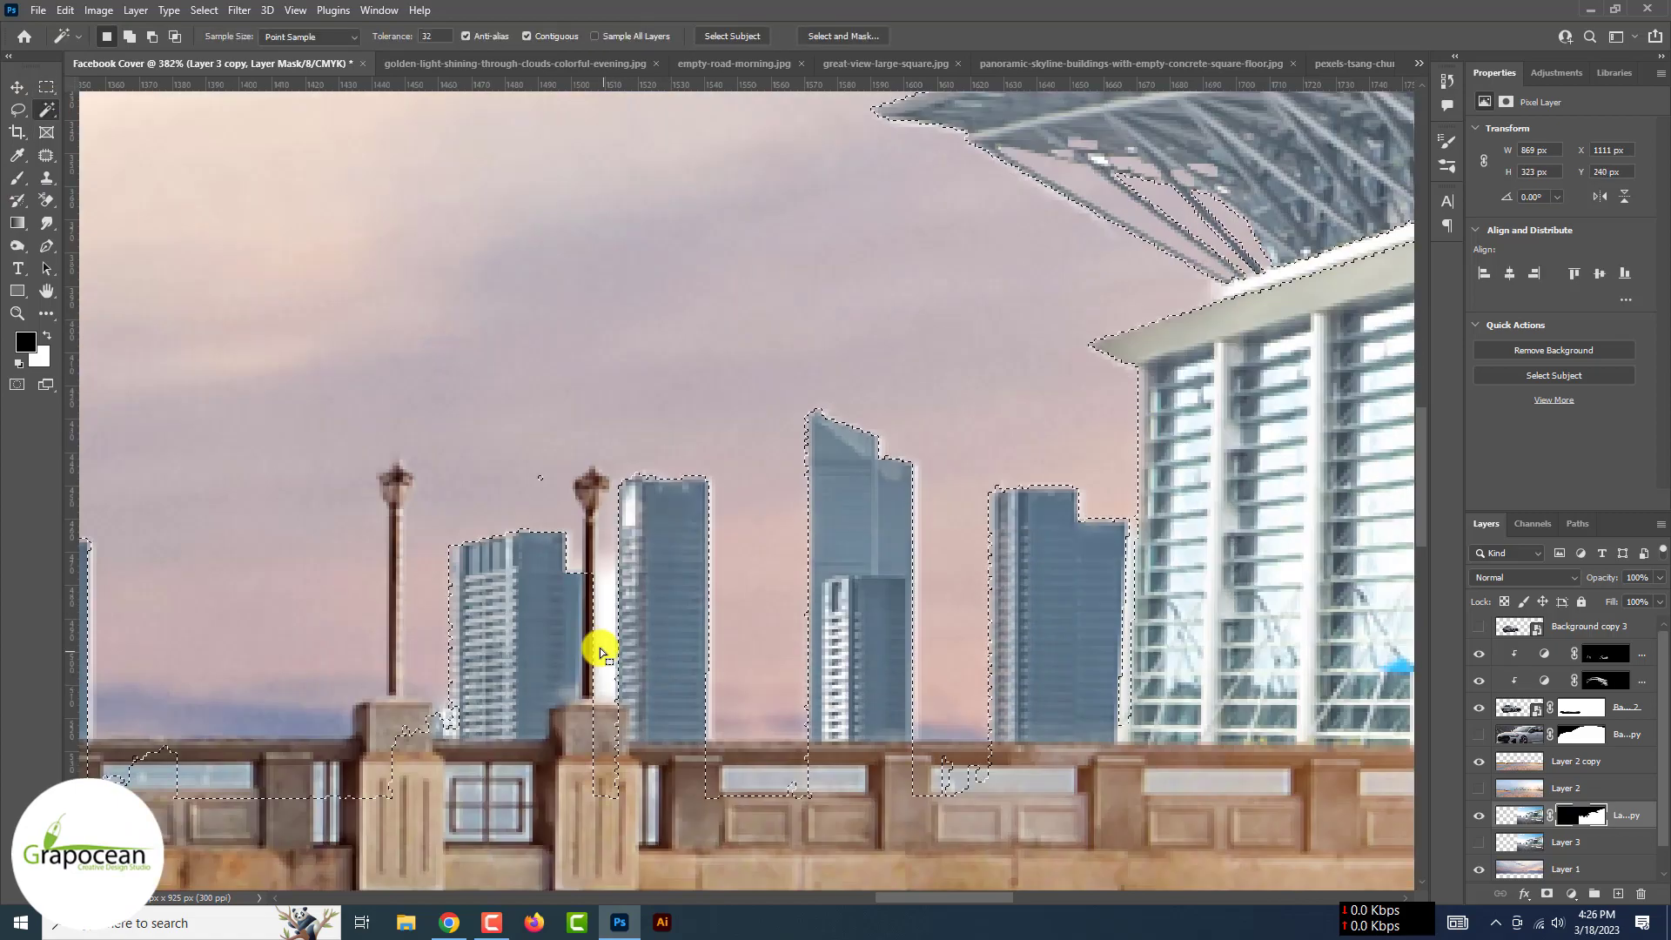
{"action": "scroll", "coordinate": [230, 288], "scroll_direction": "down", "scroll_amount": 2}
{"action": "key", "text": "ctrl+shift+d"}
{"action": "scroll", "coordinate": [548, 396], "scroll_direction": "down", "scroll_amount": 2}
{"action": "key", "text": "ctrl+d"}
Fit the whole cover on screen to review the cleaned roof
{"action": "scroll", "coordinate": [534, 359], "scroll_direction": "down", "scroll_amount": 1}
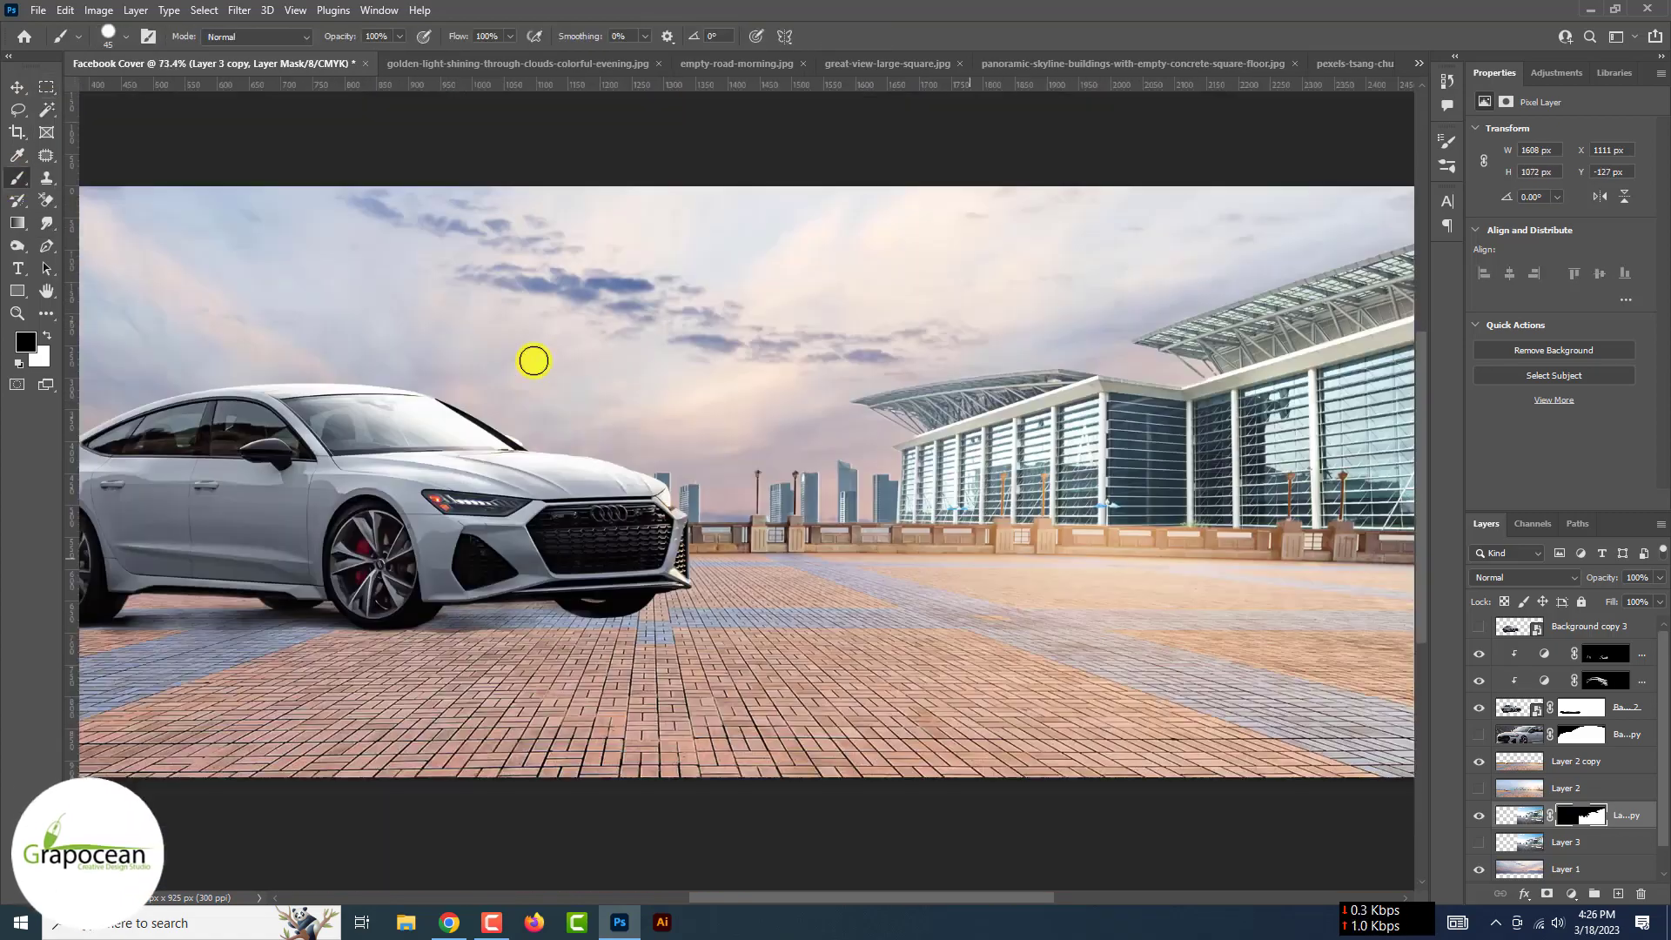
{"action": "scroll", "coordinate": [534, 364], "scroll_direction": "up", "scroll_amount": 5}
{"action": "key", "text": "ctrl+0"}
{"action": "left_click", "coordinate": [17, 83]}
{"action": "scroll", "coordinate": [821, 455], "scroll_direction": "down", "scroll_amount": 2}
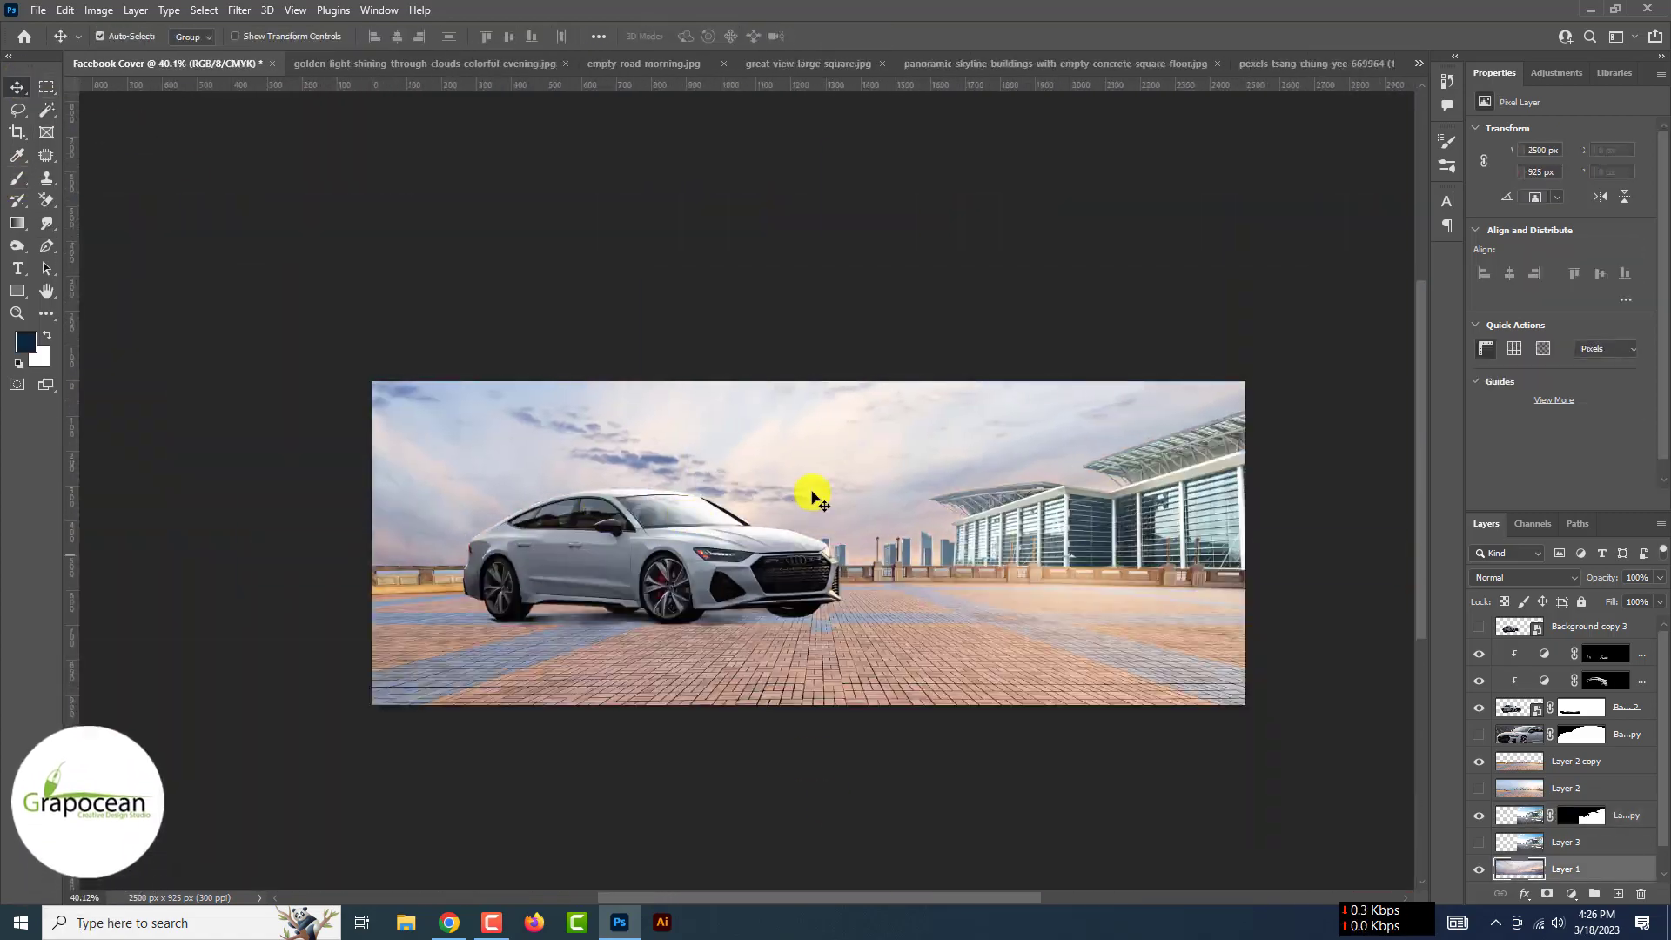
Copy the tom-fisk sunset lake photo into the Facebook Cover as Layer 4 and transform it
{"action": "left_click", "coordinate": [671, 64]}
{"action": "left_click", "coordinate": [1056, 65]}
{"action": "key", "text": "ctrl+Tab"}
{"action": "key", "text": "ctrl+Tab"}
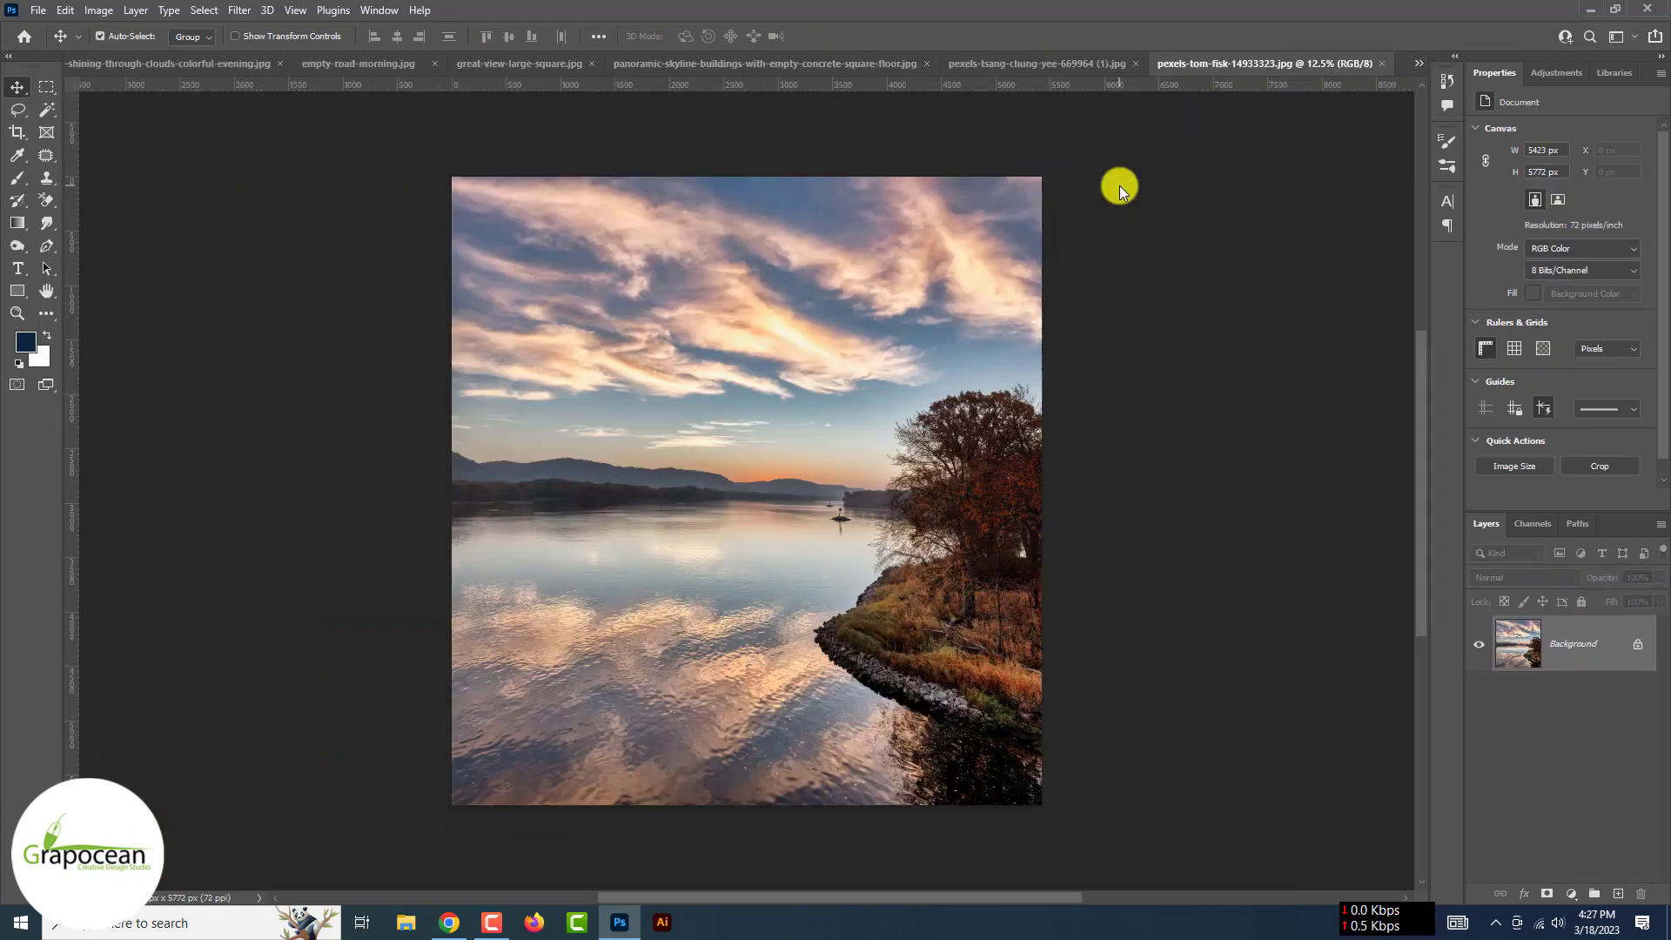
{"action": "key", "text": "ctrl+Tab"}
{"action": "key", "text": "ctrl+Tab"}
{"action": "key", "text": "ctrl+shift+Tab"}
{"action": "scroll", "coordinate": [740, 452], "scroll_direction": "down", "scroll_amount": 3}
{"action": "key", "text": "ctrl+t"}
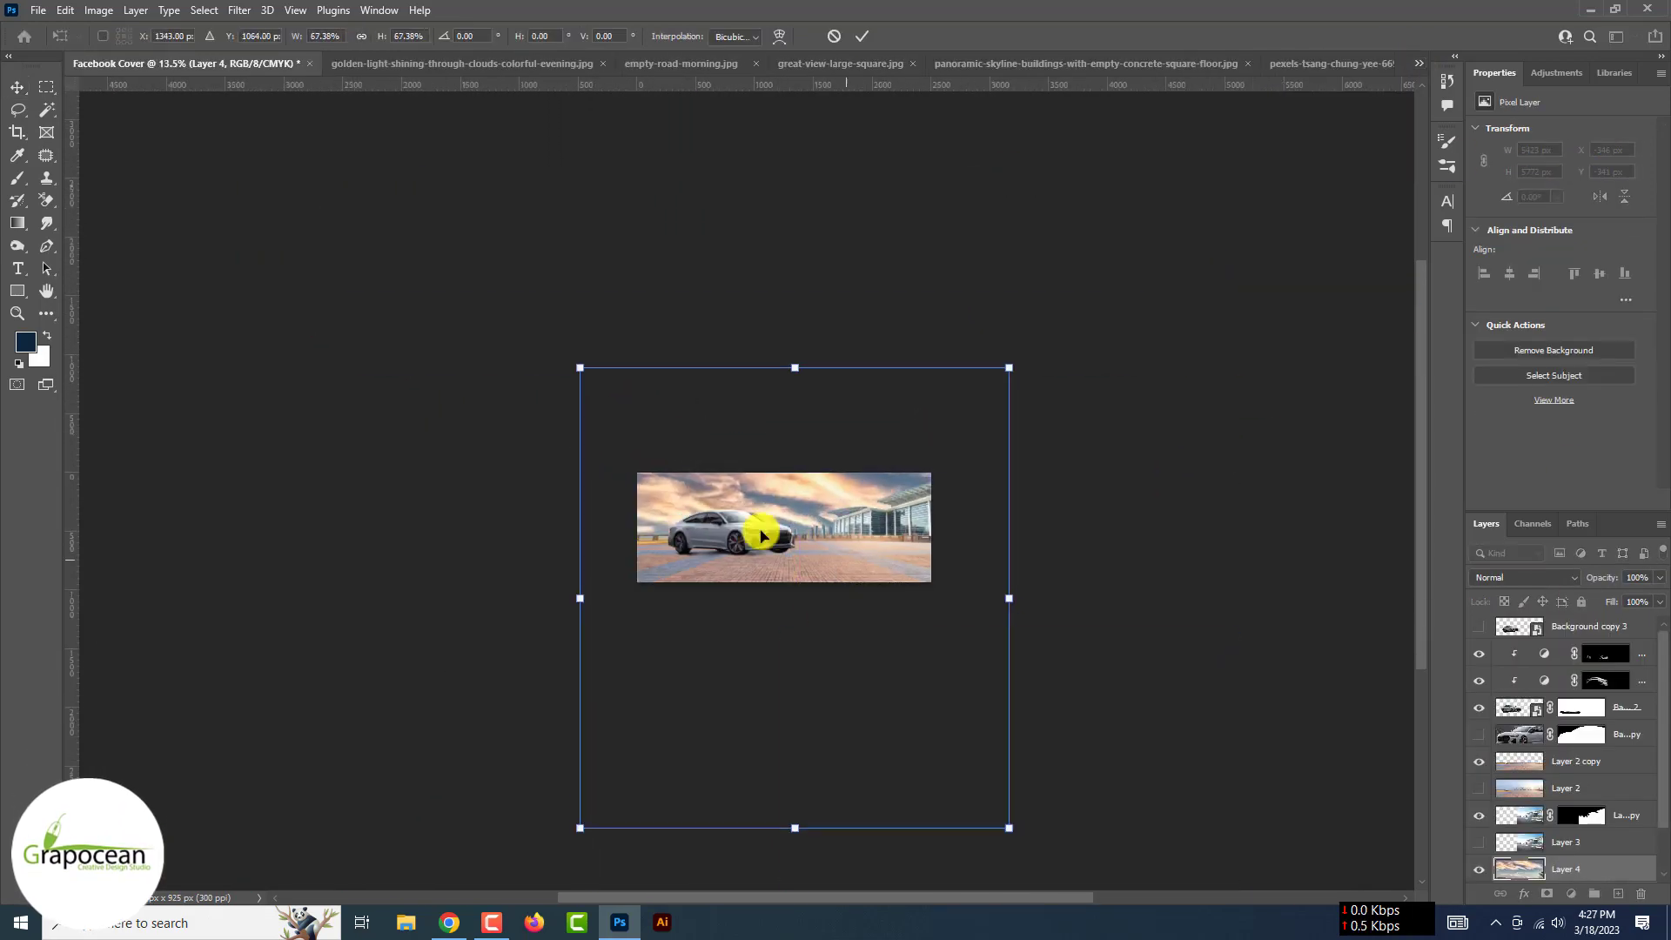
{"action": "scroll", "coordinate": [793, 597], "scroll_direction": "up", "scroll_amount": 3}
Give Layer 4 a black mask and paint the warm sunset glow into the sky with a 700 px white brush
{"action": "key", "text": "Return"}
{"action": "left_click", "coordinate": [1547, 894], "text": "alt"}
{"action": "key", "text": "b"}
{"action": "scroll", "coordinate": [681, 530], "scroll_direction": "up", "scroll_amount": 2}
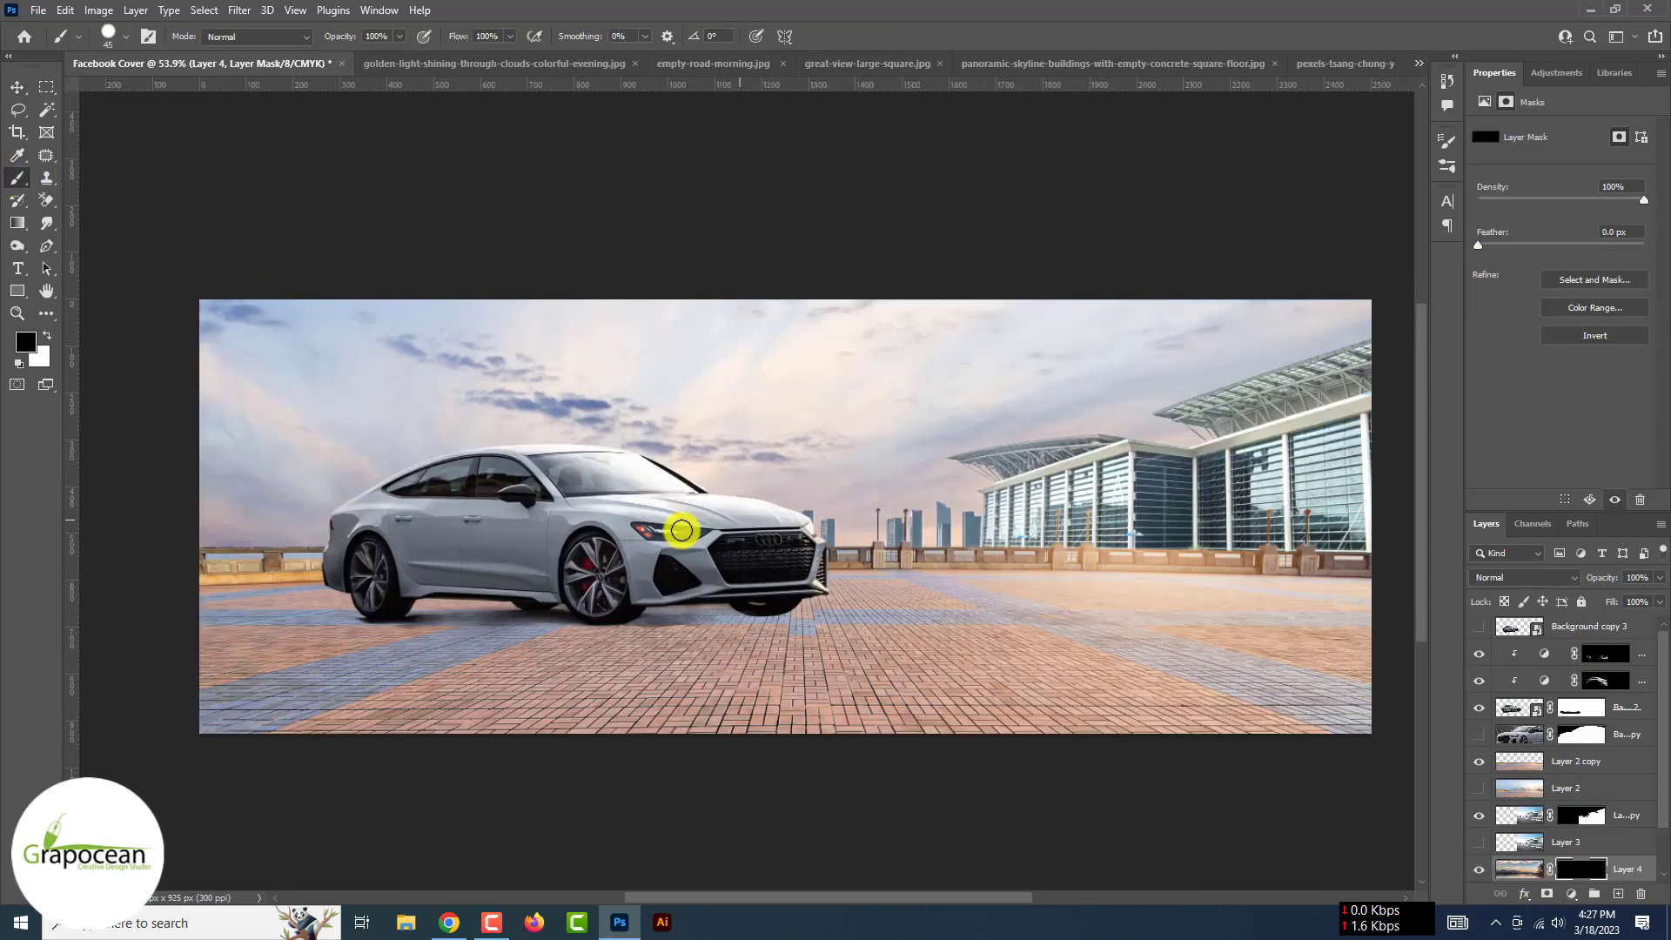
{"action": "key", "text": "]"}
{"action": "key", "text": "]"}
{"action": "key", "text": "]"}
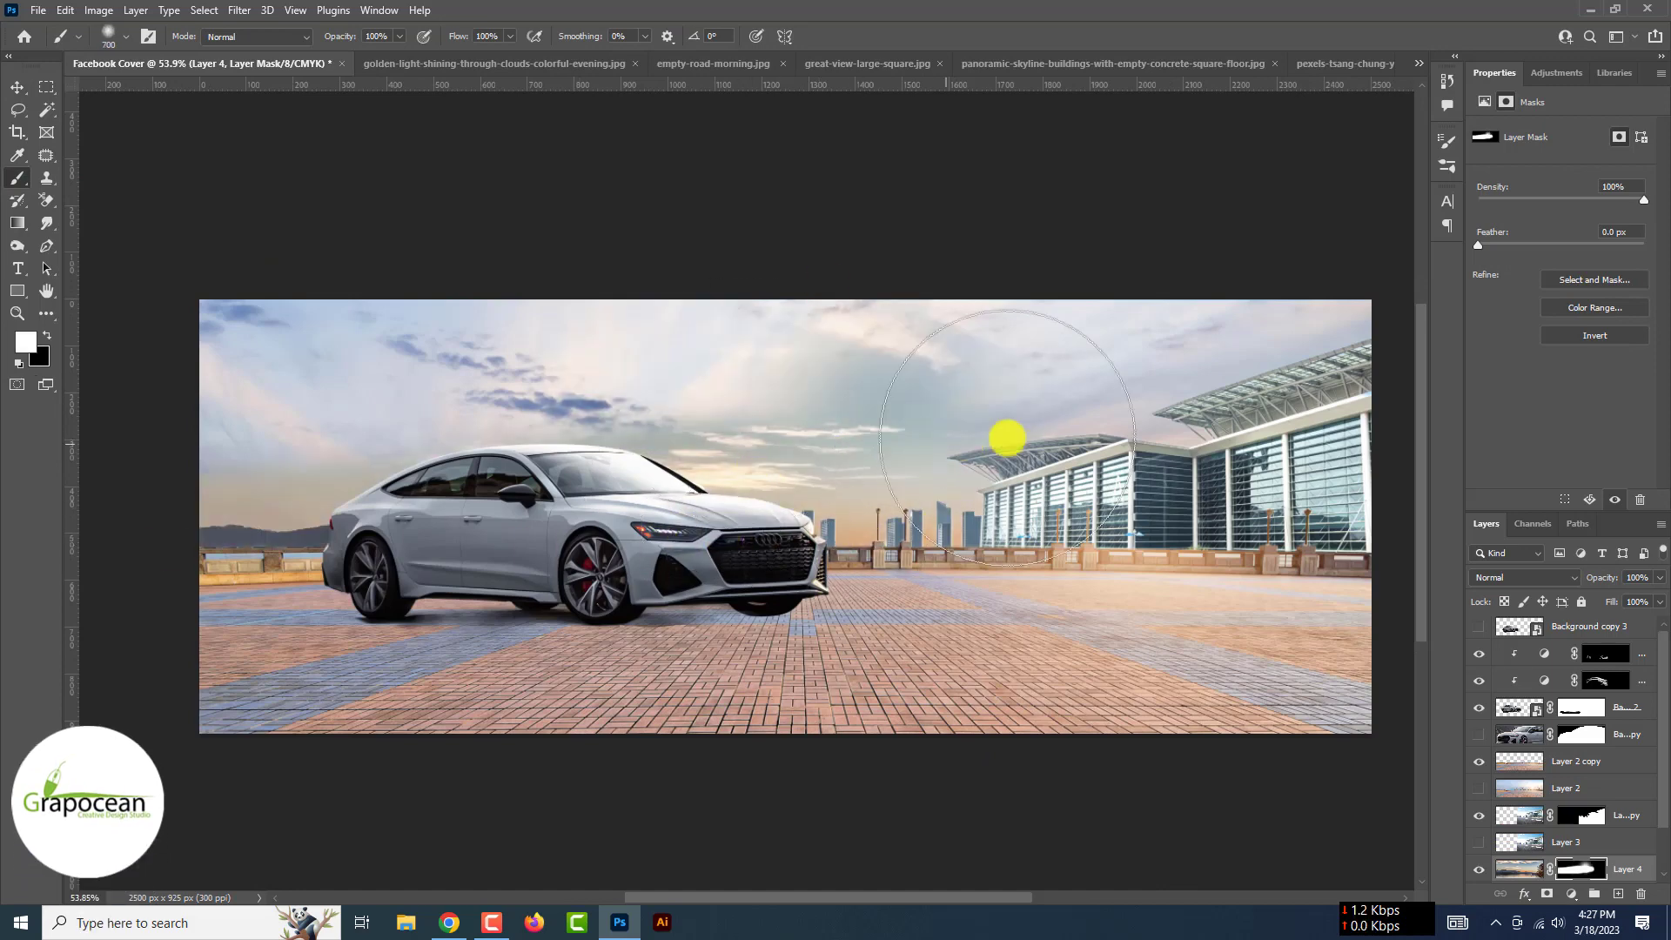
{"action": "left_click_drag", "start_coordinate": [964, 444], "coordinate": [1427, 481]}
{"action": "scroll", "coordinate": [242, 544], "scroll_direction": "down", "scroll_amount": 2}
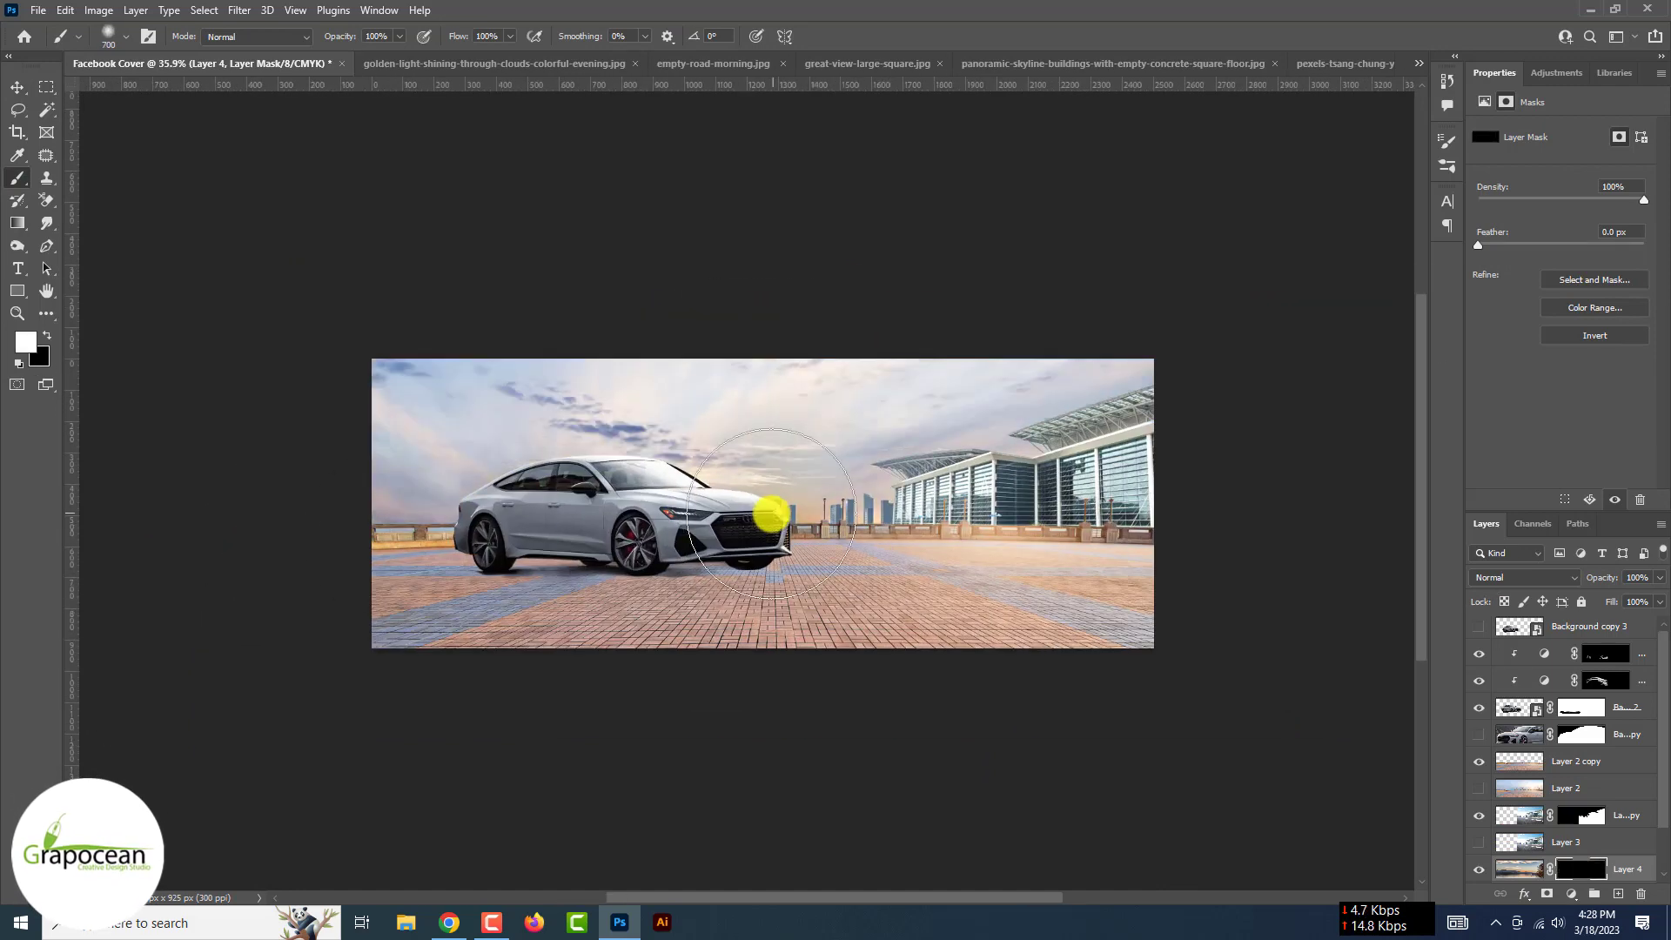
{"action": "left_click_drag", "start_coordinate": [392, 306], "coordinate": [758, 302]}
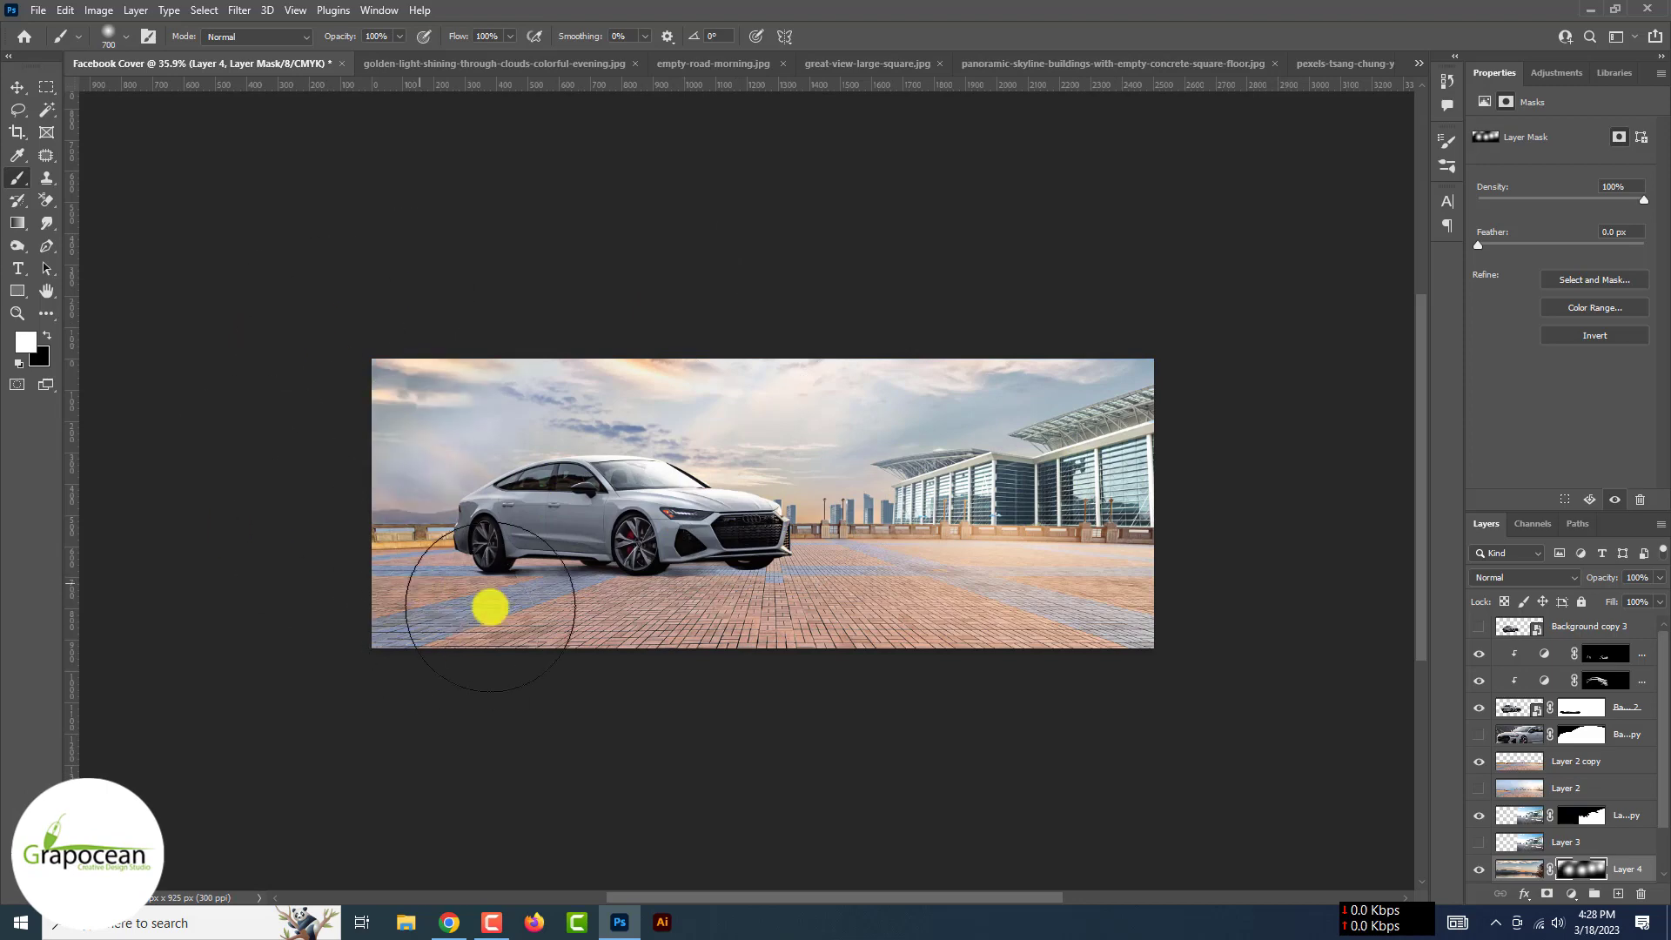
{"action": "scroll", "coordinate": [710, 375], "scroll_direction": "up", "scroll_amount": 2}
Try a brightening Exposure adjustment layer, then delete it
{"action": "key", "text": "v"}
{"action": "left_click", "coordinate": [1571, 894]}
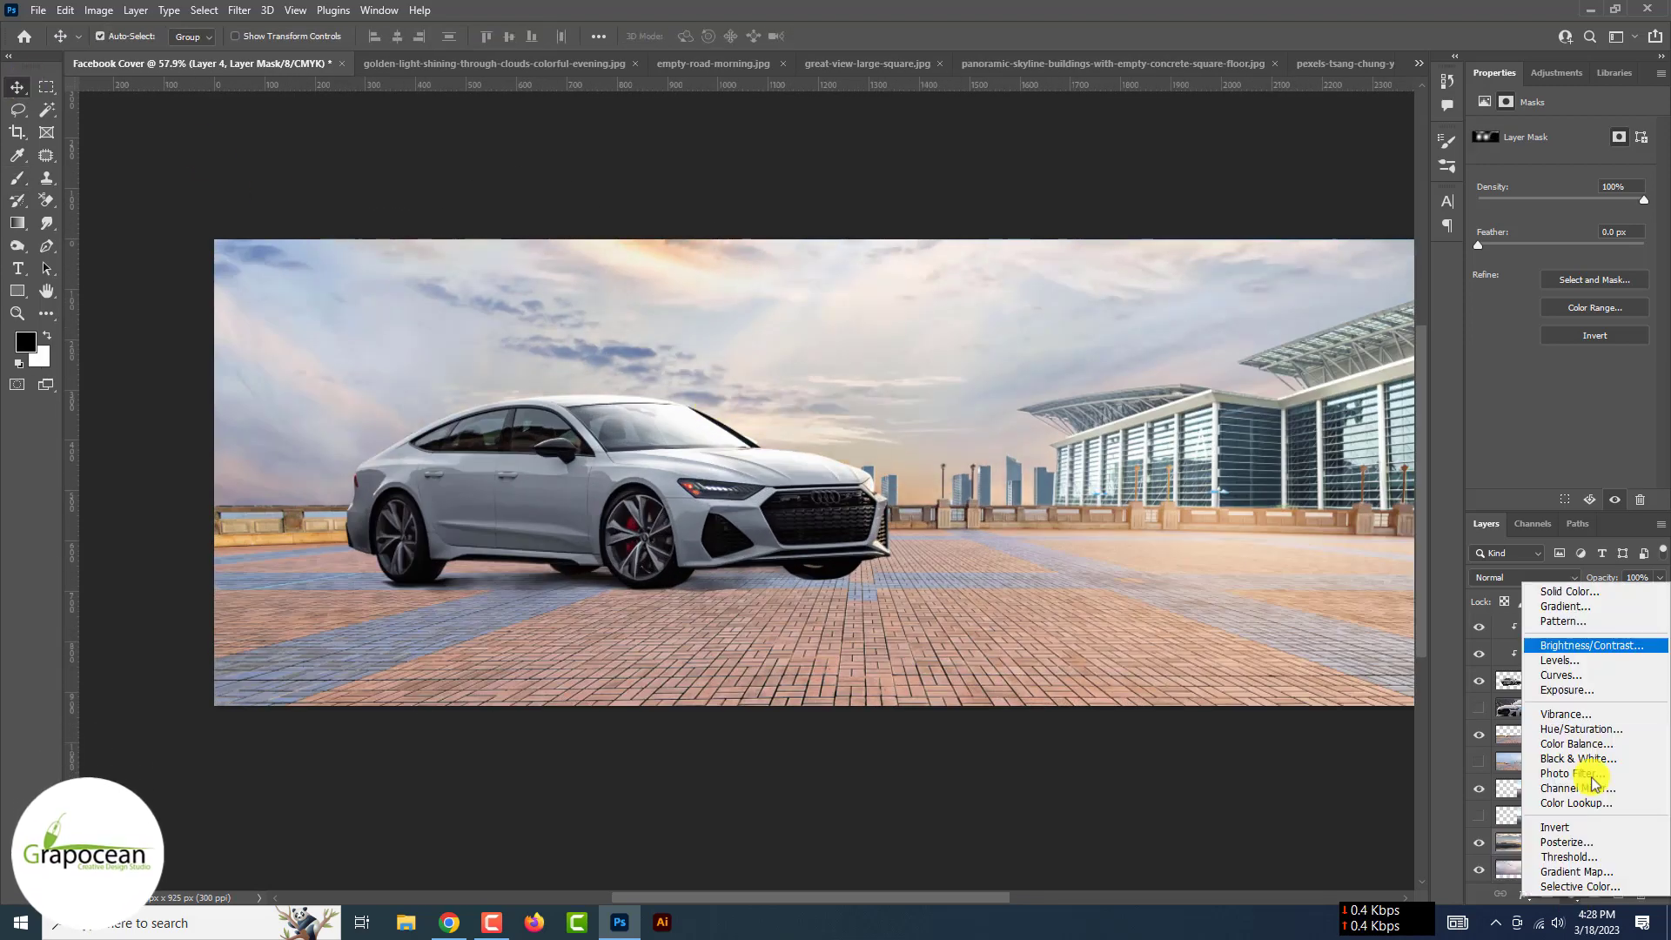
{"action": "left_click", "coordinate": [1558, 683]}
{"action": "mouse_move", "coordinate": [1563, 207]}
{"action": "left_mouse_down"}
{"action": "mouse_move", "coordinate": [1584, 209]}
{"action": "mouse_move", "coordinate": [1598, 241]}
{"action": "mouse_move", "coordinate": [1506, 209]}
{"action": "left_mouse_up"}
{"action": "scroll", "coordinate": [925, 708], "scroll_direction": "down", "scroll_amount": 1}
{"action": "scroll", "coordinate": [1477, 812], "scroll_direction": "down", "scroll_amount": 1}
{"action": "left_click", "coordinate": [1479, 761]}
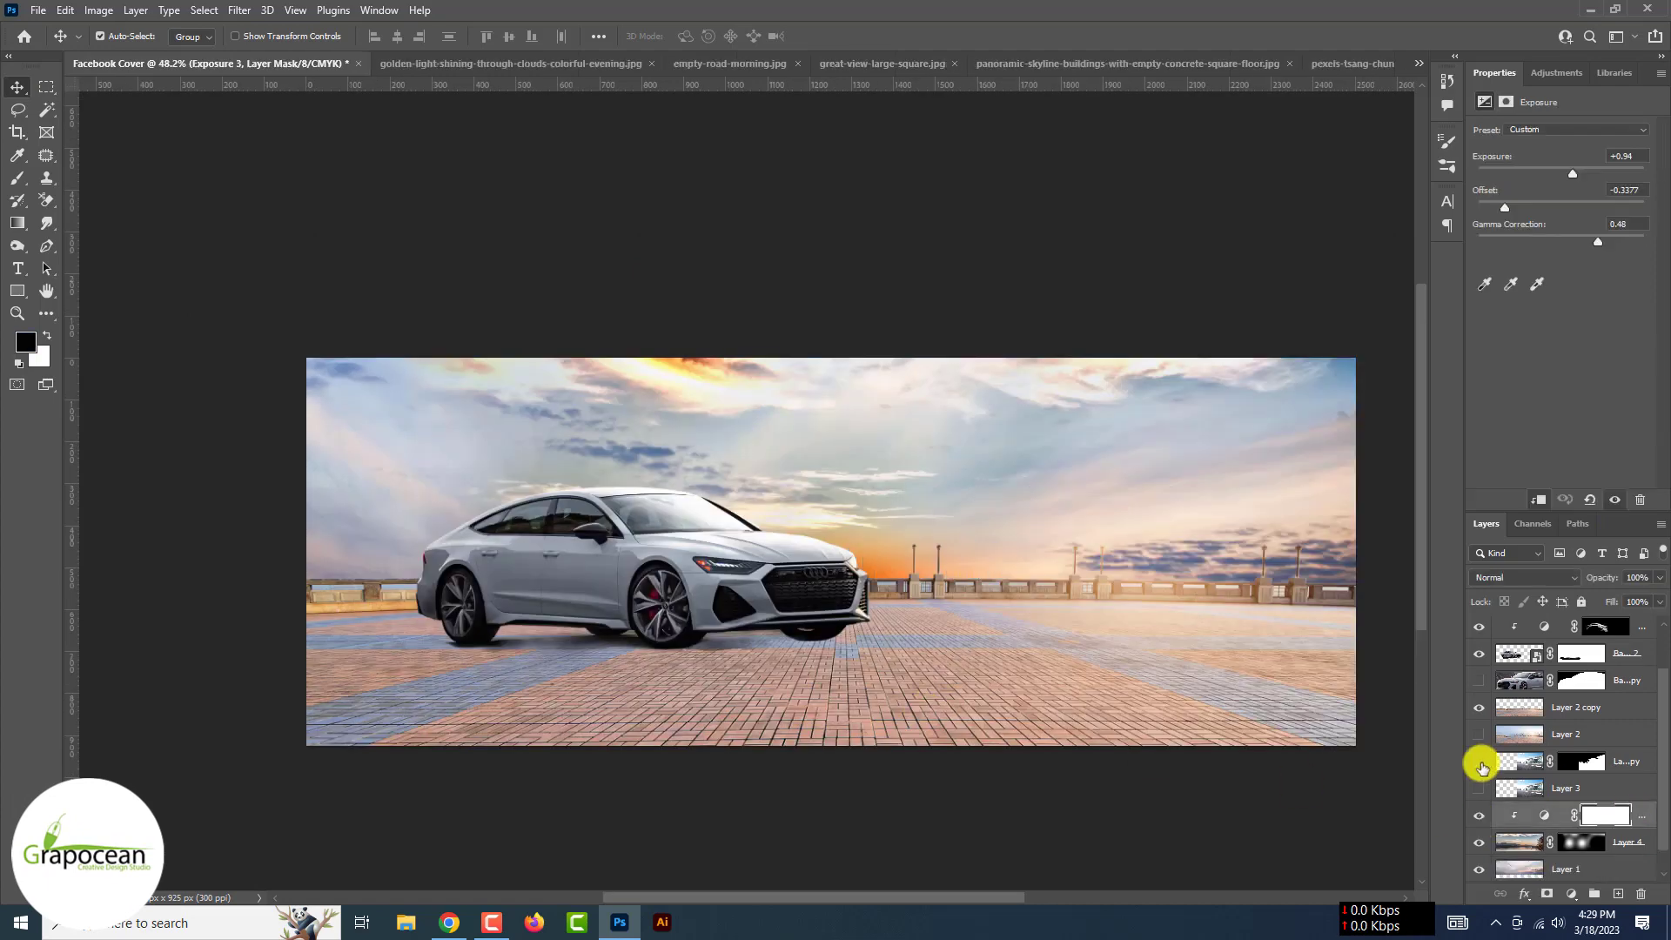
{"action": "scroll", "coordinate": [885, 519], "scroll_direction": "up", "scroll_amount": 3}
{"action": "key", "text": "Delete"}
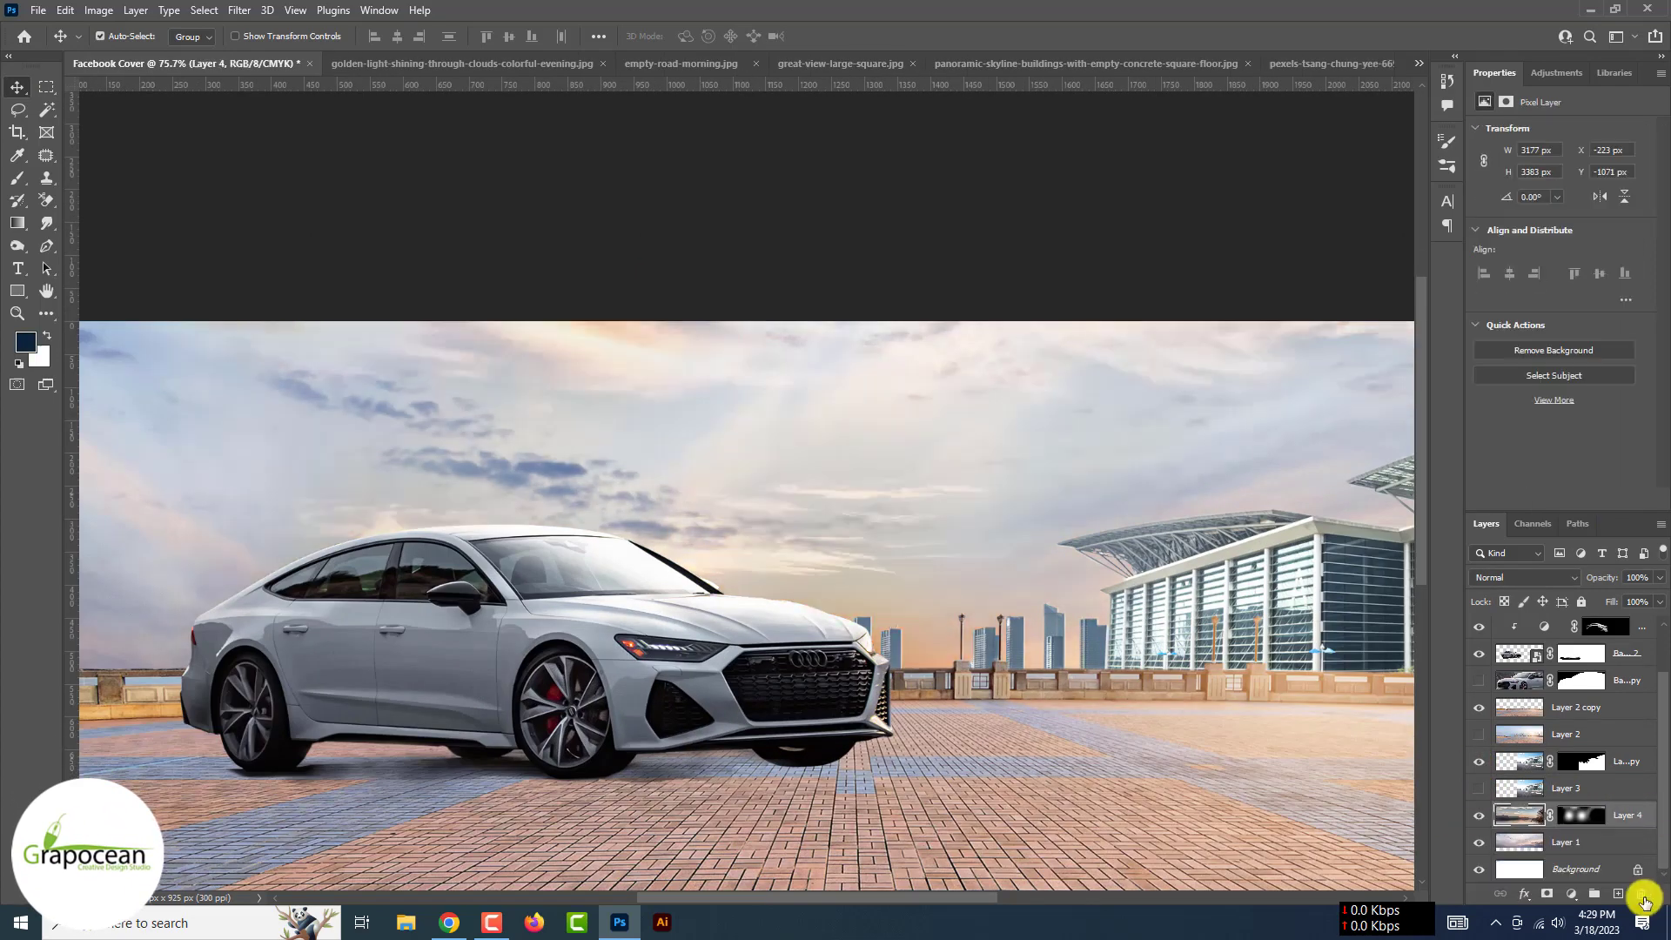
Fill the Levels 1 mask with black and paint white light into the scene's centre
{"action": "left_click", "coordinate": [1581, 815]}
{"action": "key", "text": "ctrl+i"}
{"action": "key", "text": "b"}
{"action": "key", "text": "x"}
{"action": "left_click", "coordinate": [795, 635]}
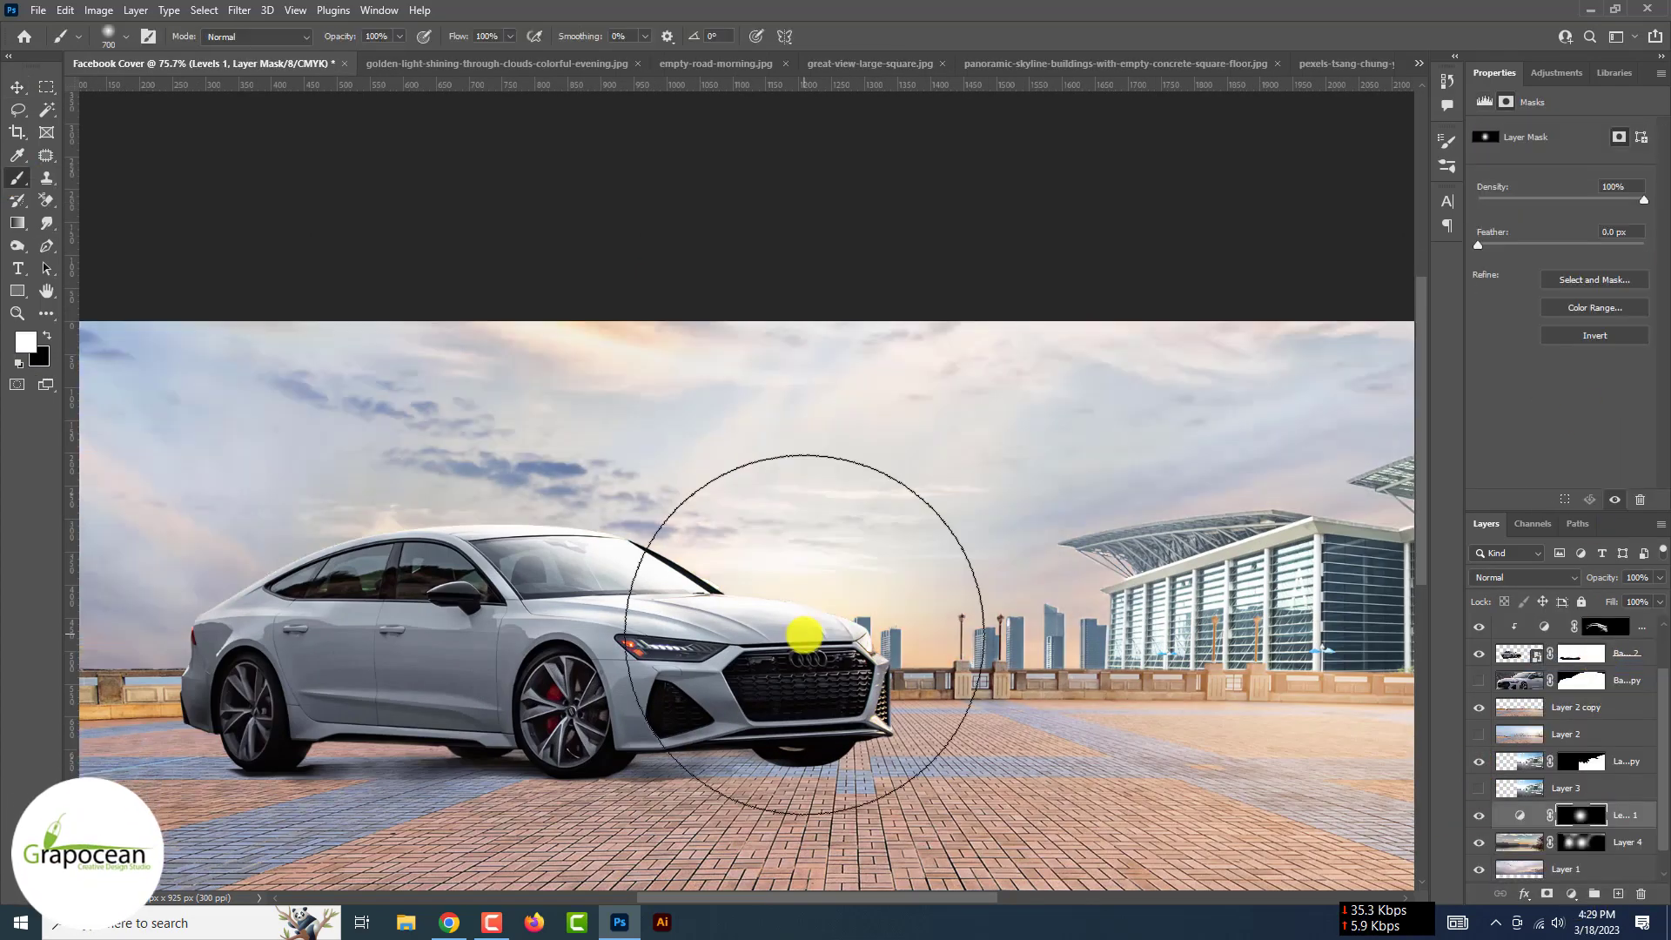
{"action": "scroll", "coordinate": [761, 571], "scroll_direction": "down", "scroll_amount": 1}
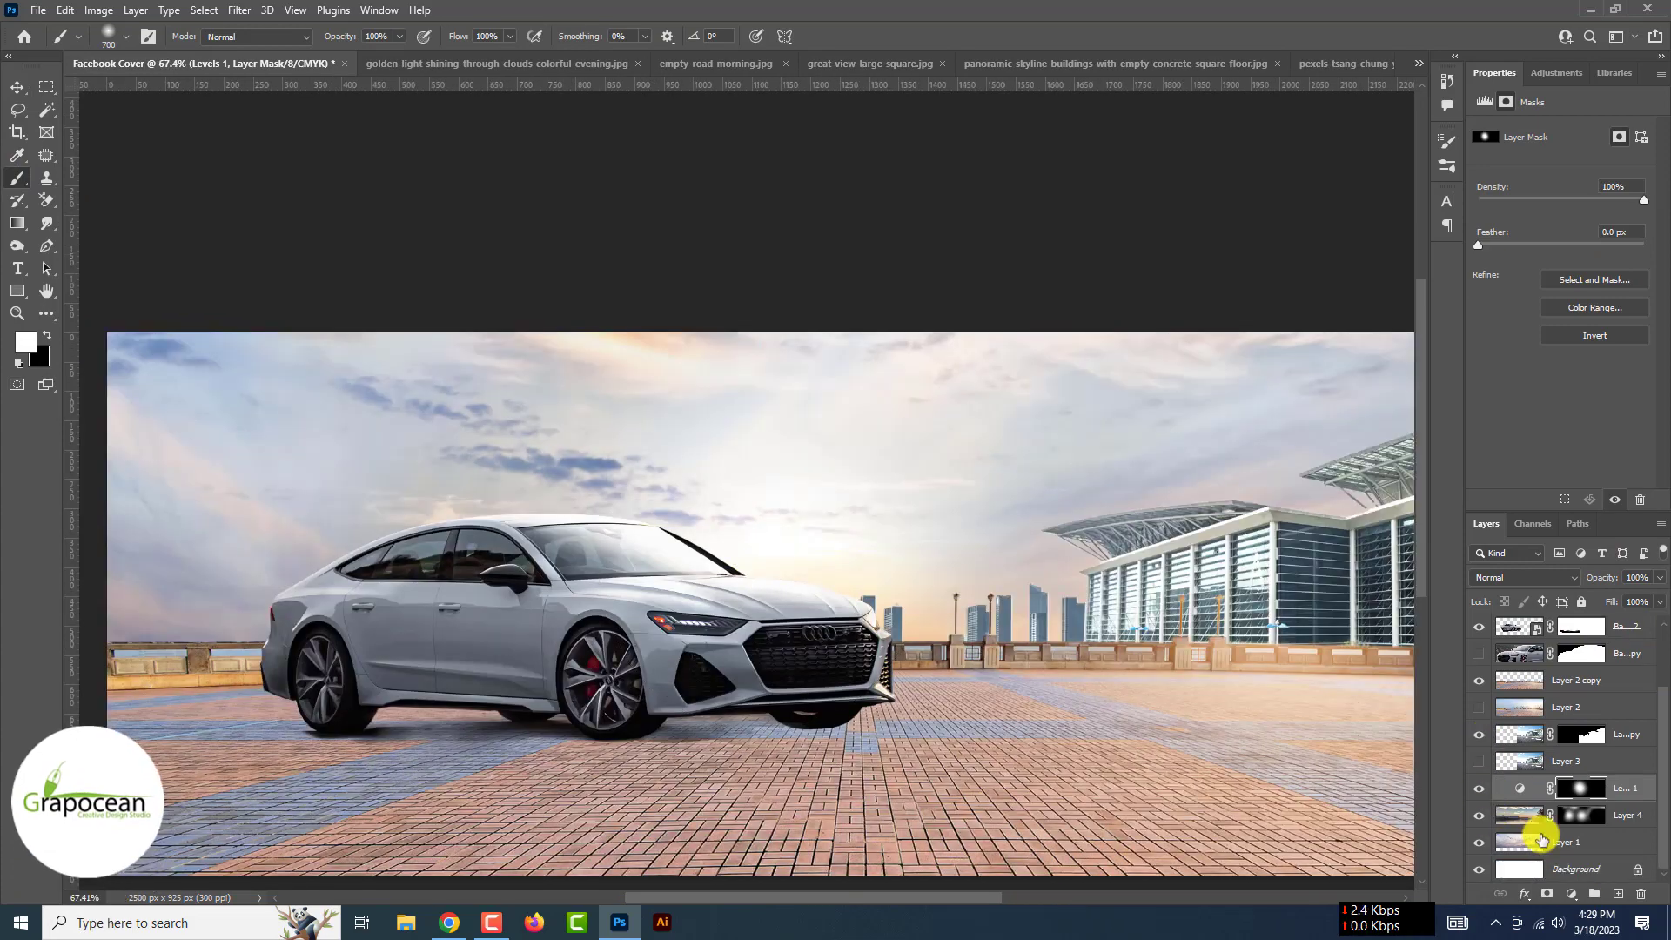
Add a colorized blue Hue/Saturation layer and move it just above Layer 1
{"action": "left_click", "coordinate": [1571, 894]}
{"action": "left_click", "coordinate": [1610, 679]}
{"action": "left_click", "coordinate": [1565, 288]}
{"action": "left_click_drag", "start_coordinate": [1562, 265], "coordinate": [1536, 265]}
{"action": "left_click_drag", "start_coordinate": [1478, 197], "coordinate": [1582, 199]}
{"action": "left_click_drag", "start_coordinate": [1610, 788], "coordinate": [1610, 857]}
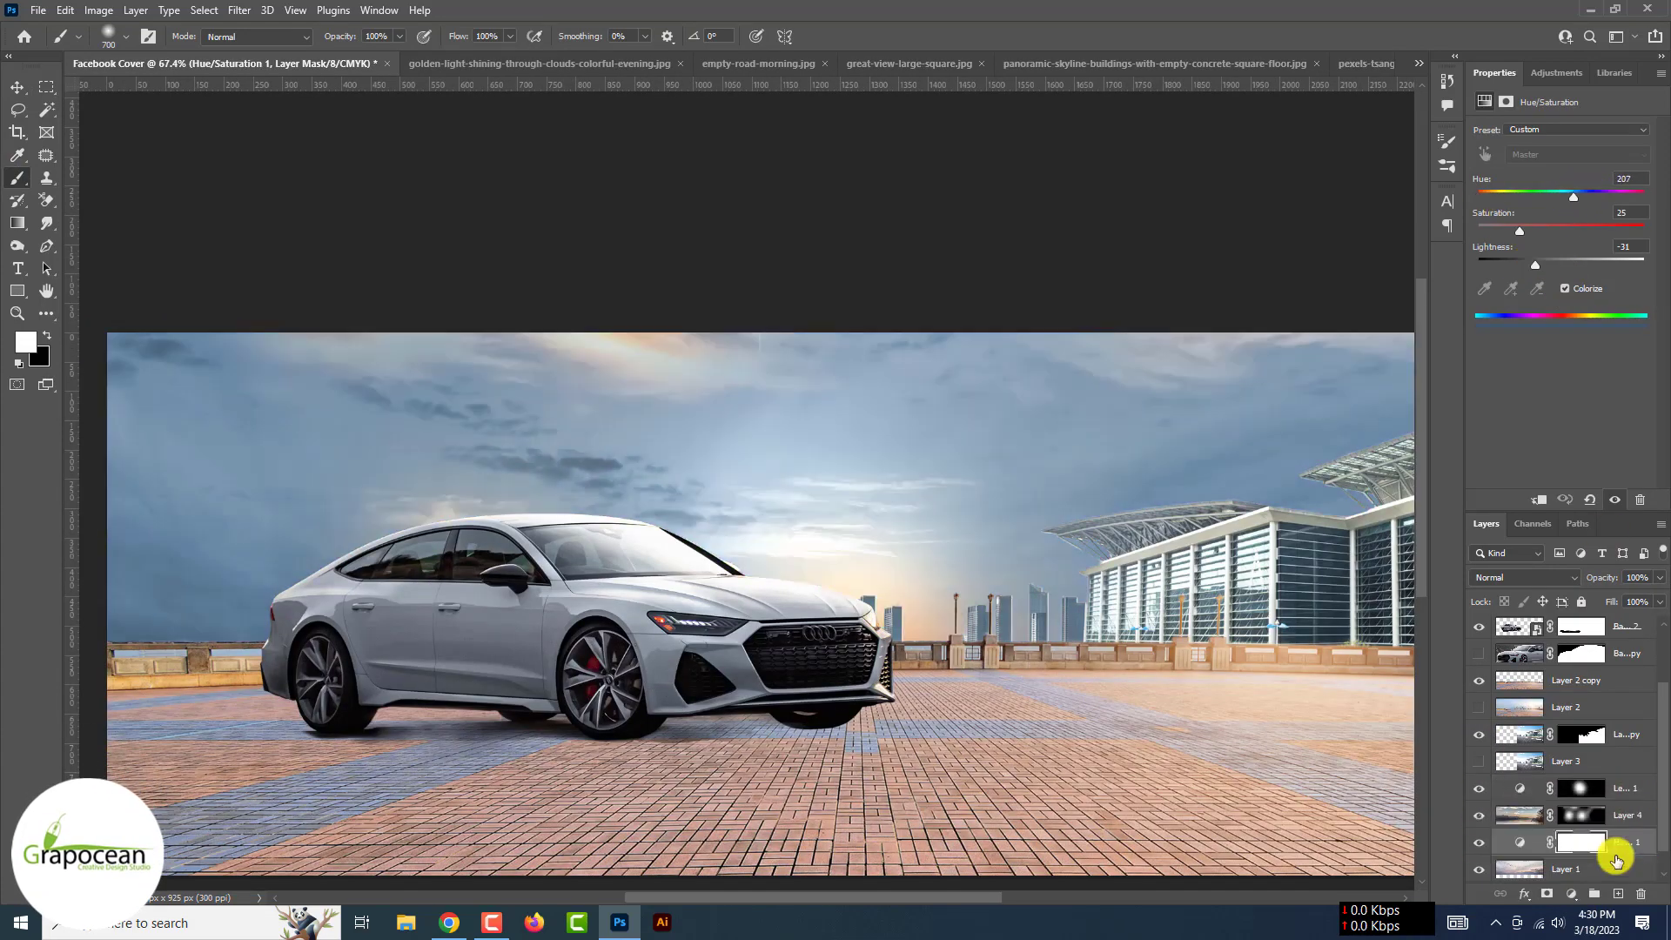
Tune the blue sky tint to Hue 222, Saturation 88, Lightness -18
{"action": "left_click_drag", "start_coordinate": [1536, 265], "coordinate": [1567, 198]}
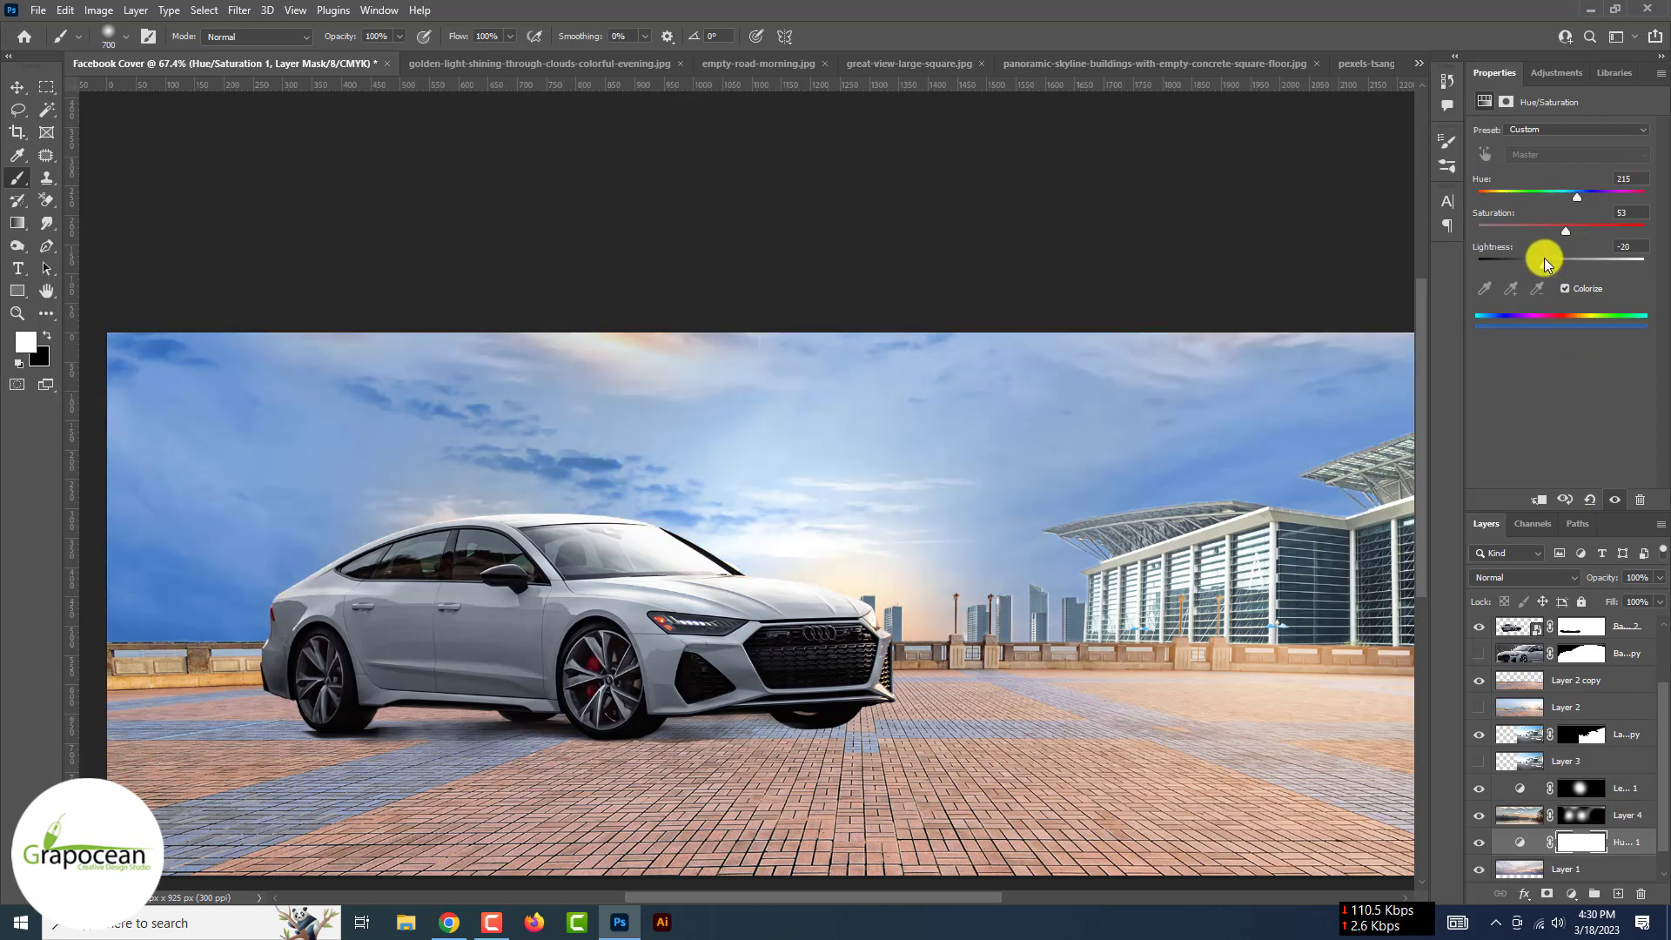
{"action": "left_click_drag", "start_coordinate": [1531, 265], "coordinate": [1618, 230]}
{"action": "left_click_drag", "start_coordinate": [1572, 197], "coordinate": [1580, 198]}
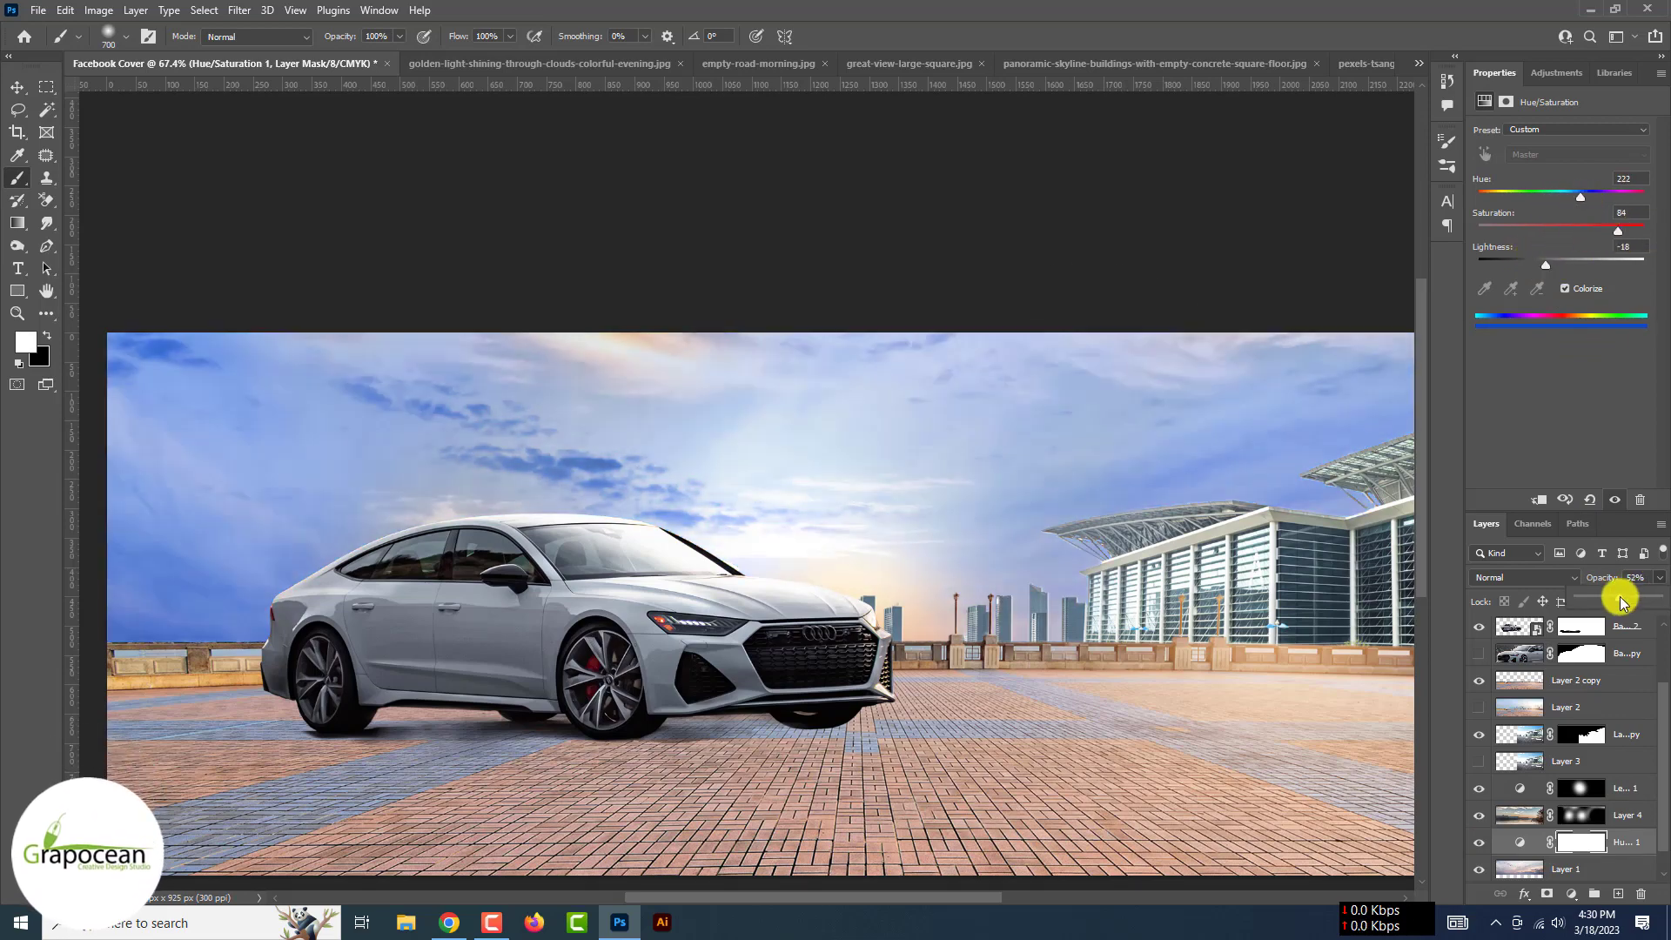
{"action": "key", "text": "v"}
{"action": "scroll", "coordinate": [896, 585], "scroll_direction": "down", "scroll_amount": 3}
{"action": "scroll", "coordinate": [925, 466], "scroll_direction": "up", "scroll_amount": 1}
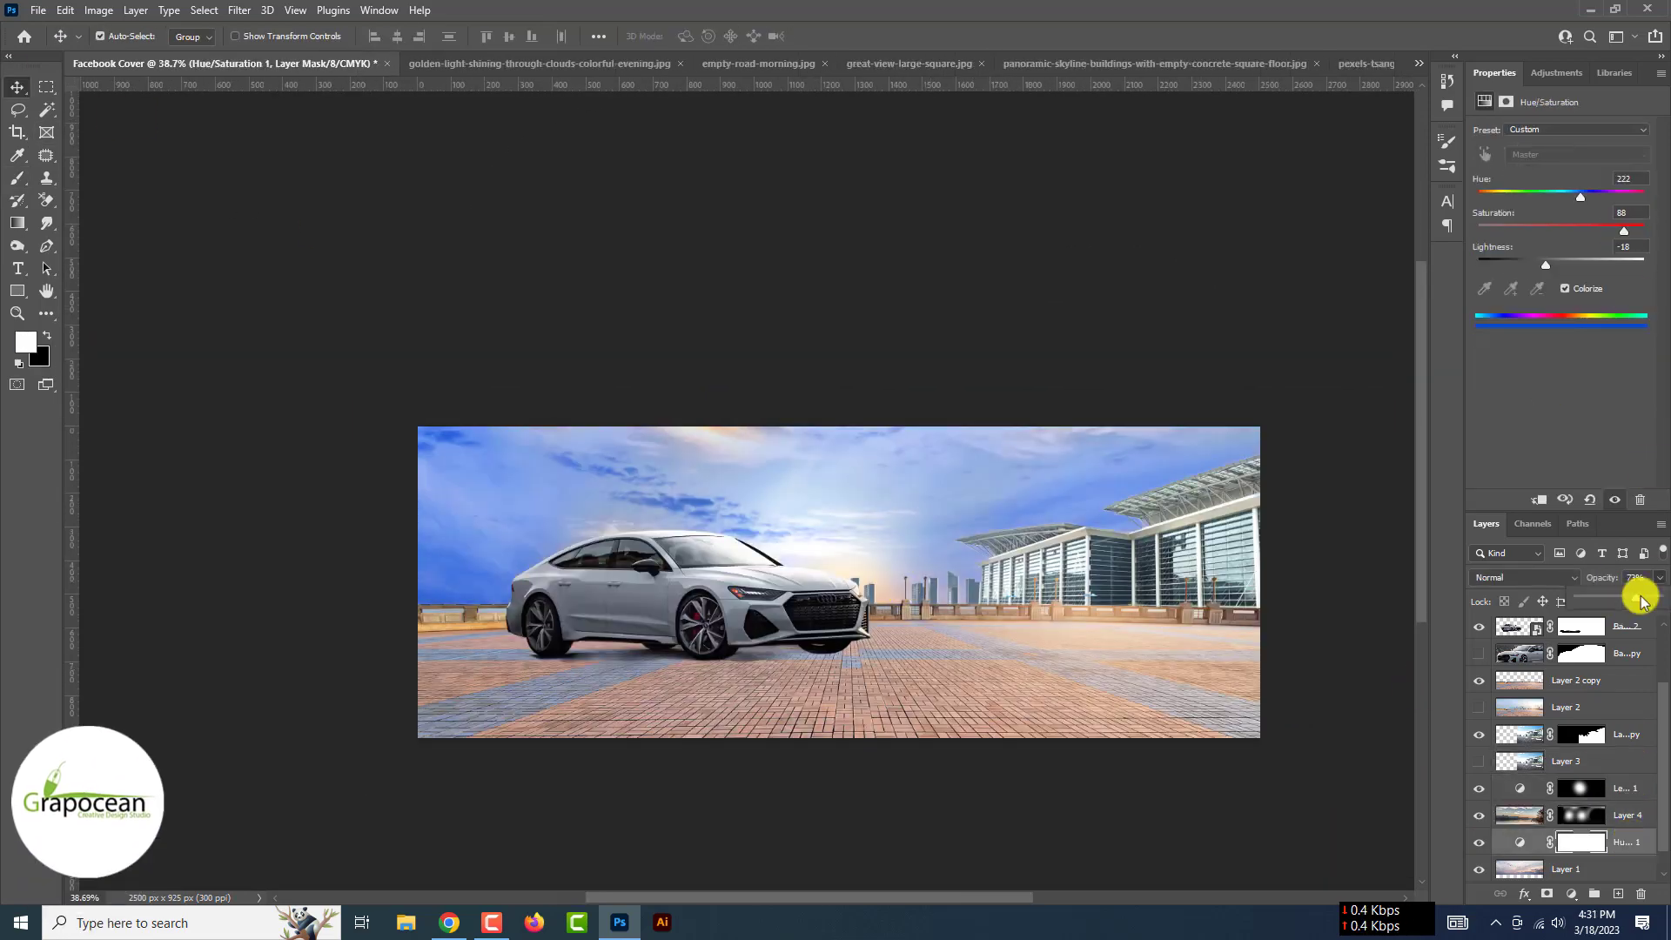
Soften the tint to saturation 45, lightness -9, and add an inverted-mask Brightness/Contrast layer at -150
{"action": "left_click_drag", "start_coordinate": [1617, 230], "coordinate": [1553, 231]}
{"action": "left_click_drag", "start_coordinate": [1545, 264], "coordinate": [1555, 264]}
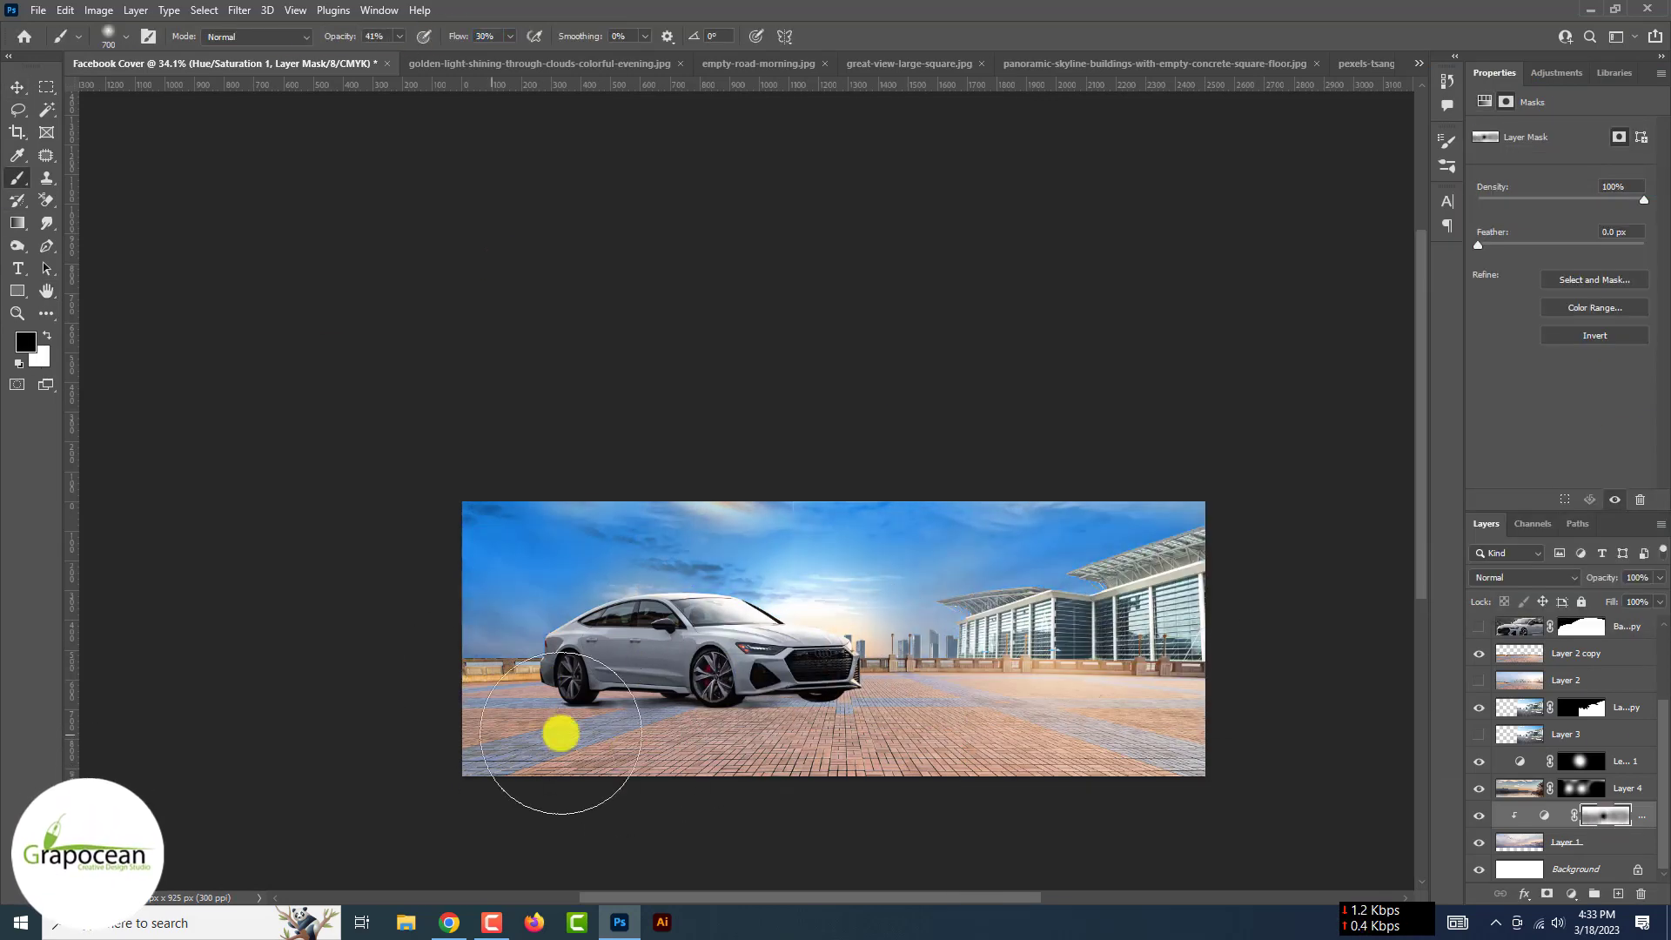
{"action": "left_click", "coordinate": [1571, 894]}
{"action": "left_click", "coordinate": [1534, 650]}
{"action": "left_click_drag", "start_coordinate": [1560, 179], "coordinate": [1476, 180]}
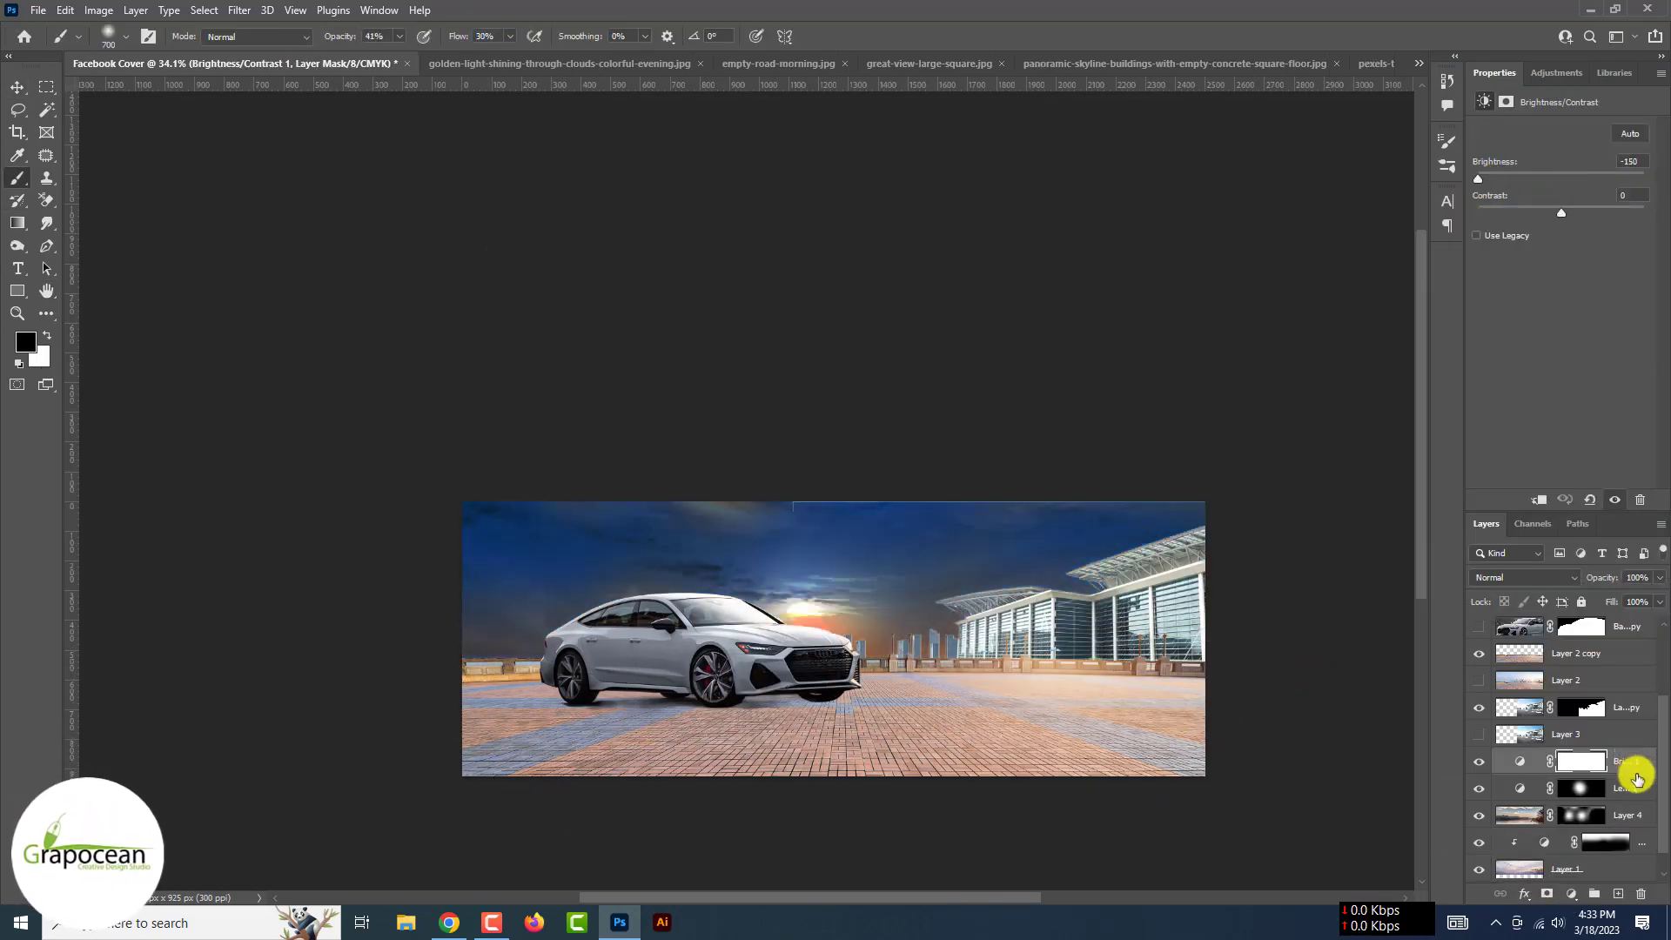
{"action": "mouse_move", "coordinate": [1635, 763]}
{"action": "left_mouse_down"}
{"action": "mouse_move", "coordinate": [1618, 694]}
{"action": "mouse_move", "coordinate": [1582, 760]}
{"action": "left_mouse_up"}
{"action": "key", "text": "ctrl+i"}
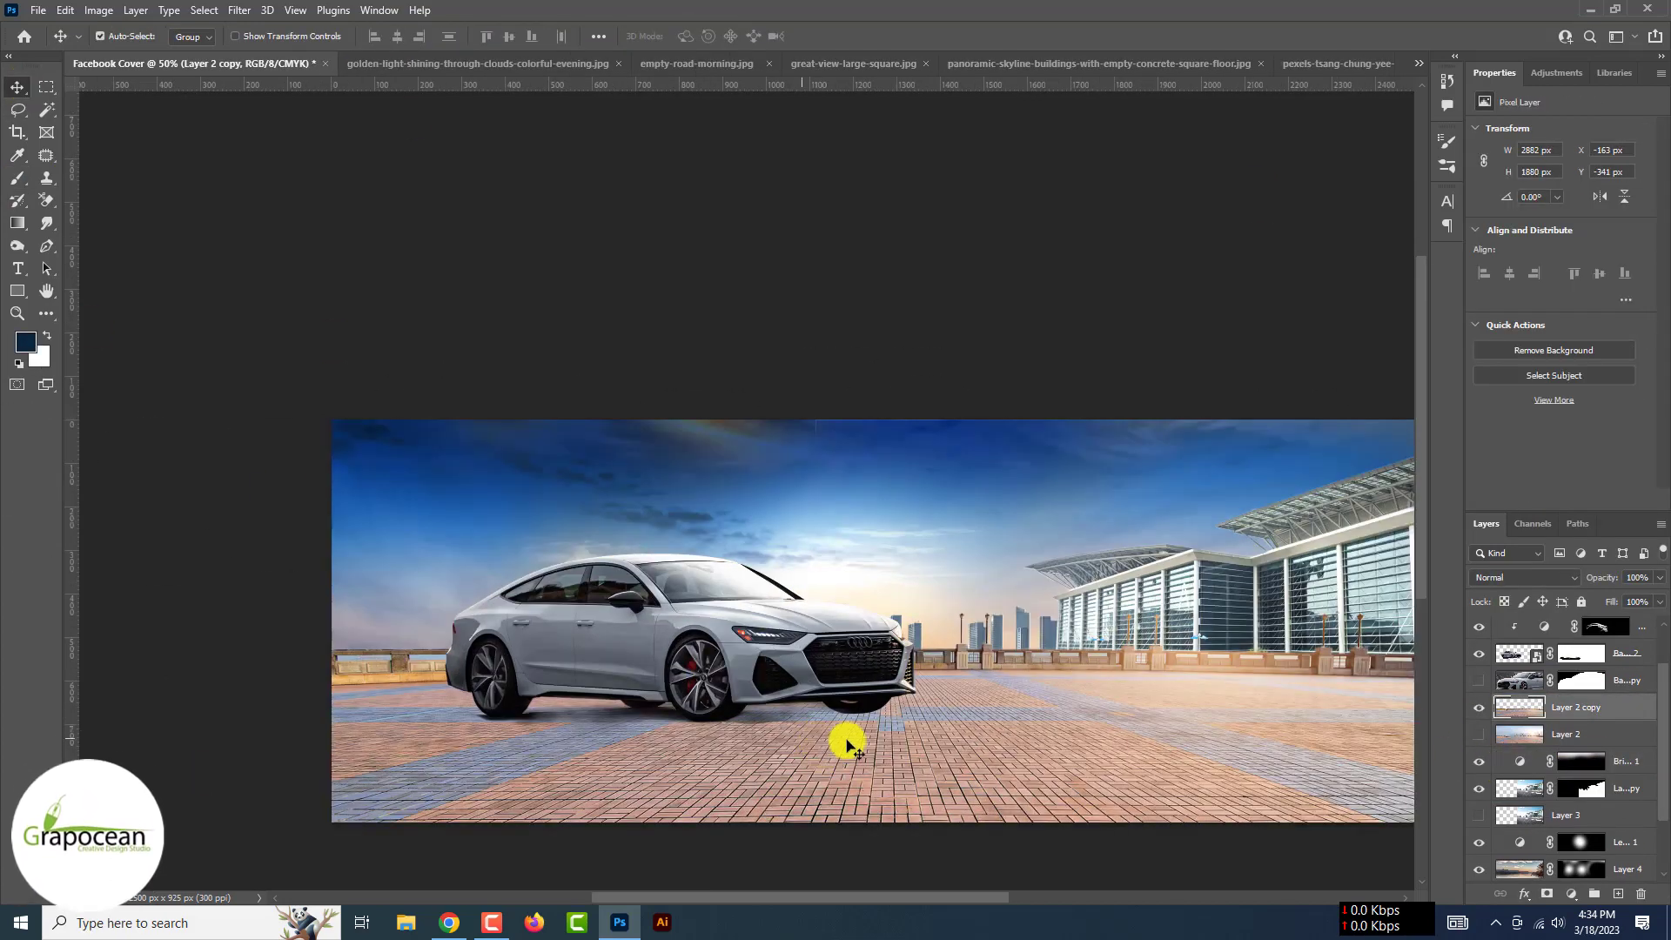
{"action": "scroll", "coordinate": [851, 746], "scroll_direction": "down", "scroll_amount": 3}
Select Layer 3 copy and Background copy 3, then make the Layer 2 copy brick floor layer active
{"action": "left_click", "coordinate": [1231, 754]}
{"action": "scroll", "coordinate": [1232, 754], "scroll_direction": "up", "scroll_amount": 2}
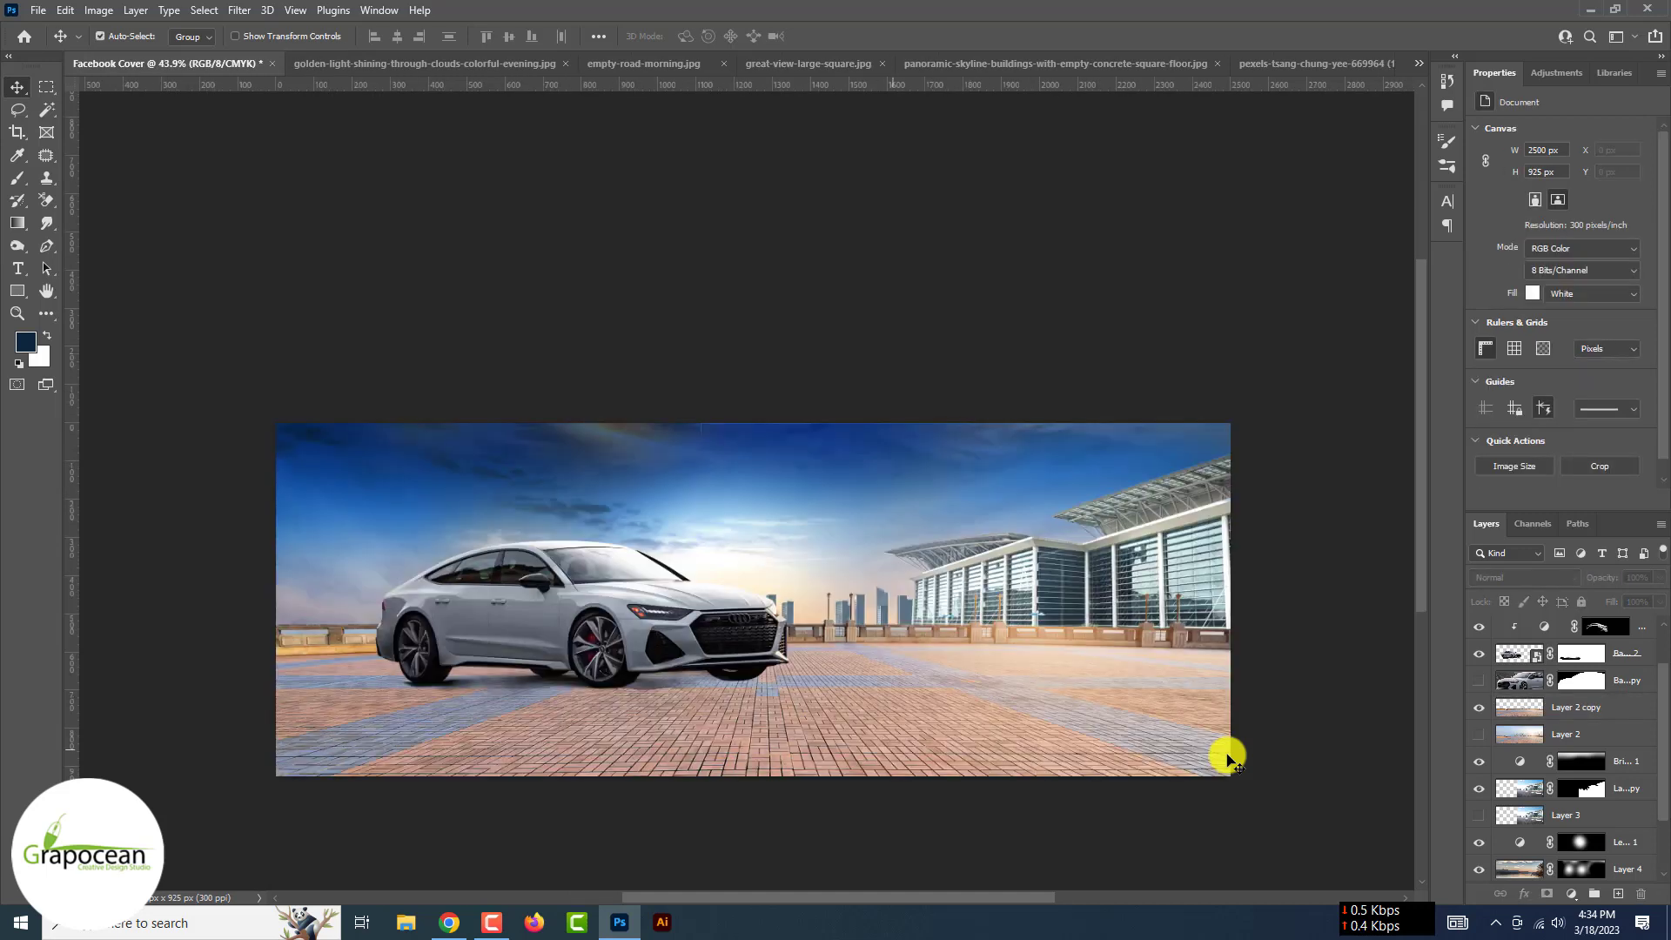
{"action": "left_click", "coordinate": [1017, 568]}
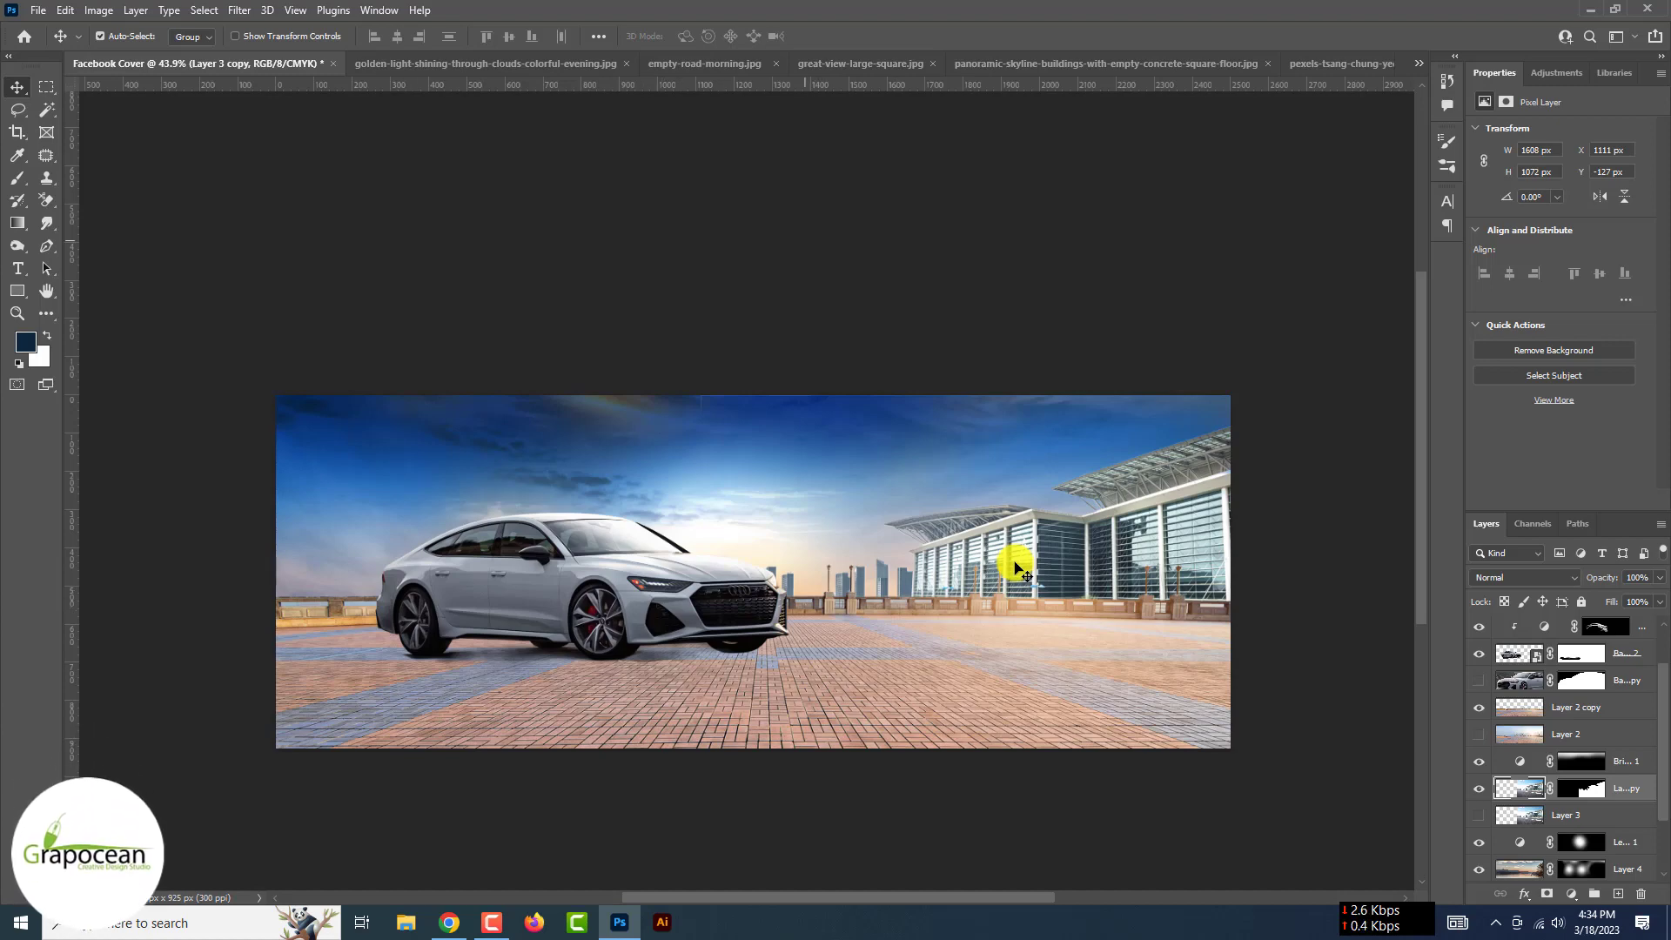
{"action": "left_click", "coordinate": [1624, 632]}
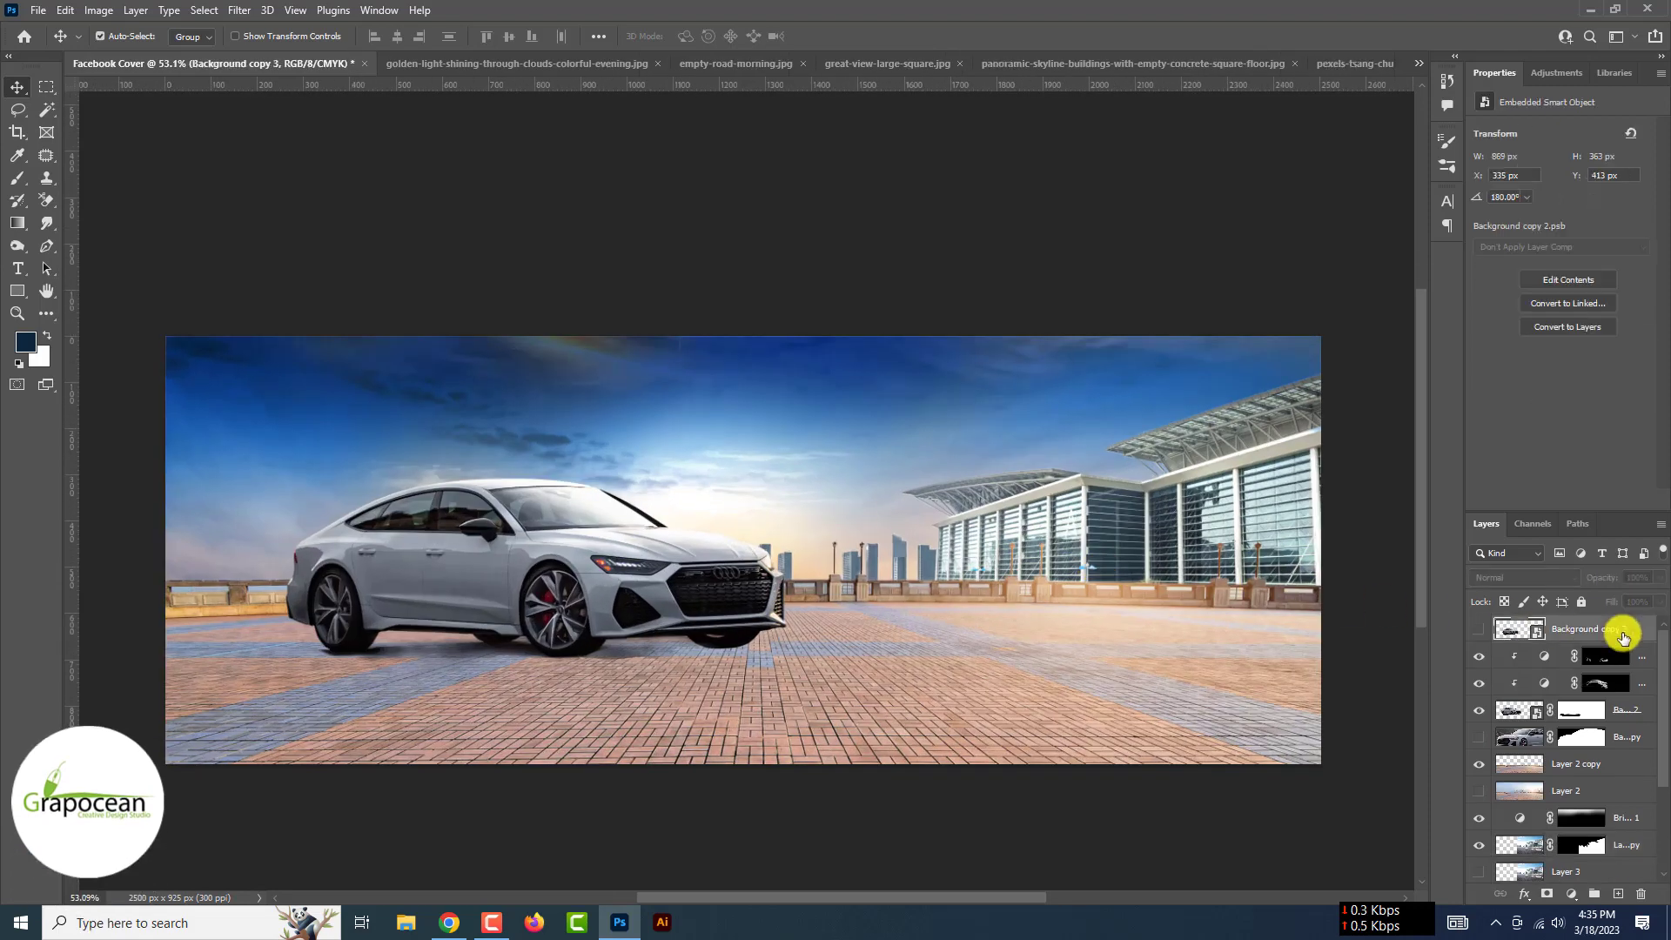
{"action": "left_click", "coordinate": [207, 10]}
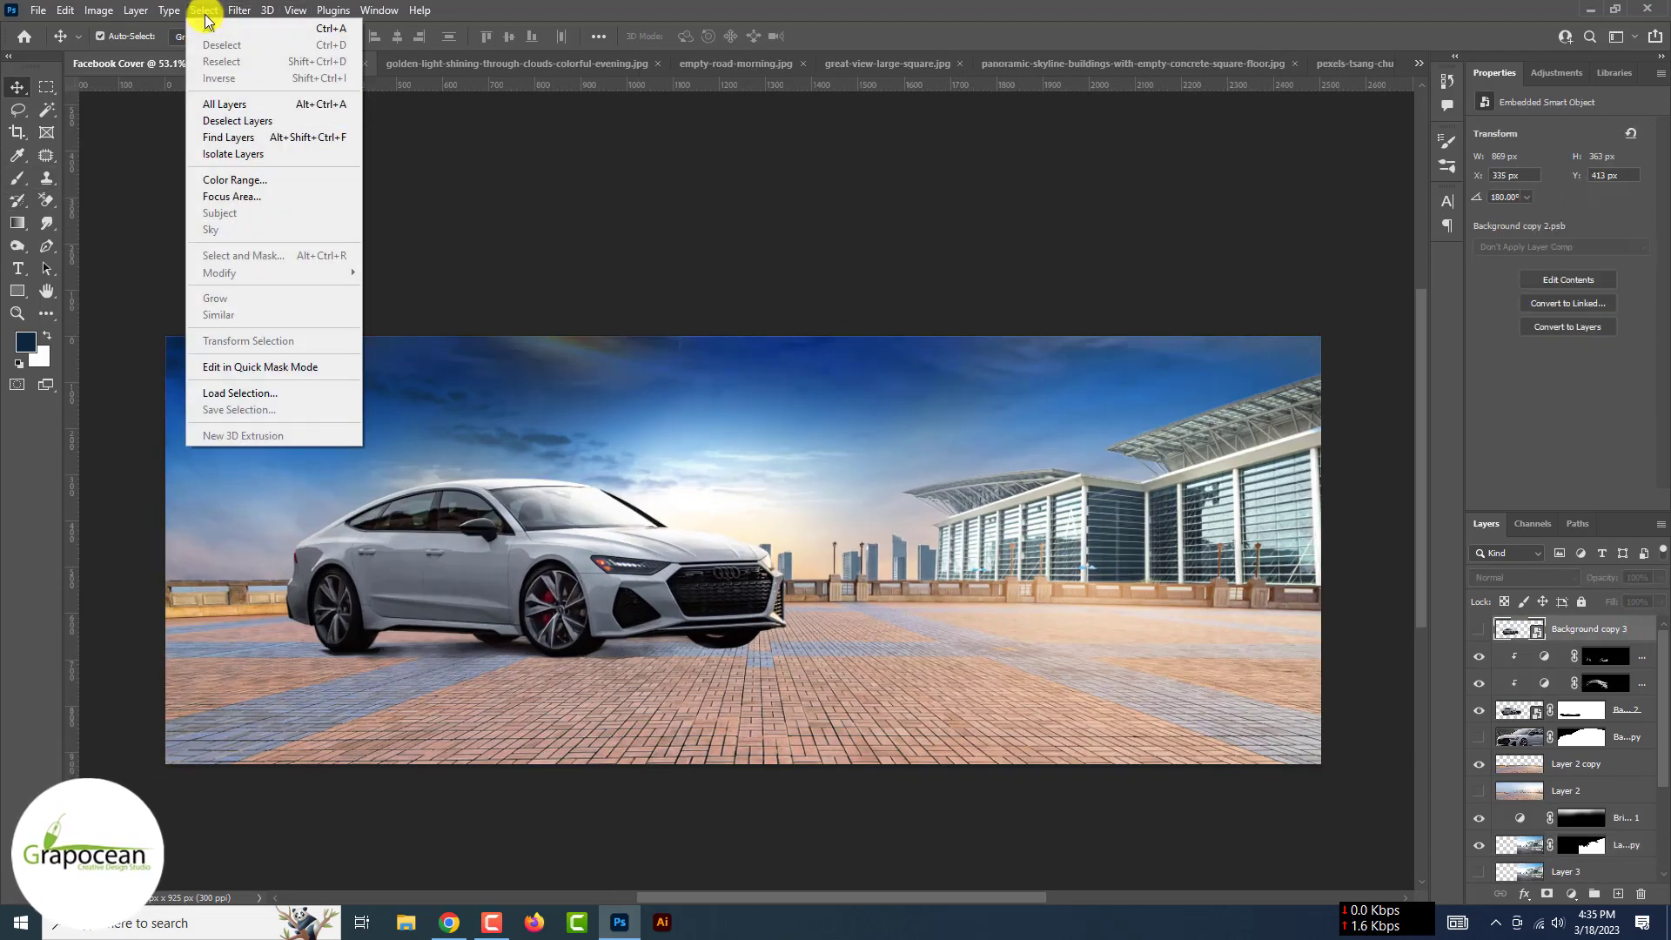
{"action": "left_click", "coordinate": [1570, 763]}
{"action": "left_click", "coordinate": [1478, 763]}
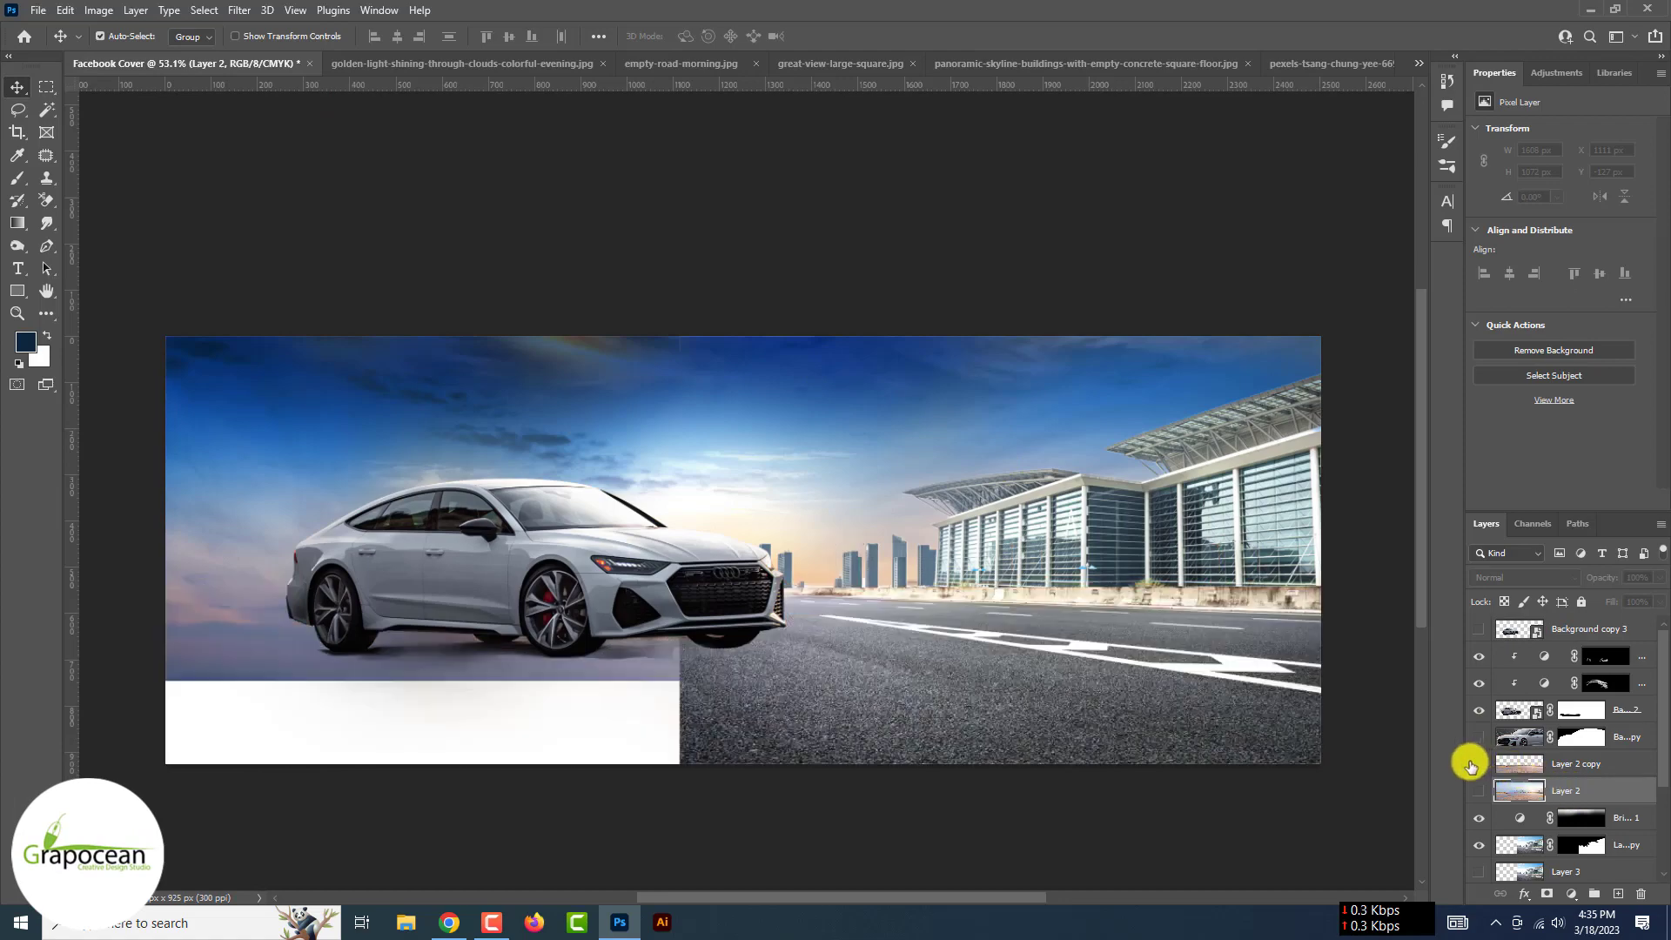
{"action": "left_click", "coordinate": [247, 12]}
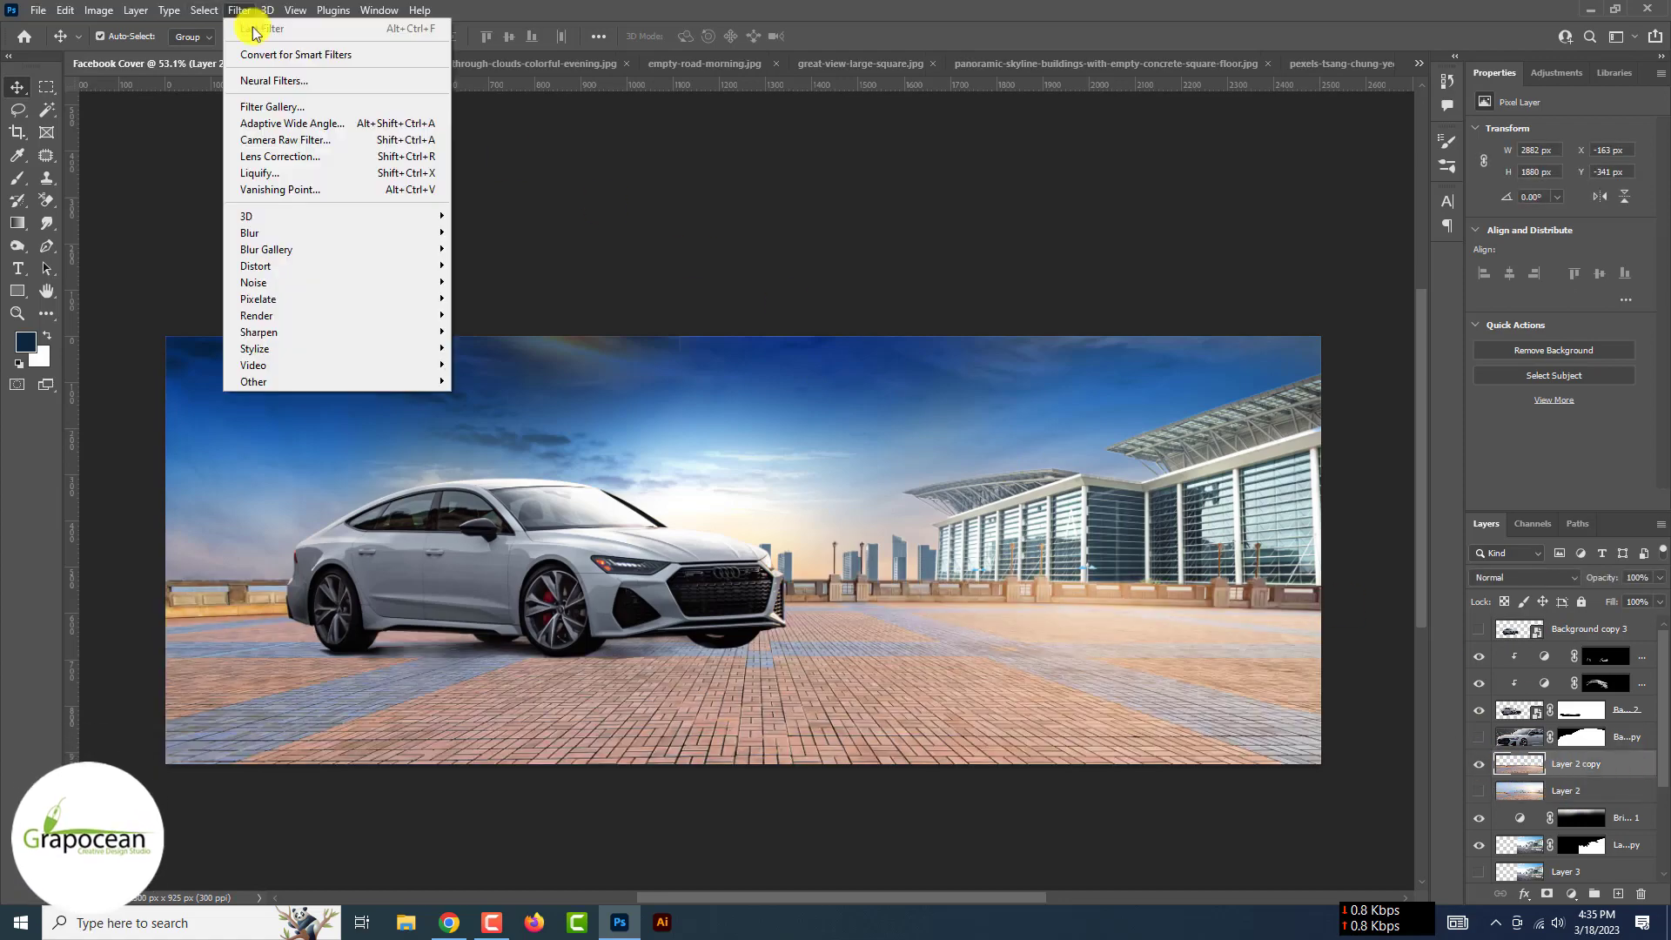
Open Vanishing Point and create a perspective plane on the floor under the car
{"action": "left_click", "coordinate": [323, 190]}
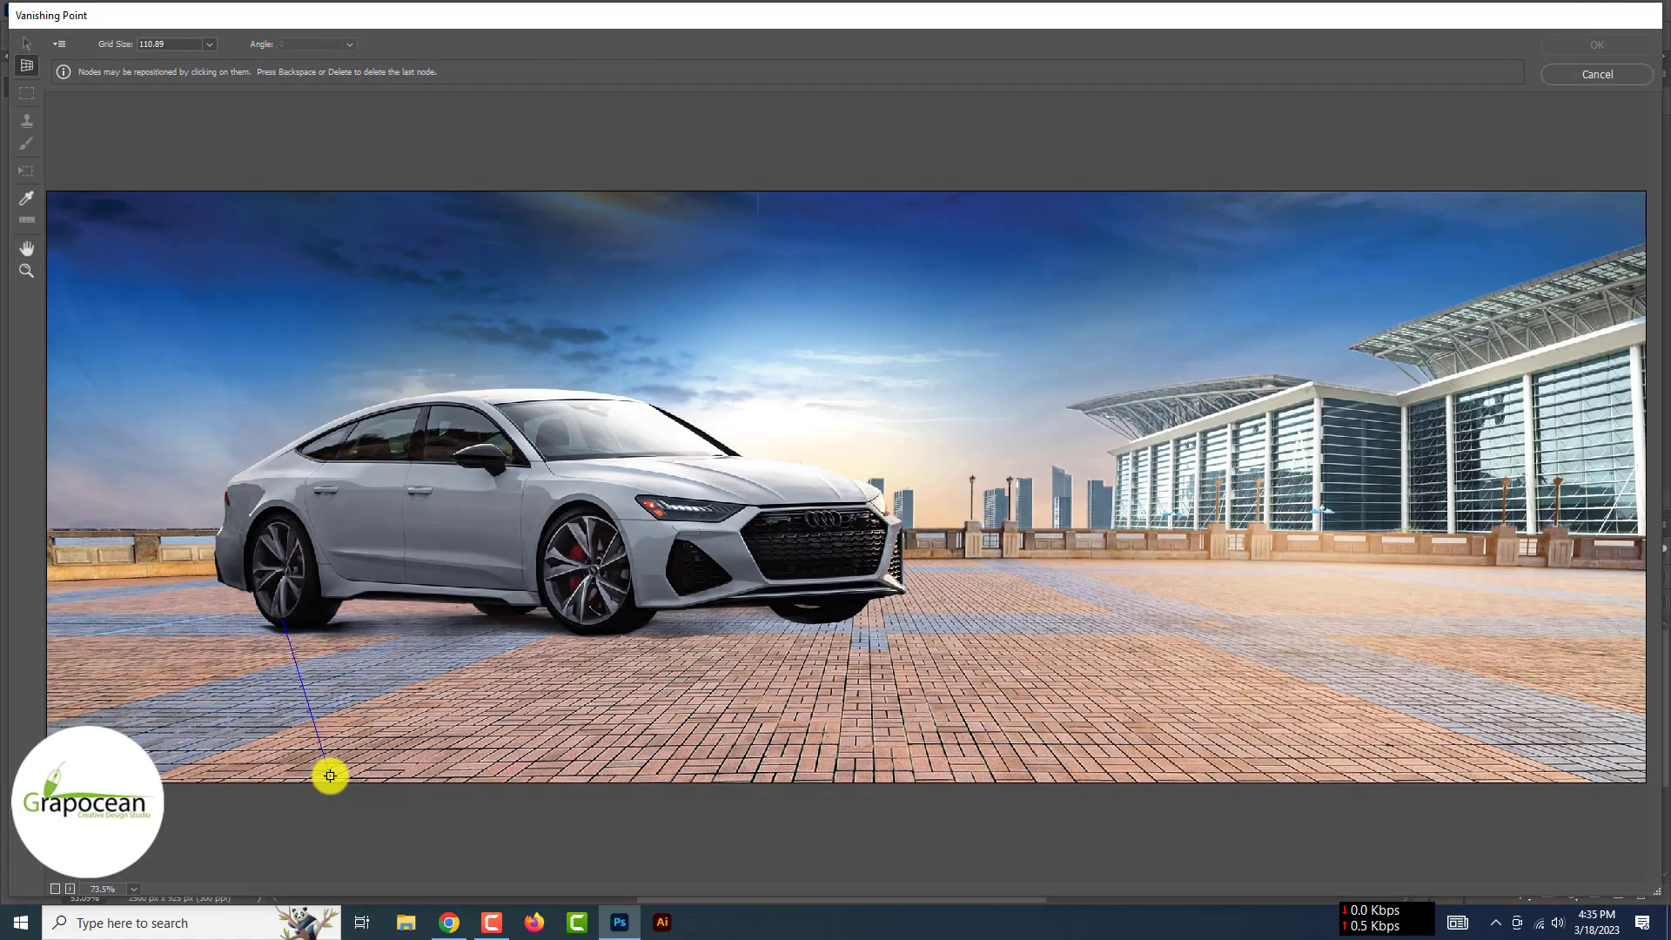
{"action": "key", "text": "alt"}
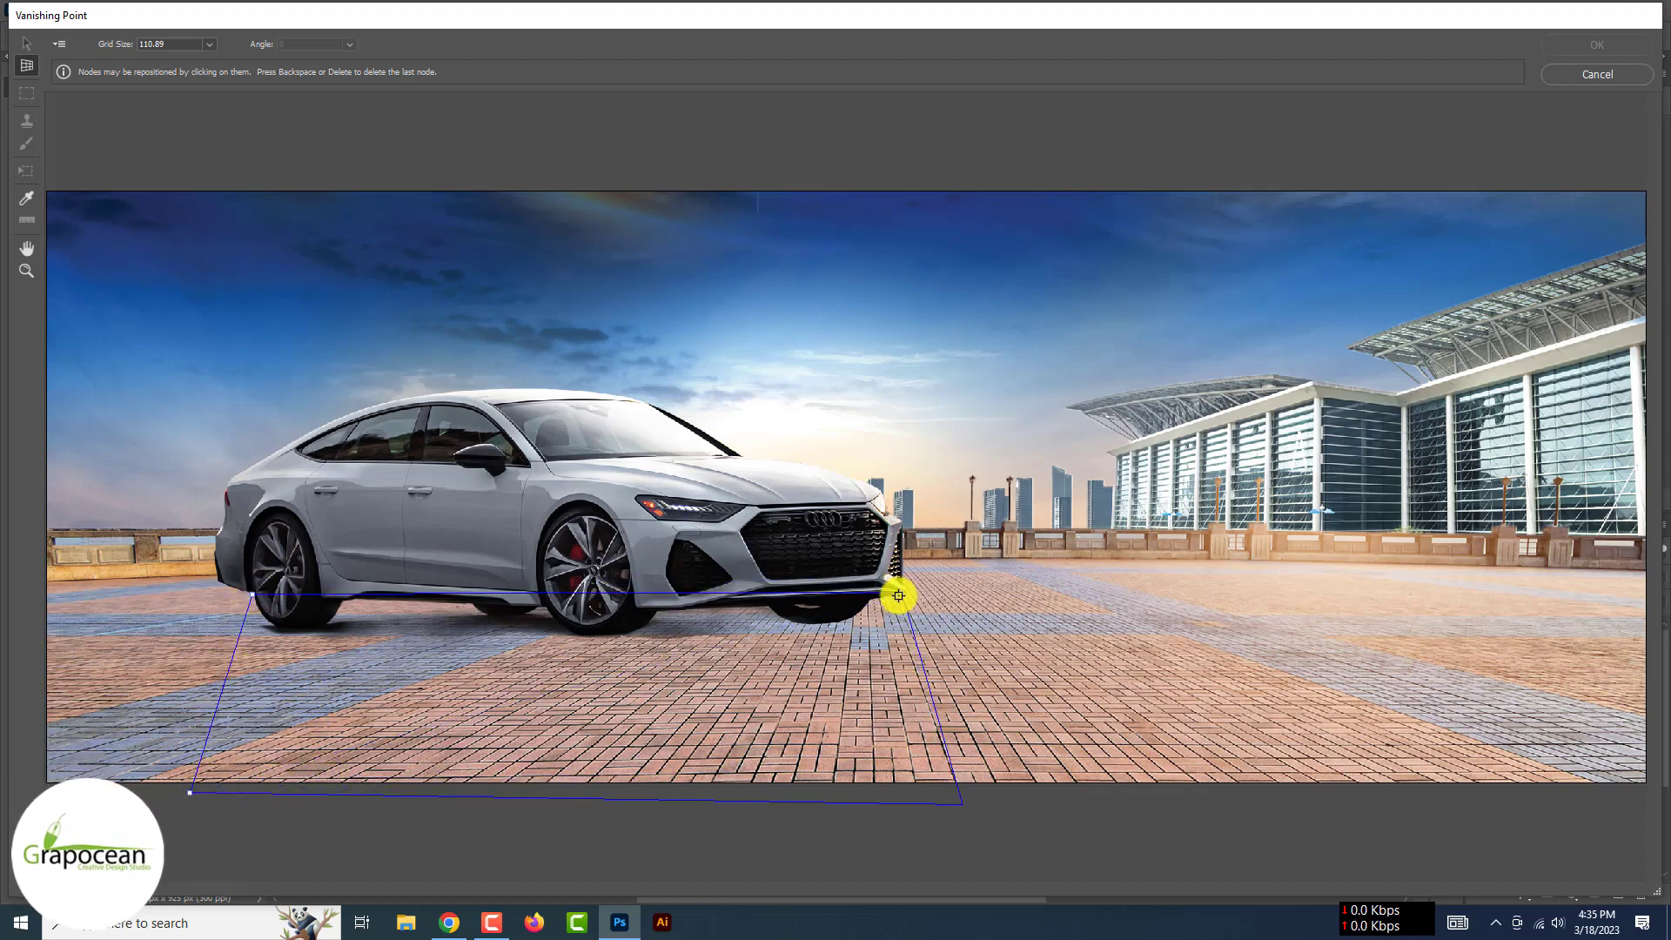
{"action": "left_click", "coordinate": [1008, 810]}
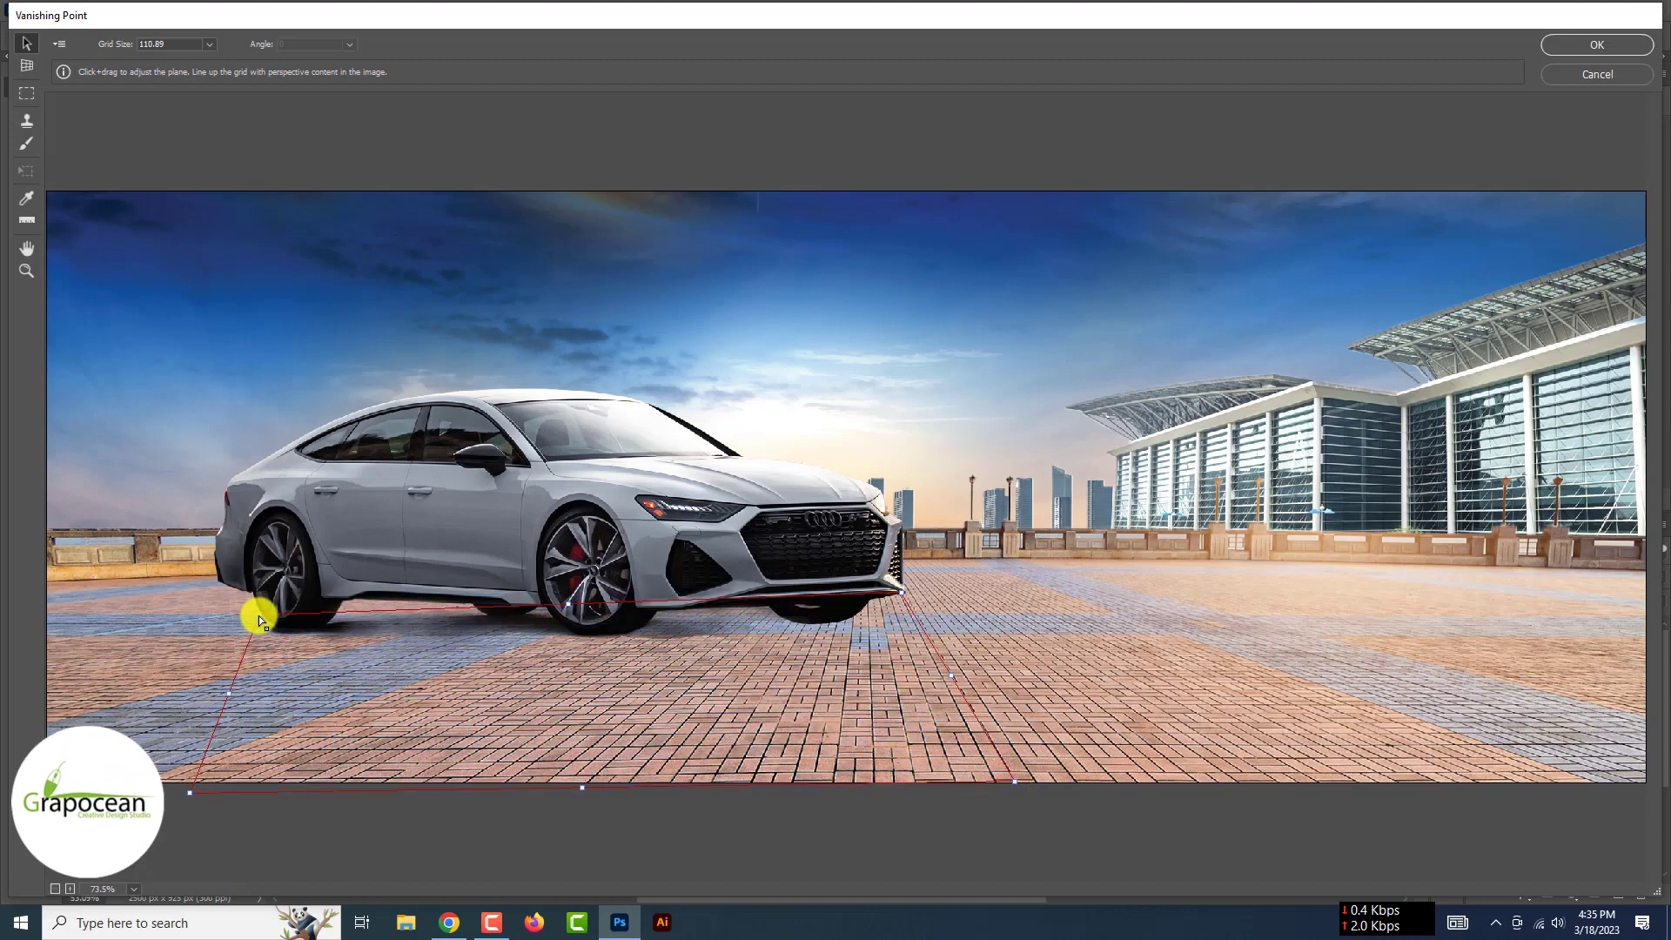
Adjust the plane's corners to fit the brick plaza beneath the car
{"action": "left_click_drag", "start_coordinate": [253, 595], "coordinate": [257, 594]}
{"action": "left_click_drag", "start_coordinate": [189, 793], "coordinate": [37, 744]}
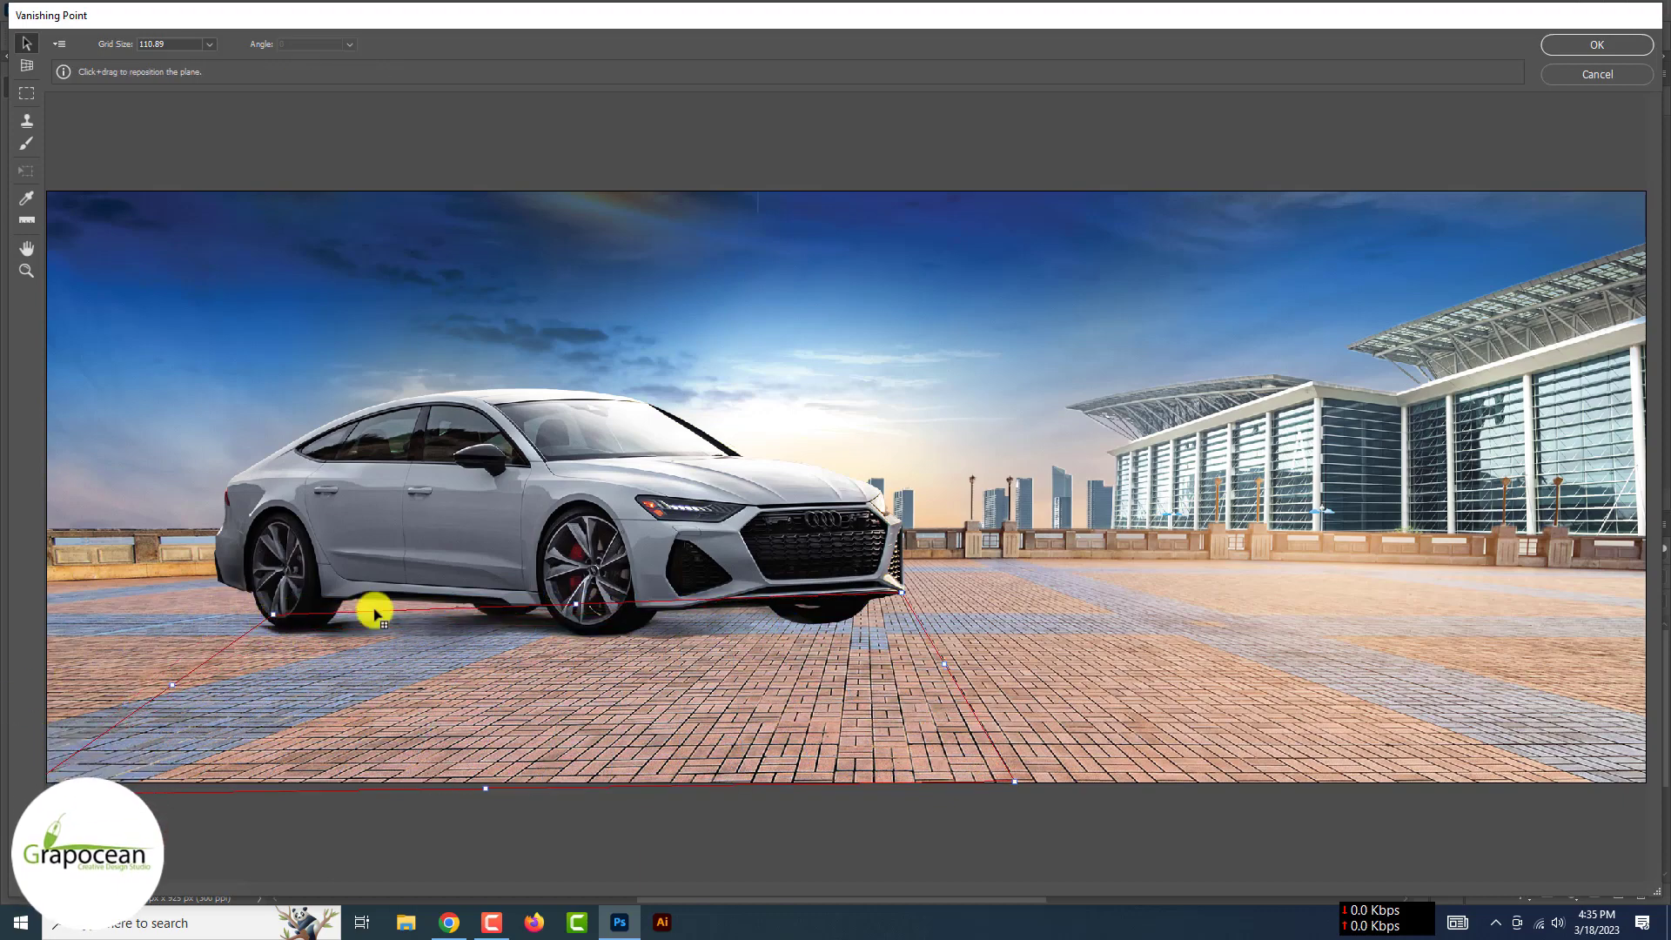
{"action": "left_click_drag", "start_coordinate": [902, 592], "coordinate": [910, 615]}
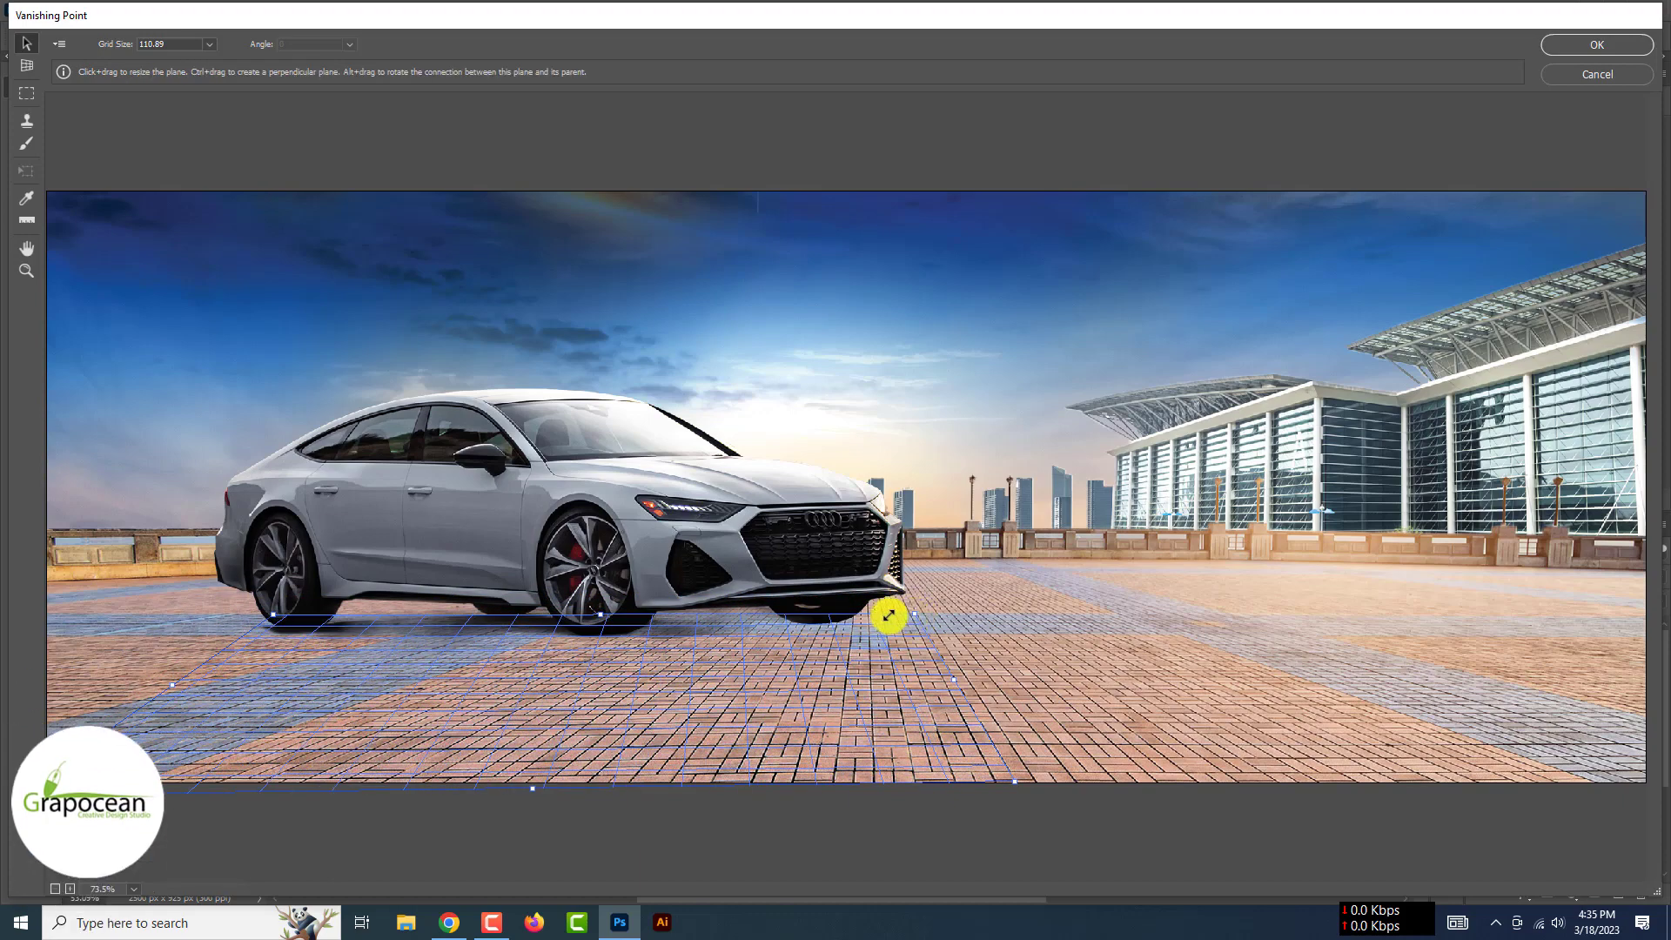
{"action": "left_click_drag", "start_coordinate": [605, 615], "coordinate": [551, 585]}
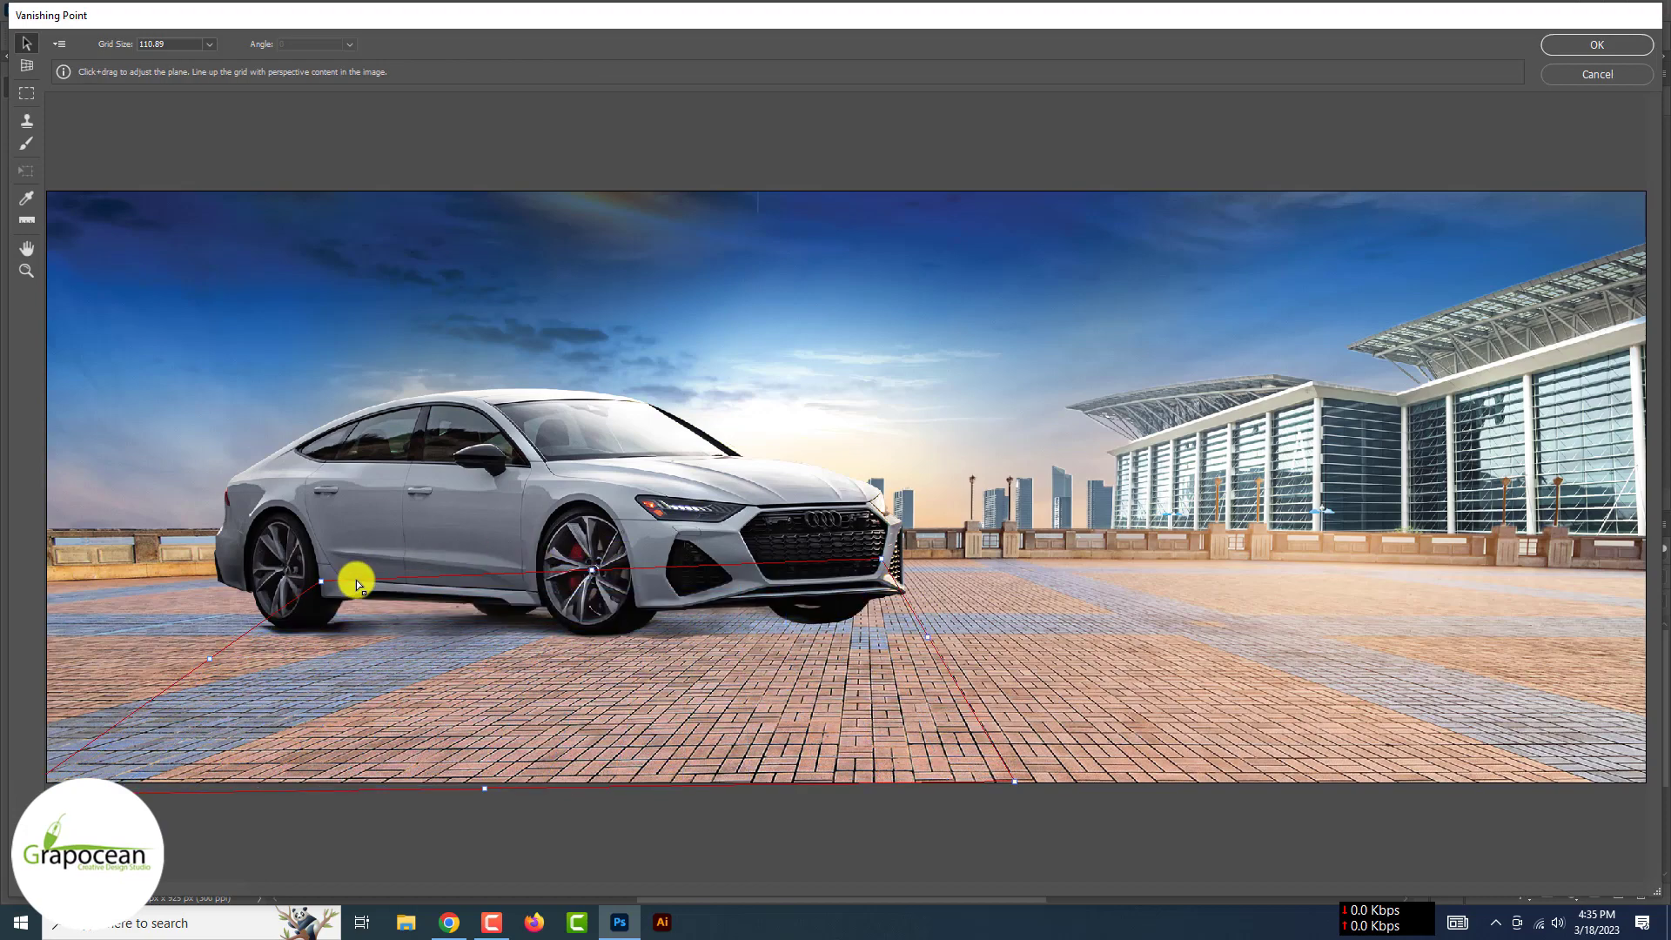
{"action": "left_click_drag", "start_coordinate": [367, 612], "coordinate": [235, 601]}
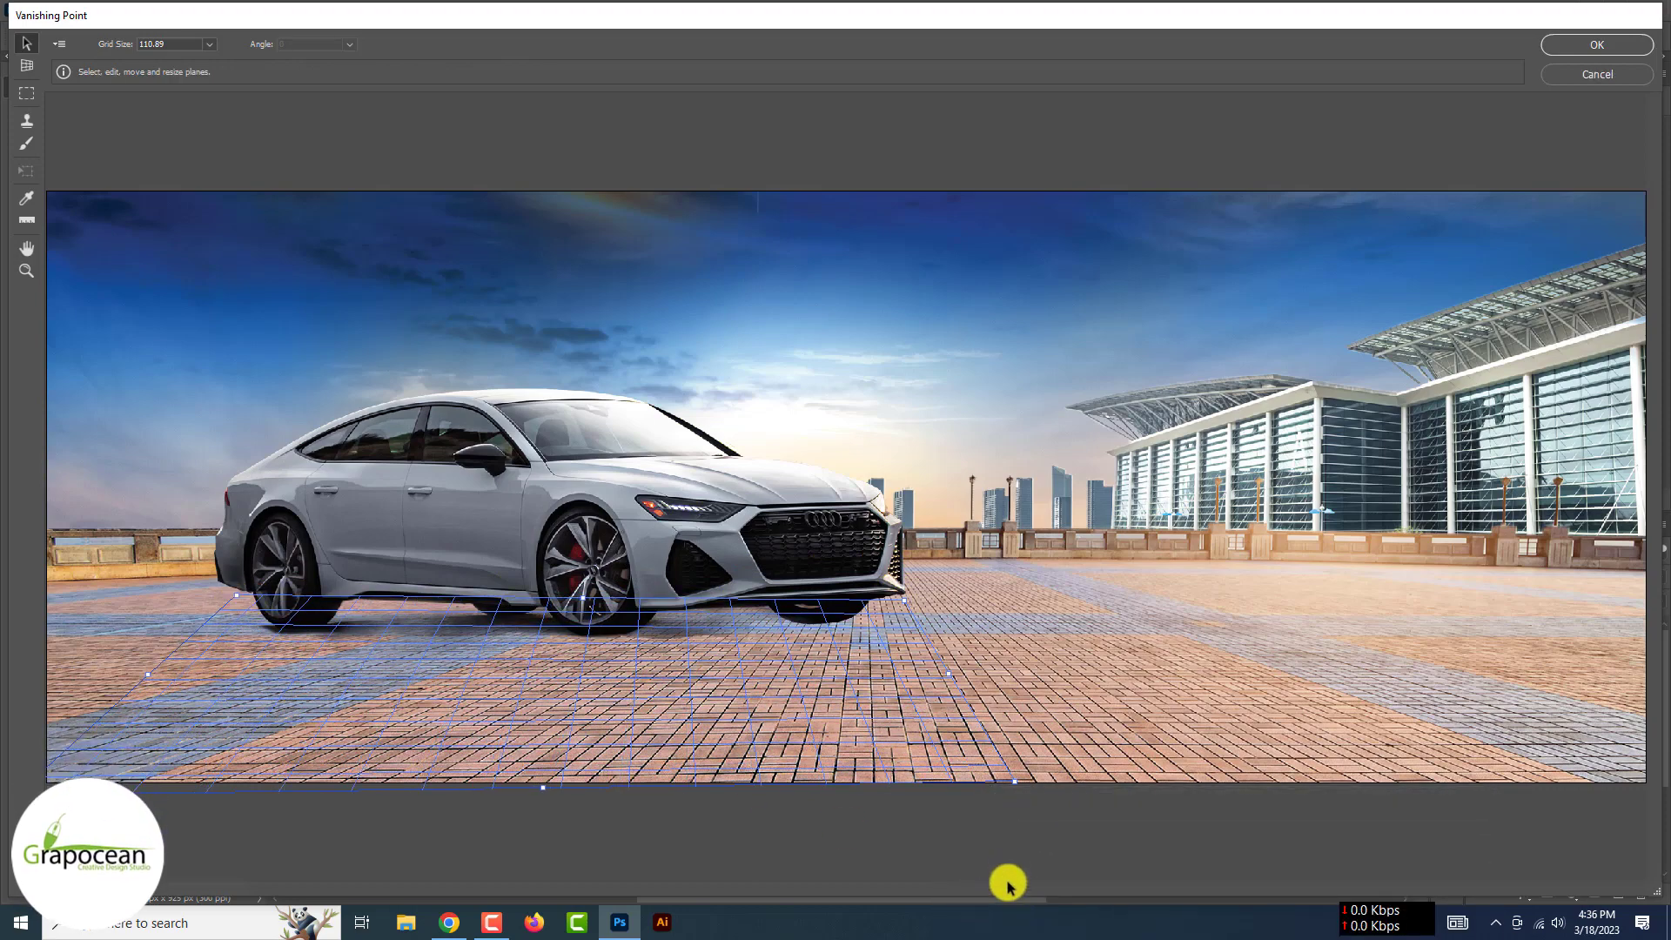
Zoom out to 33% and drag the floor plane's corners past the image's lower-left edge
{"action": "left_click", "coordinate": [87, 898]}
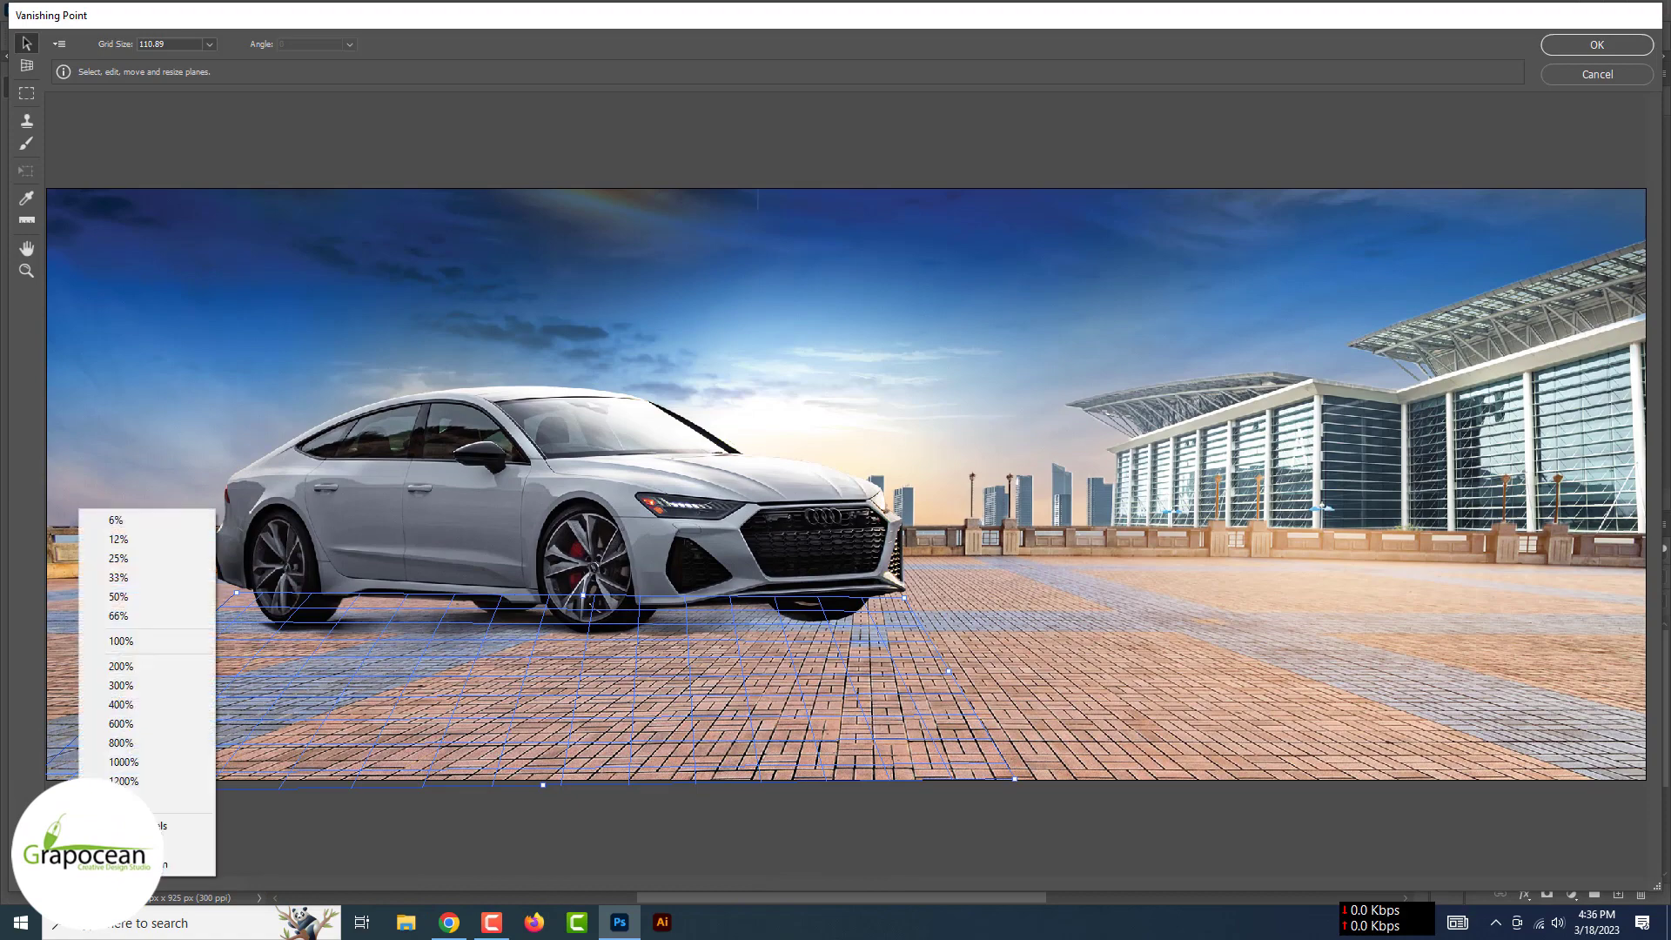
{"action": "left_click", "coordinate": [140, 580]}
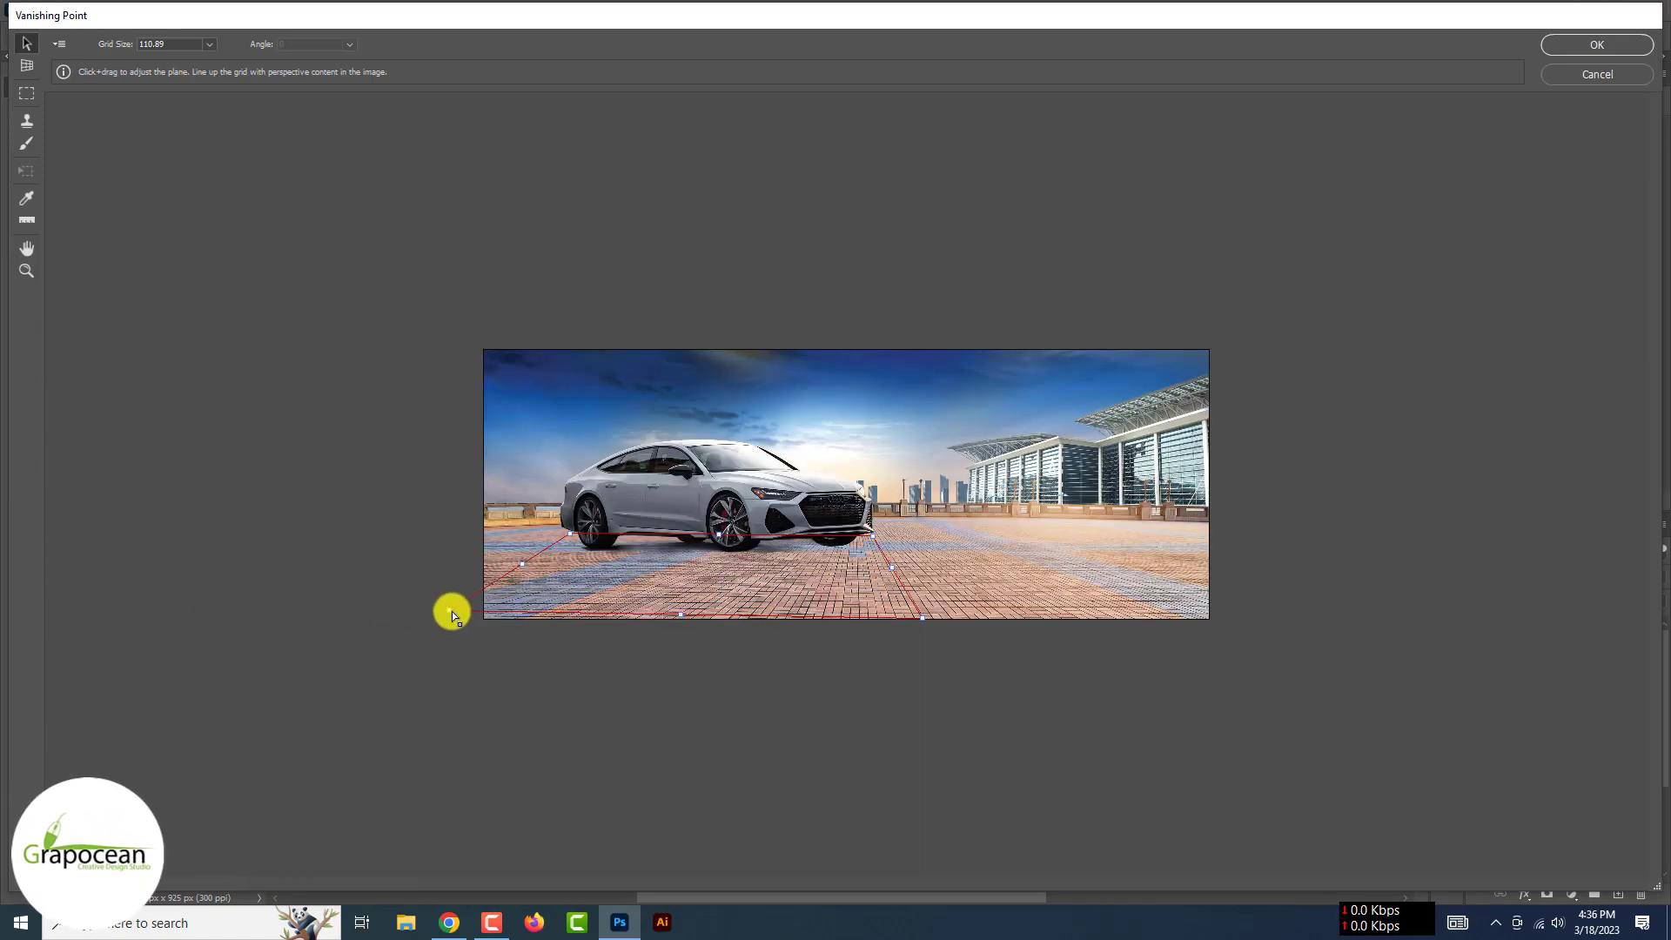
{"action": "left_click_drag", "start_coordinate": [871, 624], "coordinate": [792, 659]}
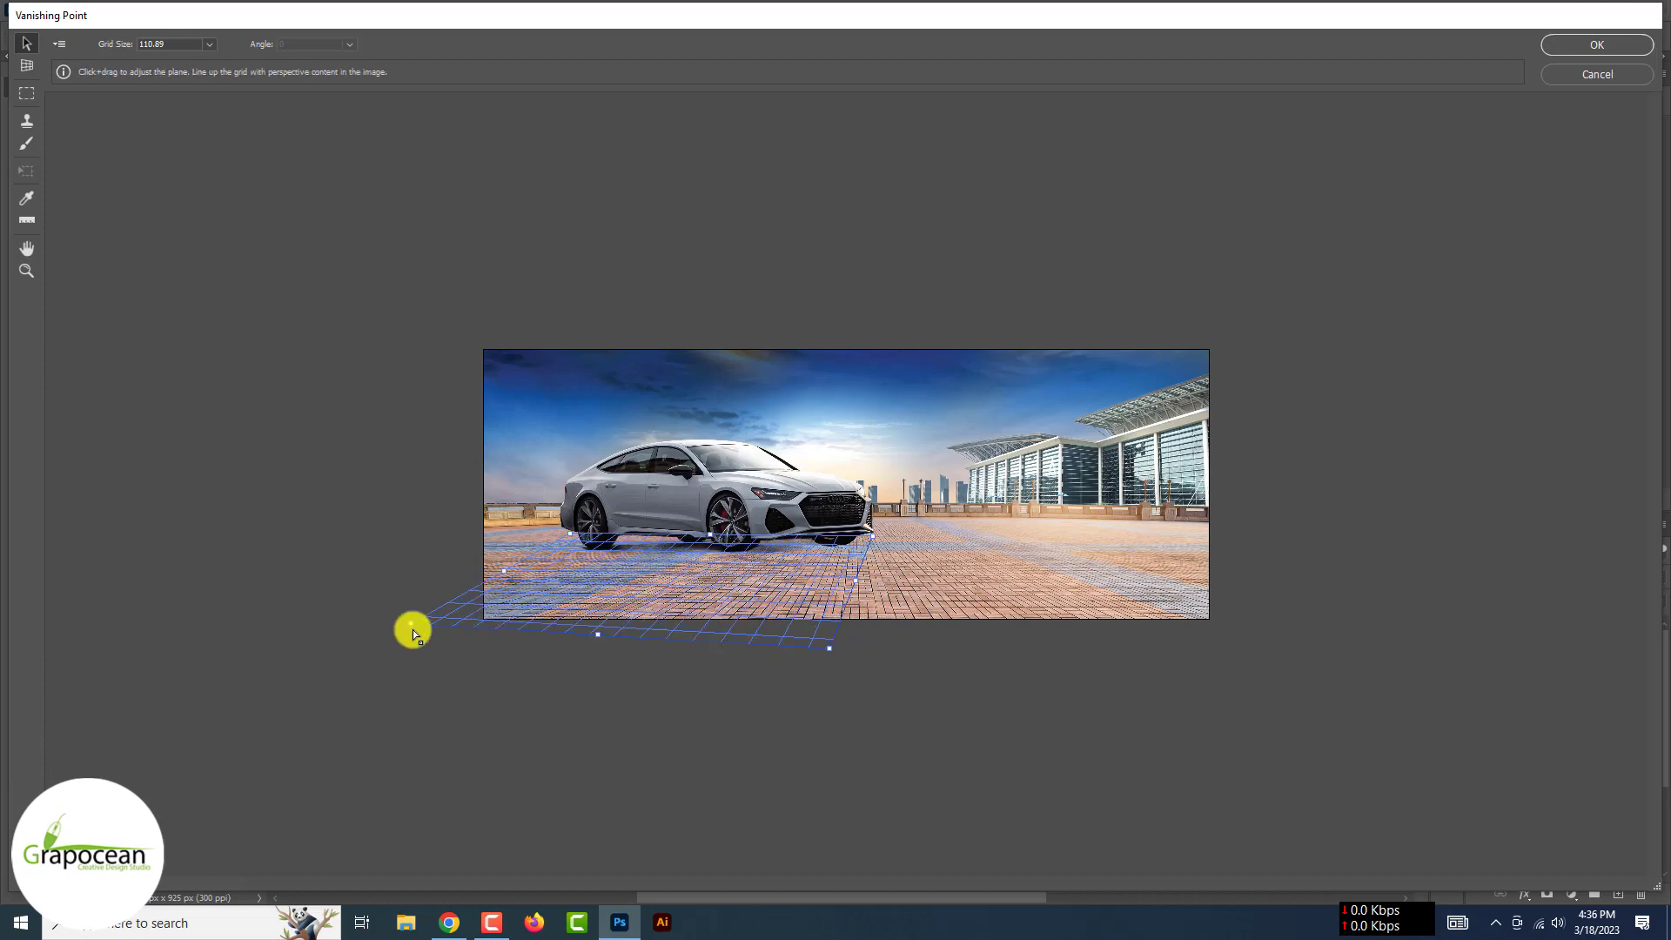
{"action": "left_click_drag", "start_coordinate": [502, 581], "coordinate": [574, 549]}
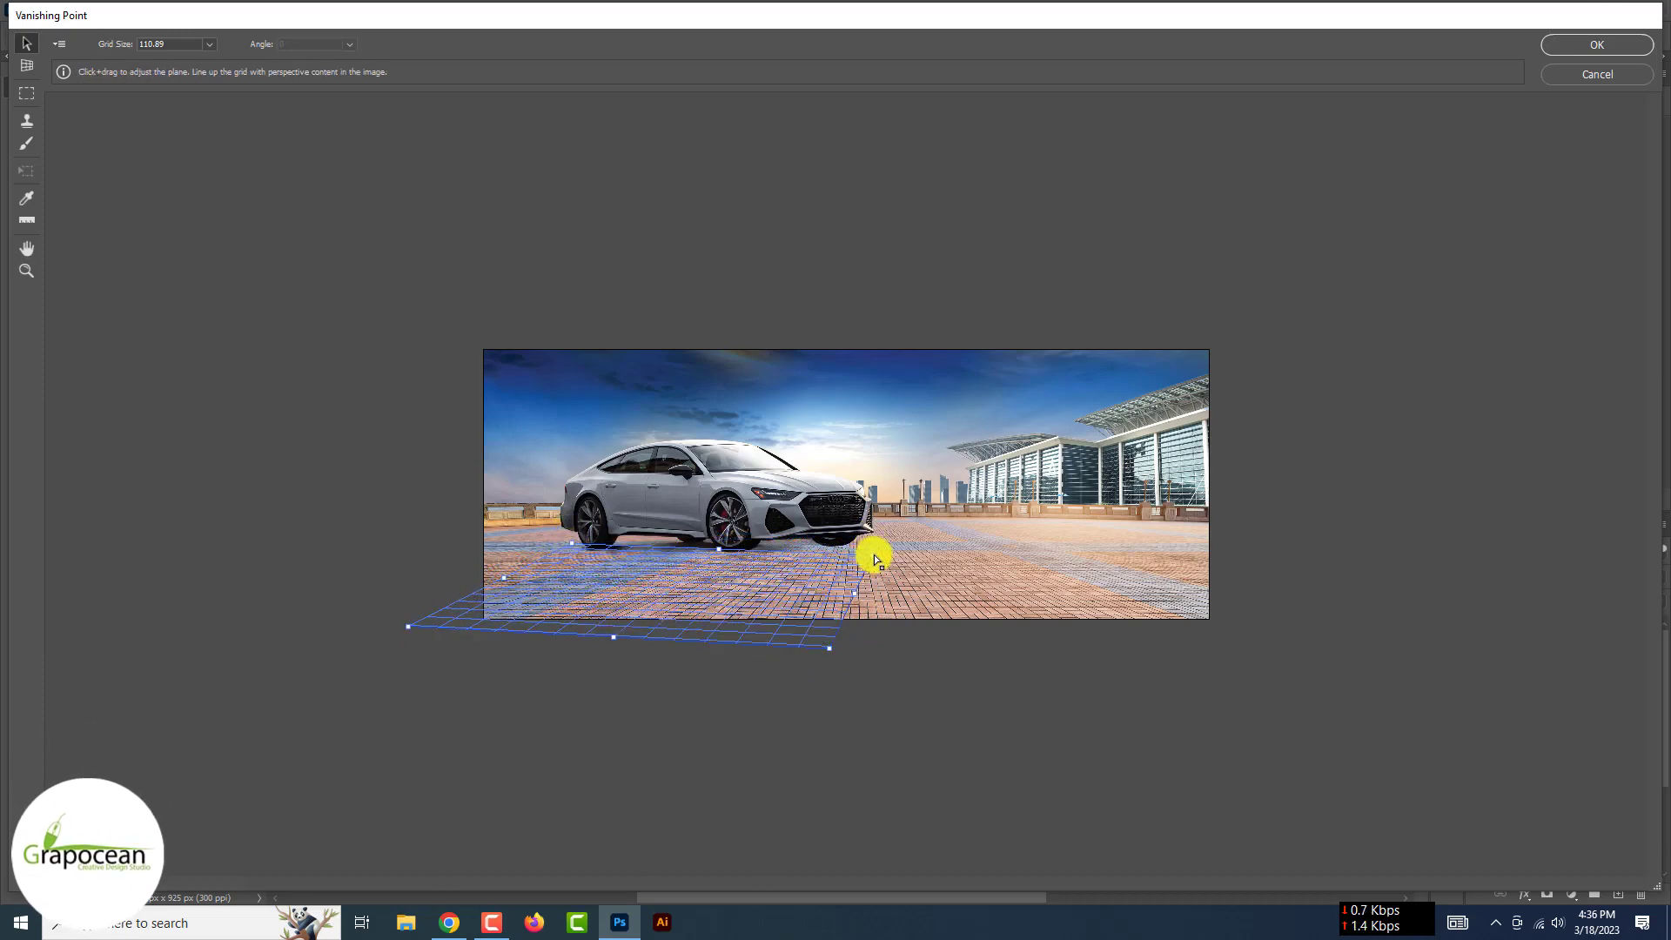
{"action": "left_click_drag", "start_coordinate": [875, 559], "coordinate": [877, 547]}
{"action": "left_click_drag", "start_coordinate": [571, 543], "coordinate": [590, 538]}
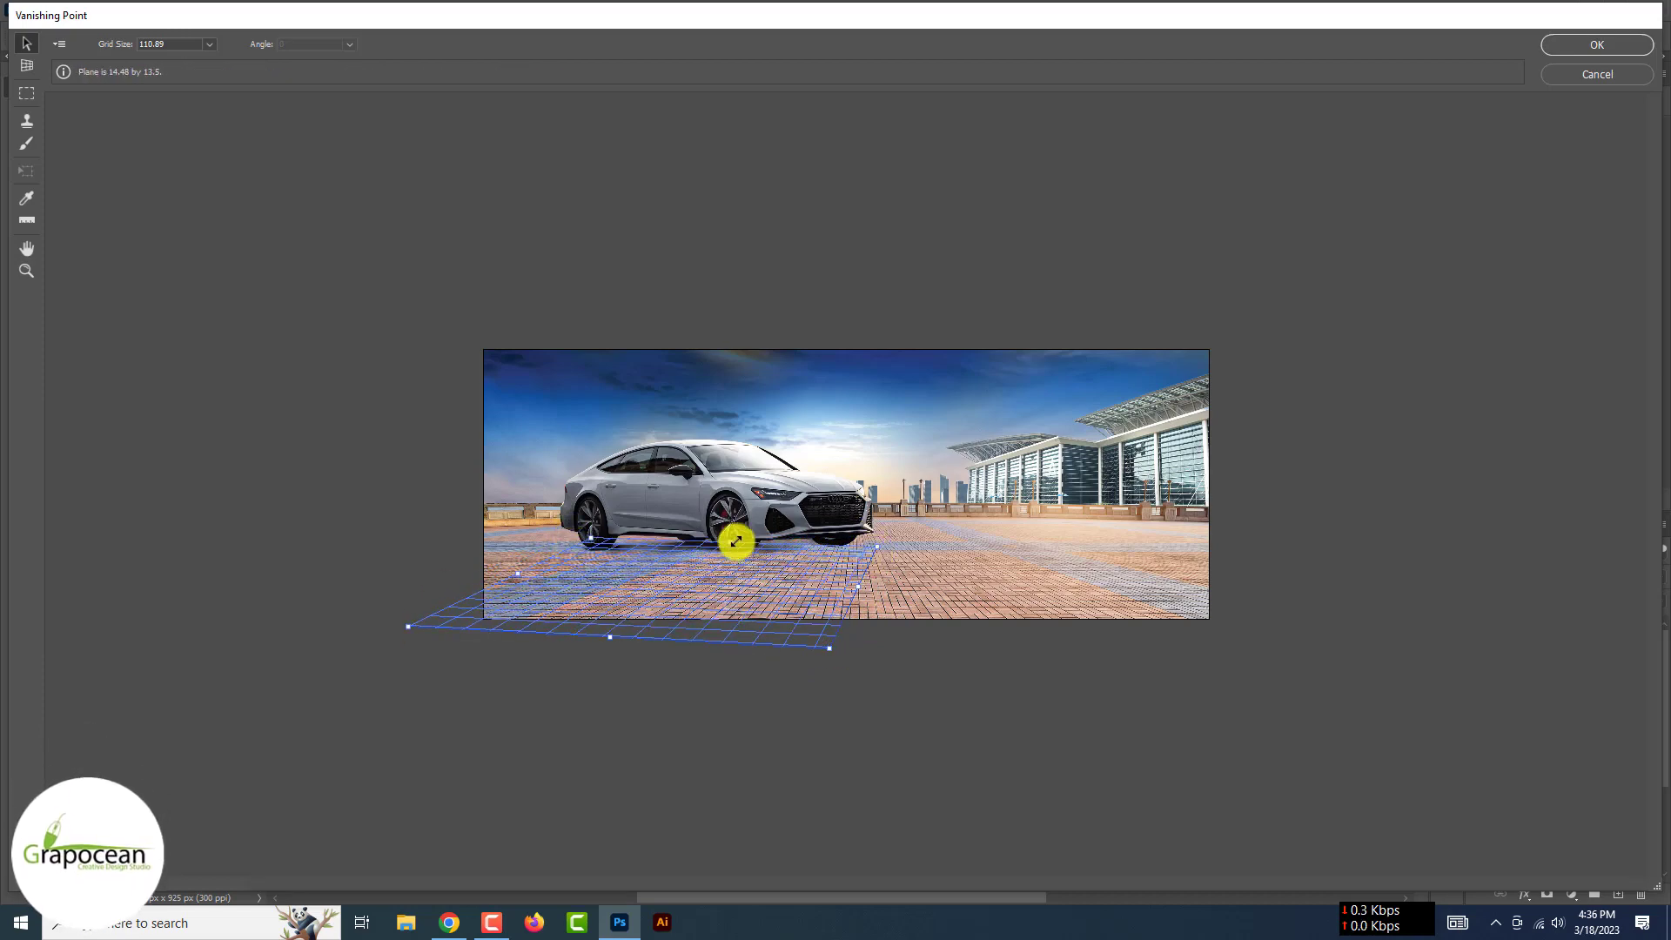
{"action": "left_click_drag", "start_coordinate": [900, 514], "coordinate": [884, 529]}
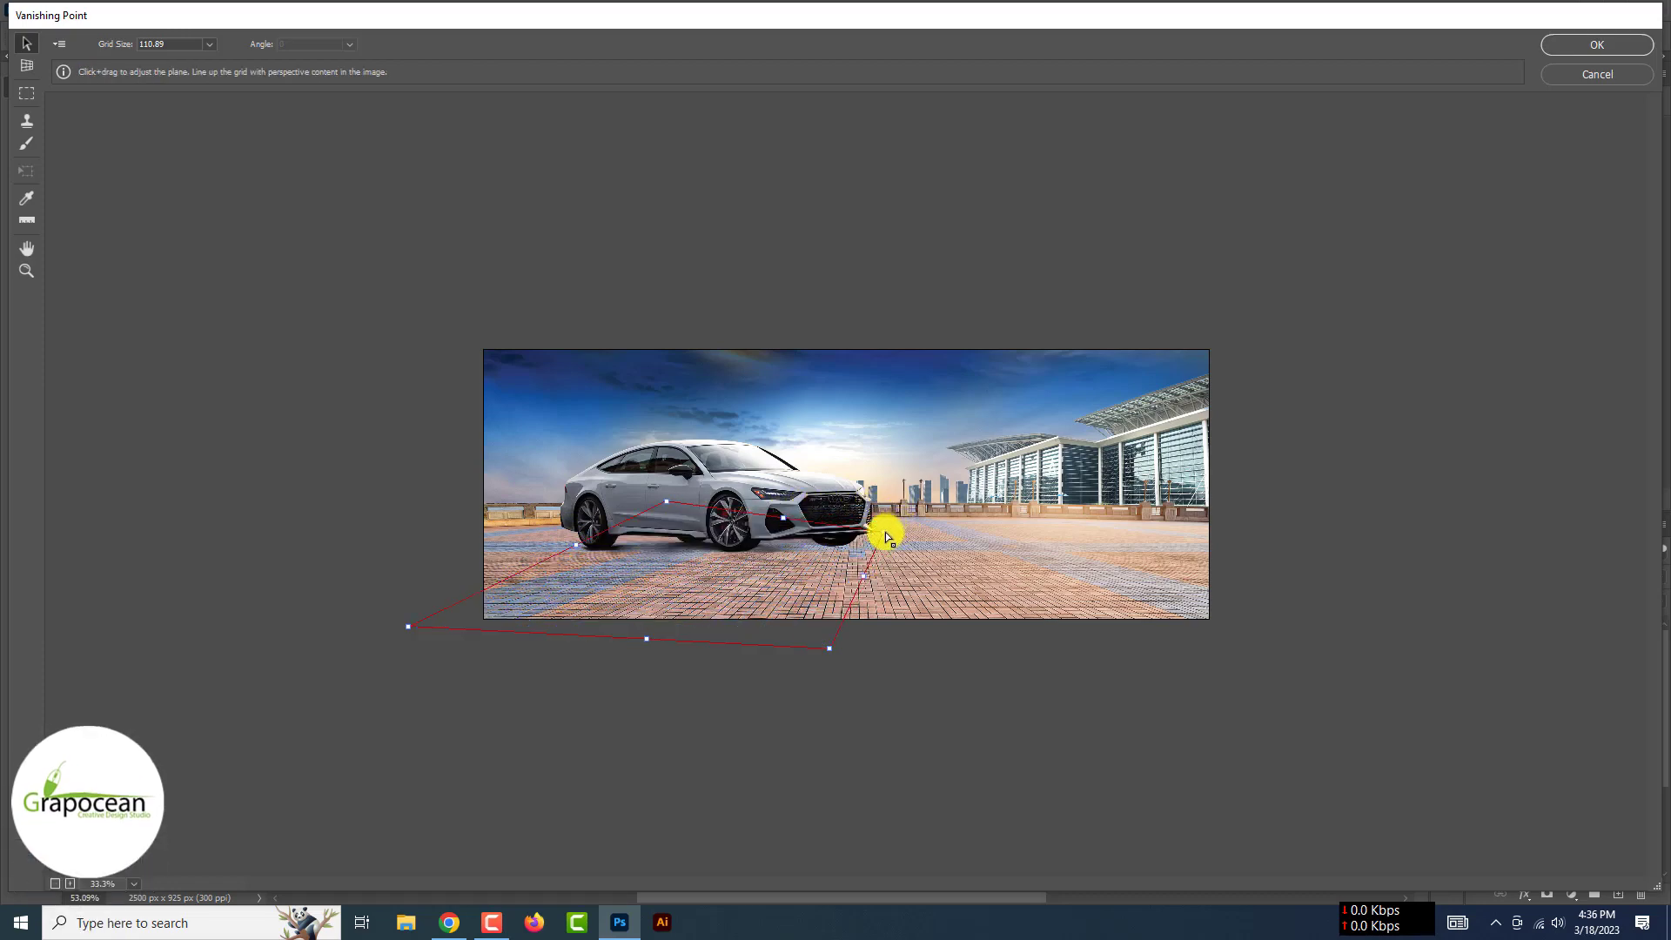
{"action": "mouse_move", "coordinate": [666, 502]}
{"action": "left_mouse_down"}
{"action": "mouse_move", "coordinate": [667, 535]}
{"action": "mouse_move", "coordinate": [565, 550]}
{"action": "left_mouse_up"}
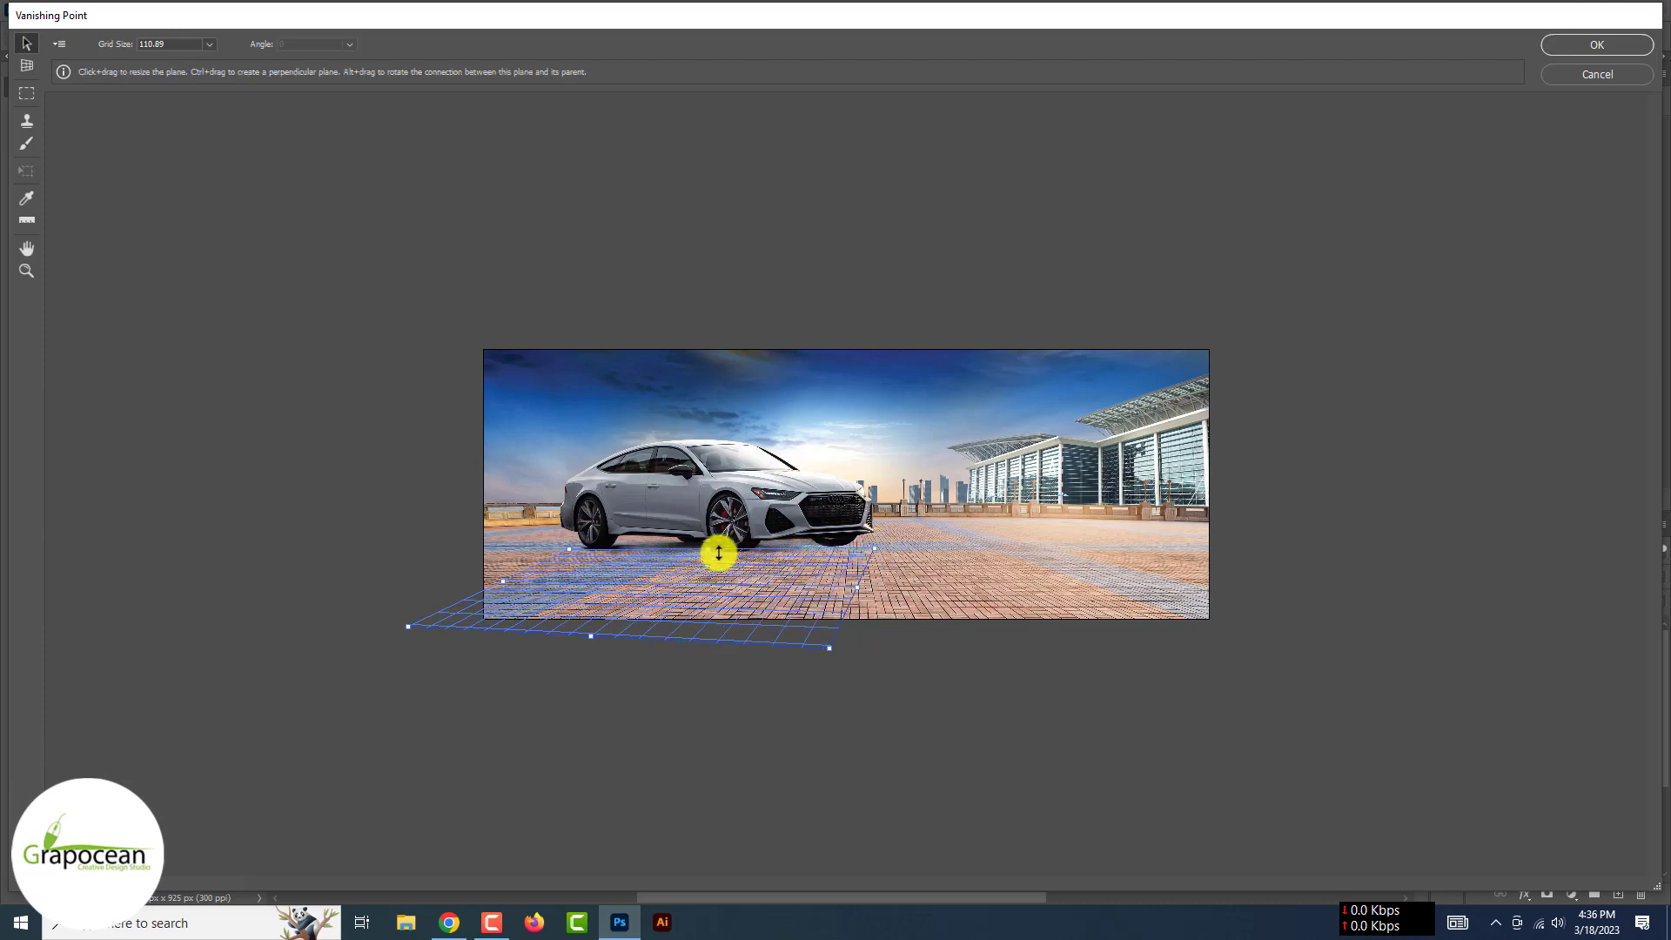
Refine the plane's corners so the grid matches the pavement perspective under the car
{"action": "left_click_drag", "start_coordinate": [829, 649], "coordinate": [830, 629]}
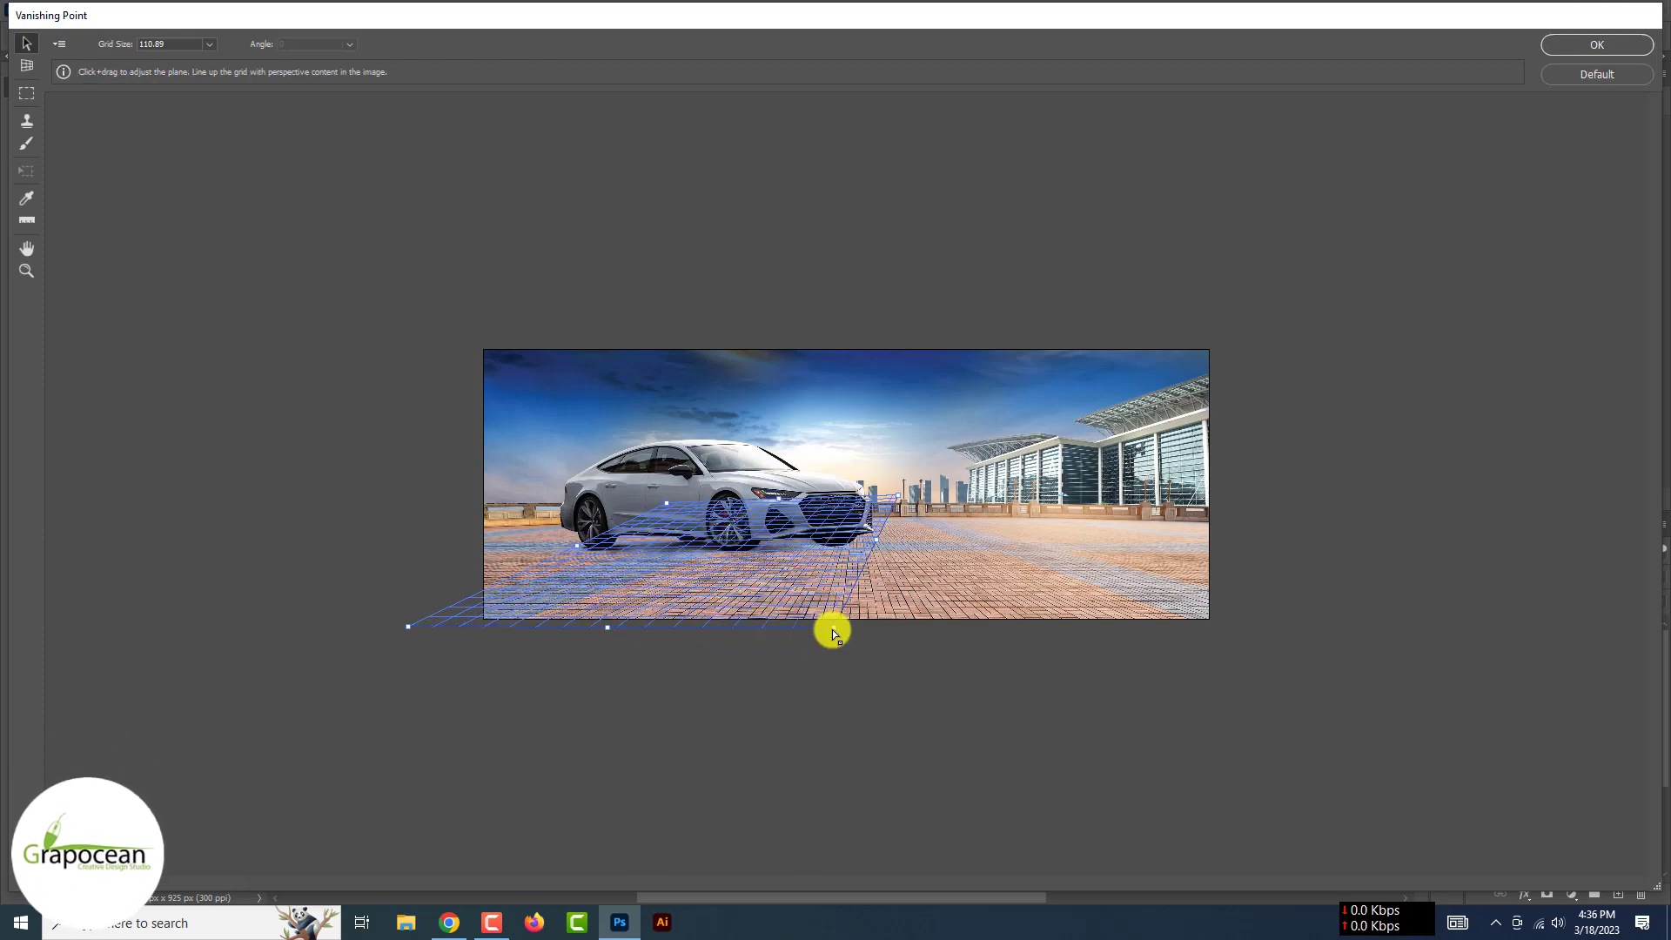
{"action": "left_click_drag", "start_coordinate": [414, 593], "coordinate": [409, 589]}
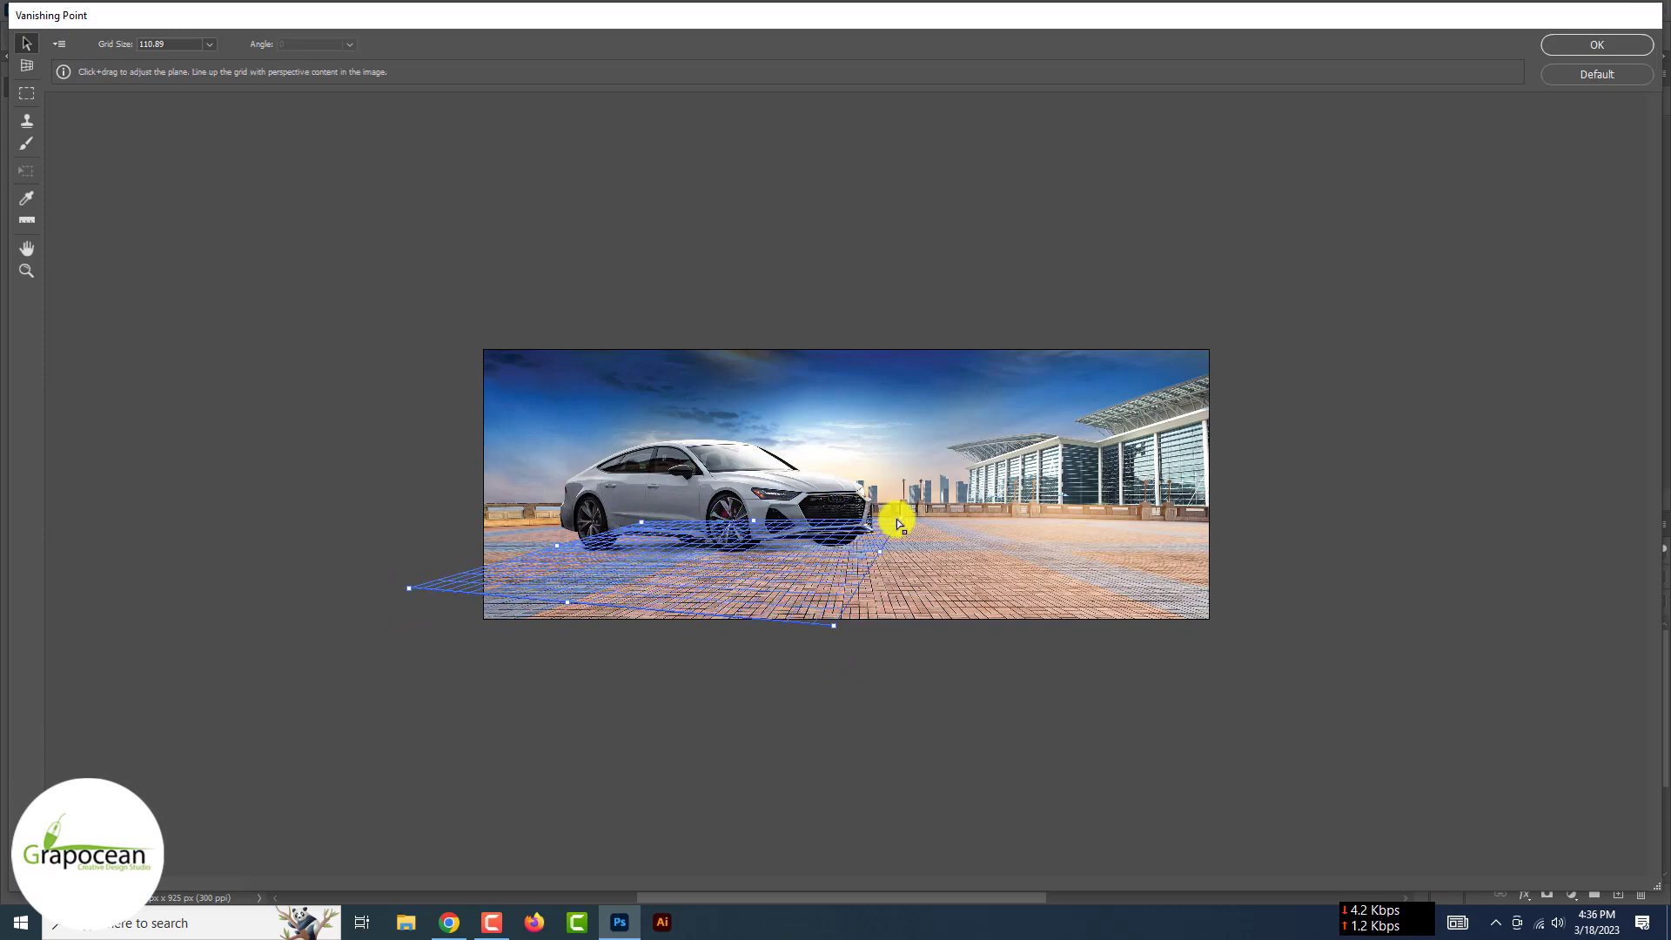
{"action": "left_click_drag", "start_coordinate": [896, 520], "coordinate": [890, 531]}
{"action": "mouse_move", "coordinate": [404, 590]}
{"action": "left_mouse_down"}
{"action": "mouse_move", "coordinate": [322, 620]}
{"action": "mouse_move", "coordinate": [374, 619]}
{"action": "left_mouse_up"}
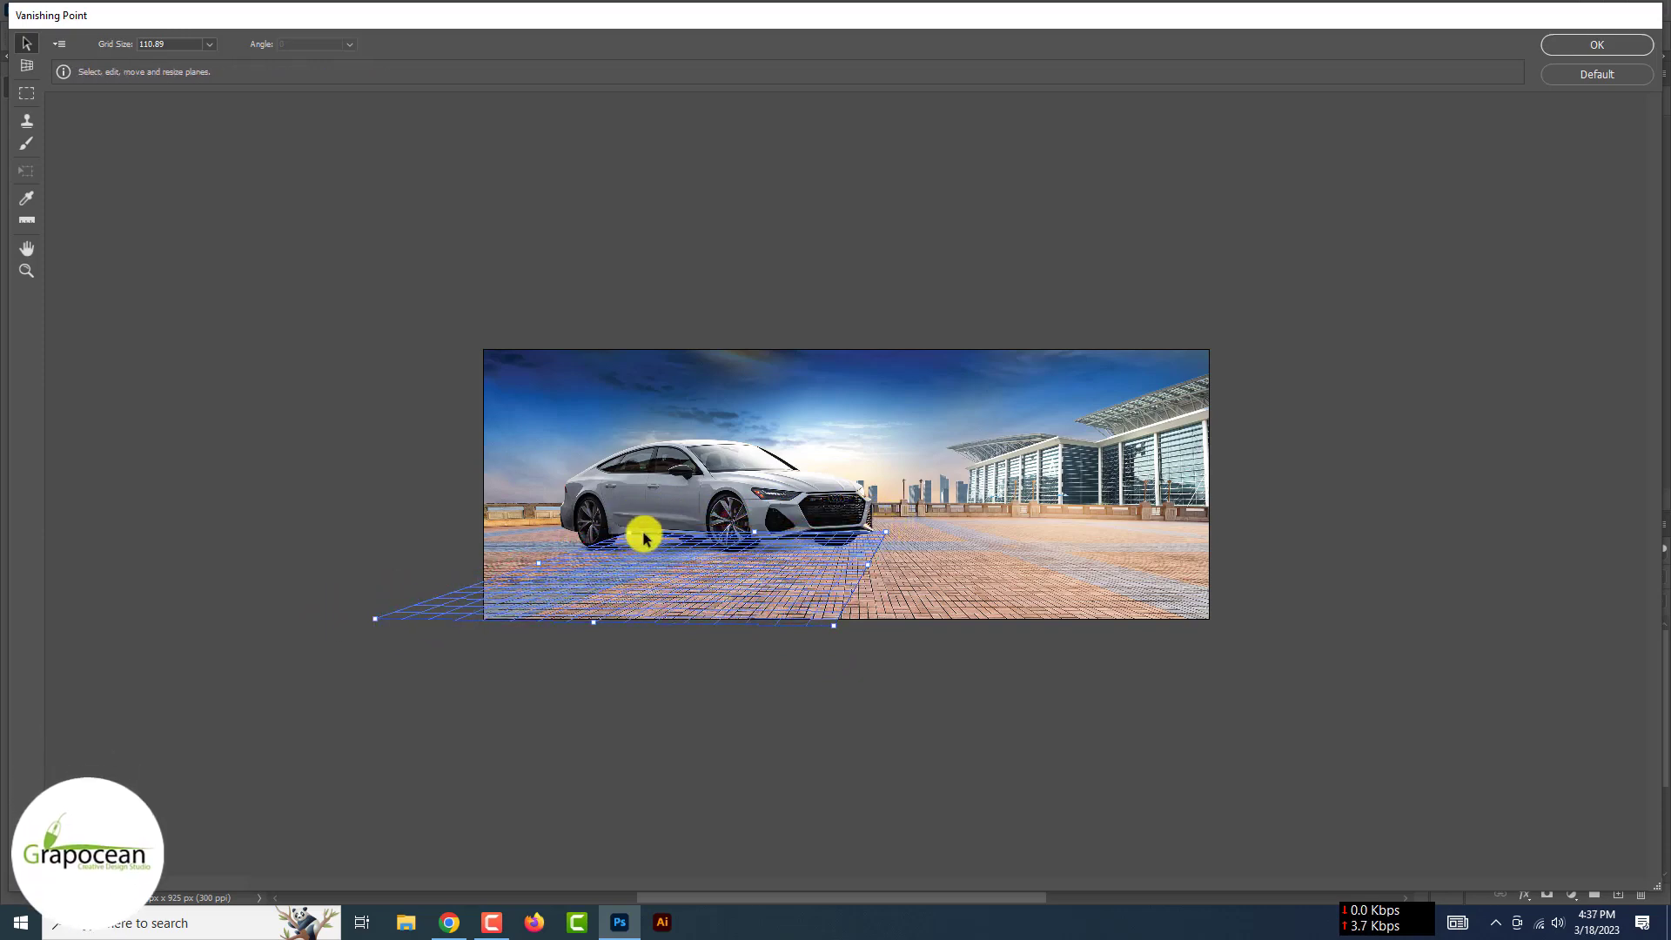
{"action": "left_click_drag", "start_coordinate": [885, 531], "coordinate": [889, 544]}
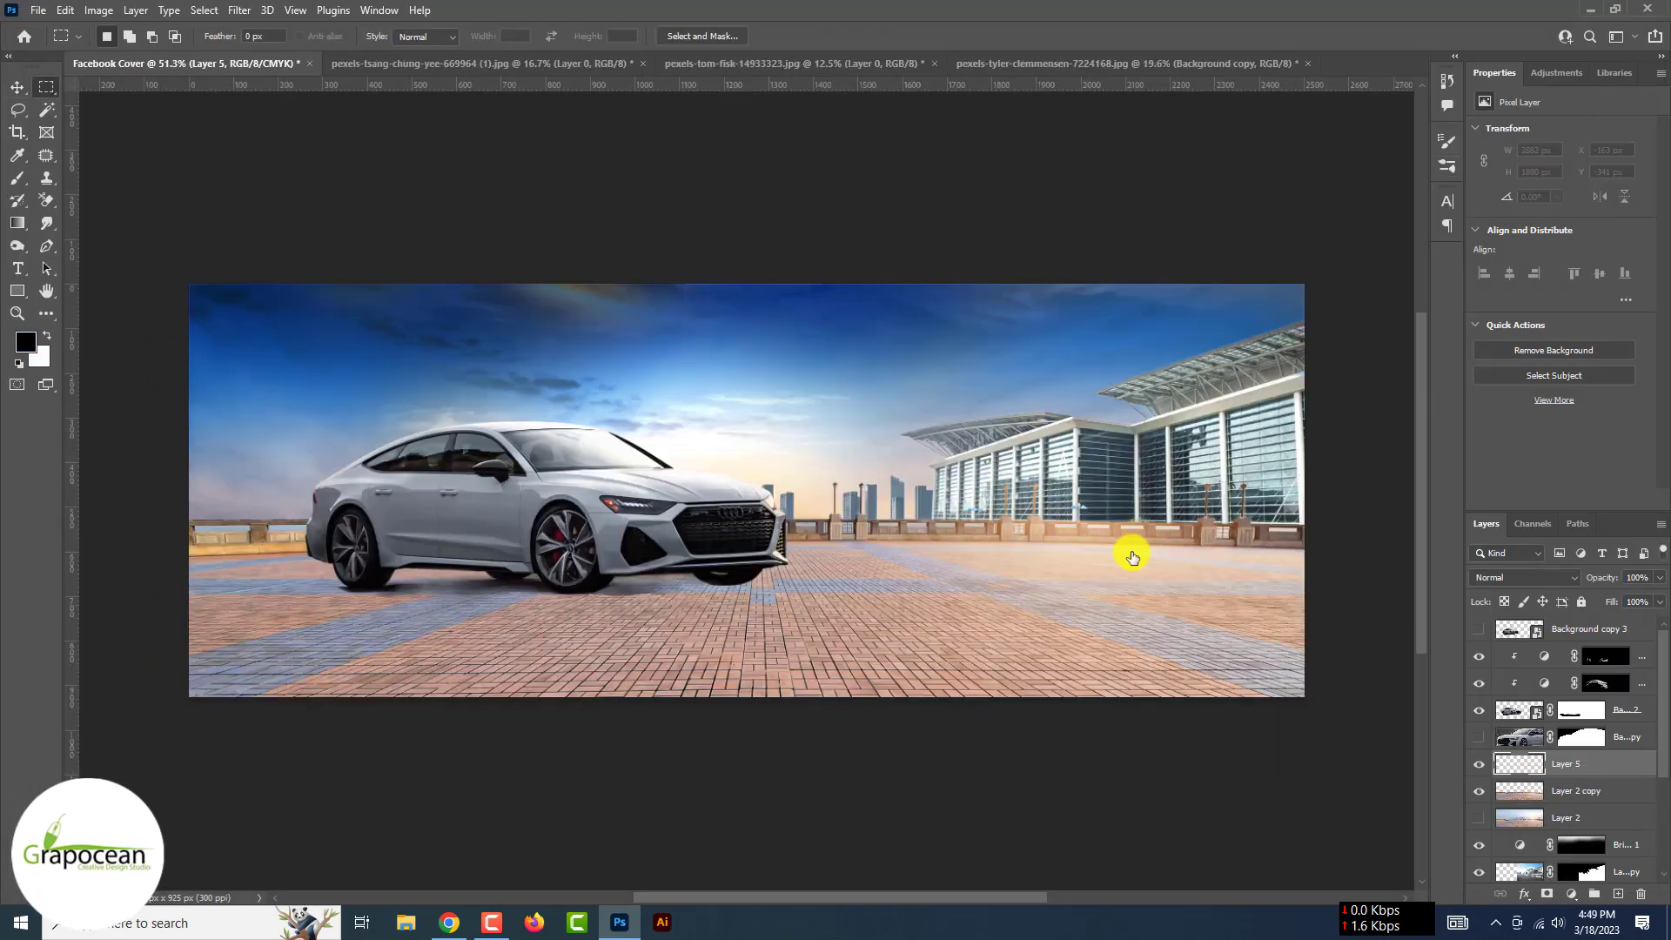
Add a new layer, marquee the lower-left area, and fill it with Clouds then Difference Clouds
{"action": "left_click", "coordinate": [1618, 894]}
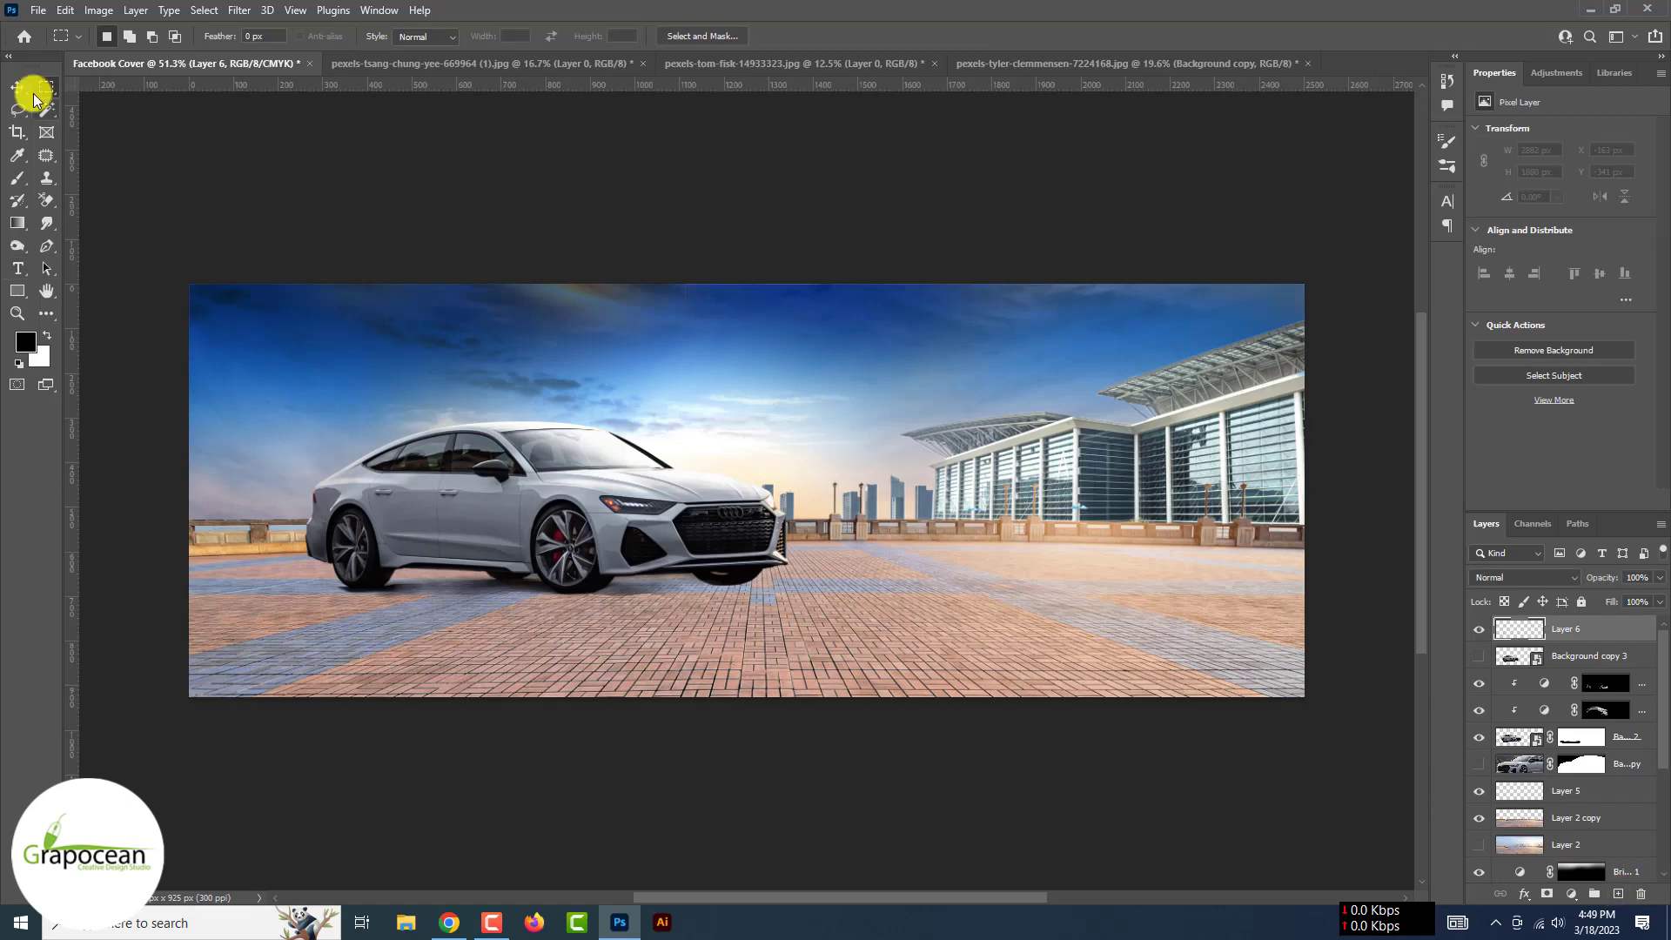
{"action": "left_click_drag", "start_coordinate": [427, 707], "coordinate": [769, 817]}
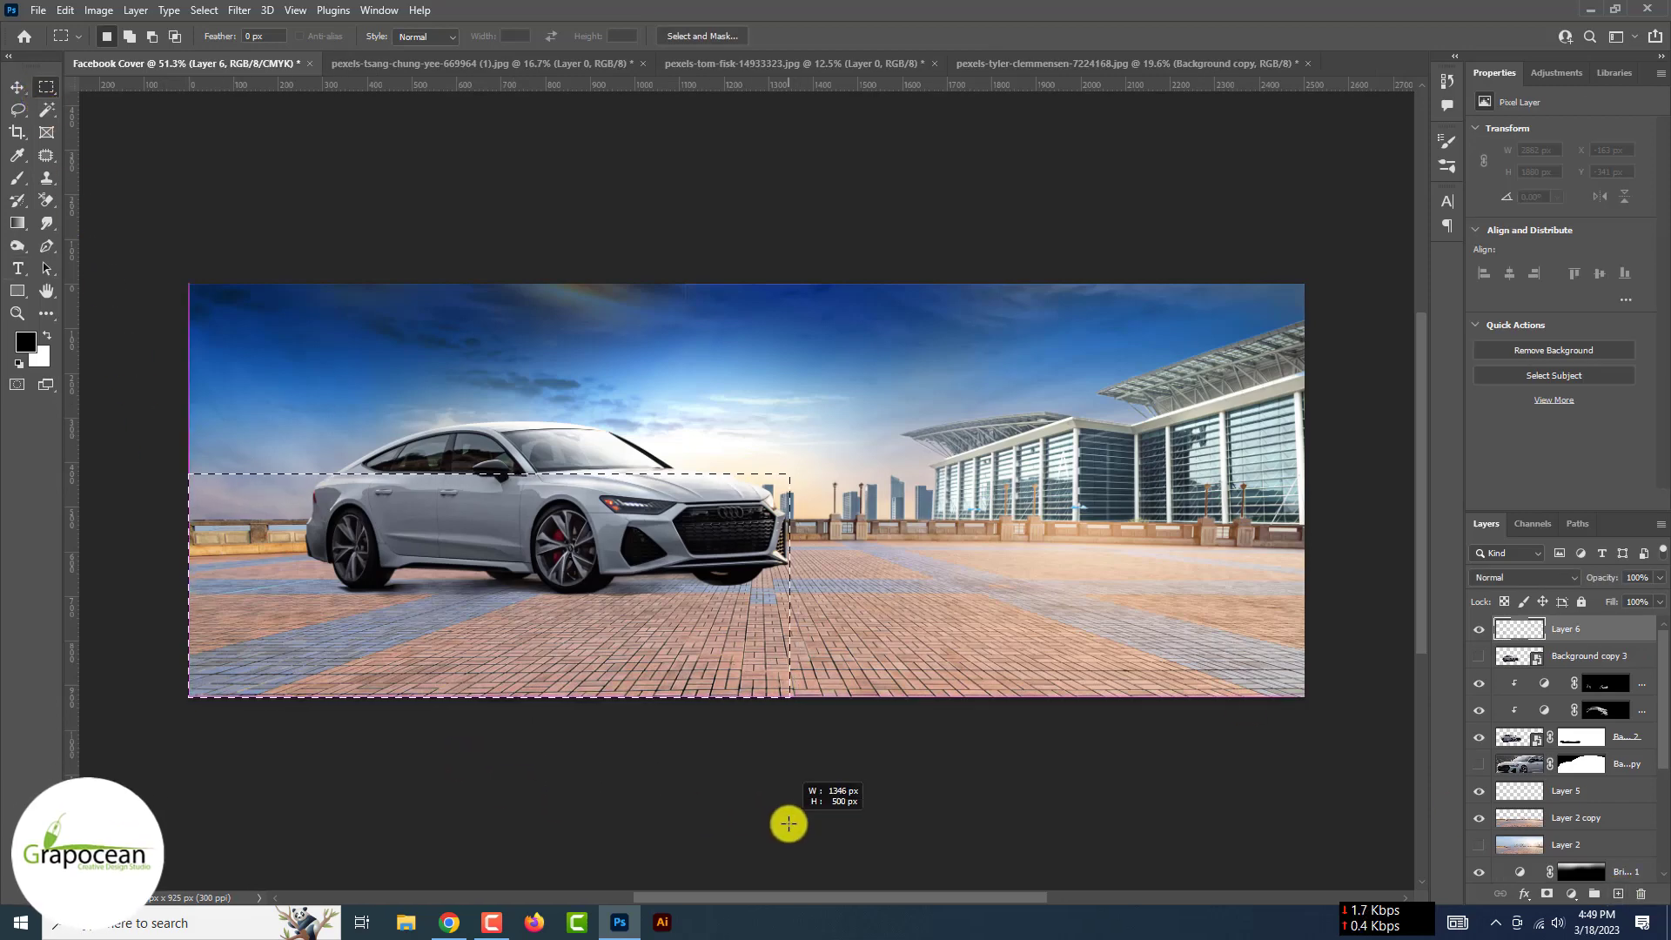
{"action": "left_click", "coordinate": [197, 14]}
{"action": "mouse_move", "coordinate": [259, 299]}
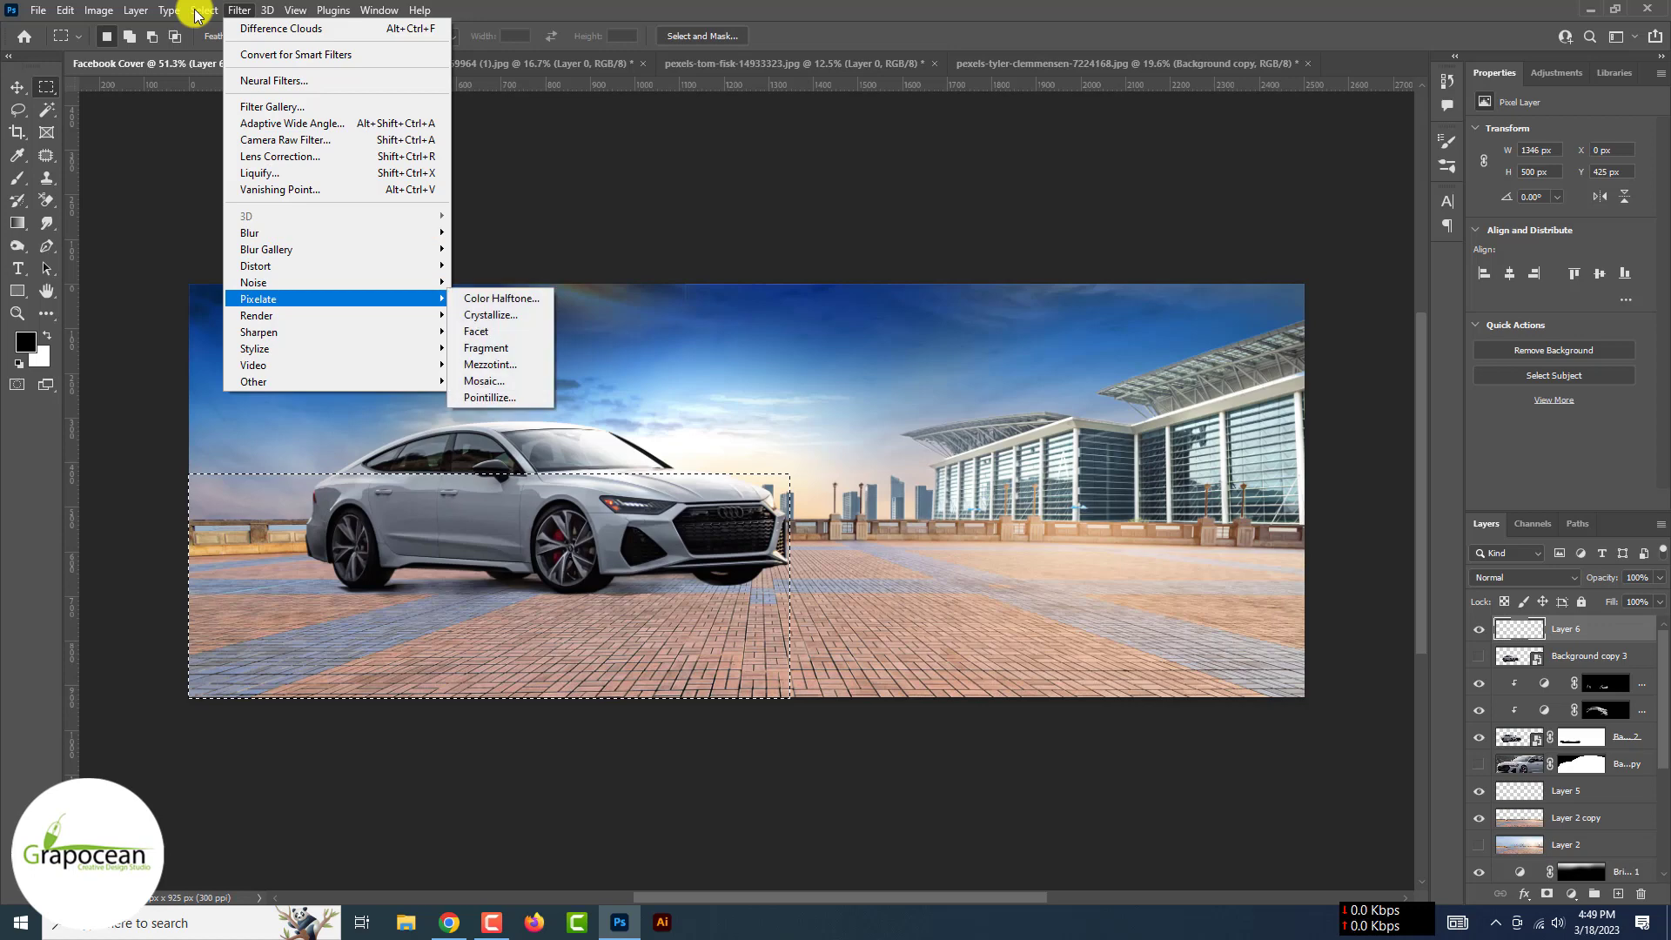
{"action": "left_click", "coordinate": [532, 373]}
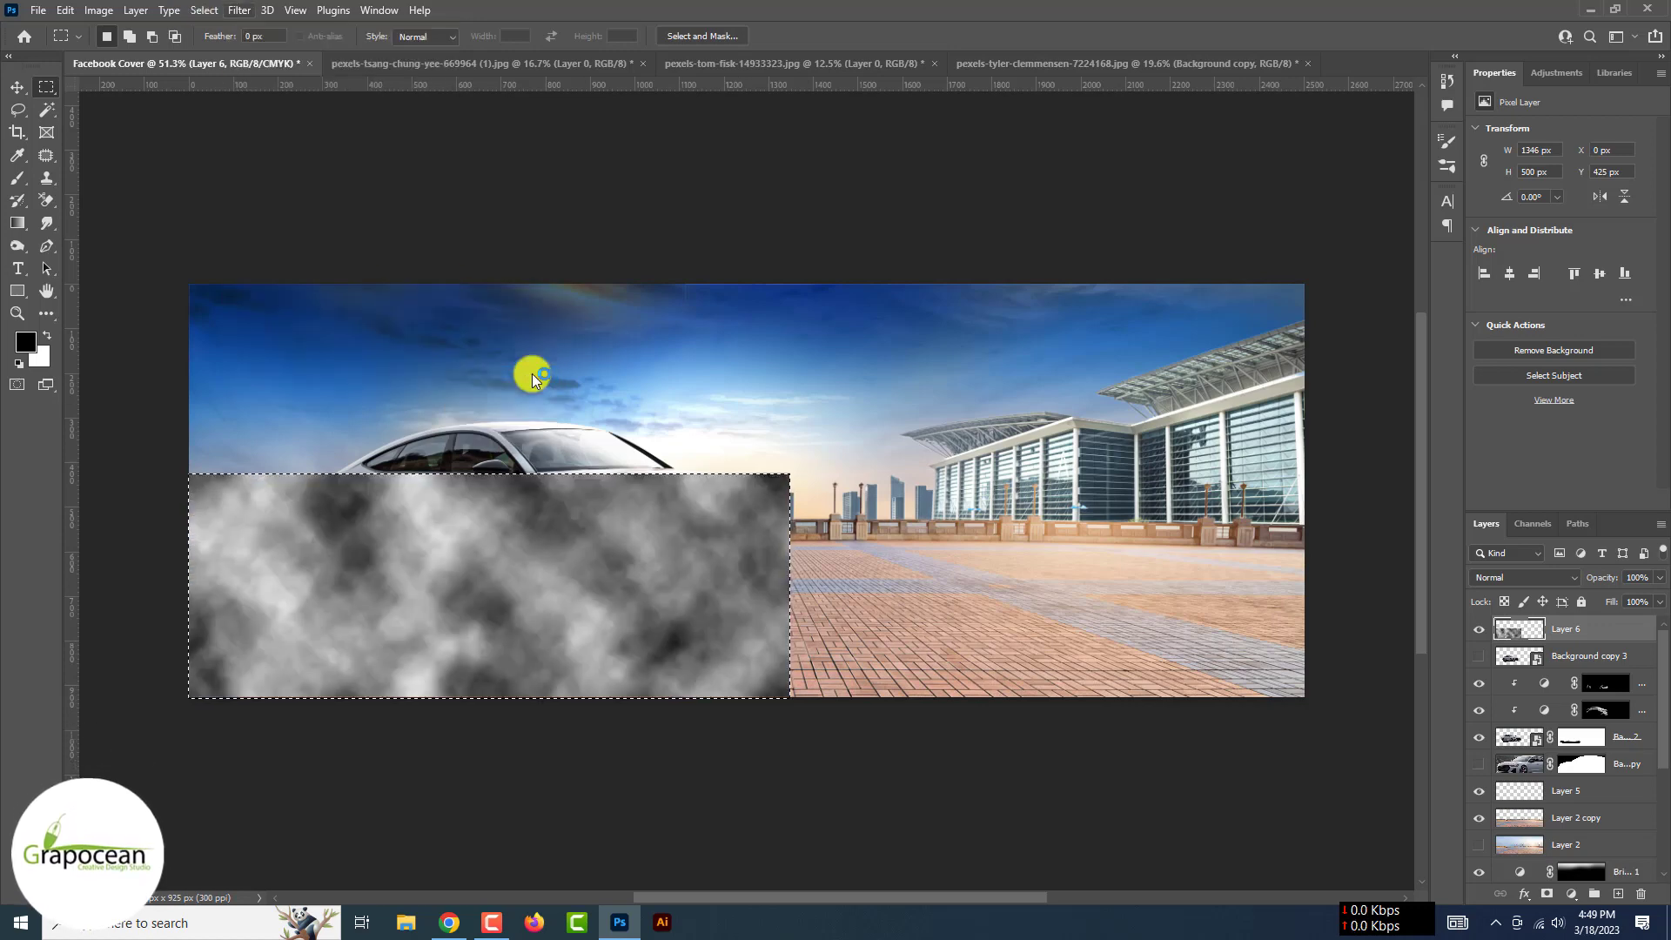
{"action": "left_click", "coordinate": [239, 9]}
{"action": "mouse_move", "coordinate": [258, 315]}
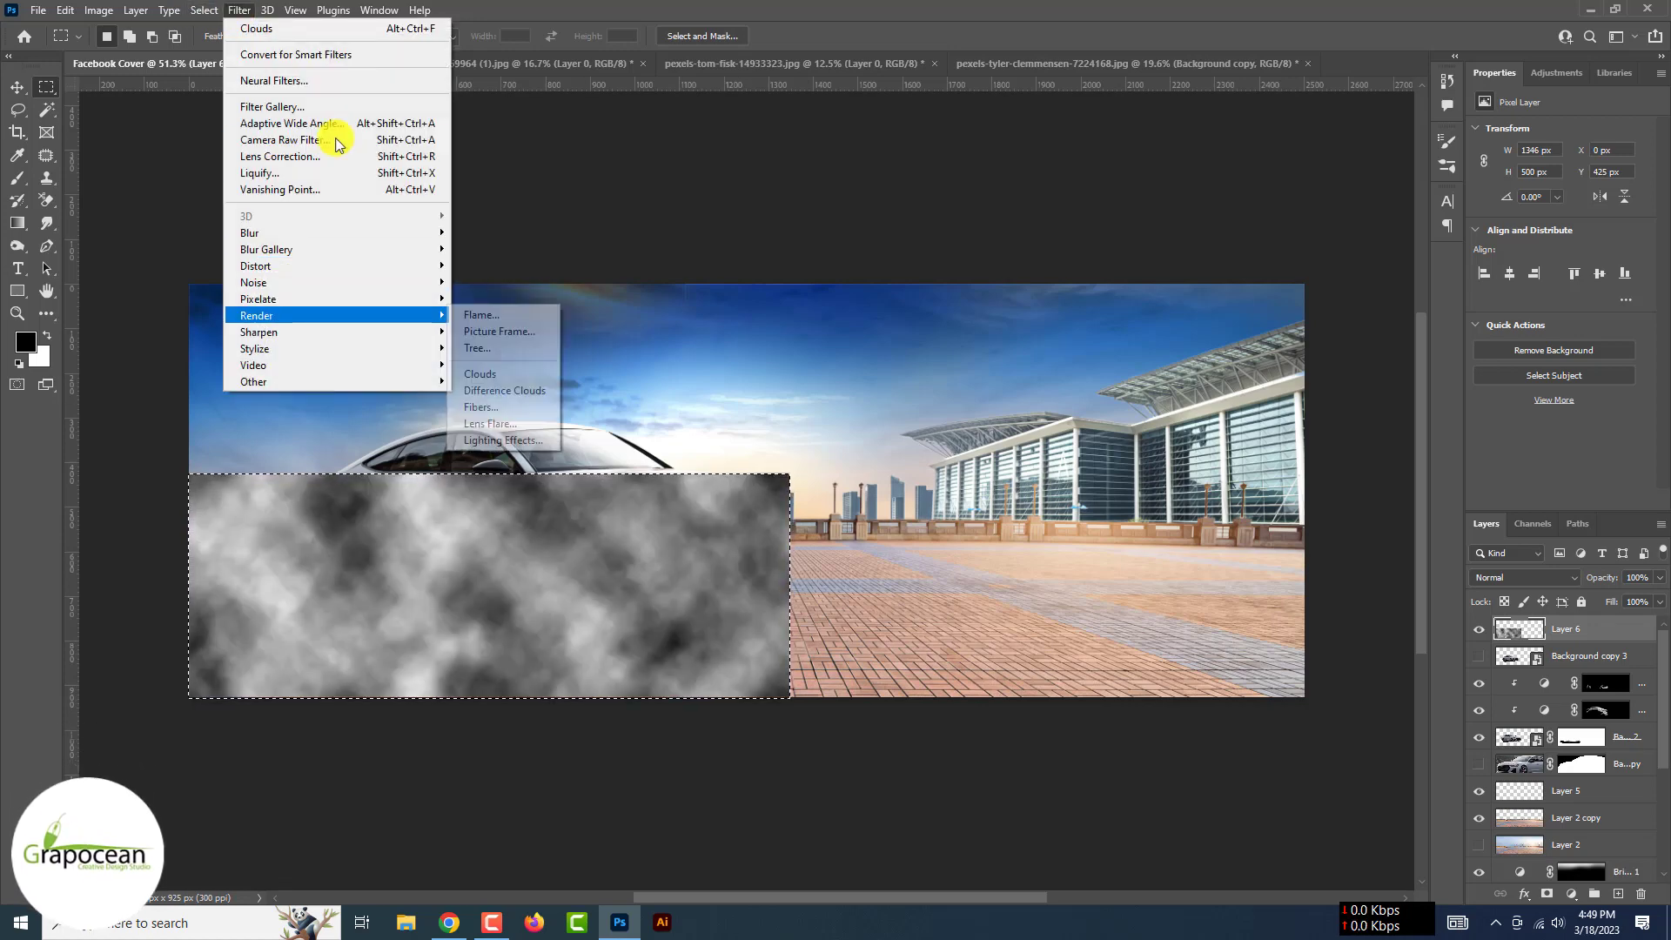
{"action": "left_click", "coordinate": [533, 390]}
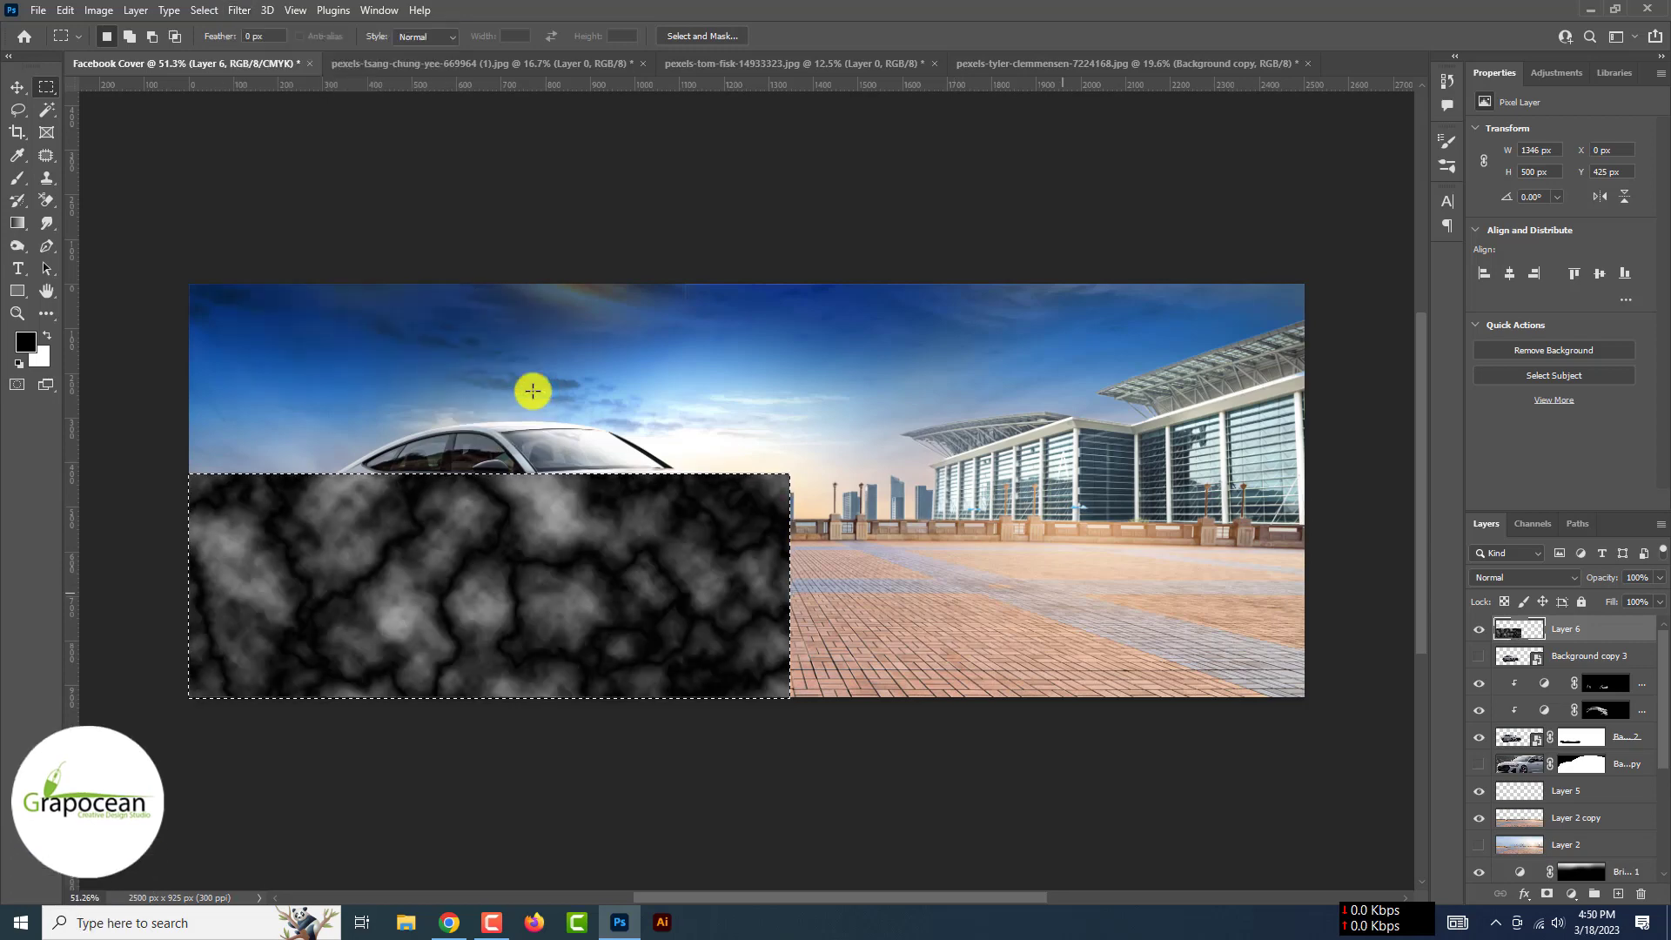
Hide the cloud layer, deselect, and make Layer 5 the active layer again
{"action": "left_click", "coordinate": [1478, 632]}
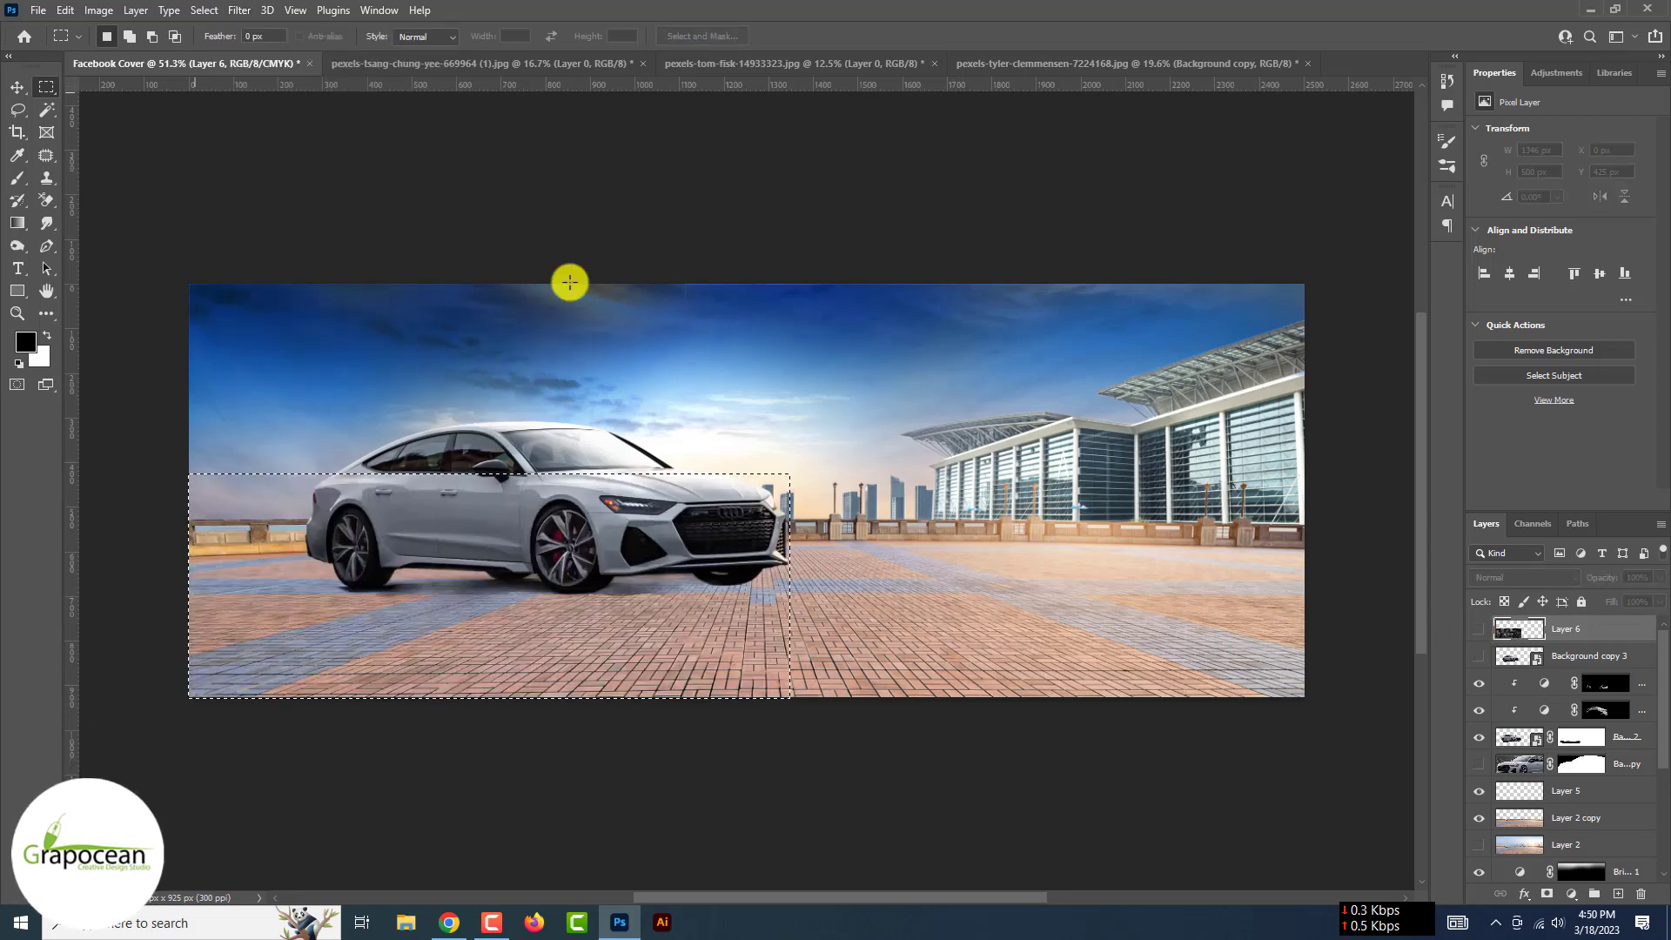
{"action": "left_click", "coordinate": [139, 114]}
{"action": "left_click", "coordinate": [241, 10]}
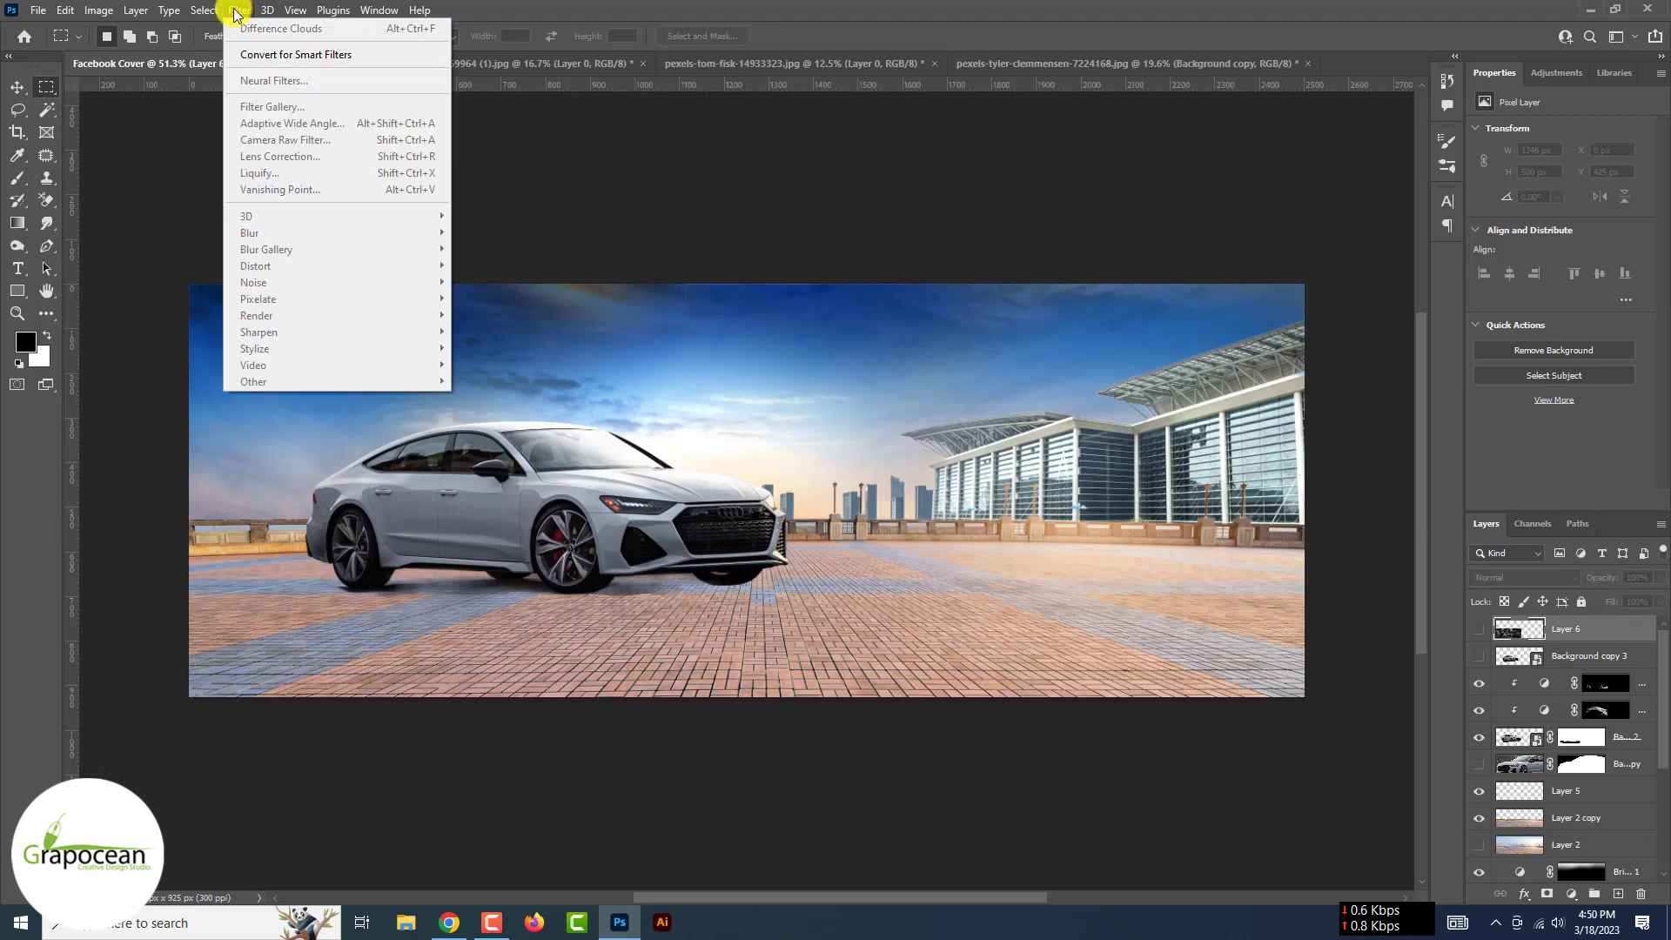
{"action": "scroll", "coordinate": [1598, 766], "scroll_direction": "down", "scroll_amount": 1}
{"action": "left_click", "coordinate": [1567, 764]}
{"action": "left_click", "coordinate": [240, 10]}
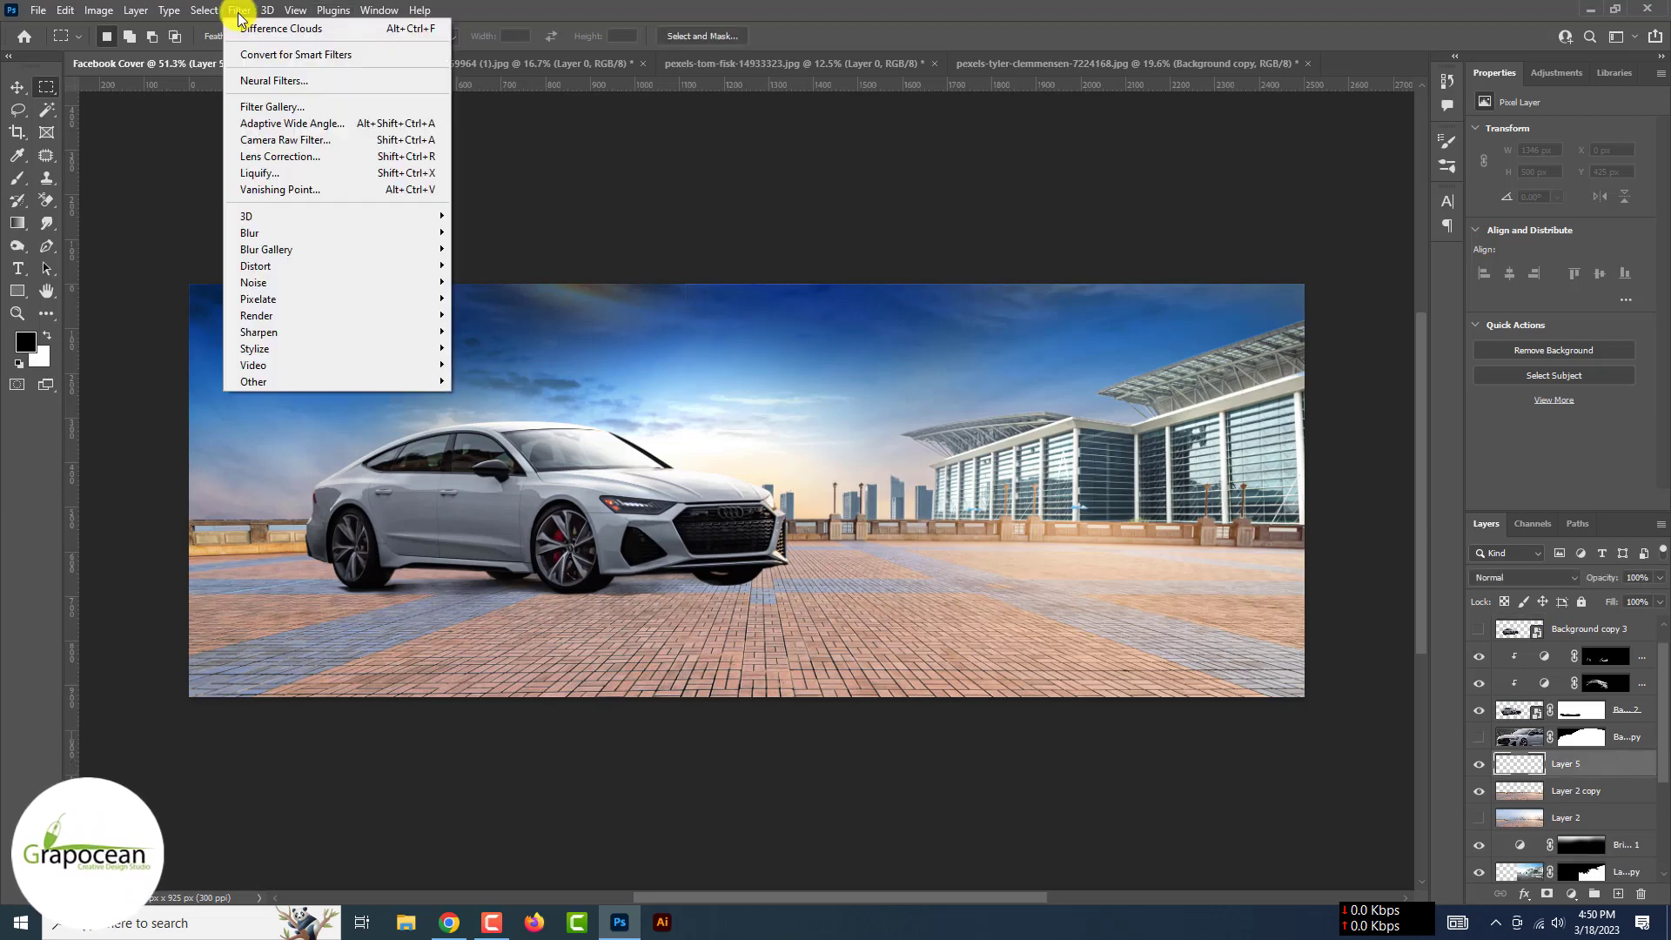
Paste the copied cloud texture into the Vanishing Point editor
{"action": "left_click", "coordinate": [129, 212]}
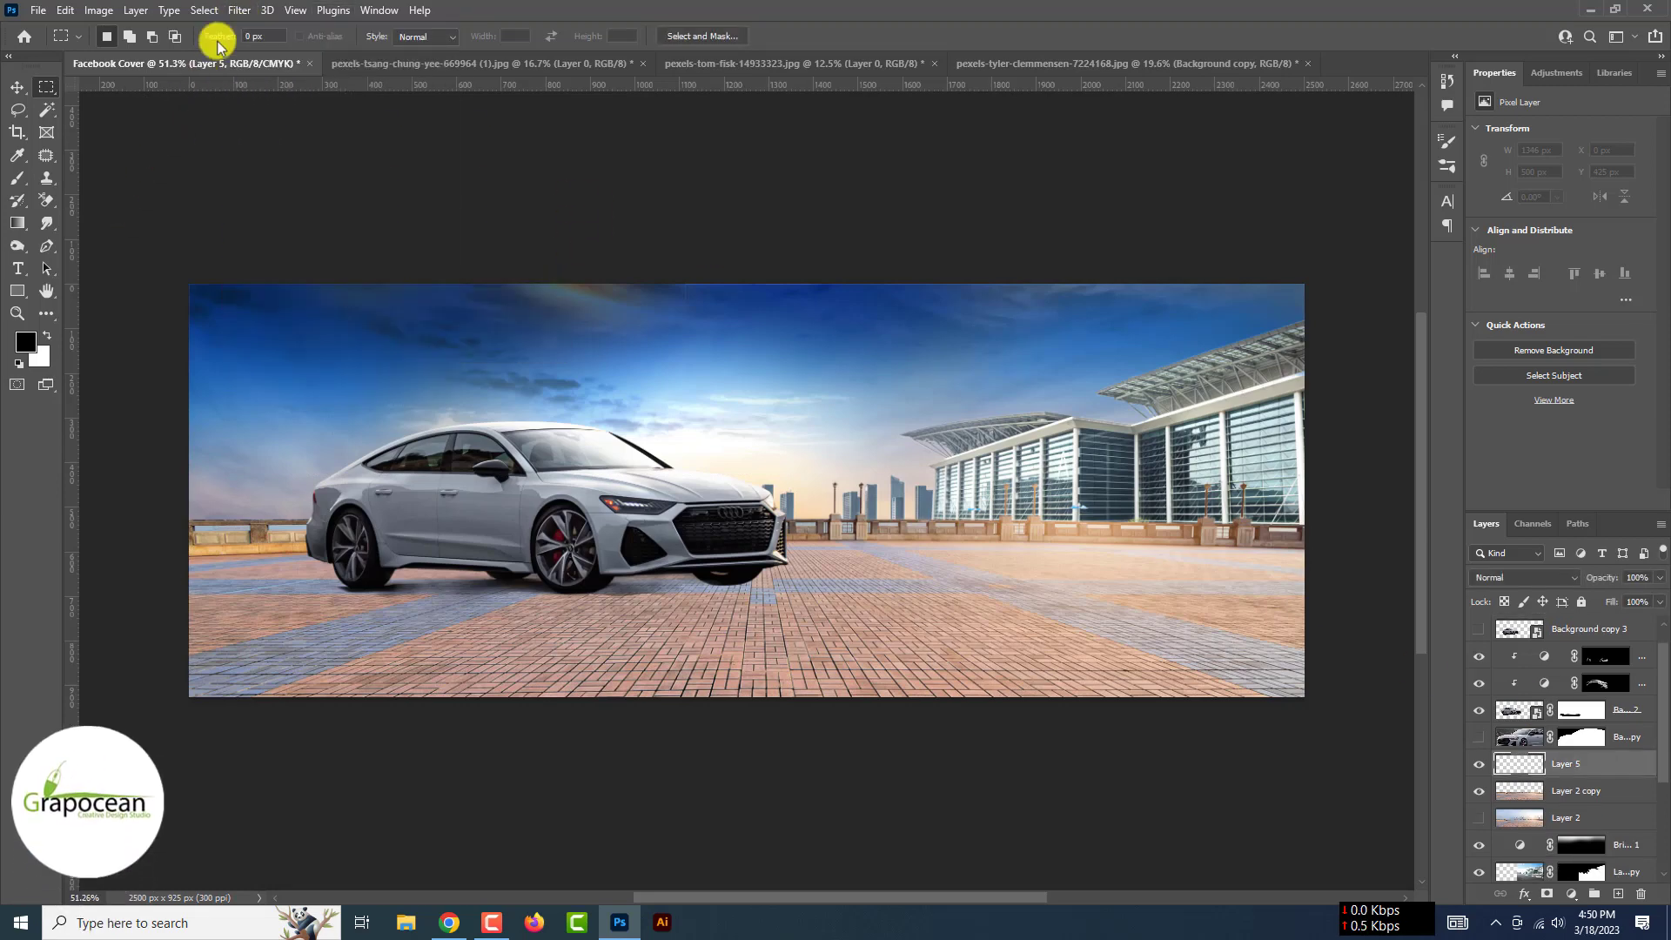
{"action": "left_click", "coordinate": [239, 10]}
{"action": "left_click", "coordinate": [287, 189]}
{"action": "key", "text": "ctrl+v"}
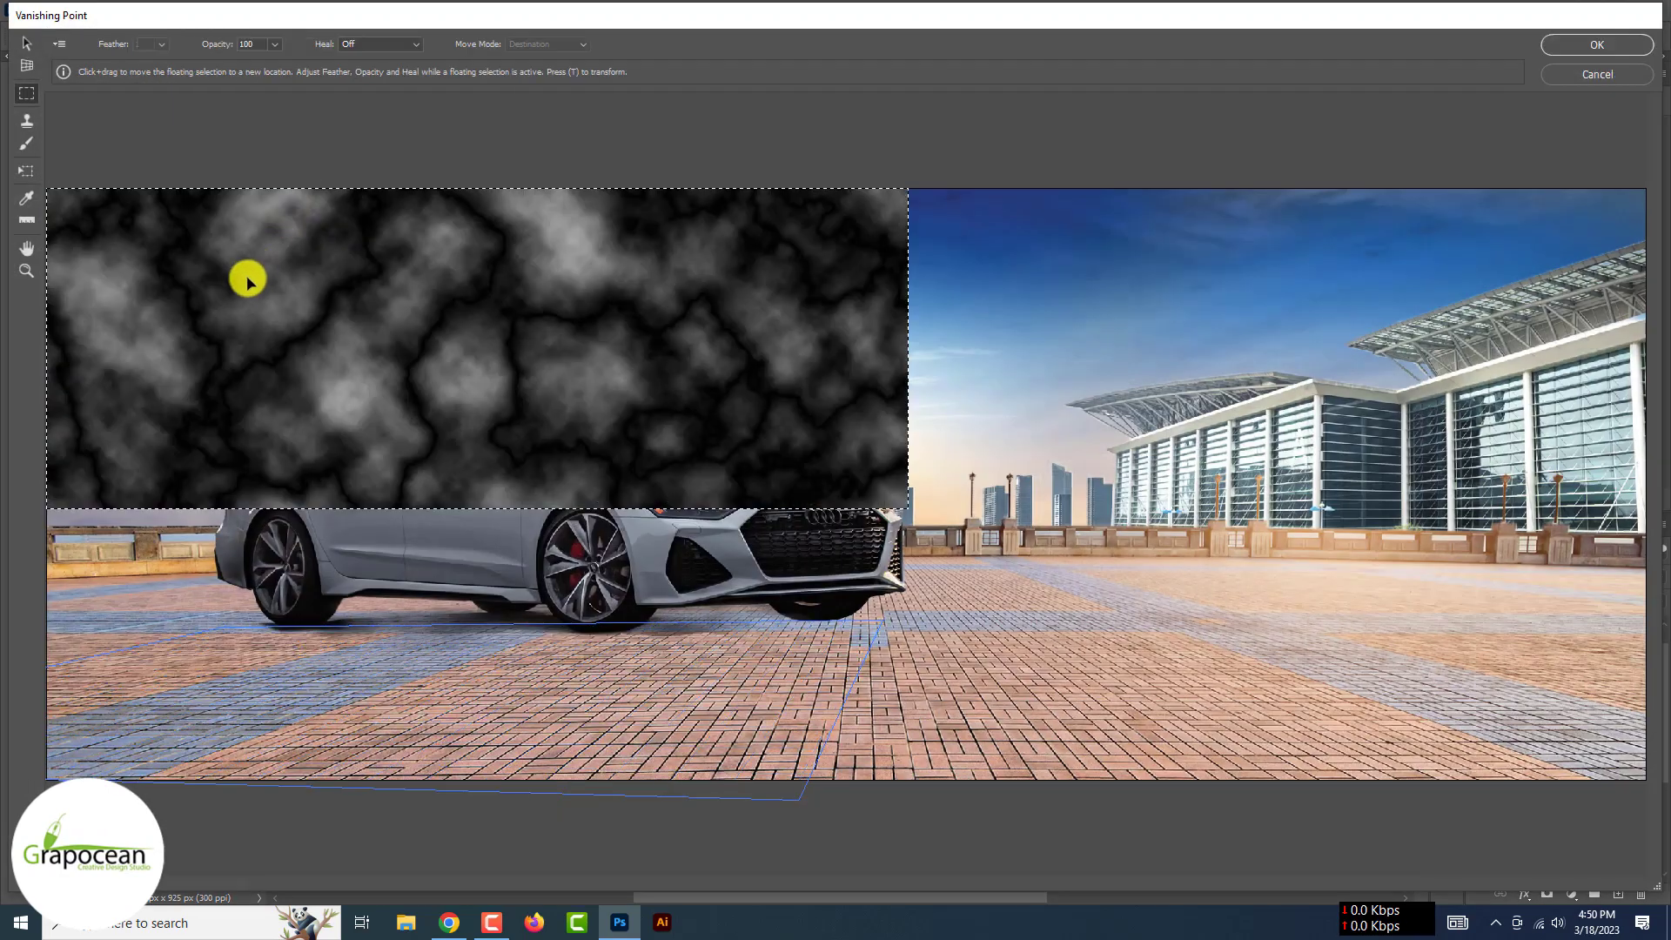
{"action": "mouse_move", "coordinate": [242, 272]}
{"action": "left_mouse_down"}
{"action": "mouse_move", "coordinate": [292, 645]}
{"action": "mouse_move", "coordinate": [310, 646]}
{"action": "left_mouse_up"}
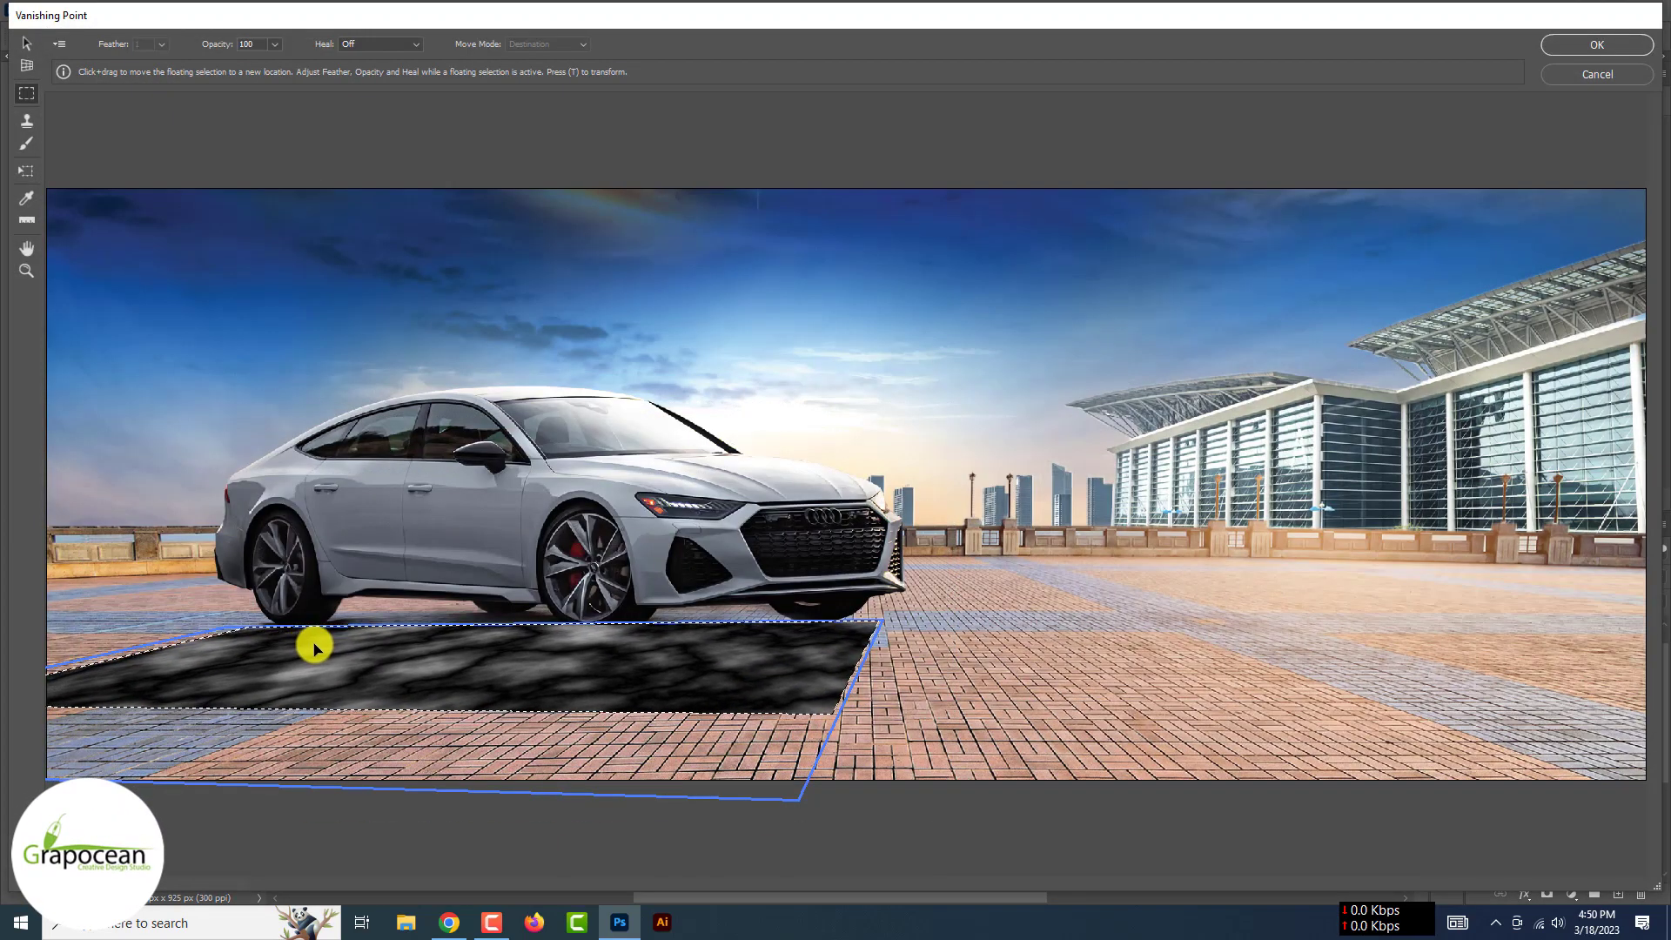
{"action": "key", "text": "ctrl+z"}
Drag the texture into the floor plane with the Marquee tool and apply Vanishing Point
{"action": "left_click", "coordinate": [529, 430]}
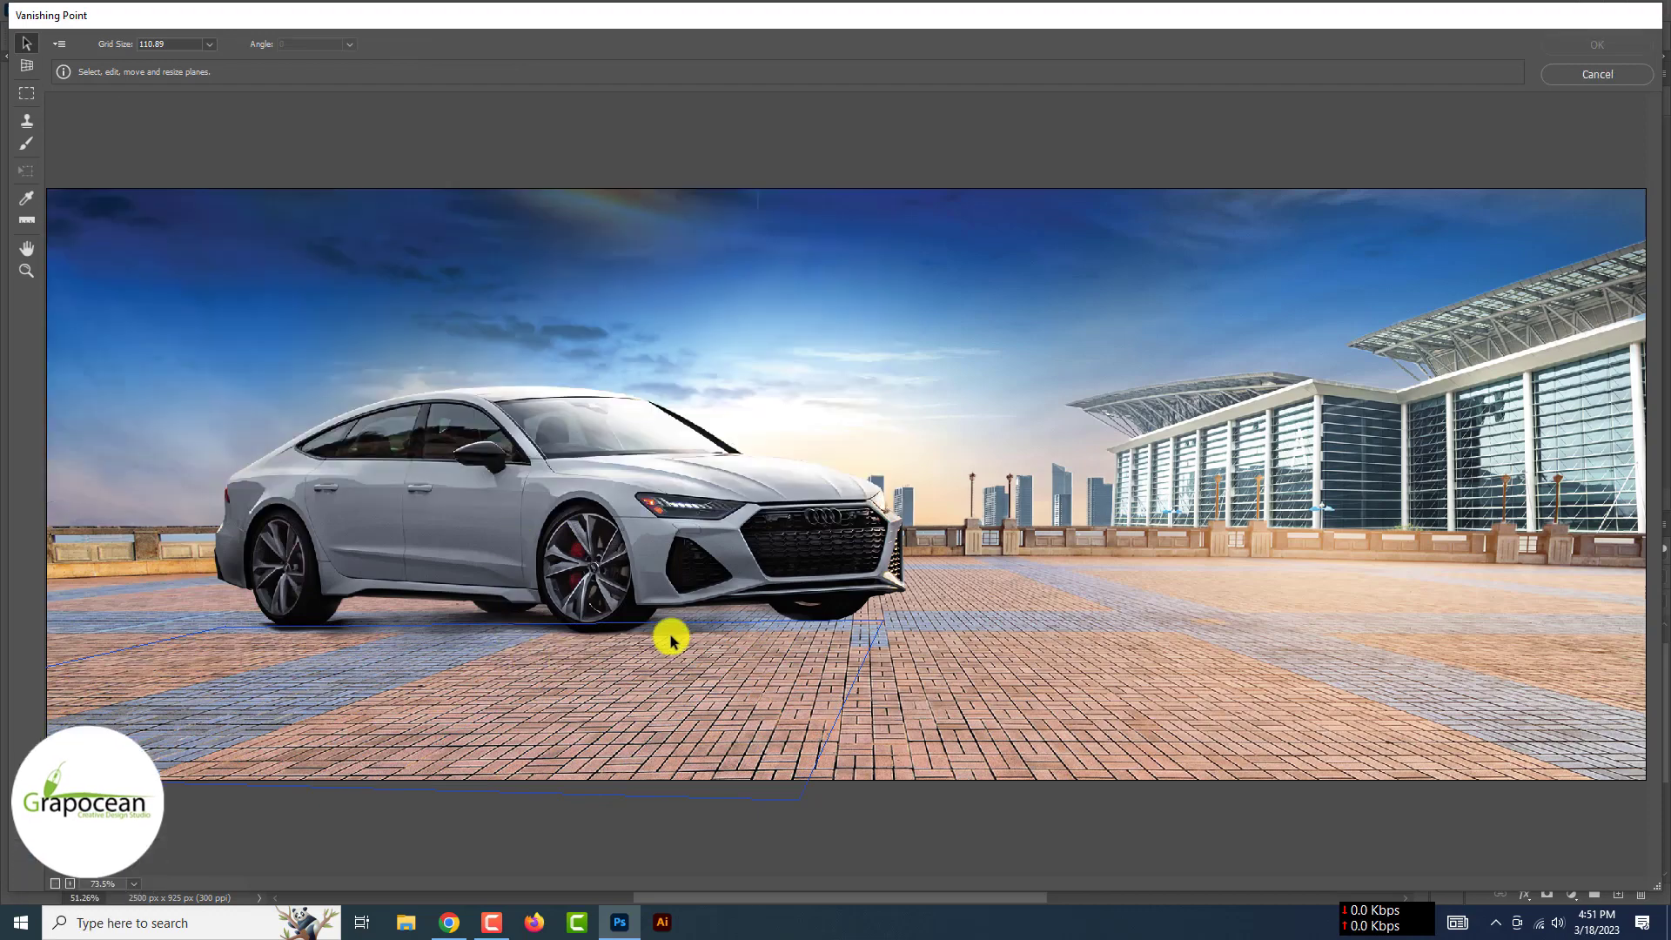
{"action": "key", "text": "m"}
{"action": "mouse_move", "coordinate": [640, 456]}
{"action": "left_mouse_down"}
{"action": "mouse_move", "coordinate": [545, 720]}
{"action": "mouse_move", "coordinate": [606, 622]}
{"action": "mouse_move", "coordinate": [562, 651]}
{"action": "left_mouse_up"}
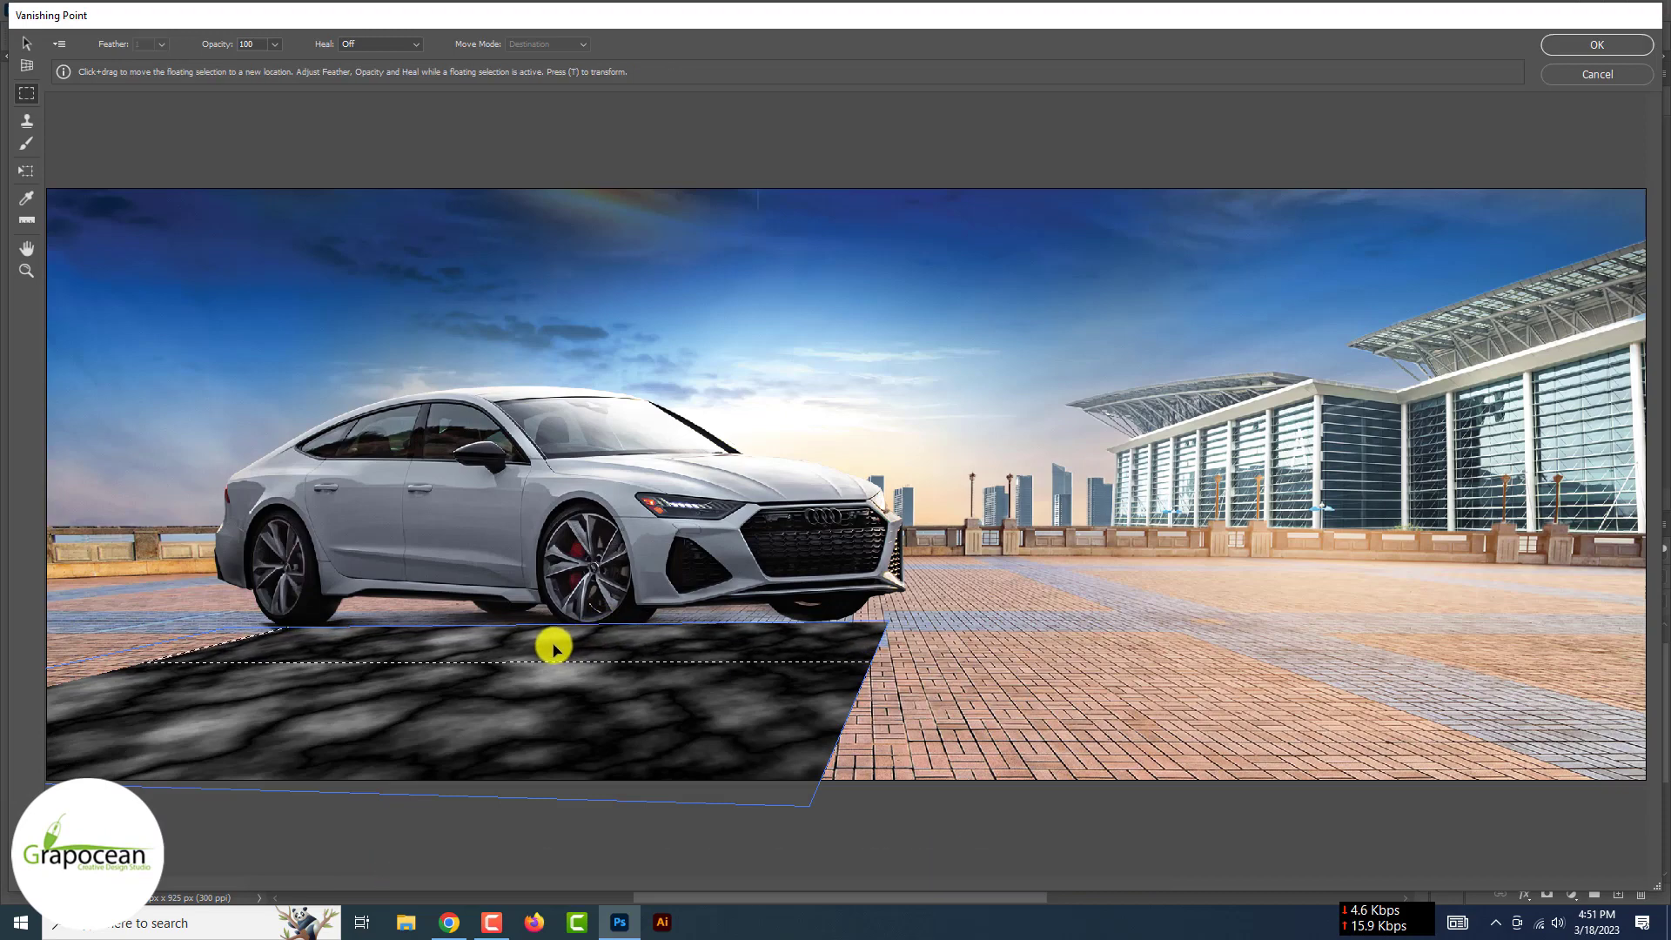
{"action": "key", "text": "s"}
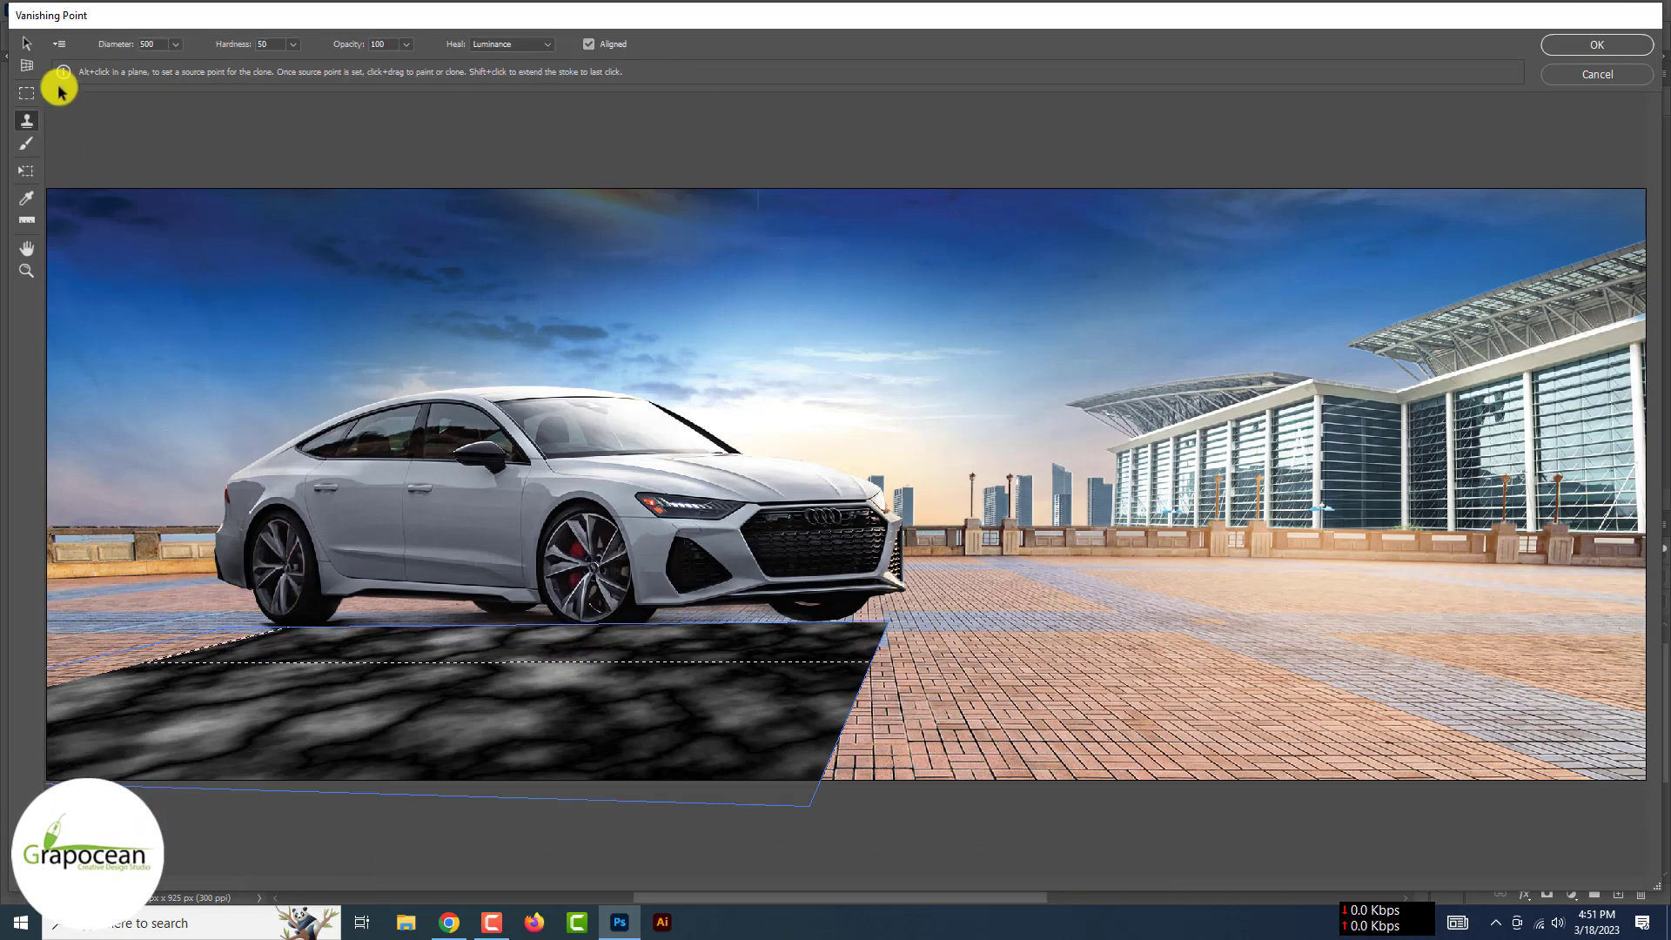
{"action": "left_click", "coordinate": [26, 42]}
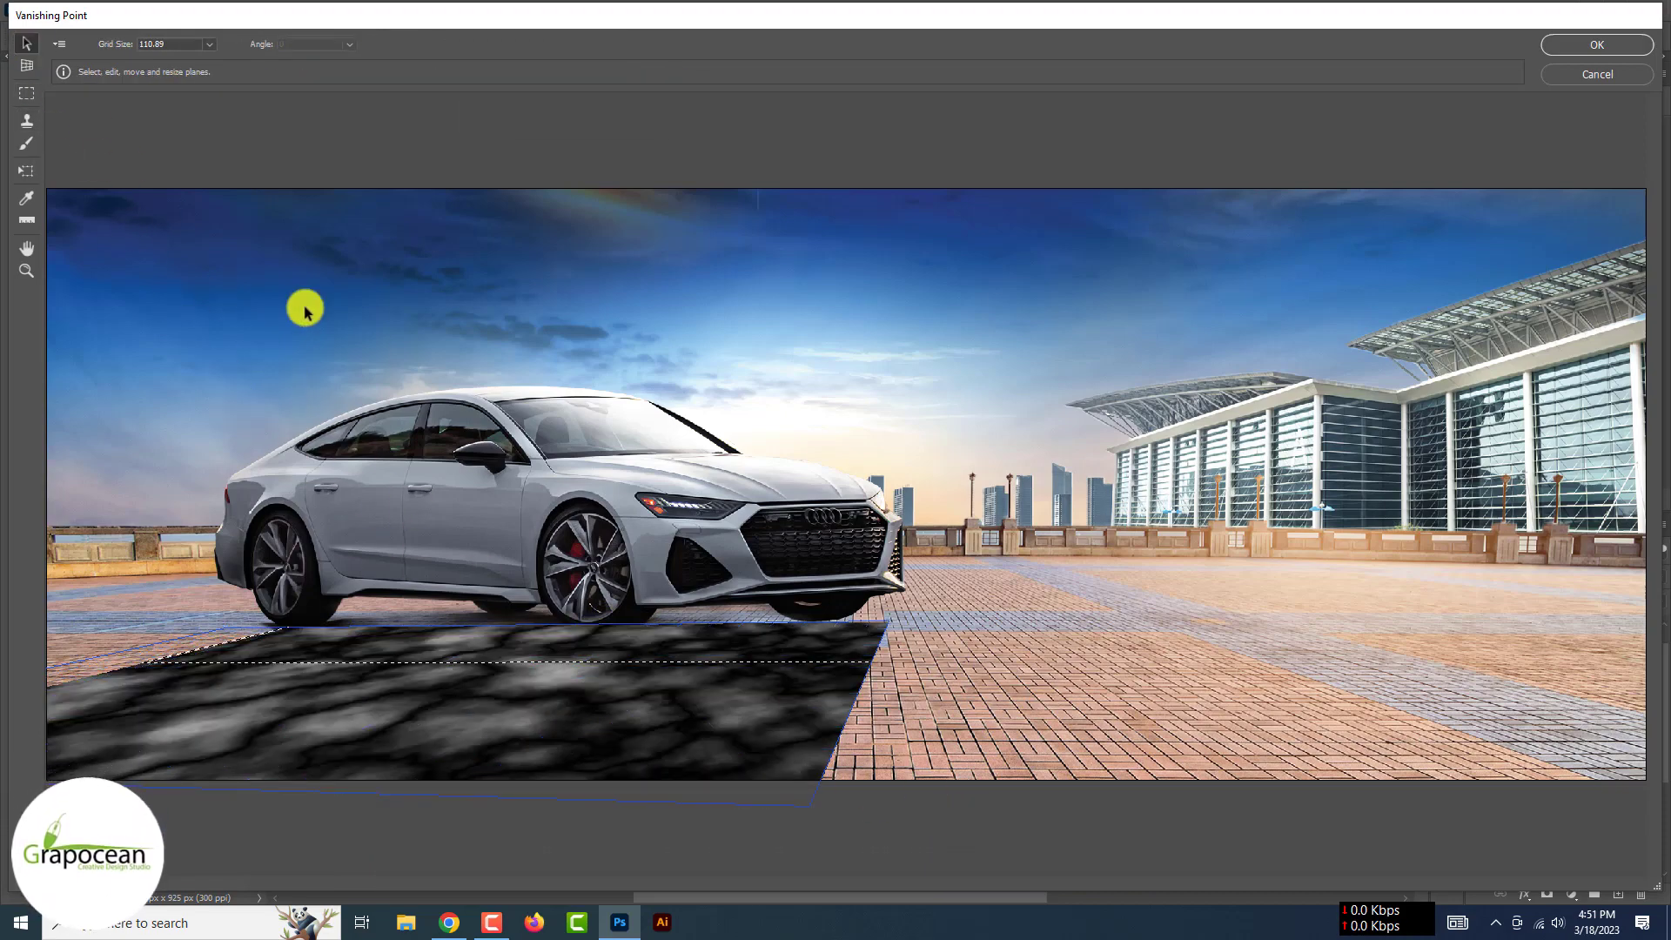
{"action": "key", "text": "m"}
{"action": "left_click", "coordinate": [27, 121]}
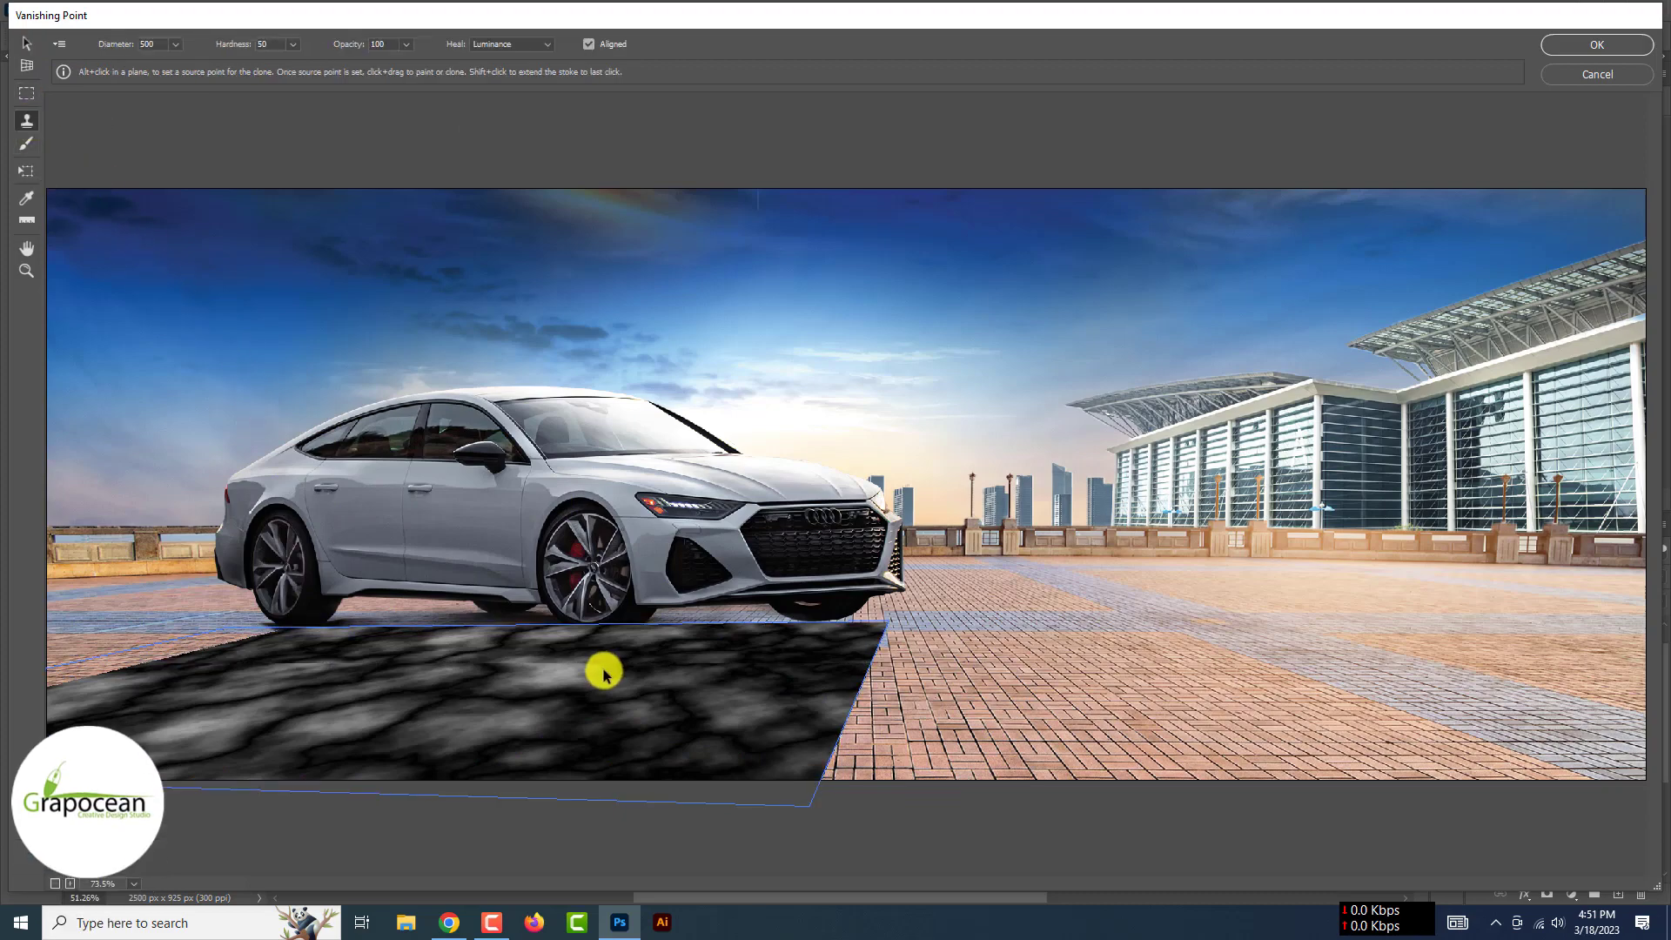
{"action": "left_click", "coordinate": [1622, 45]}
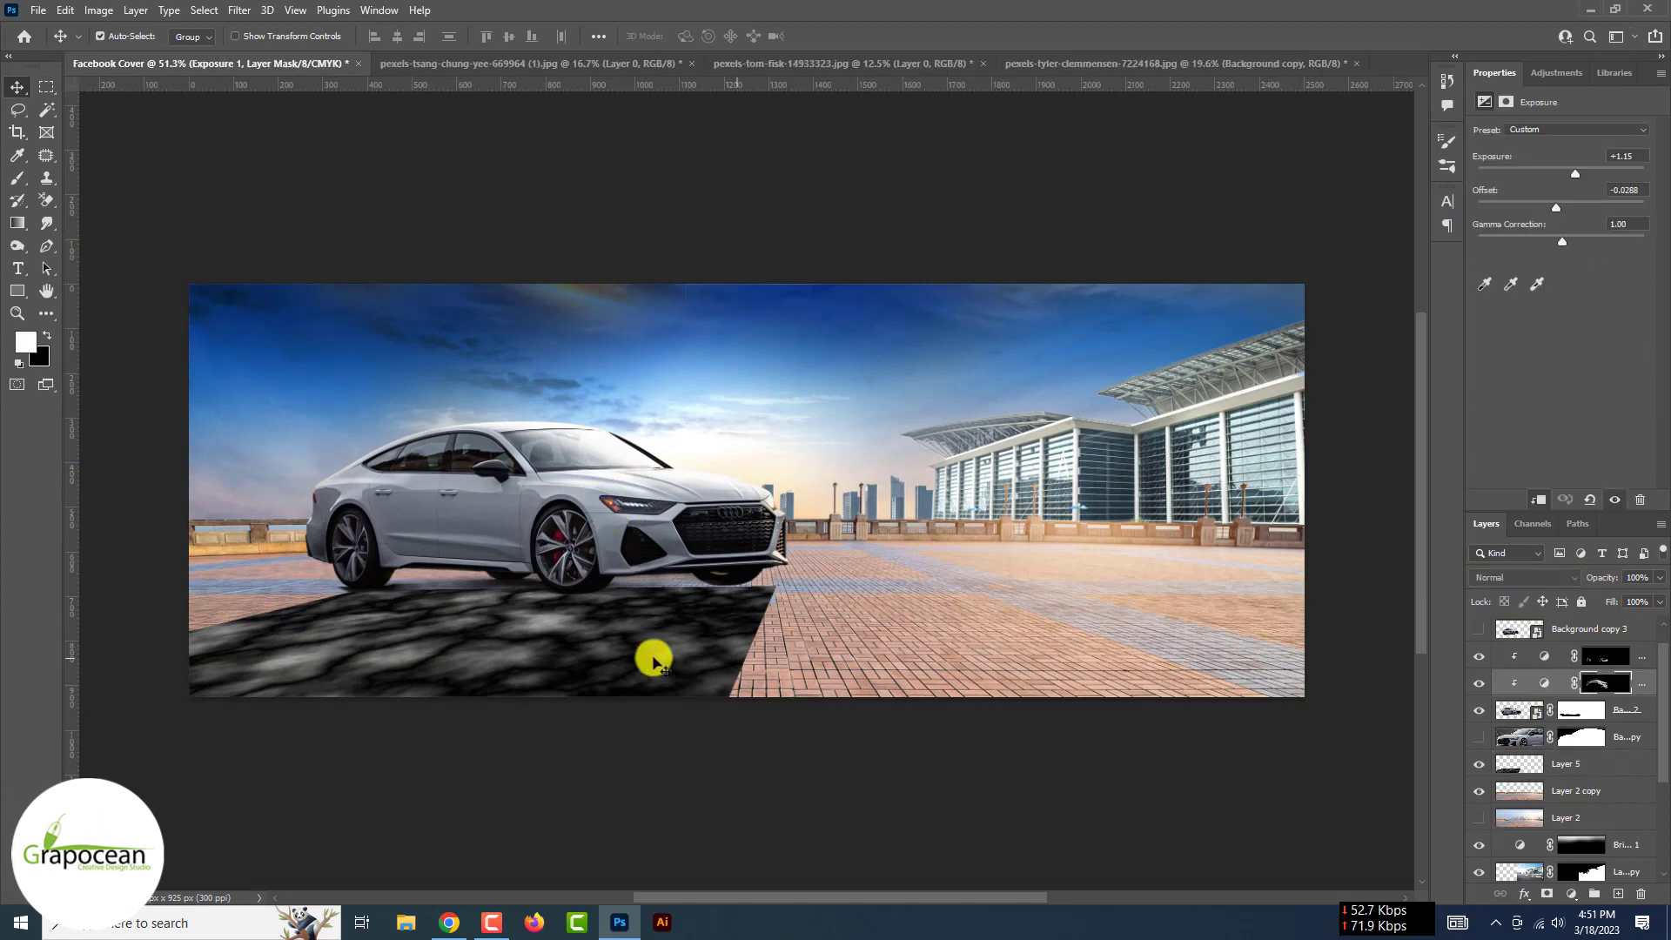
Use Levels (Ctrl+L) on Layer 5 to raise the black input to 50 and adjust the midtones
{"action": "key", "text": "ctrl+l"}
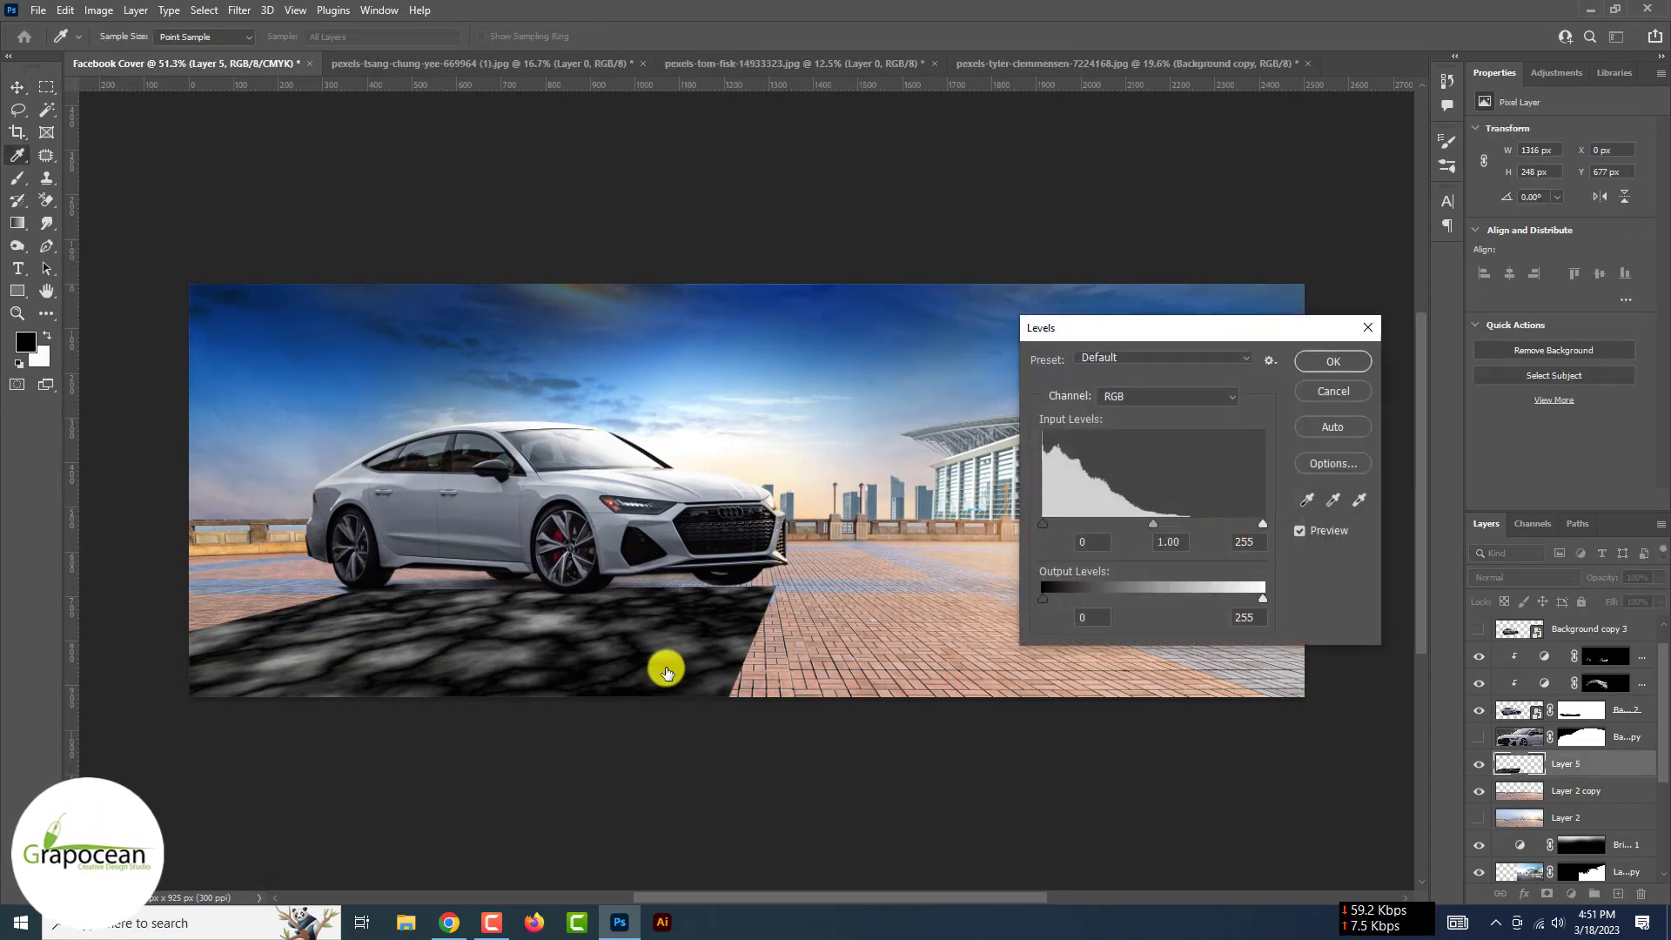
{"action": "mouse_move", "coordinate": [1153, 523]}
{"action": "left_mouse_down"}
{"action": "mouse_move", "coordinate": [1070, 524]}
{"action": "mouse_move", "coordinate": [1157, 524]}
{"action": "left_mouse_up"}
Confirm the Levels, then scale the texture to about 164% and flip it horizontally
{"action": "left_click", "coordinate": [1333, 360]}
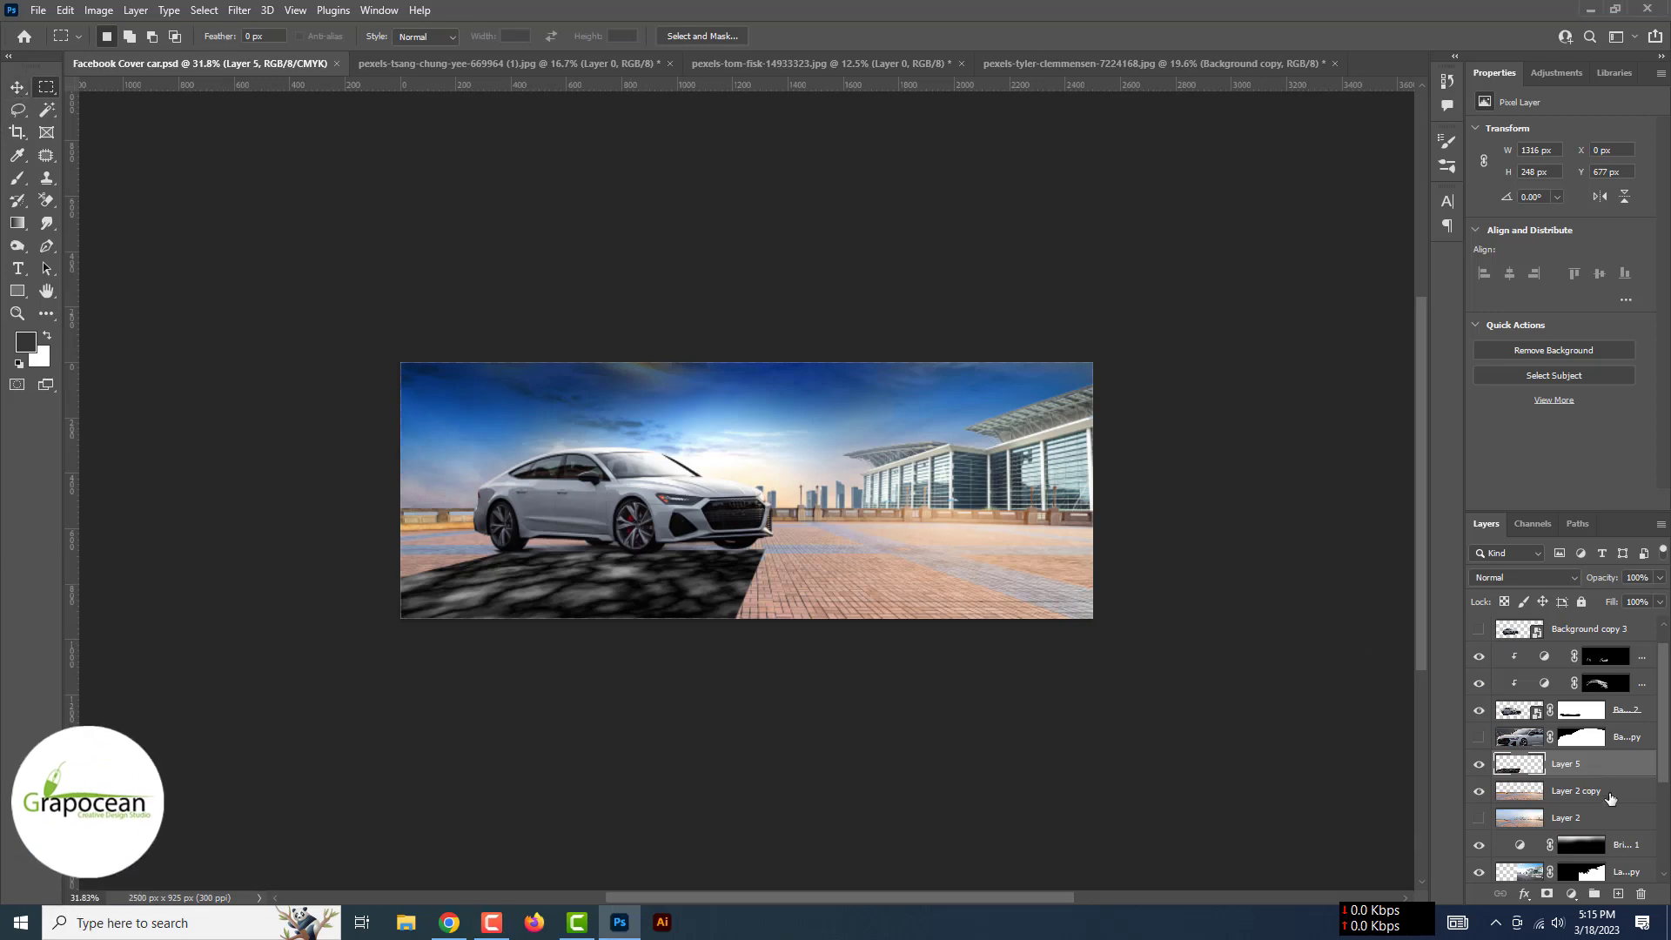
{"action": "key", "text": "ctrl+t"}
{"action": "mouse_move", "coordinate": [773, 616]}
{"action": "left_mouse_down"}
{"action": "mouse_move", "coordinate": [888, 625]}
{"action": "mouse_move", "coordinate": [860, 625]}
{"action": "left_mouse_up"}
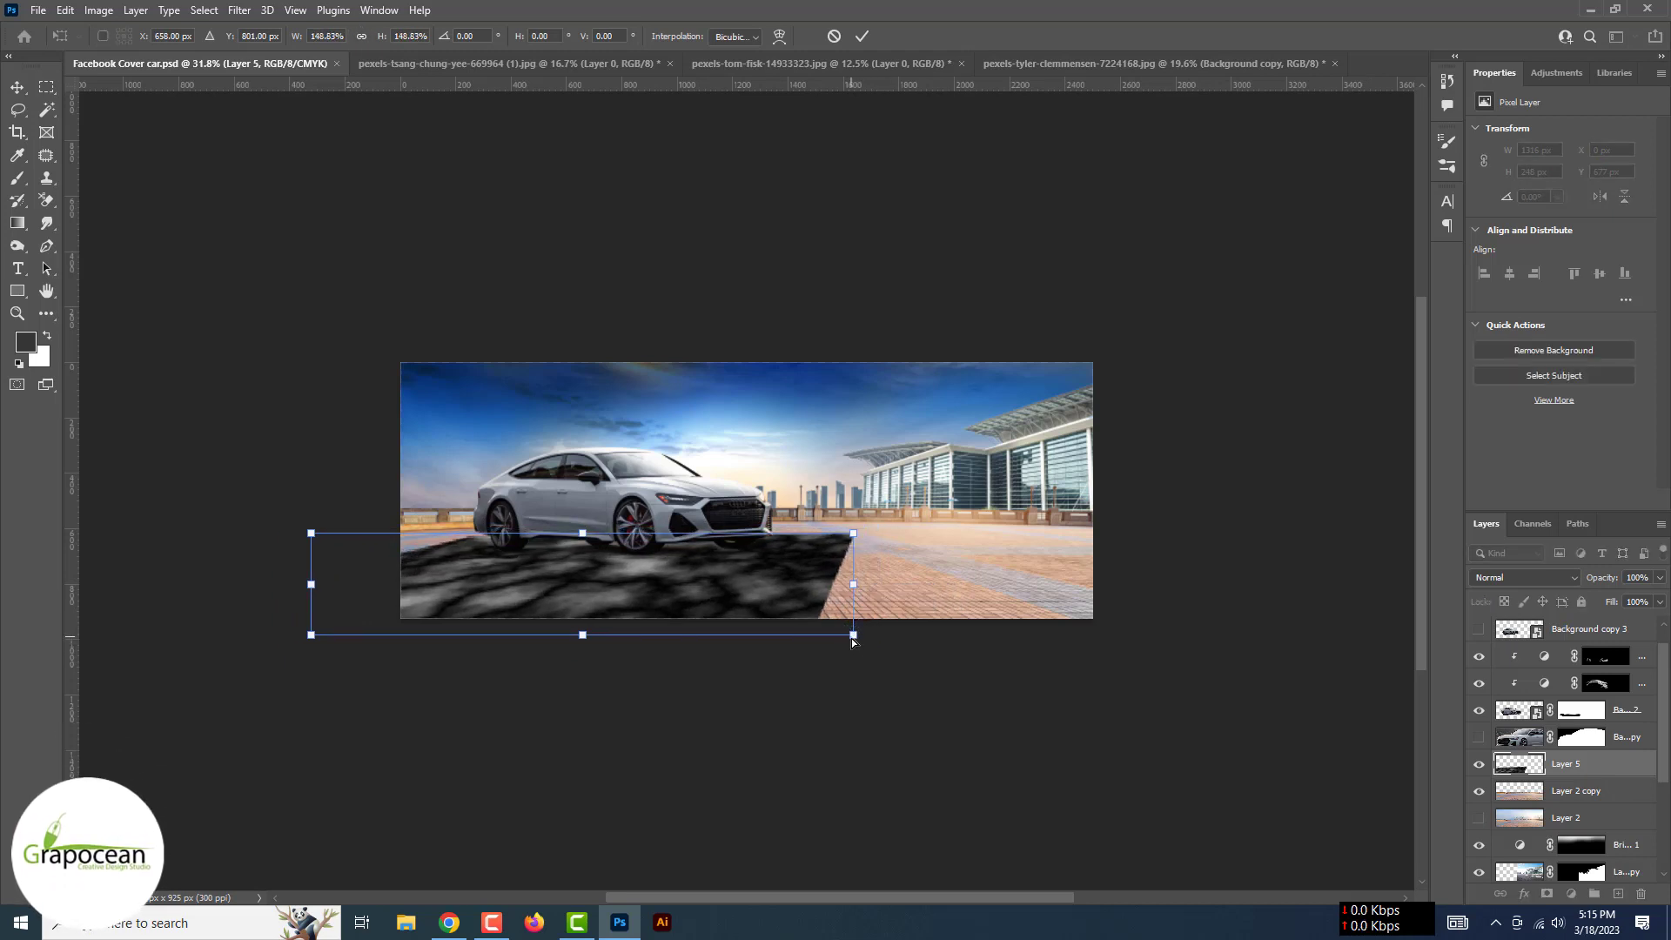
{"action": "right_click", "coordinate": [813, 608]}
{"action": "left_click", "coordinate": [876, 582]}
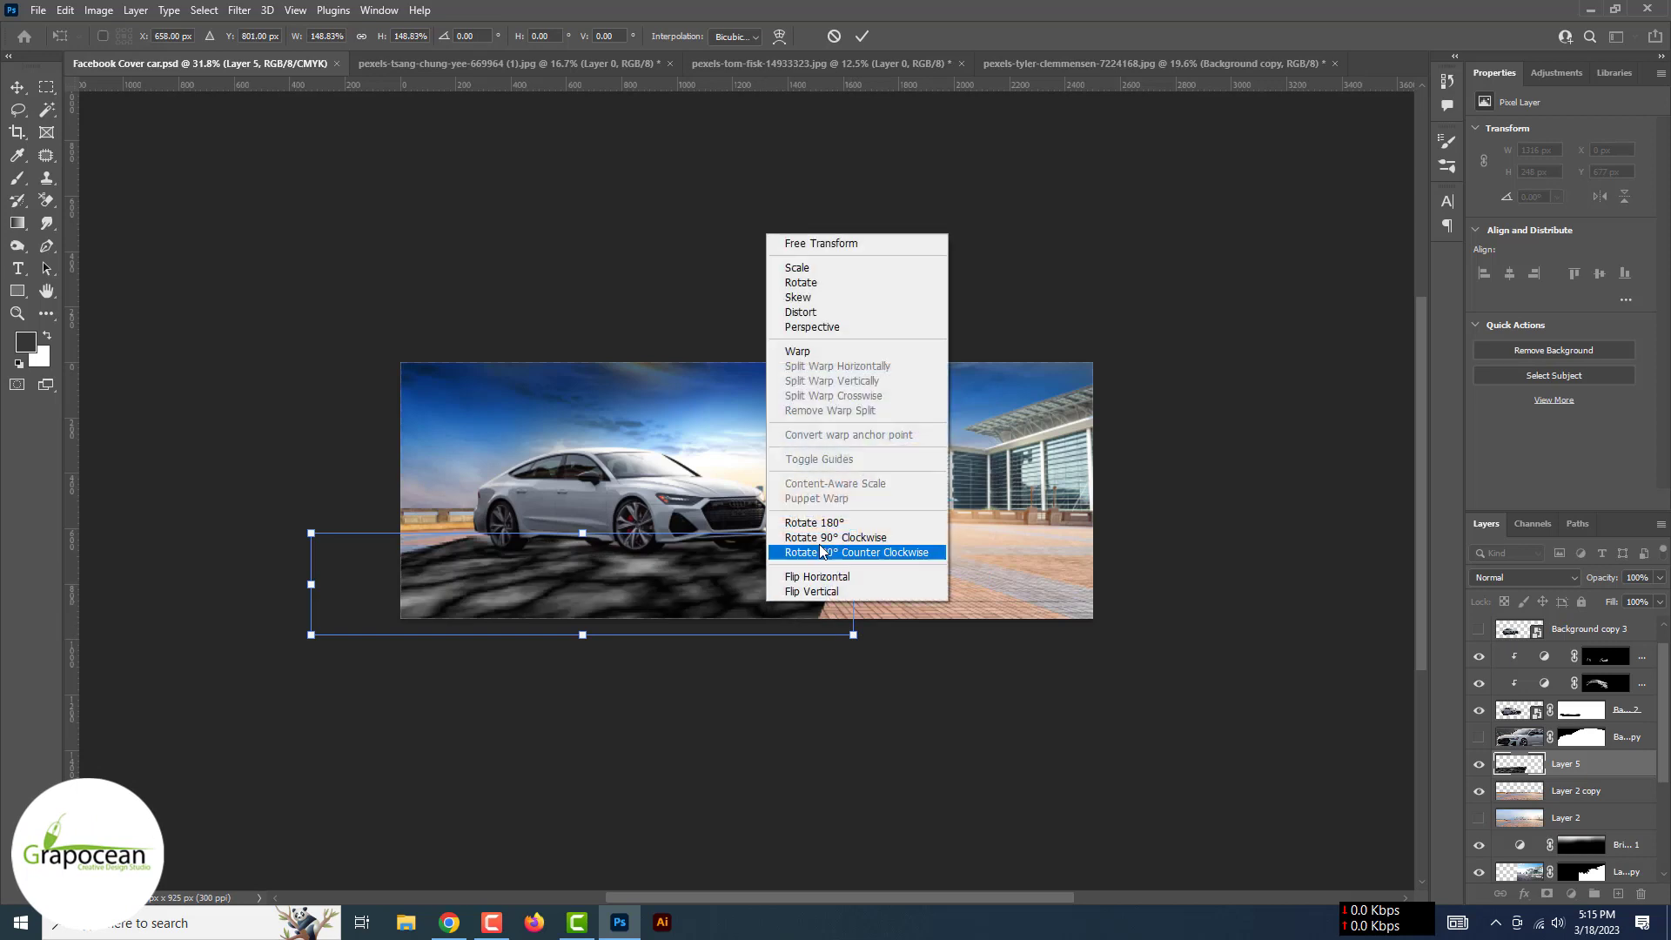
Perspective-warp the texture so it tapers into the floor, and commit the transform
{"action": "left_click", "coordinate": [832, 328]}
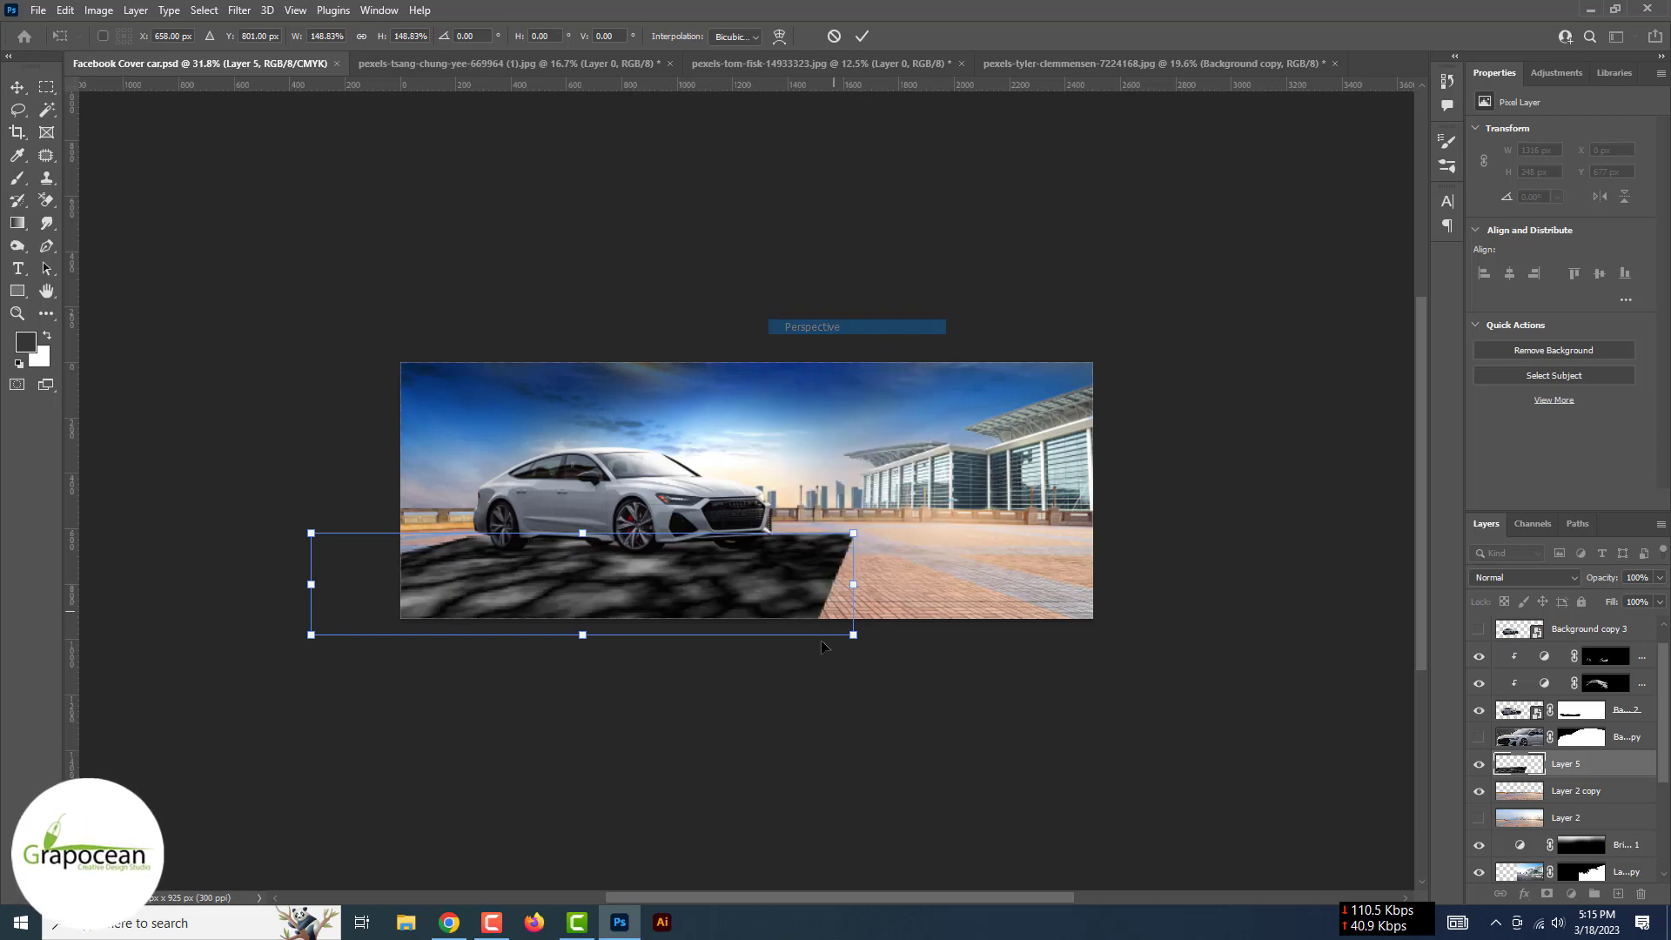
{"action": "left_click_drag", "start_coordinate": [855, 639], "coordinate": [1003, 522]}
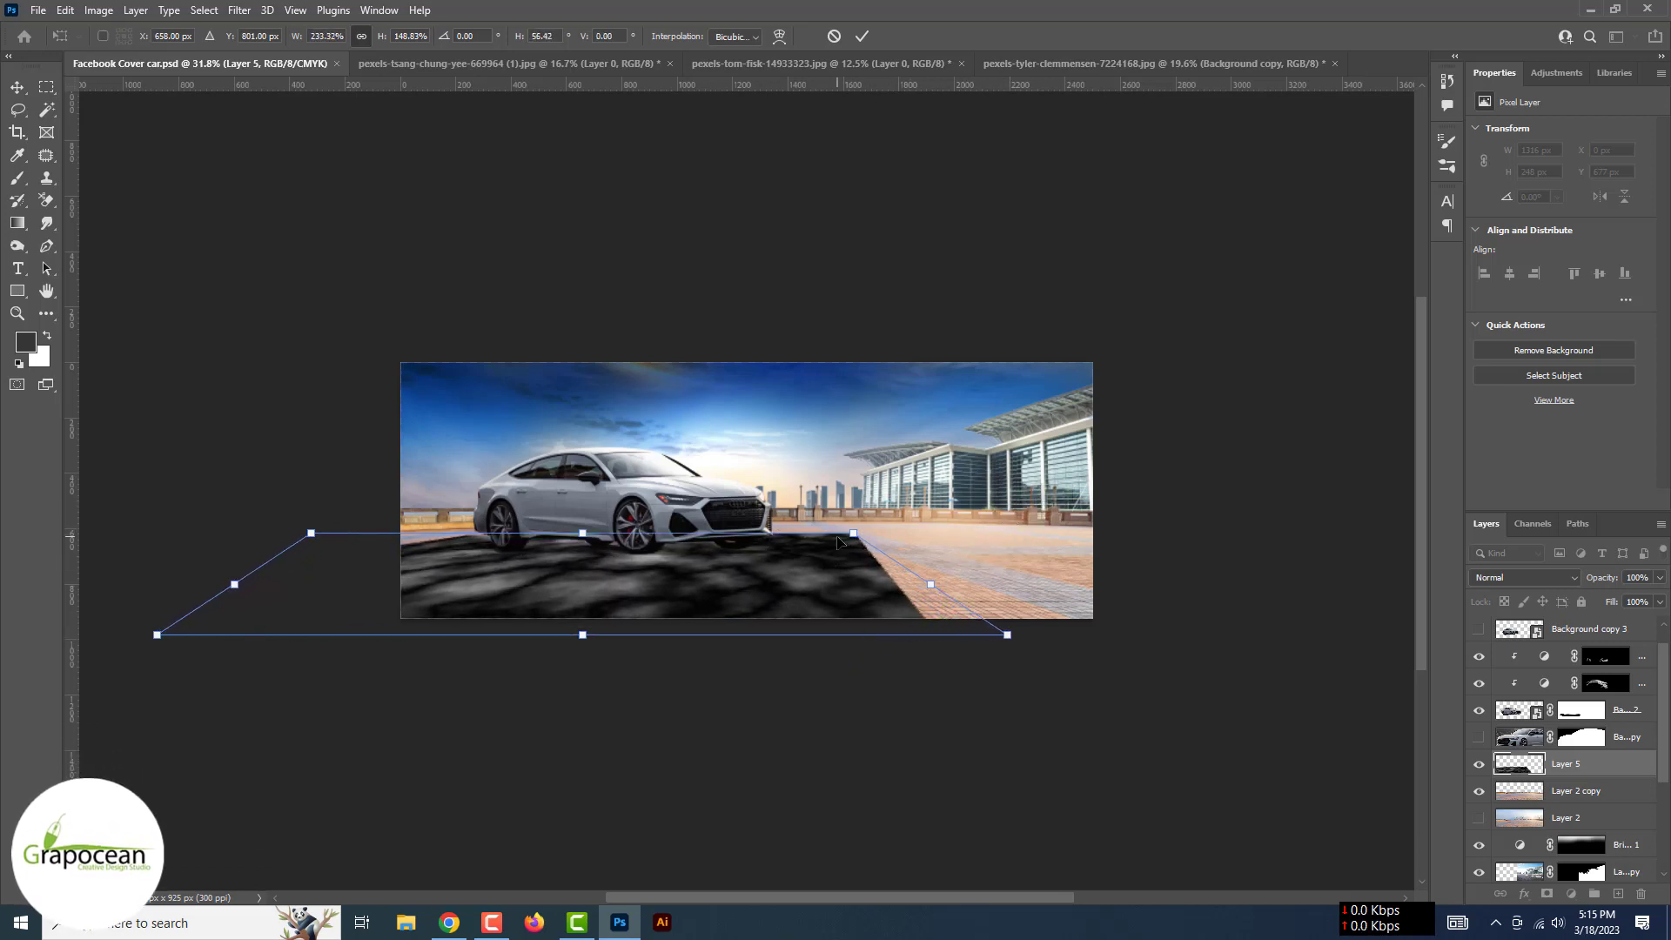
{"action": "left_click_drag", "start_coordinate": [853, 539], "coordinate": [795, 539]}
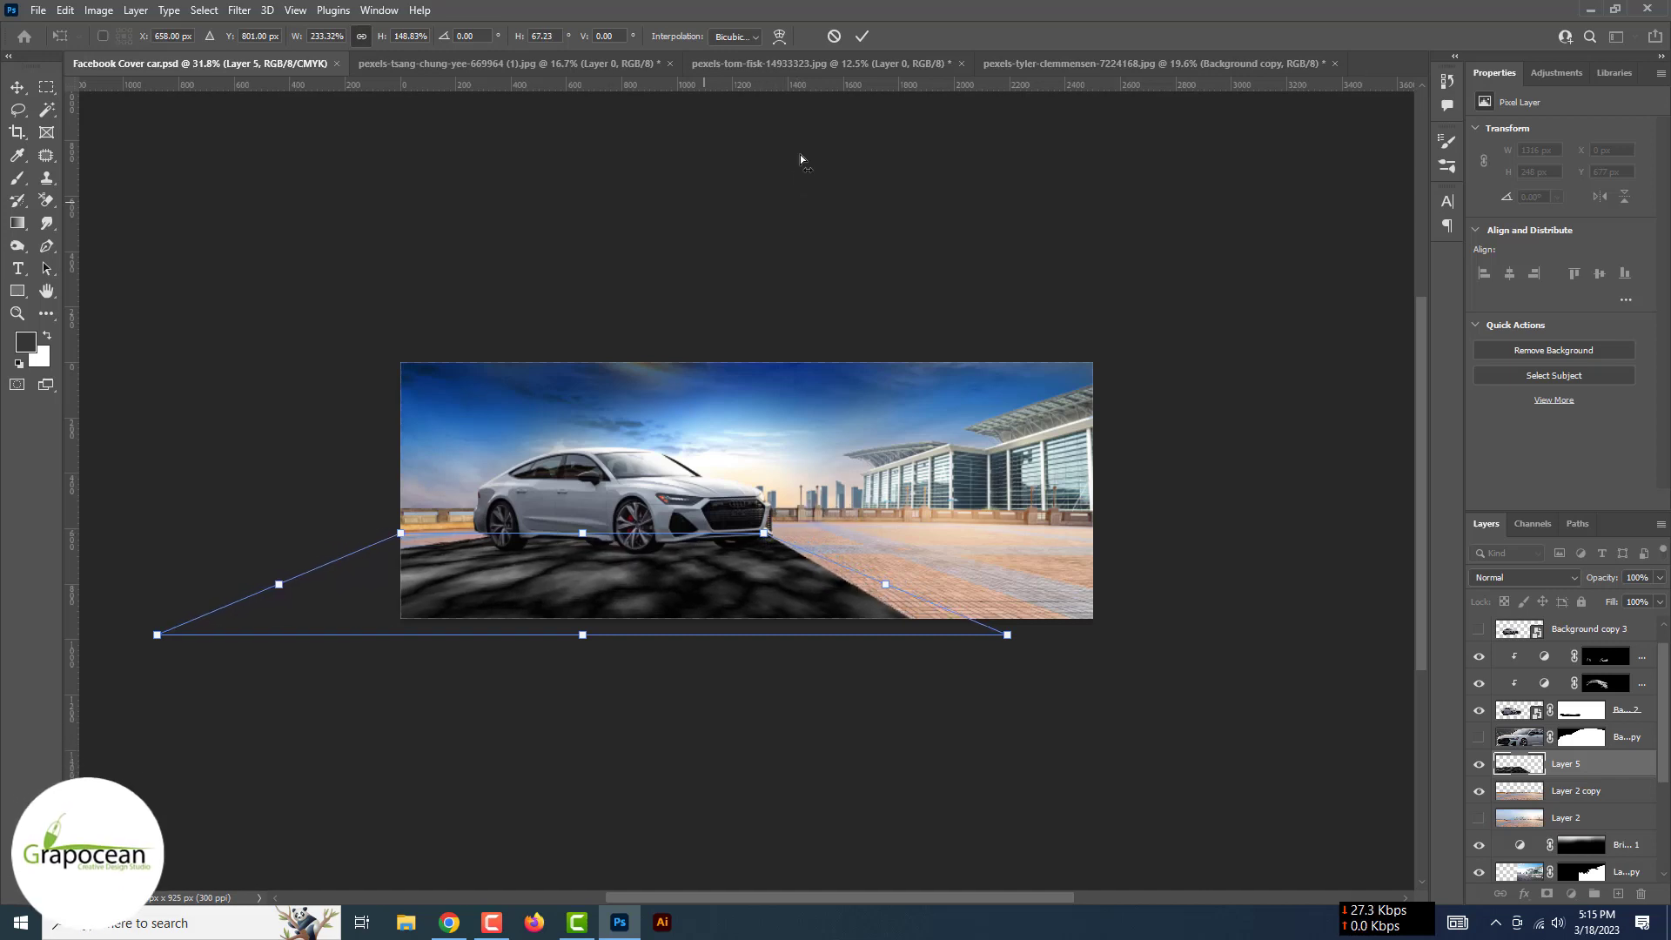
{"action": "left_click", "coordinate": [861, 36]}
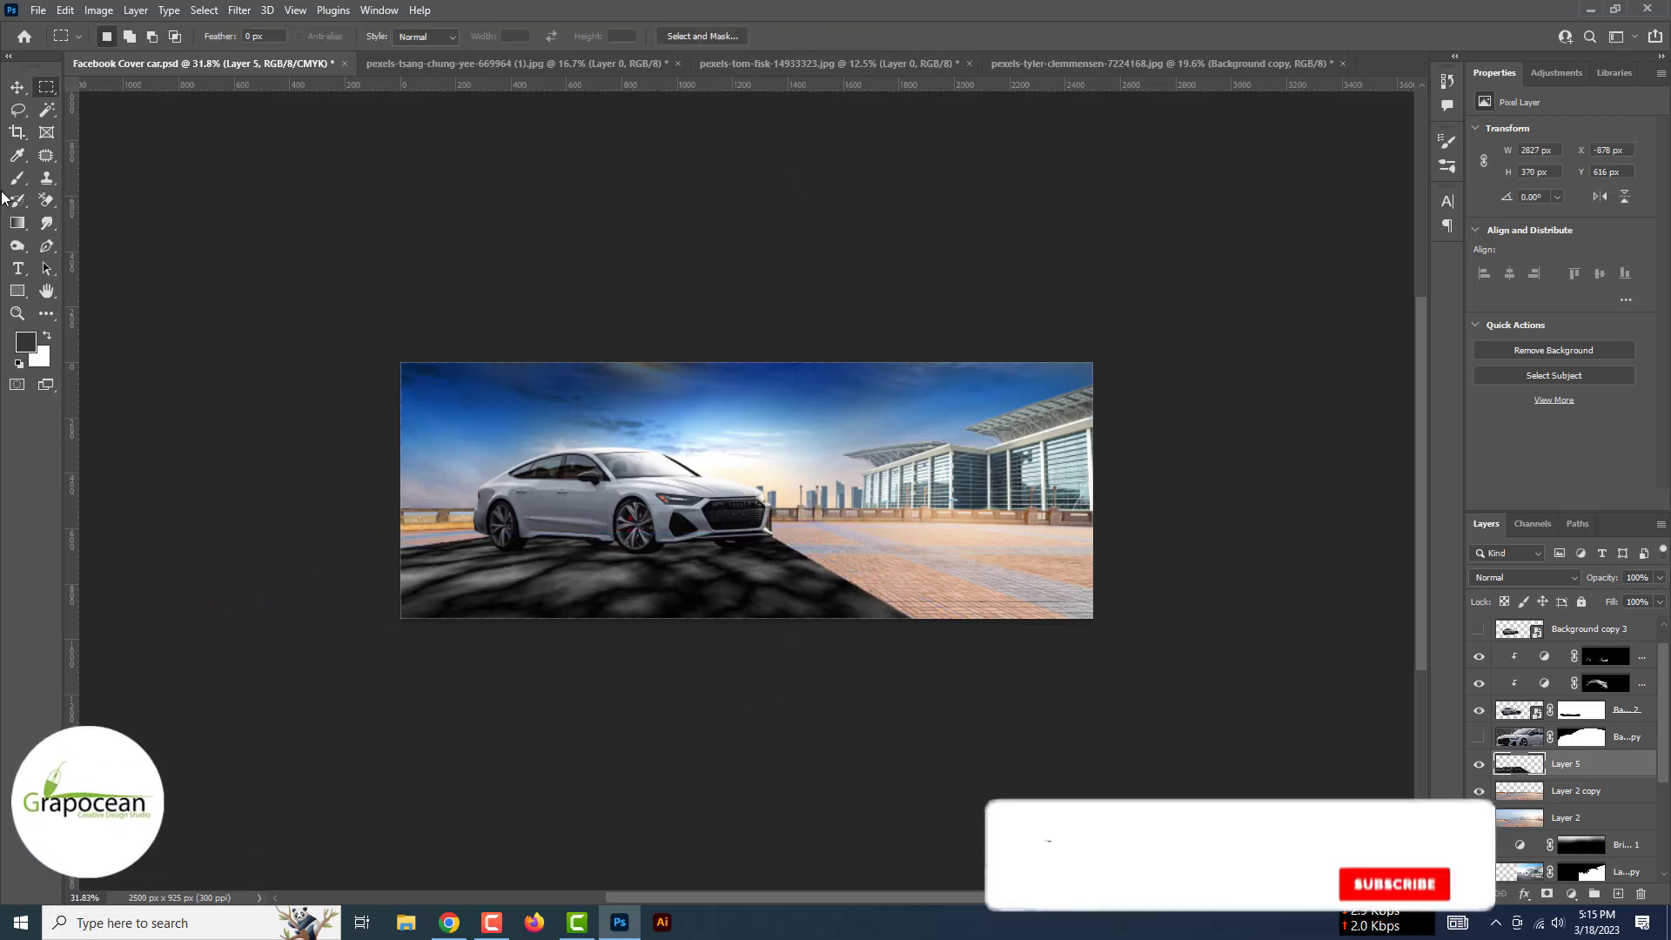
Select the car copy layer, Background copy 2, in the Layers panel
{"action": "scroll", "coordinate": [765, 510], "scroll_direction": "up", "scroll_amount": 2}
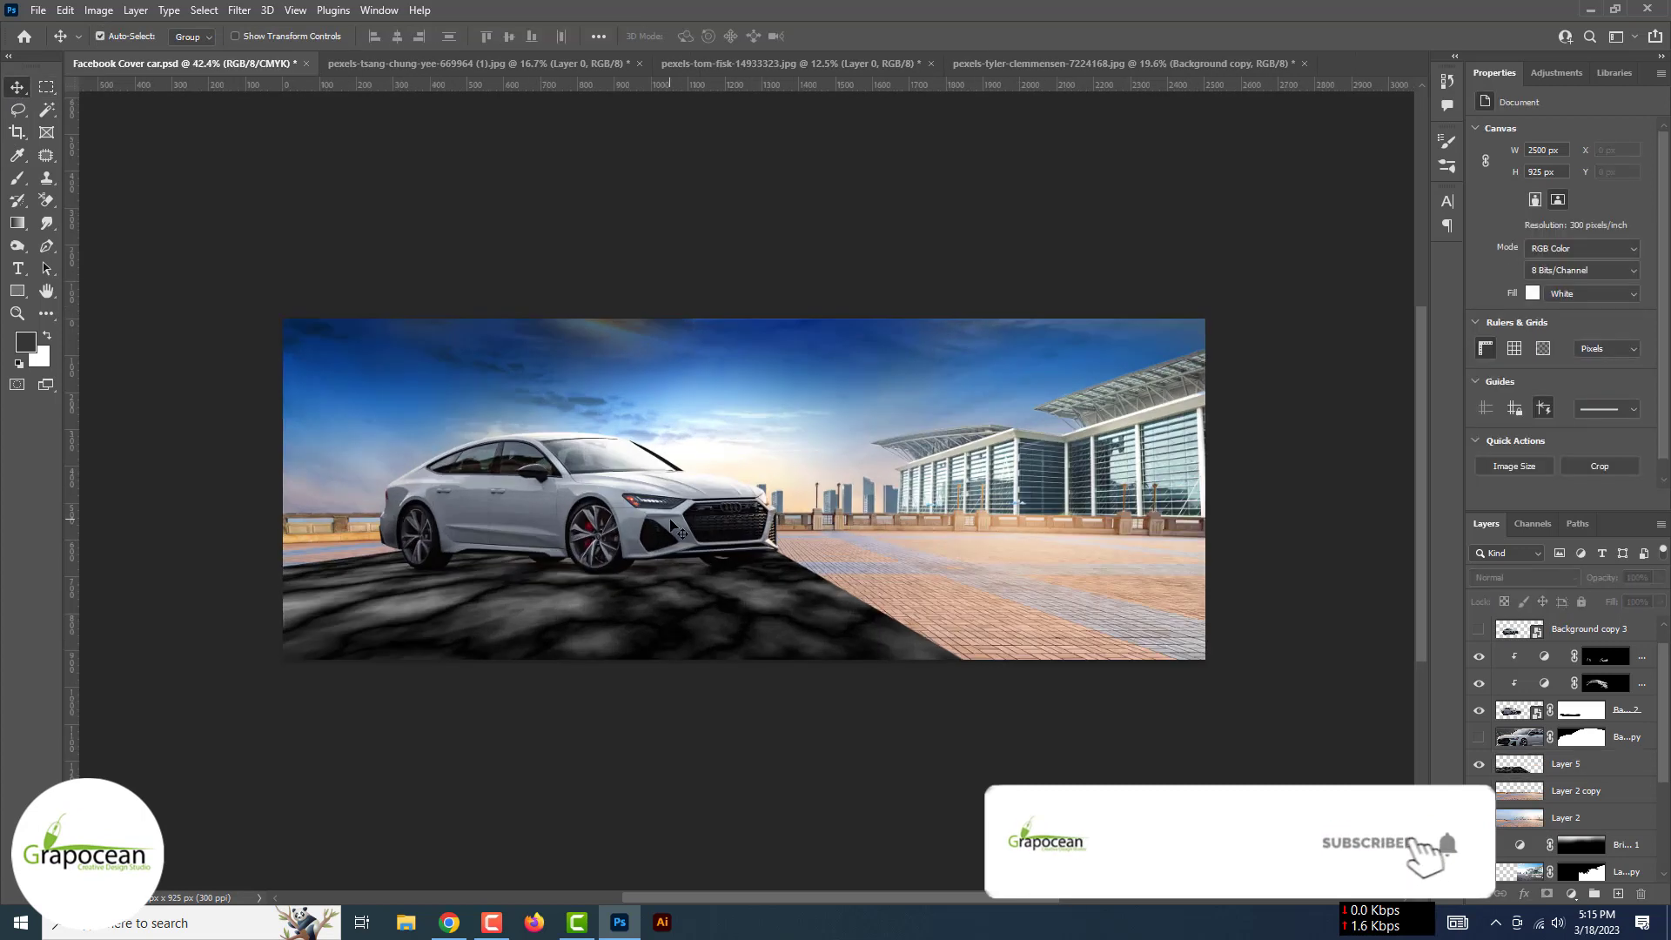
{"action": "left_click", "coordinate": [1606, 683]}
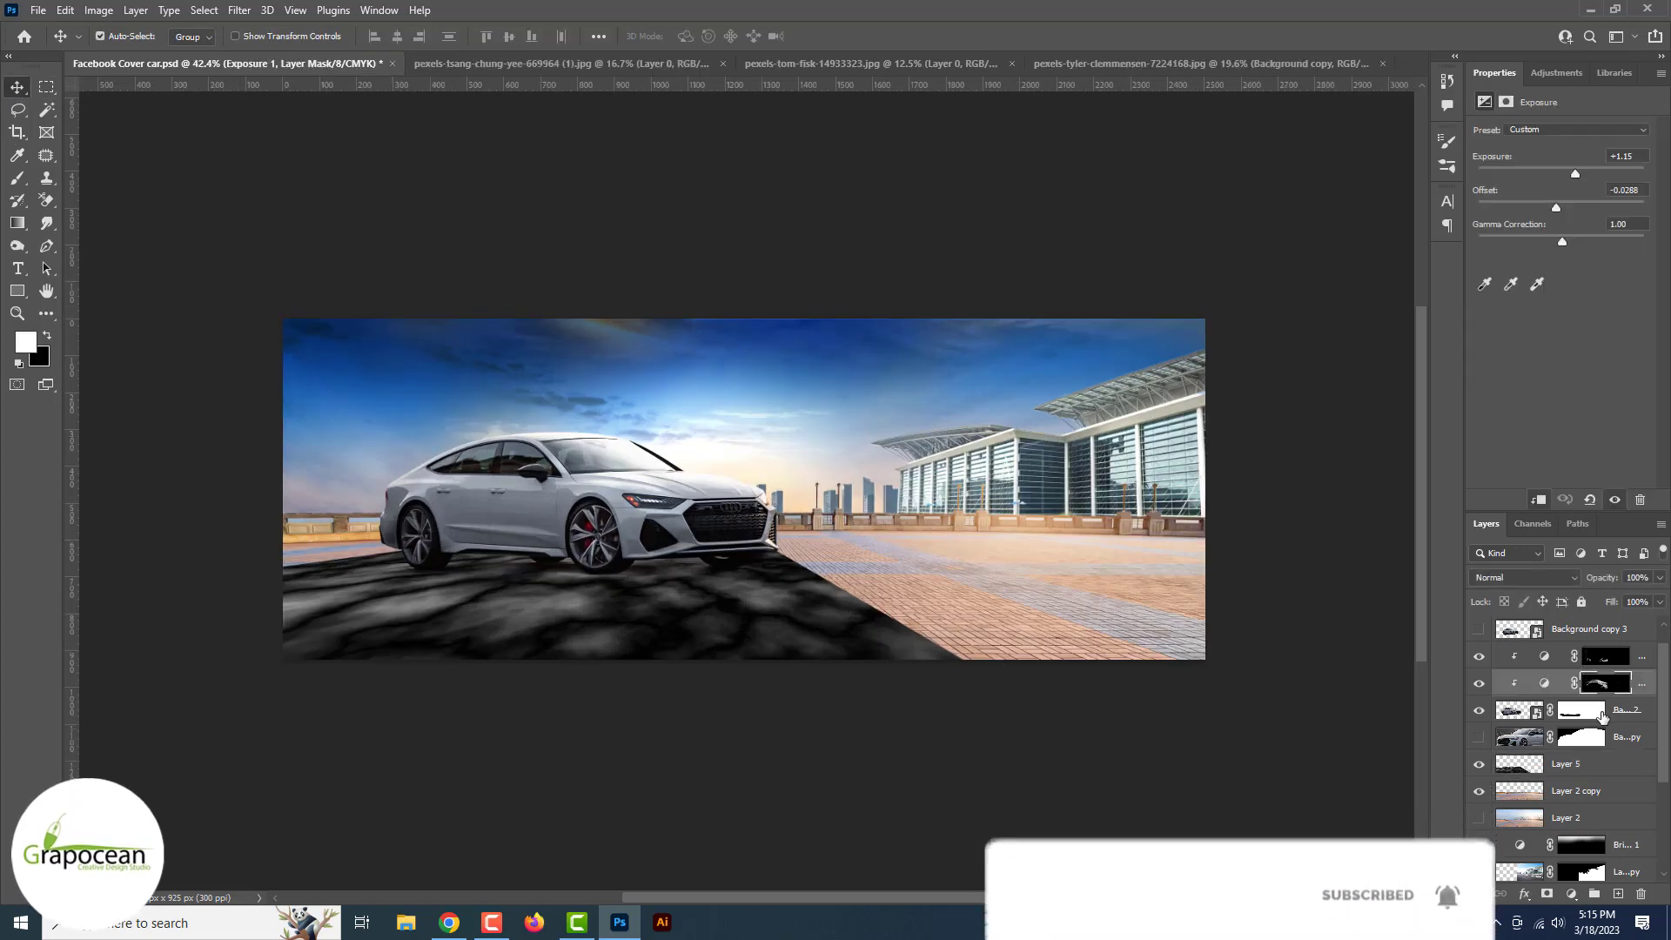
{"action": "scroll", "coordinate": [1607, 714], "scroll_direction": "up", "scroll_amount": 1}
{"action": "scroll", "coordinate": [1610, 716], "scroll_direction": "down", "scroll_amount": 1}
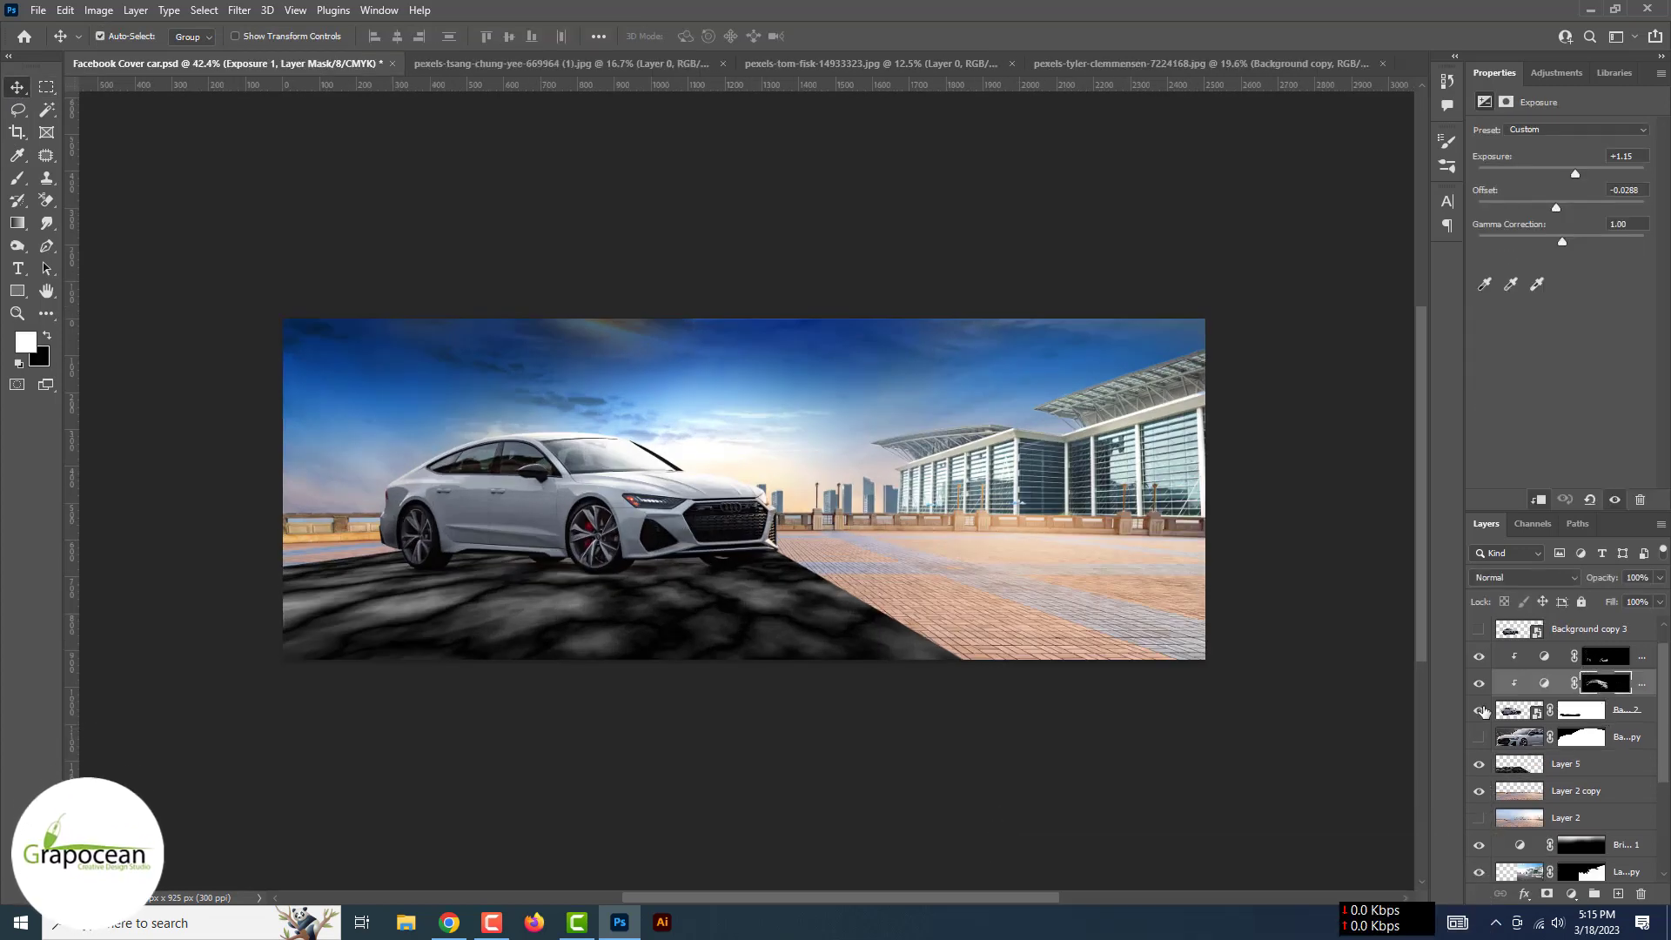
{"action": "left_click", "coordinate": [1479, 712]}
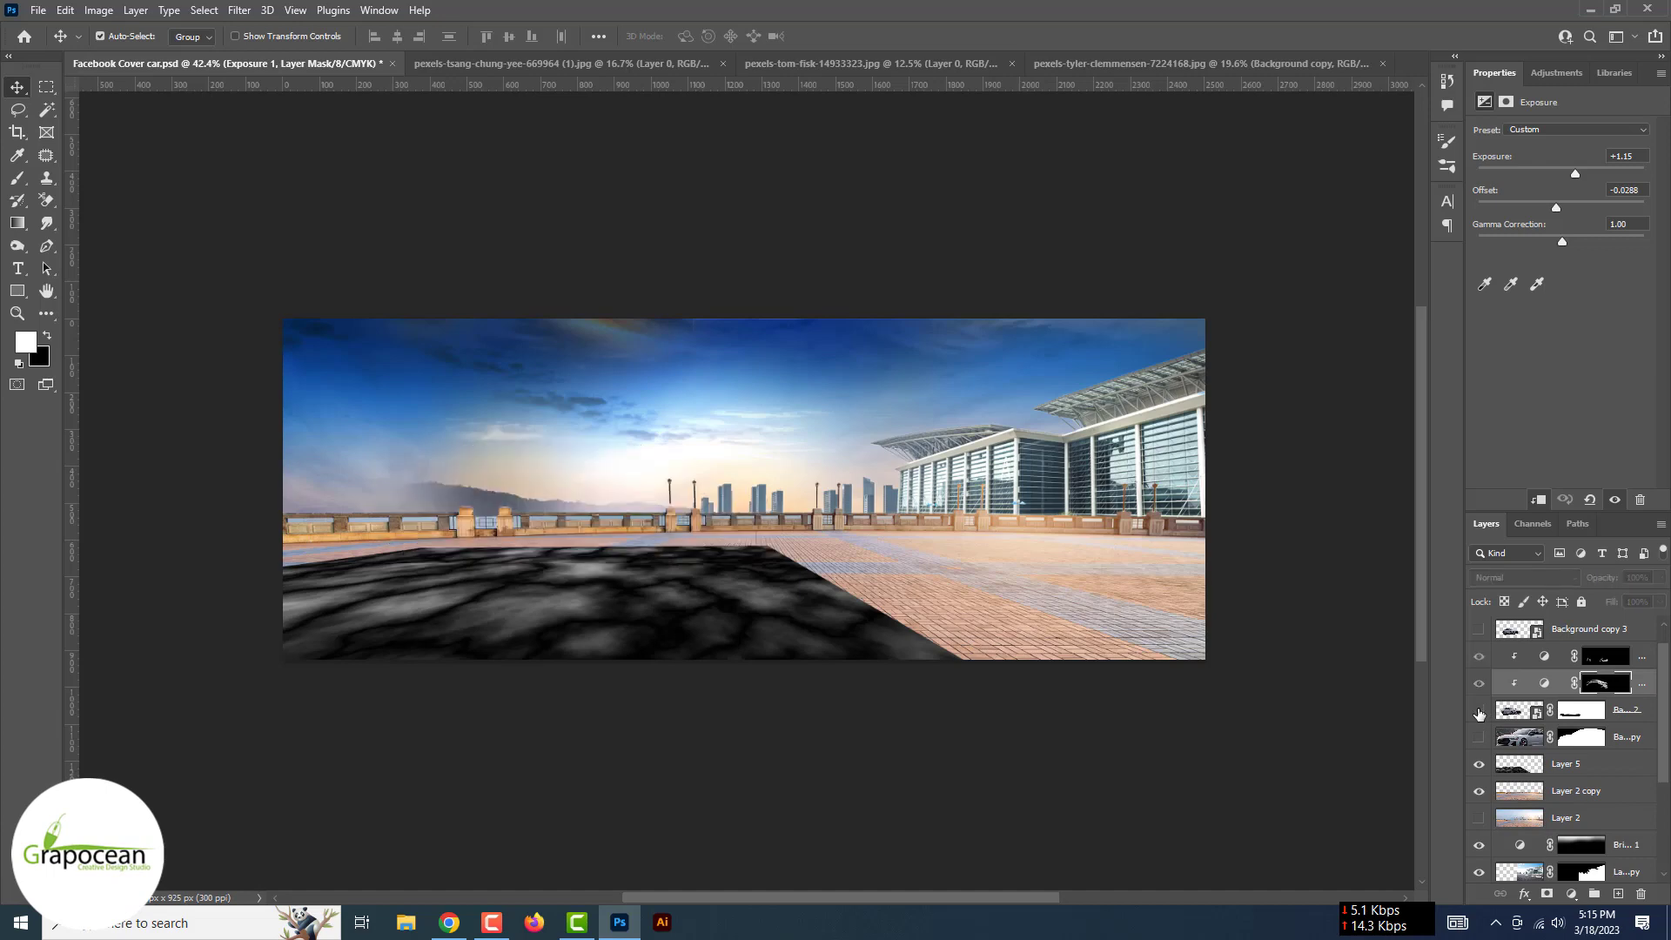
{"action": "left_click", "coordinate": [1624, 714]}
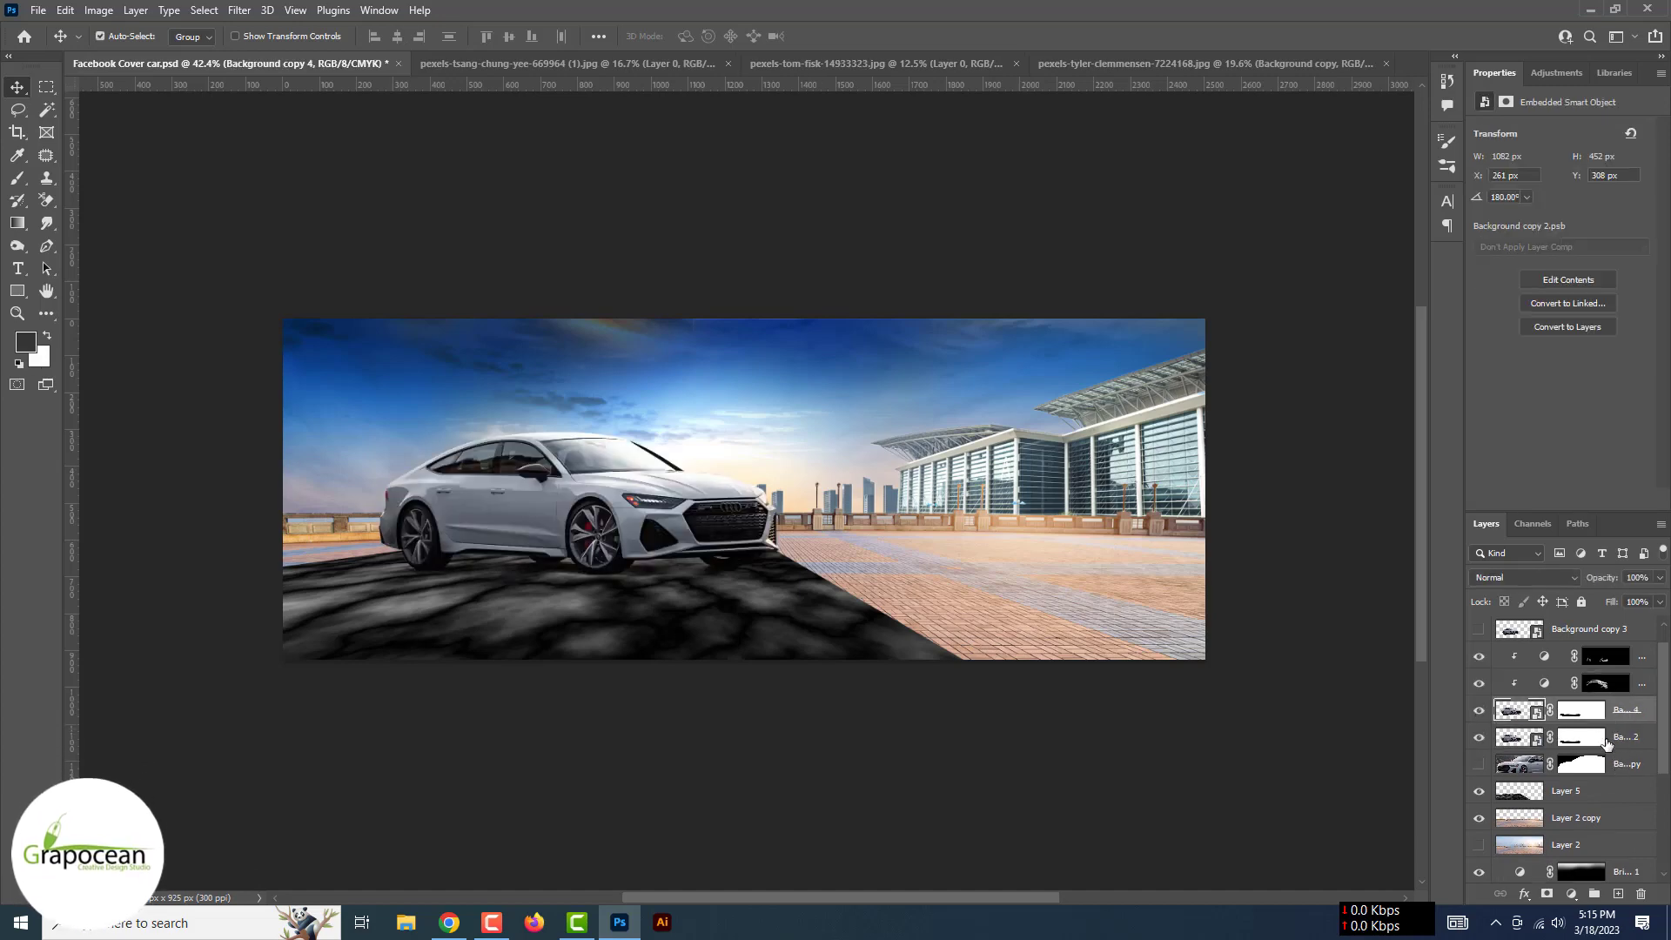
{"action": "left_click", "coordinate": [1625, 740]}
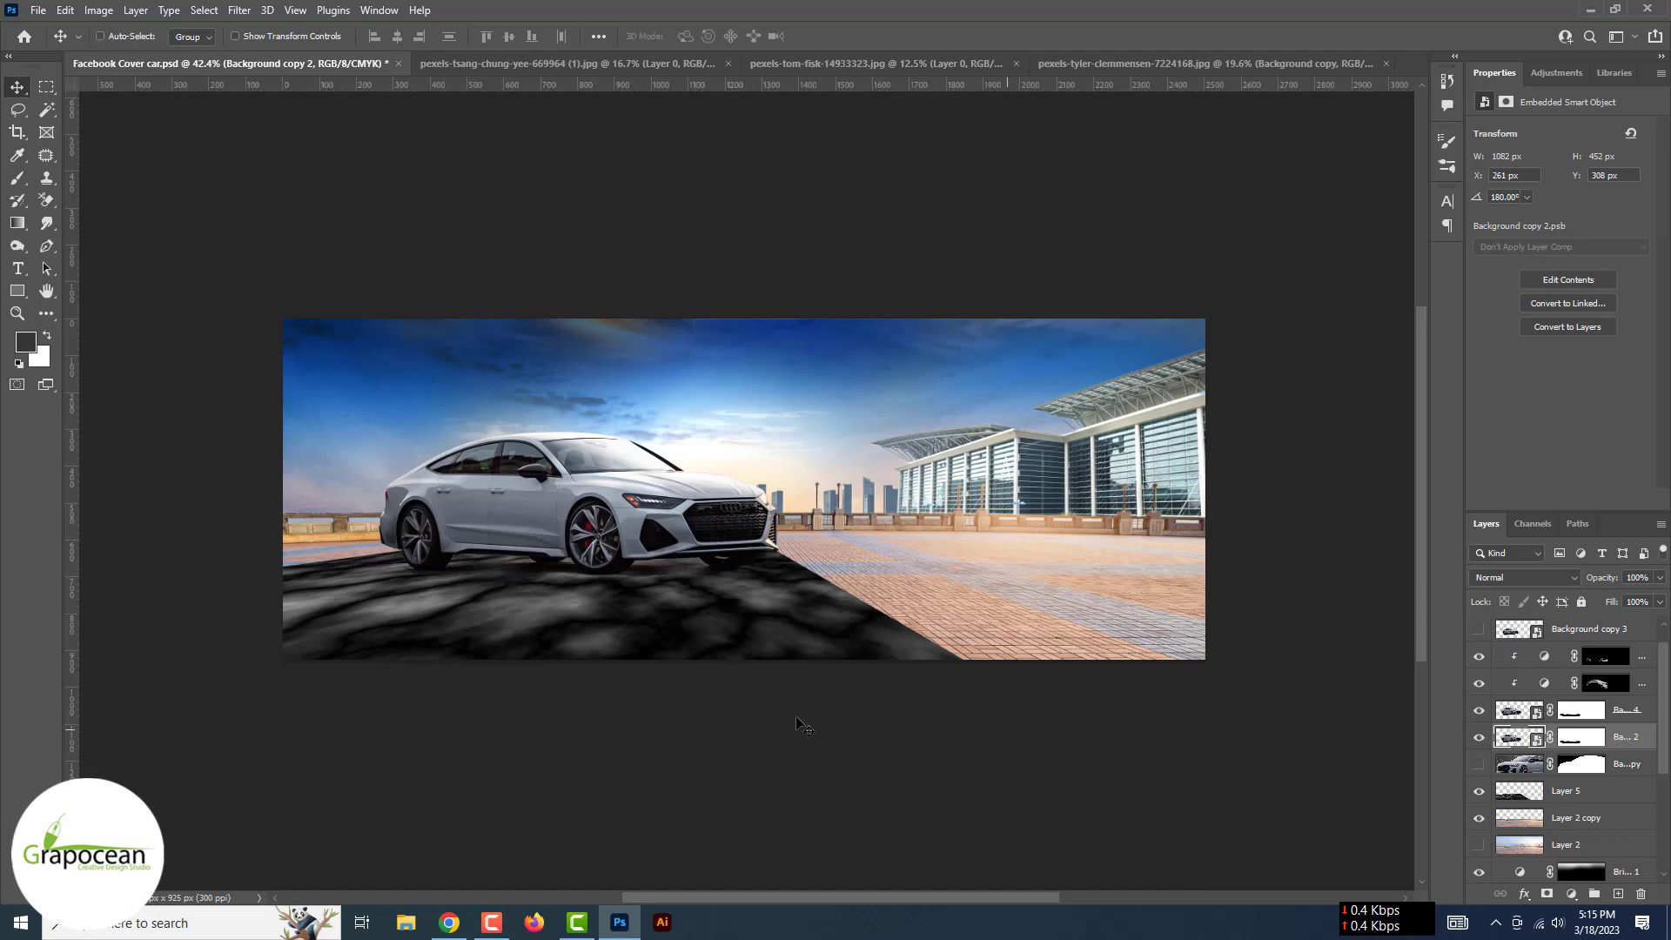
Flip the car copy horizontally and vertically, move it below the car, and apply Perspective Warp
{"action": "key", "text": "ctrl+t"}
{"action": "right_click", "coordinate": [566, 503]}
{"action": "left_click", "coordinate": [631, 845]}
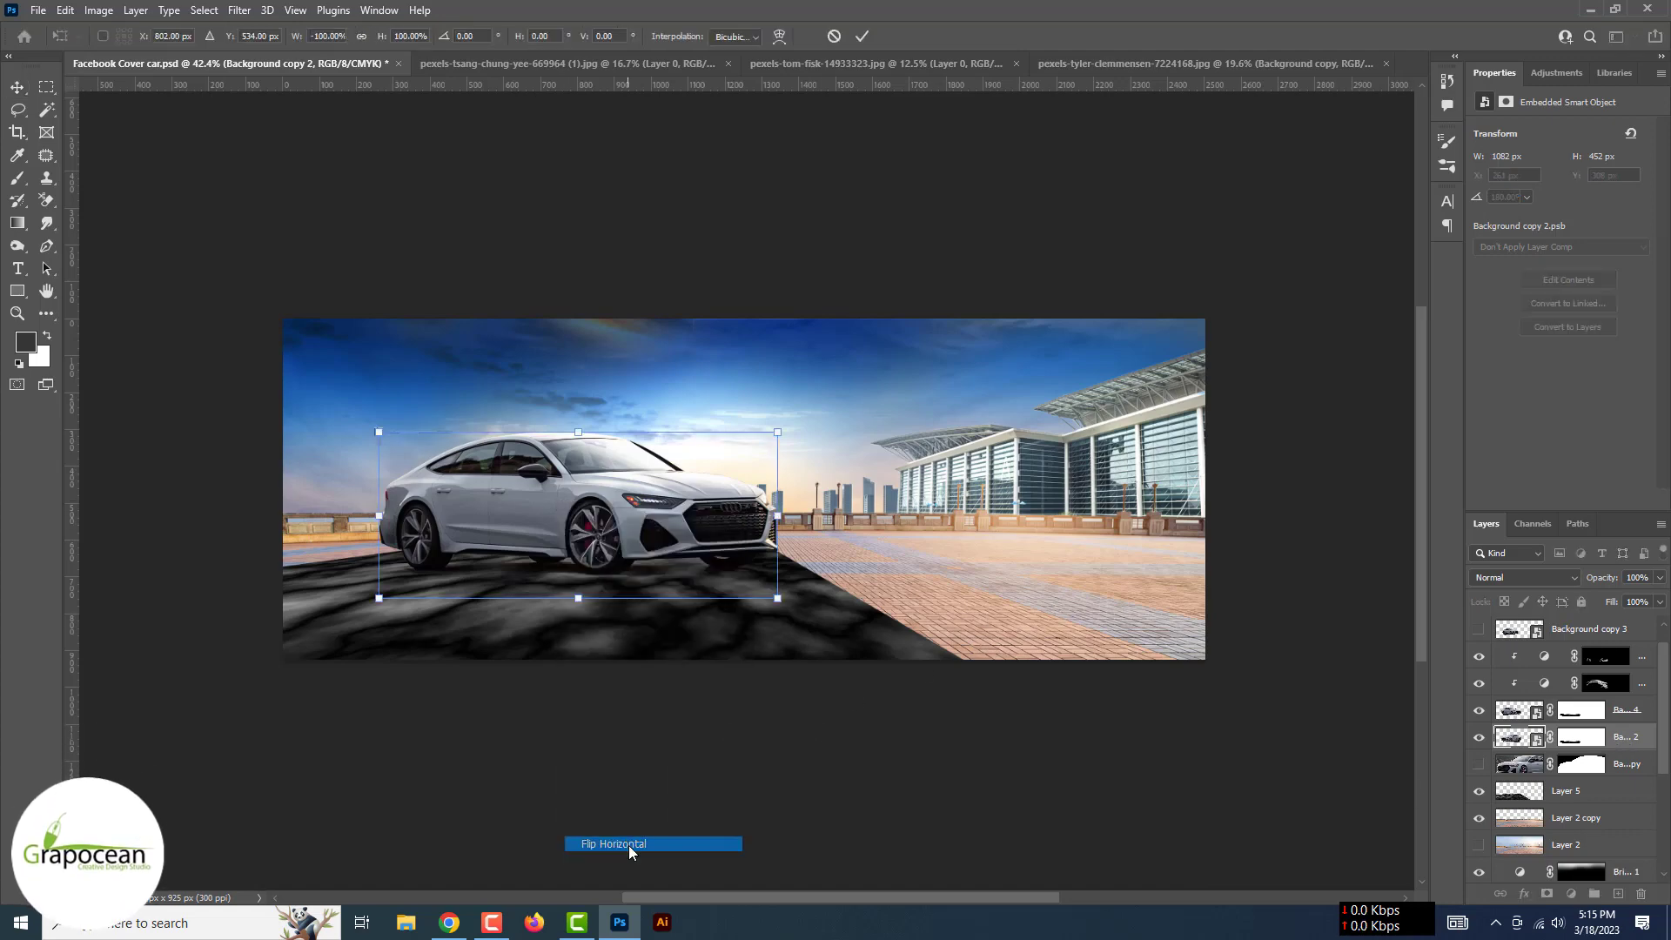
{"action": "right_click", "coordinate": [616, 507]}
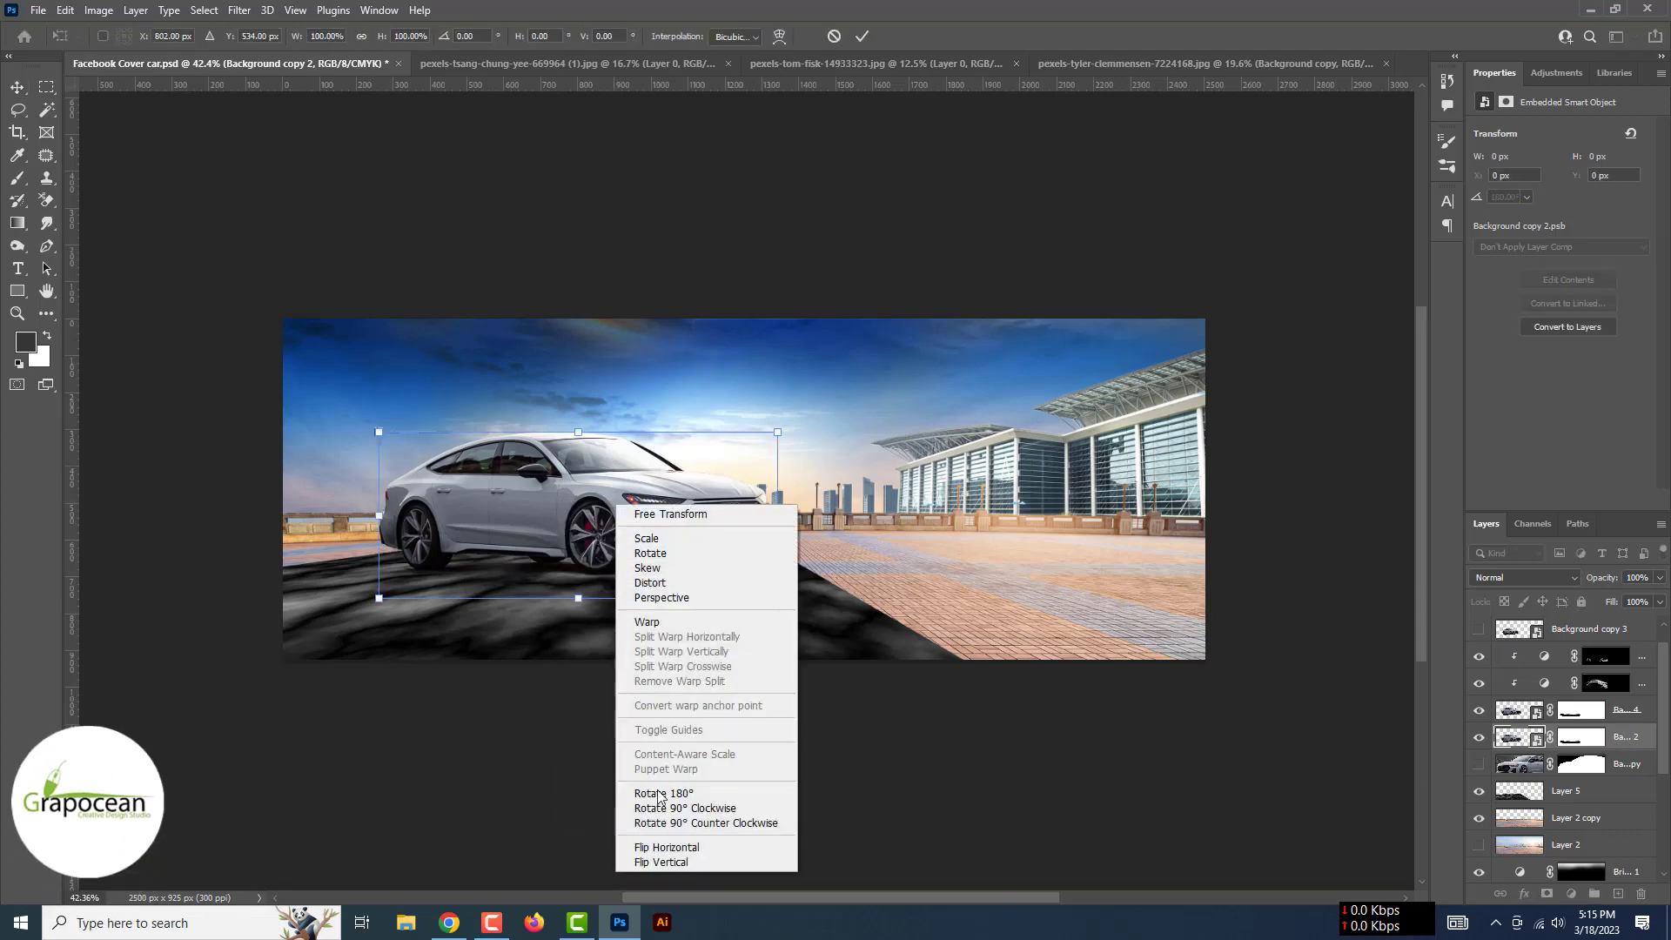
{"action": "left_click", "coordinate": [645, 862]}
{"action": "mouse_move", "coordinate": [564, 590]}
{"action": "left_mouse_down"}
{"action": "mouse_move", "coordinate": [581, 683]}
{"action": "mouse_move", "coordinate": [551, 701]}
{"action": "left_mouse_up"}
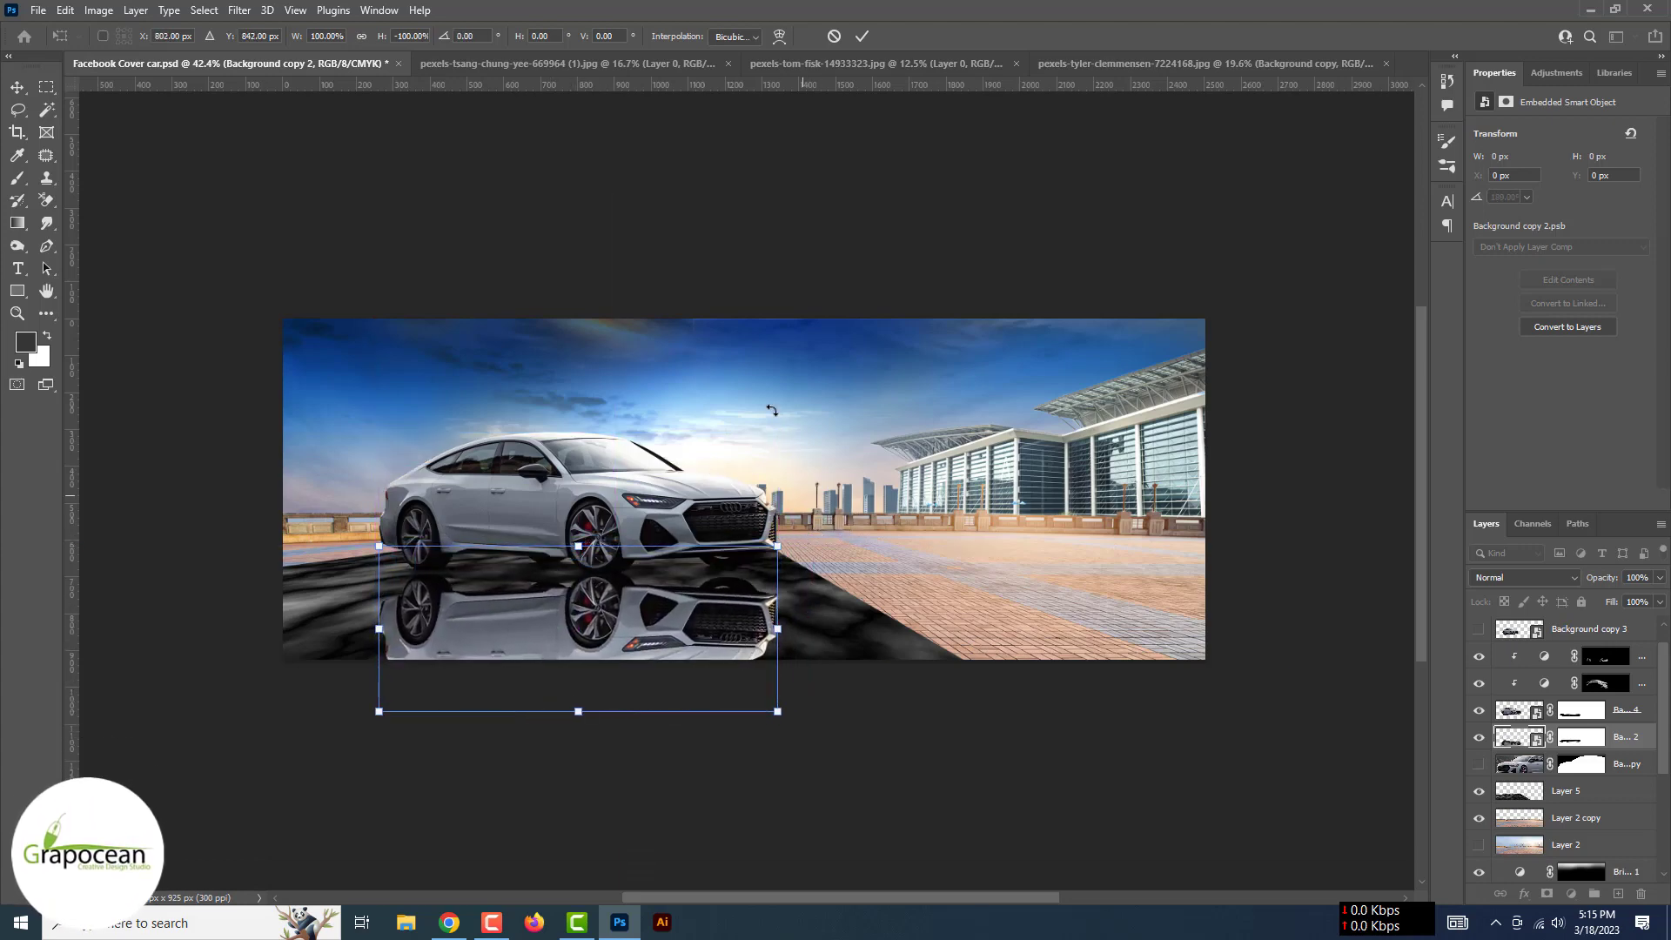
{"action": "left_click", "coordinate": [861, 37]}
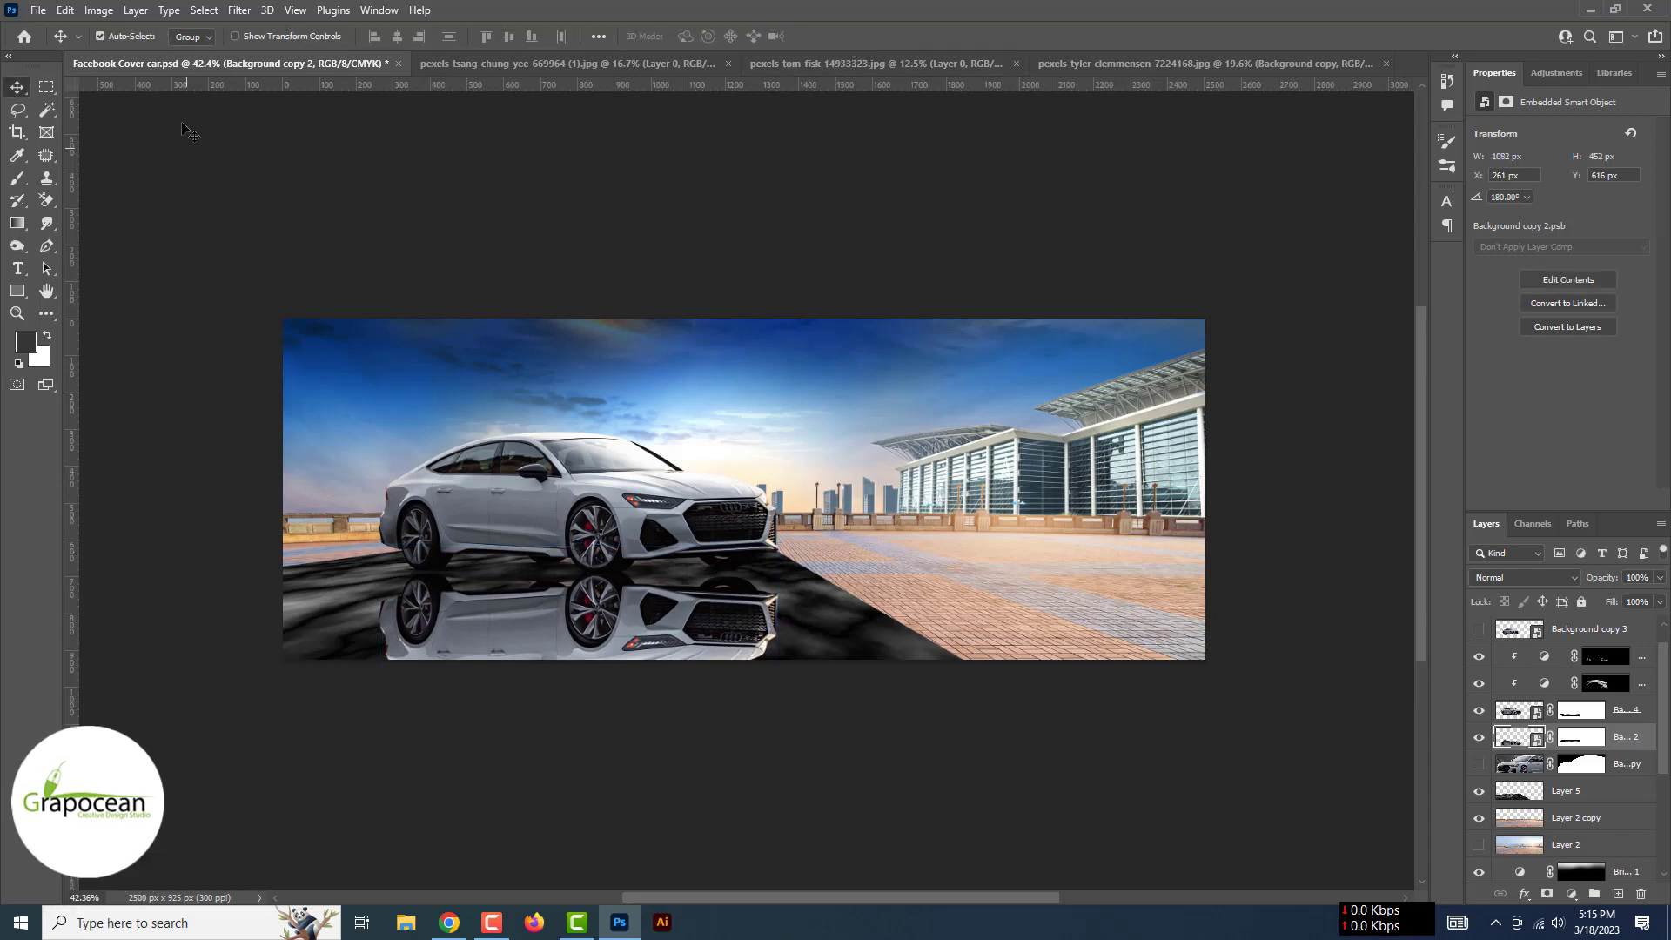
{"action": "left_click", "coordinate": [67, 11]}
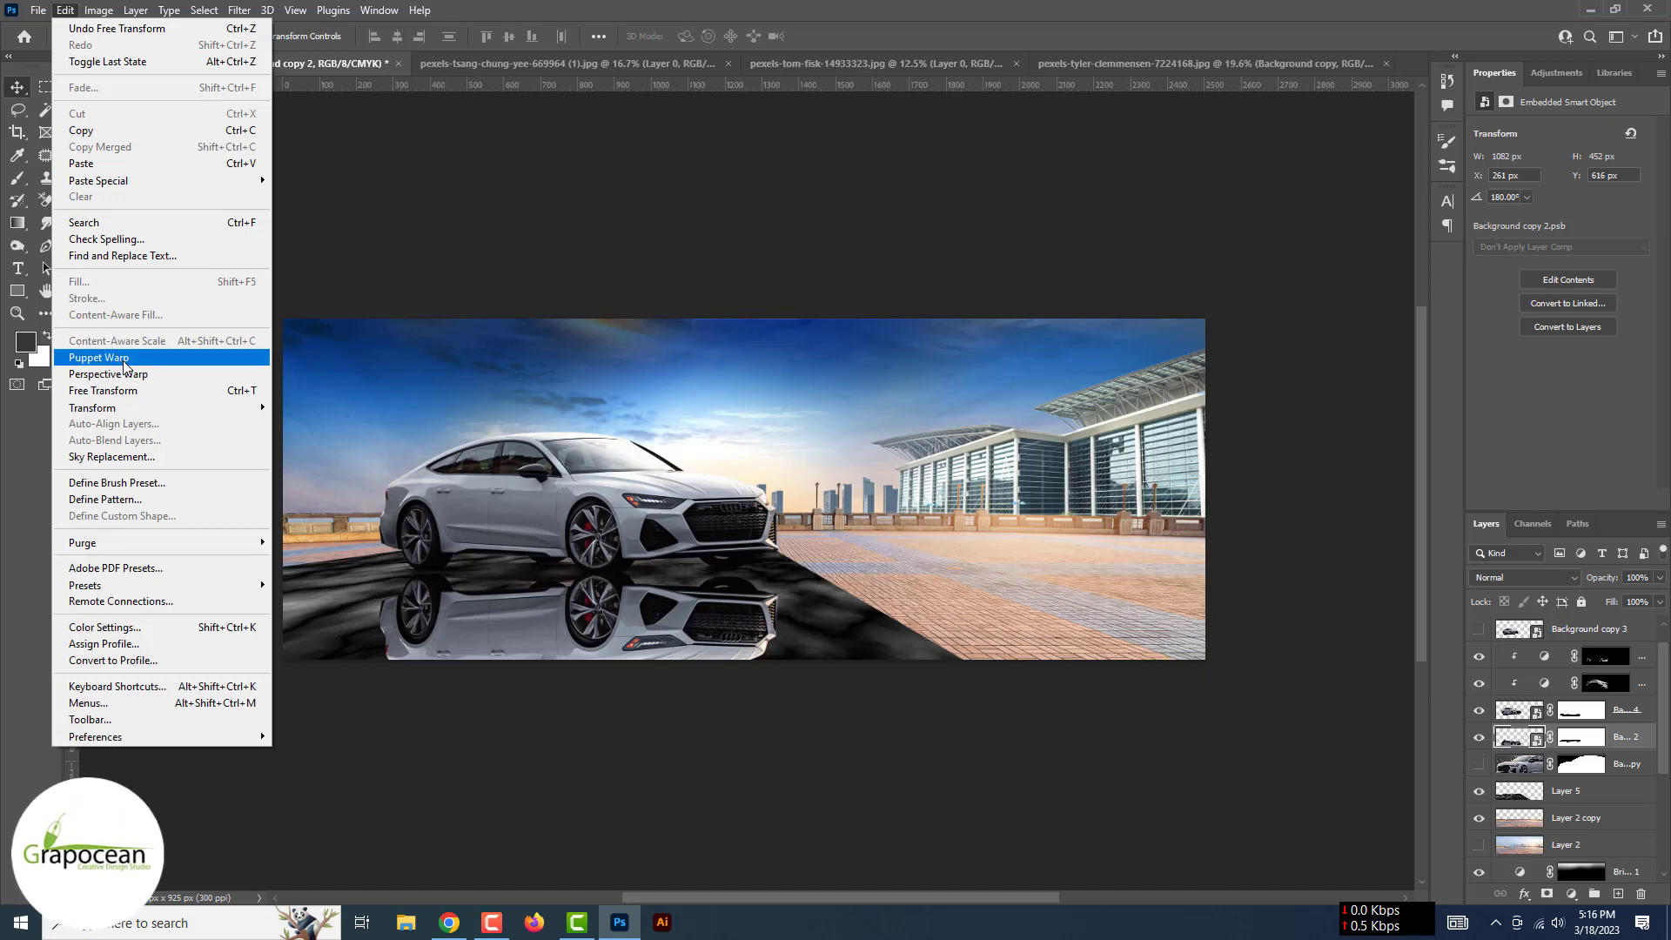
{"action": "left_click", "coordinate": [124, 362]}
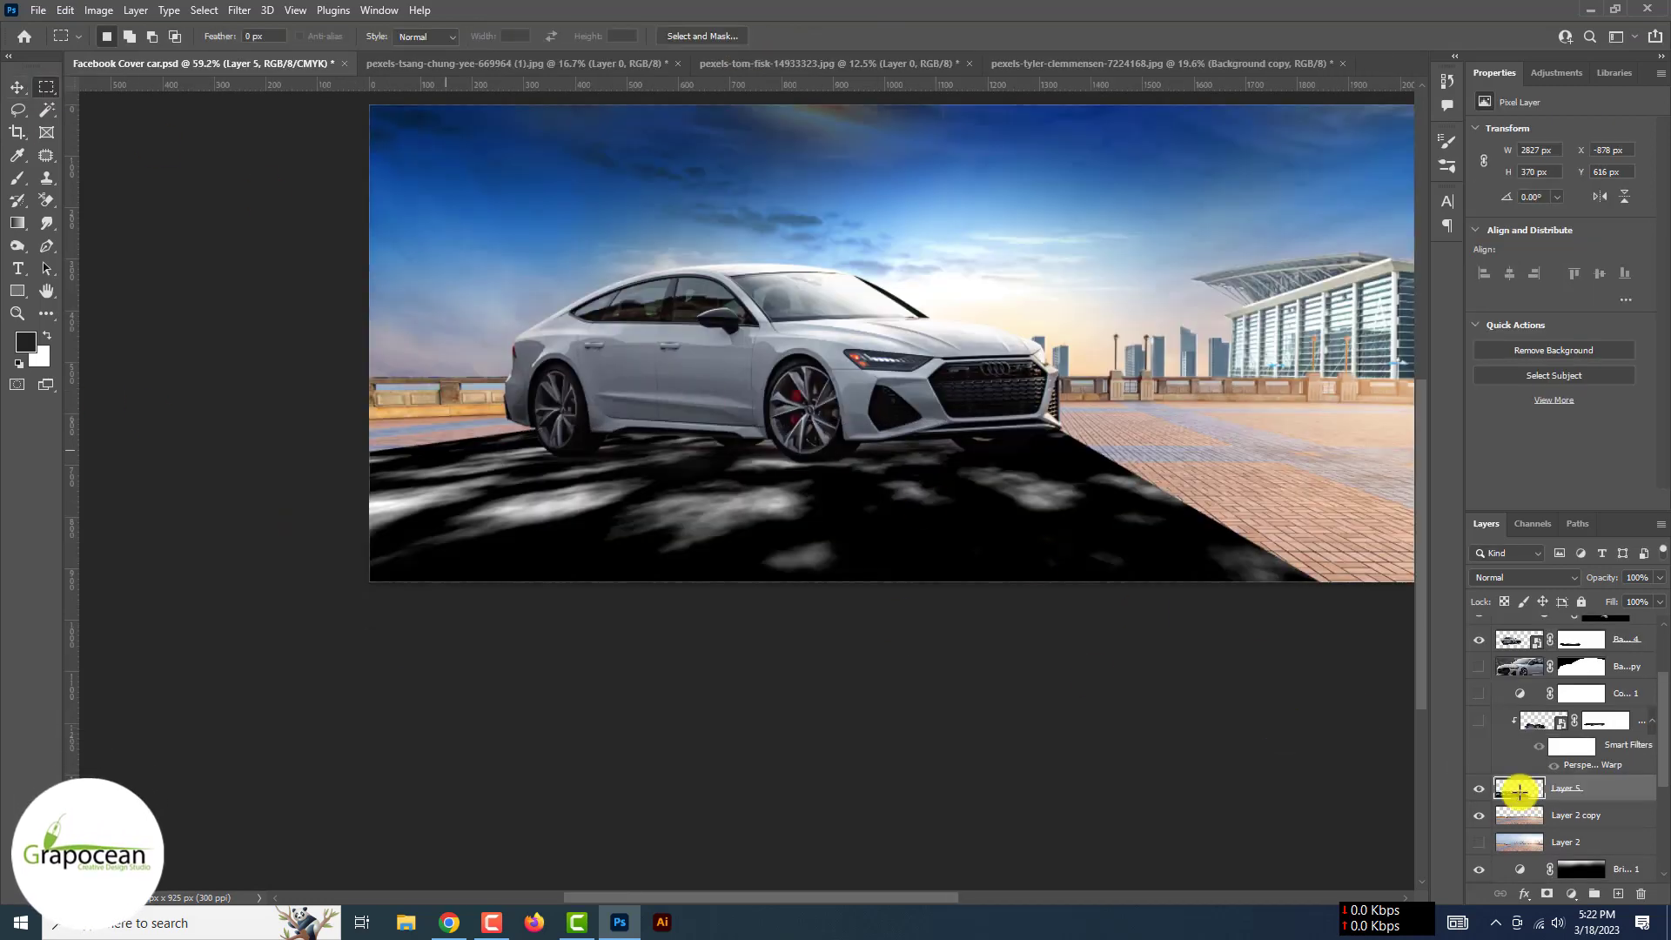
View the Blue channel on its own in the Channels panel
{"action": "left_click", "coordinate": [207, 12]}
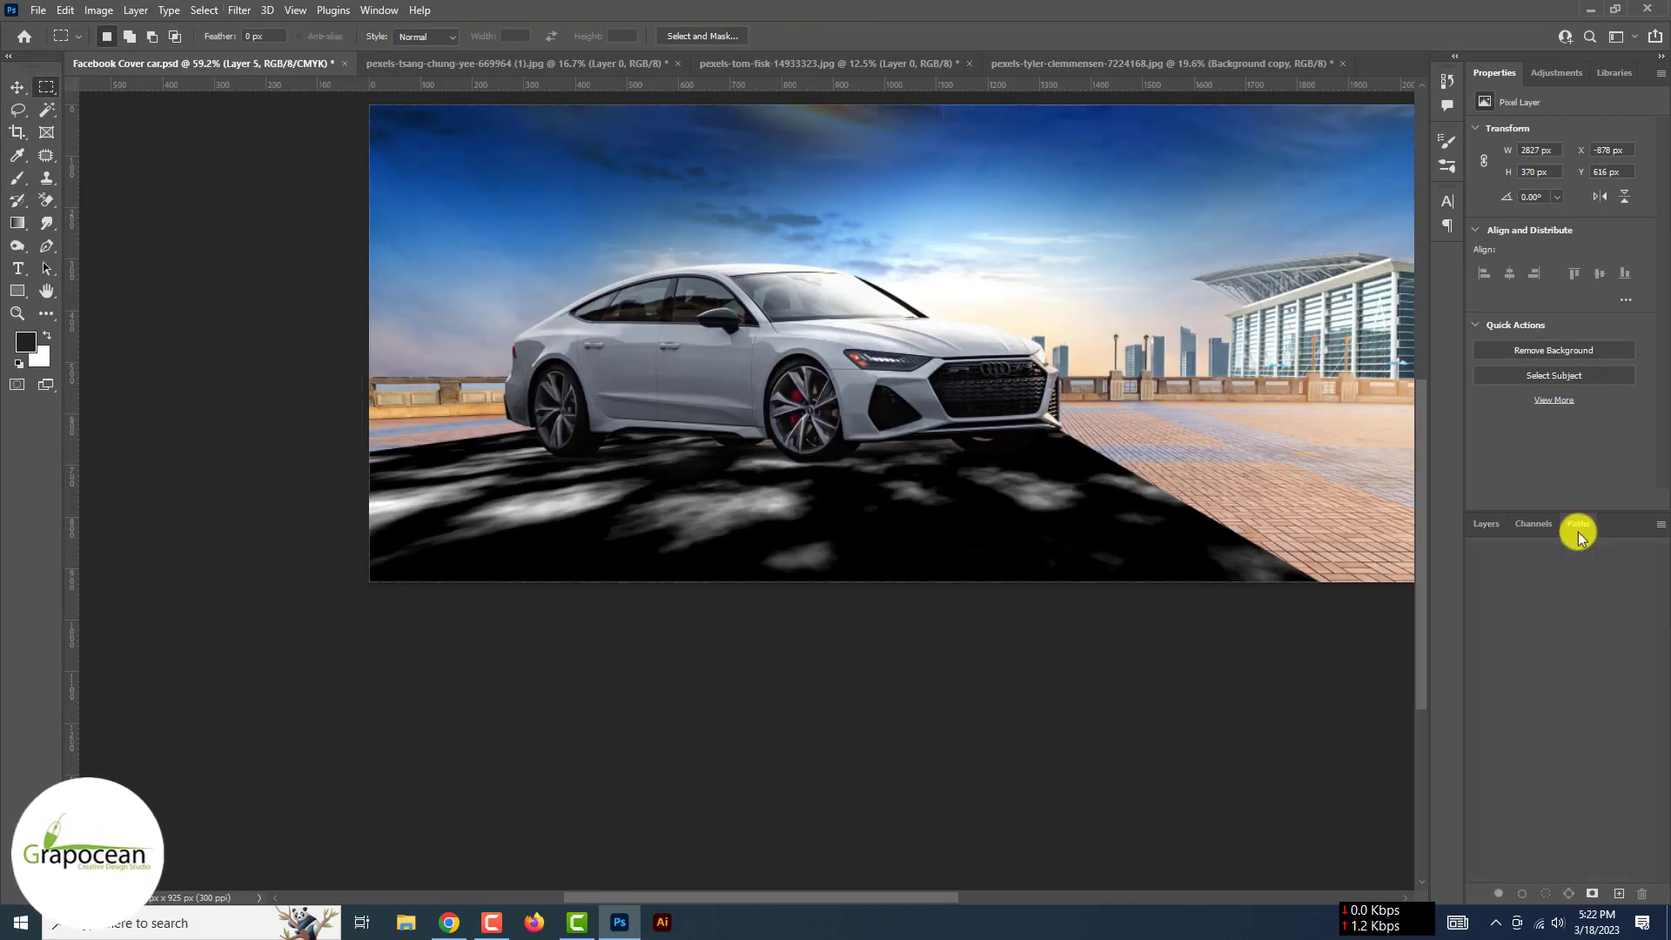
{"action": "left_click", "coordinate": [1533, 523]}
{"action": "left_click", "coordinate": [1545, 610]}
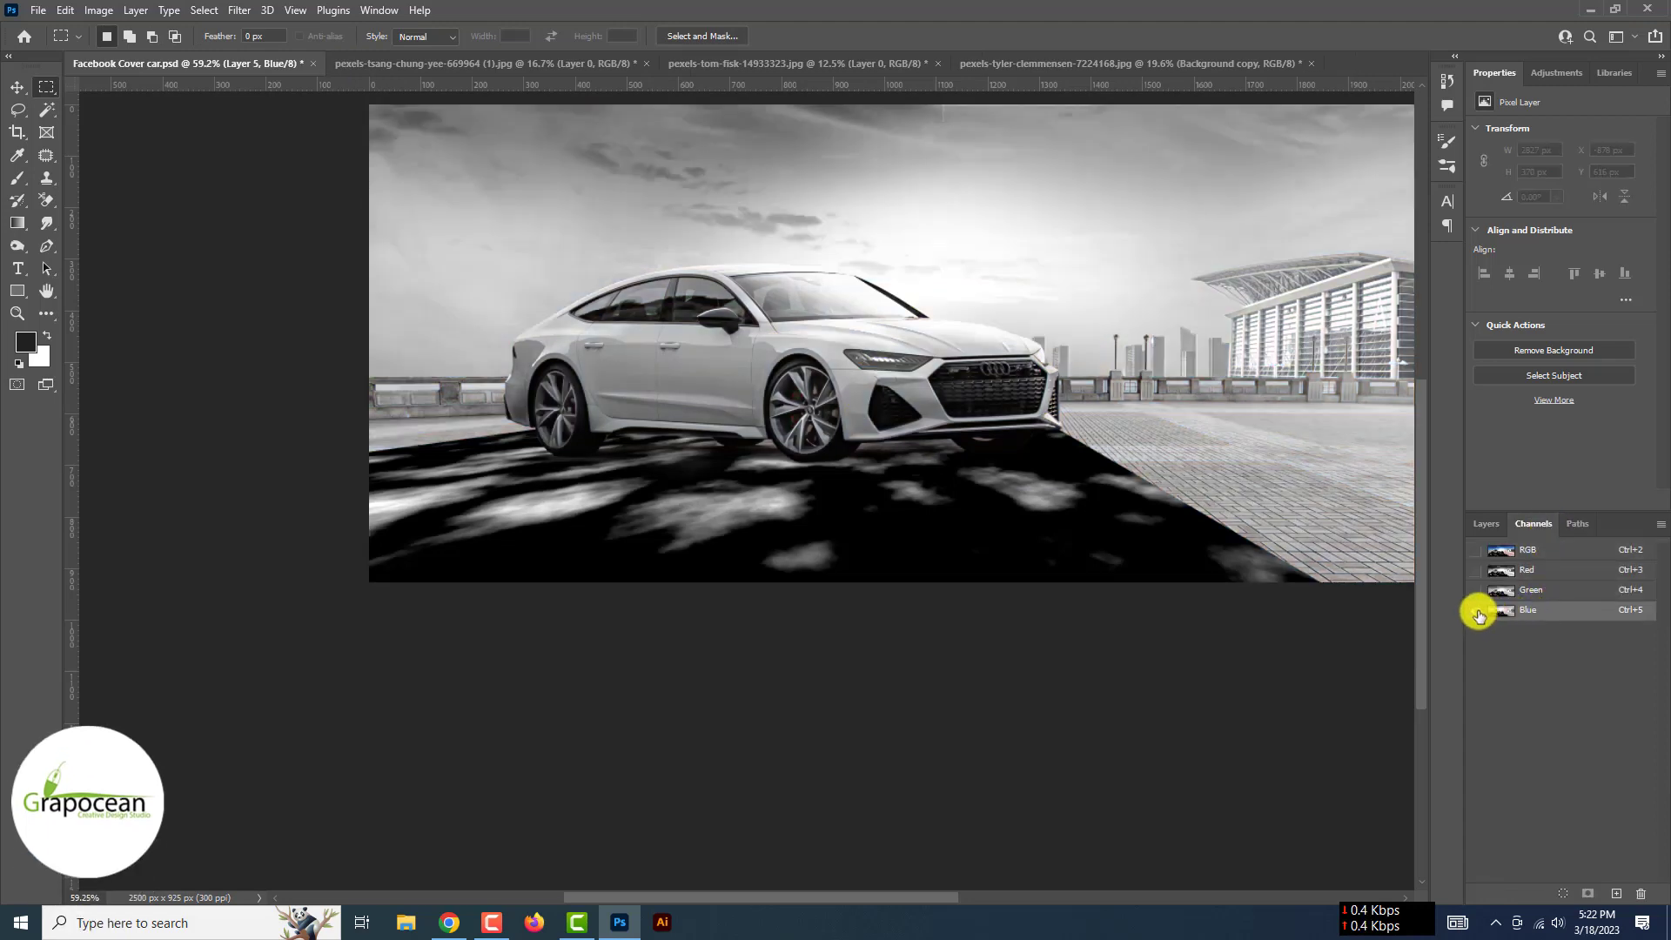
{"action": "left_click", "coordinate": [1486, 523]}
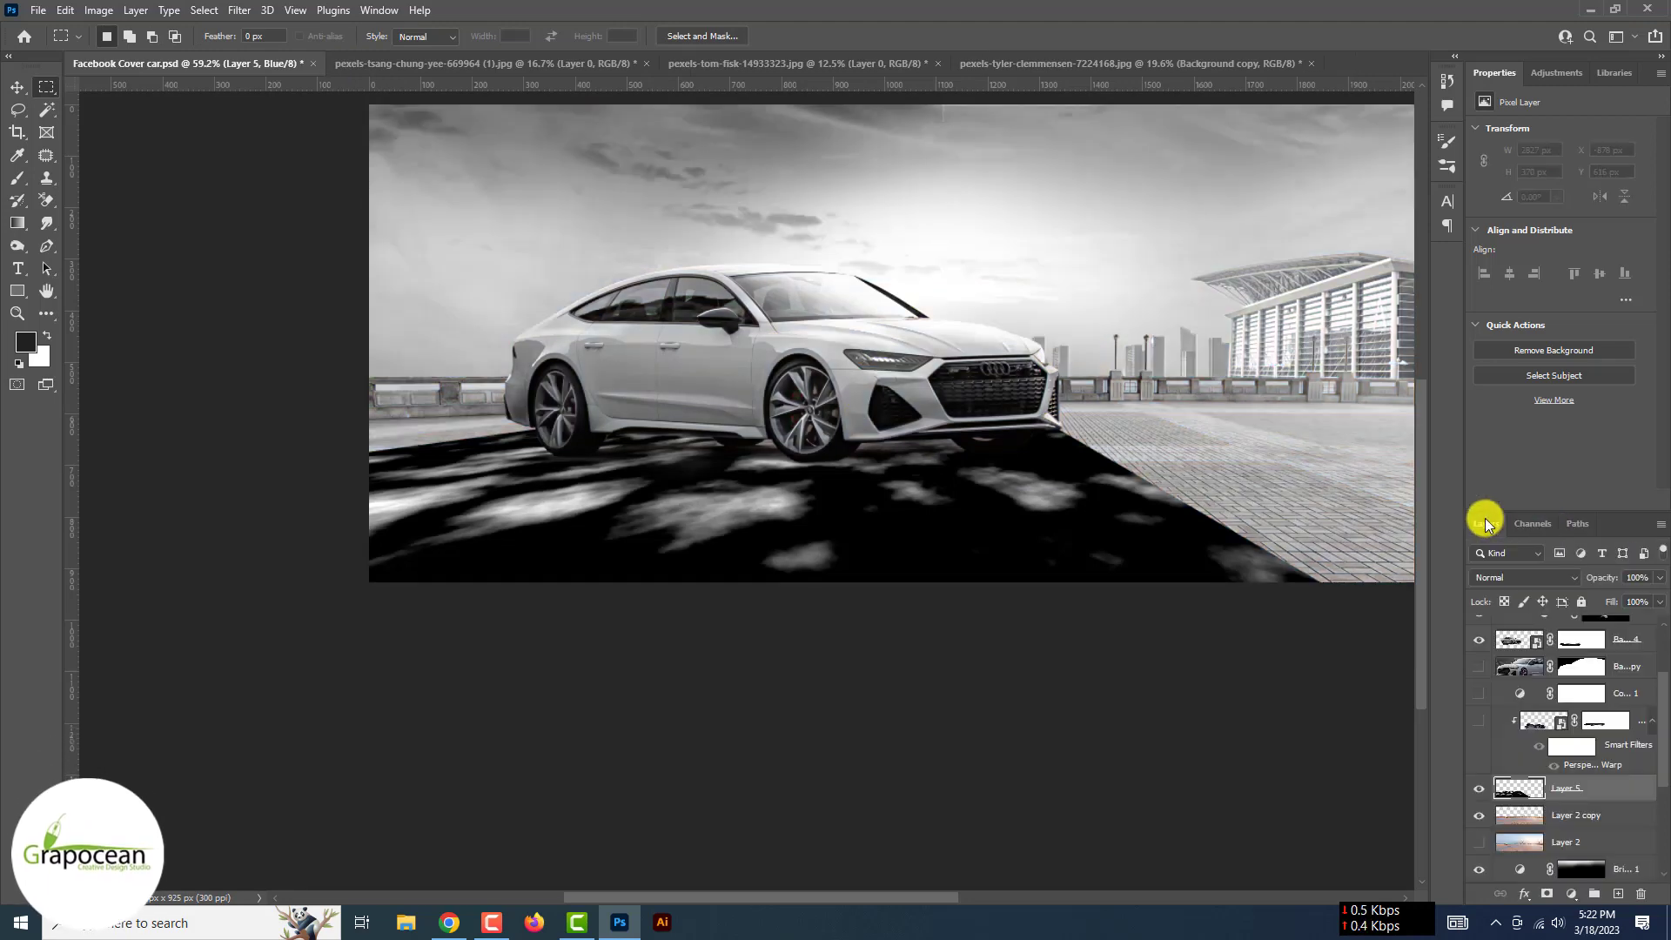
{"action": "left_click", "coordinate": [1580, 524]}
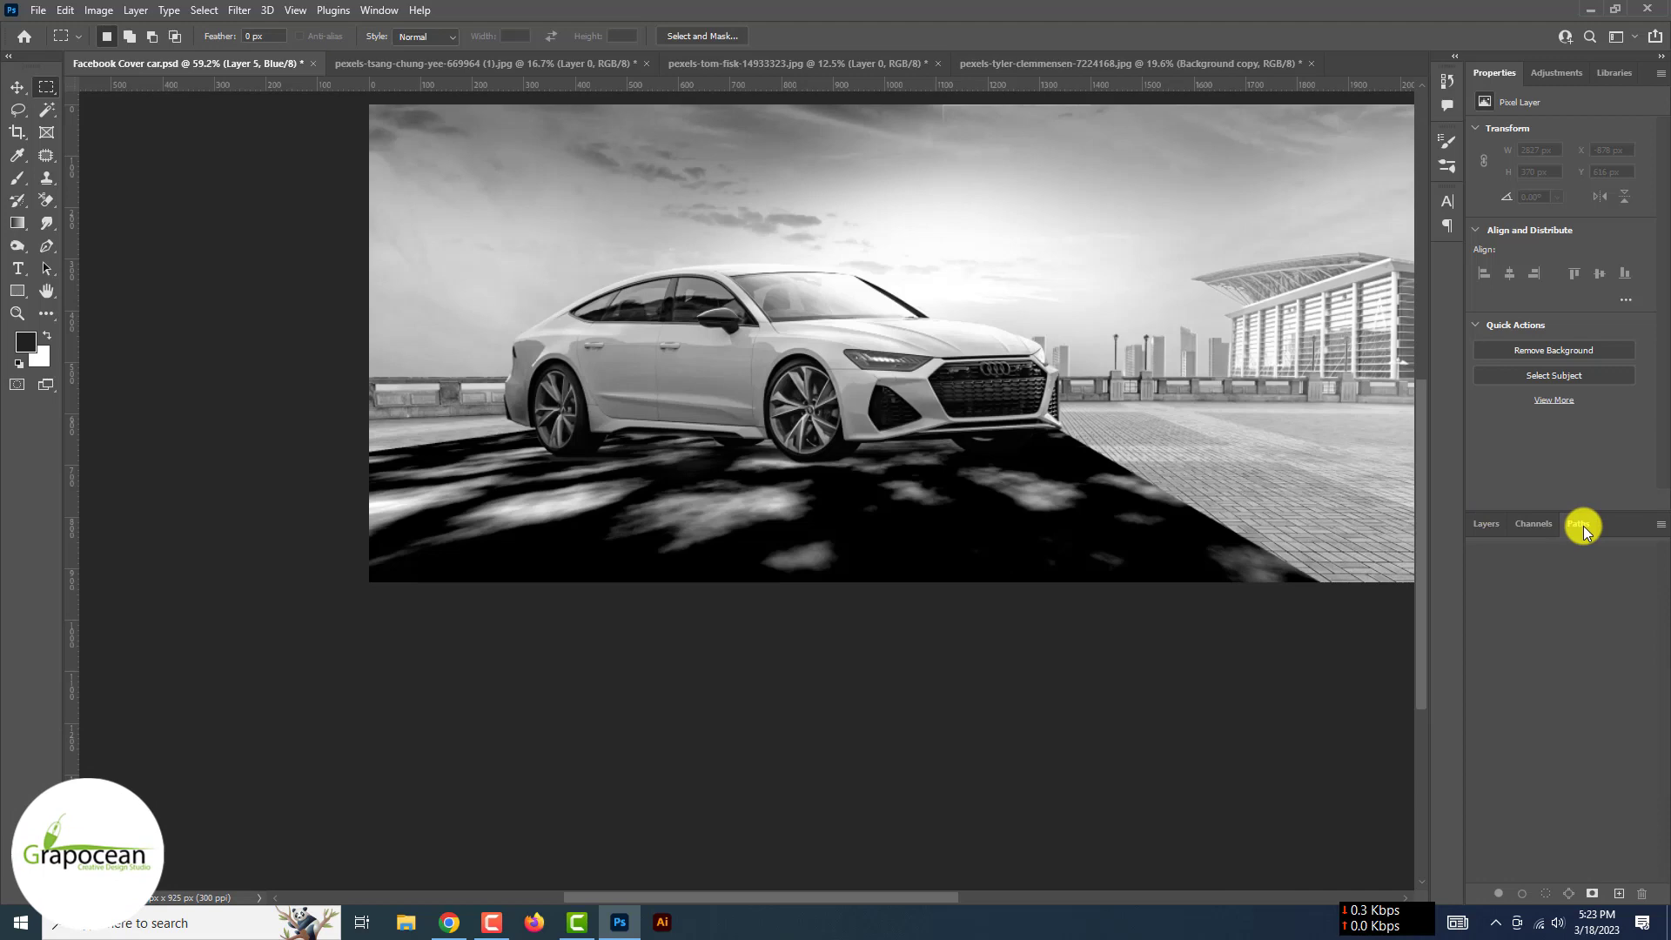
Select puddle areas with Color Range, mask Layer 5 to them, and show the reflection layer
{"action": "left_click", "coordinate": [205, 12]}
{"action": "left_click", "coordinate": [277, 180]}
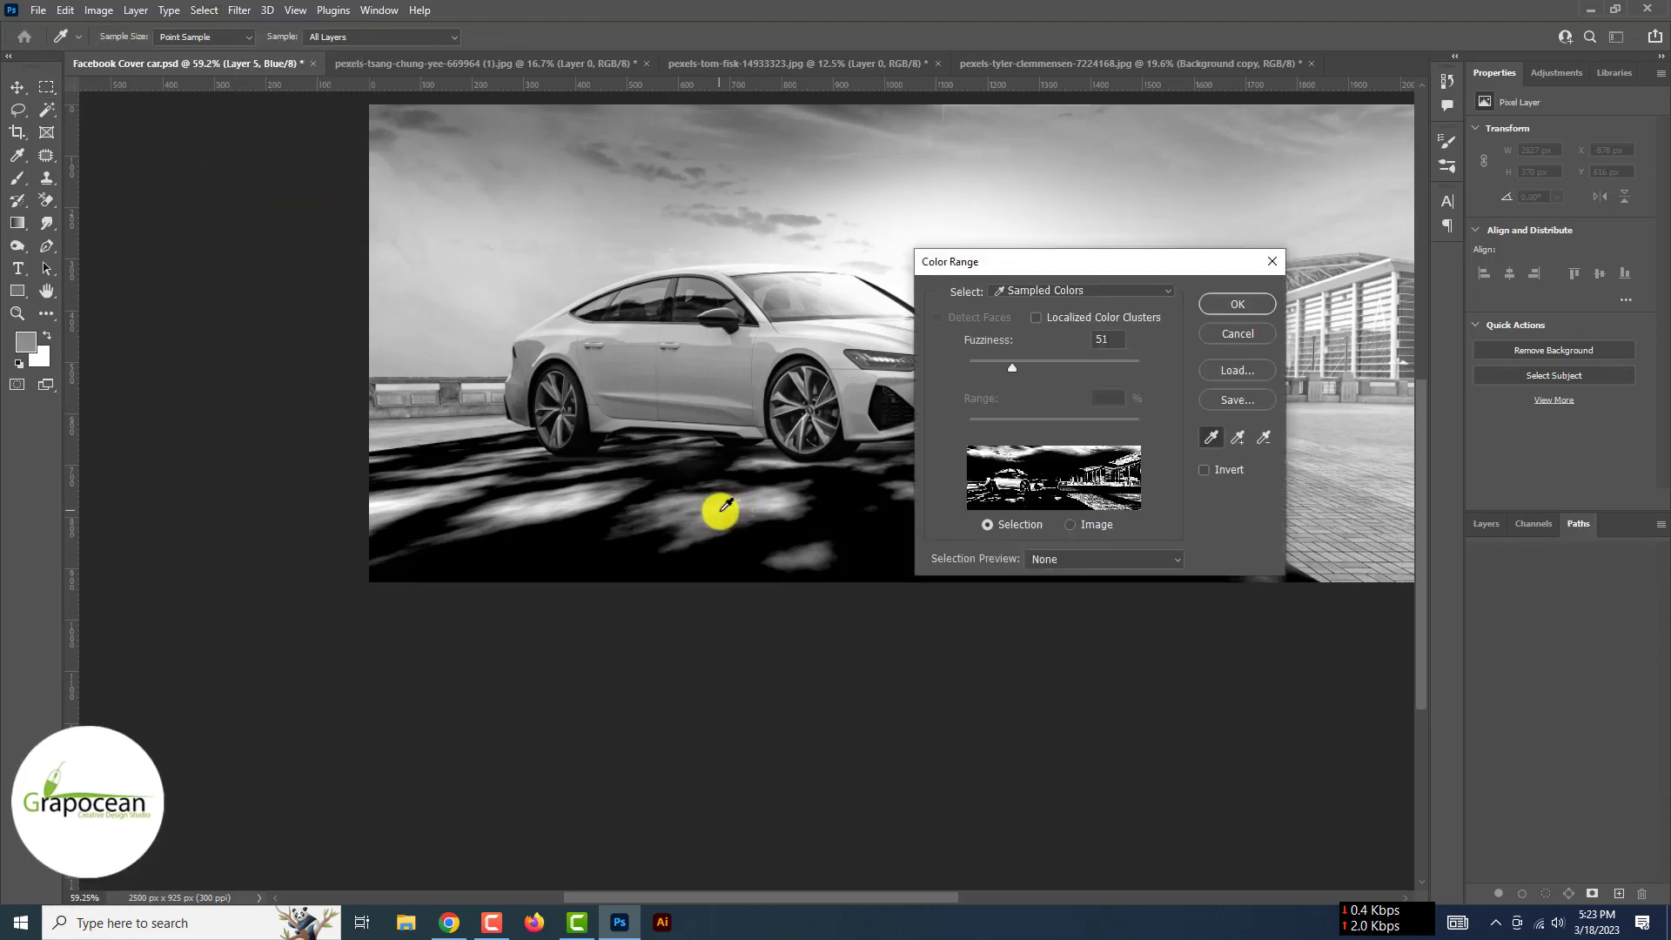
{"action": "left_click", "coordinate": [1236, 305]}
{"action": "left_click", "coordinate": [1498, 523]}
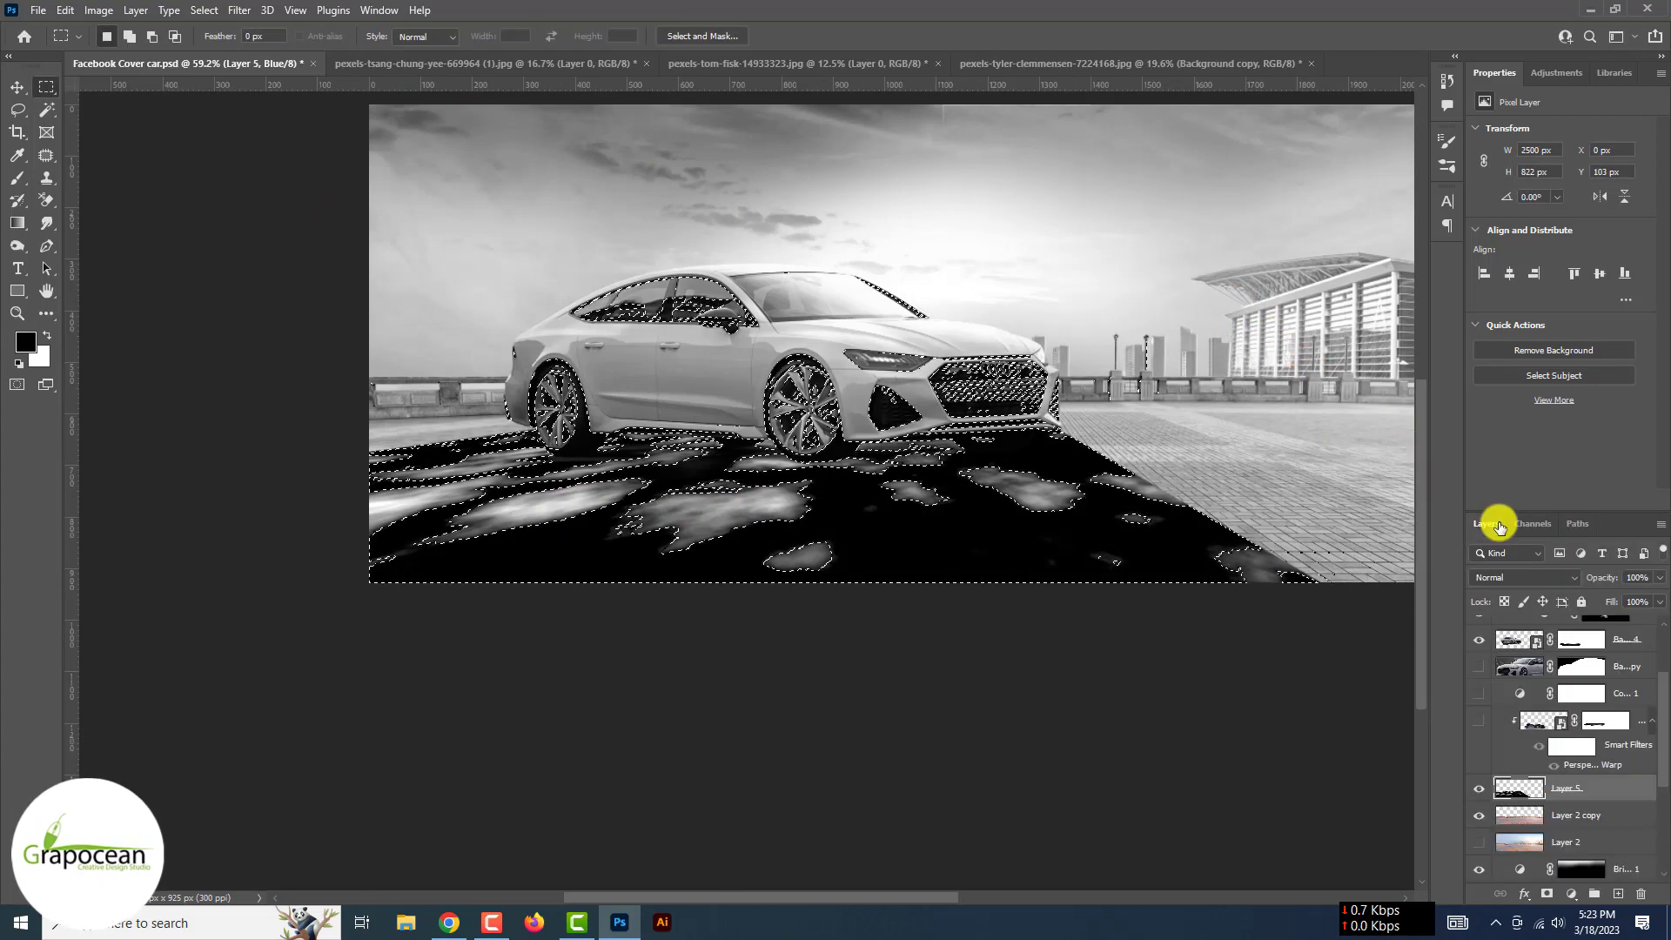
{"action": "left_click", "coordinate": [1545, 894]}
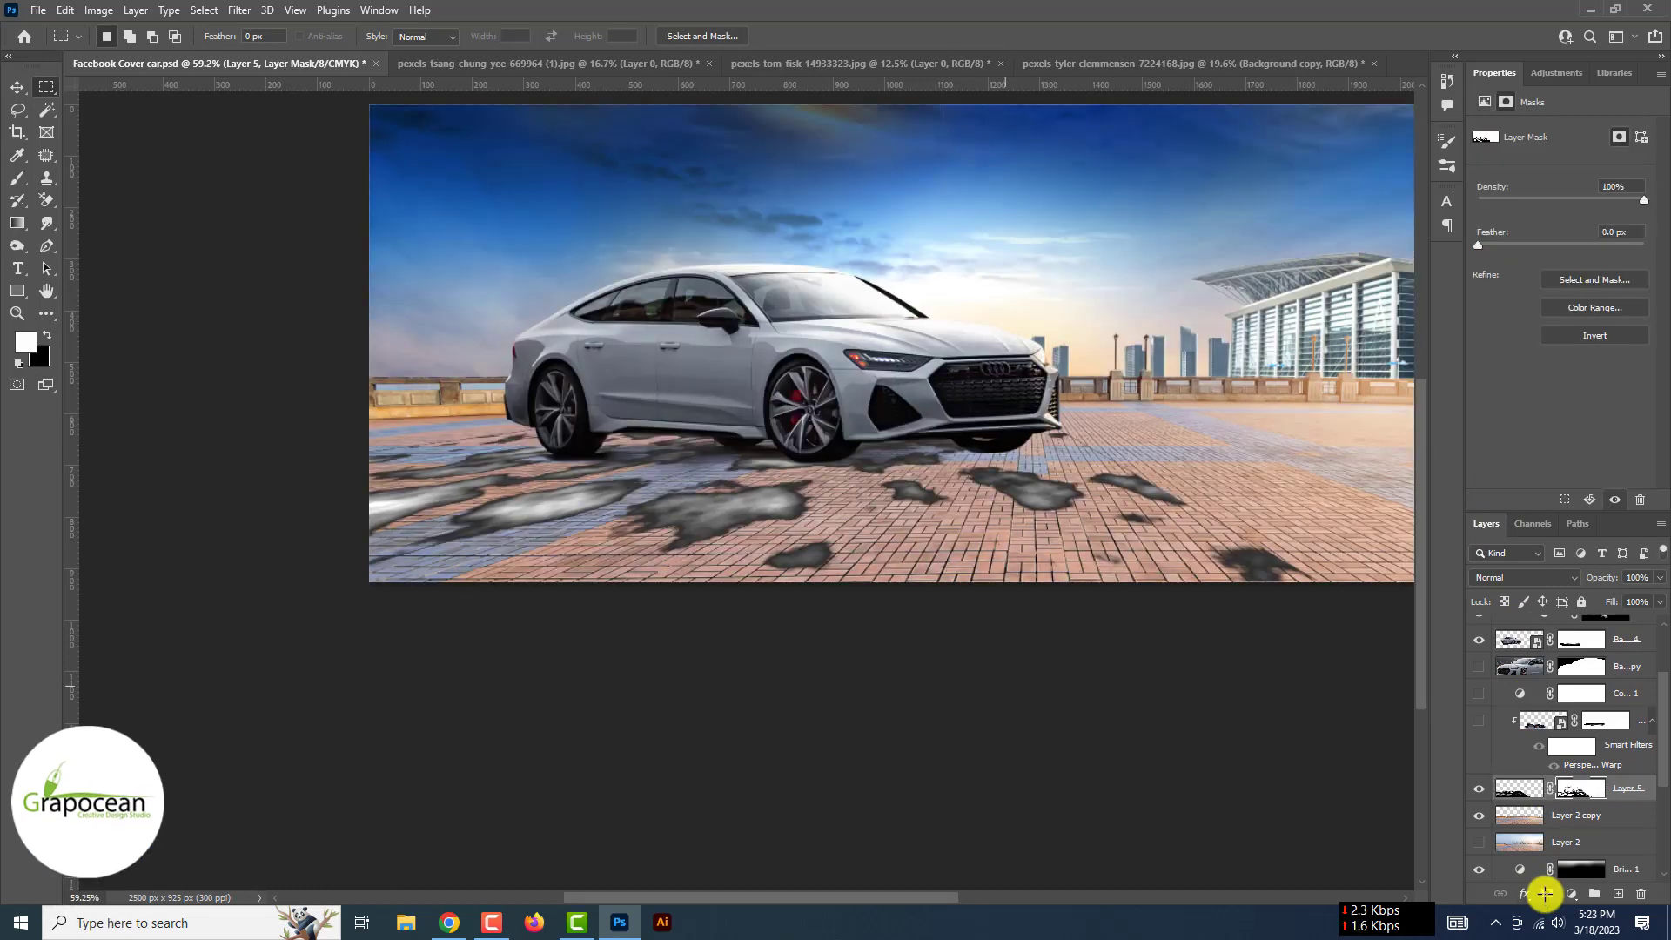
{"action": "left_click", "coordinate": [1481, 722]}
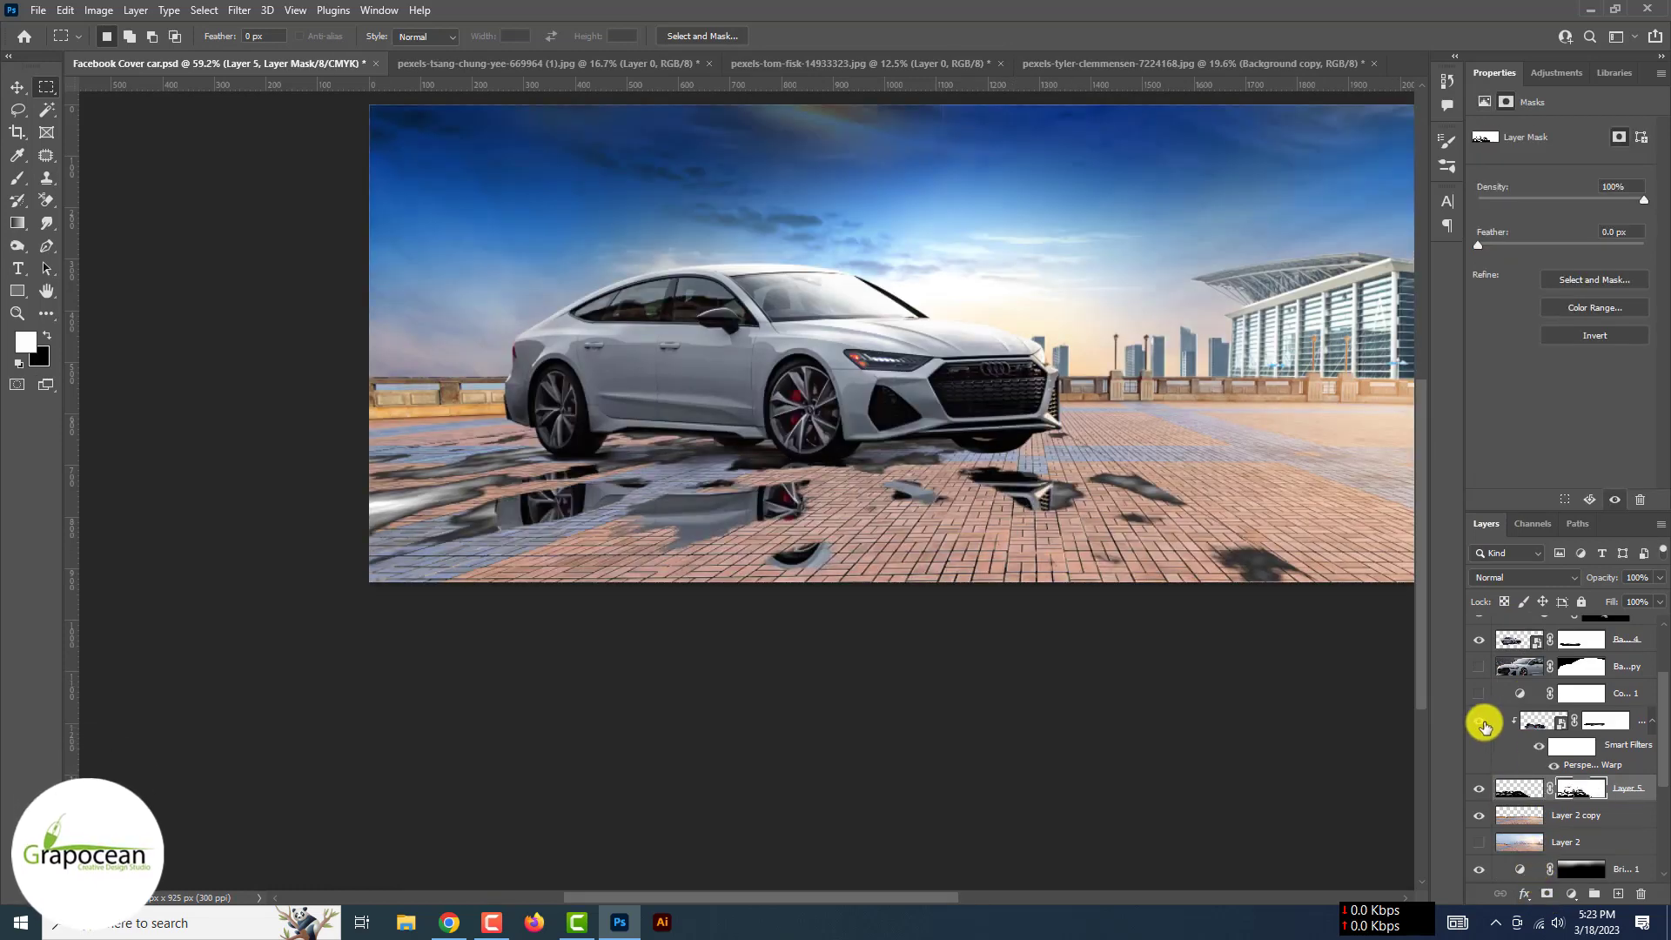
Fade the reflection layer to 46% opacity and choose the Fog 4 brush
{"action": "left_click_drag", "start_coordinate": [1601, 577], "coordinate": [1615, 589]}
{"action": "left_click", "coordinate": [18, 177]}
{"action": "left_click", "coordinate": [78, 179]}
{"action": "right_click", "coordinate": [126, 104]}
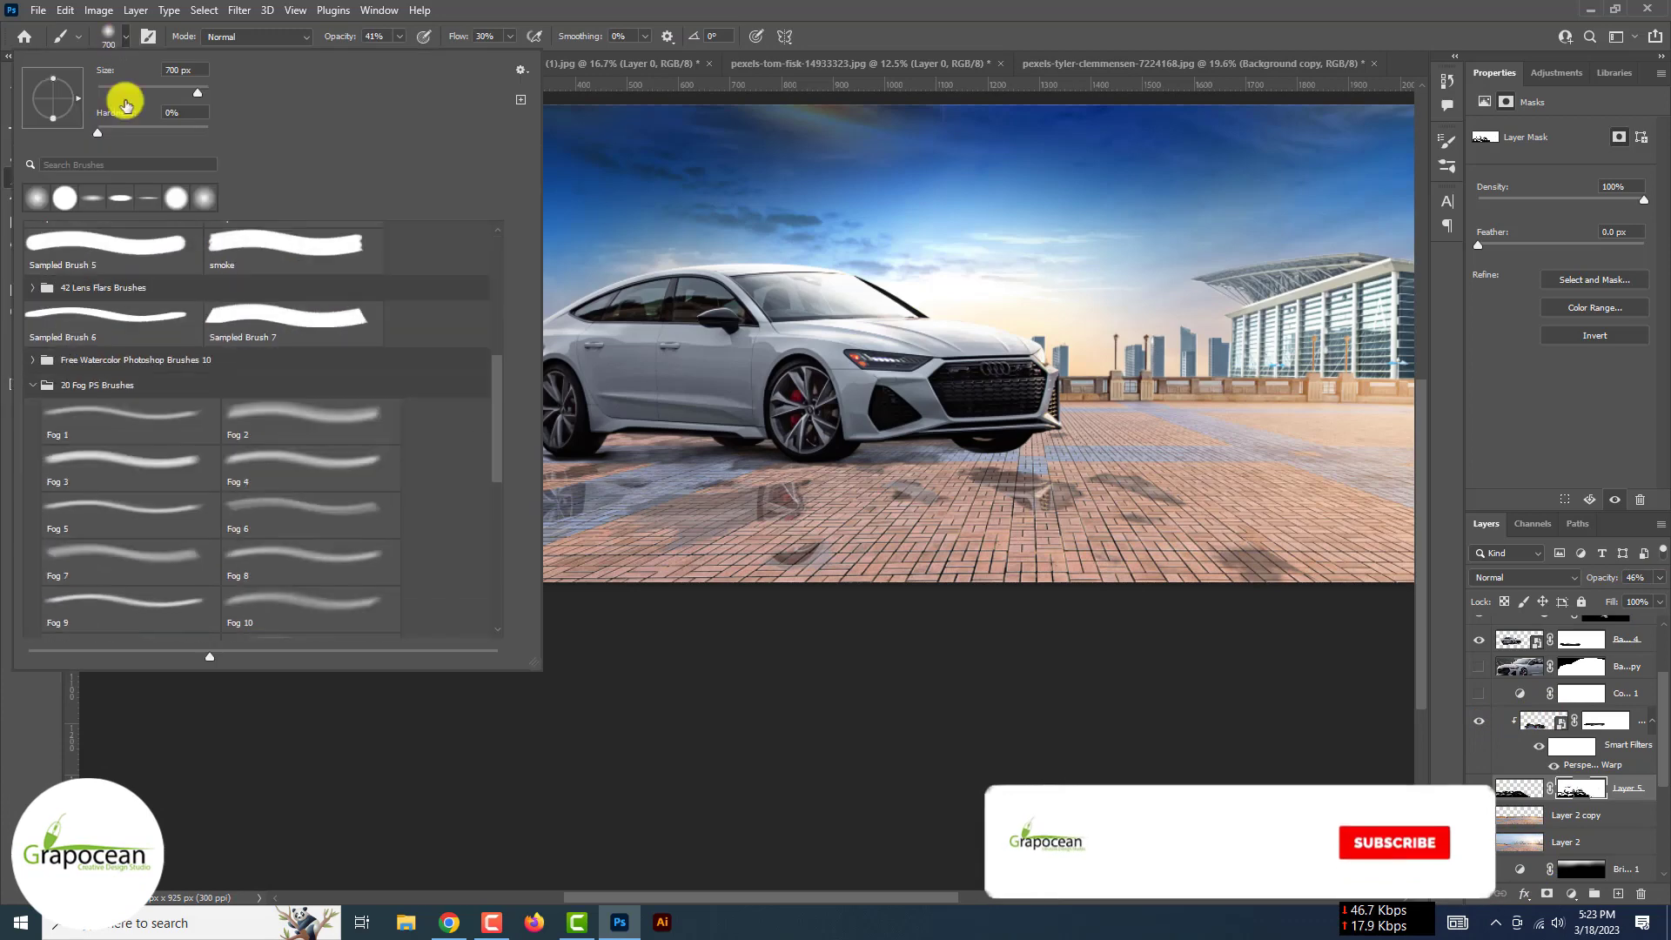
{"action": "double_click", "coordinate": [303, 462]}
{"action": "right_click", "coordinate": [903, 350]}
{"action": "key", "text": "Escape"}
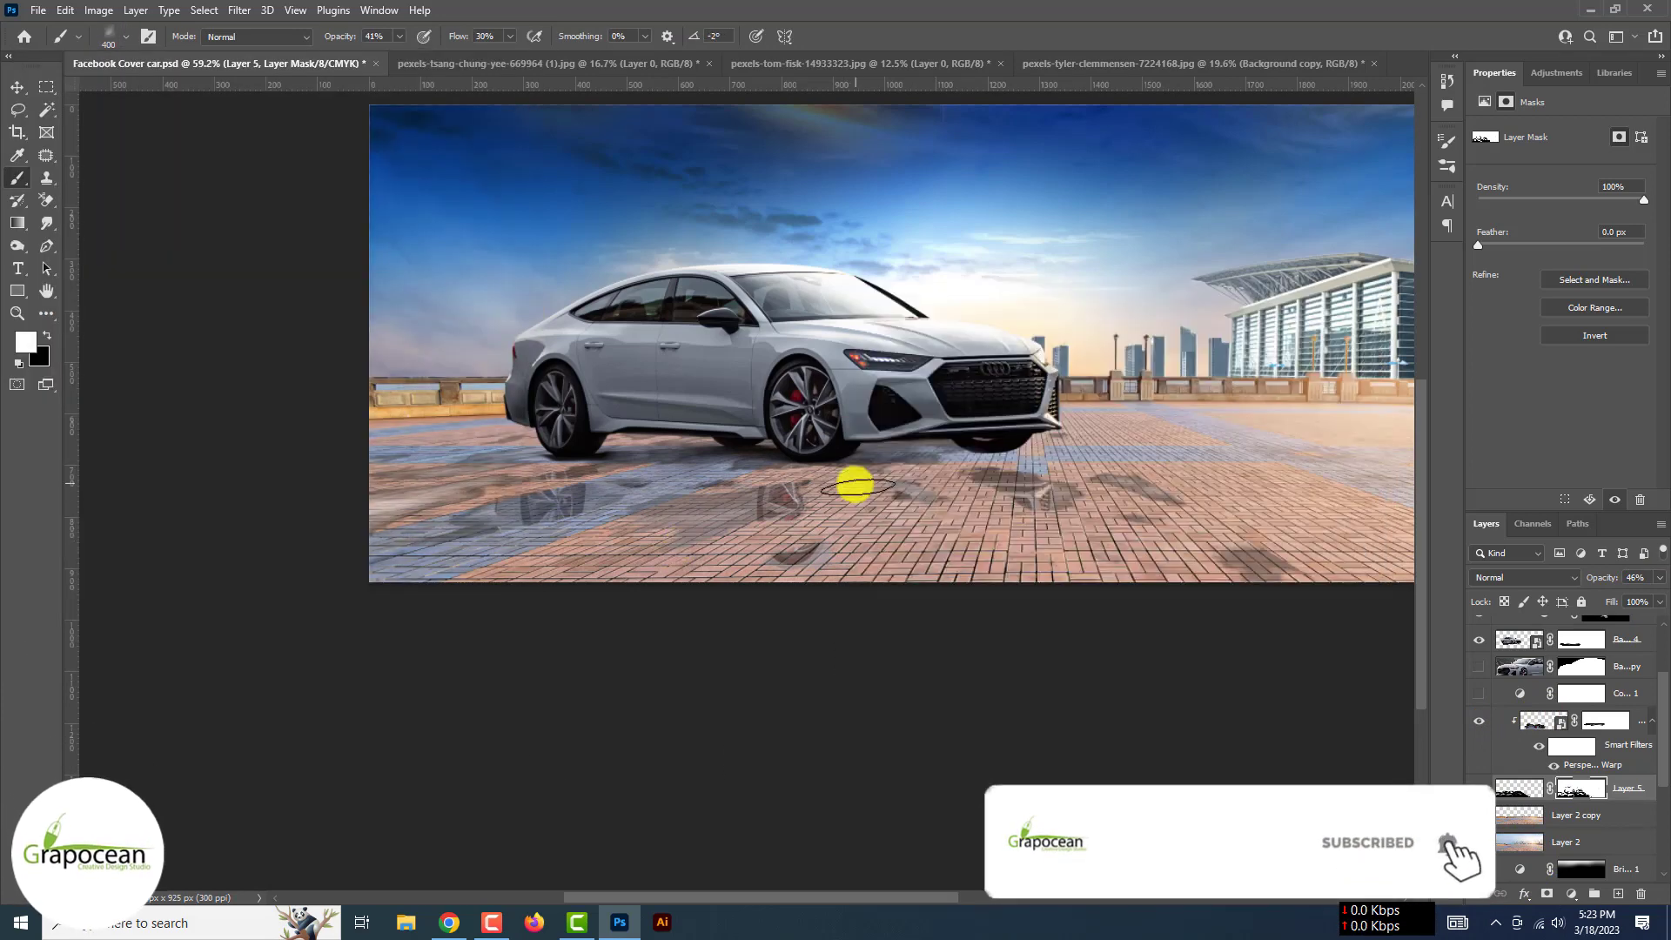
Set brush opacity and 55% flow, raise the floor reflection to 64%, and swap colours
{"action": "left_click_drag", "start_coordinate": [340, 35], "coordinate": [365, 35]}
{"action": "left_click_drag", "start_coordinate": [458, 35], "coordinate": [463, 37]}
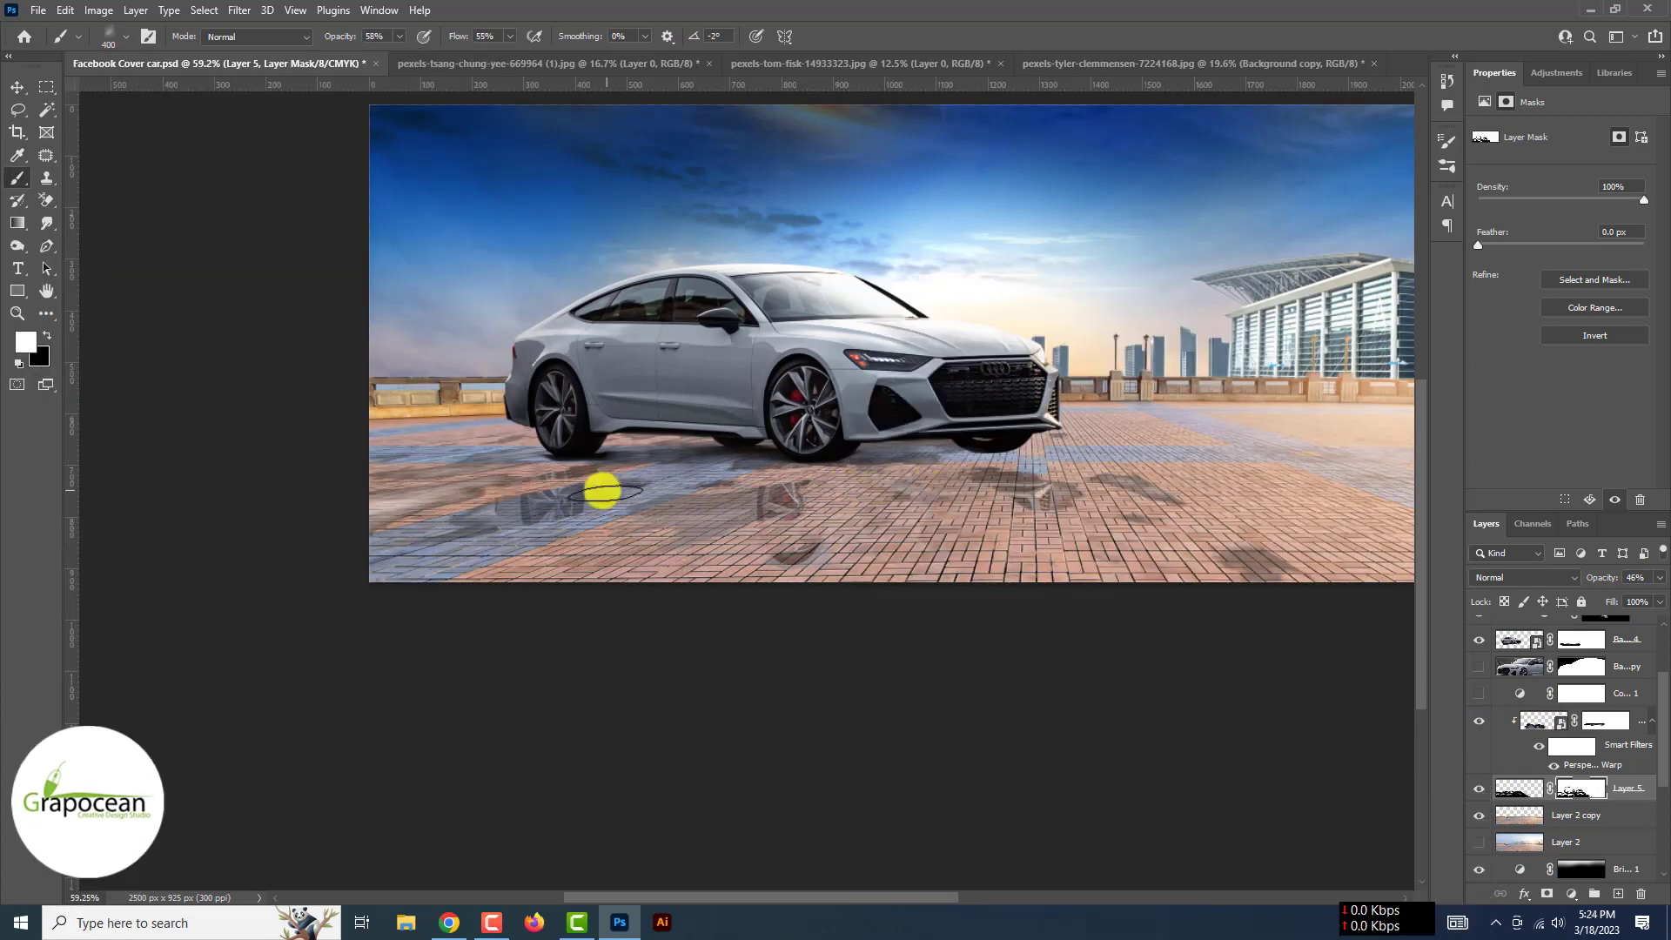
{"action": "key", "text": "8"}
{"action": "key", "text": "7"}
{"action": "left_click_drag", "start_coordinate": [1659, 577], "coordinate": [1664, 582]}
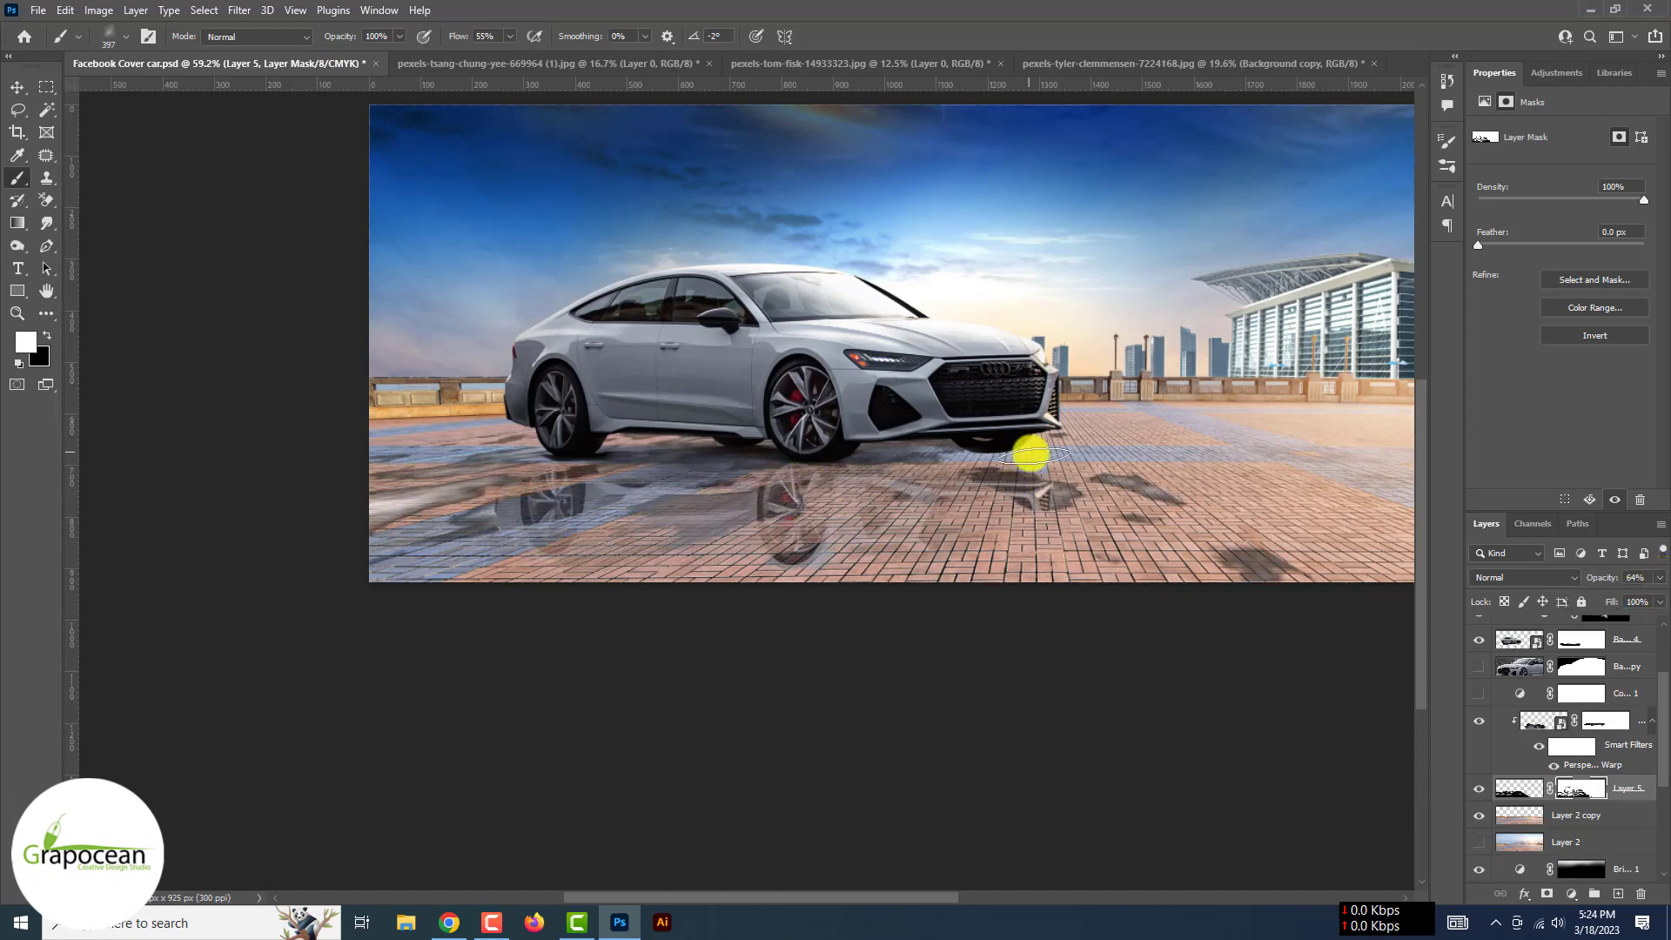
{"action": "key", "text": "x"}
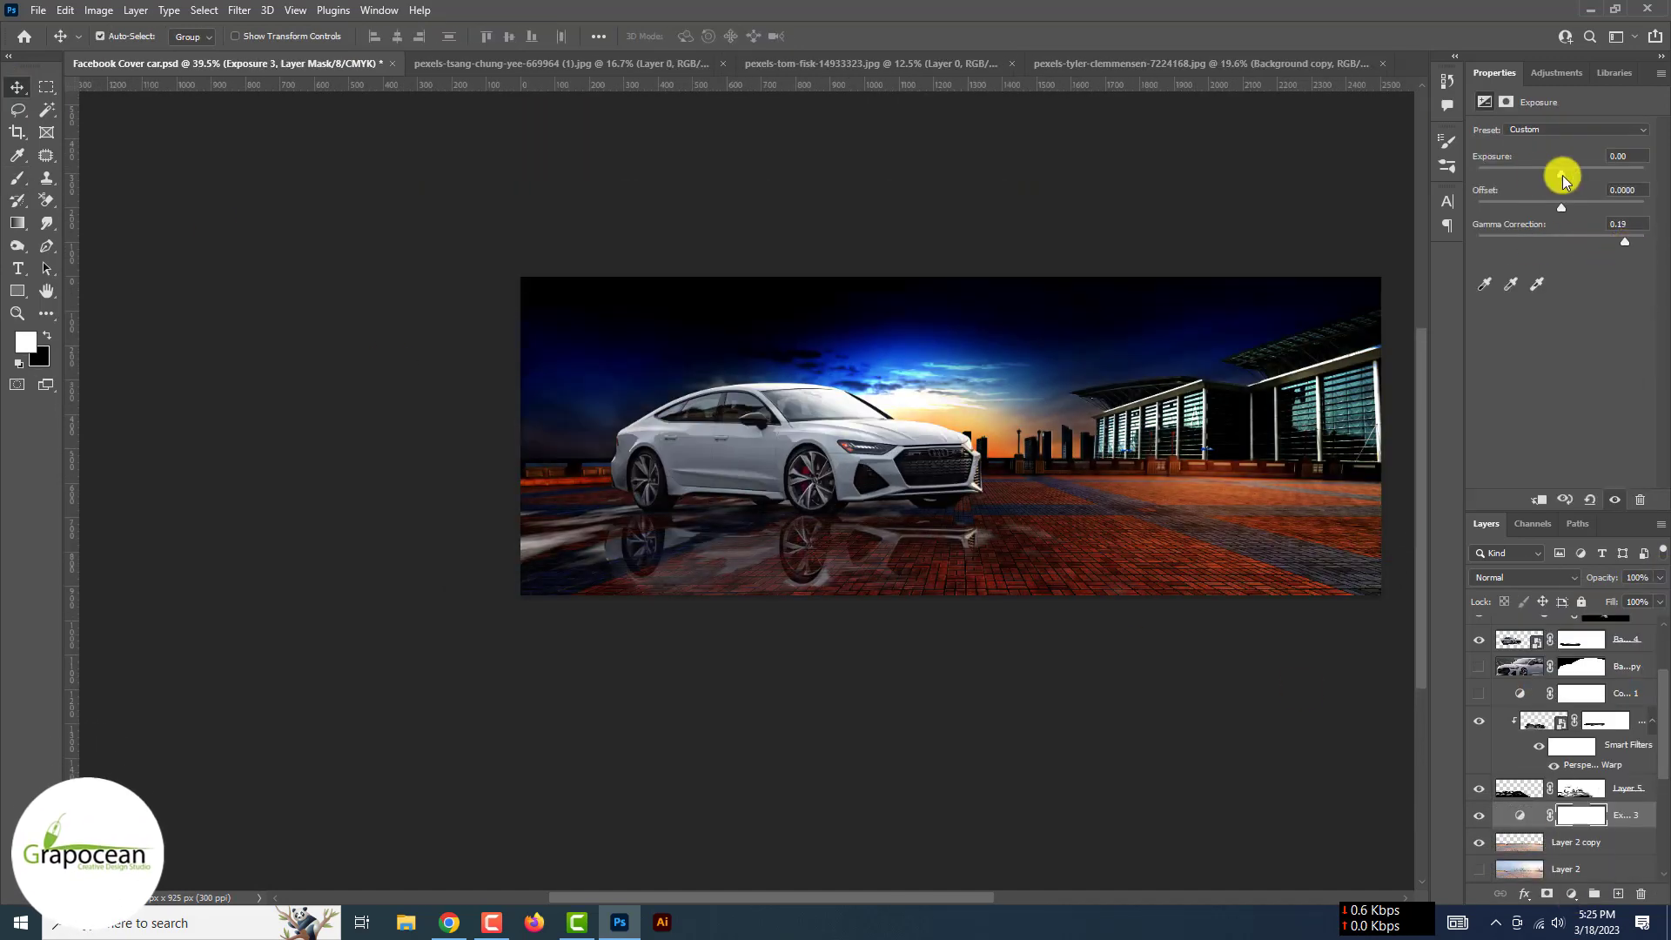
Set Exposure to -0.52, invert its mask, and brush the darkening onto the floor around the car
{"action": "left_click_drag", "start_coordinate": [1563, 175], "coordinate": [1582, 207]}
{"action": "key", "text": "ctrl+i"}
{"action": "left_click", "coordinate": [18, 178]}
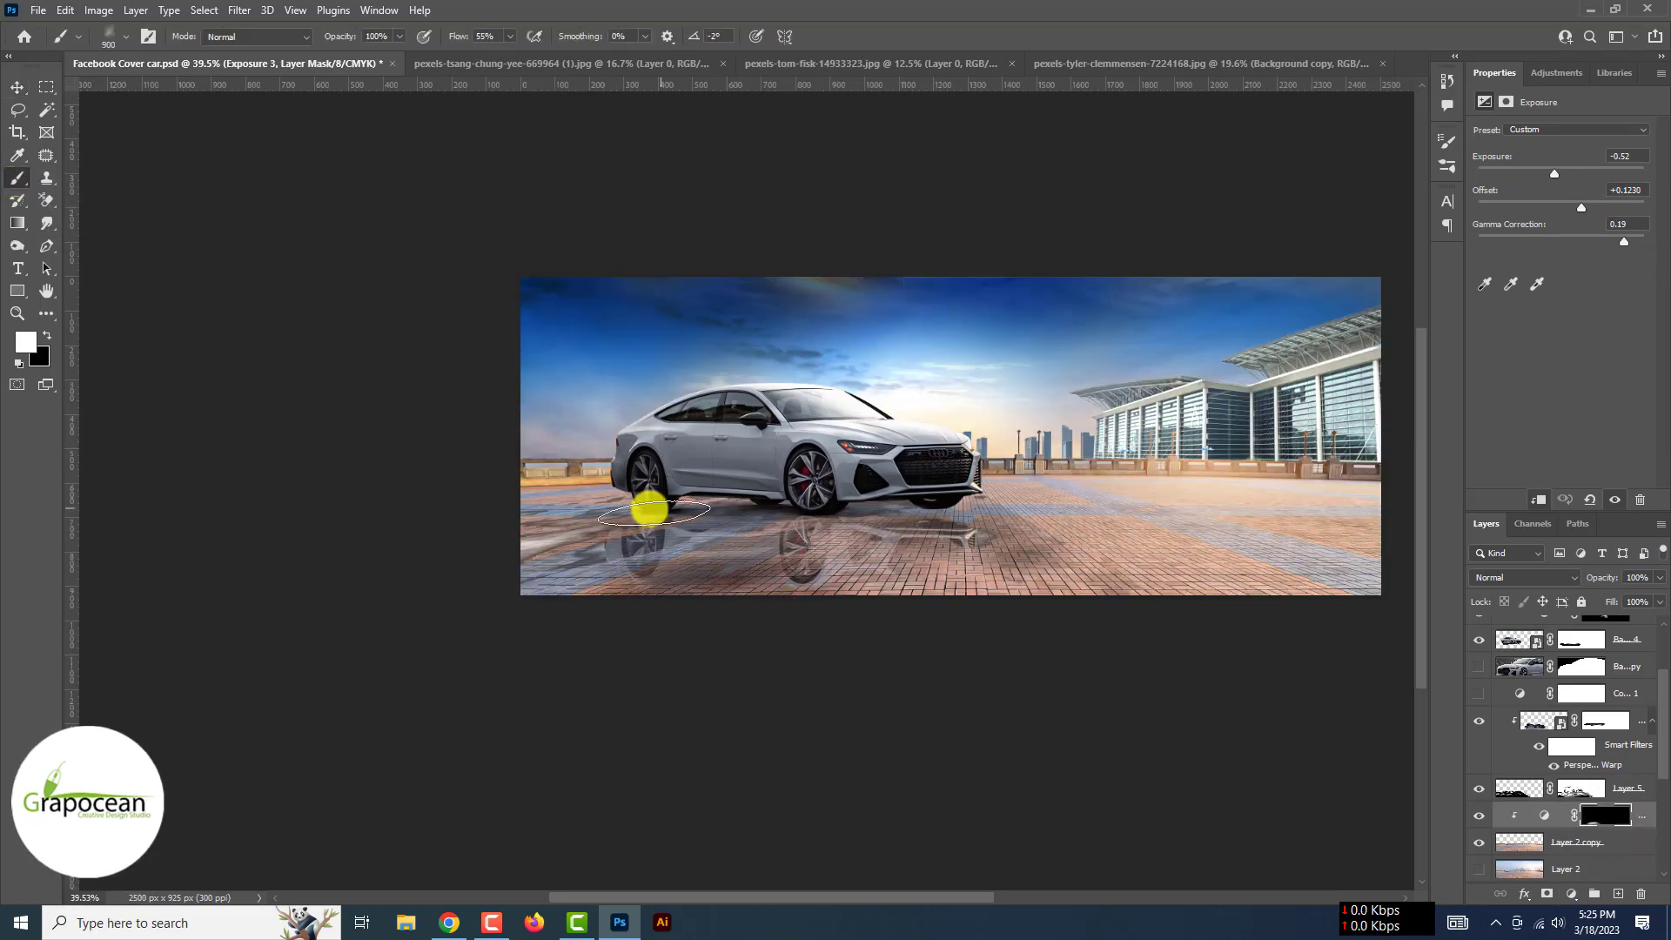
{"action": "left_click_drag", "start_coordinate": [649, 511], "coordinate": [305, 488]}
{"action": "scroll", "coordinate": [615, 540], "scroll_direction": "up", "scroll_amount": 3}
{"action": "mouse_move", "coordinate": [615, 540]}
{"action": "left_mouse_down"}
{"action": "mouse_move", "coordinate": [182, 601]}
{"action": "mouse_move", "coordinate": [918, 471]}
{"action": "left_mouse_up"}
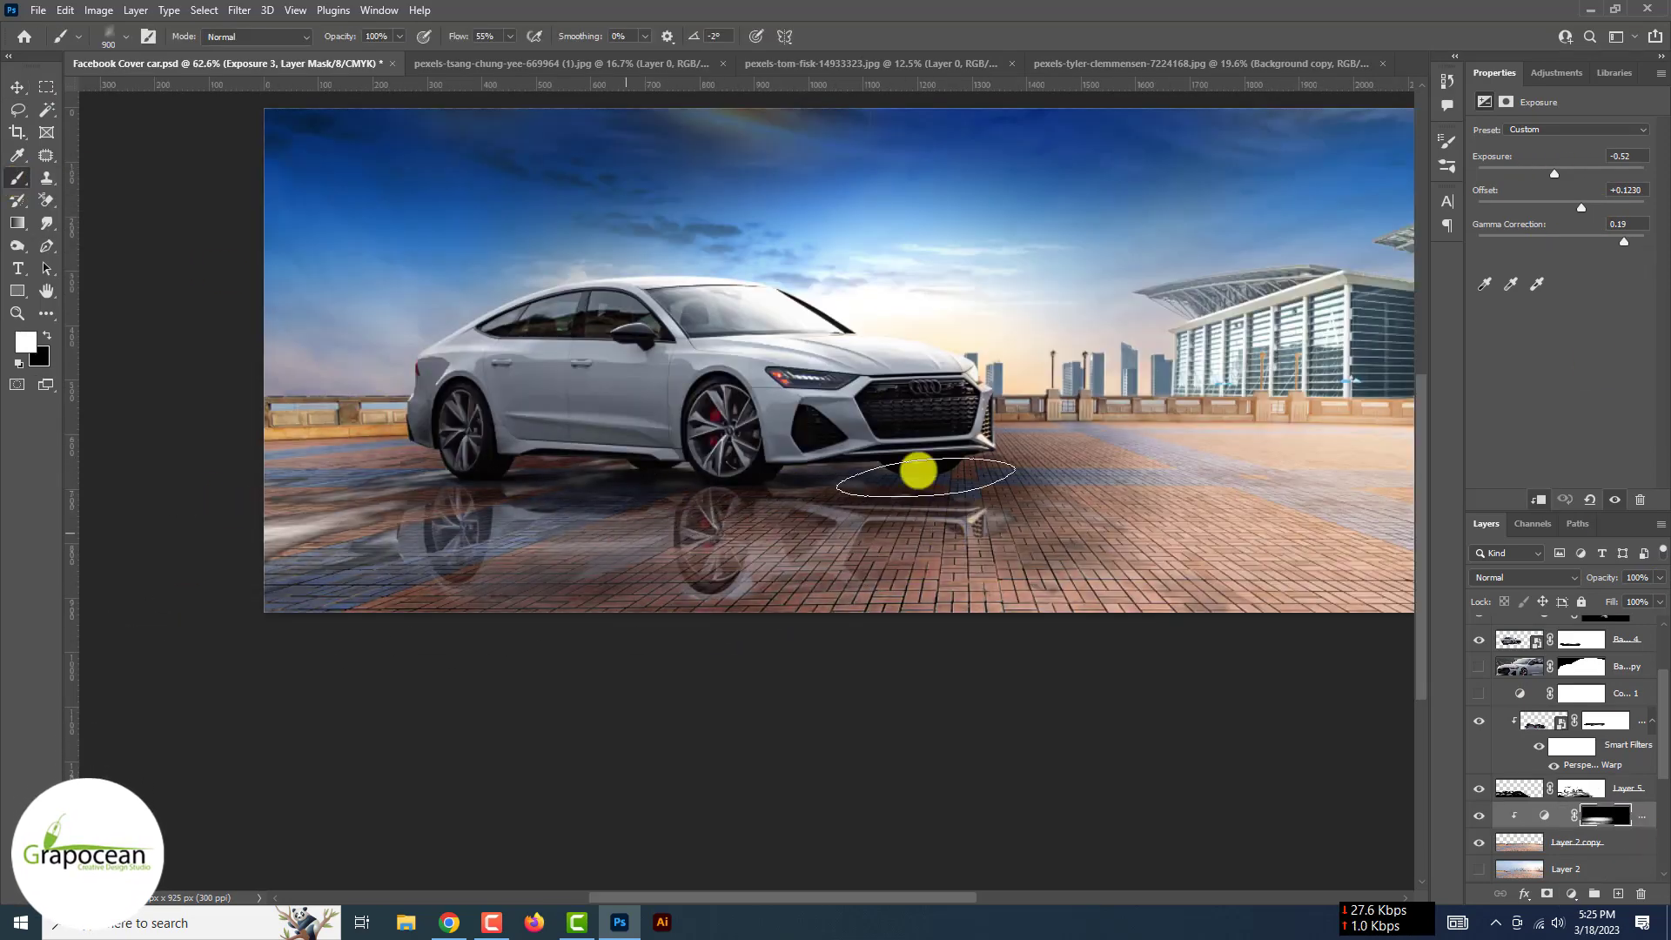
{"action": "scroll", "coordinate": [825, 571], "scroll_direction": "down", "scroll_amount": 3}
{"action": "scroll", "coordinate": [850, 589], "scroll_direction": "up", "scroll_amount": 3}
{"action": "left_click_drag", "start_coordinate": [850, 589], "coordinate": [1347, 584]}
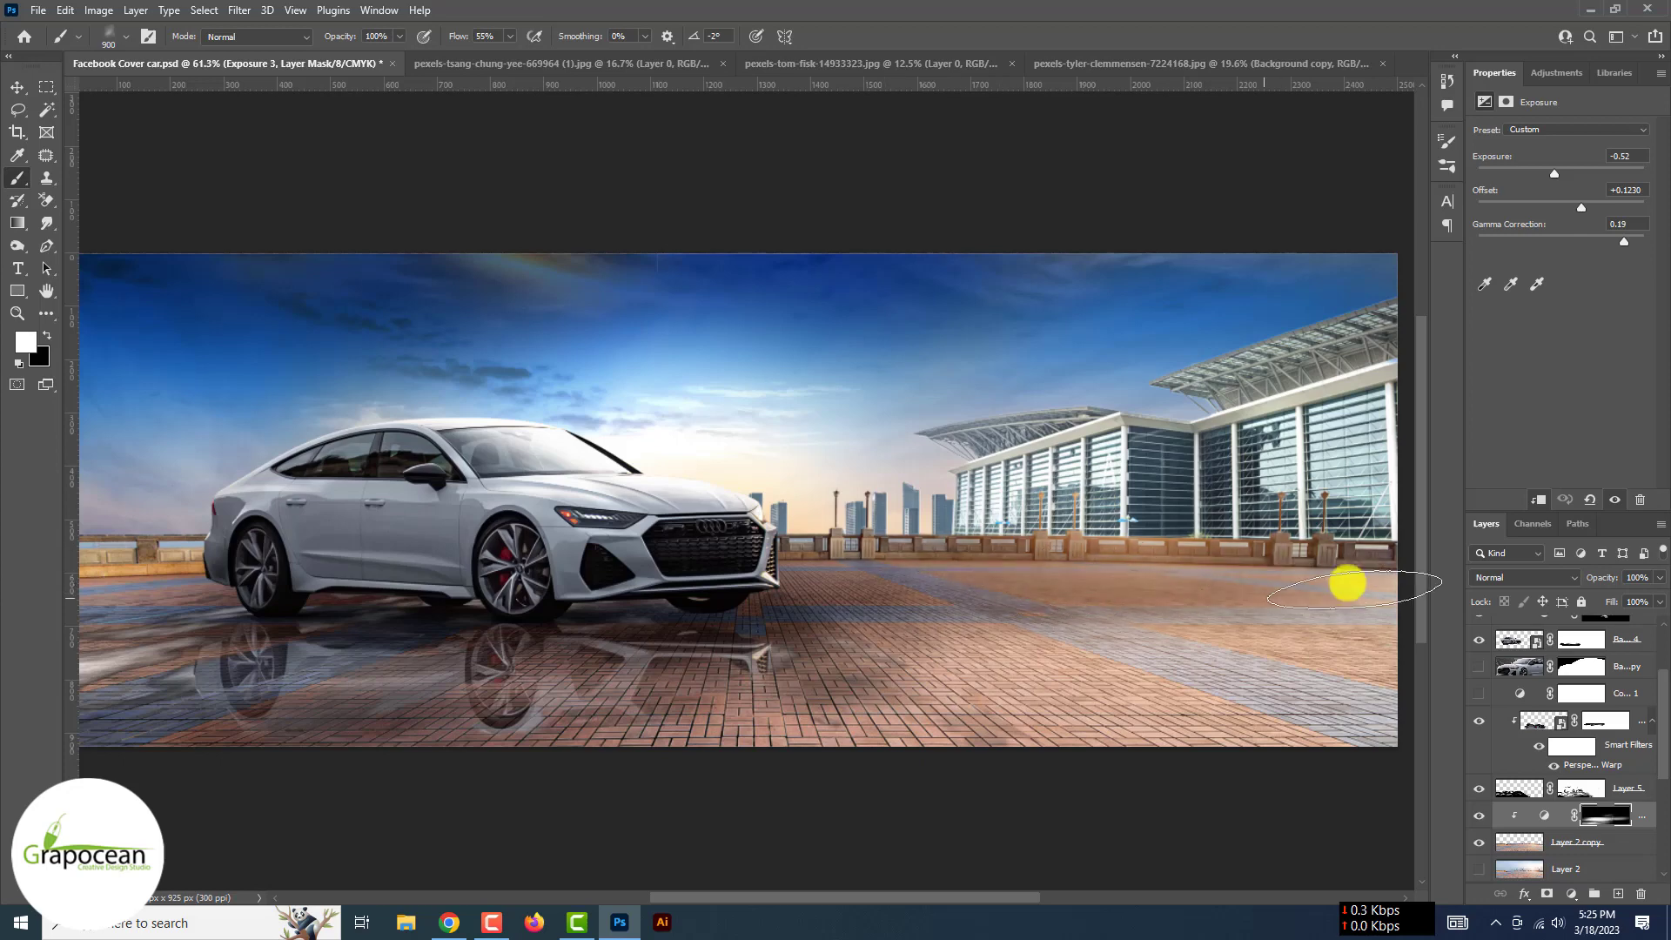
{"action": "scroll", "coordinate": [1348, 584], "scroll_direction": "down", "scroll_amount": 2}
{"action": "mouse_move", "coordinate": [1555, 174]}
{"action": "left_mouse_down"}
{"action": "mouse_move", "coordinate": [1570, 174]}
{"action": "mouse_move", "coordinate": [1511, 172]}
{"action": "mouse_move", "coordinate": [1530, 206]}
{"action": "mouse_move", "coordinate": [1562, 207]}
{"action": "mouse_move", "coordinate": [1557, 244]}
{"action": "left_mouse_up"}
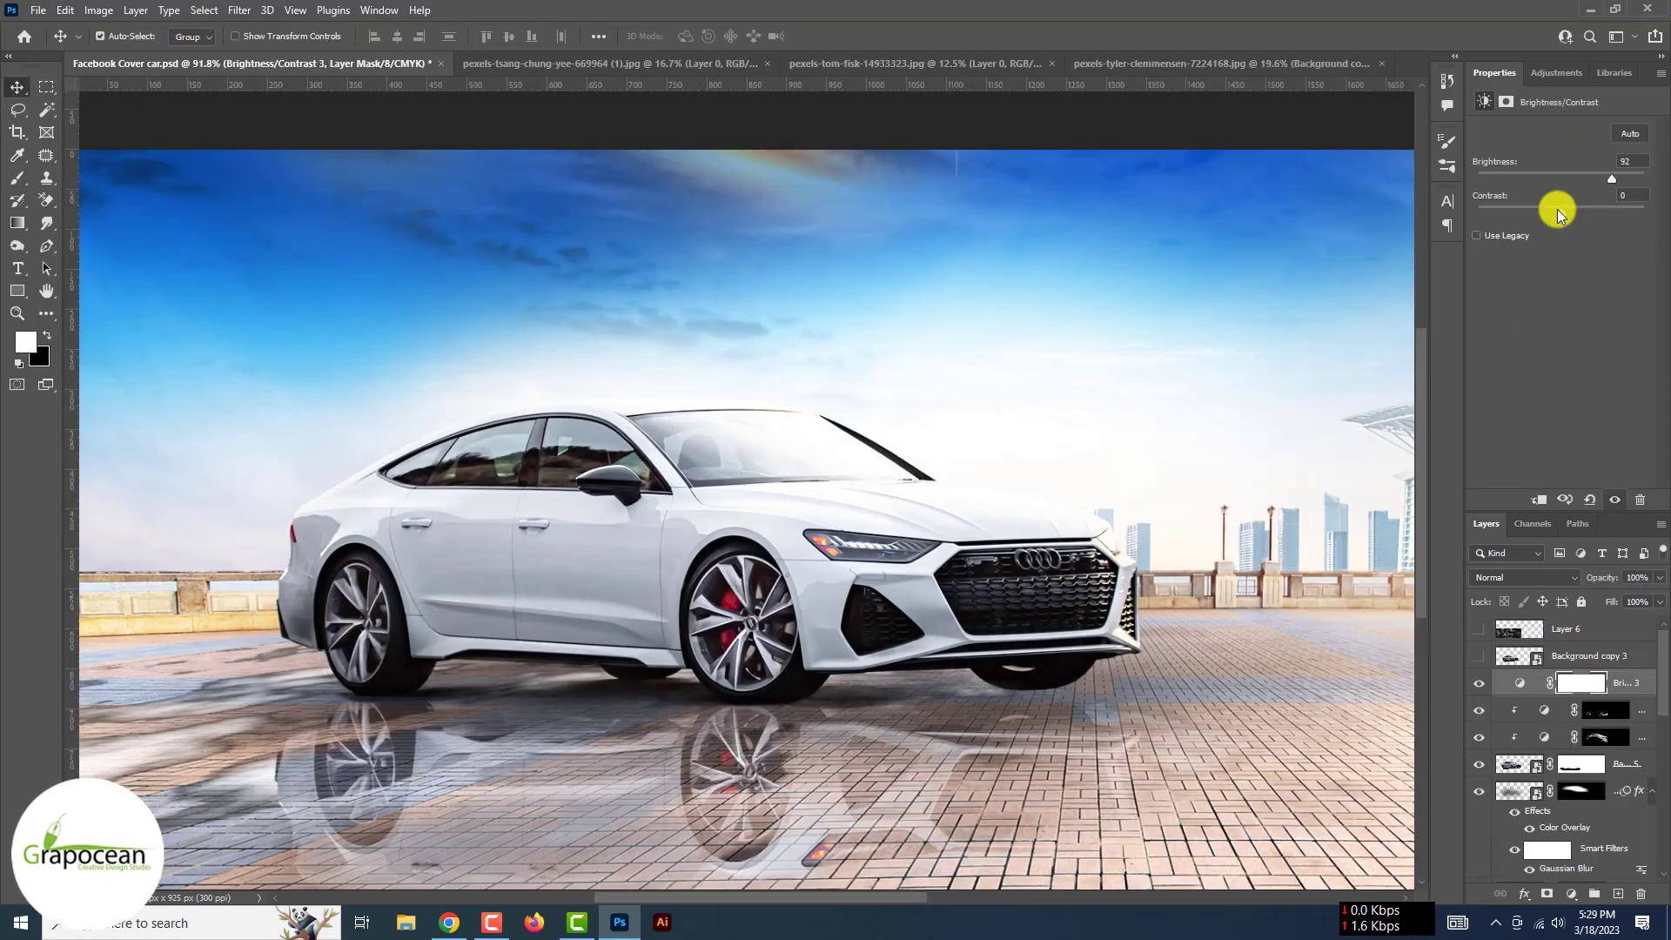
Set Brightness/Contrast to 92/76, invert its mask, and paint the boost onto the front wheel
{"action": "left_click_drag", "start_coordinate": [1558, 209], "coordinate": [1624, 213]}
{"action": "key", "text": "ctrl+i"}
{"action": "key", "text": "b"}
{"action": "scroll", "coordinate": [705, 557], "scroll_direction": "up", "scroll_amount": 3}
{"action": "left_click", "coordinate": [112, 36]}
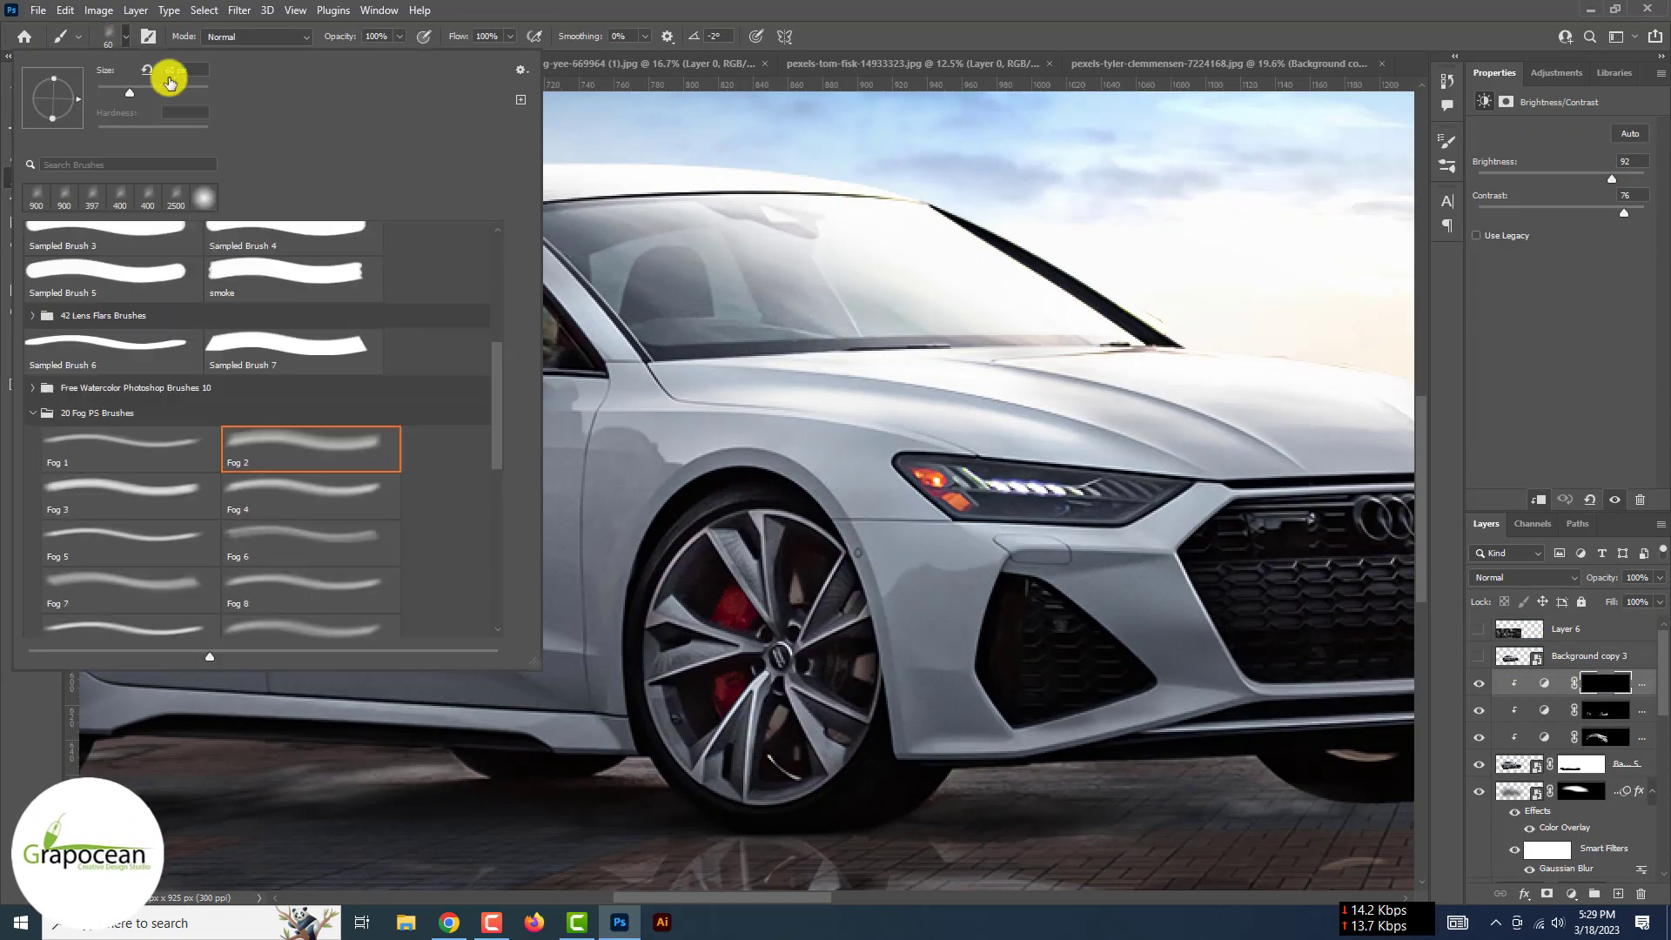
{"action": "left_click", "coordinate": [743, 562]}
{"action": "mouse_move", "coordinate": [773, 625]}
{"action": "left_mouse_down"}
{"action": "mouse_move", "coordinate": [828, 533]}
{"action": "mouse_move", "coordinate": [891, 597]}
{"action": "left_mouse_up"}
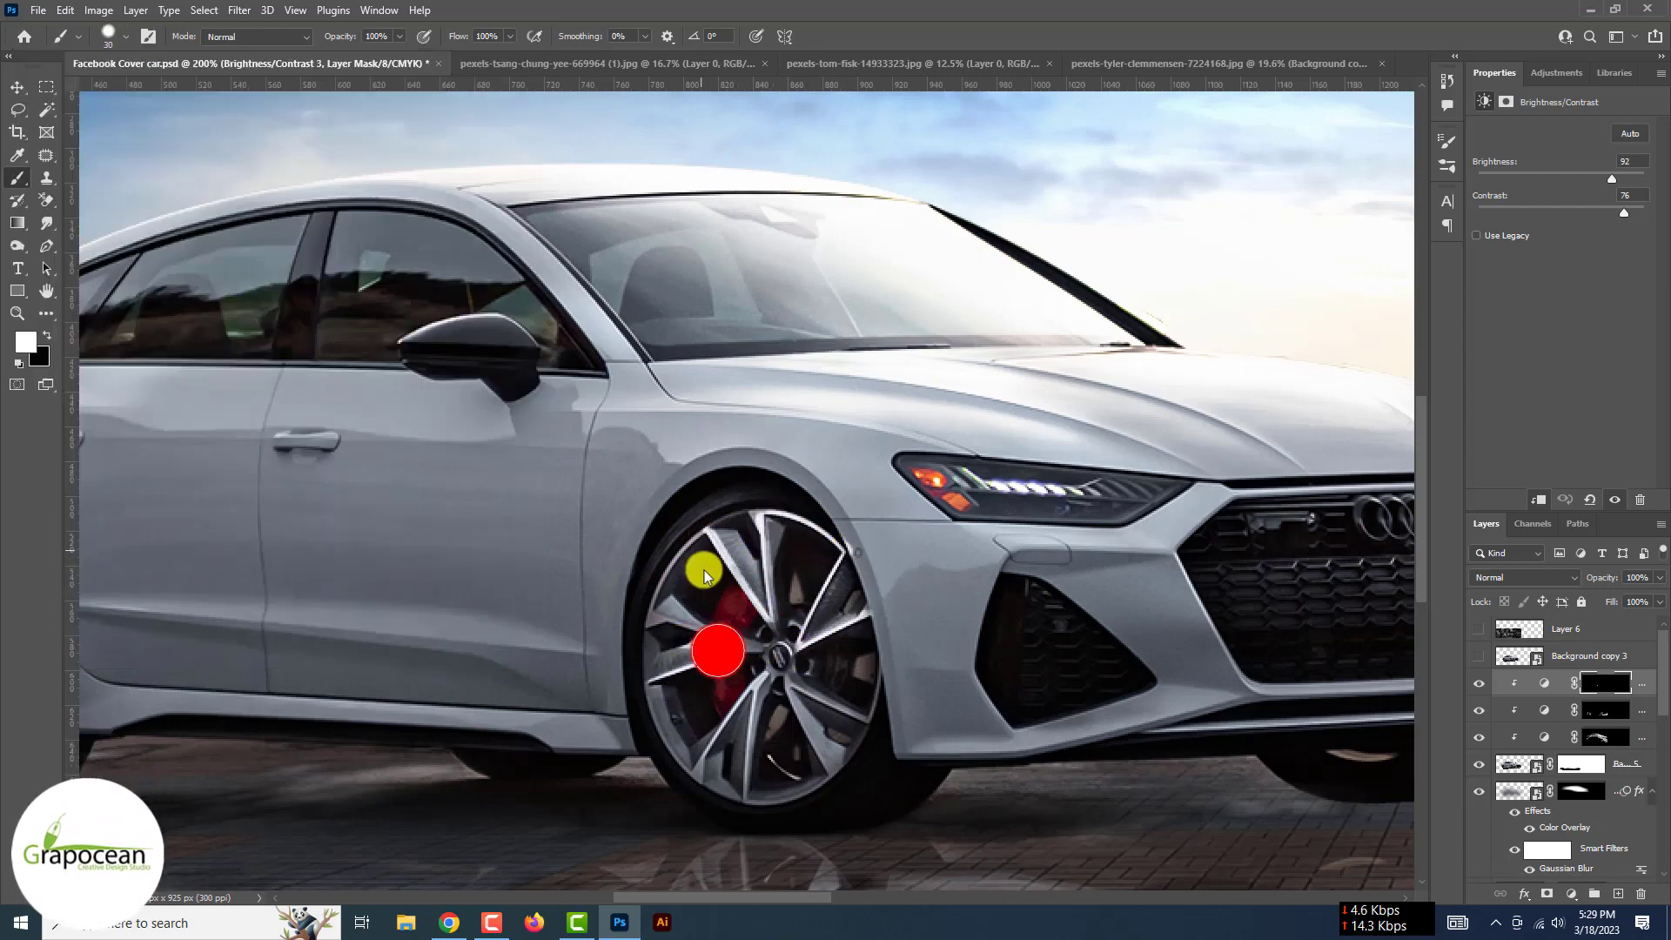
{"action": "scroll", "coordinate": [705, 574], "scroll_direction": "down", "scroll_amount": 5}
{"action": "scroll", "coordinate": [709, 635], "scroll_direction": "up", "scroll_amount": 5}
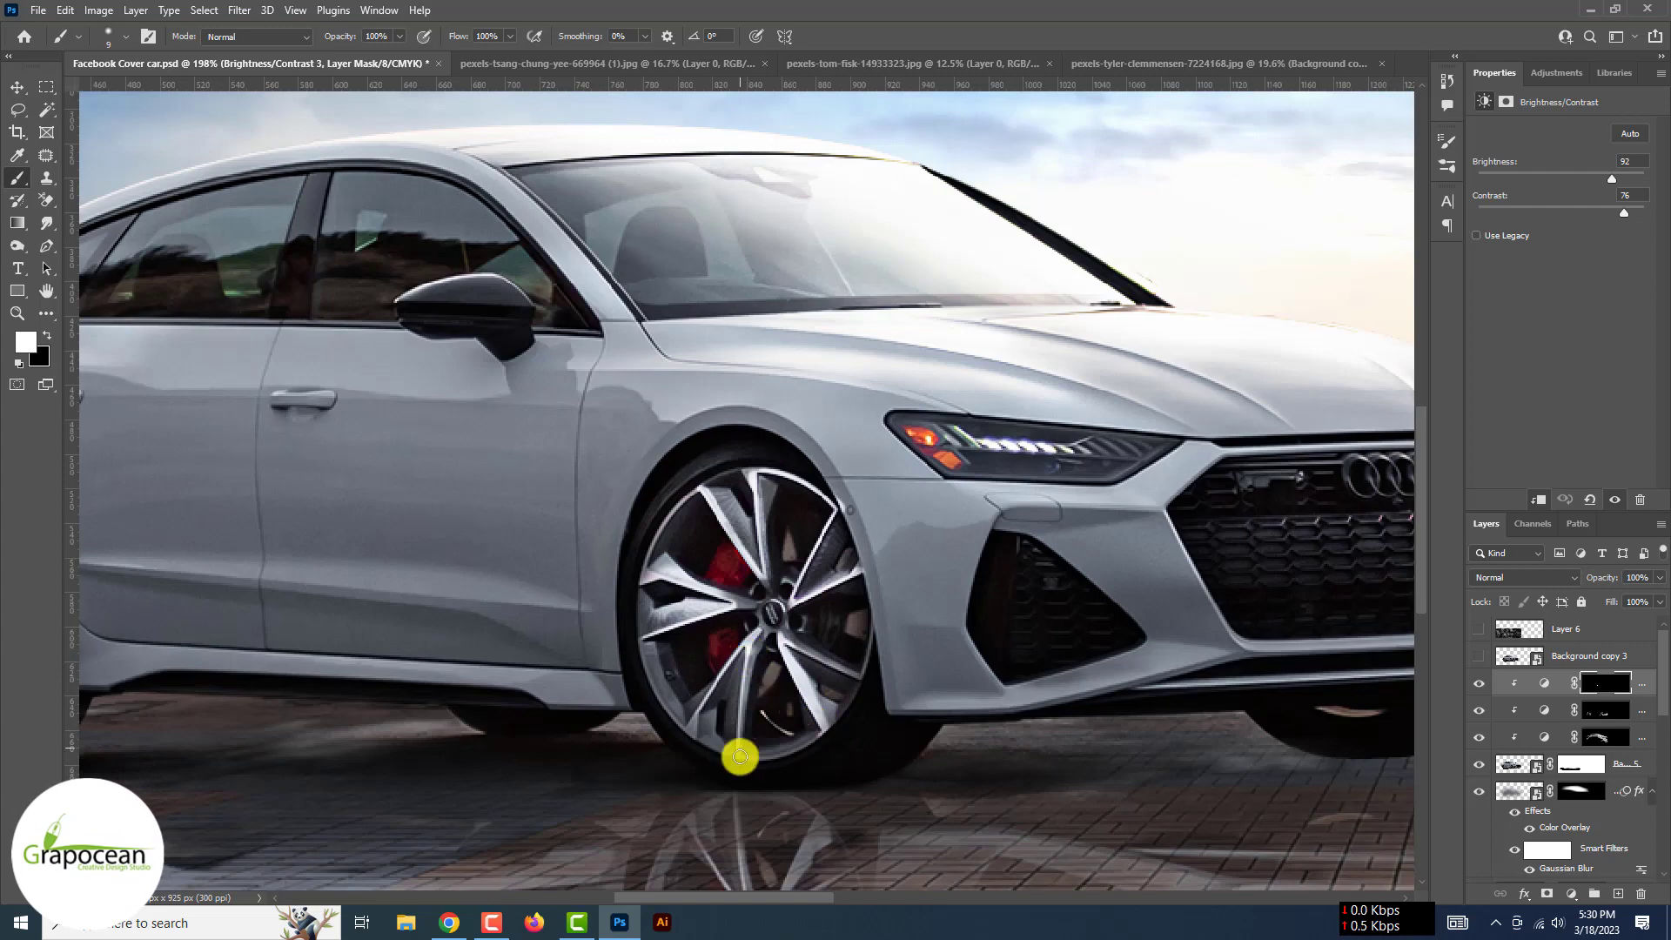
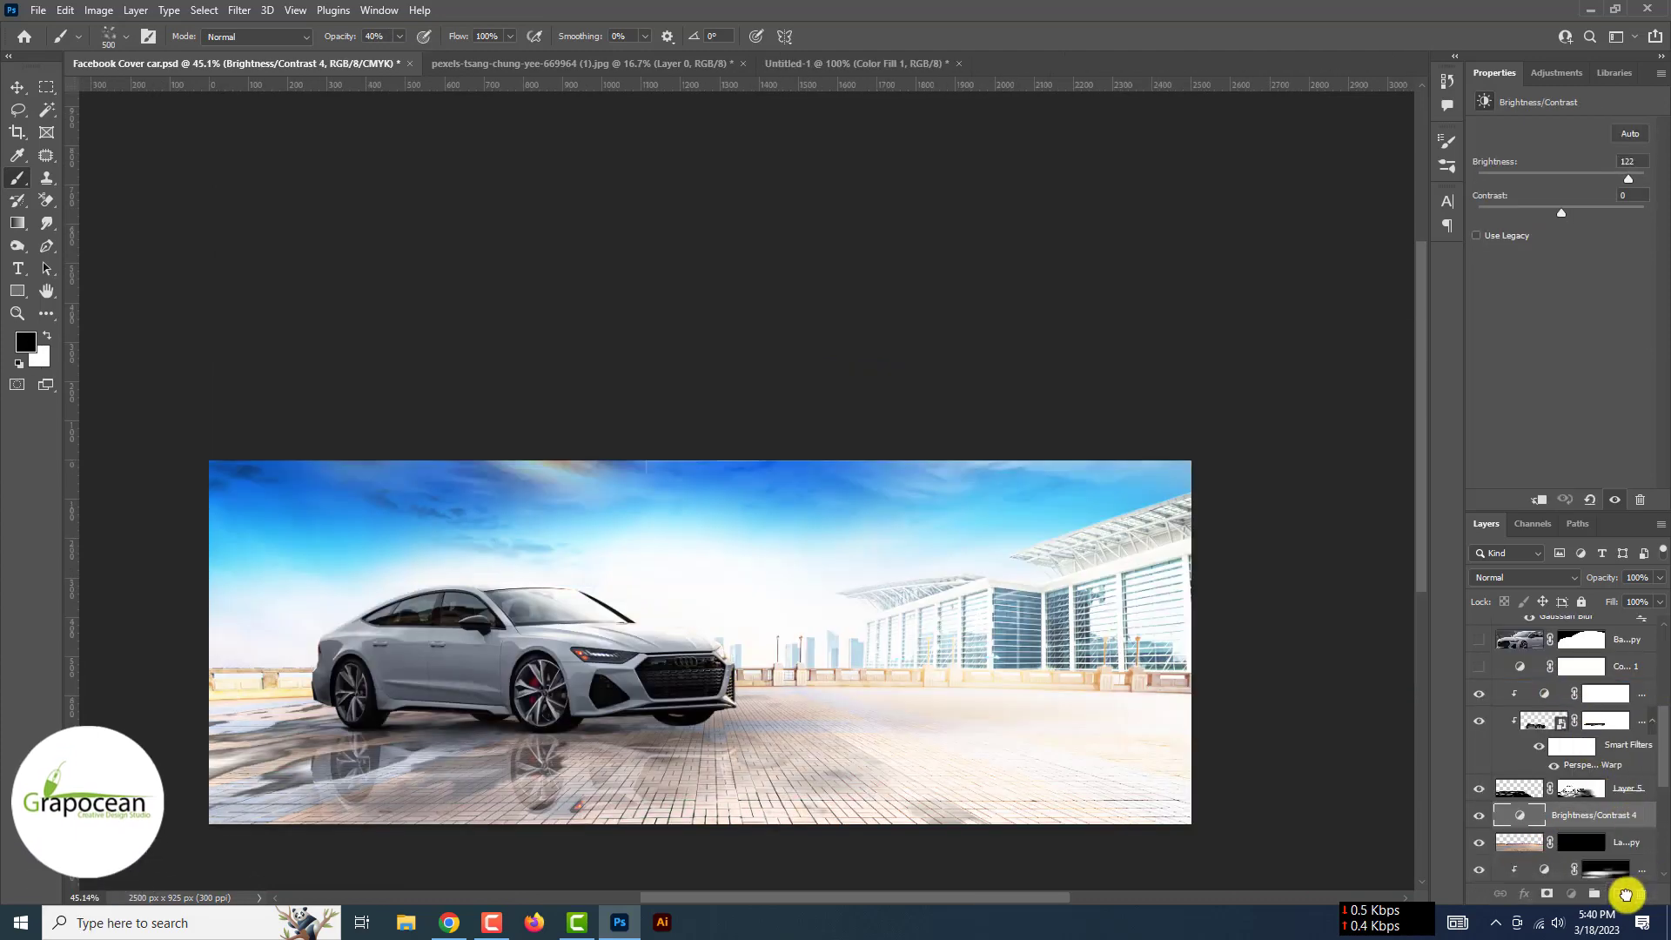
Delete Brightness/Contrast 4 and add a Curves layer with the curve raised to brighten
{"action": "left_click_drag", "start_coordinate": [1593, 815], "coordinate": [1641, 894]}
{"action": "left_click", "coordinate": [1571, 894]}
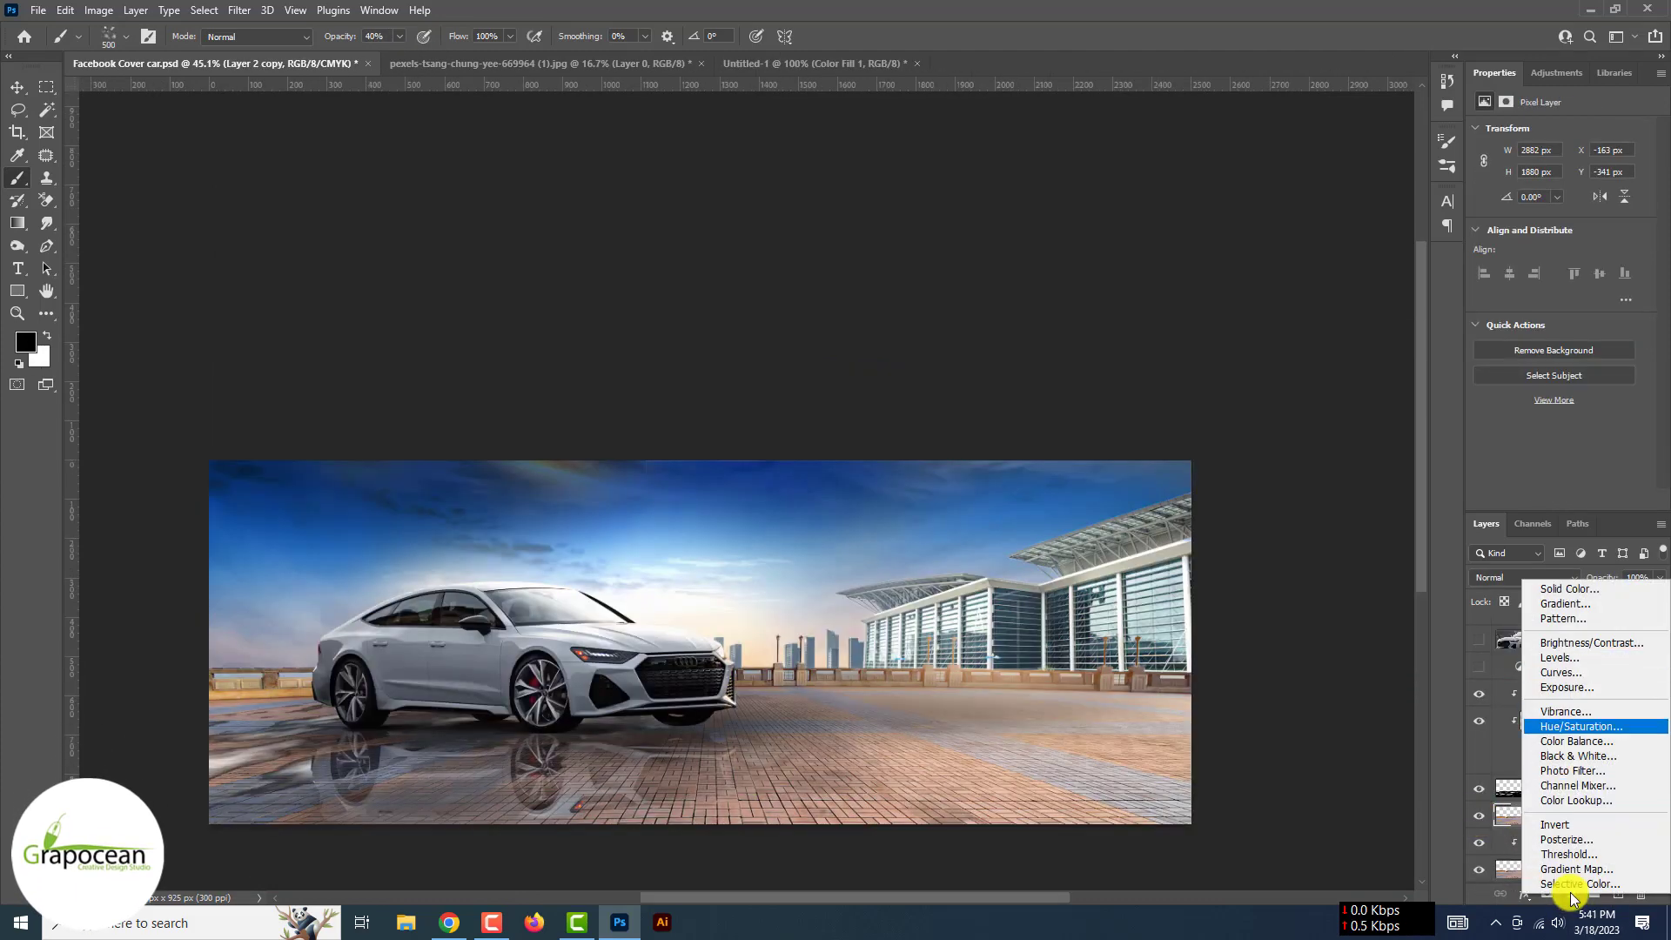
{"action": "left_click", "coordinate": [1480, 677]}
{"action": "left_click_drag", "start_coordinate": [1535, 279], "coordinate": [1570, 212]}
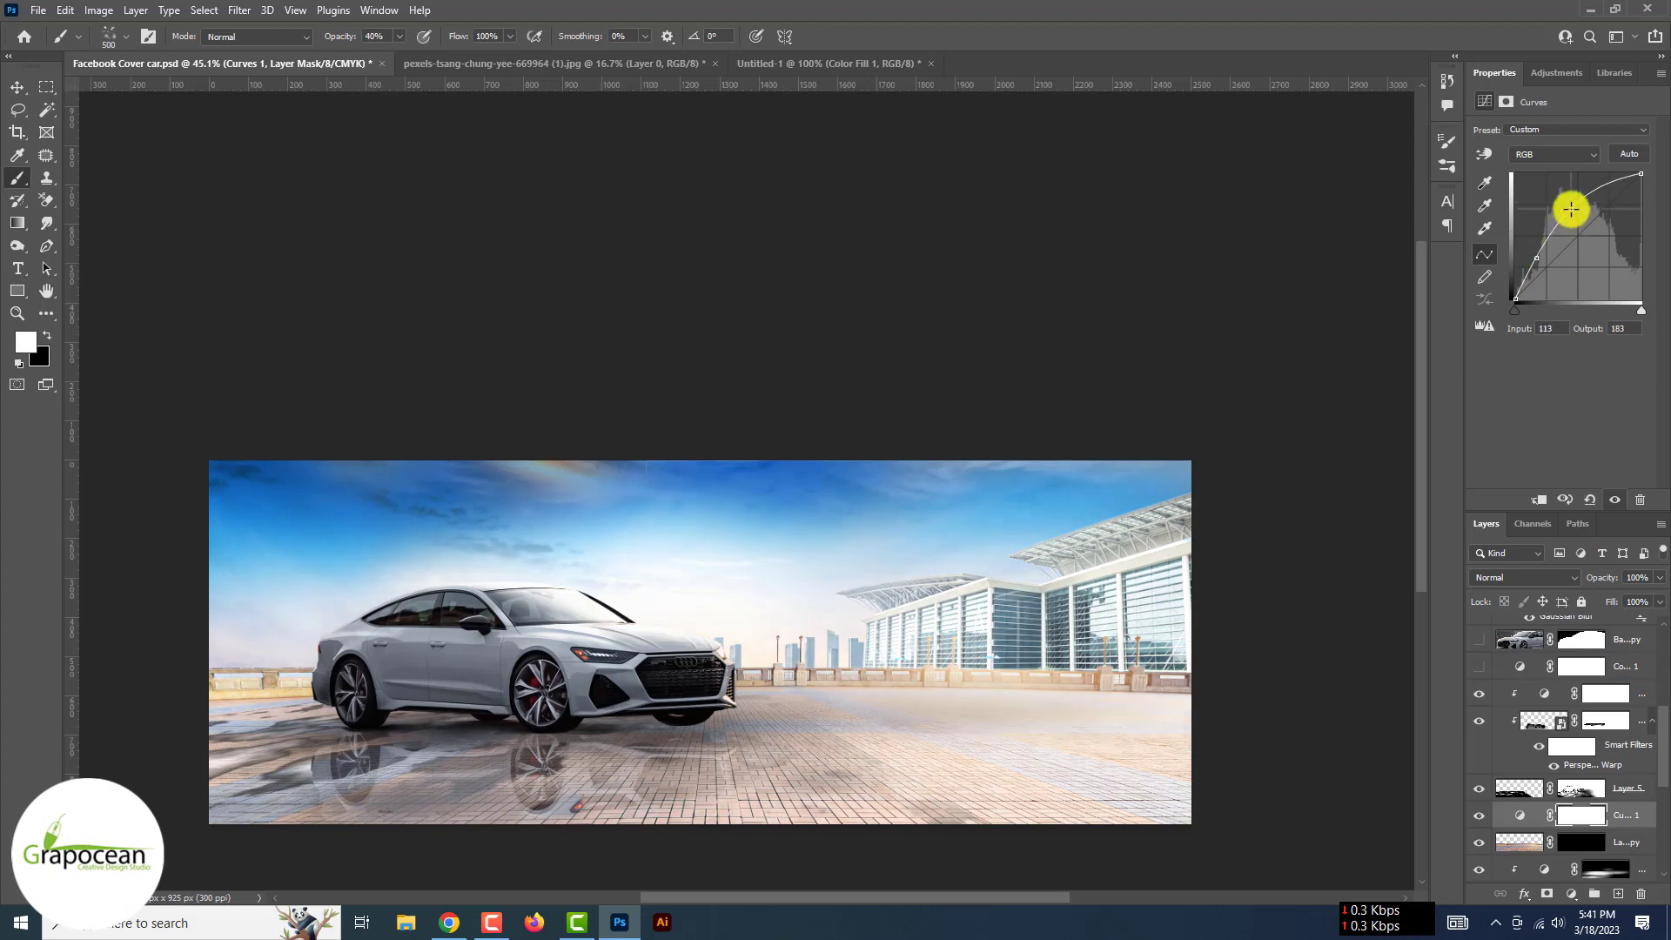
Clip Curves 1 to the layer below, undoing an accidental smart-object conversion
{"action": "scroll", "coordinate": [1607, 642], "scroll_direction": "down", "scroll_amount": 1}
{"action": "right_click", "coordinate": [1567, 761]}
{"action": "left_click", "coordinate": [1497, 264]}
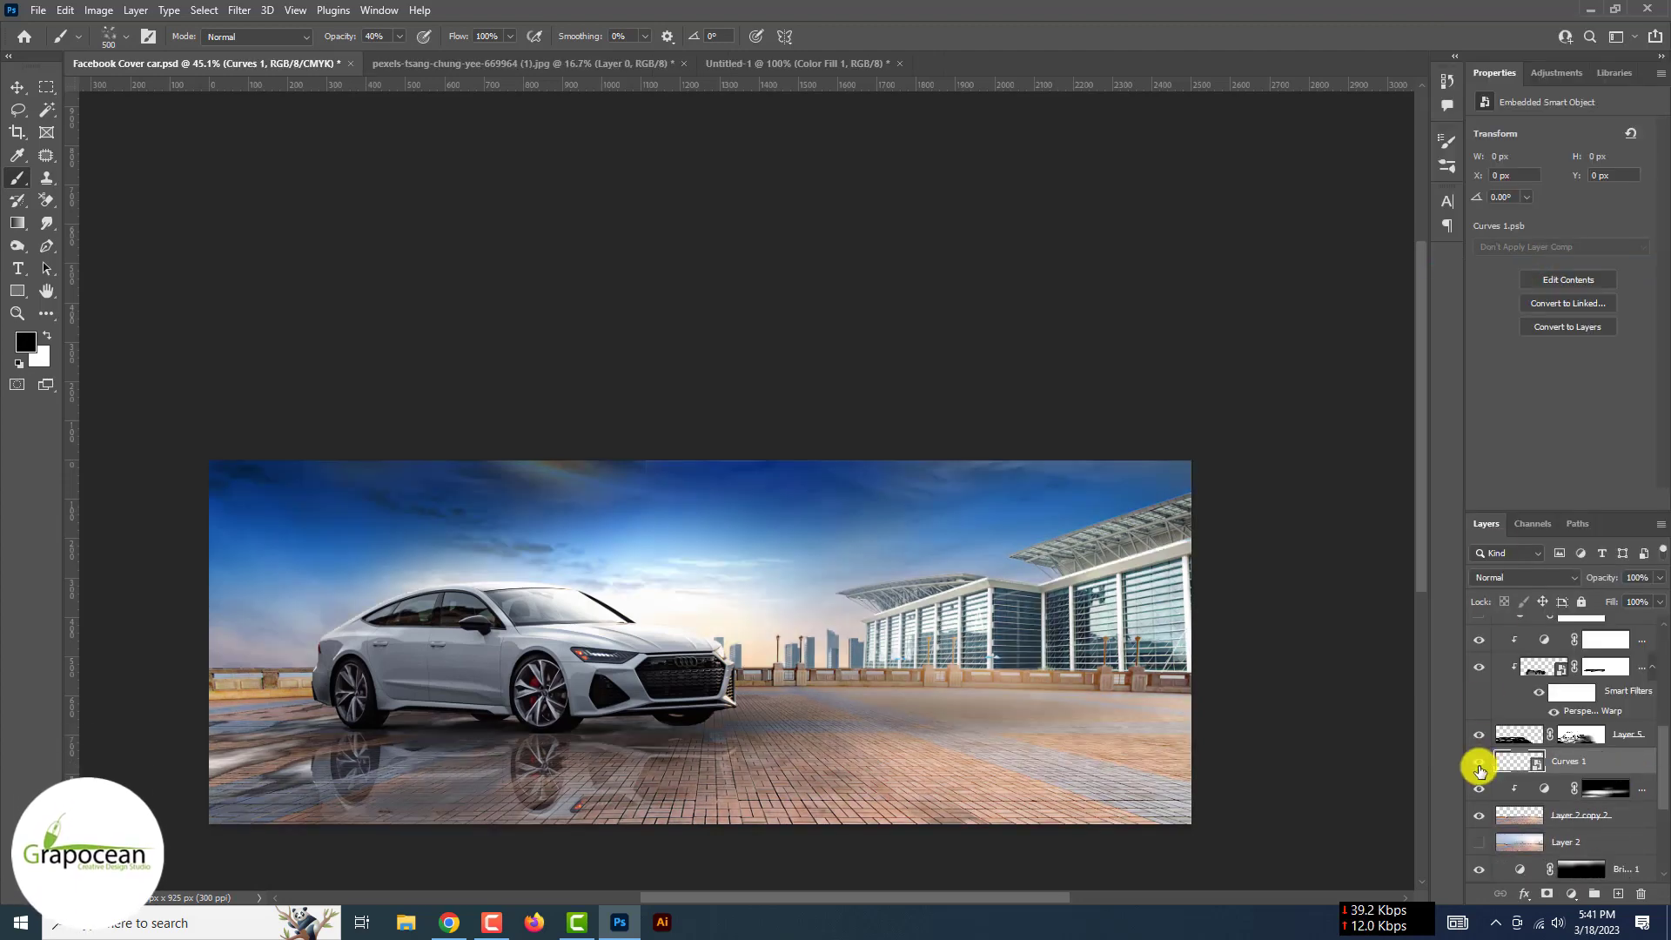
{"action": "key", "text": "ctrl+z"}
{"action": "left_click", "coordinate": [1511, 790], "text": "alt"}
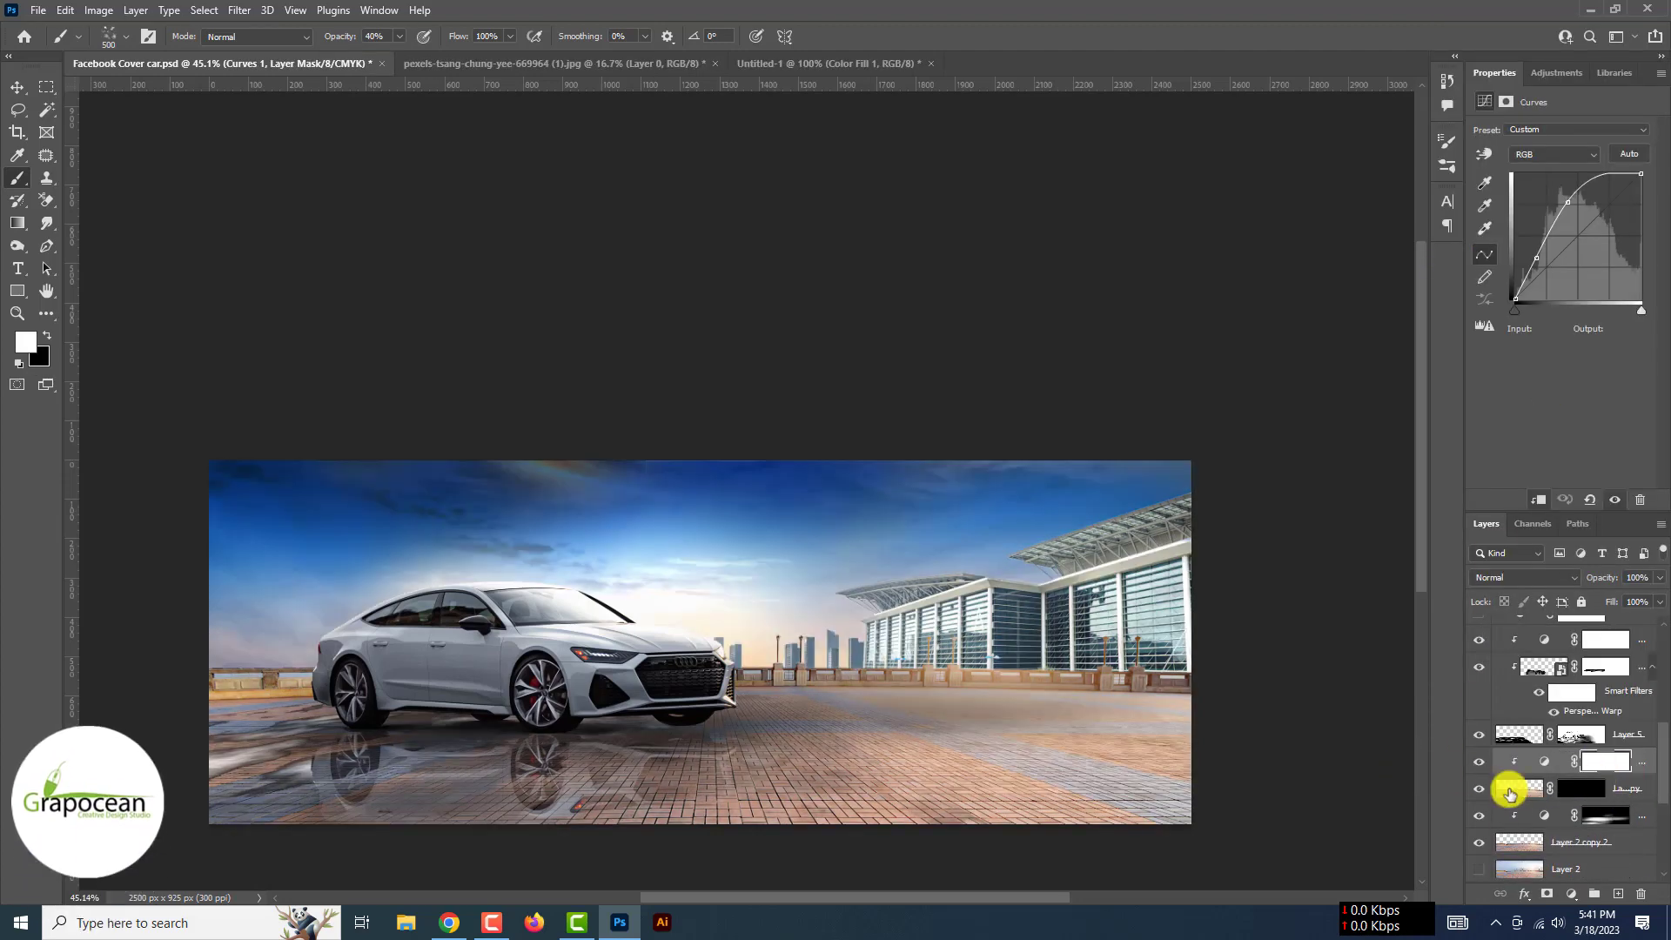
Toggle Layer 2 copy on and off to compare the Curves result
{"action": "left_click", "coordinate": [1630, 780]}
{"action": "key", "text": "x"}
{"action": "scroll", "coordinate": [1596, 653], "scroll_direction": "up", "scroll_amount": 1}
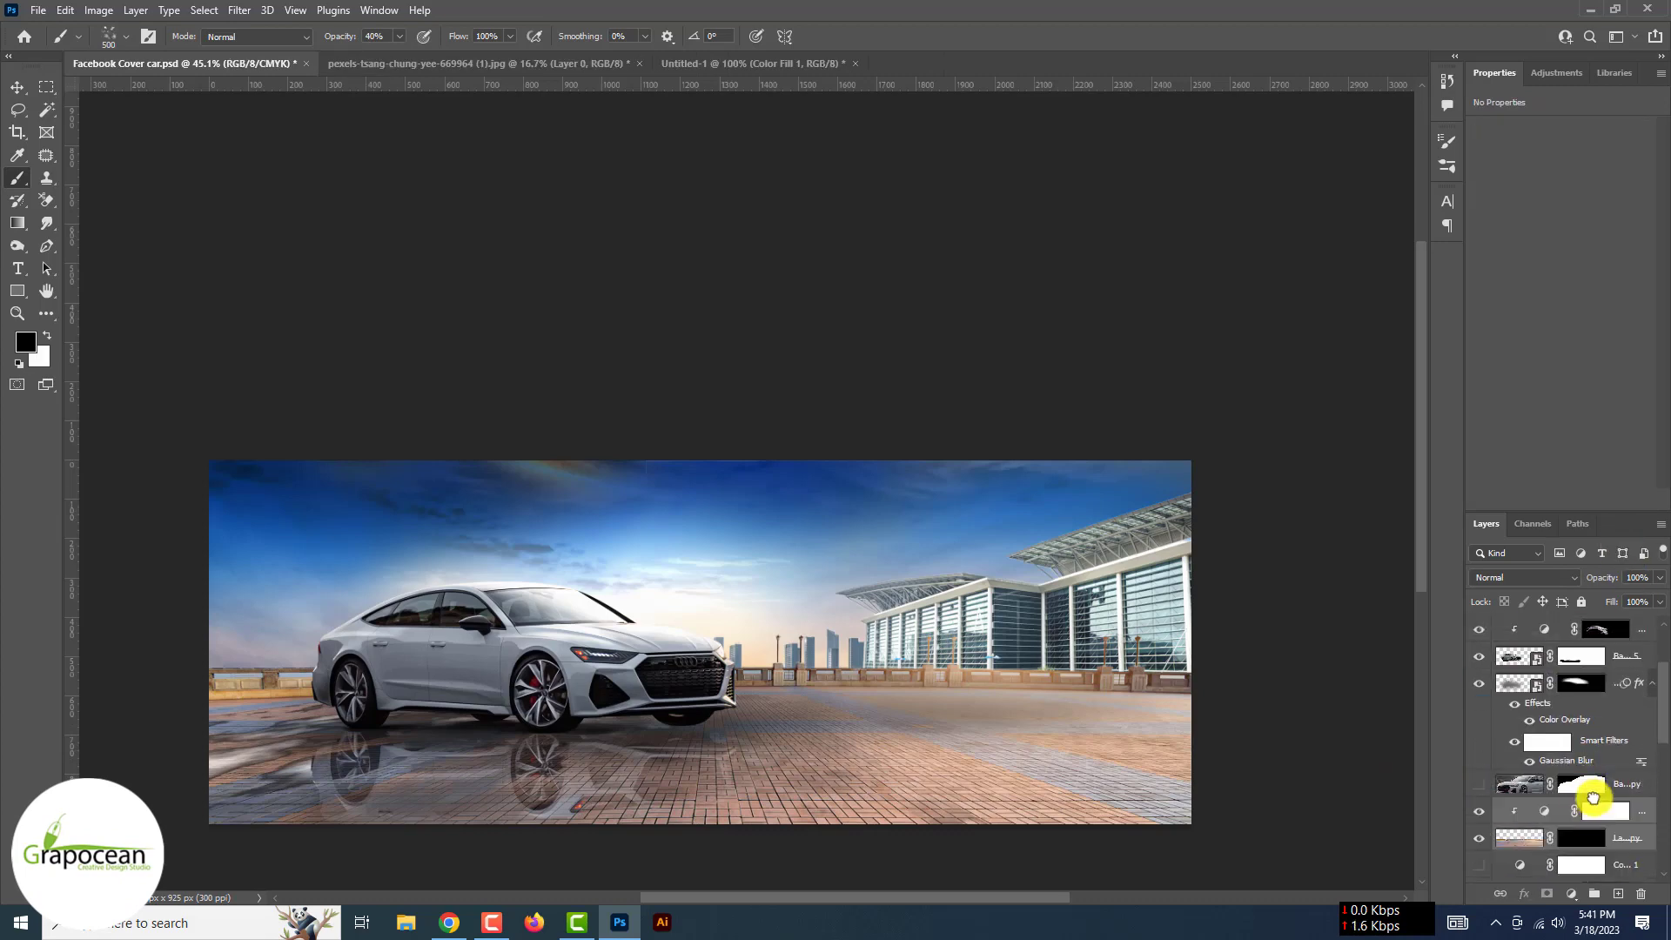
{"action": "scroll", "coordinate": [1596, 661], "scroll_direction": "up", "scroll_amount": 3}
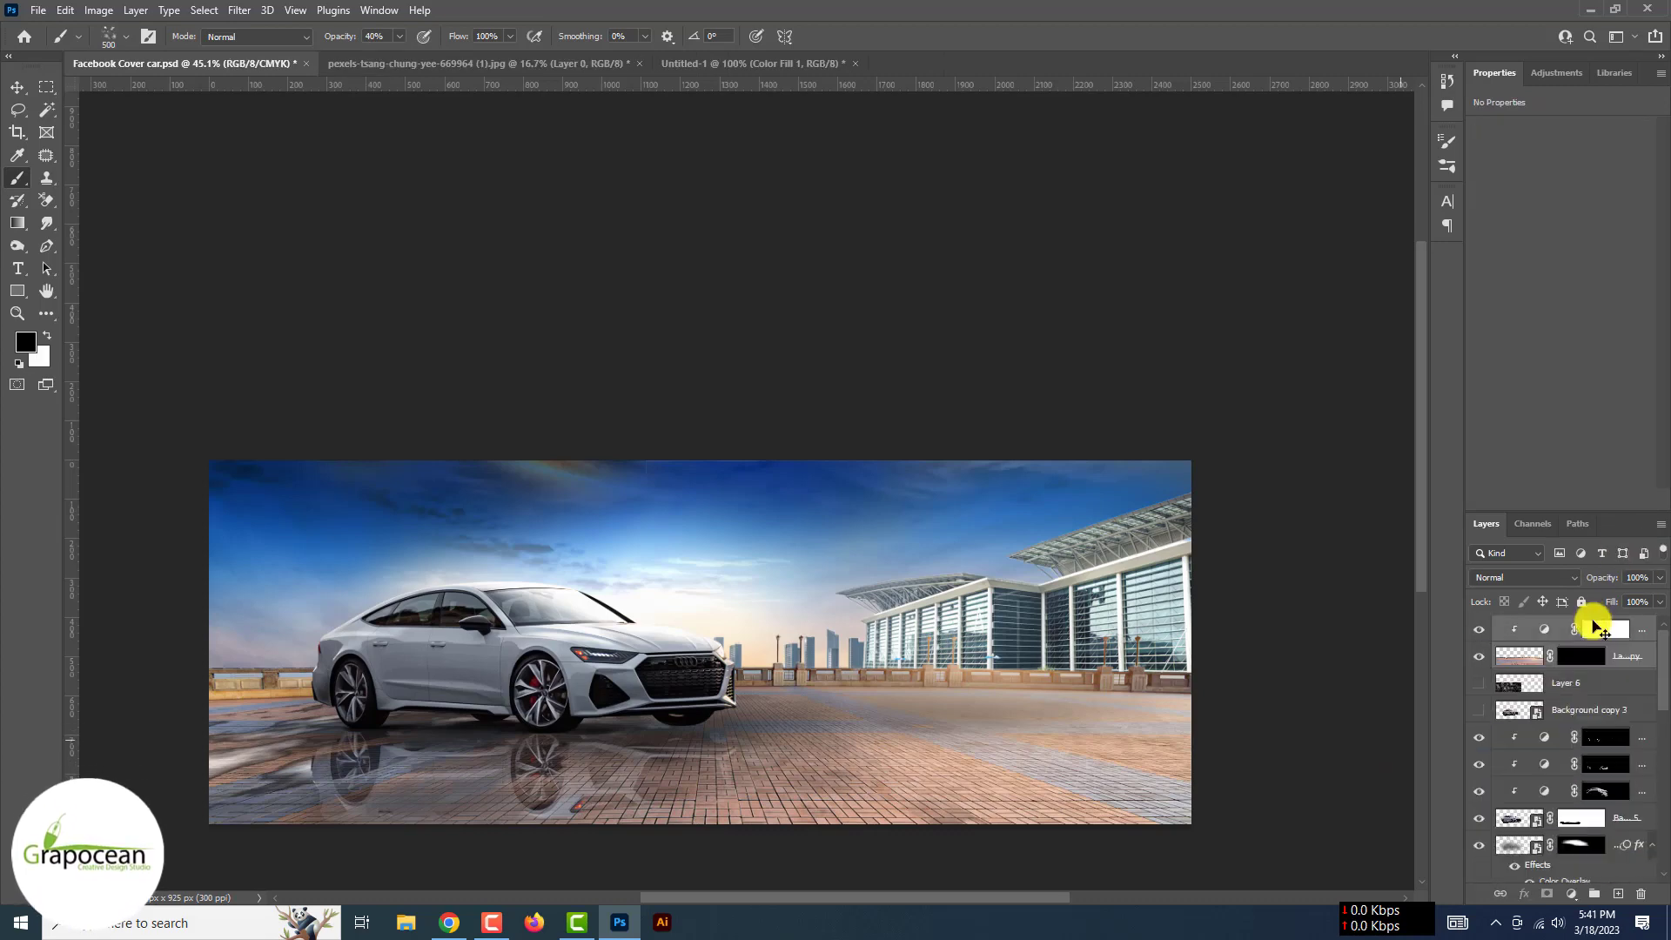
{"action": "scroll", "coordinate": [1596, 645], "scroll_direction": "down", "scroll_amount": 5}
{"action": "left_click", "coordinate": [1480, 736]}
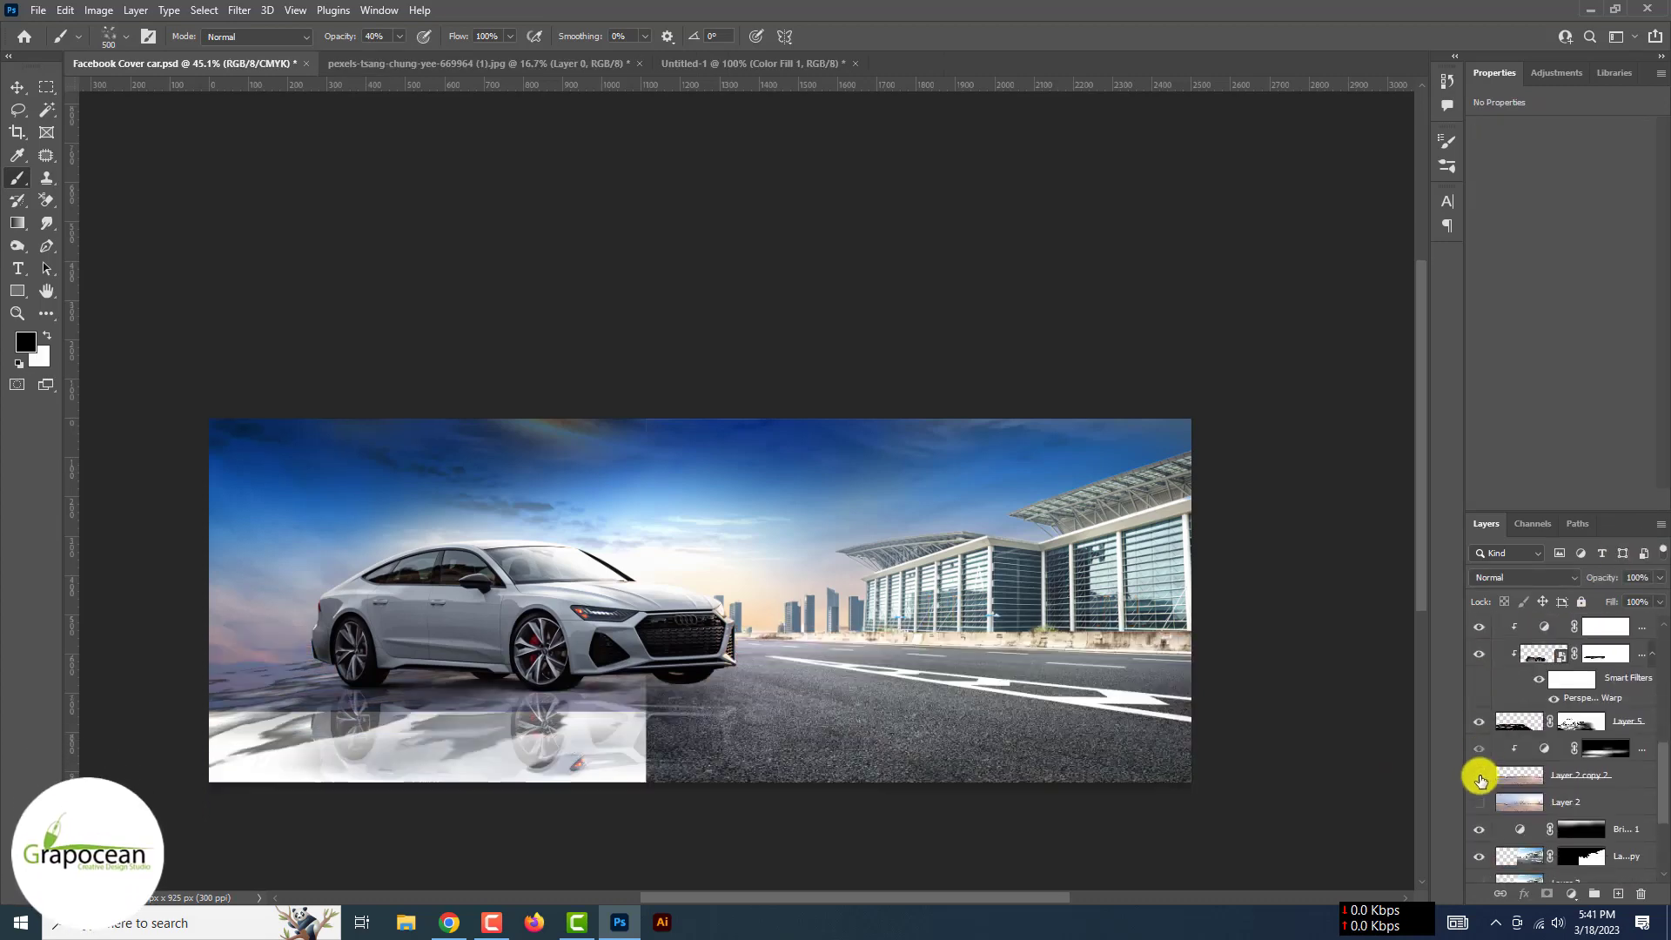
{"action": "scroll", "coordinate": [1480, 714], "scroll_direction": "down", "scroll_amount": 1}
Compare Brightness/Contrast 2 and Layer 2 copy 2 on and off, ending on Layer 5
{"action": "left_click", "coordinate": [1617, 691]}
{"action": "left_click", "coordinate": [1632, 652]}
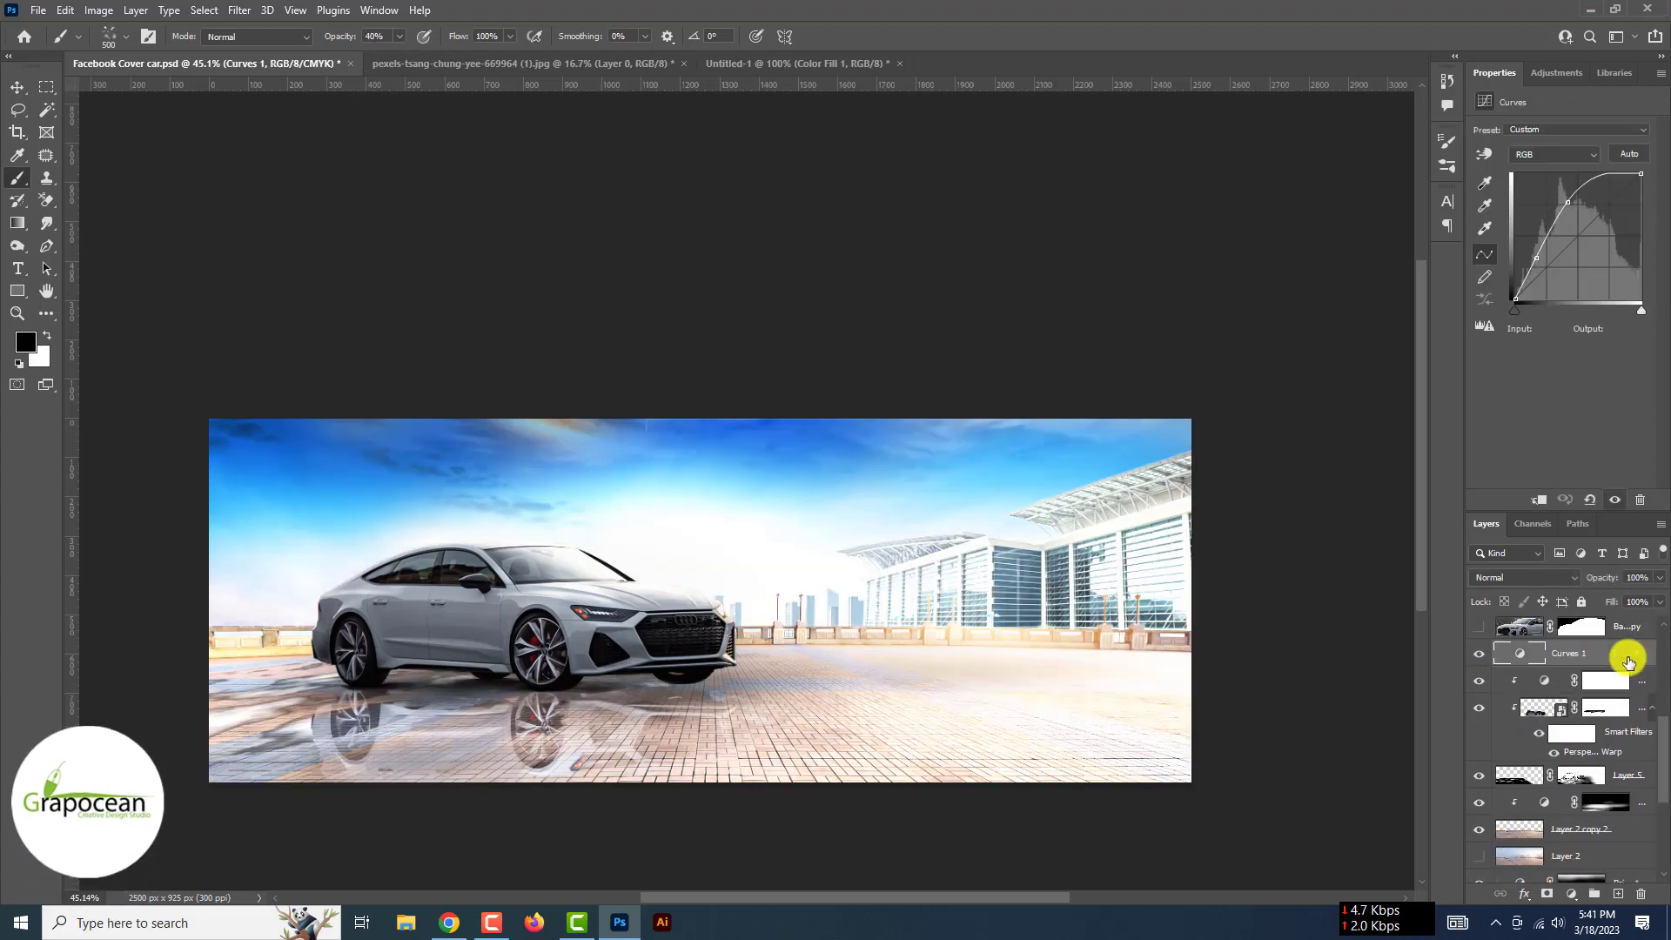
{"action": "scroll", "coordinate": [1564, 687], "scroll_direction": "down", "scroll_amount": 2}
{"action": "left_click", "coordinate": [1564, 687]}
{"action": "left_click", "coordinate": [1482, 778]}
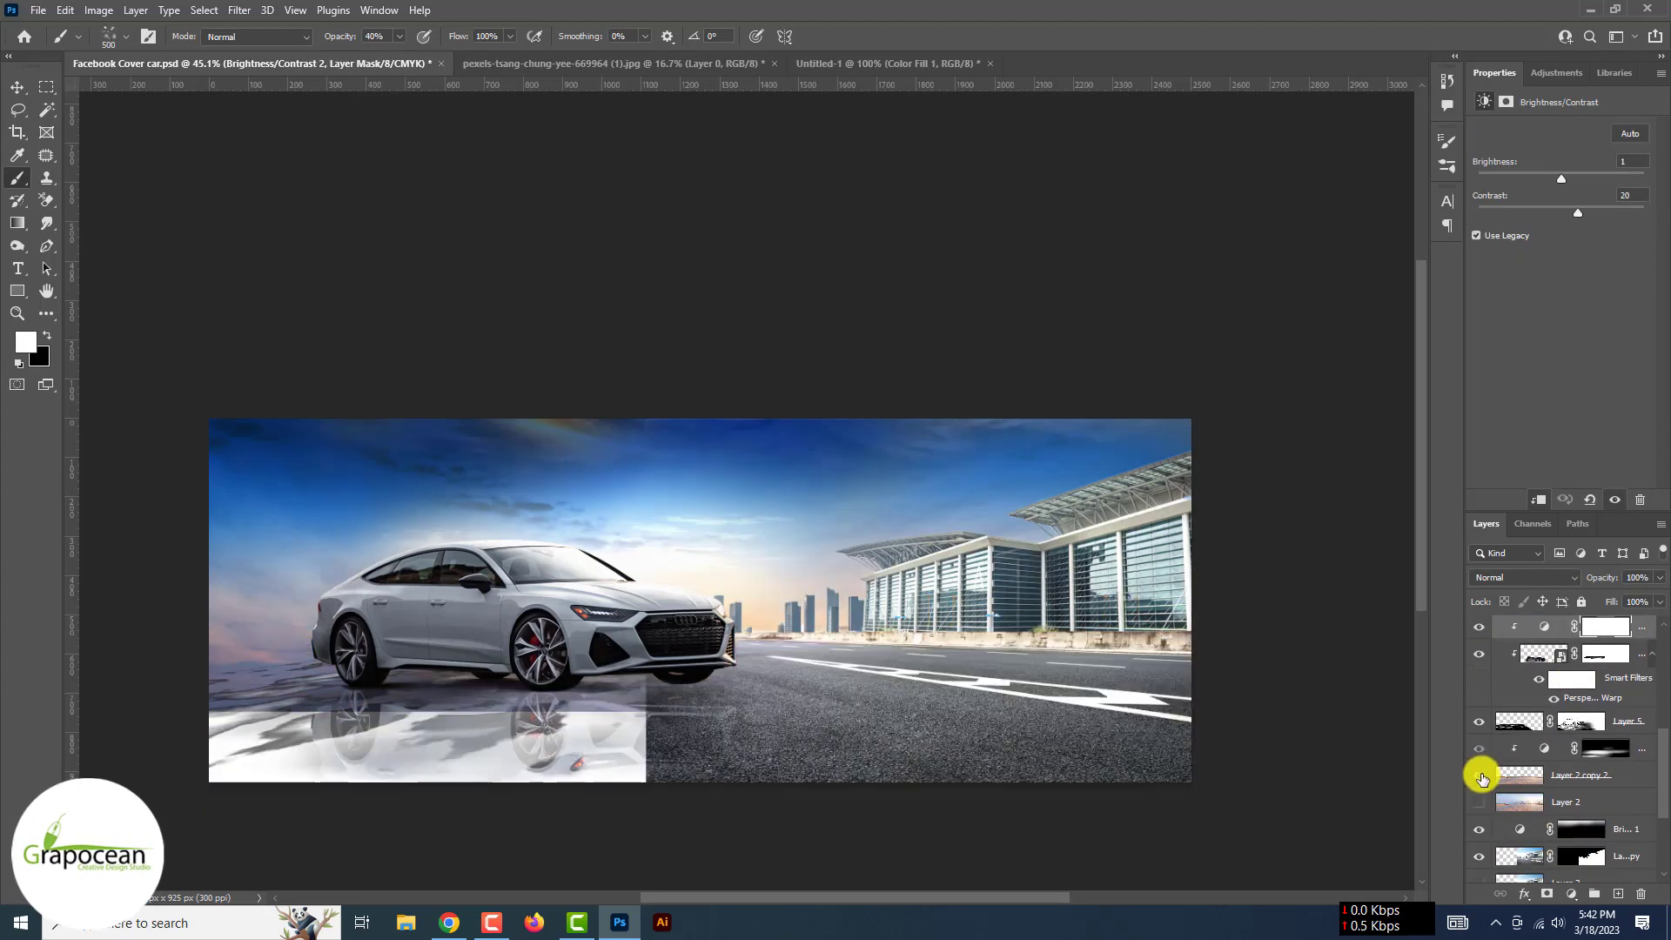
{"action": "left_click", "coordinate": [17, 87]}
{"action": "left_click", "coordinate": [868, 716]}
Set Layer 5's blend mode to Vivid Light after previewing the neighbouring modes
{"action": "left_click", "coordinate": [1508, 577]}
{"action": "key", "text": "Down"}
{"action": "key", "text": "Down"}
{"action": "key", "text": "Down"}
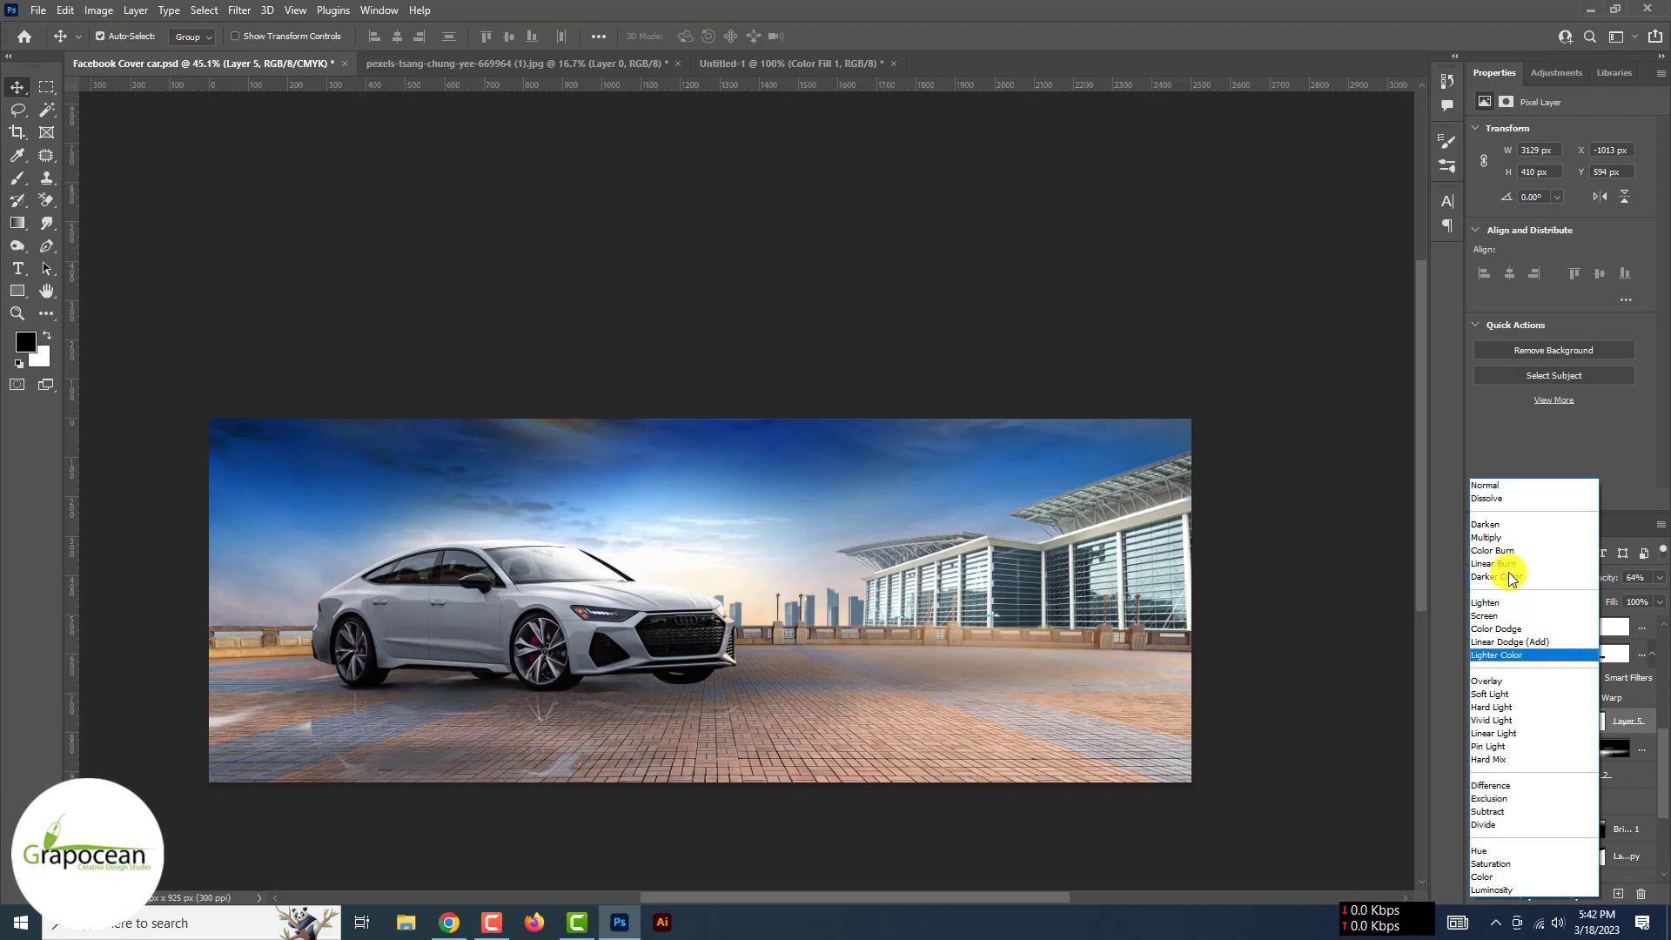
{"action": "key", "text": "Down"}
{"action": "key", "text": "Down"}
{"action": "key", "text": "Down"}
{"action": "key", "text": "Down"}
{"action": "key", "text": "Down"}
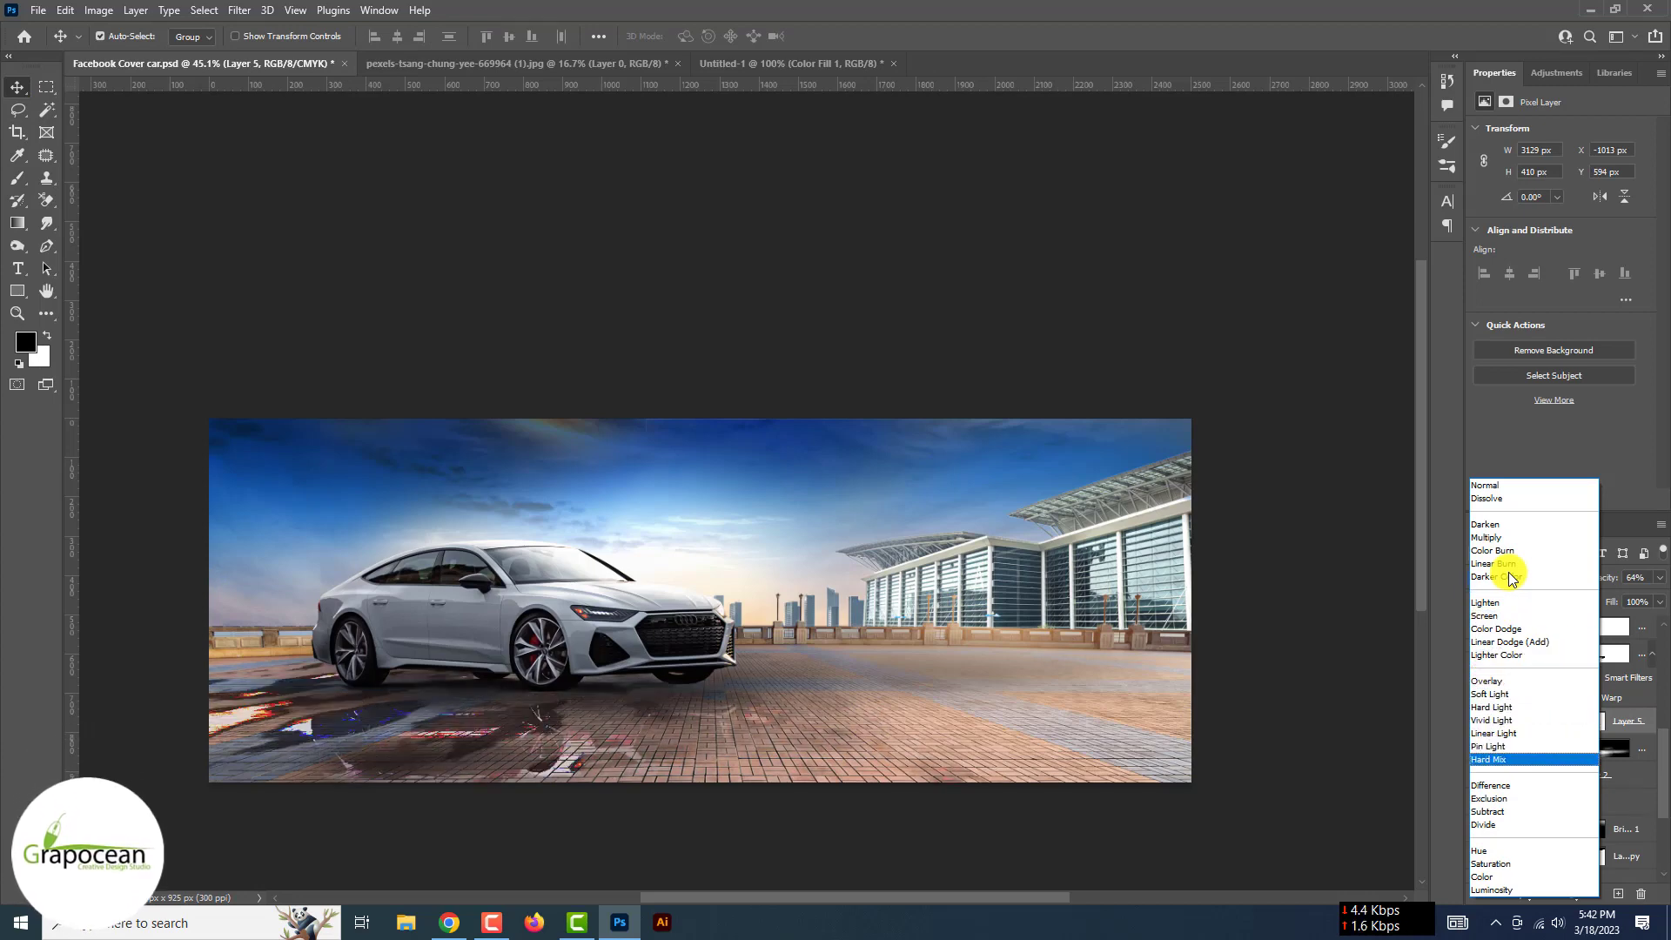
{"action": "key", "text": "Down"}
{"action": "key", "text": "Down"}
{"action": "key", "text": "Up"}
{"action": "key", "text": "Up"}
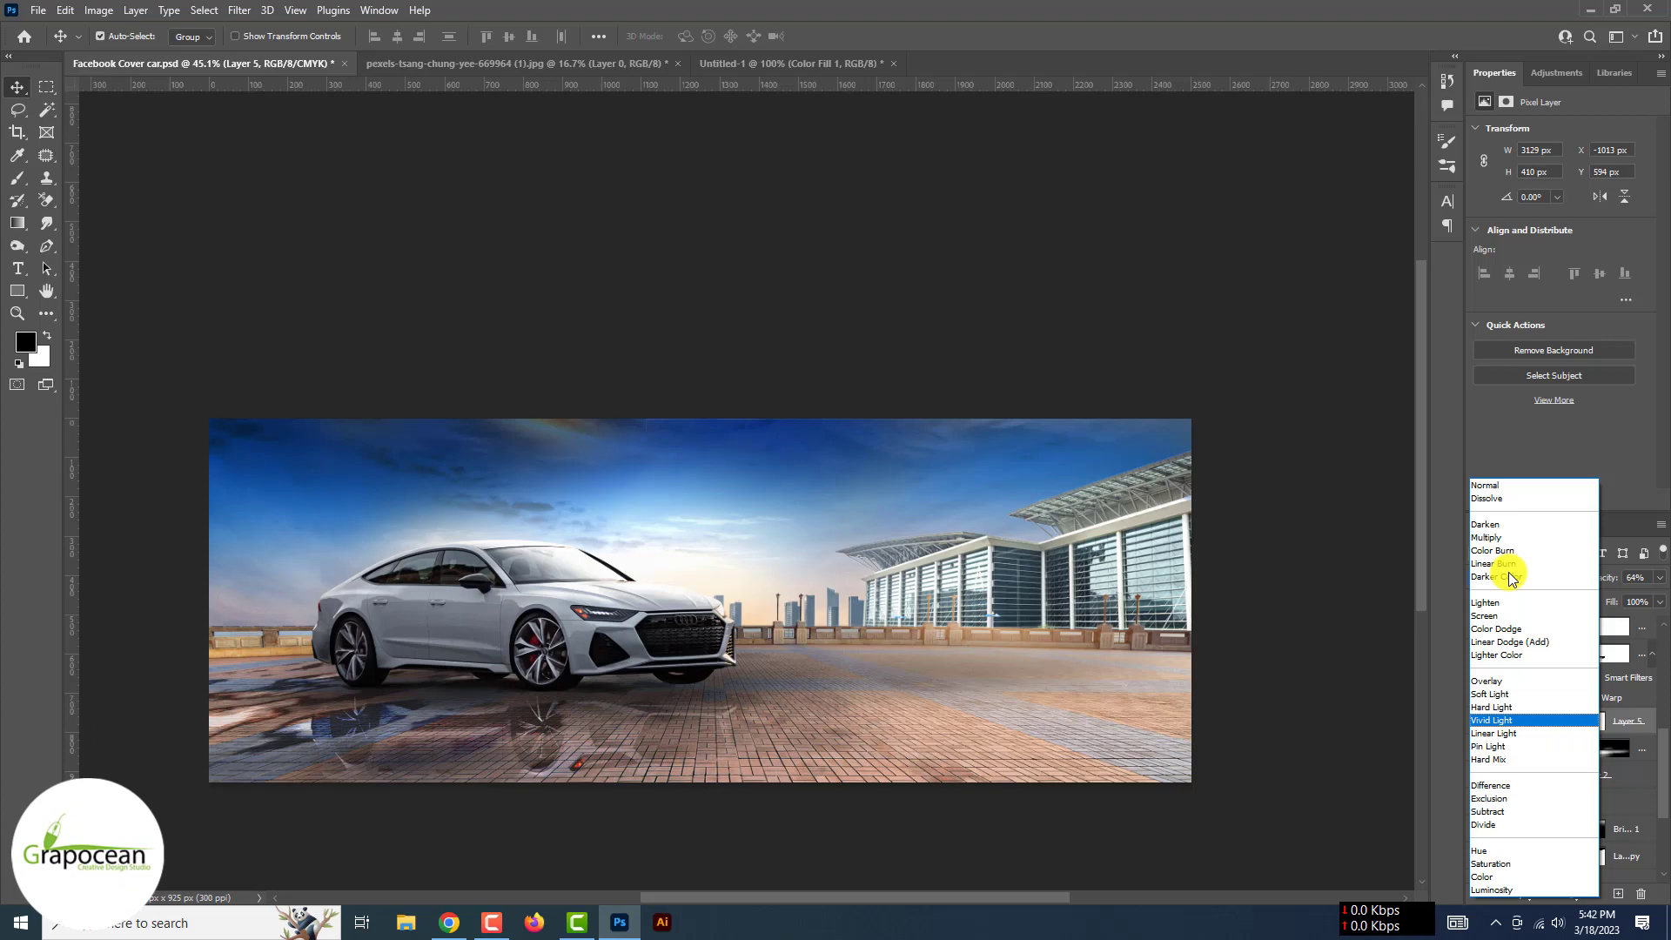
{"action": "key", "text": "Return"}
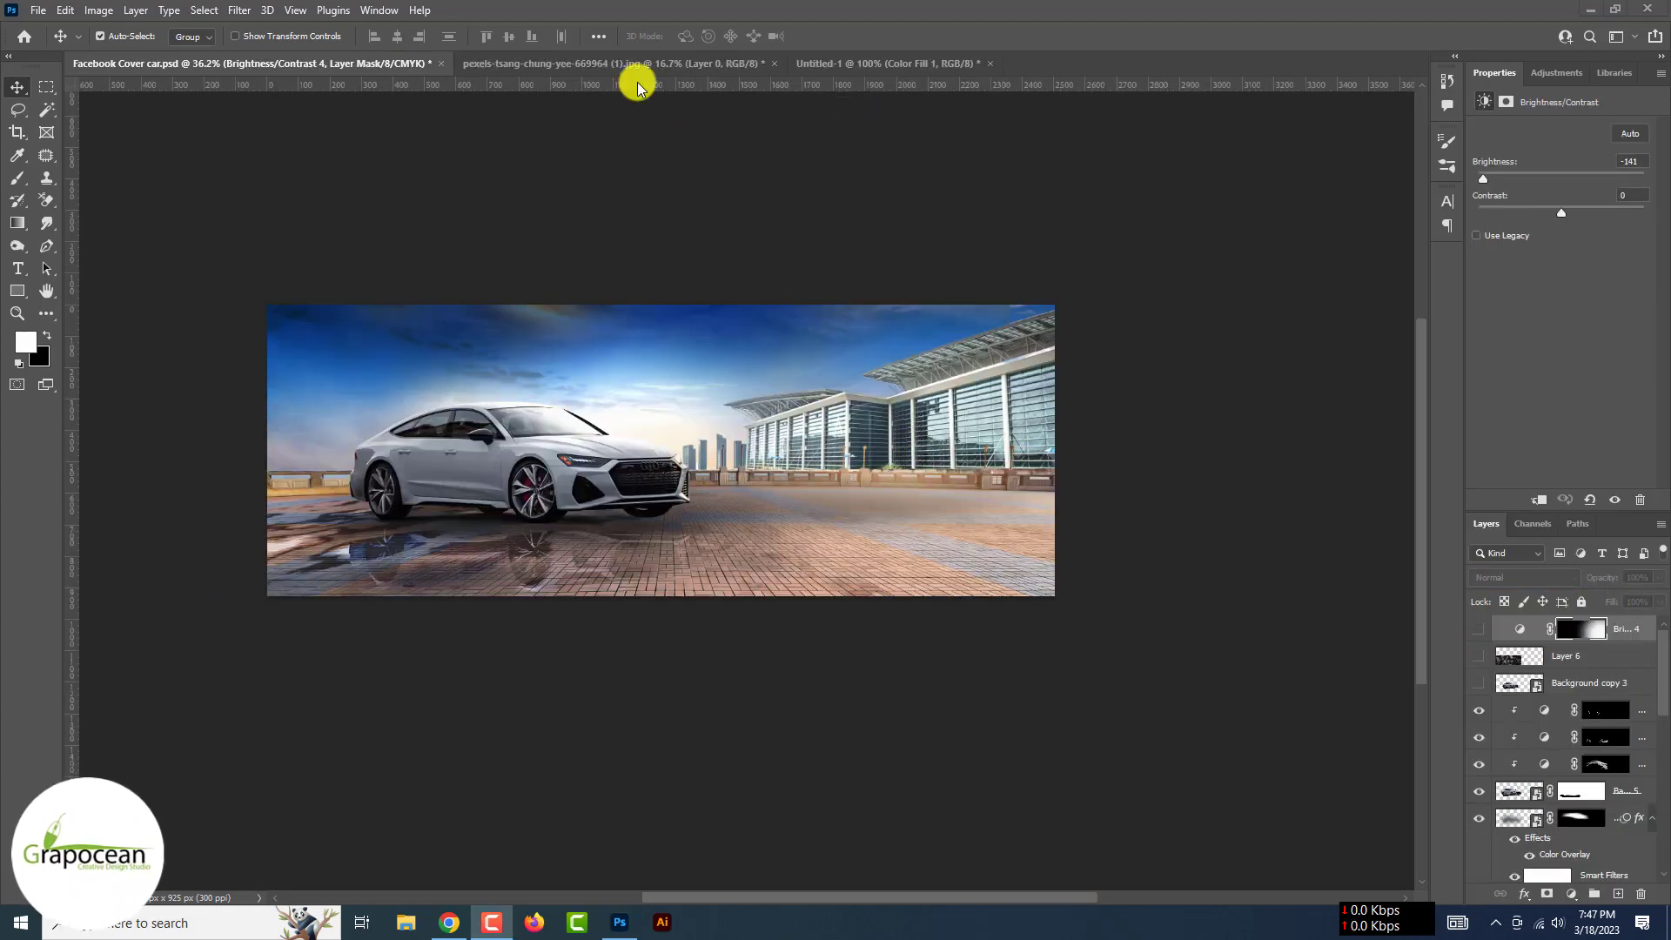
Add a colorized Hue/Saturation layer with Hue 226 and Lightness +97
{"action": "left_click", "coordinate": [1479, 628]}
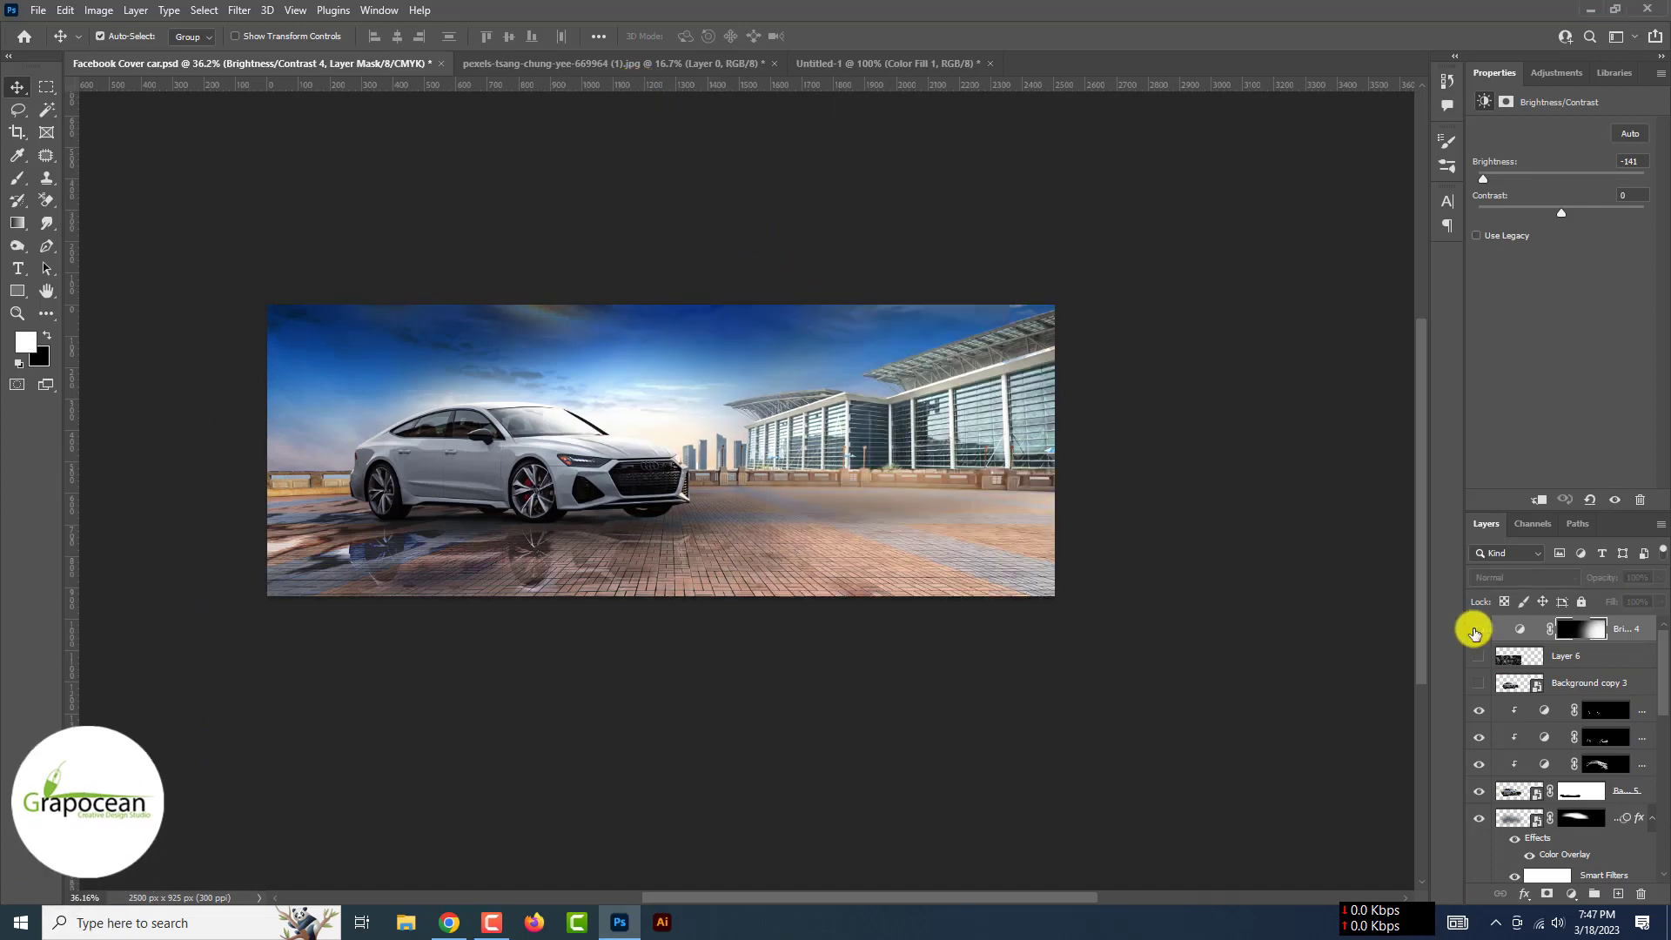
{"action": "left_click", "coordinate": [1479, 628]}
{"action": "scroll", "coordinate": [734, 655], "scroll_direction": "up", "scroll_amount": 1}
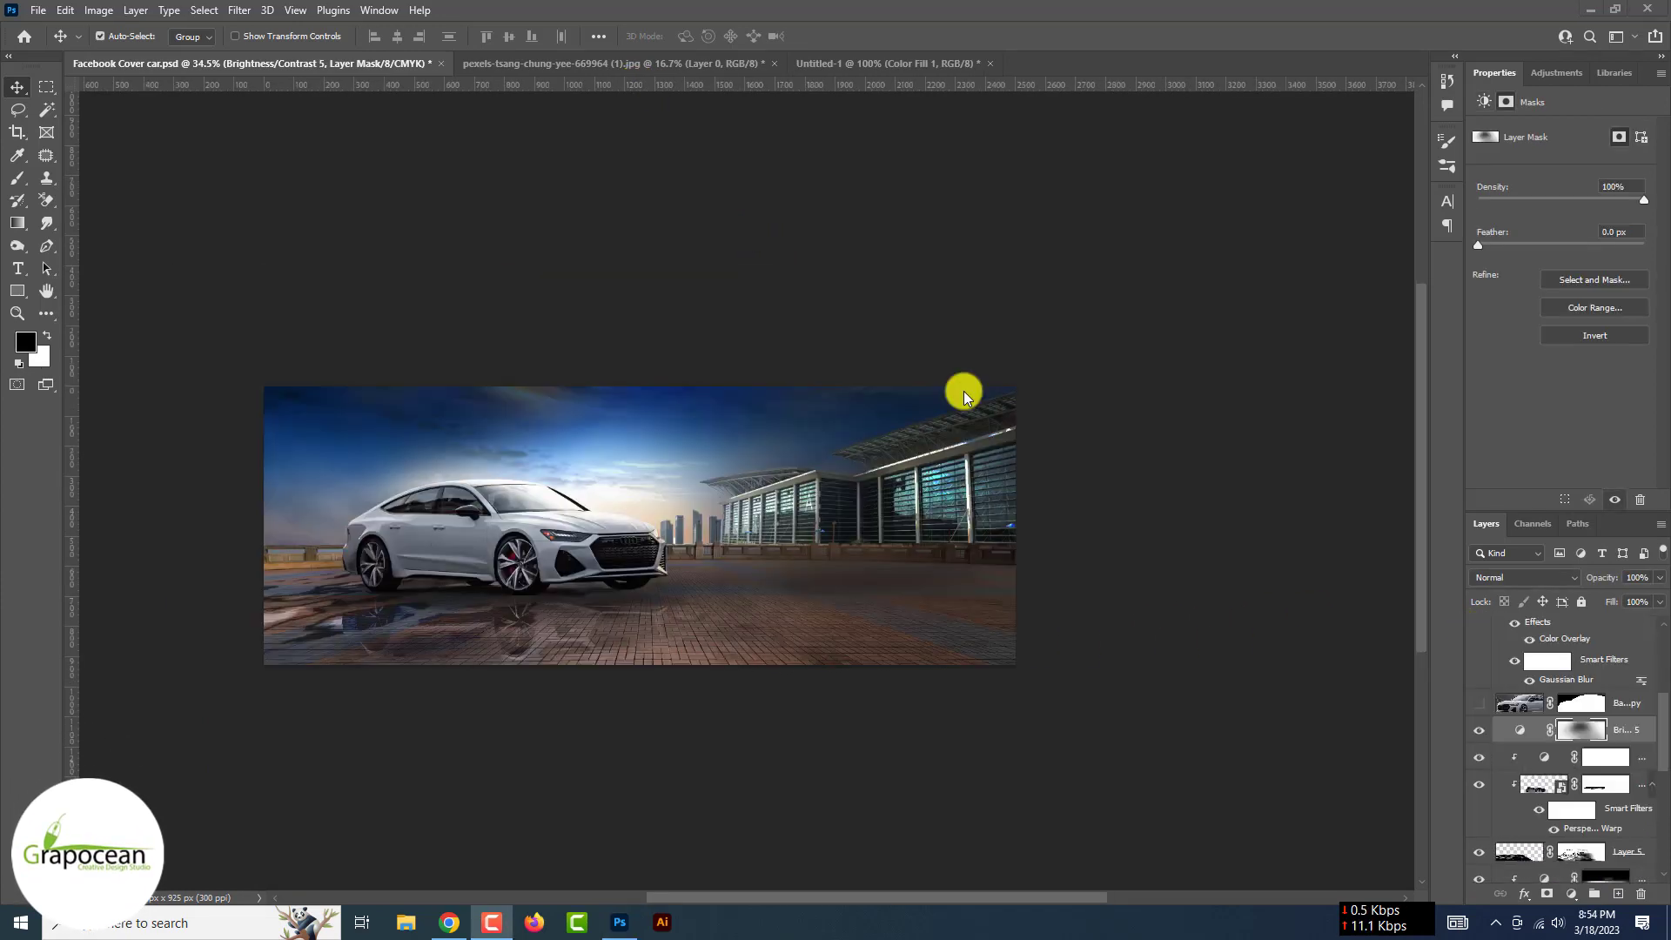
{"action": "left_click", "coordinate": [1571, 894]}
{"action": "left_click", "coordinate": [1582, 731]}
{"action": "left_click", "coordinate": [1565, 288]}
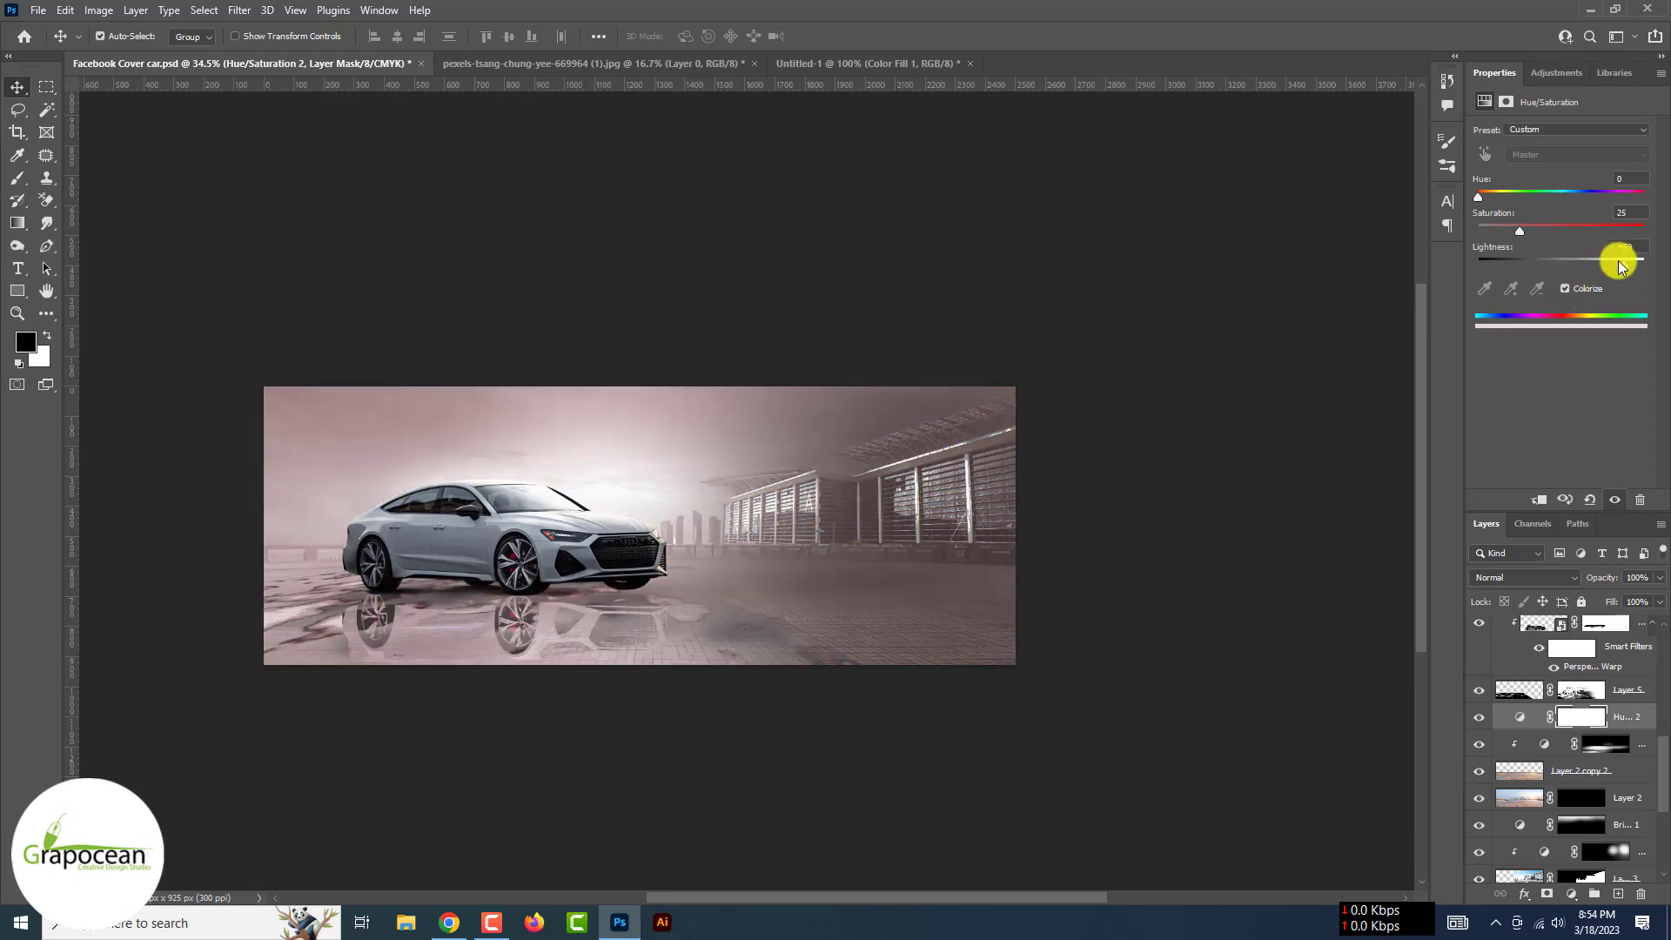
{"action": "left_click_drag", "start_coordinate": [1477, 197], "coordinate": [1560, 197]}
{"action": "left_click_drag", "start_coordinate": [1563, 258], "coordinate": [1637, 271]}
Invert the Hue/Saturation 2 mask and paint white mist across the plaza with a large brush
{"action": "key", "text": "ctrl+i"}
{"action": "left_click", "coordinate": [18, 178]}
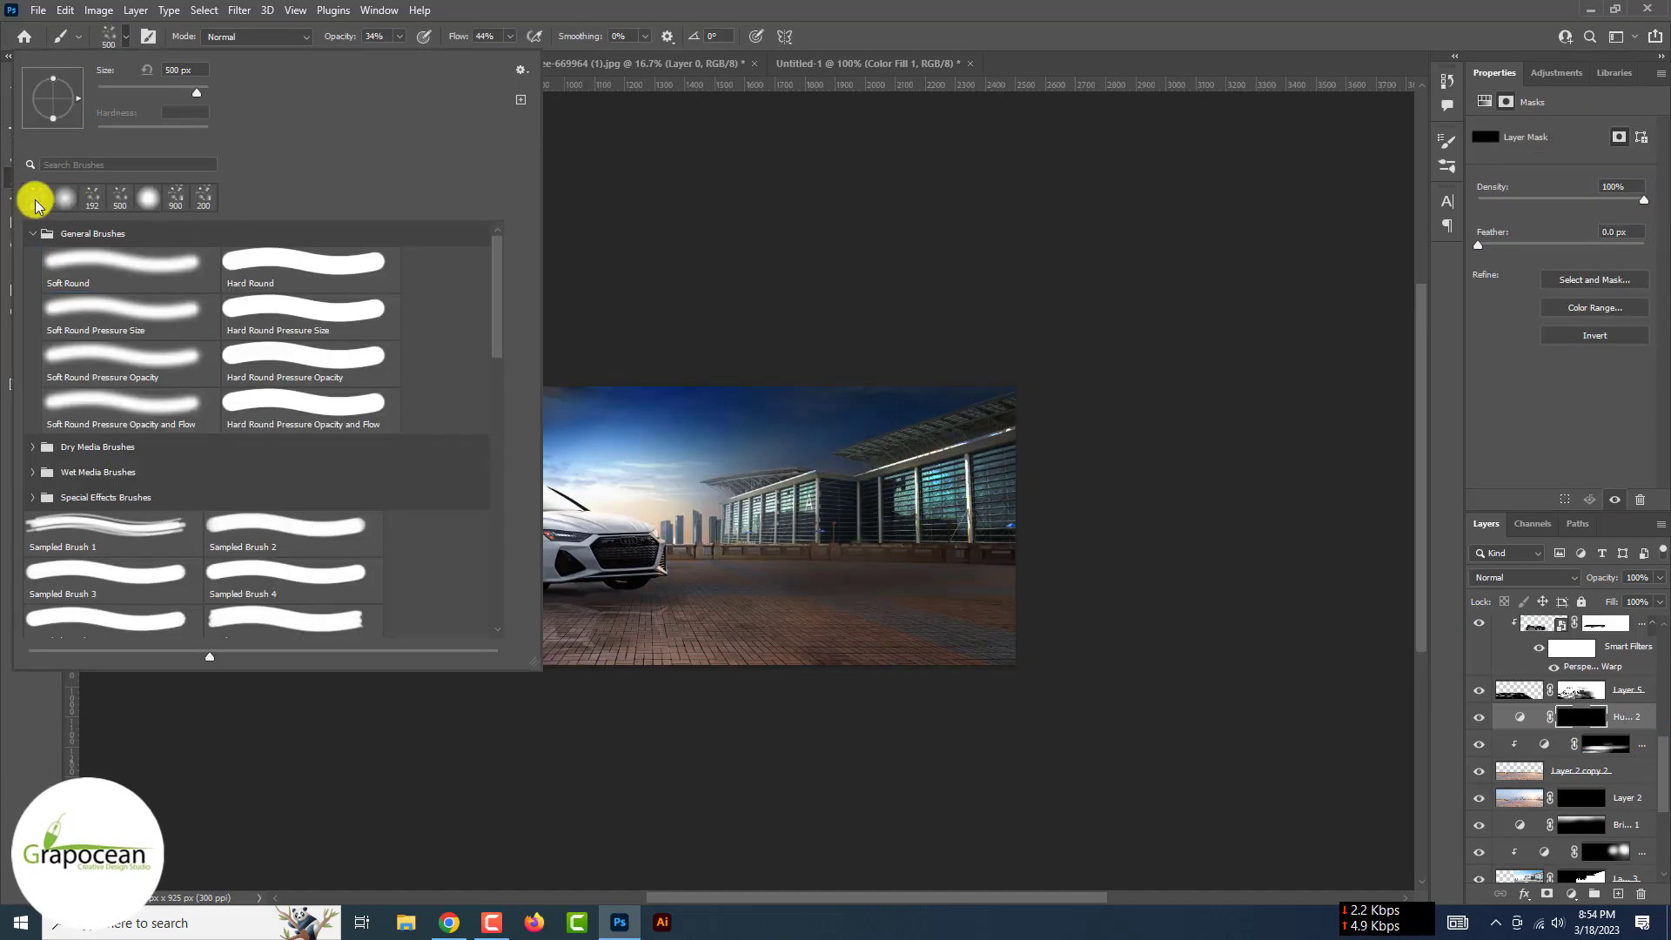
{"action": "key", "text": "x"}
{"action": "key", "text": "x"}
{"action": "scroll", "coordinate": [803, 552], "scroll_direction": "up", "scroll_amount": 3}
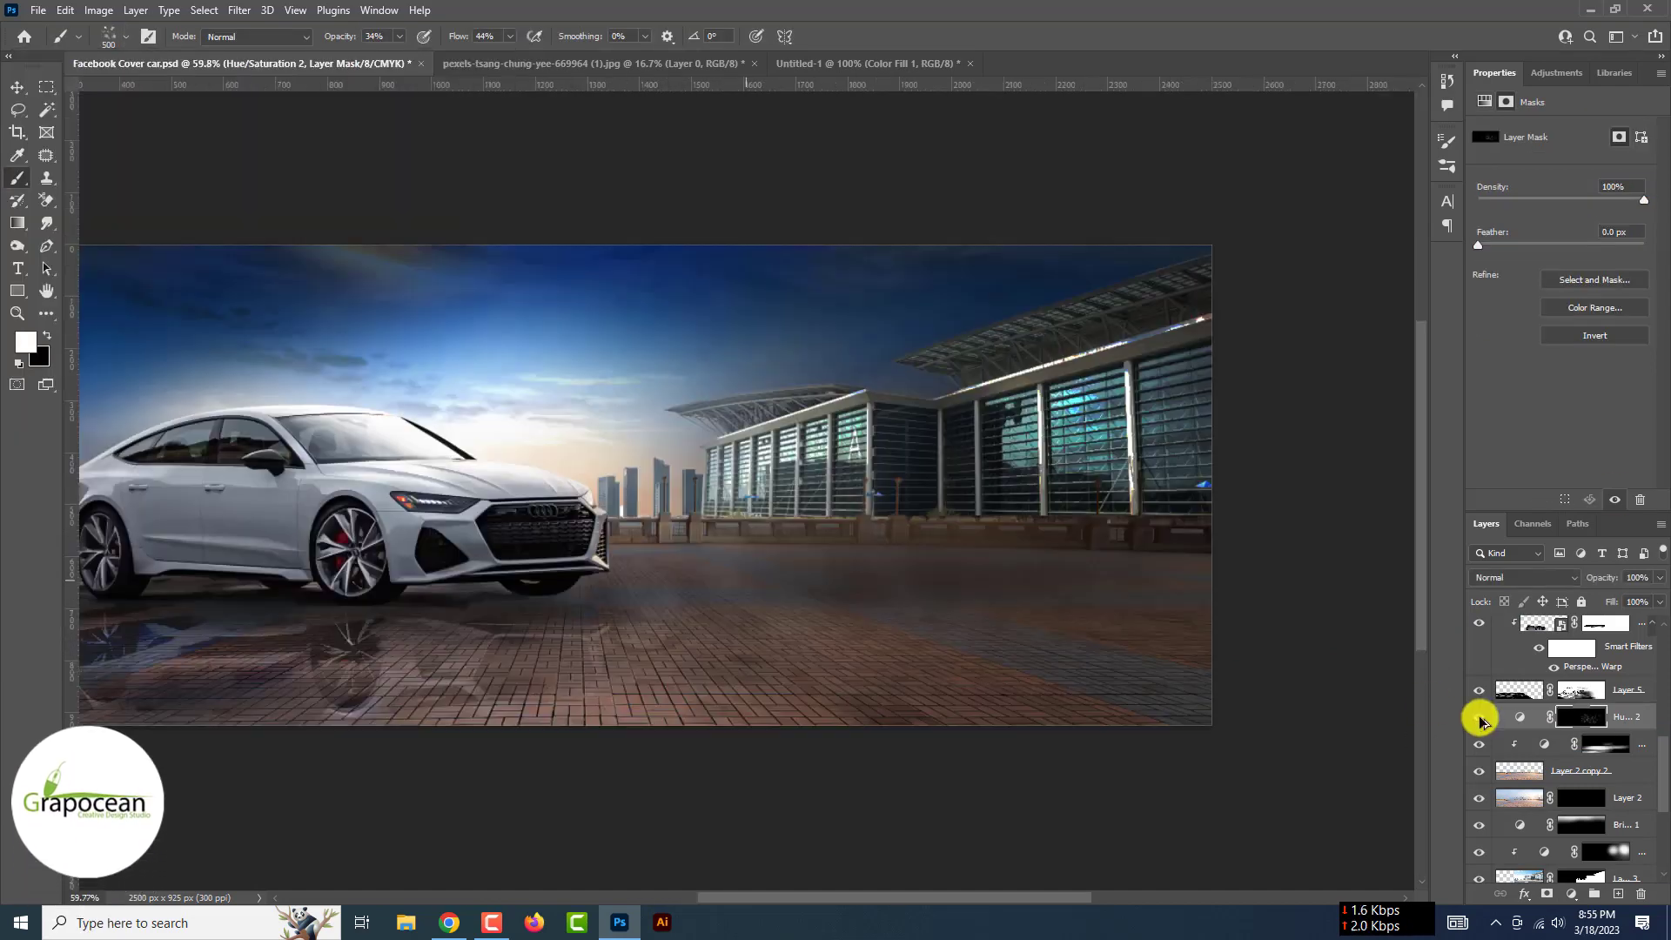
{"action": "key", "text": "bracketleft"}
{"action": "key", "text": "bracketleft"}
{"action": "key", "text": "bracketleft"}
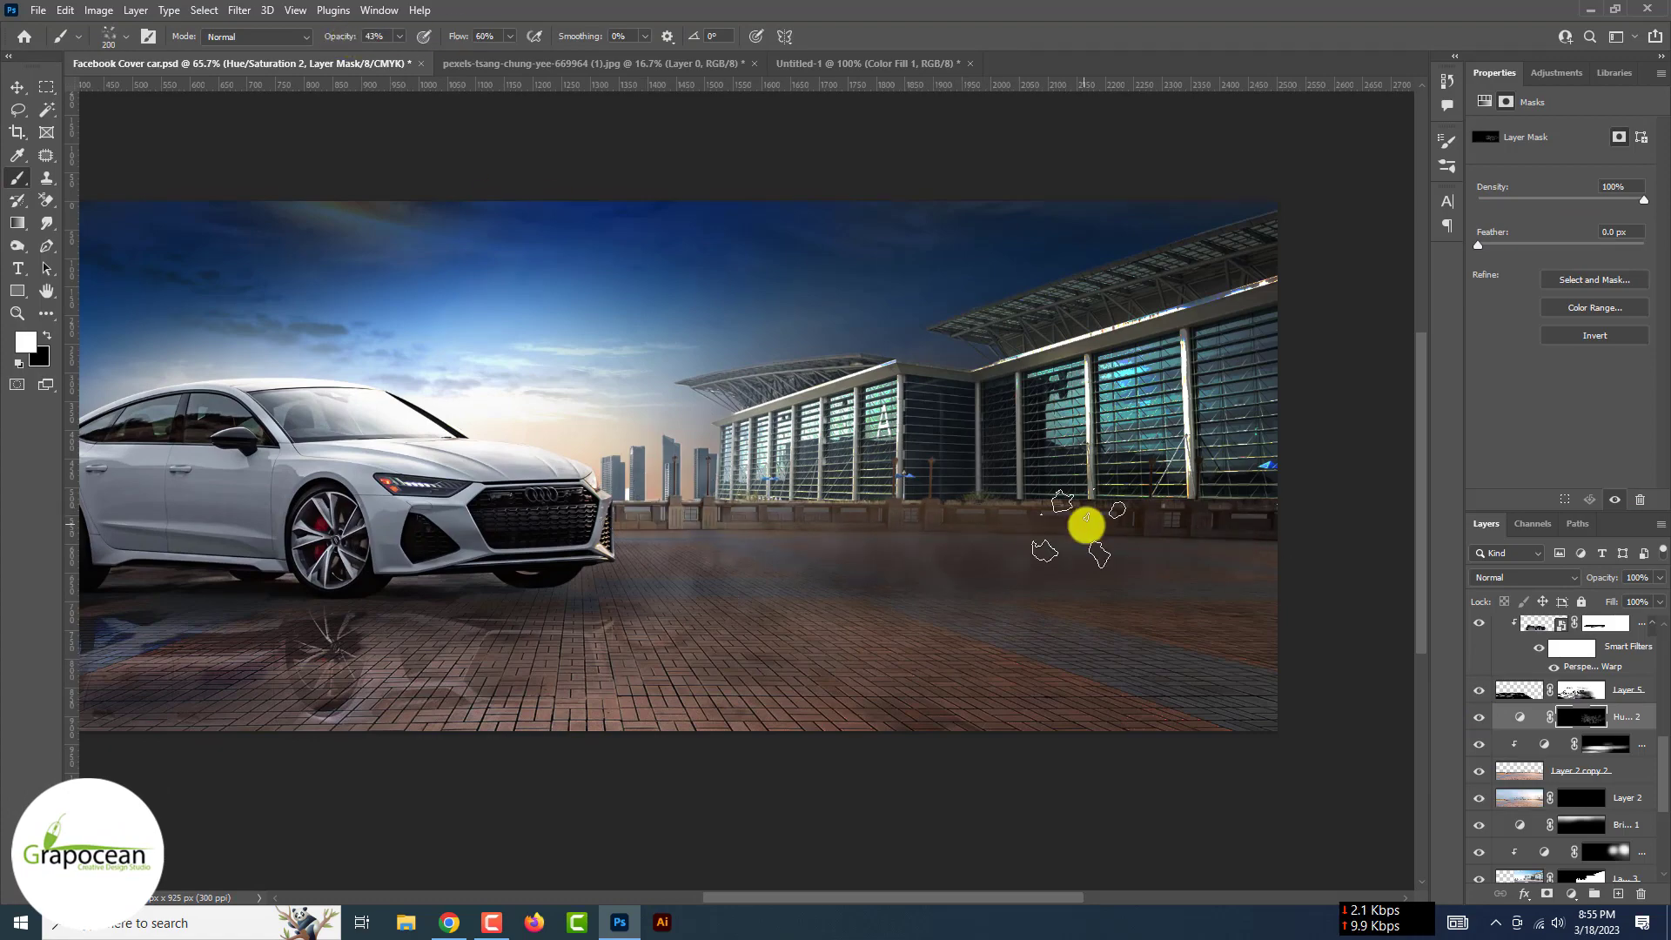
{"action": "key", "text": "bracketright"}
{"action": "key", "text": "bracketright"}
{"action": "key", "text": "bracketright"}
{"action": "left_click_drag", "start_coordinate": [881, 586], "coordinate": [661, 557]}
{"action": "scroll", "coordinate": [1165, 642], "scroll_direction": "down", "scroll_amount": 3}
Review Hue/Saturation 2 settings and inspect Layer 2 copy 2 and the Exposure 3 mask
{"action": "left_click", "coordinate": [1520, 716]}
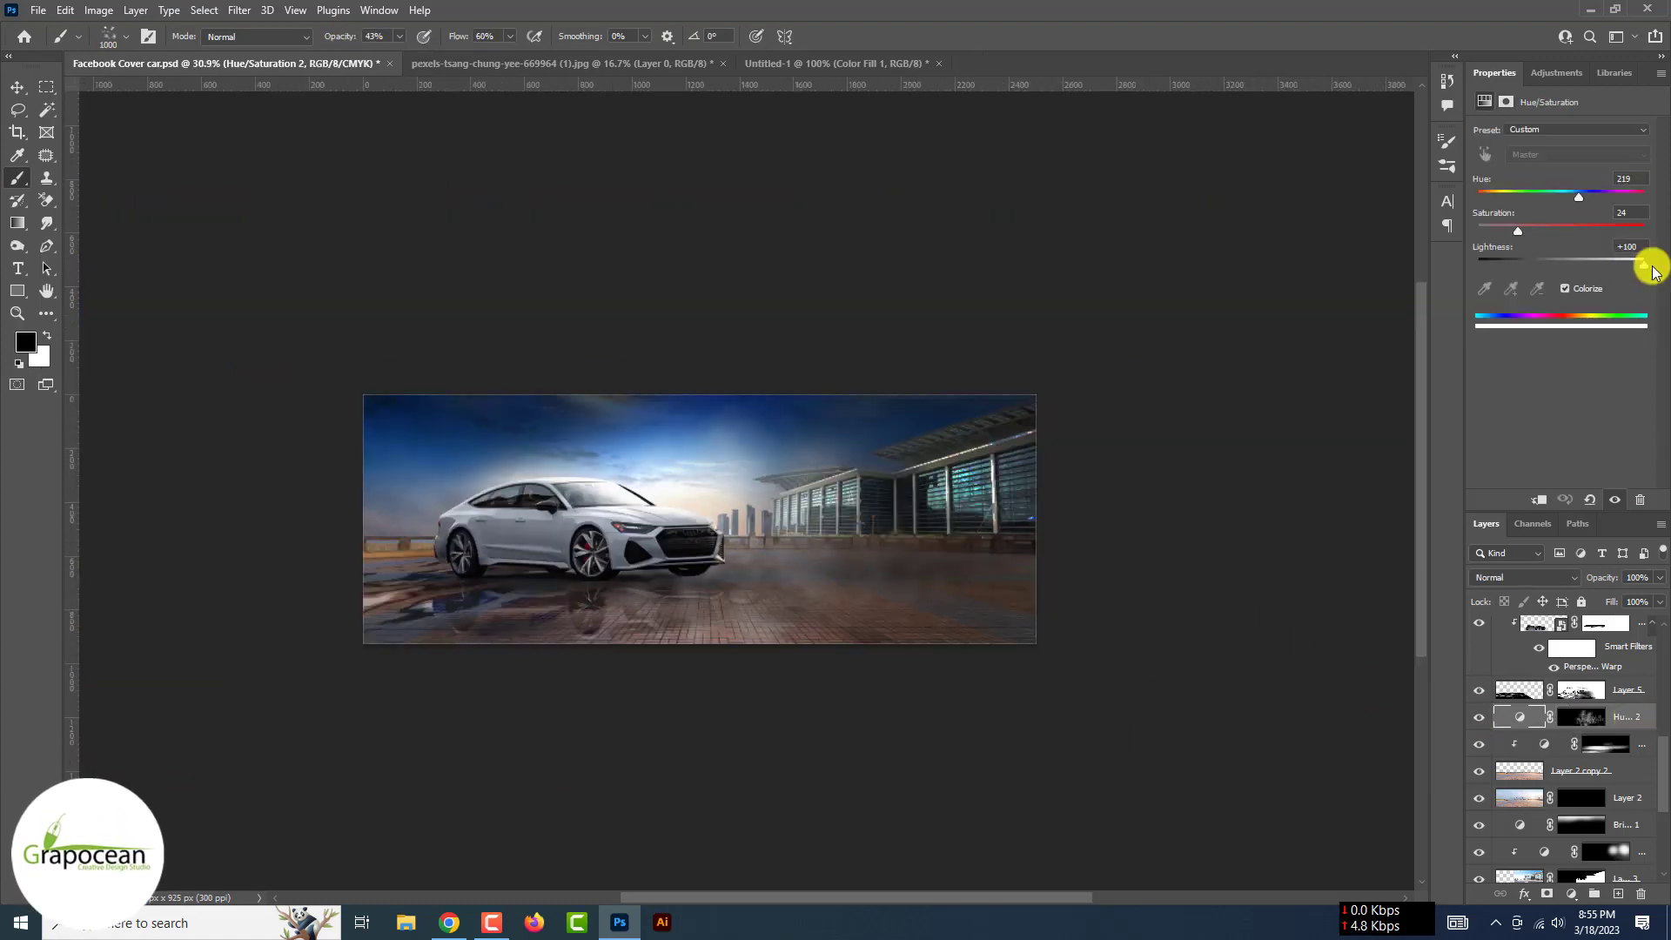
{"action": "scroll", "coordinate": [814, 614], "scroll_direction": "up", "scroll_amount": 1}
{"action": "scroll", "coordinate": [814, 615], "scroll_direction": "up", "scroll_amount": 2}
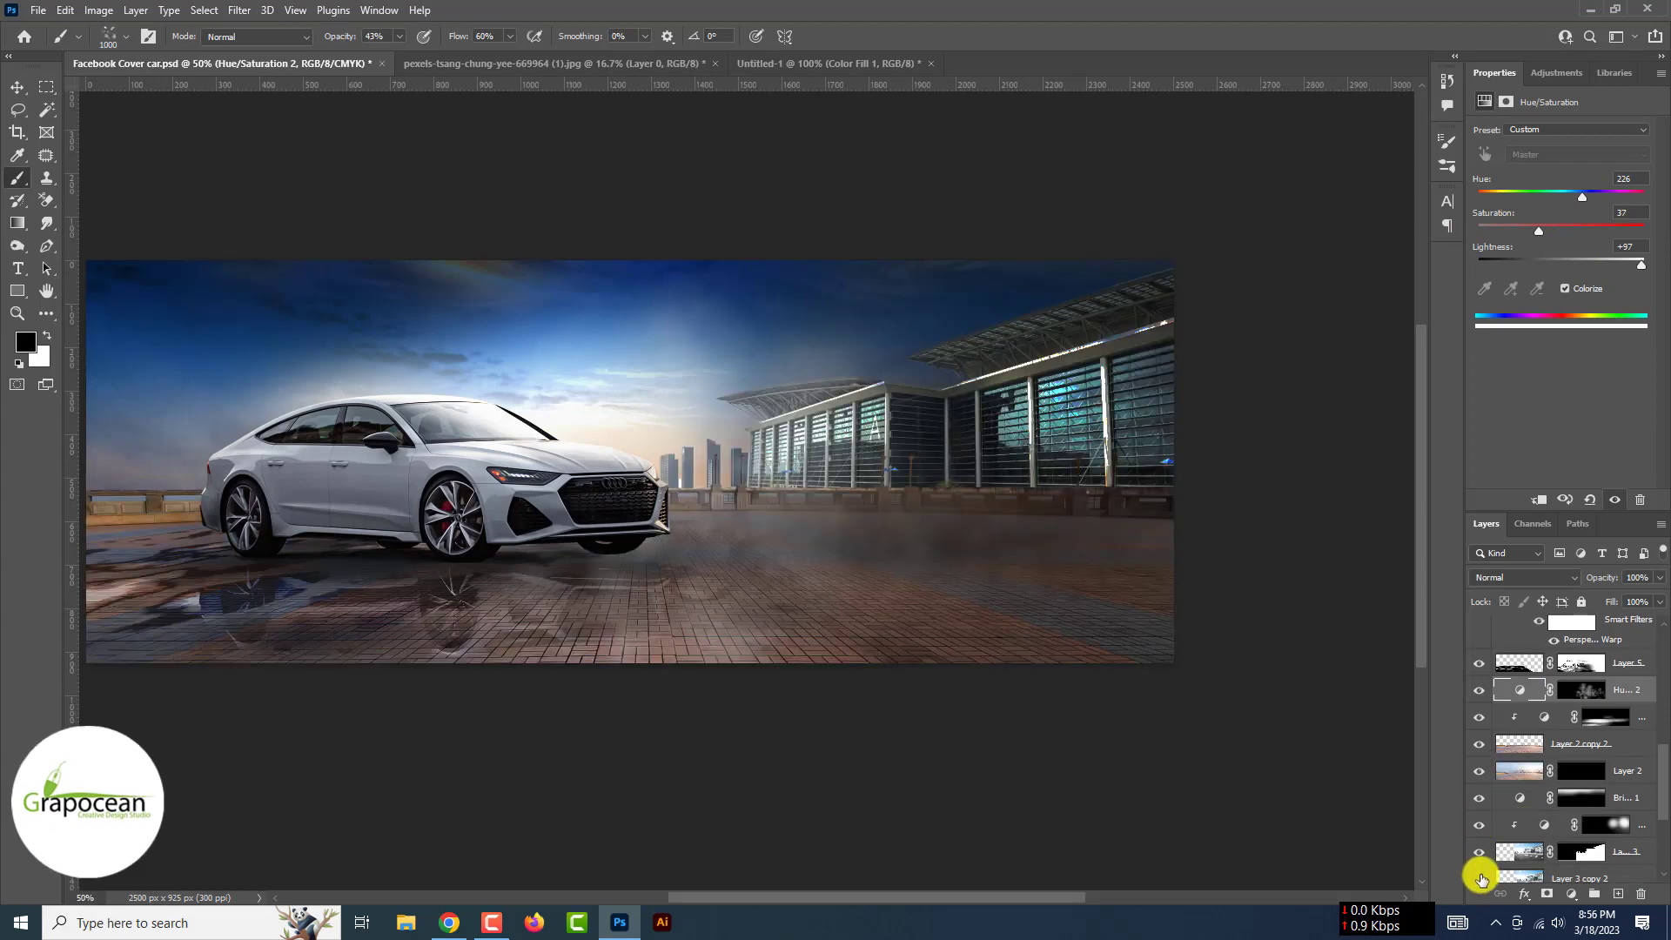
{"action": "left_click", "coordinate": [1626, 770]}
{"action": "scroll", "coordinate": [1626, 728], "scroll_direction": "down", "scroll_amount": 1}
{"action": "left_click", "coordinate": [1624, 719]}
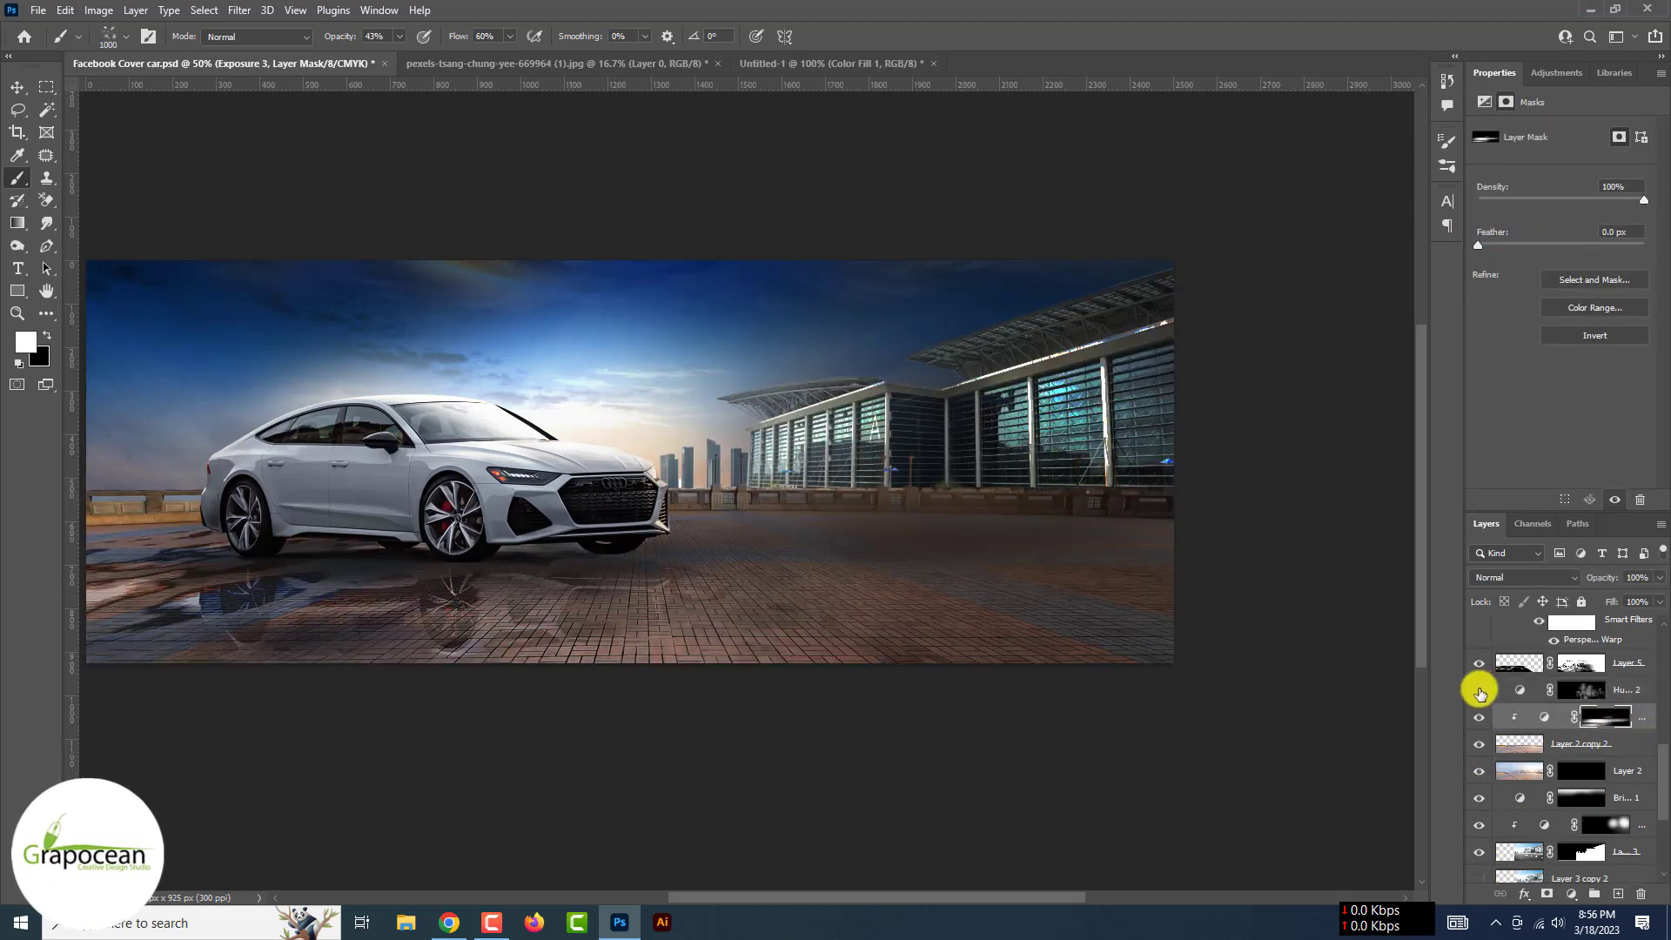
Move Hue/Saturation 2 higher in the layer stack
{"action": "scroll", "coordinate": [1485, 718], "scroll_direction": "down", "scroll_amount": 1}
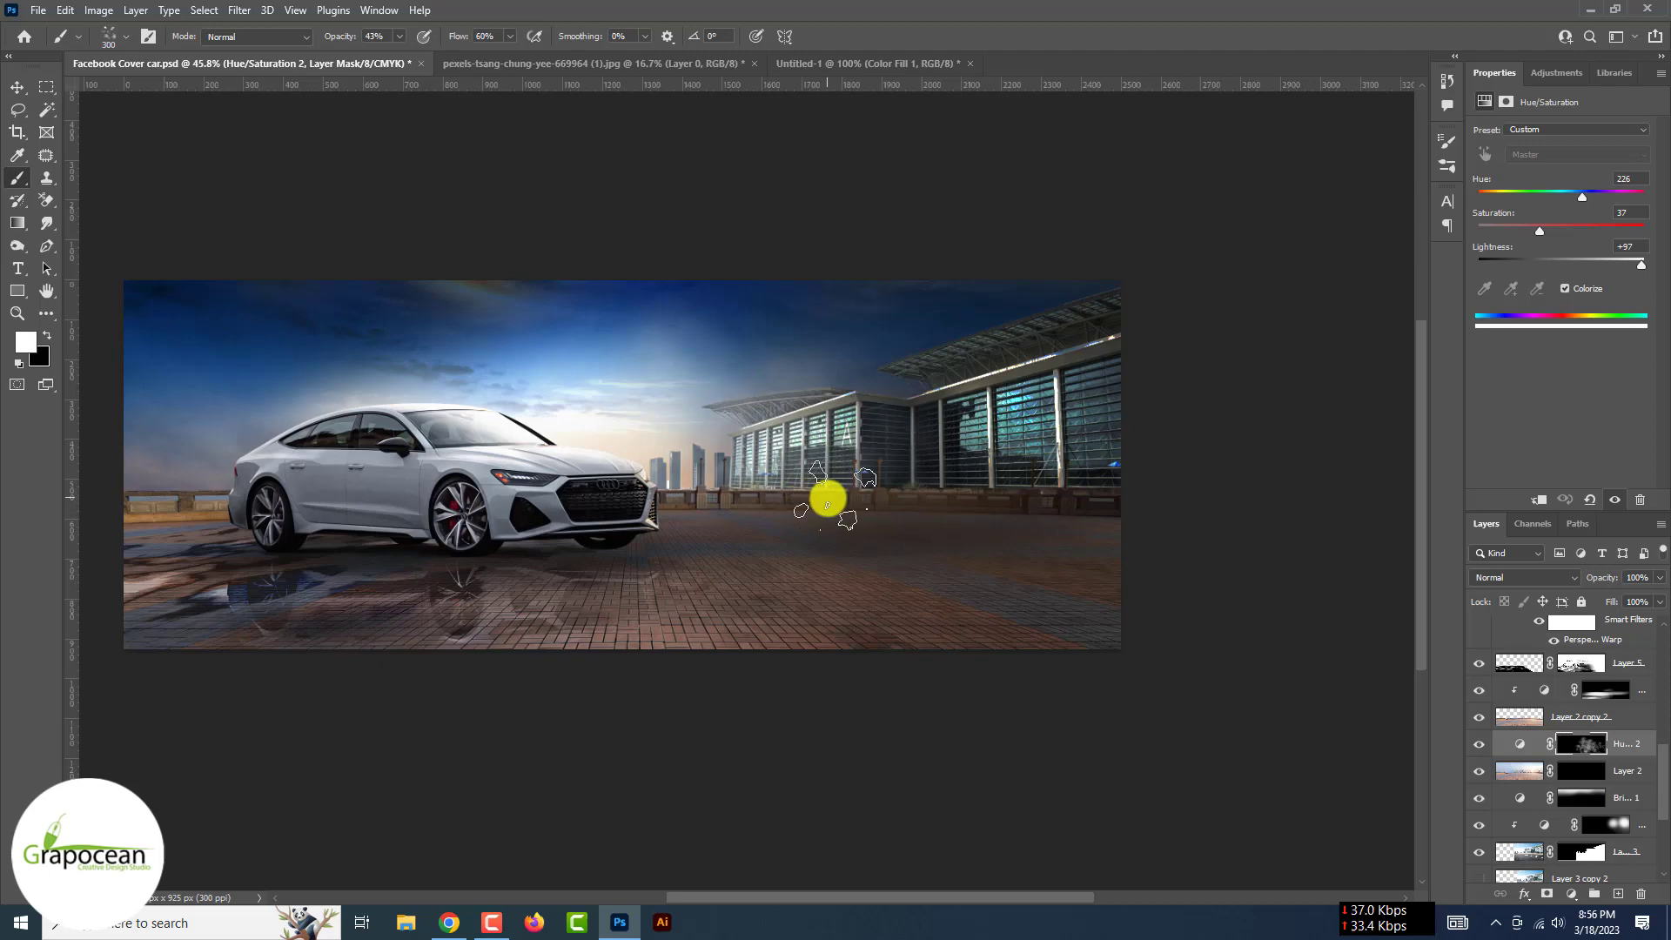
{"action": "scroll", "coordinate": [668, 490], "scroll_direction": "down", "scroll_amount": 2}
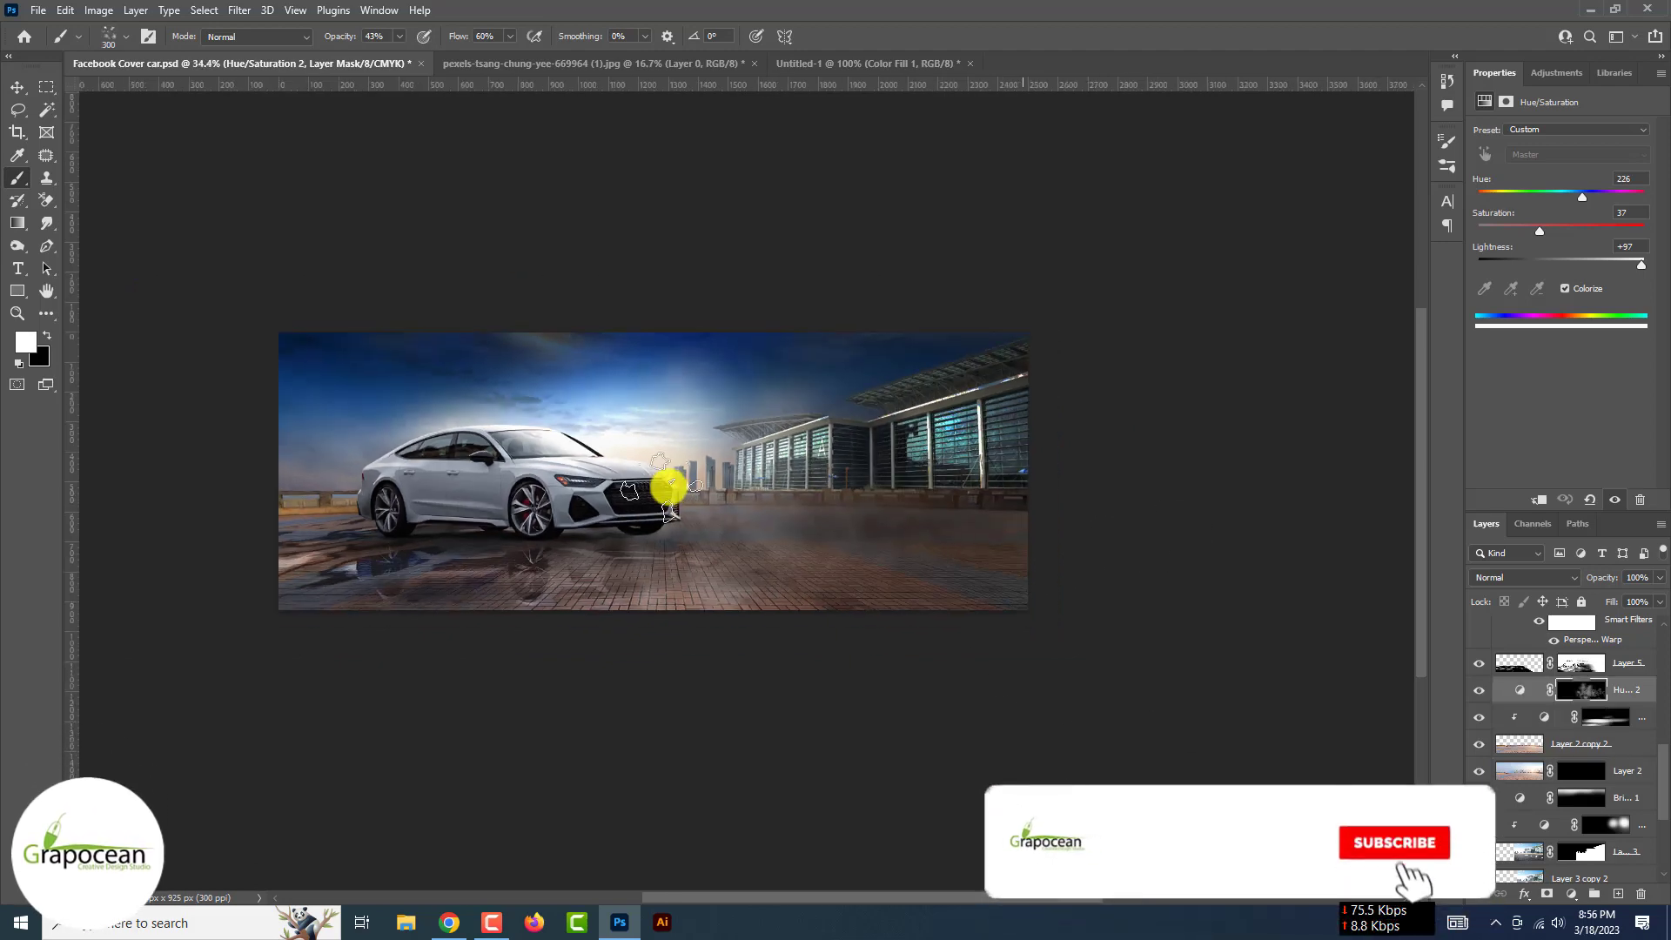
{"action": "scroll", "coordinate": [421, 505], "scroll_direction": "up", "scroll_amount": 3}
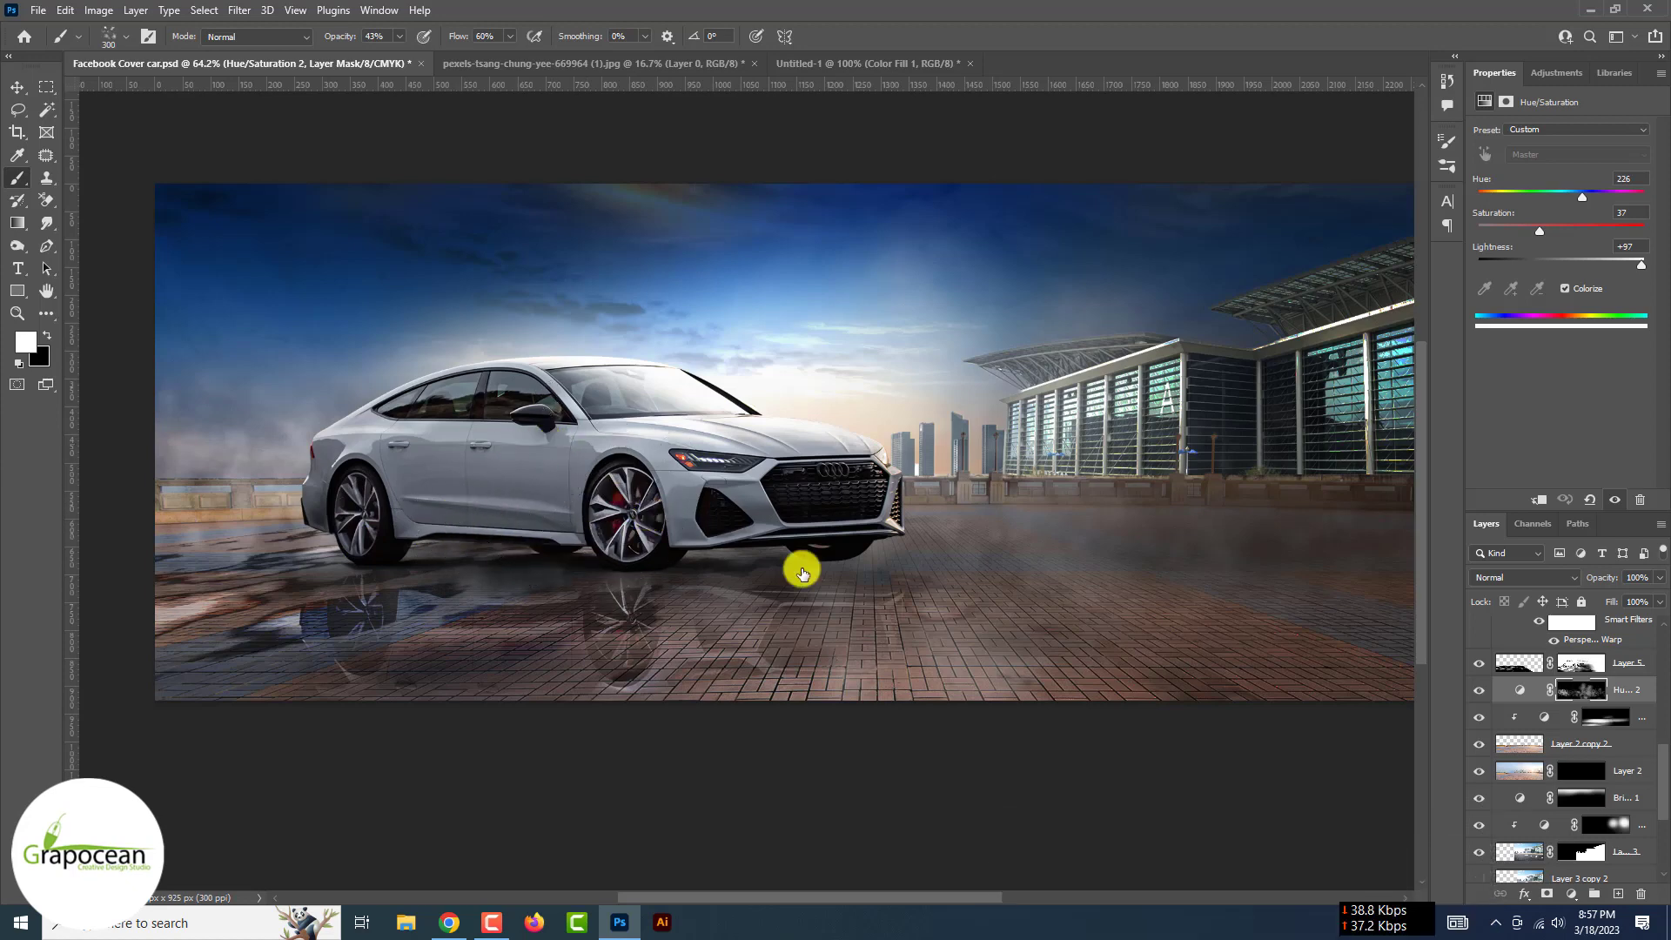
{"action": "scroll", "coordinate": [1611, 527], "scroll_direction": "down", "scroll_amount": 3}
{"action": "scroll", "coordinate": [1614, 532], "scroll_direction": "down", "scroll_amount": 3}
{"action": "mouse_move", "coordinate": [1611, 745]}
{"action": "left_mouse_down"}
{"action": "mouse_move", "coordinate": [1632, 490]}
{"action": "mouse_move", "coordinate": [1604, 682]}
{"action": "left_mouse_up"}
{"action": "scroll", "coordinate": [800, 640], "scroll_direction": "down", "scroll_amount": 2}
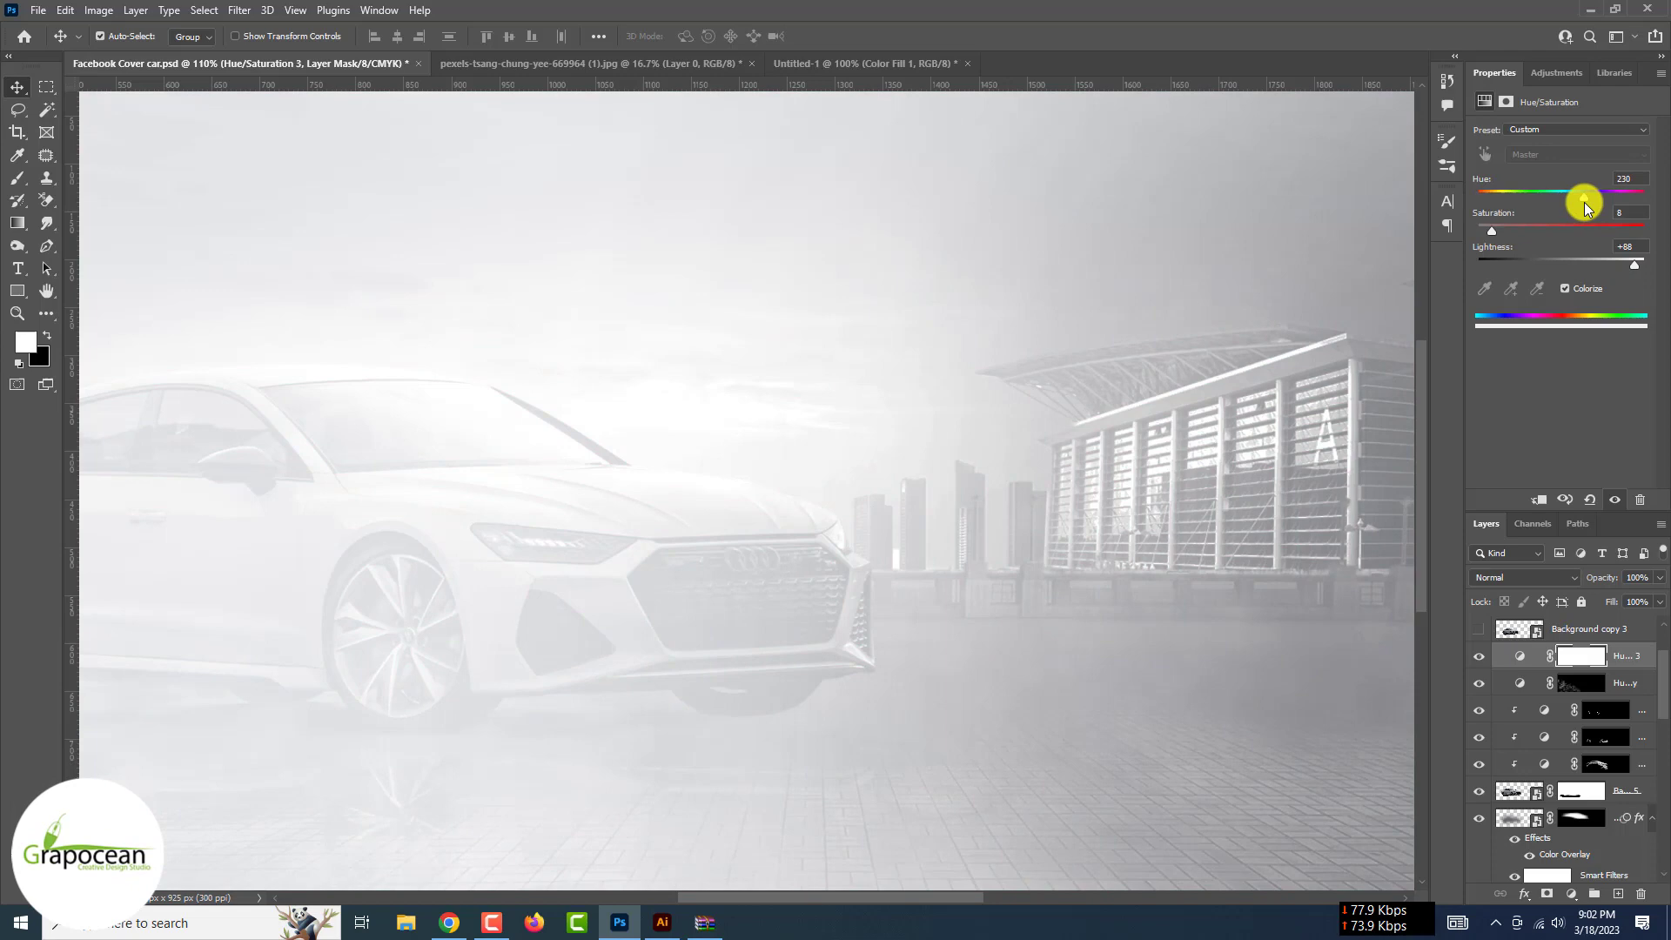
Raise the Hue/Saturation 3 saturation and invert its mask to hide the purple tint
{"action": "left_click", "coordinate": [1589, 224]}
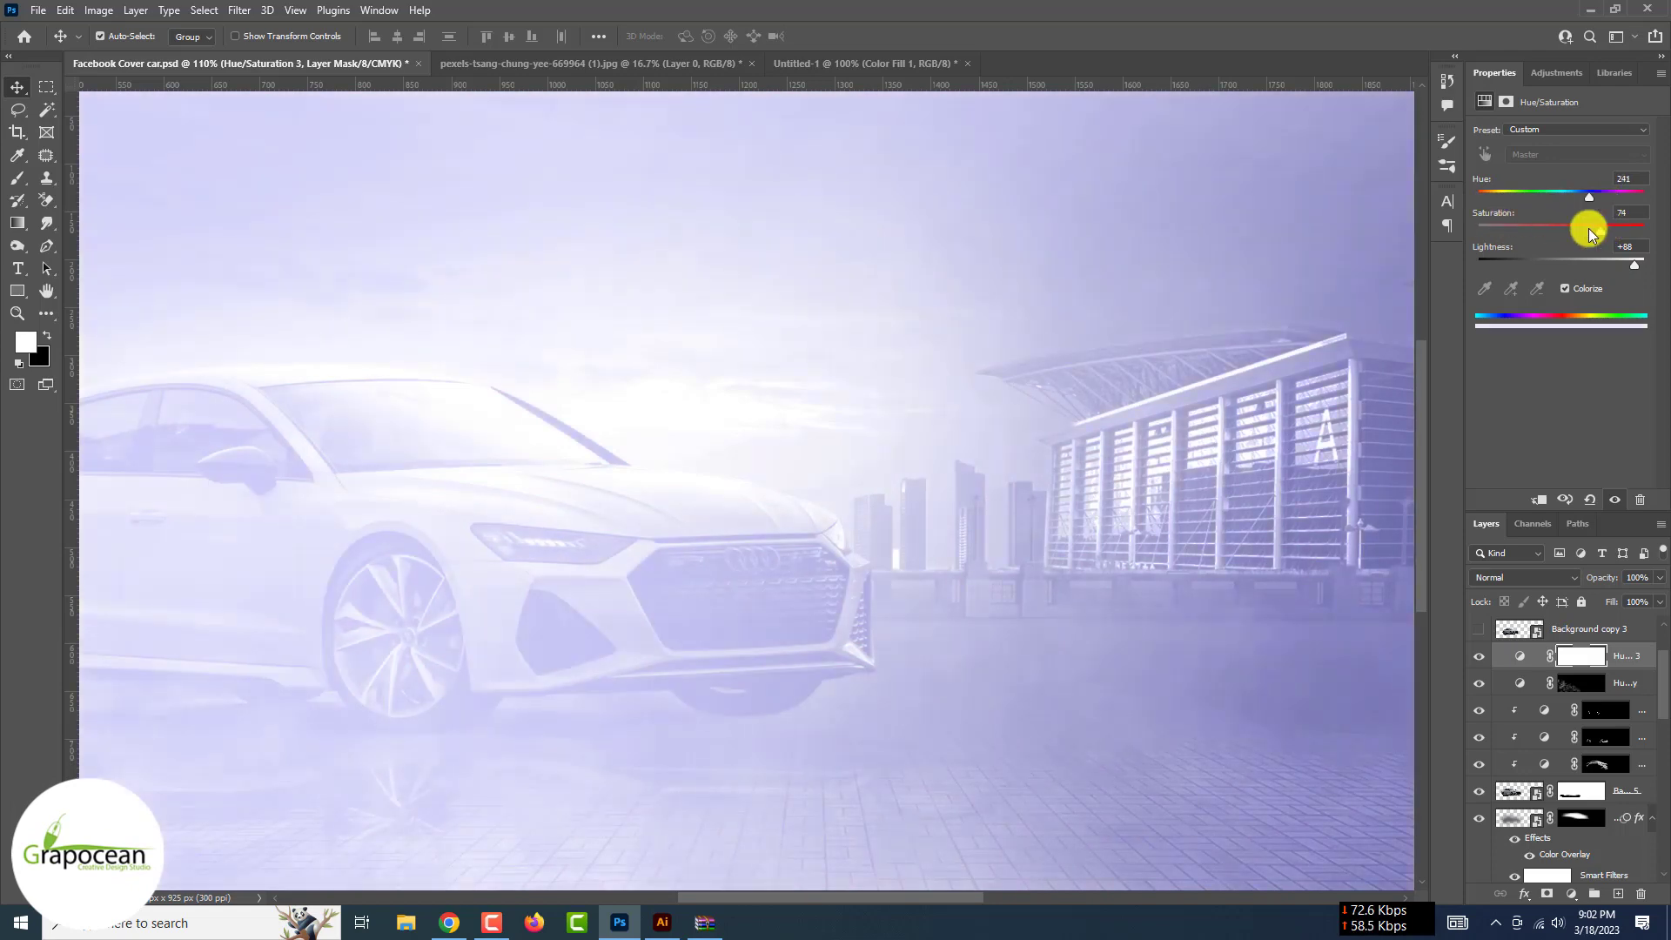
{"action": "left_click", "coordinate": [1578, 659]}
{"action": "left_click", "coordinate": [1519, 656]}
{"action": "left_click", "coordinate": [1578, 656]}
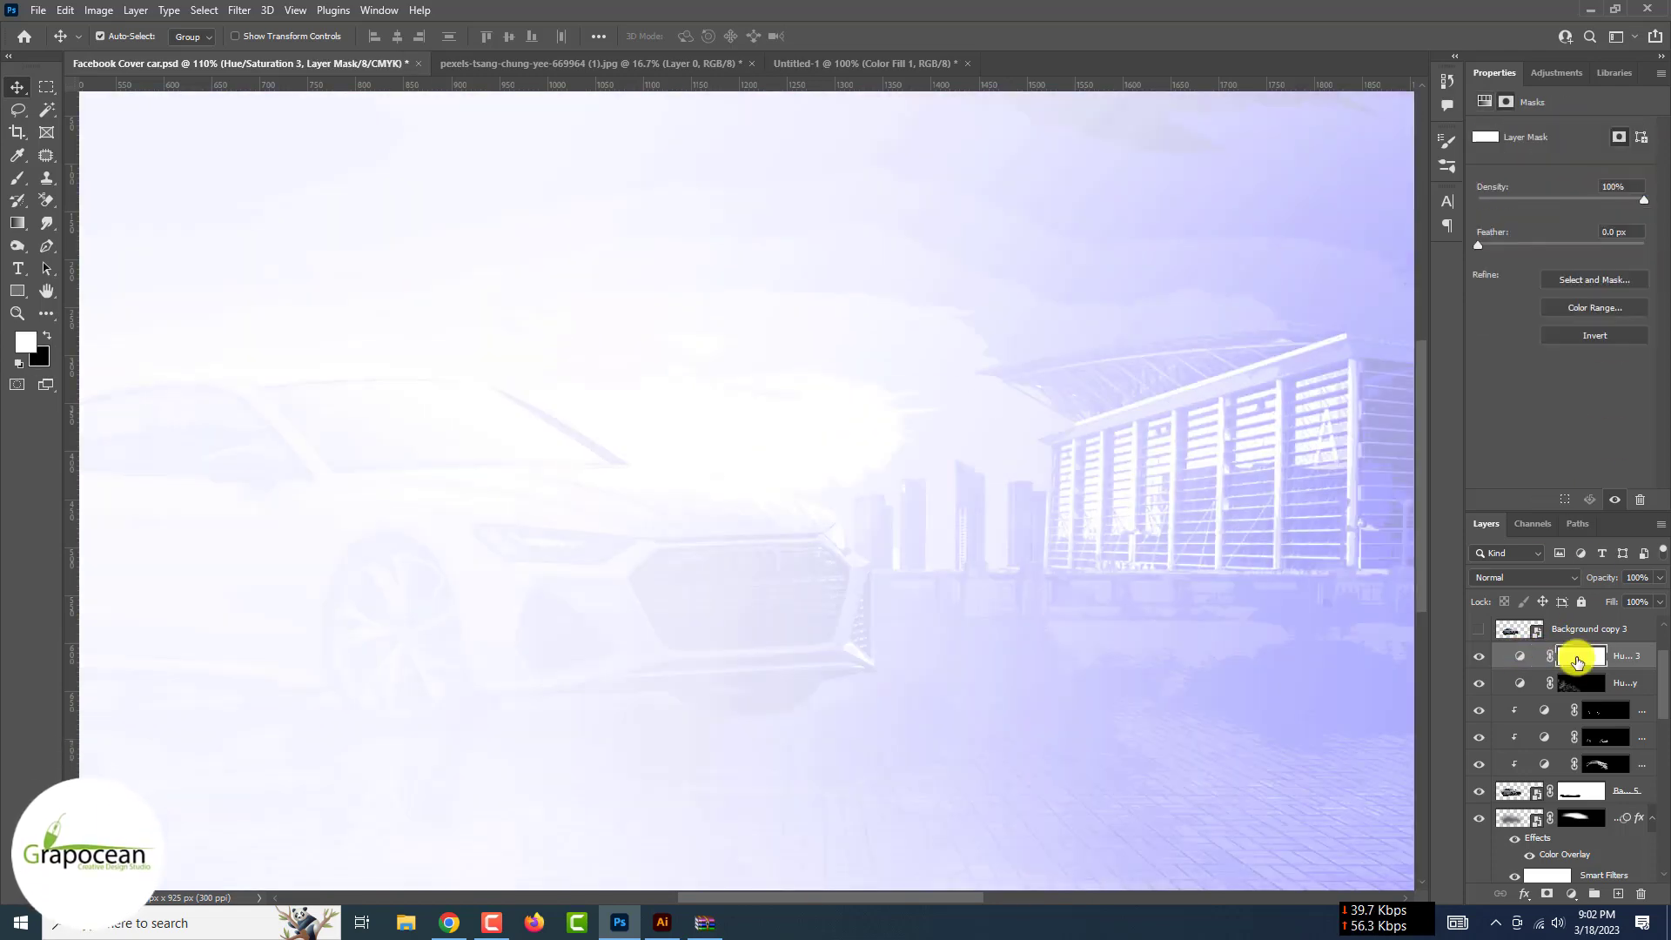
{"action": "key", "text": "ctrl+i"}
Choose a soft brush preset and return the Hue/Saturation 3 mask to black
{"action": "right_click", "coordinate": [37, 181]}
{"action": "left_click", "coordinate": [107, 36]}
{"action": "double_click", "coordinate": [29, 241]}
{"action": "scroll", "coordinate": [597, 671], "scroll_direction": "up", "scroll_amount": 1}
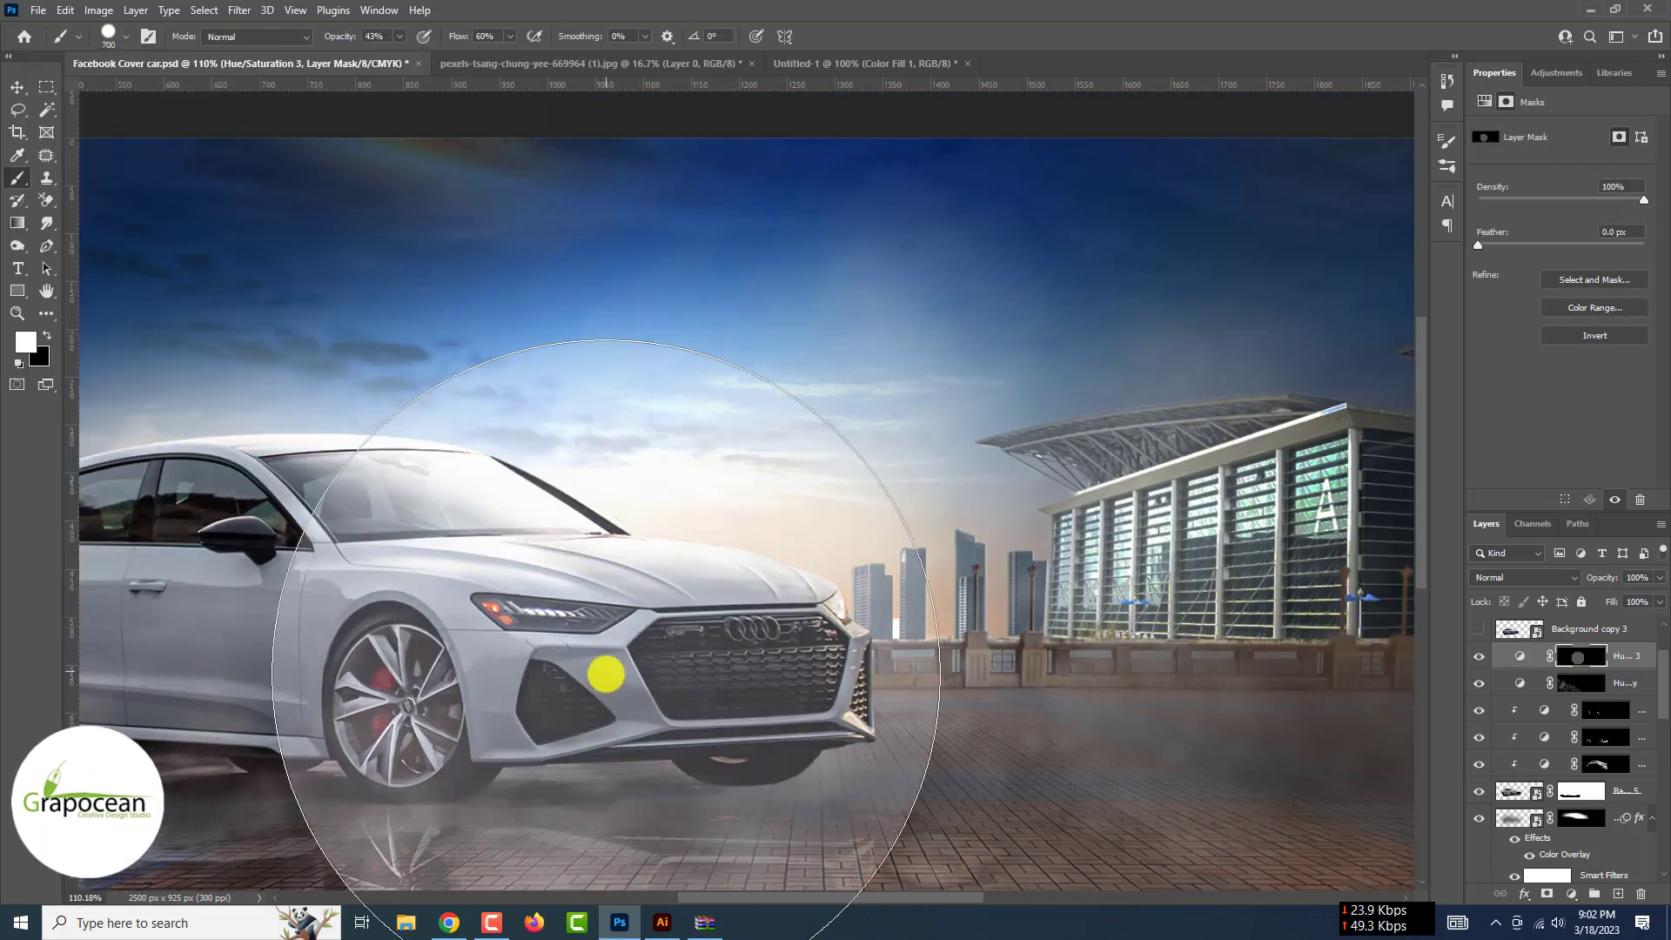
{"action": "key", "text": "ctrl+i"}
{"action": "right_click", "coordinate": [1575, 659]}
{"action": "left_click", "coordinate": [1436, 167]}
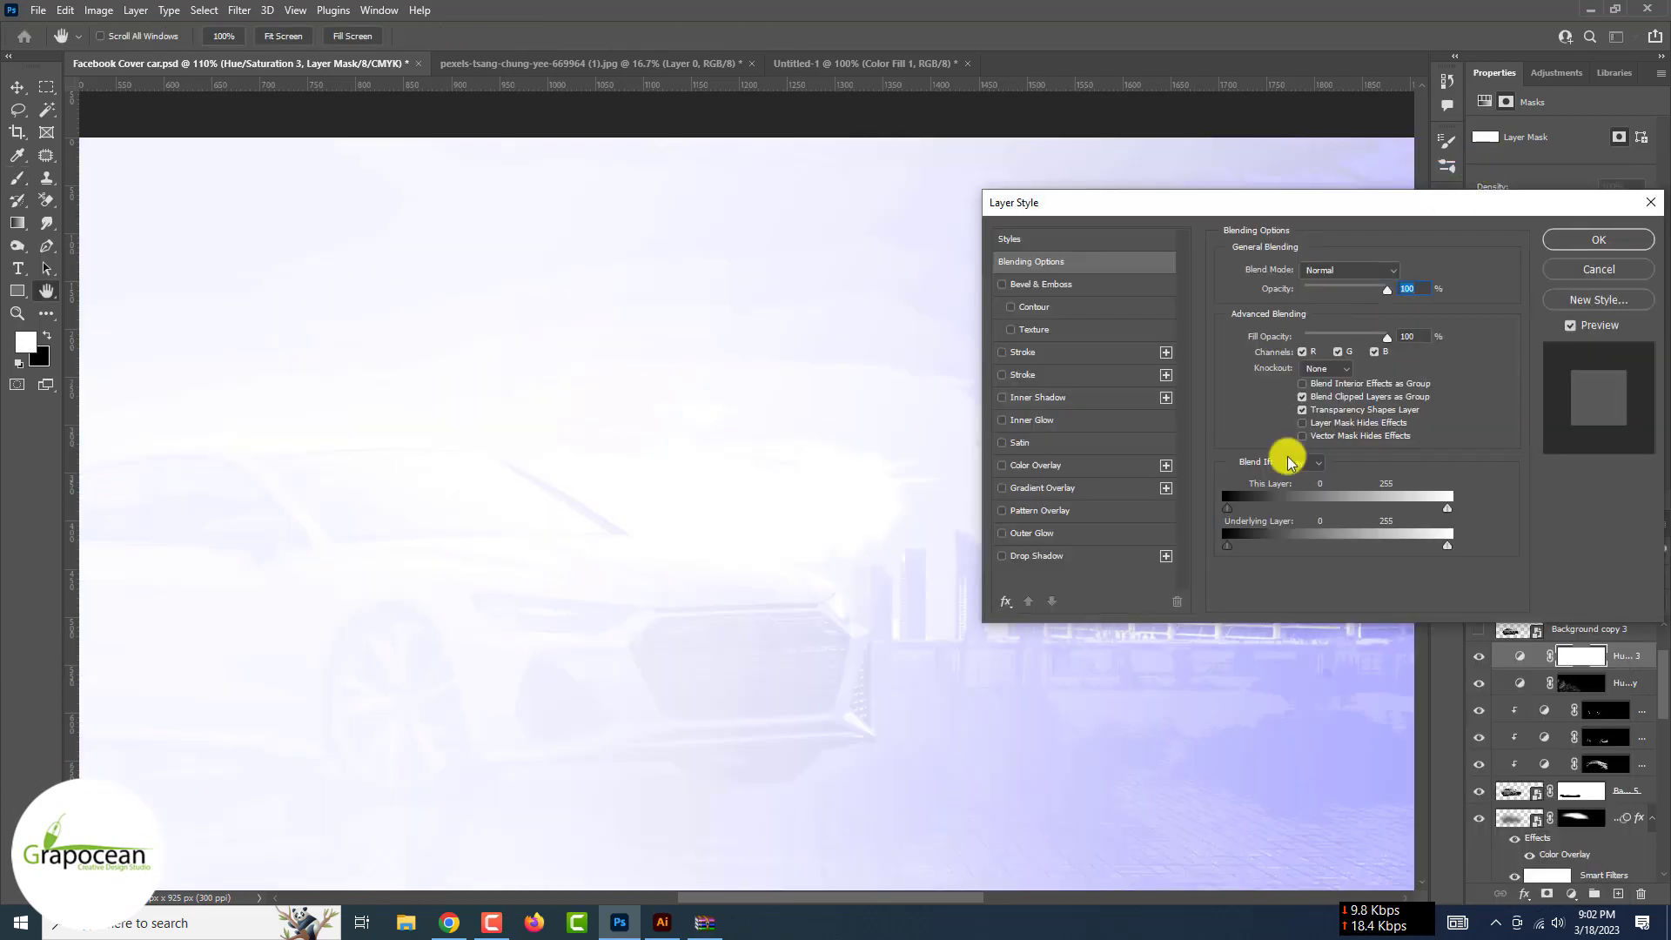
{"action": "key", "text": "Escape"}
{"action": "key", "text": "ctrl+i"}
{"action": "scroll", "coordinate": [522, 608], "scroll_direction": "up", "scroll_amount": 5}
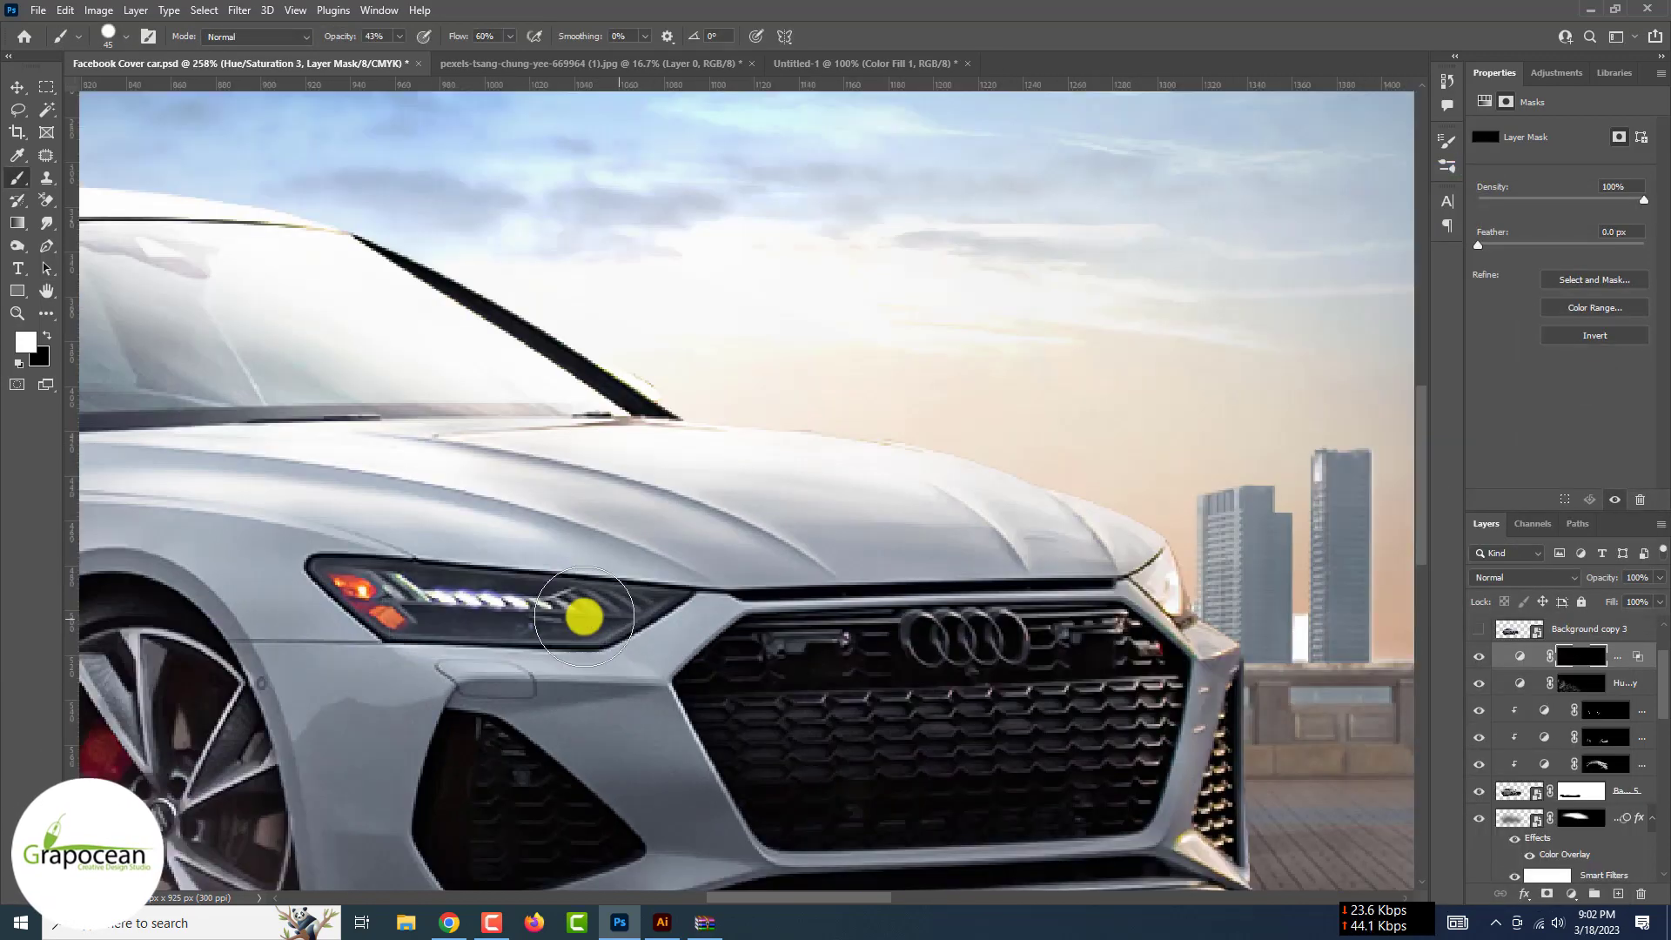
Paint the headlight on the mask, undoing stray strokes on the bumper and grille, brush size 50
{"action": "mouse_move", "coordinate": [605, 631]}
{"action": "left_mouse_down"}
{"action": "mouse_move", "coordinate": [372, 585]}
{"action": "mouse_move", "coordinate": [578, 597]}
{"action": "left_mouse_up"}
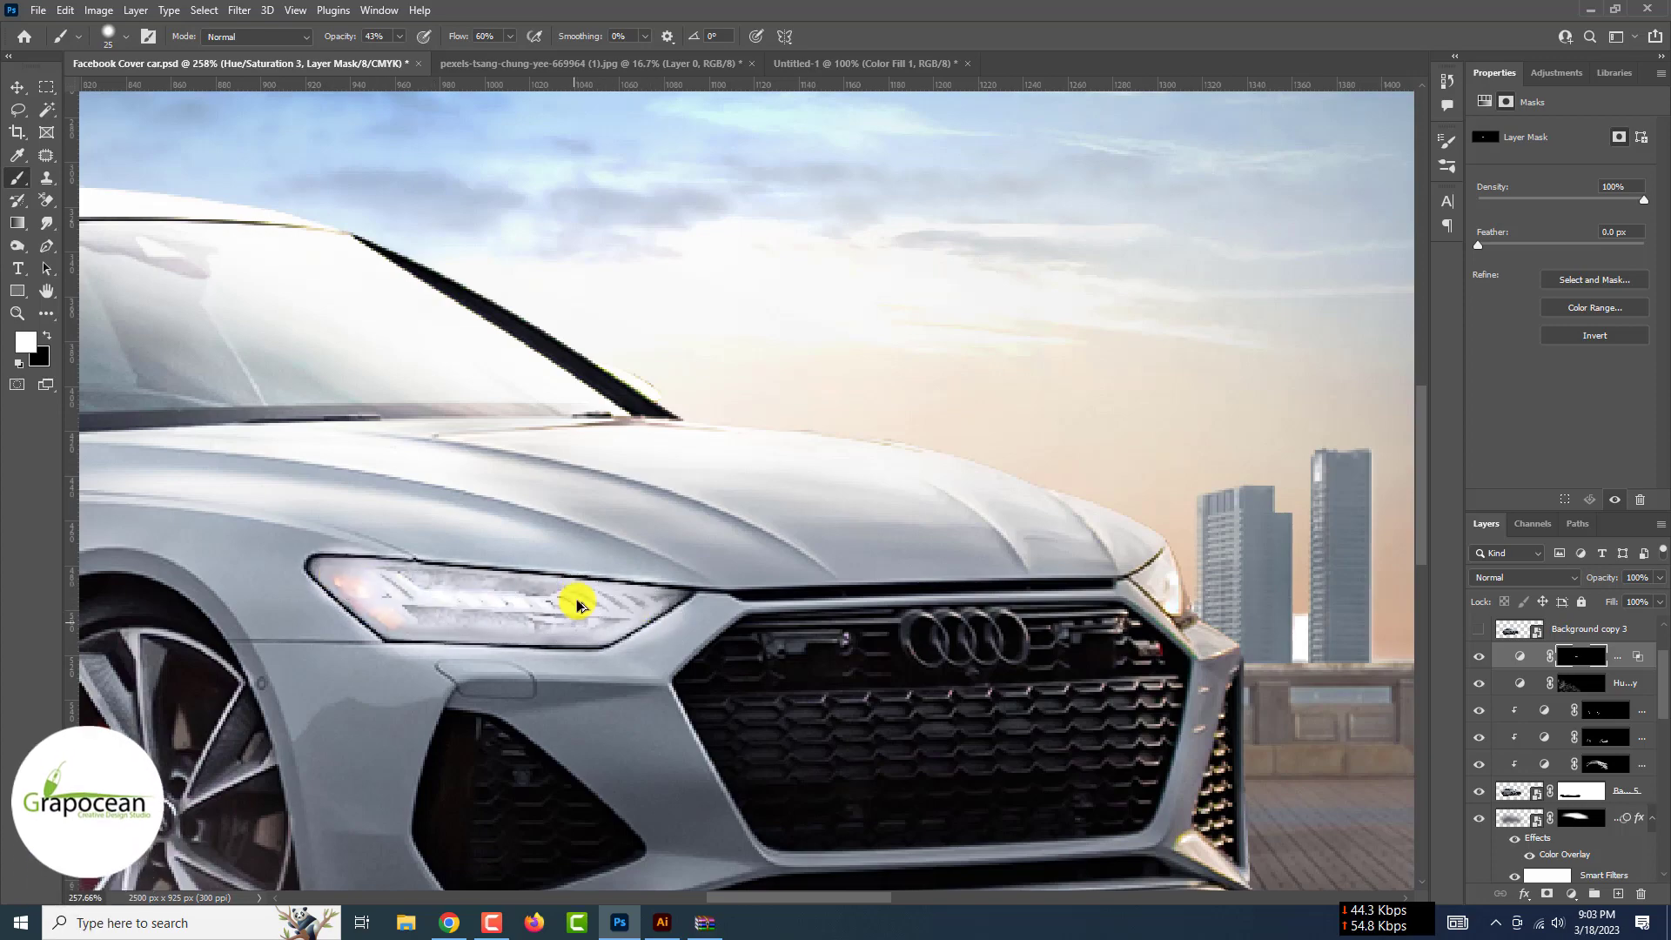
{"action": "scroll", "coordinate": [577, 601], "scroll_direction": "down", "scroll_amount": 5}
{"action": "right_click", "coordinate": [18, 174]}
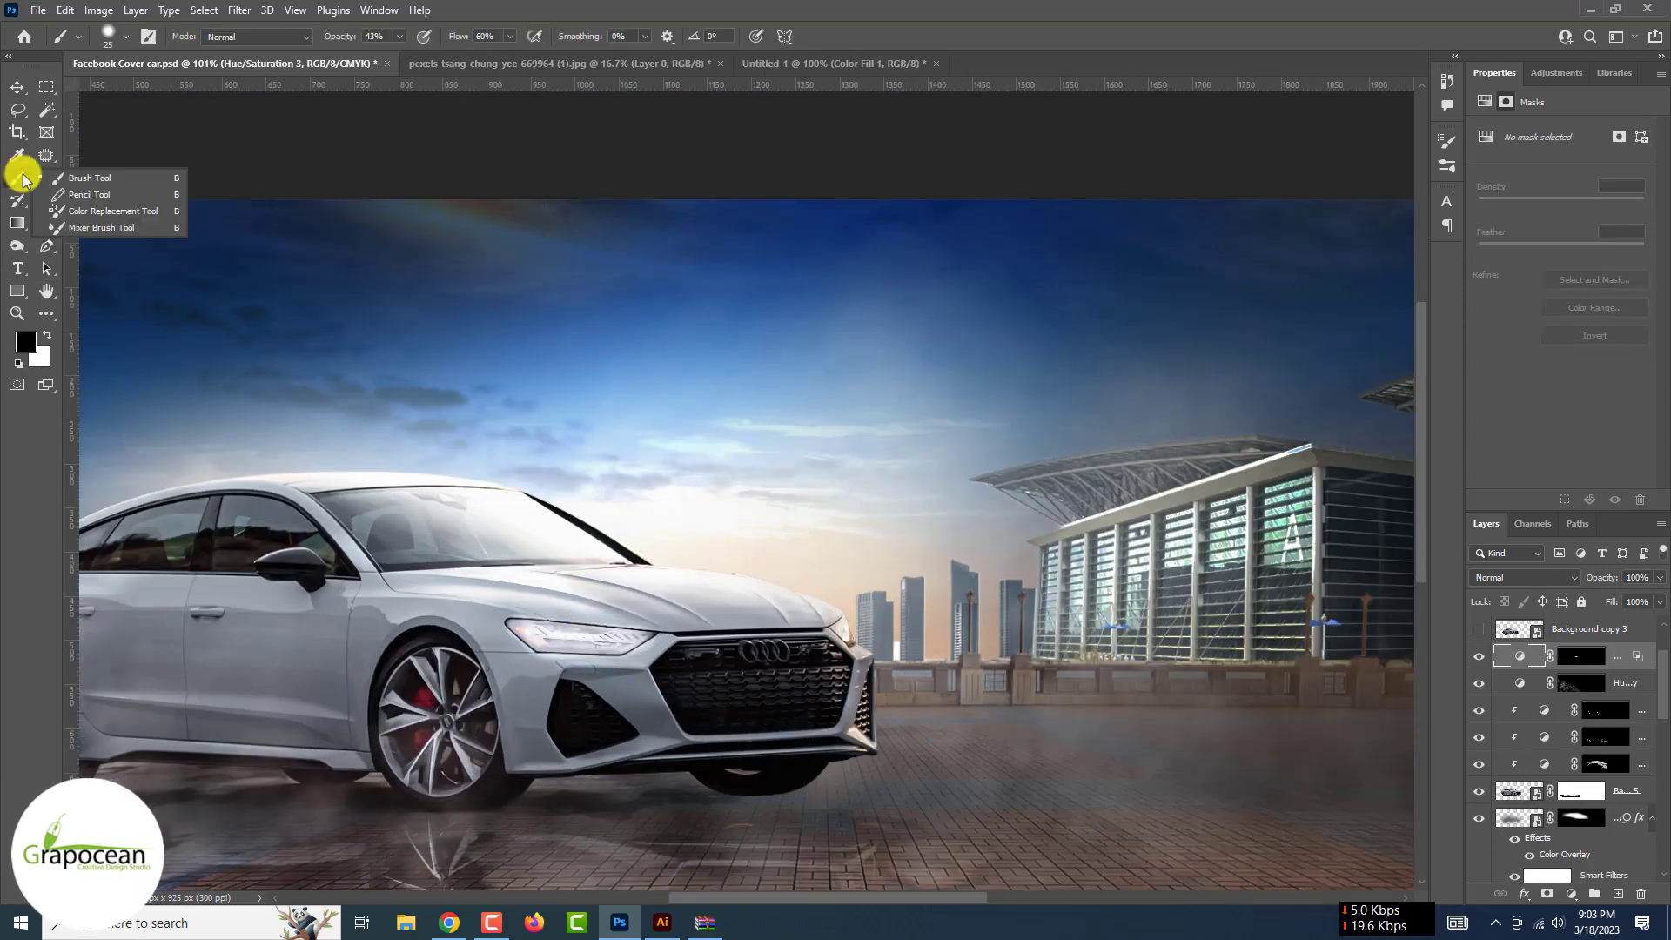
{"action": "left_click", "coordinate": [87, 174]}
{"action": "left_click_drag", "start_coordinate": [557, 762], "coordinate": [839, 759]}
{"action": "key", "text": "ctrl+z"}
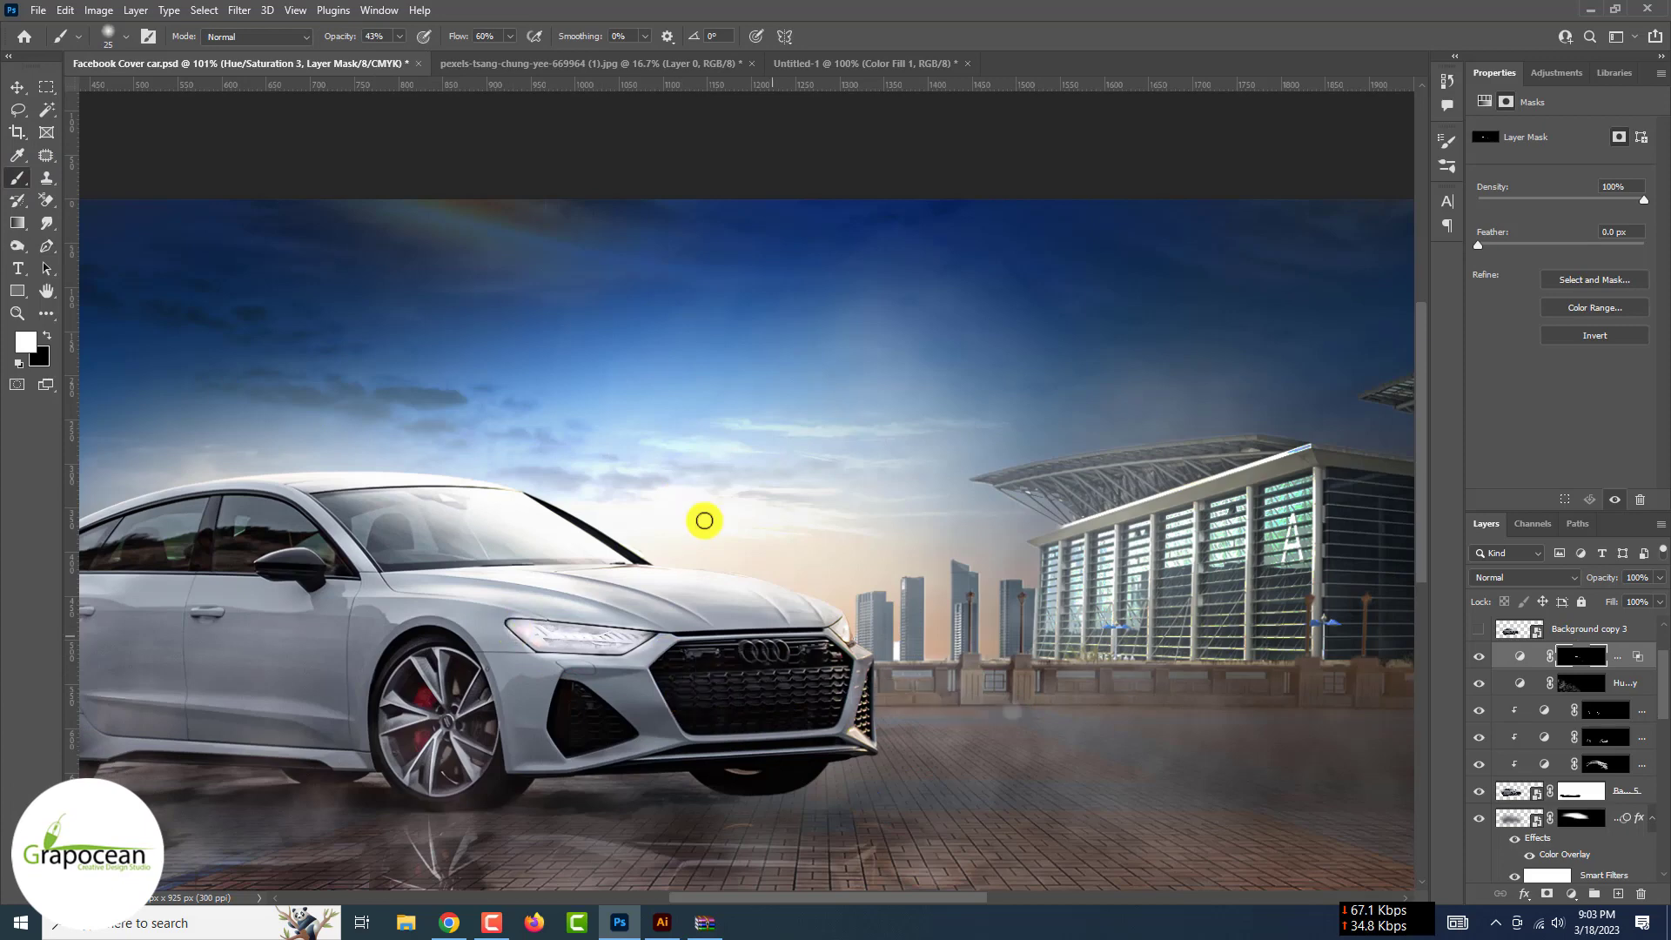
{"action": "key", "text": "ctrl+z"}
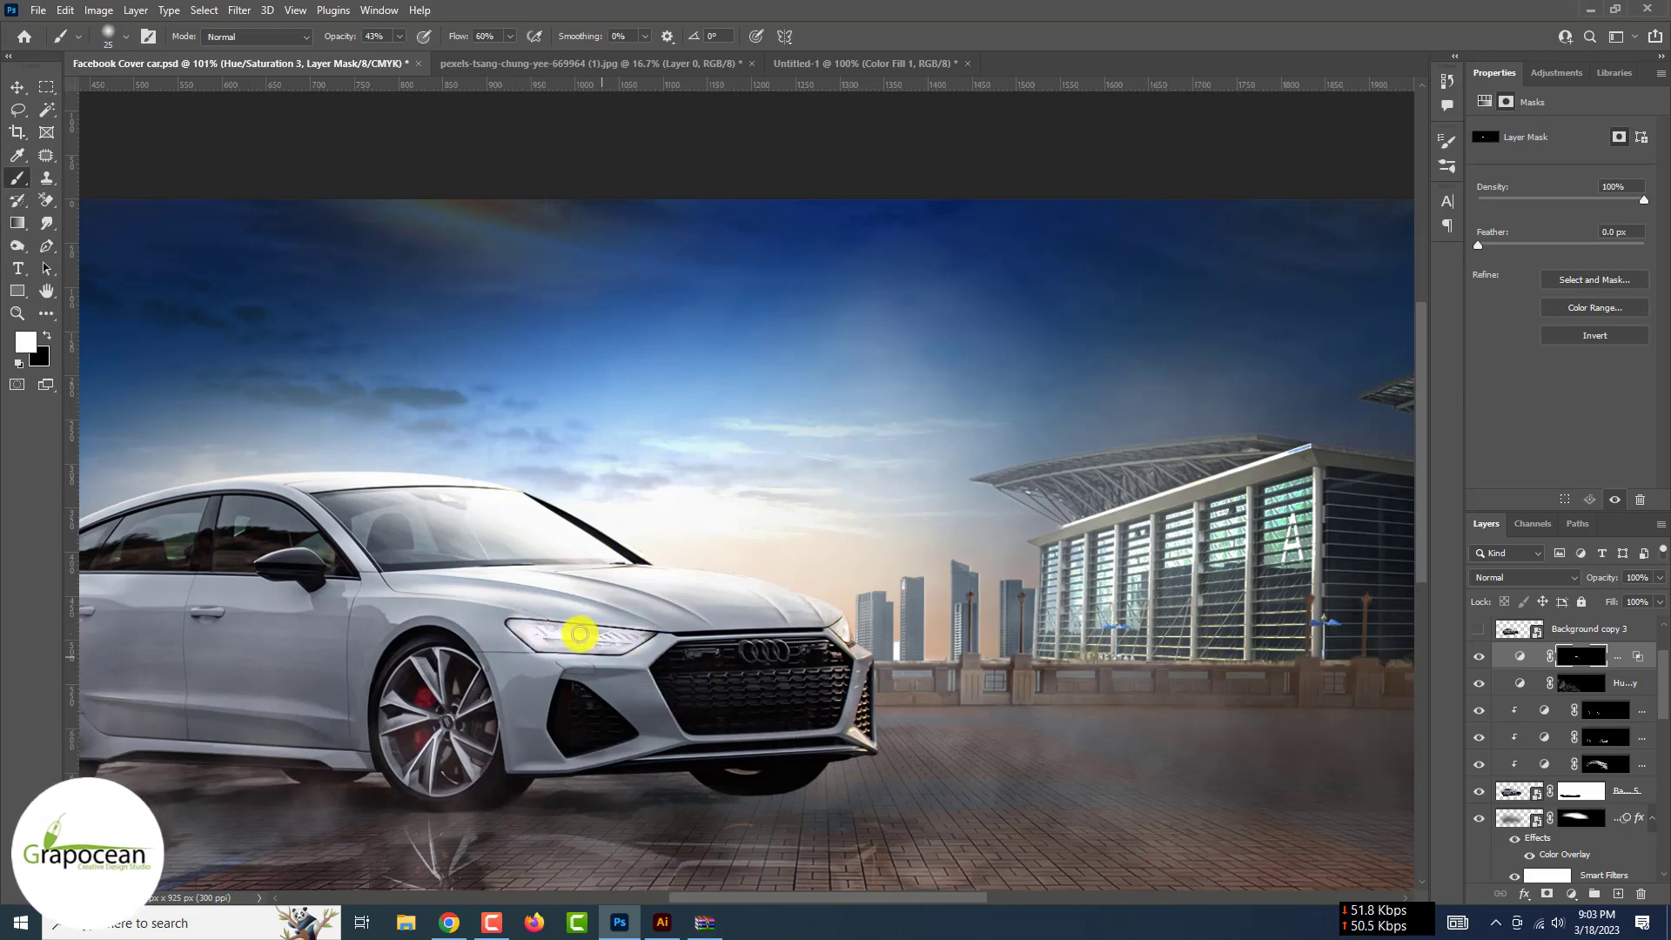
{"action": "key", "text": "bracketleft"}
{"action": "key", "text": "bracketleft"}
{"action": "key", "text": "bracketleft"}
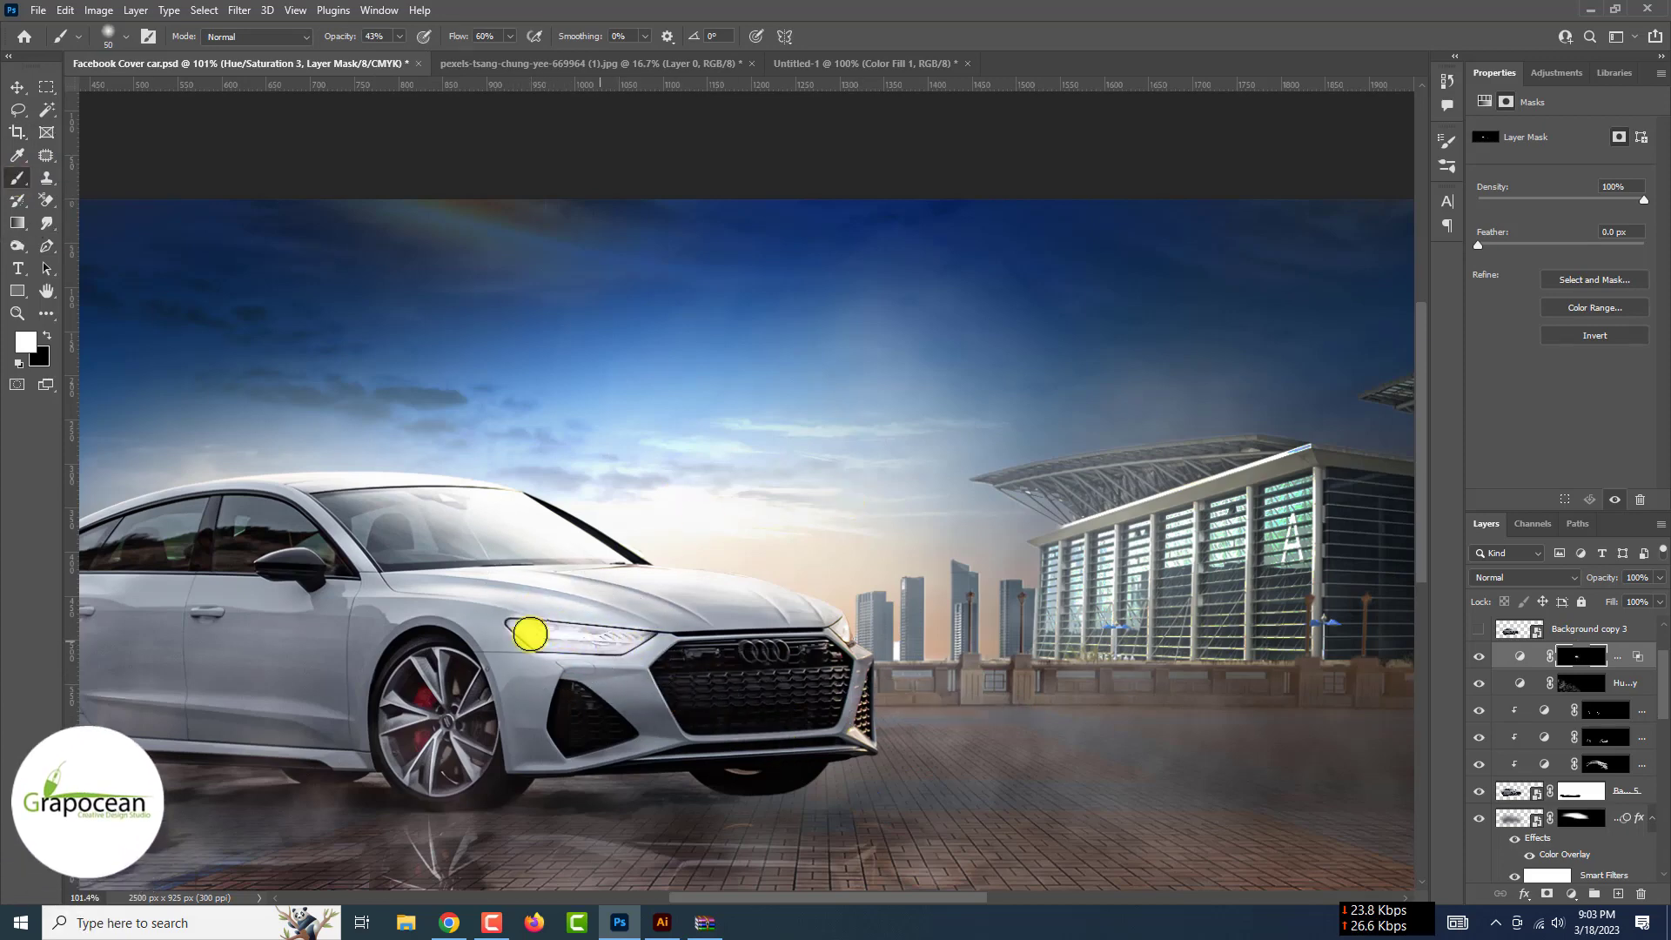
Drag the AUTO logo over from the Illustrator file
{"action": "scroll", "coordinate": [557, 644], "scroll_direction": "down", "scroll_amount": 2}
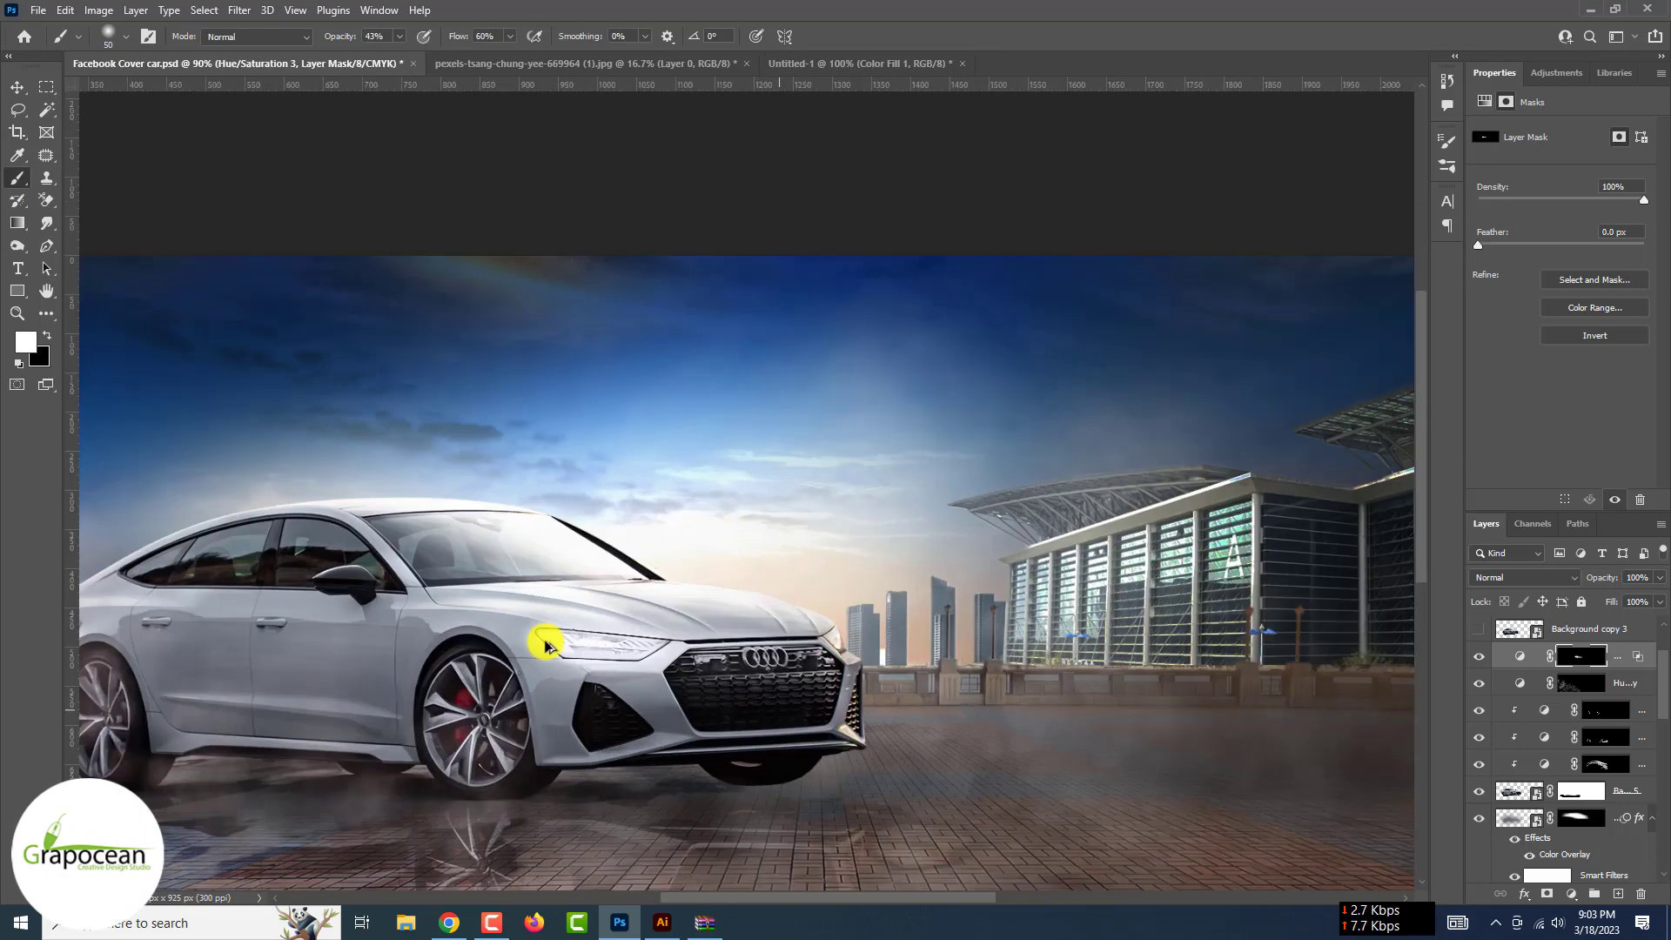
{"action": "scroll", "coordinate": [610, 661], "scroll_direction": "down", "scroll_amount": 3}
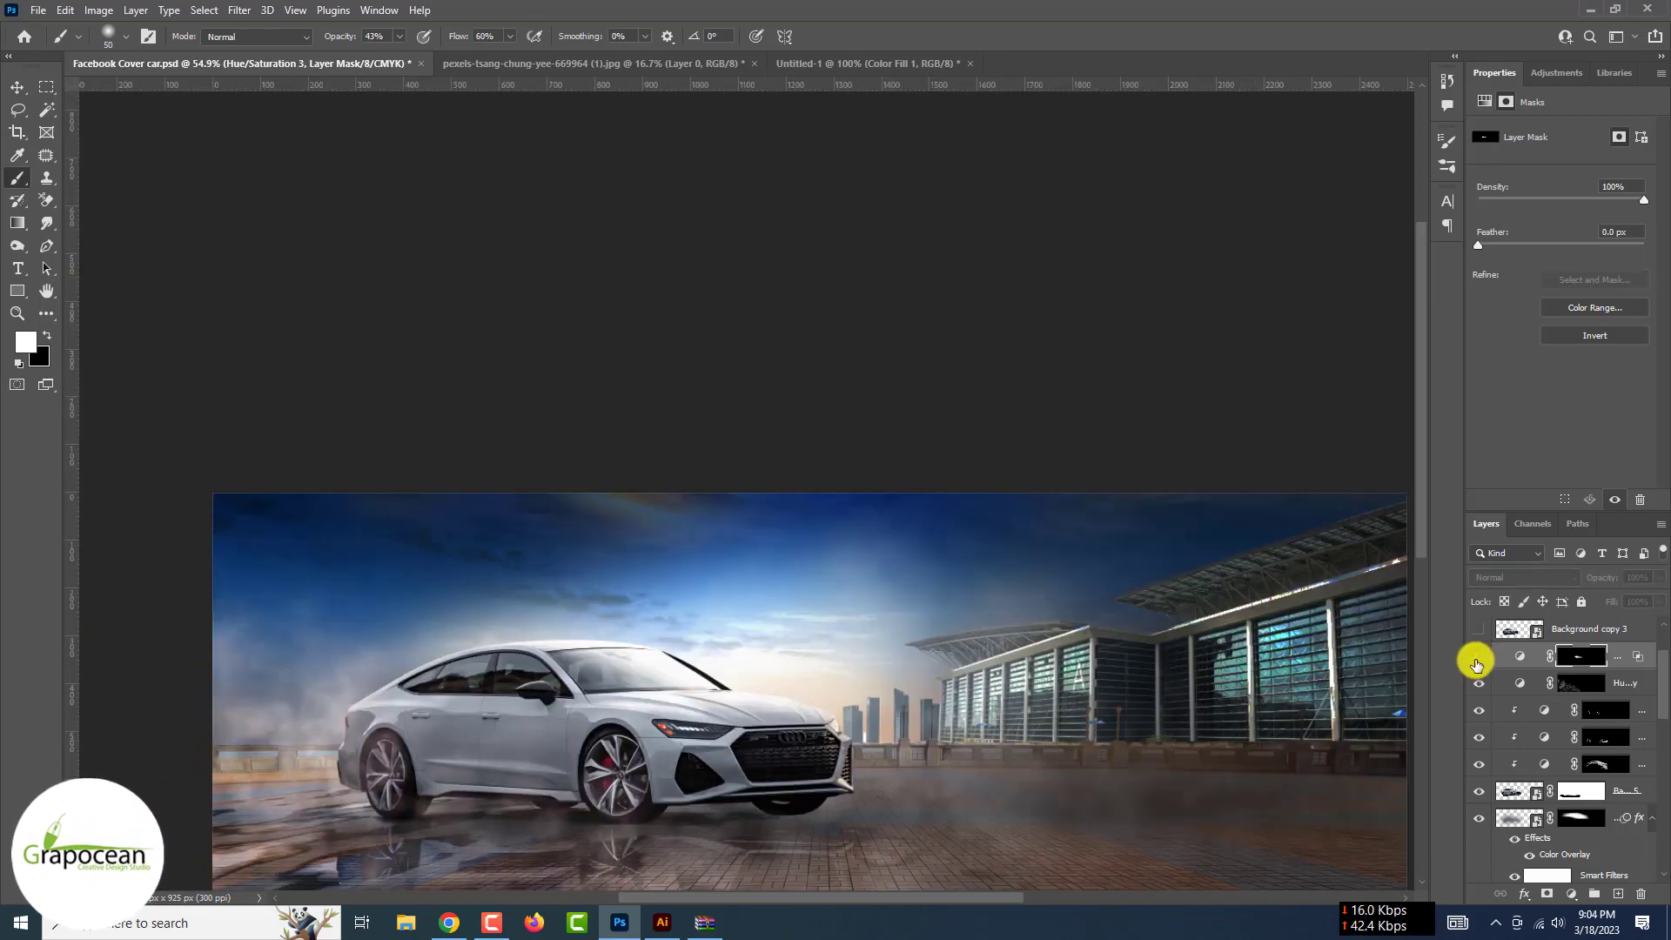
{"action": "scroll", "coordinate": [863, 729], "scroll_direction": "up", "scroll_amount": 3}
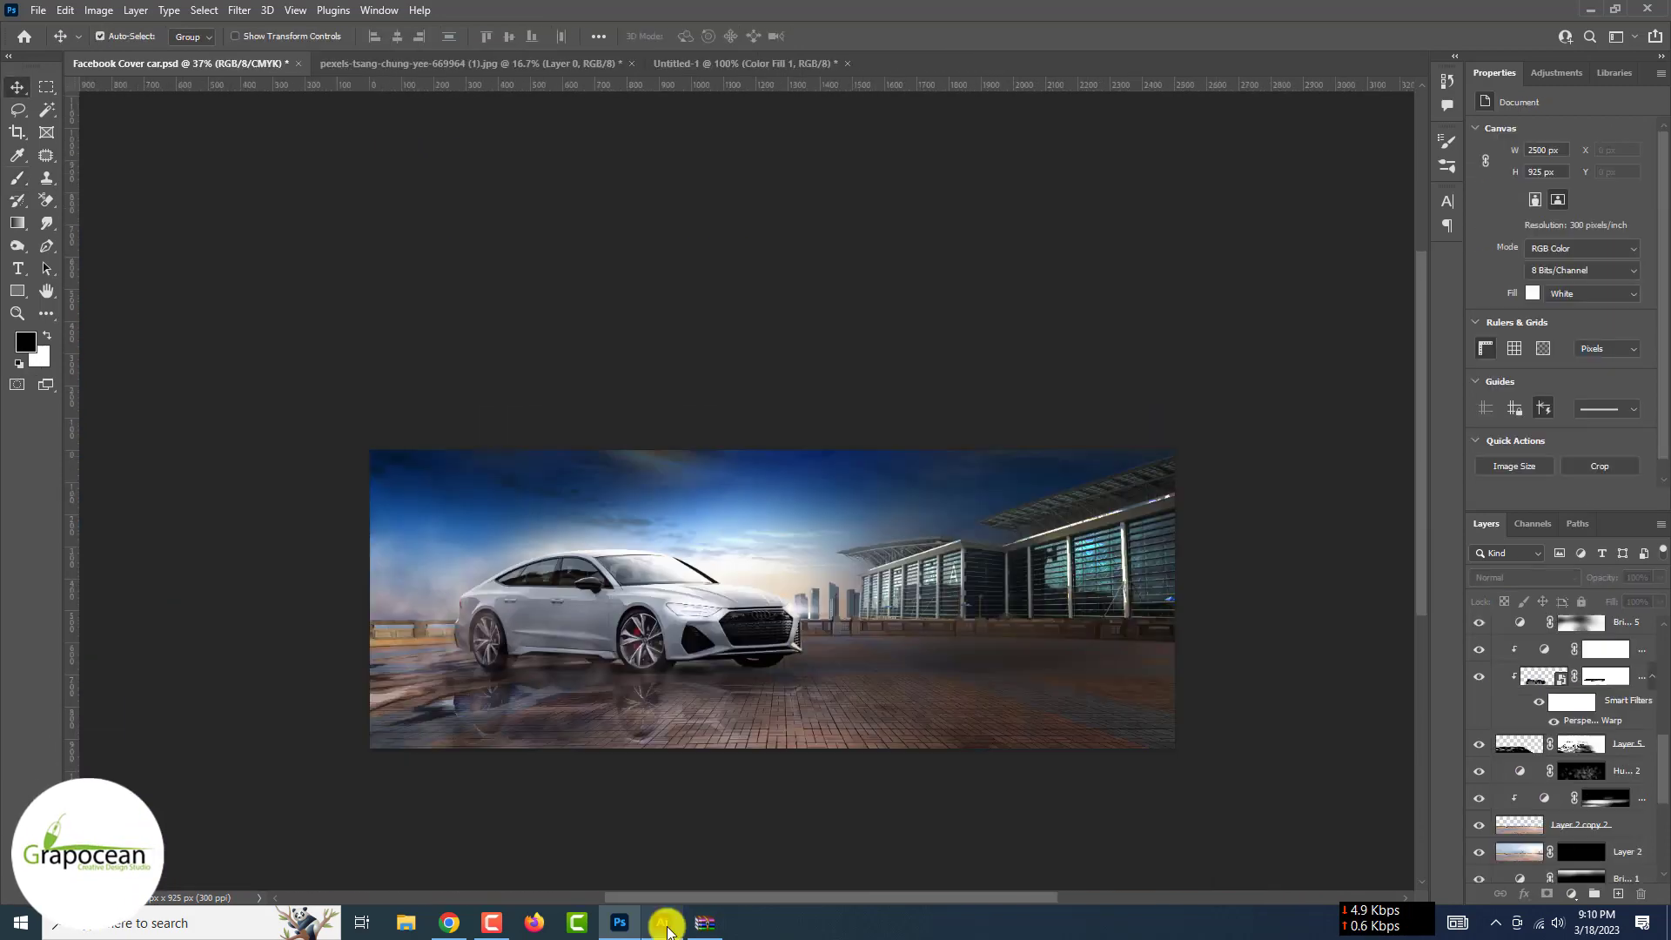
{"action": "left_click", "coordinate": [663, 923]}
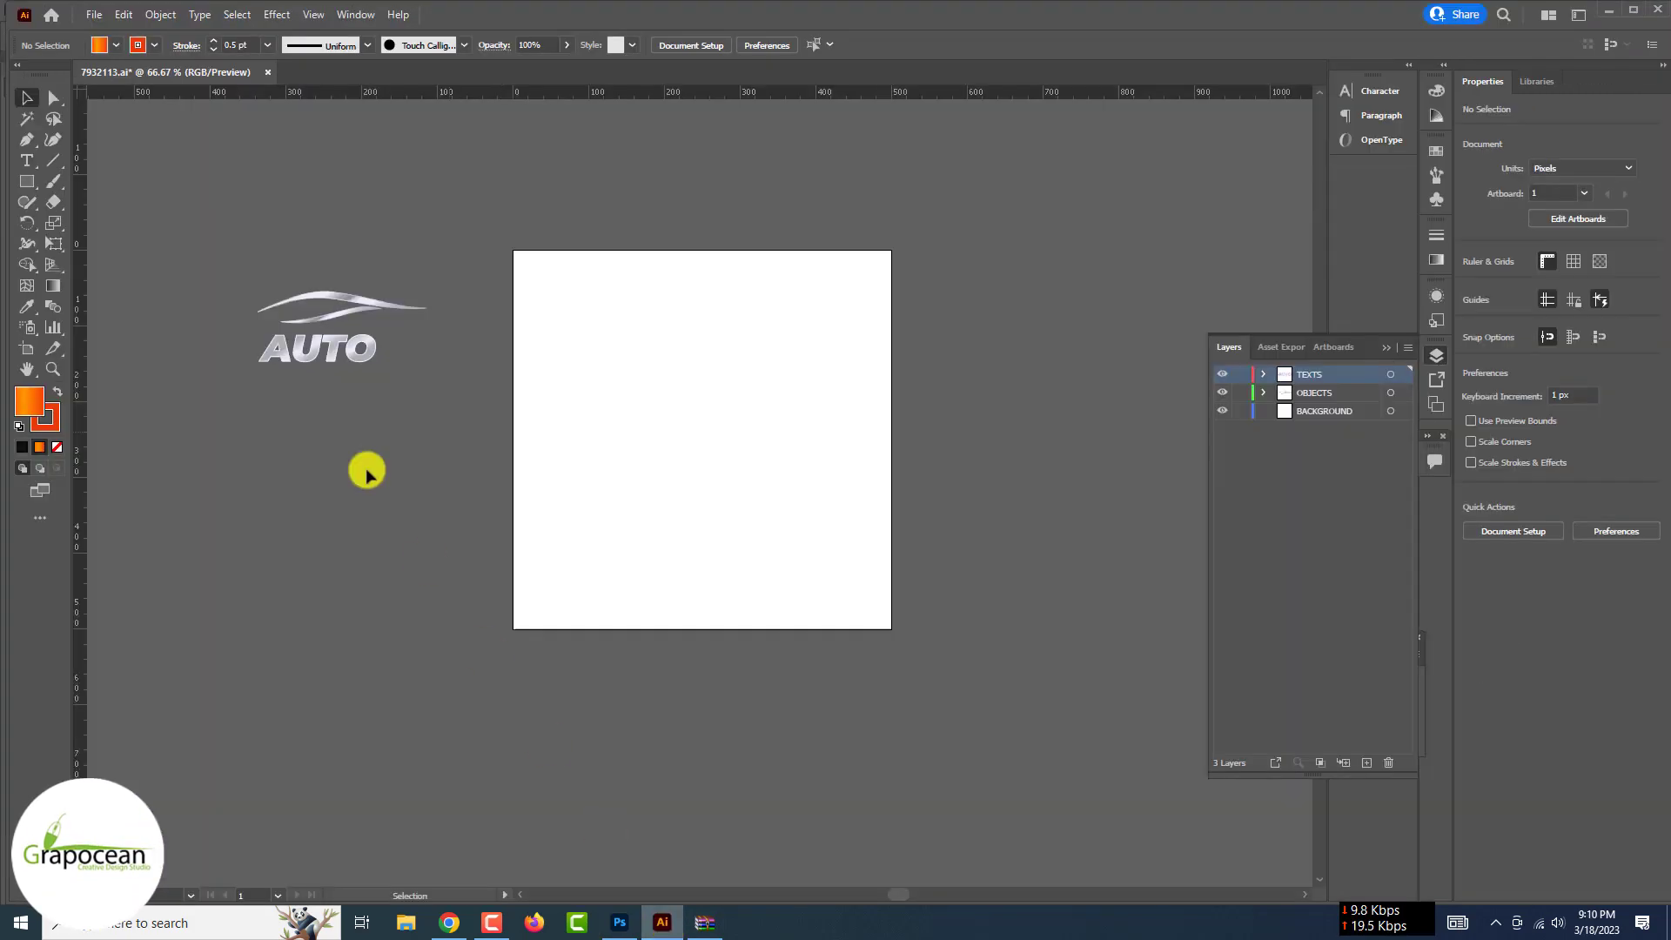
{"action": "mouse_move", "coordinate": [227, 270]}
{"action": "left_mouse_down"}
{"action": "mouse_move", "coordinate": [578, 515]}
{"action": "mouse_move", "coordinate": [618, 879]}
{"action": "mouse_move", "coordinate": [657, 887]}
{"action": "left_mouse_up"}
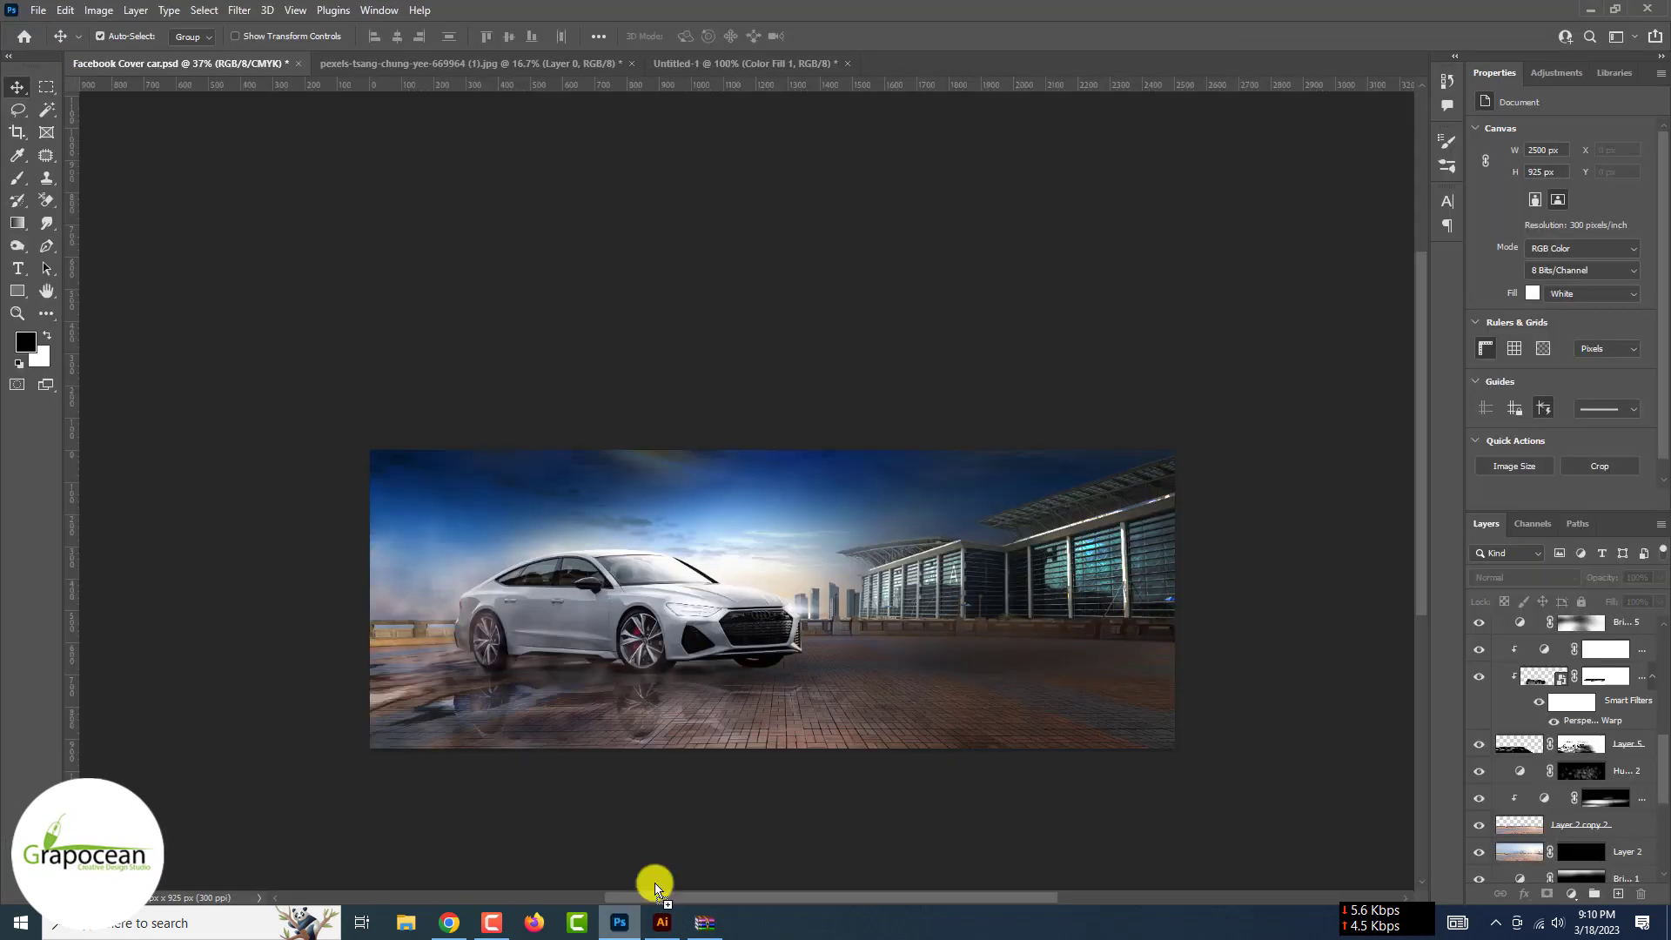
Place the AUTO logo, scaled down, at the lower right of the cover
{"action": "left_click_drag", "start_coordinate": [1053, 553], "coordinate": [1058, 557]}
{"action": "left_click_drag", "start_coordinate": [1156, 586], "coordinate": [974, 568]}
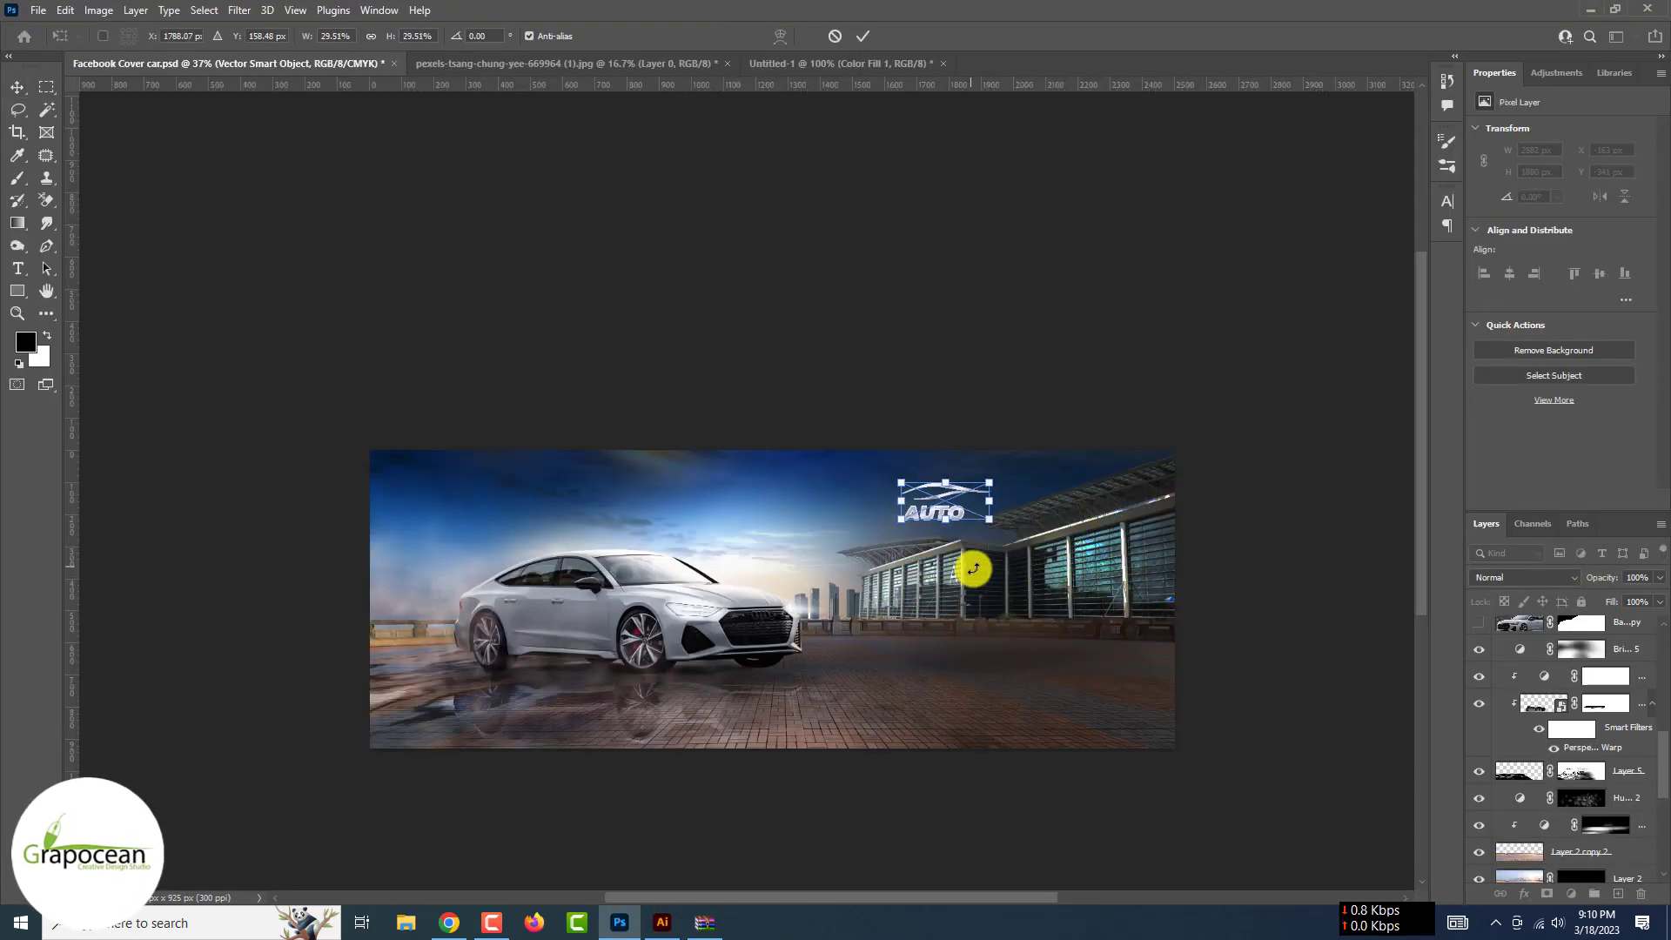
{"action": "left_click_drag", "start_coordinate": [1064, 532], "coordinate": [1082, 724]}
{"action": "left_click", "coordinate": [862, 36]}
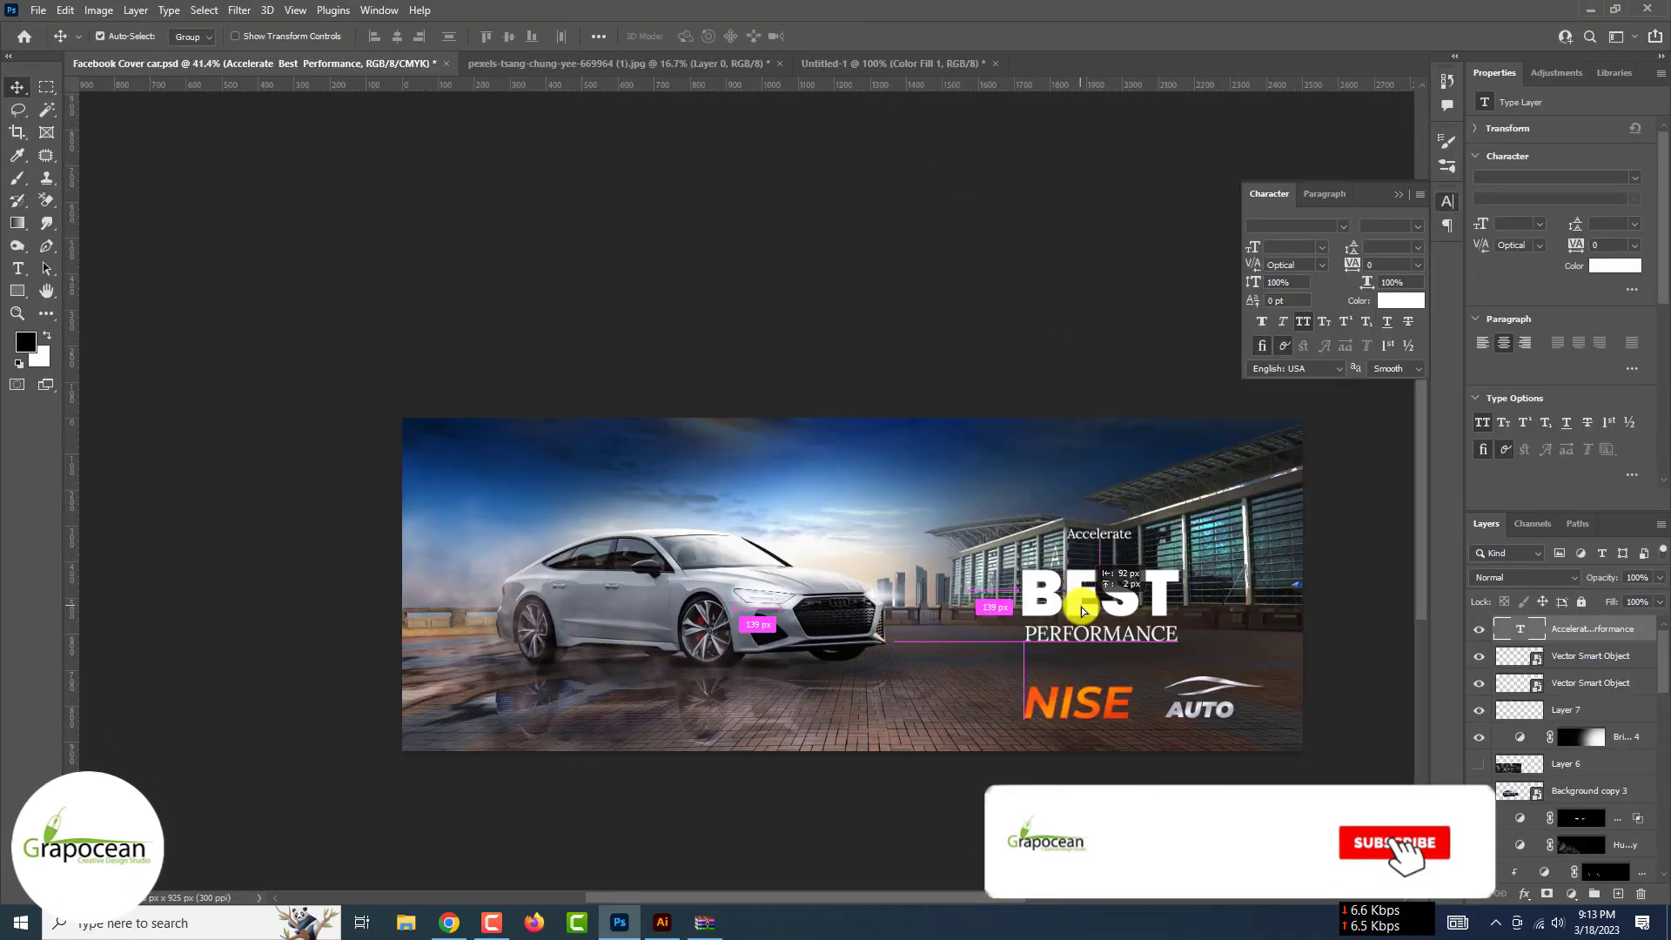
{"action": "scroll", "coordinate": [1083, 611], "scroll_direction": "up", "scroll_amount": 2}
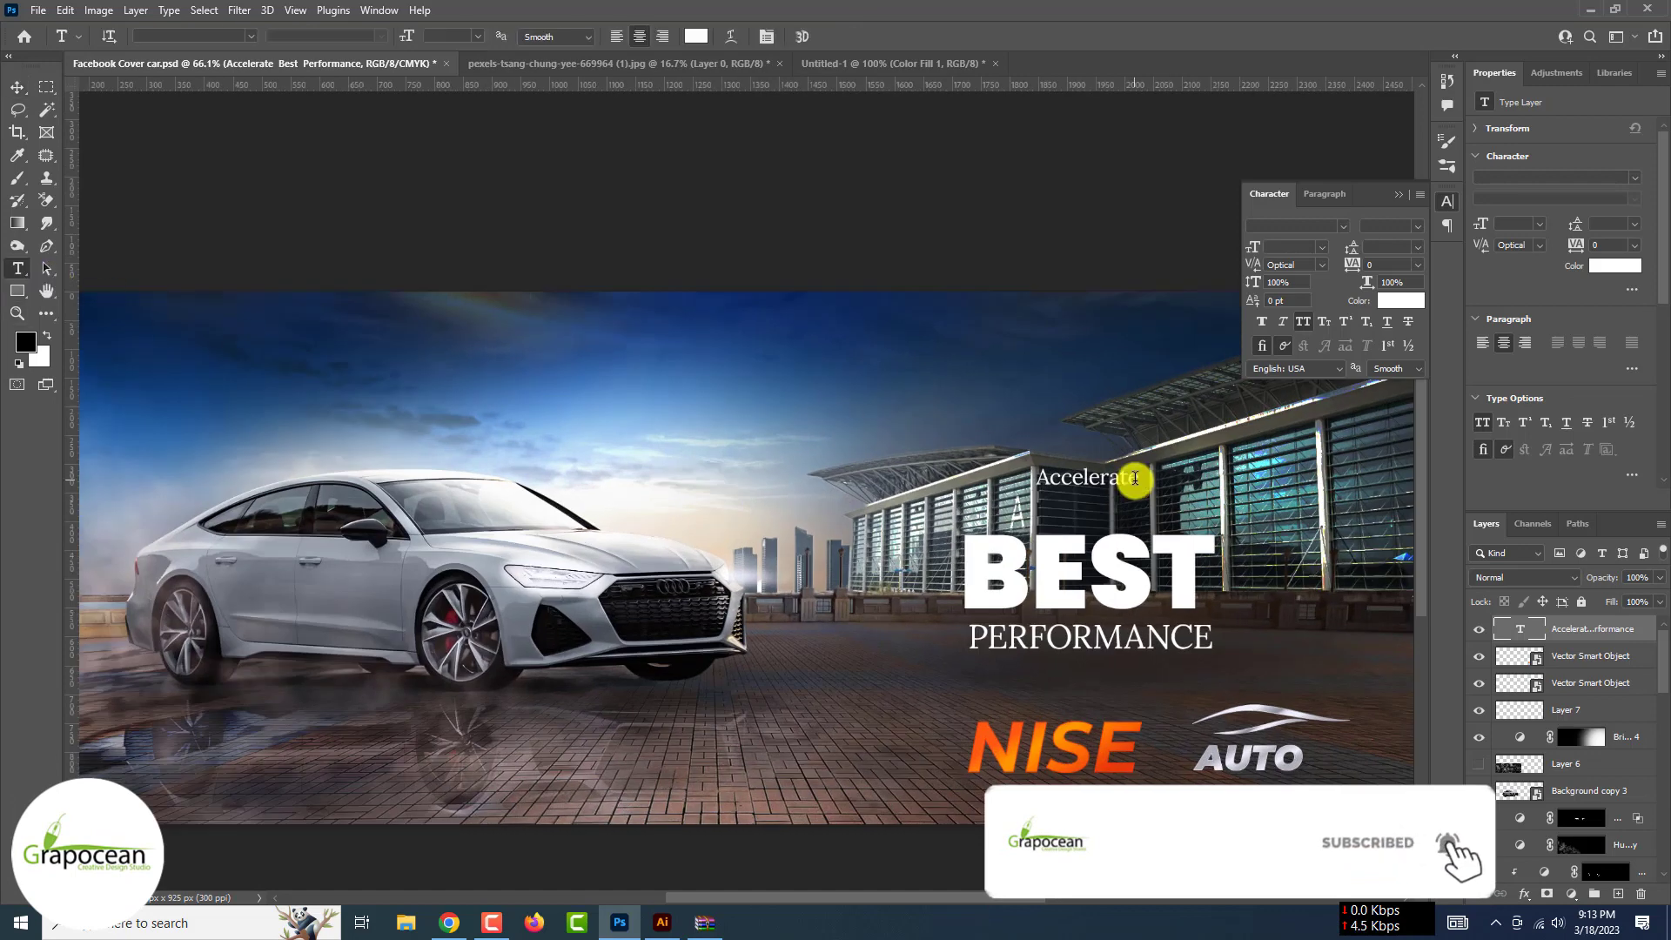
Edit the text to 'Accelerate The' with 37 pt leading
{"action": "left_click", "coordinate": [1136, 478]}
{"action": "type", "text": "The"}
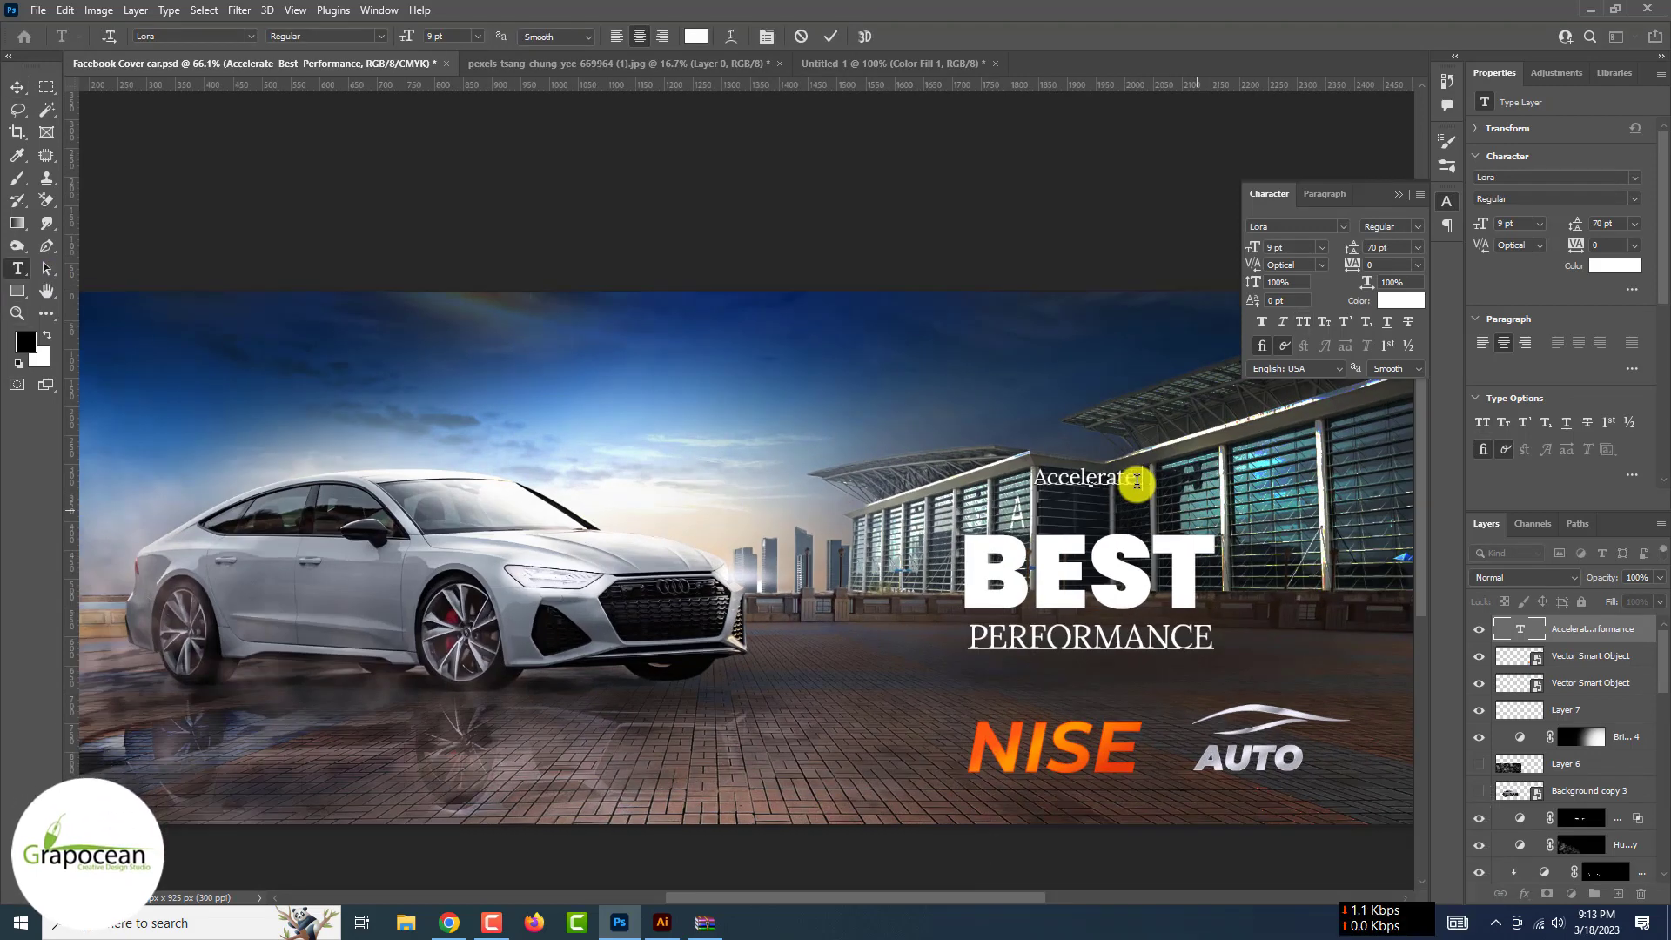
{"action": "left_click_drag", "start_coordinate": [1151, 480], "coordinate": [987, 478]}
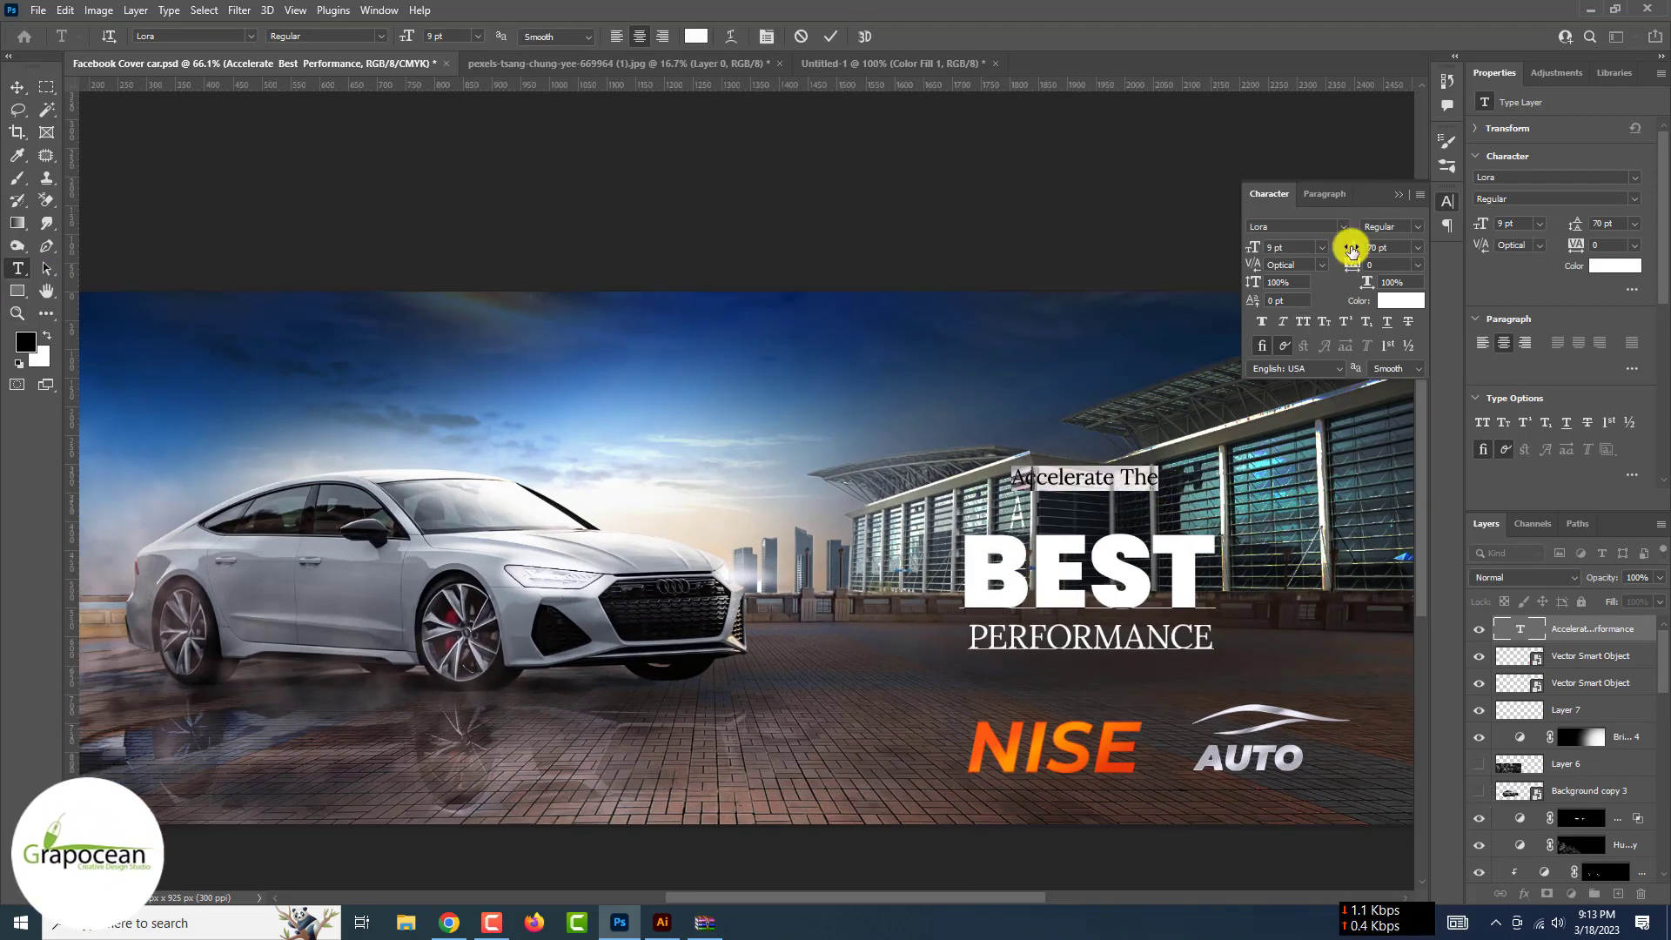
{"action": "key", "text": "ctrl+a"}
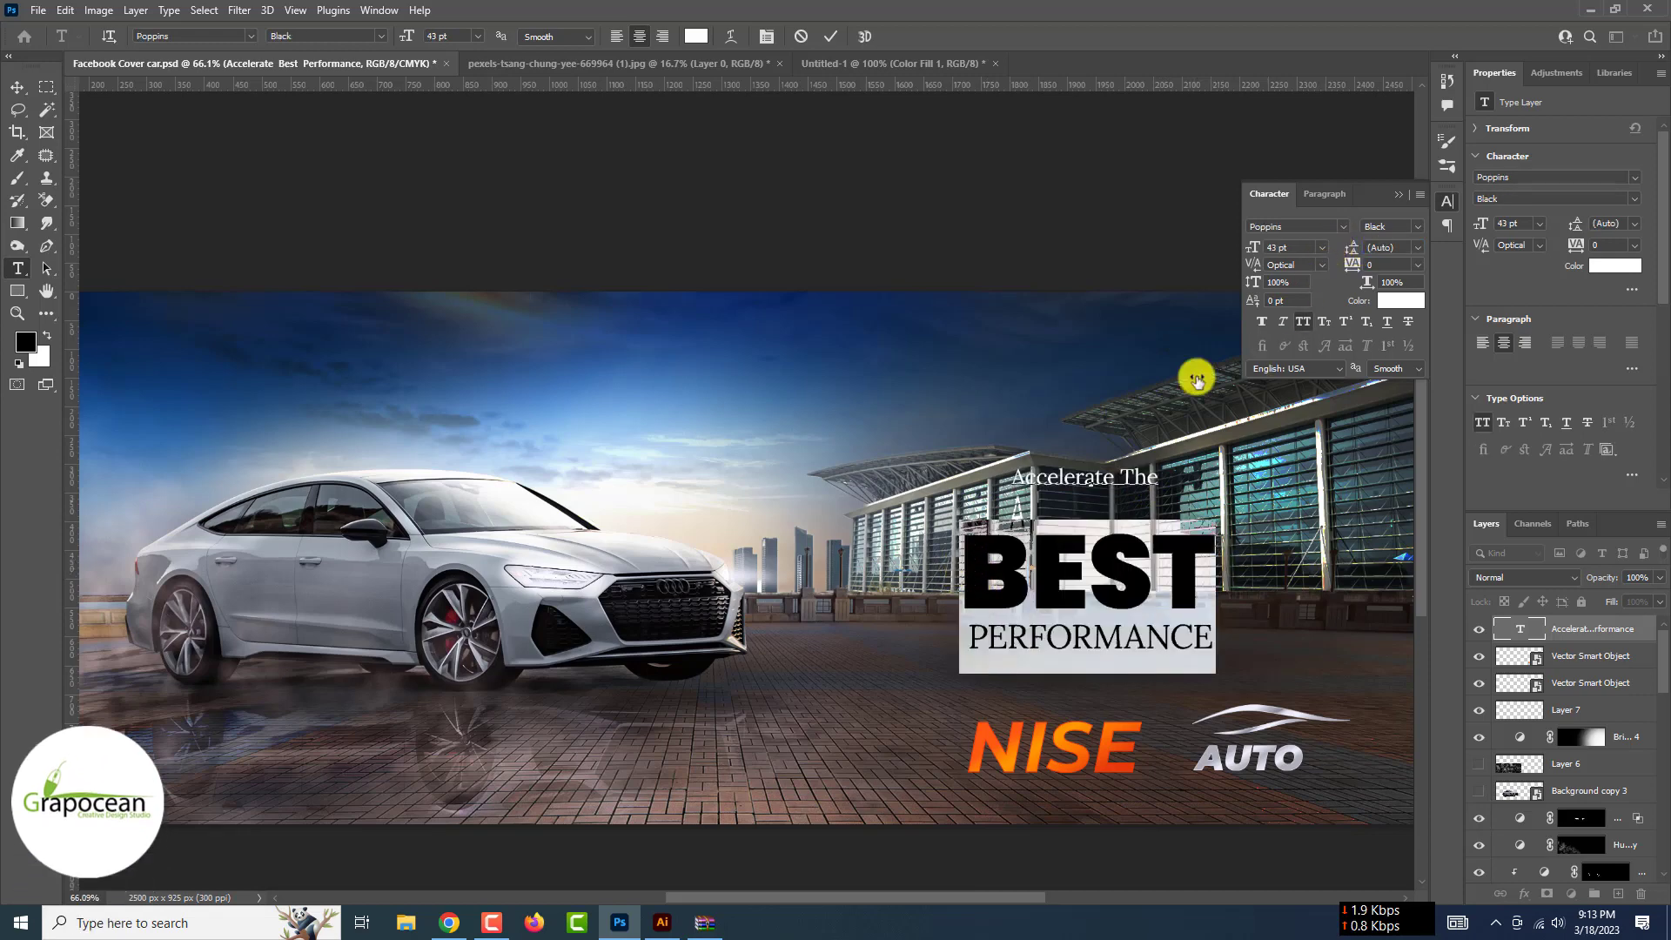
{"action": "left_click_drag", "start_coordinate": [1336, 254], "coordinate": [1340, 252]}
{"action": "key", "text": "ctrl+Return"}
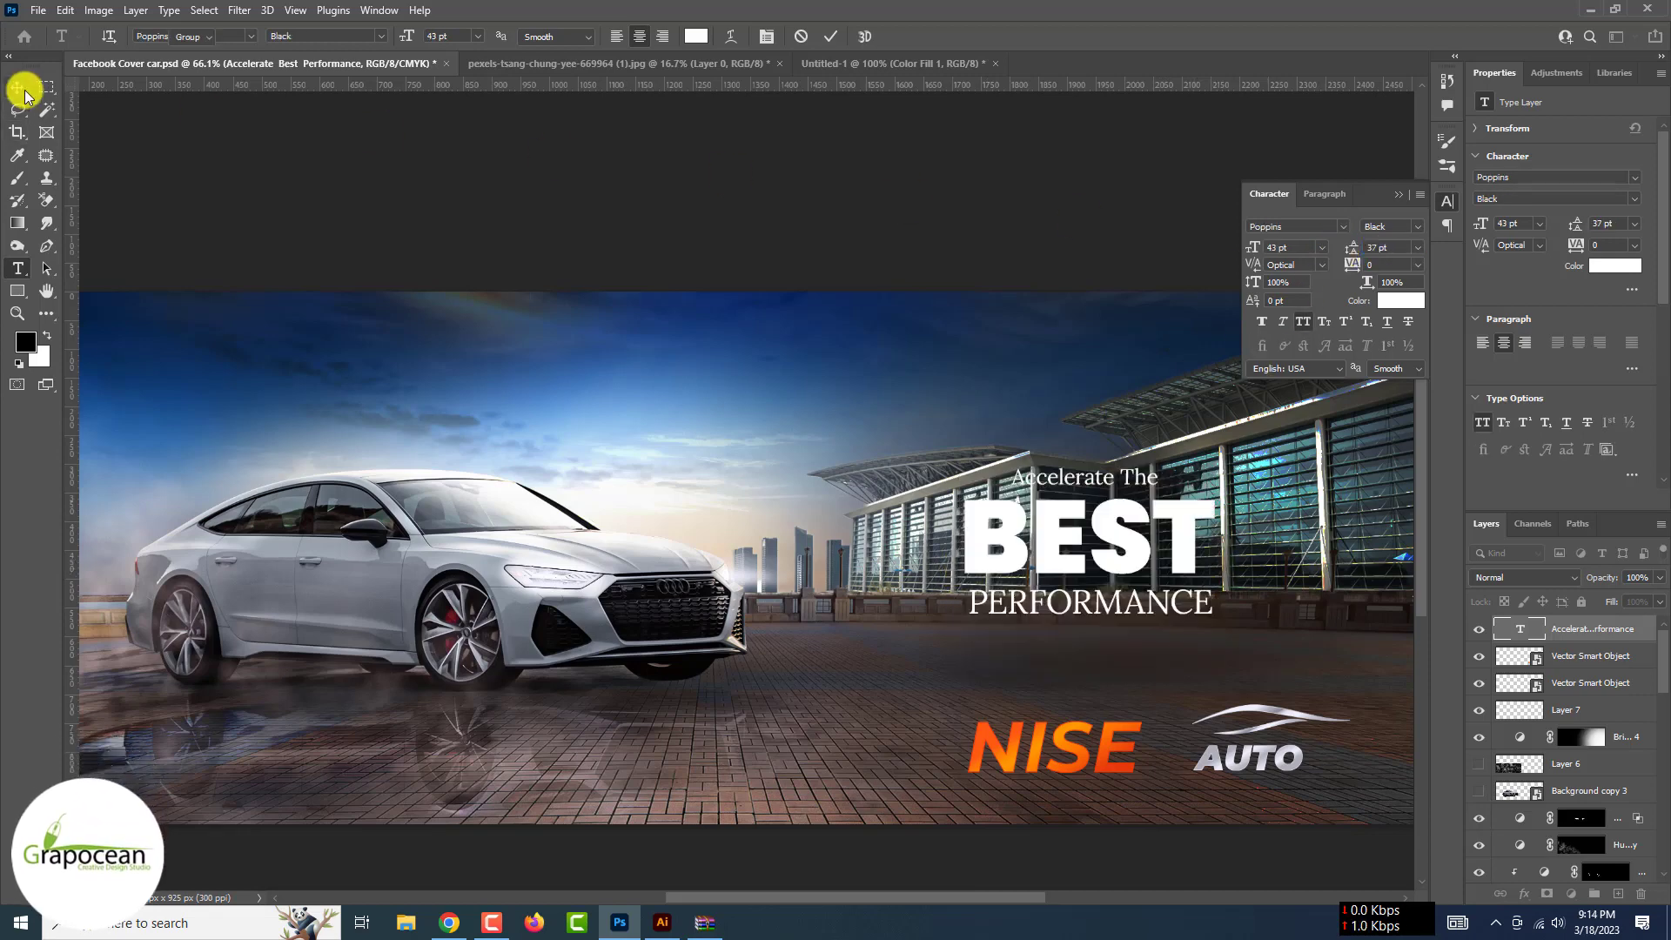
Move and Free Transform the headline block, then shift NISE and BEST upward
{"action": "key", "text": "v"}
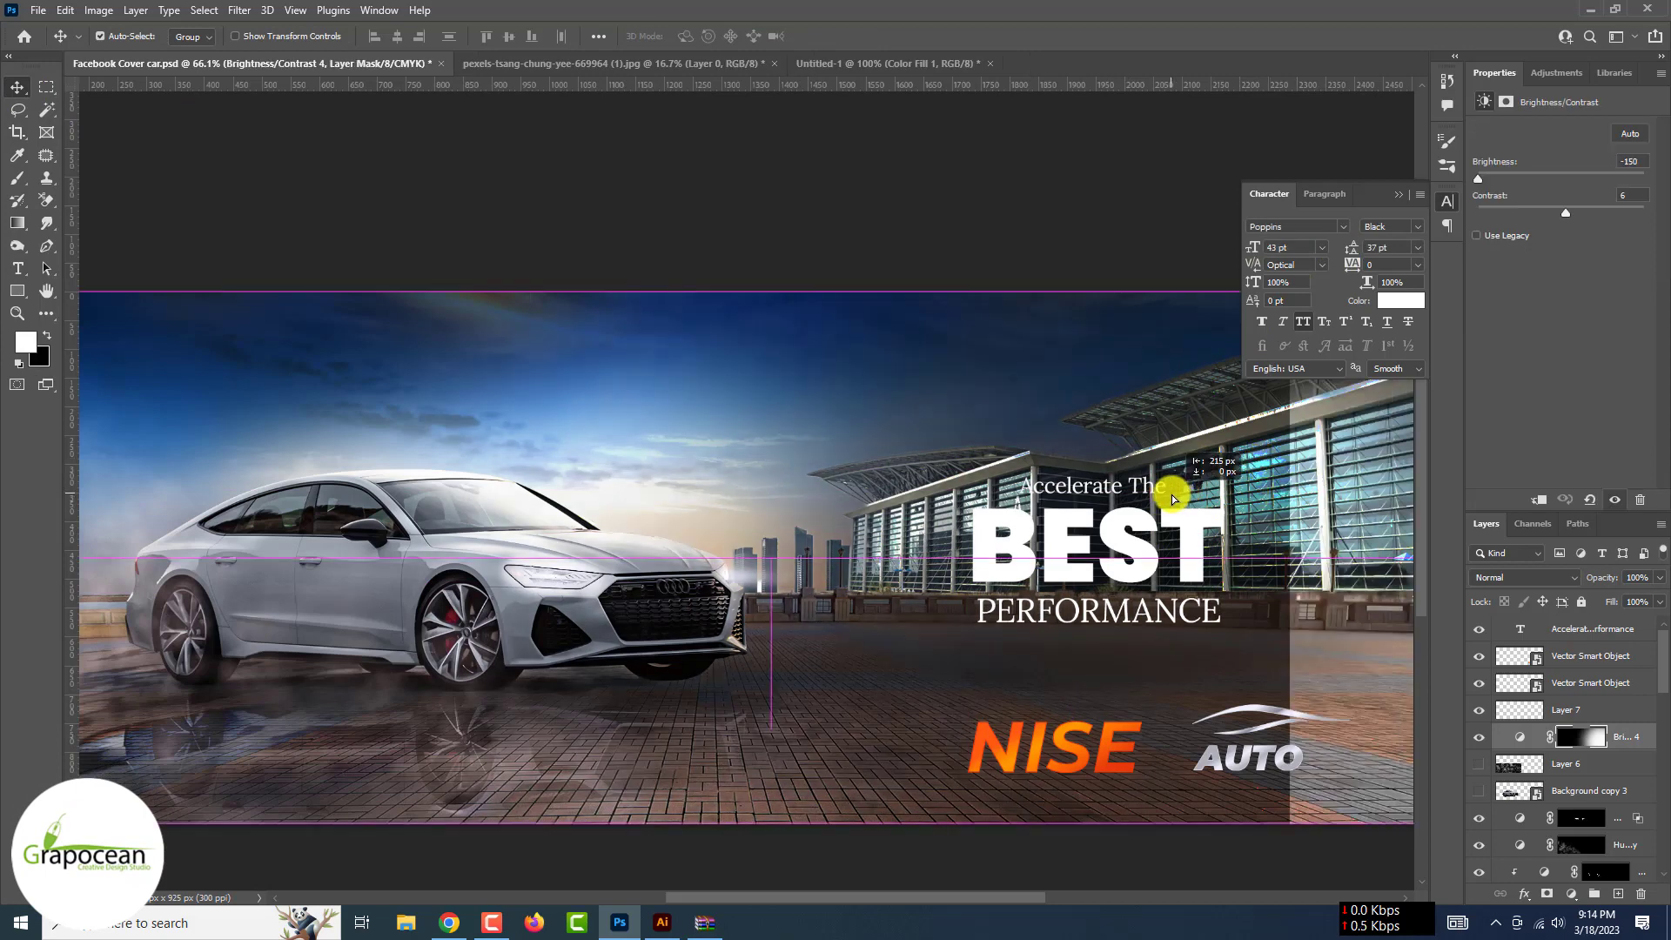
{"action": "scroll", "coordinate": [1172, 485], "scroll_direction": "down", "scroll_amount": 4}
{"action": "mouse_move", "coordinate": [1071, 578]}
{"action": "left_mouse_down"}
{"action": "mouse_move", "coordinate": [981, 618]}
{"action": "mouse_move", "coordinate": [964, 490]}
{"action": "left_mouse_up"}
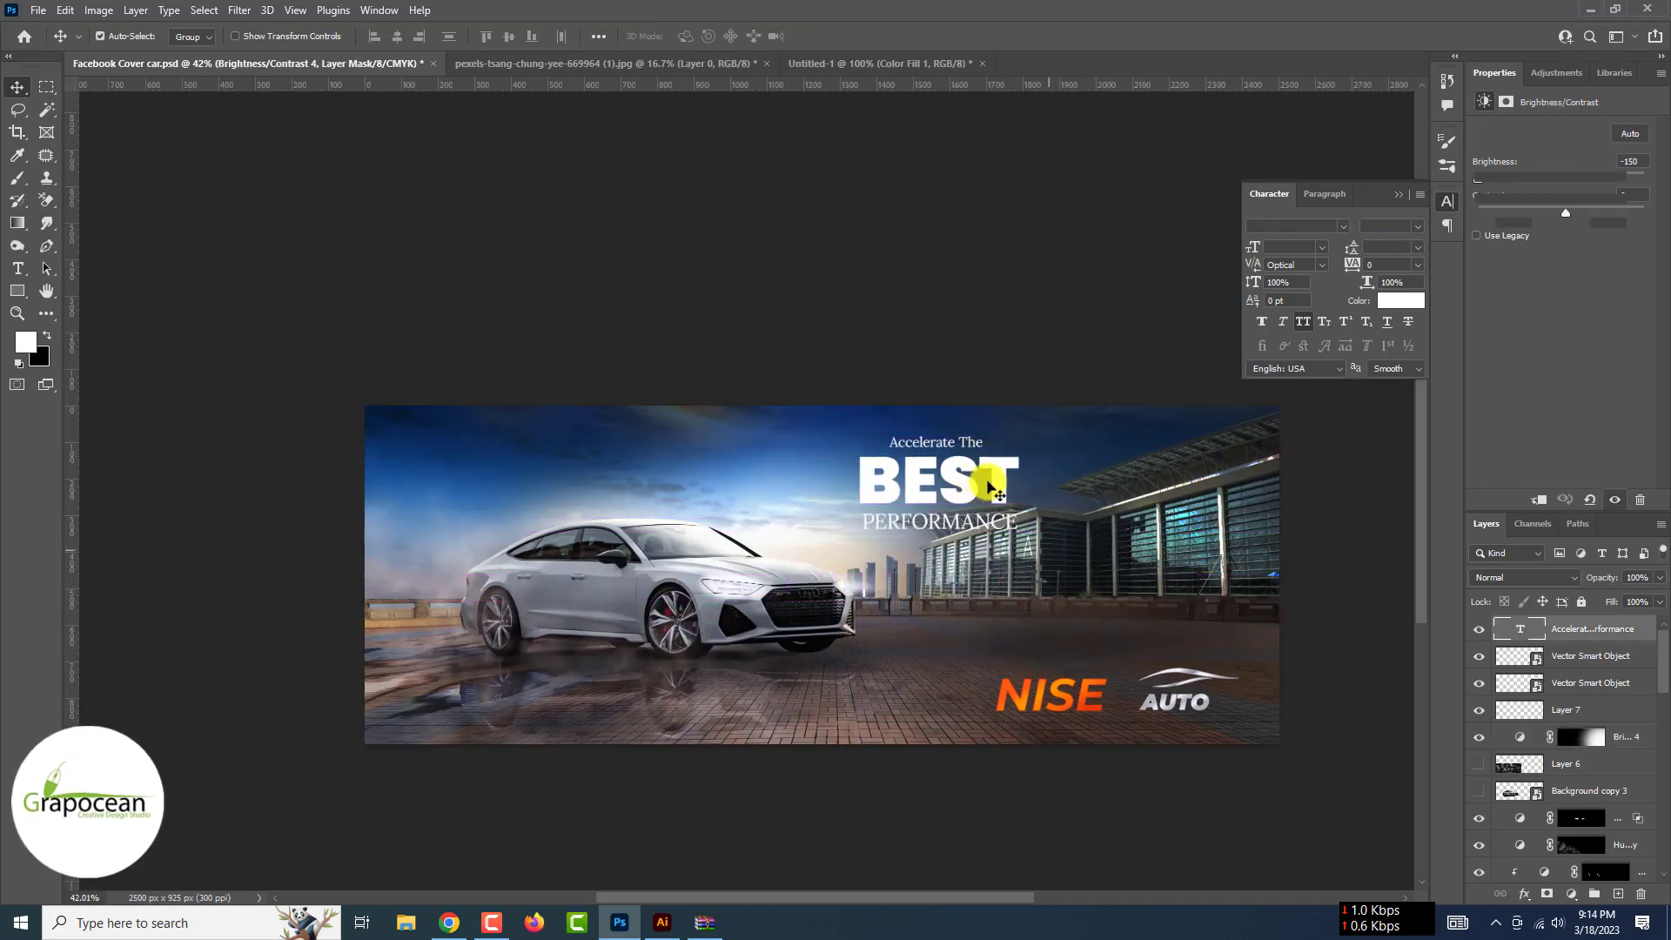
{"action": "mouse_move", "coordinate": [963, 490]}
{"action": "left_mouse_down"}
{"action": "mouse_move", "coordinate": [1175, 582]}
{"action": "mouse_move", "coordinate": [1142, 592]}
{"action": "left_mouse_up"}
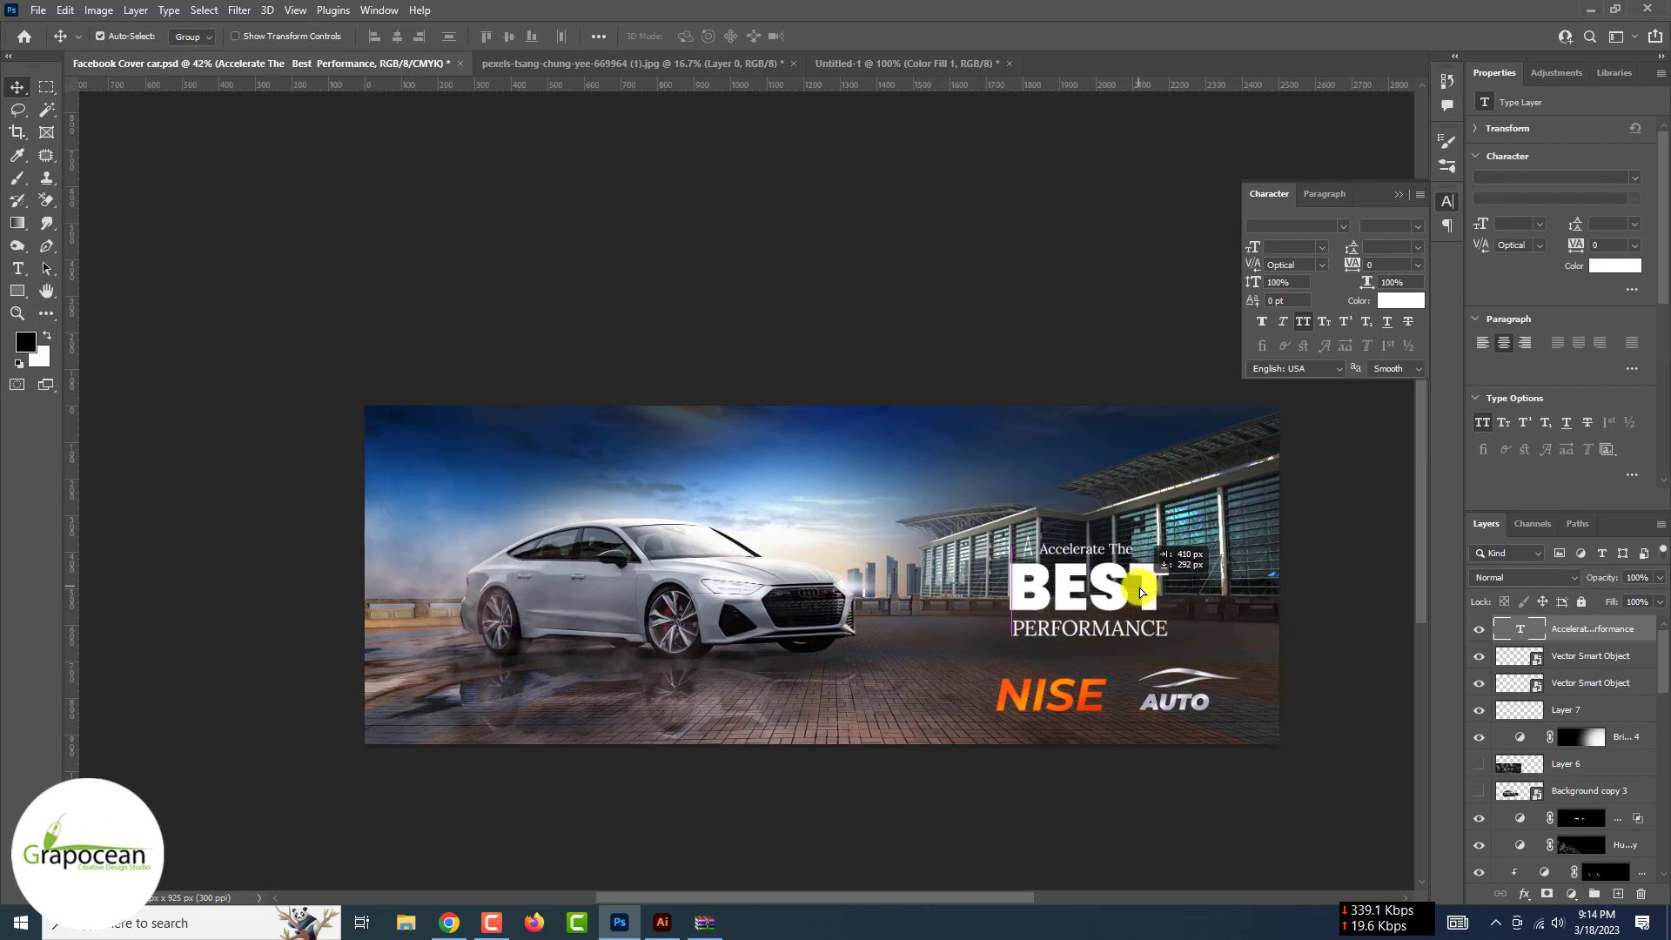
{"action": "scroll", "coordinate": [1297, 649], "scroll_direction": "down", "scroll_amount": 2}
{"action": "scroll", "coordinate": [1000, 597], "scroll_direction": "up", "scroll_amount": 3}
{"action": "key", "text": "ctrl+t"}
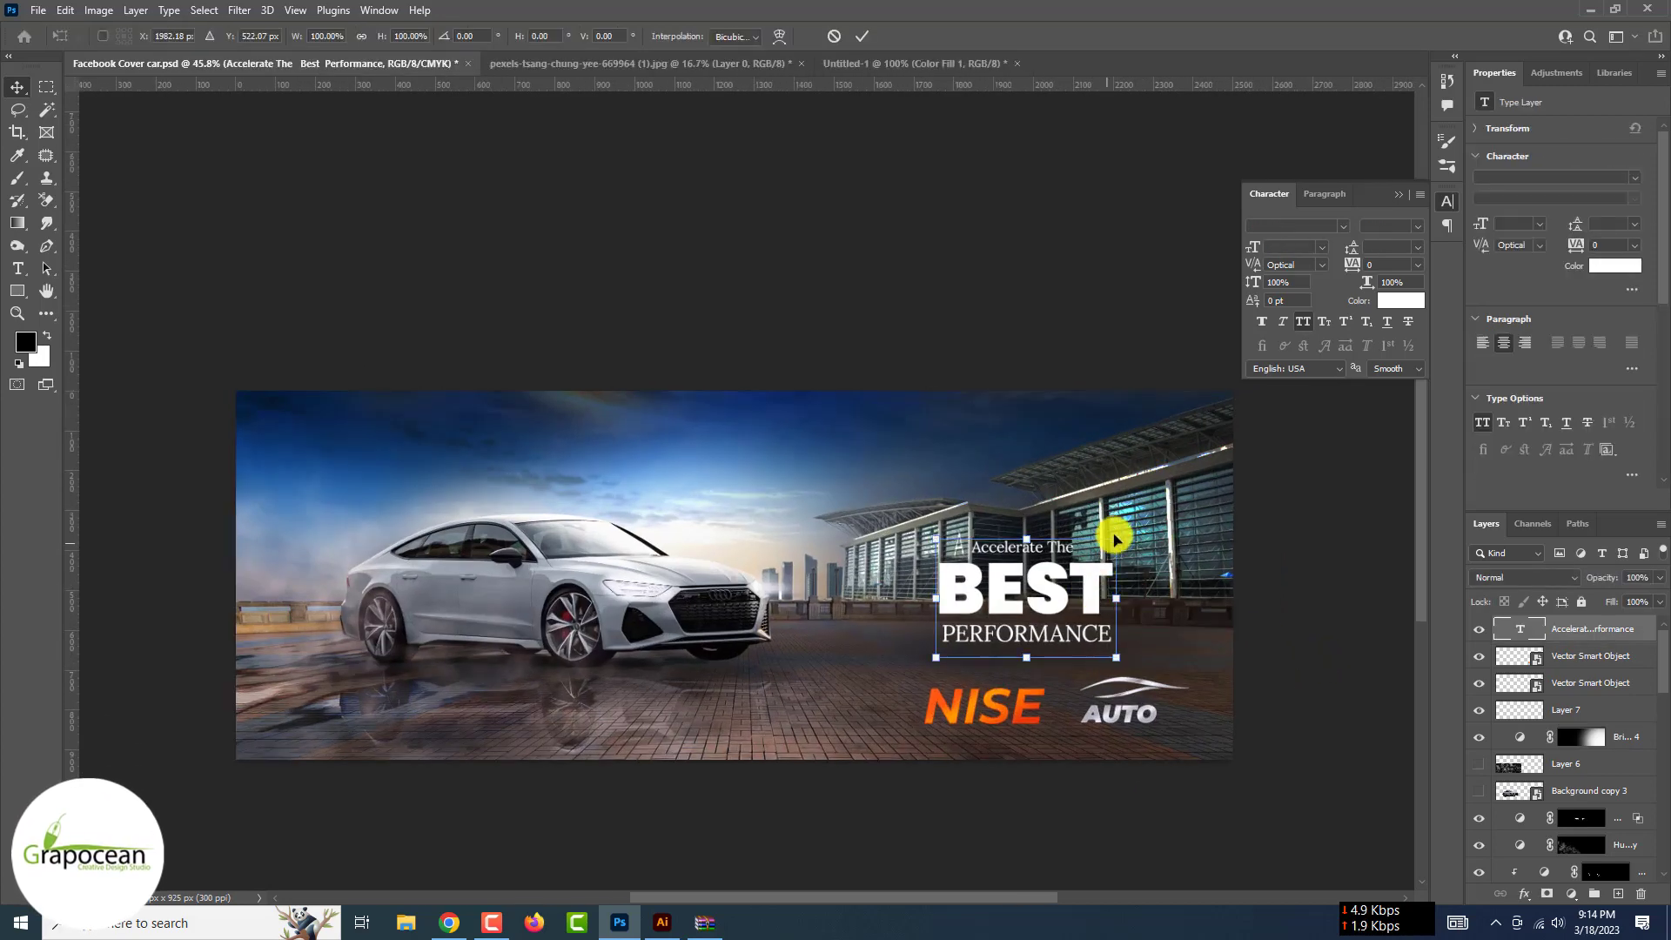
{"action": "mouse_move", "coordinate": [1117, 516]}
{"action": "left_mouse_down"}
{"action": "mouse_move", "coordinate": [1155, 514]}
{"action": "mouse_move", "coordinate": [1116, 540]}
{"action": "left_mouse_up"}
{"action": "key", "text": "Return"}
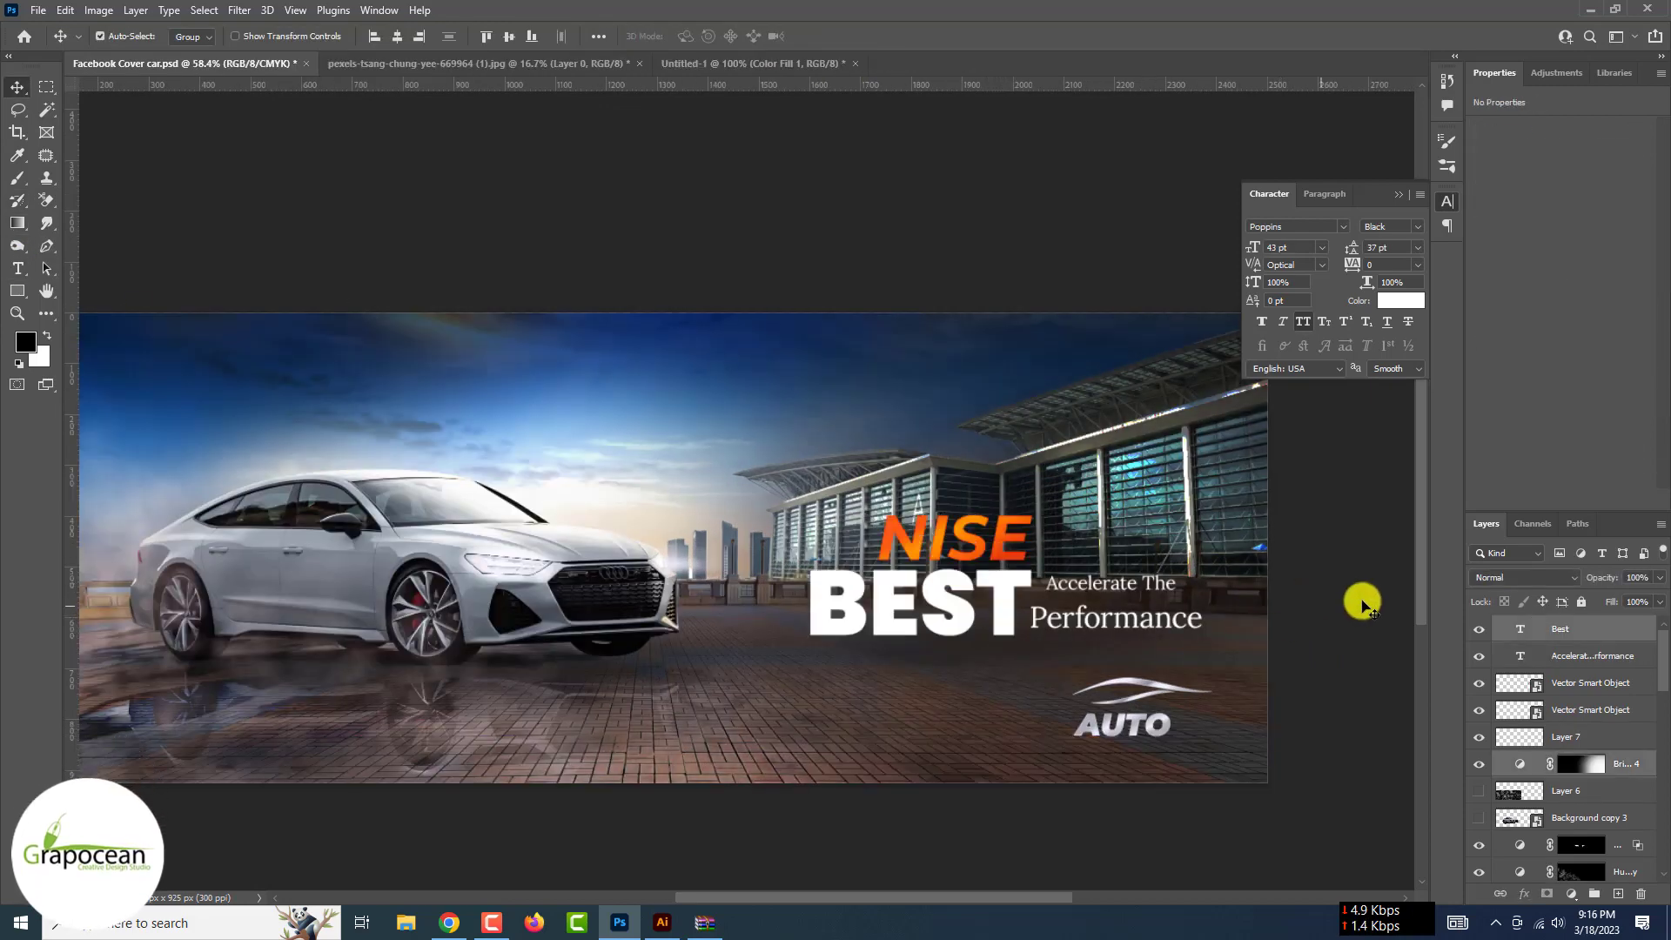
{"action": "left_click", "coordinate": [1003, 548]}
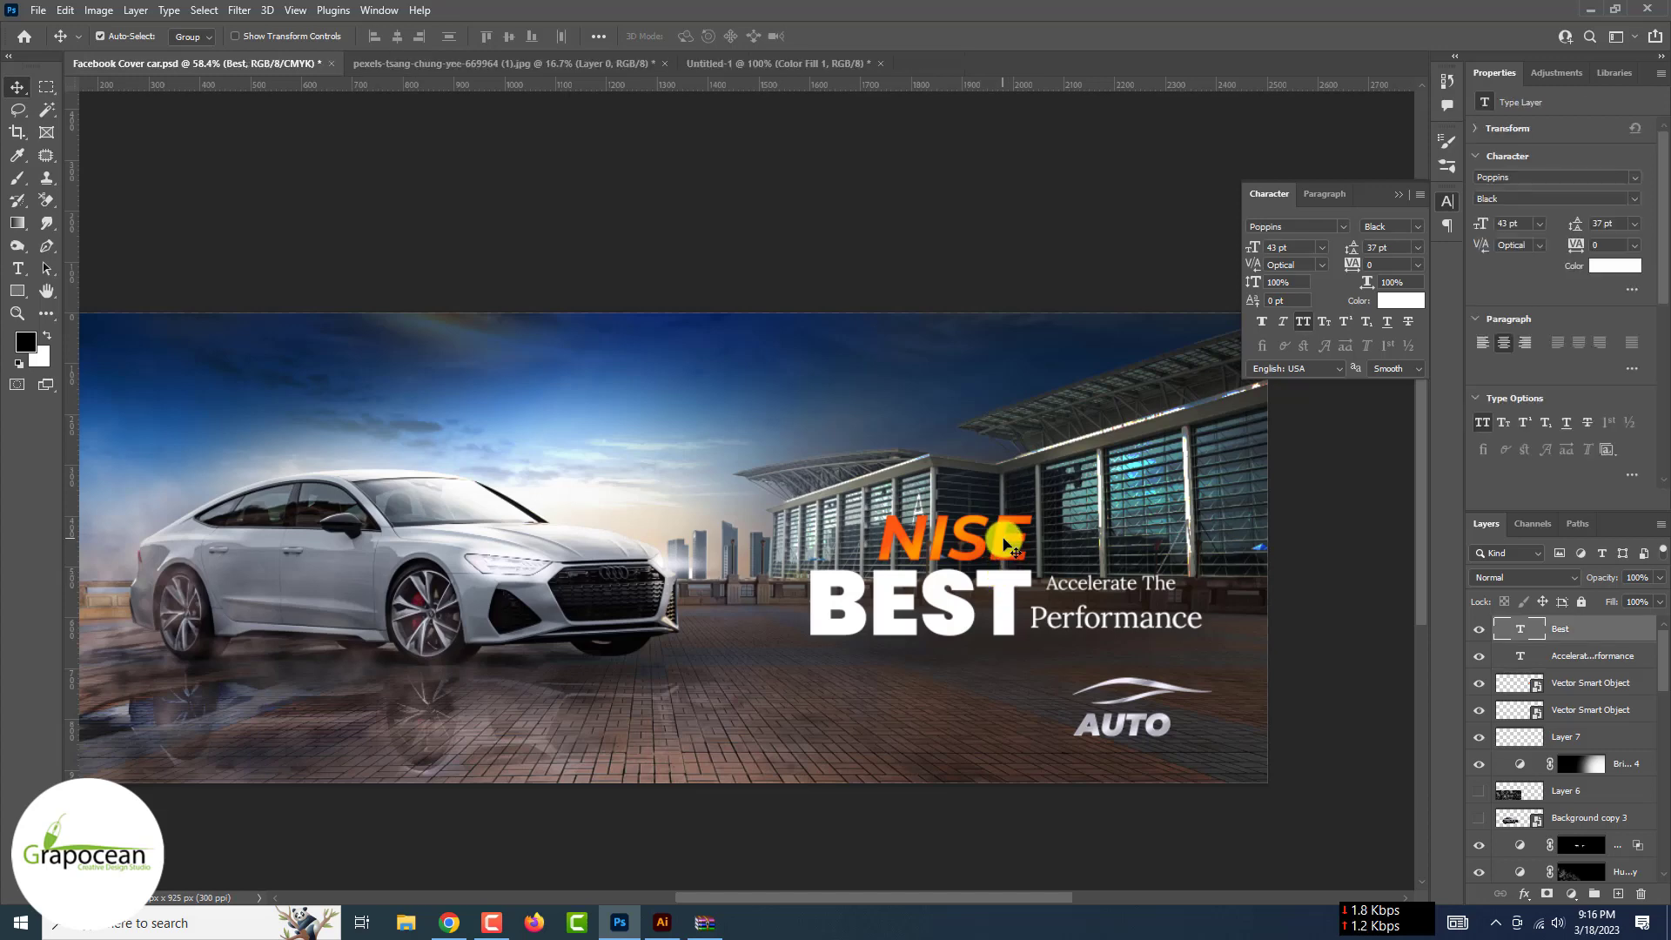
{"action": "left_click_drag", "start_coordinate": [1003, 549], "coordinate": [1001, 500]}
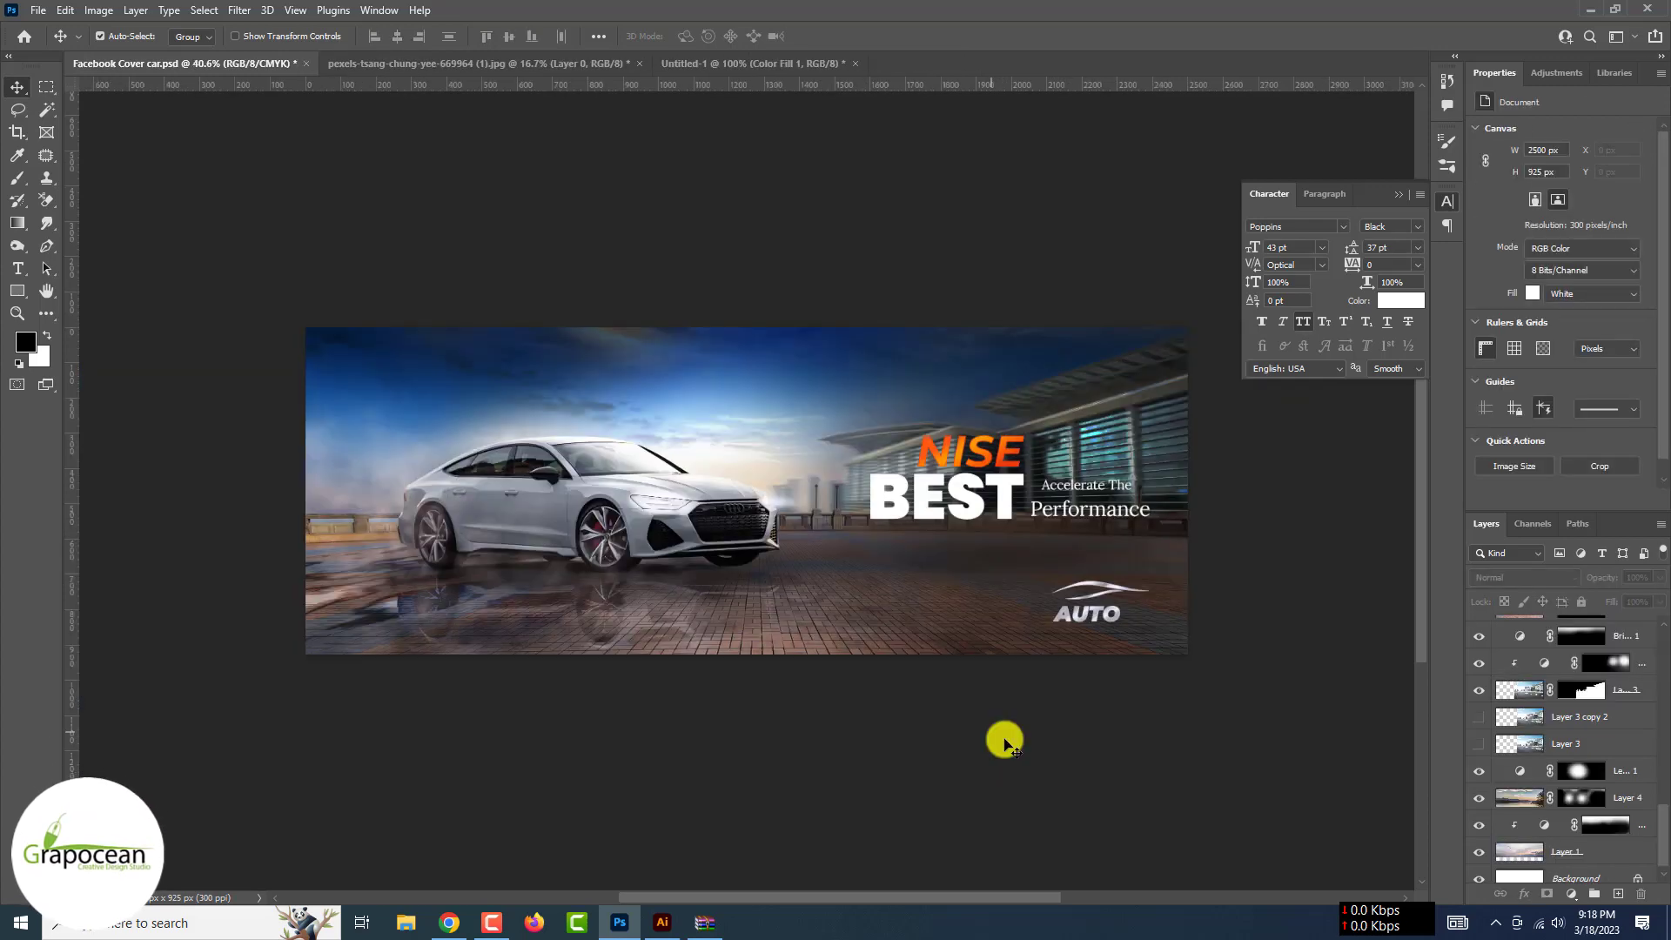
Add the tagline 'FUN UP TO' below BEST and move it into place
{"action": "left_click", "coordinate": [861, 588]}
{"action": "type", "text": "START AT"}
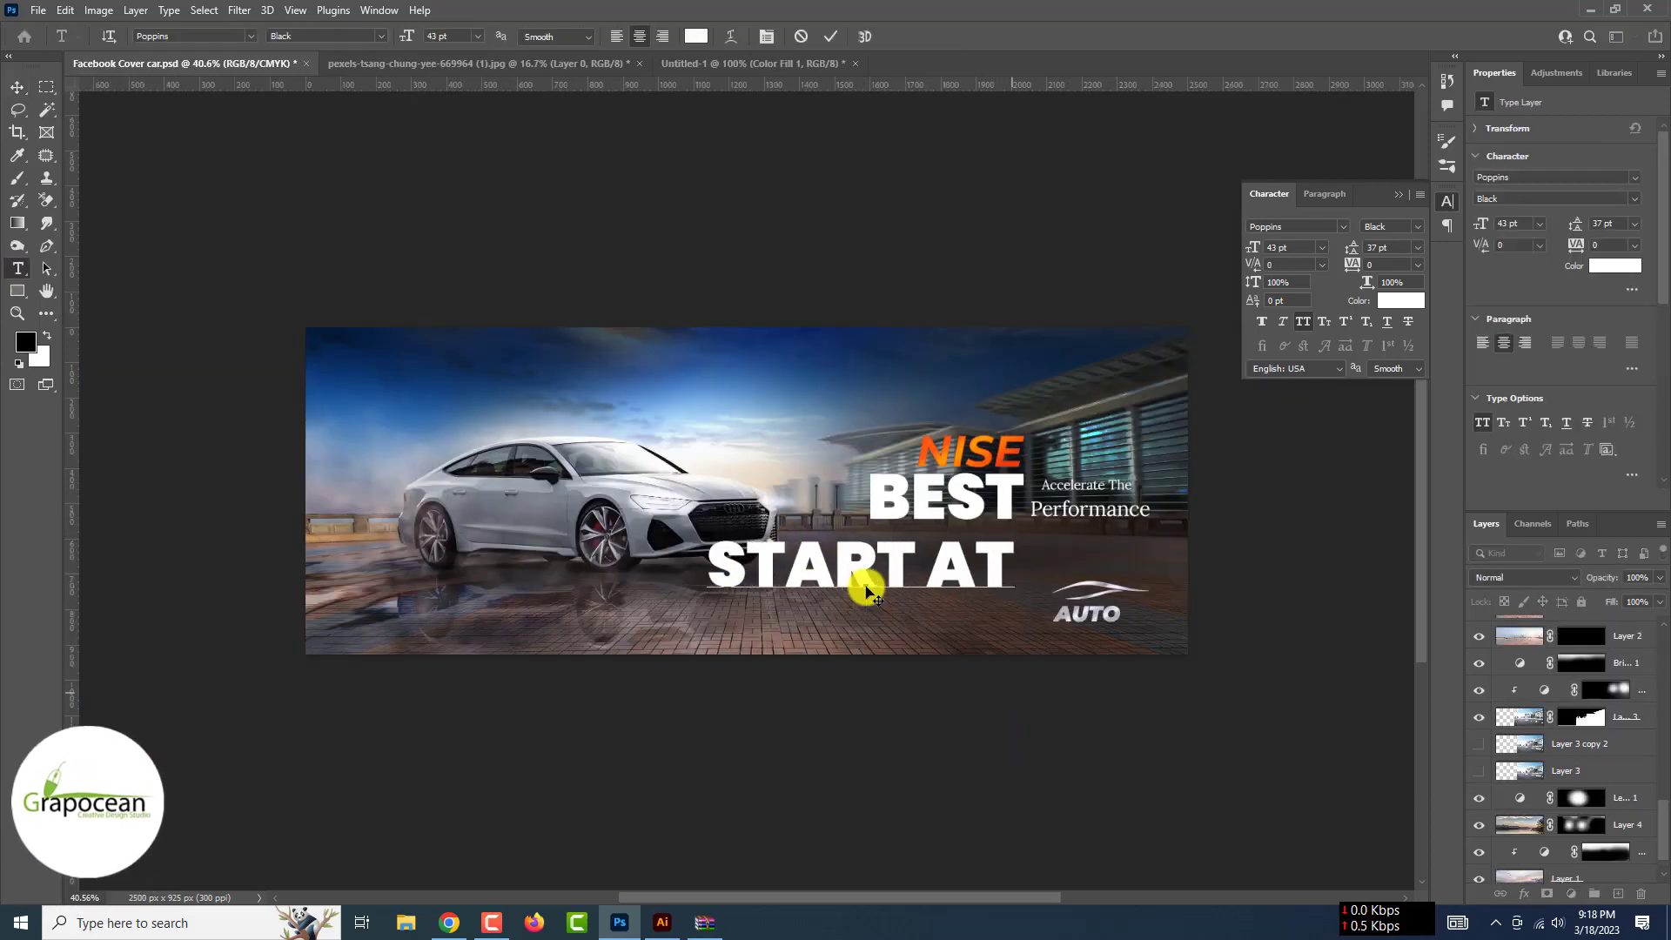
{"action": "key", "text": "ctrl+z"}
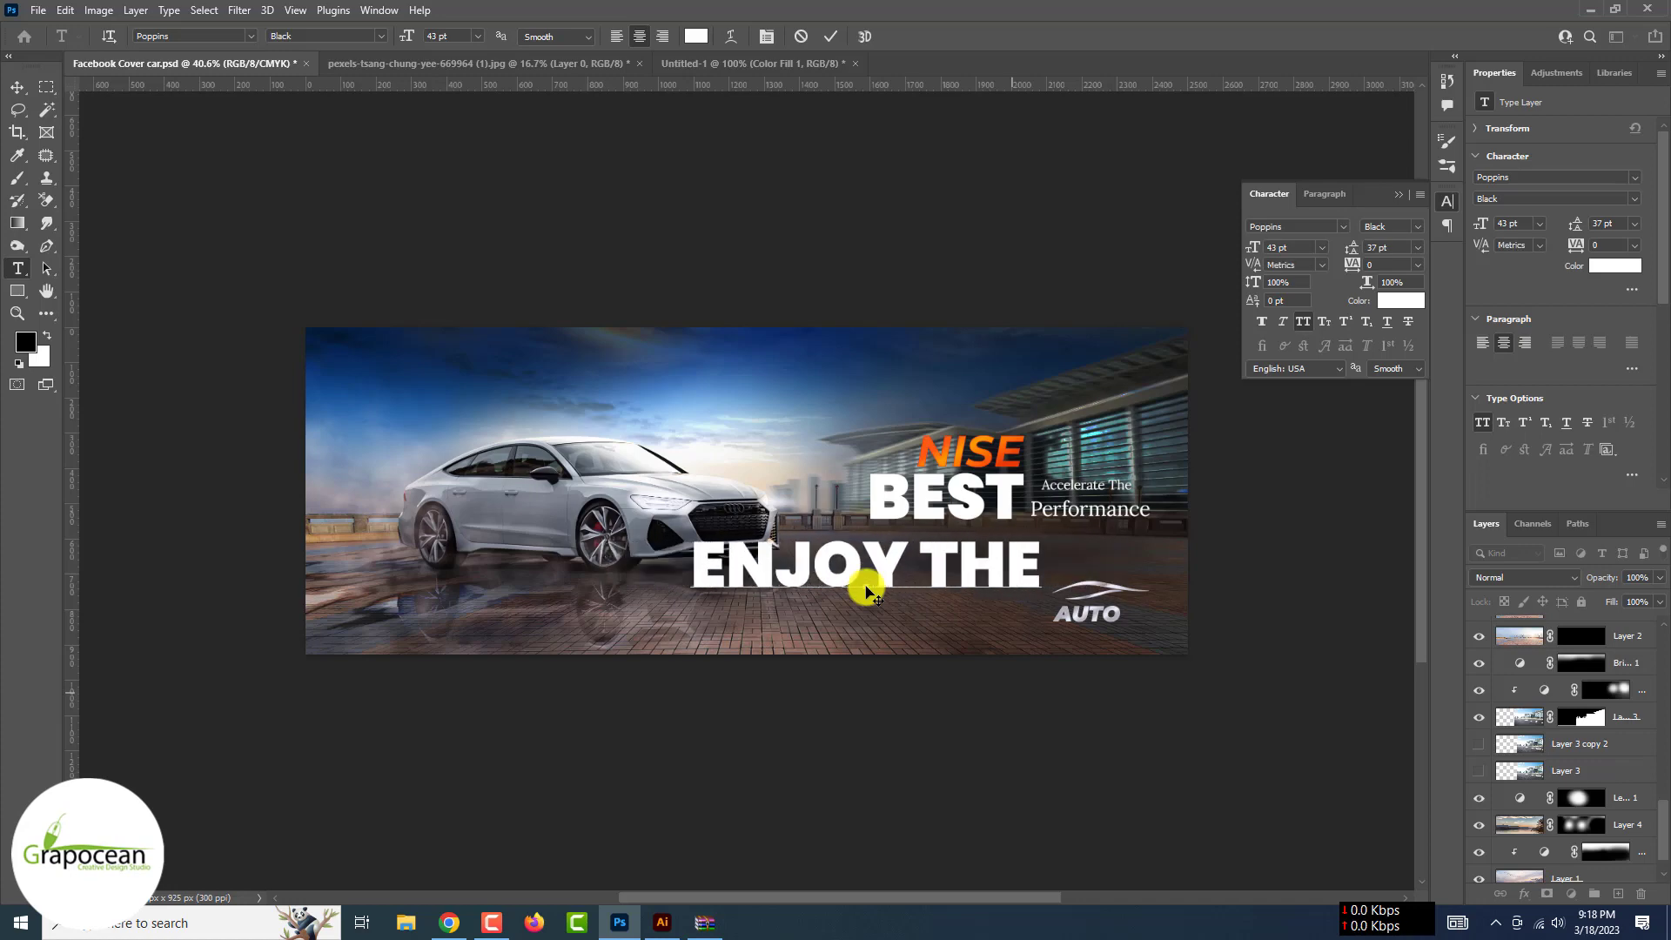
{"action": "type", "text": "FUN UP TO"}
{"action": "key", "text": "ctrl+Return"}
{"action": "mouse_move", "coordinate": [951, 561]}
{"action": "left_mouse_down"}
{"action": "mouse_move", "coordinate": [994, 612]}
{"action": "mouse_move", "coordinate": [1042, 498]}
{"action": "left_mouse_up"}
{"action": "key", "text": "ctrl+t"}
{"action": "scroll", "coordinate": [1193, 399], "scroll_direction": "up", "scroll_amount": 3}
Set the tagline font to Glacial Indifference with Optical kerning
{"action": "left_click", "coordinate": [962, 578]}
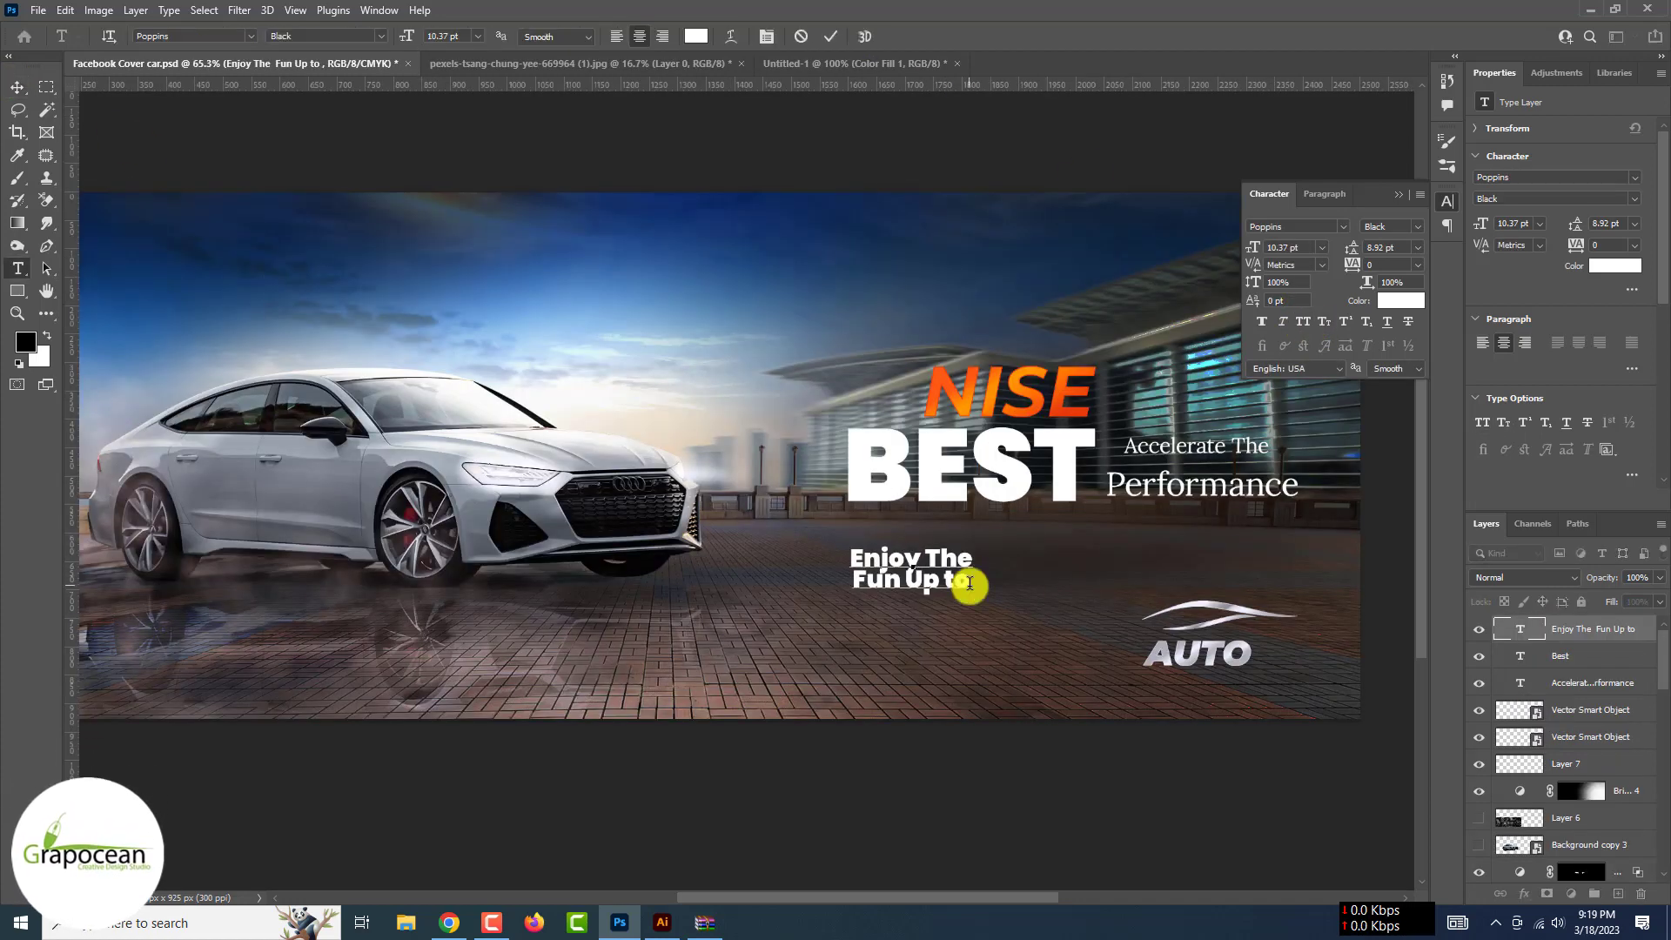
{"action": "left_click", "coordinate": [250, 36]}
{"action": "left_click", "coordinate": [272, 119]}
{"action": "left_click", "coordinate": [1321, 265]}
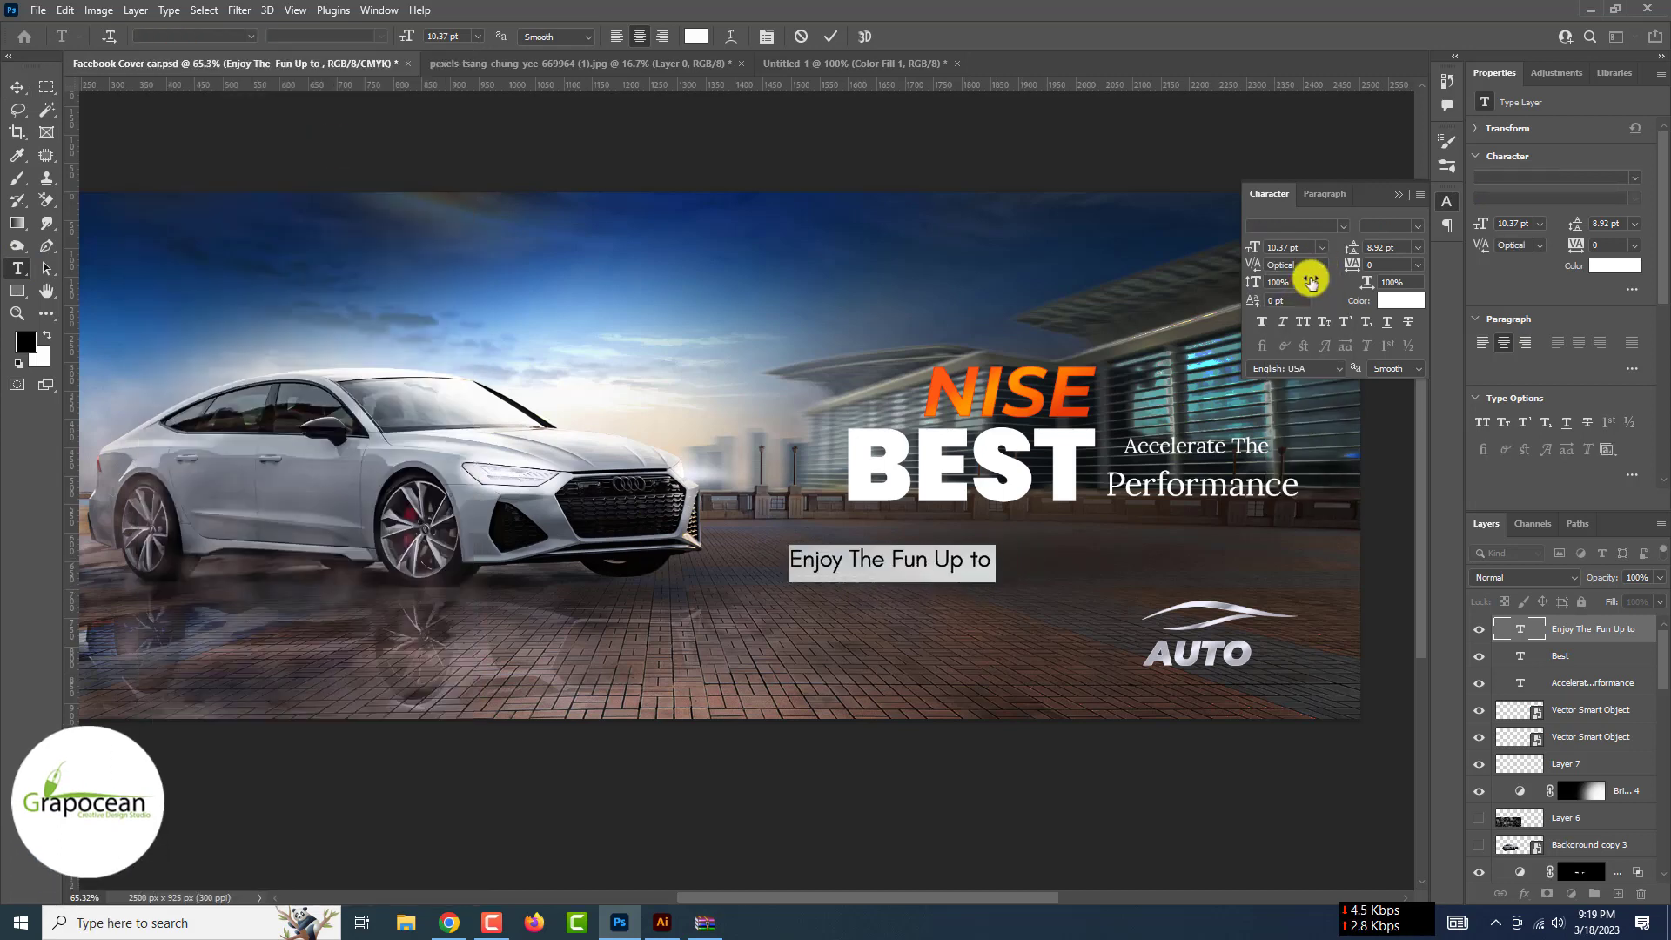
{"action": "key", "text": "ctrl+Return"}
{"action": "key", "text": "v"}
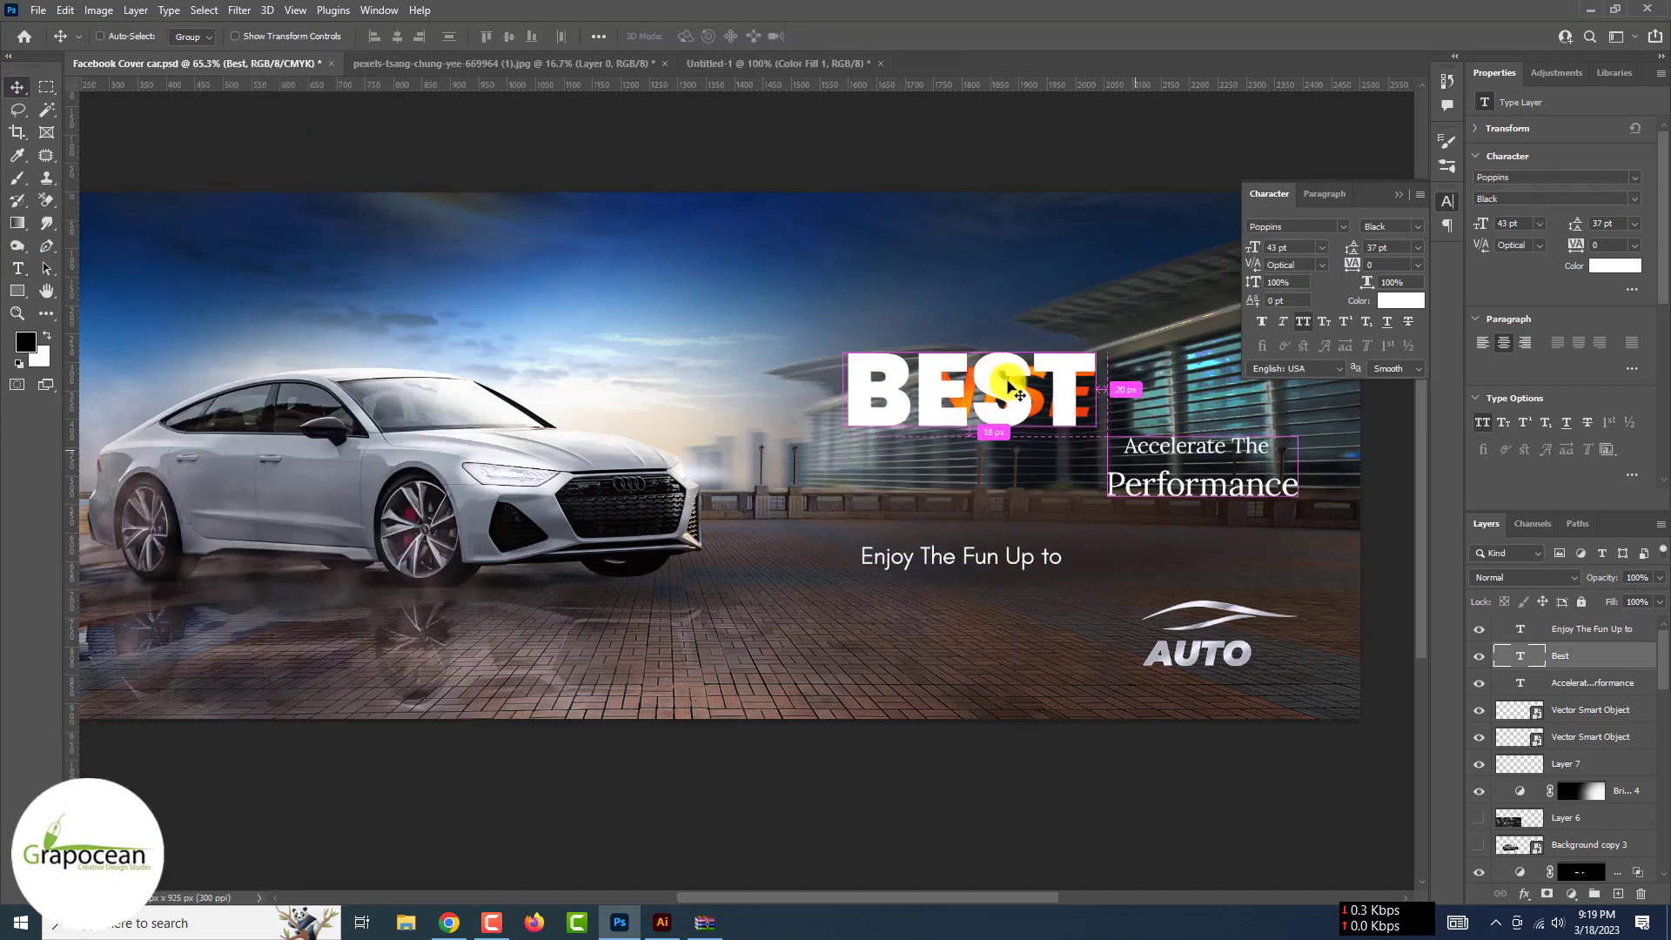
{"action": "scroll", "coordinate": [1007, 372], "scroll_direction": "up", "scroll_amount": 2}
{"action": "scroll", "coordinate": [1028, 364], "scroll_direction": "down", "scroll_amount": 3}
{"action": "scroll", "coordinate": [1027, 364], "scroll_direction": "down", "scroll_amount": 2}
{"action": "scroll", "coordinate": [895, 548], "scroll_direction": "up", "scroll_amount": 2}
Add the $50,000 price below the tagline in Poppins Bold 22 pt
{"action": "key", "text": "t"}
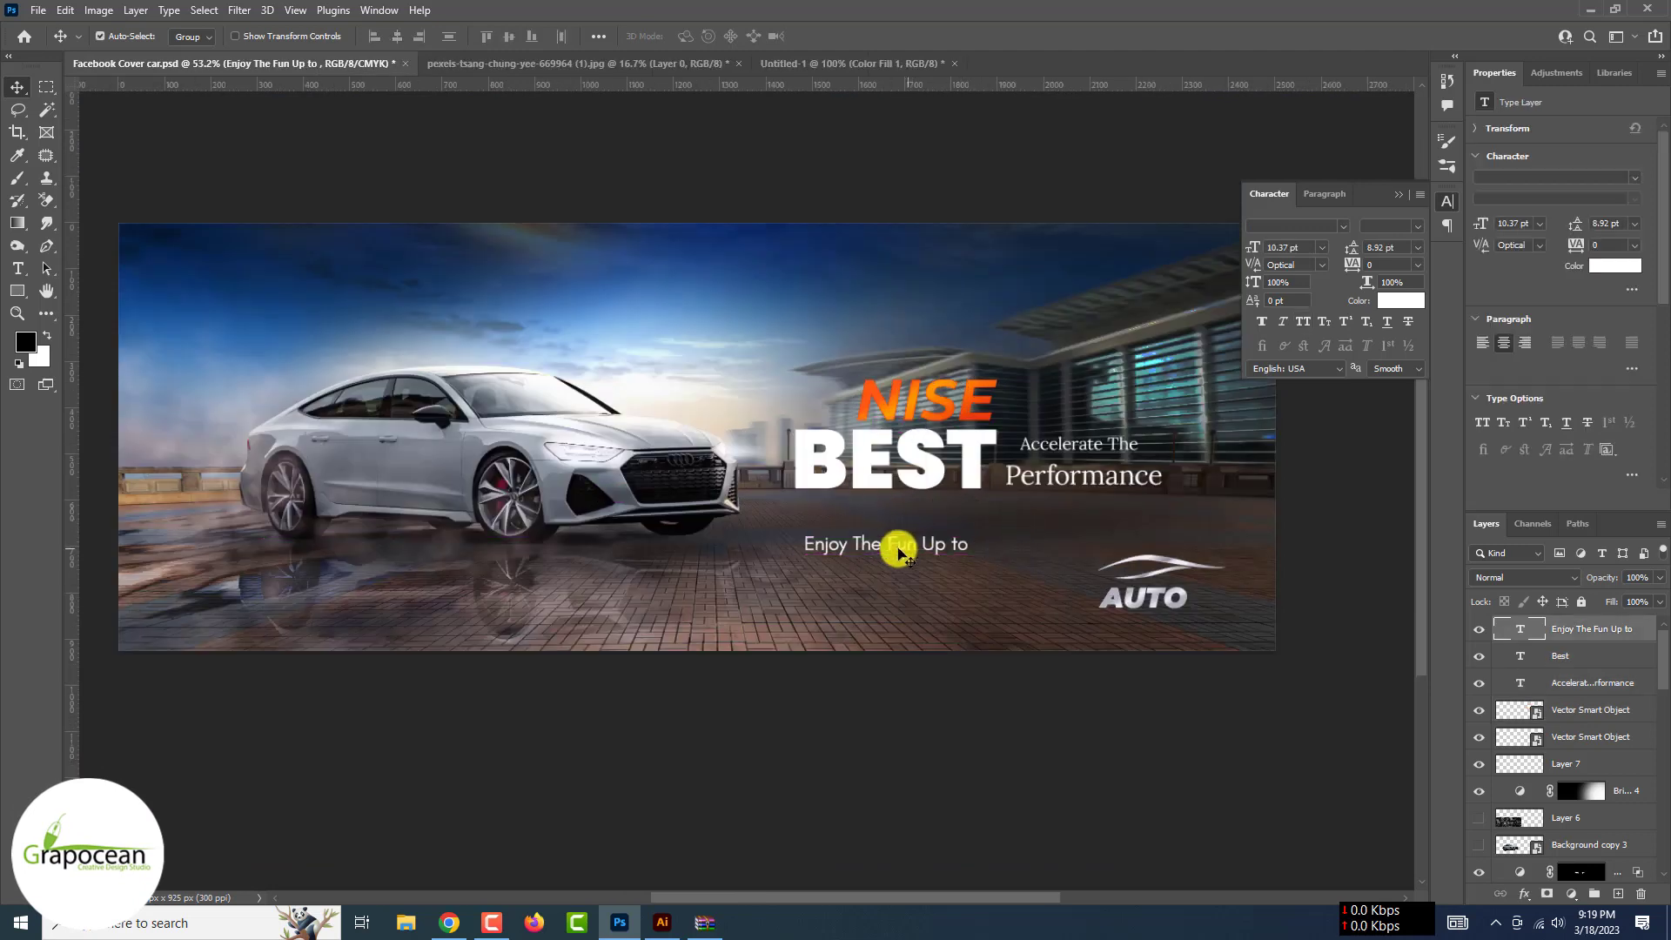
{"action": "left_click", "coordinate": [828, 592]}
{"action": "type", "text": "$50,000"}
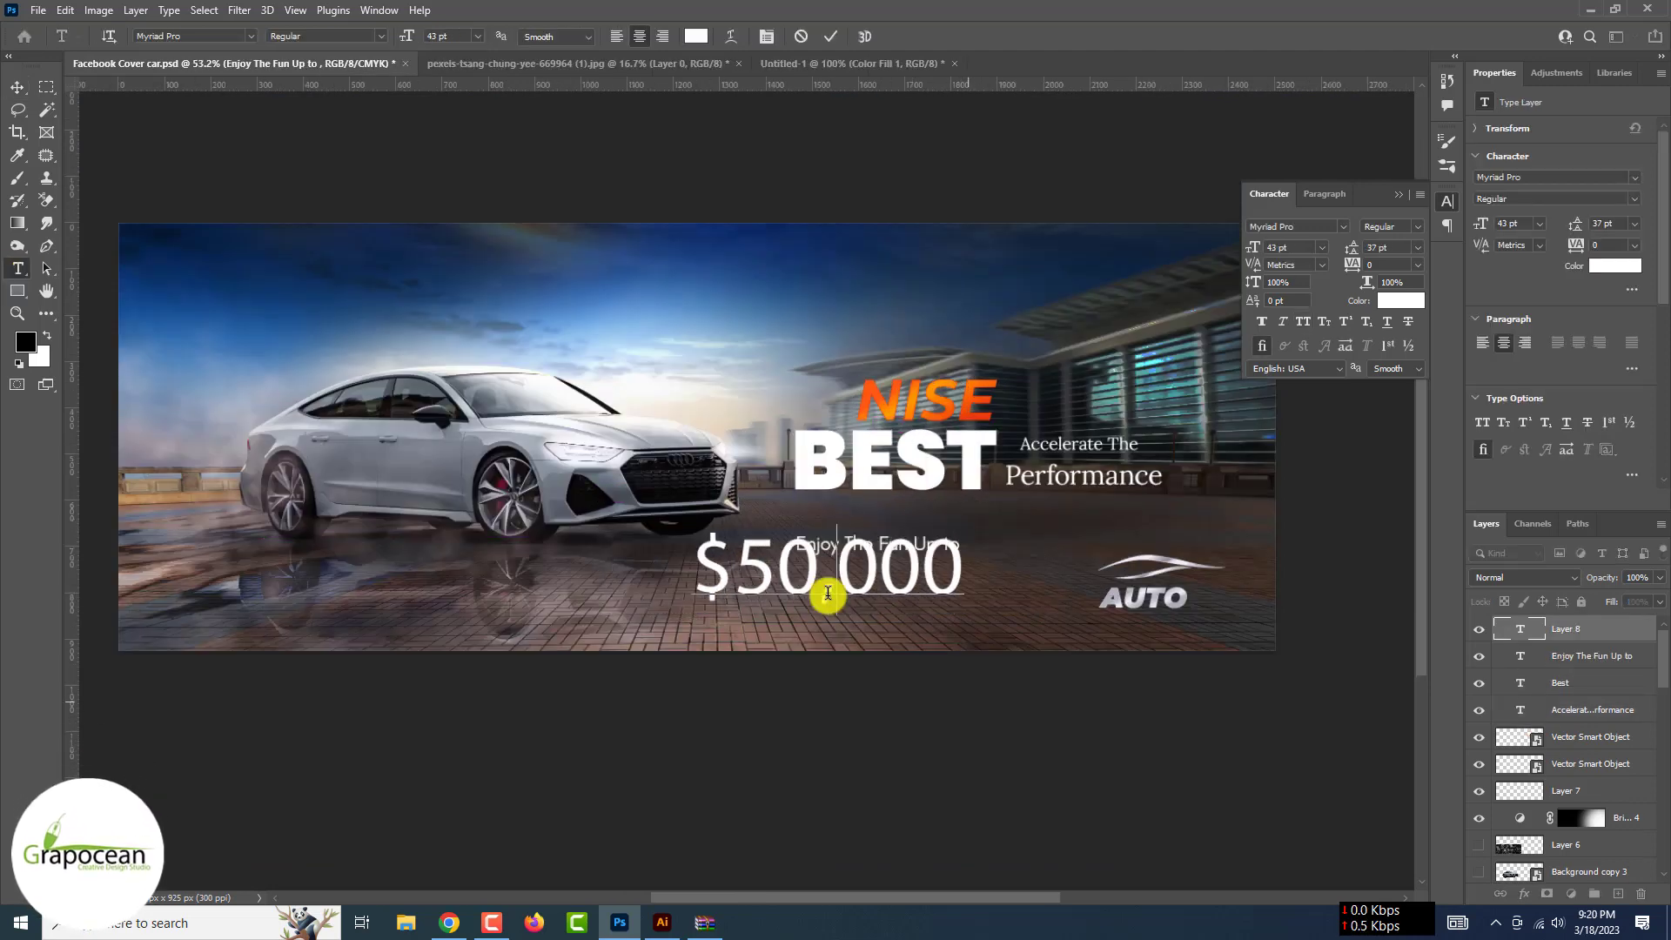
{"action": "key", "text": "ctrl+Return"}
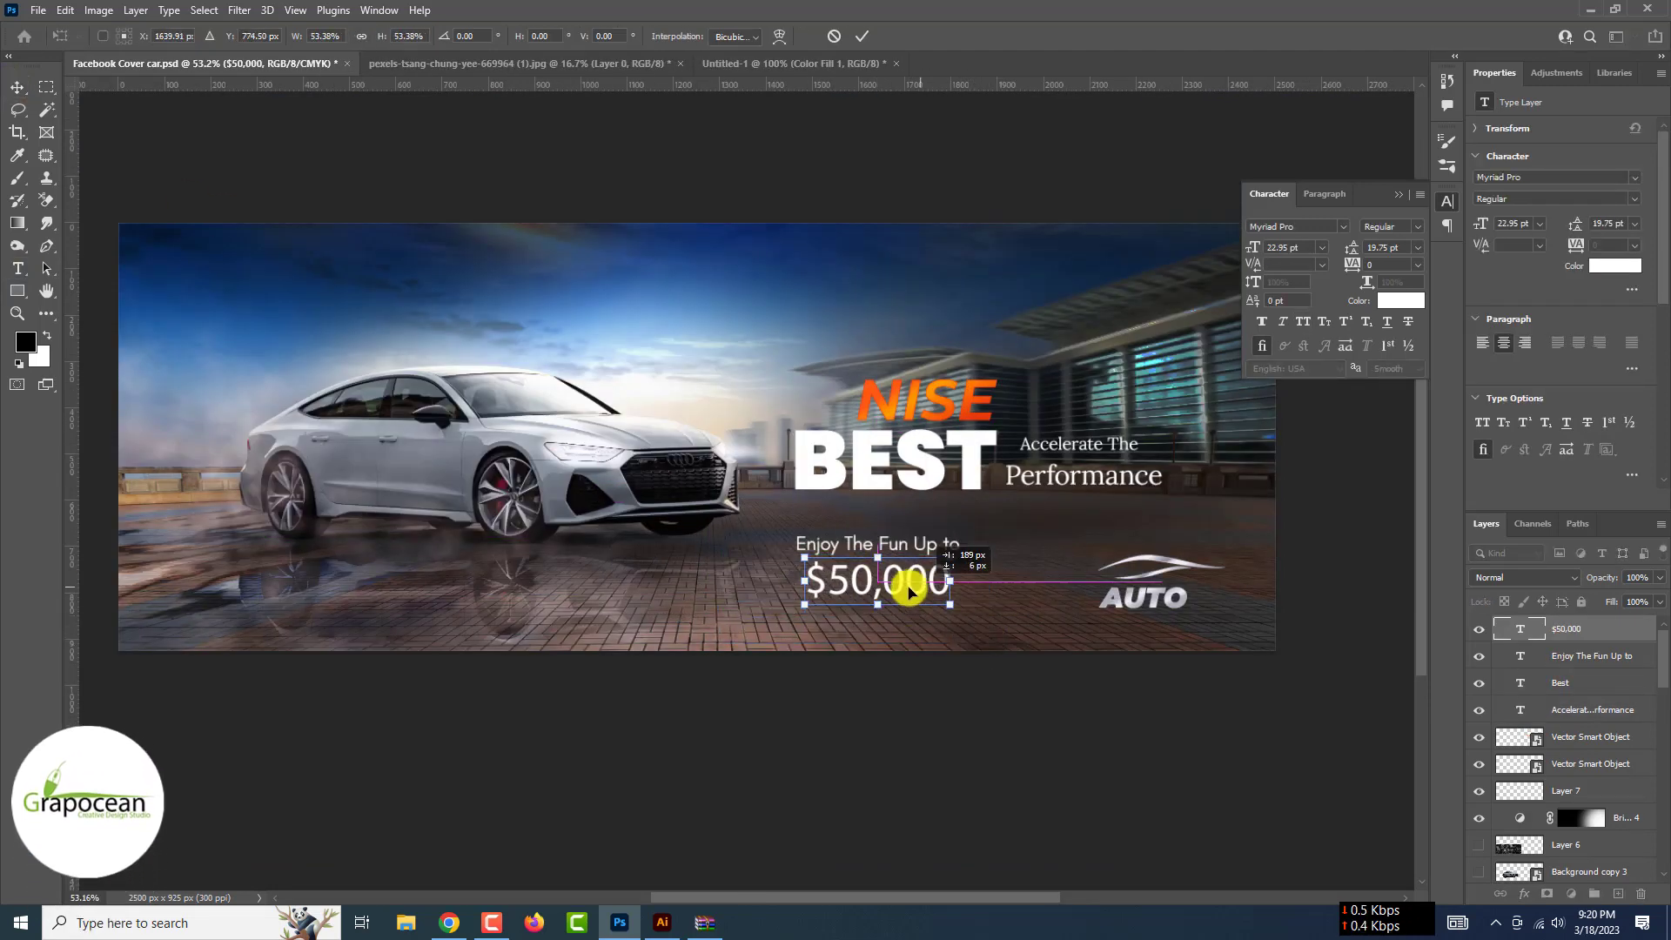
{"action": "left_click", "coordinate": [191, 36]}
{"action": "type", "text": "Poppins"}
{"action": "left_click", "coordinate": [336, 122]}
{"action": "left_click", "coordinate": [1322, 247]}
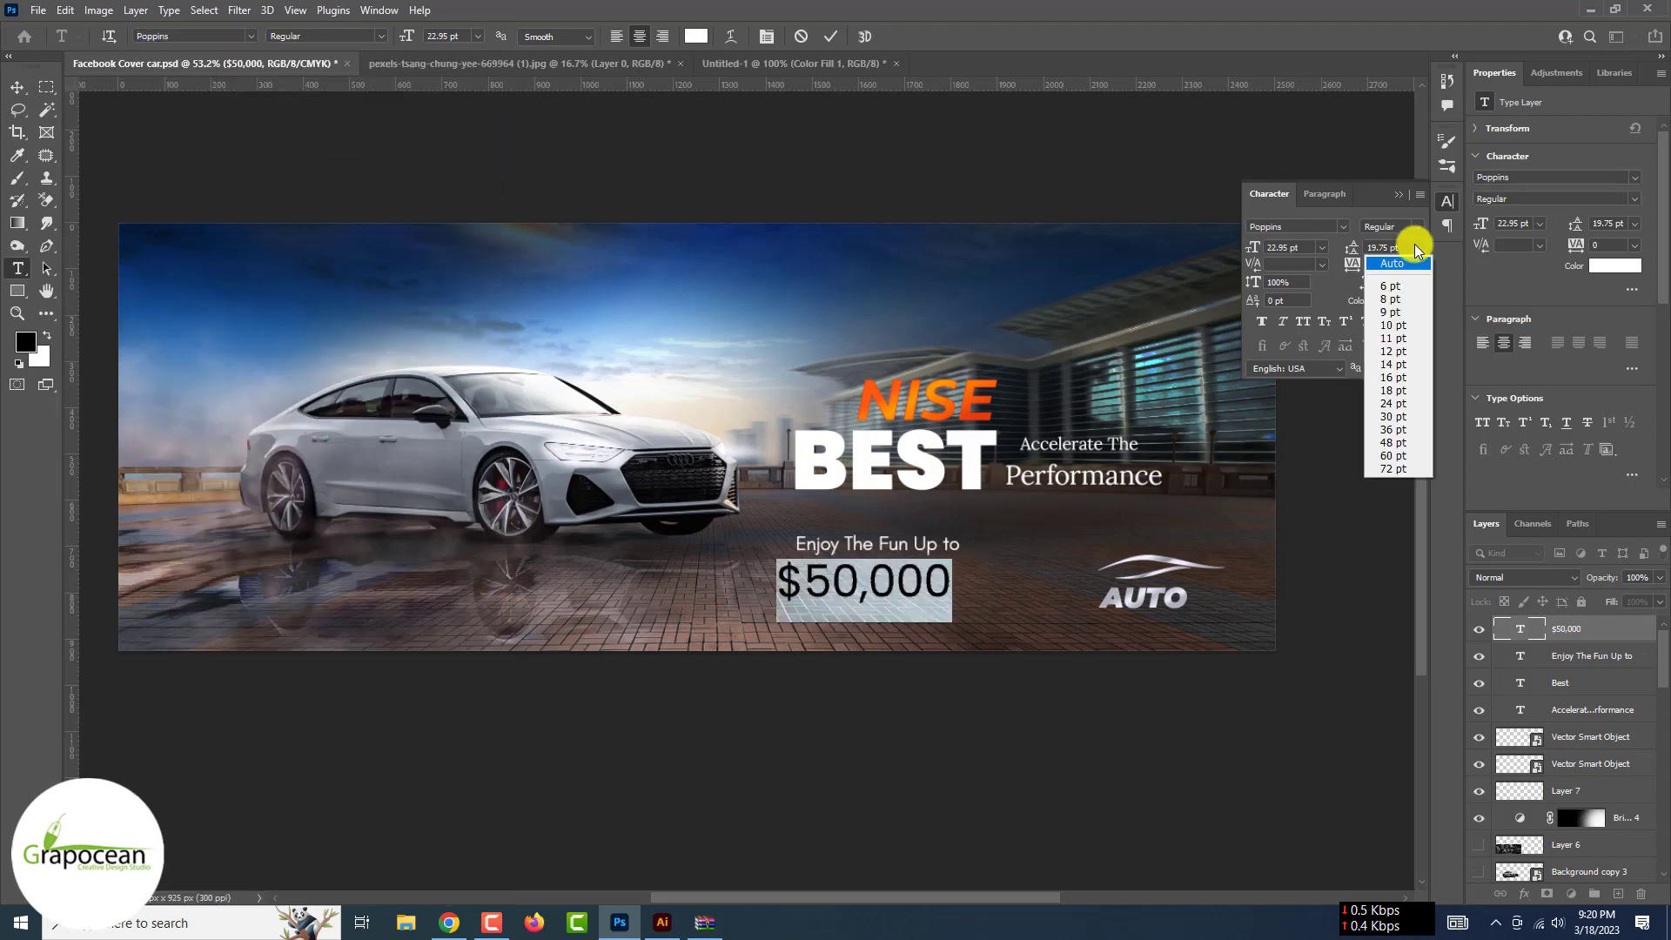
{"action": "left_click", "coordinate": [1393, 288]}
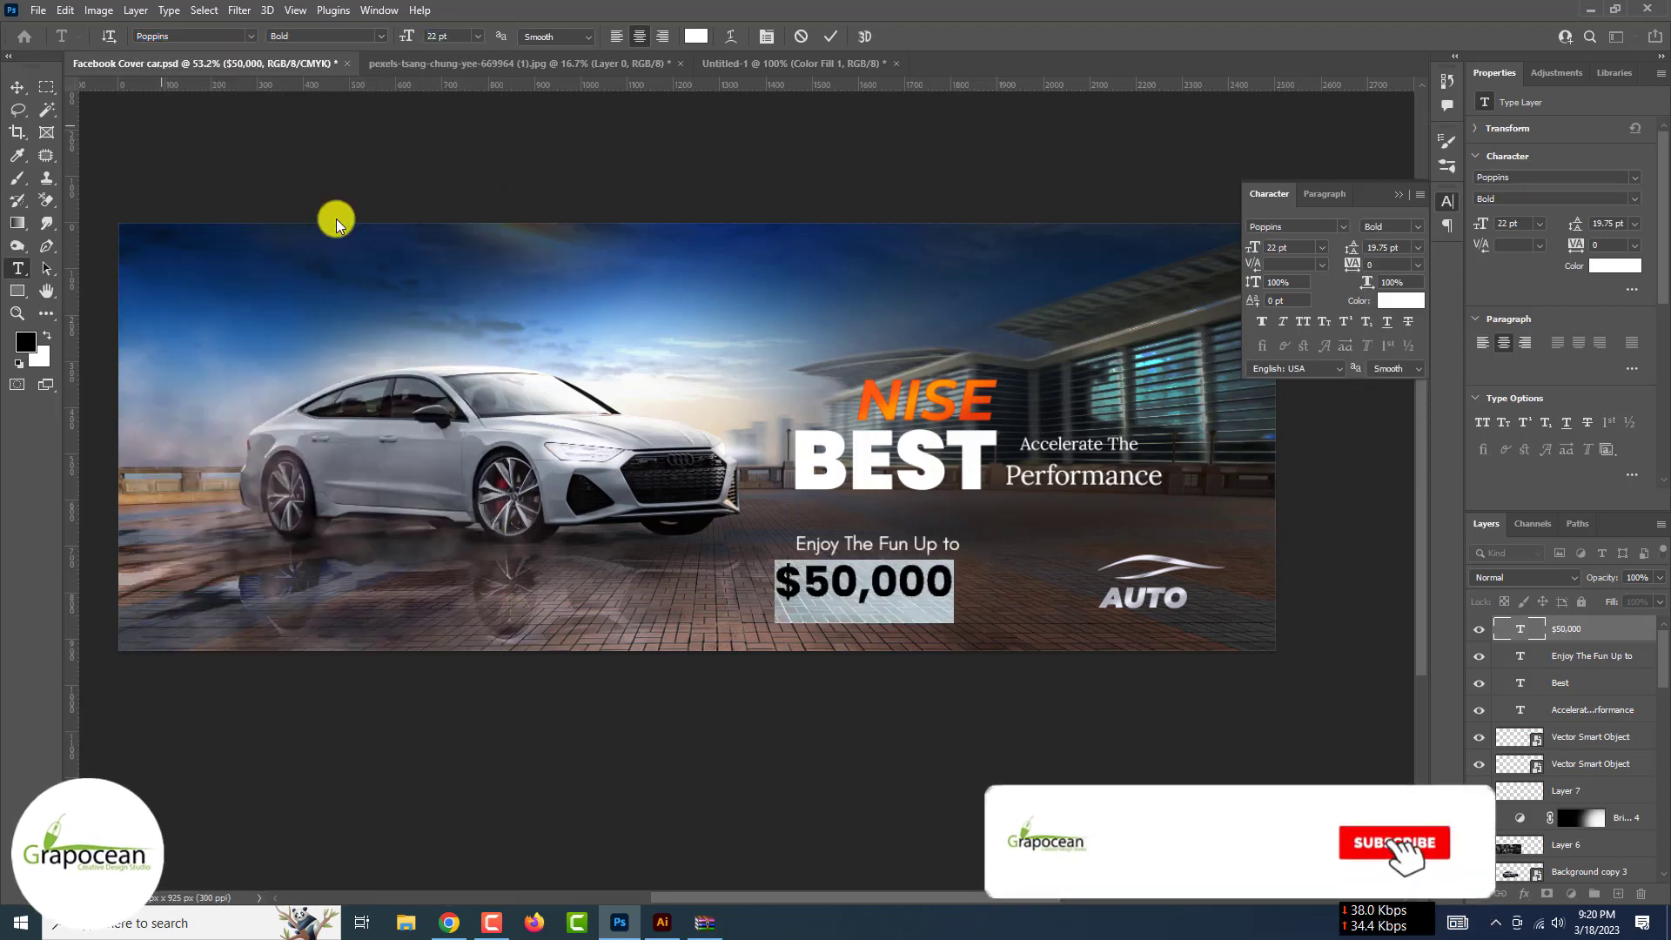
{"action": "key", "text": "ctrl+Return"}
{"action": "key", "text": "v"}
Add an orange Color Fill sampled from NISE, masked to the price text
{"action": "left_click", "coordinate": [1493, 595]}
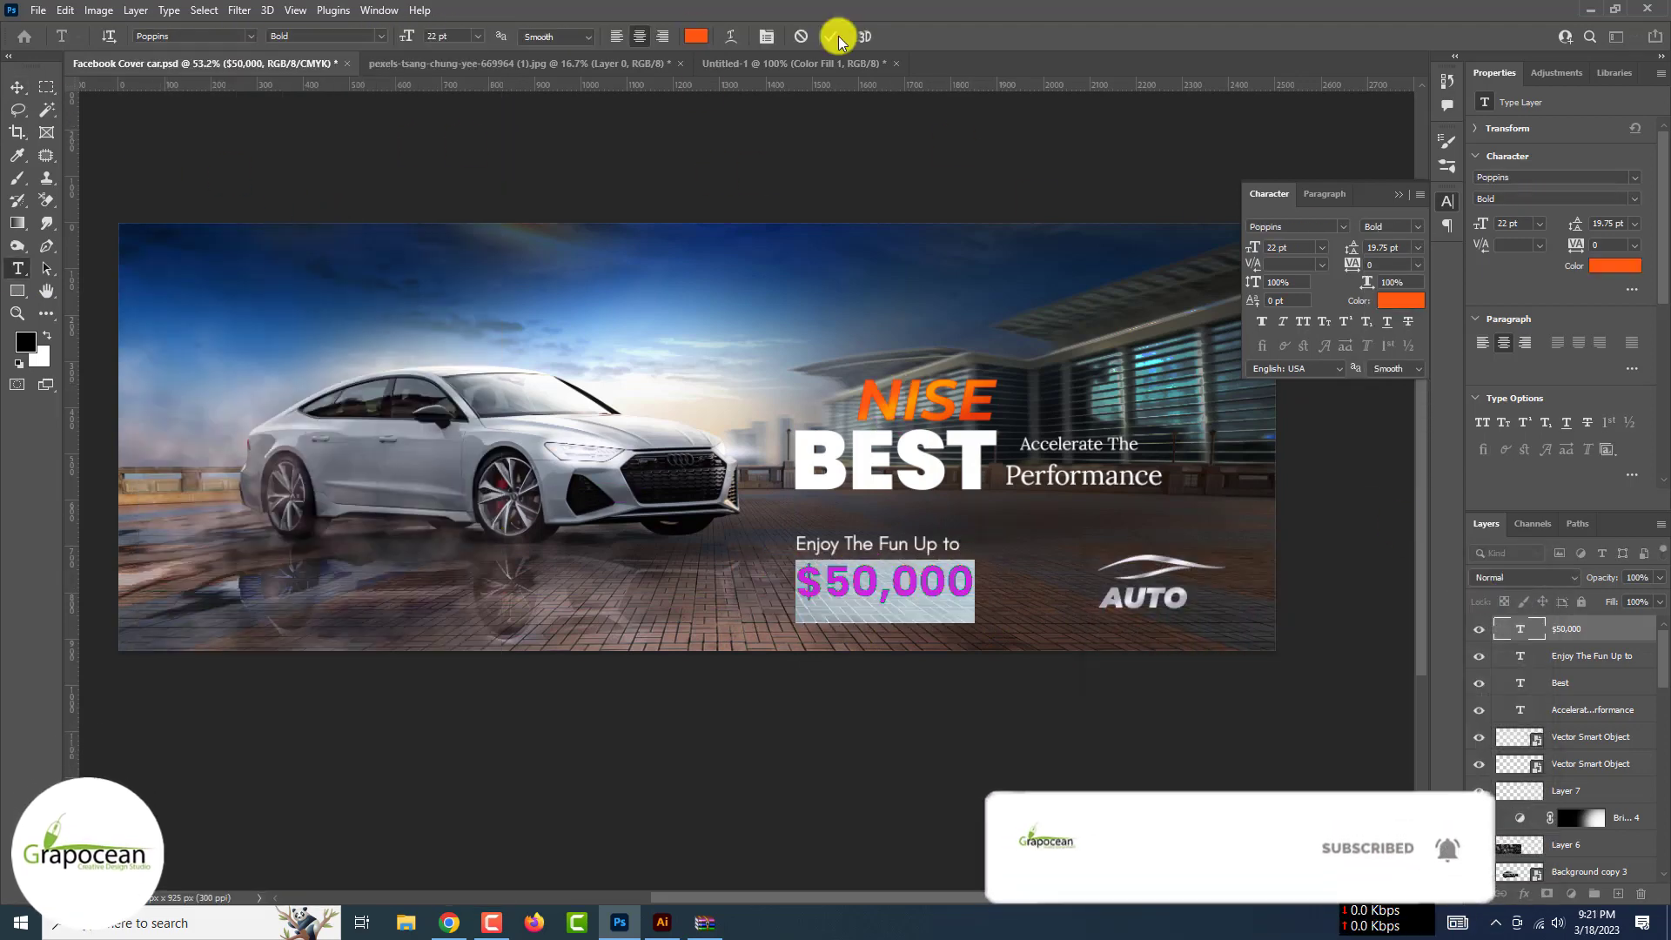
{"action": "left_click", "coordinate": [840, 36]}
{"action": "type", "text": "Best"}
{"action": "left_click", "coordinate": [1400, 300]}
{"action": "left_click", "coordinate": [1494, 595]}
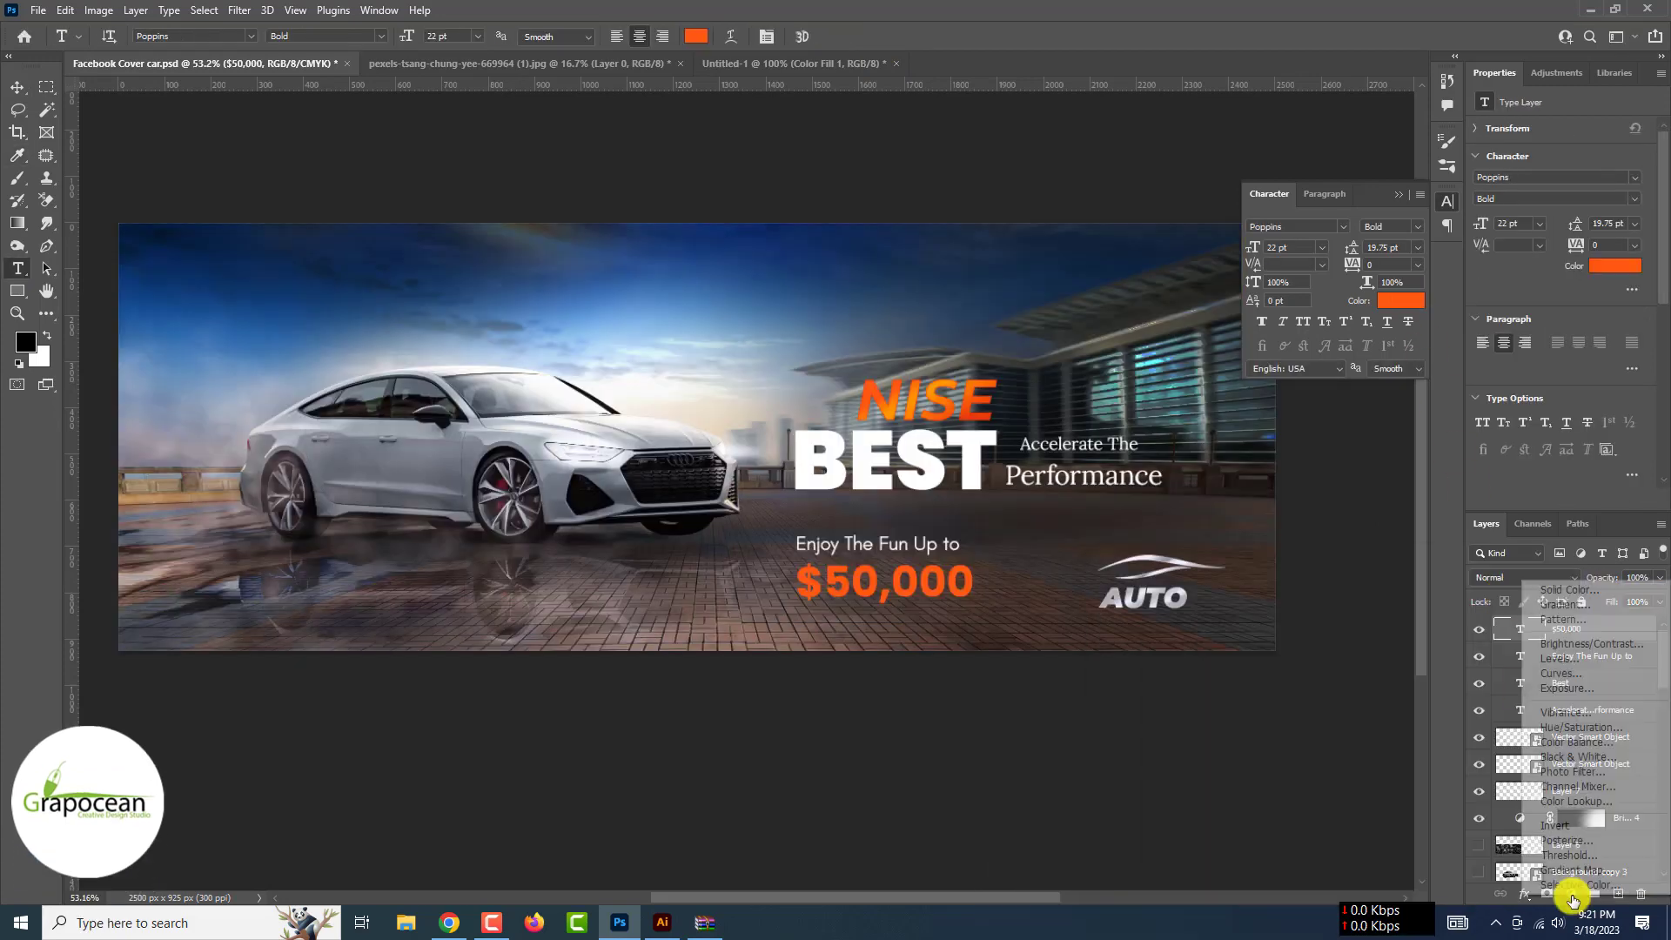
{"action": "left_click", "coordinate": [1527, 659]}
{"action": "left_click", "coordinate": [1582, 630]}
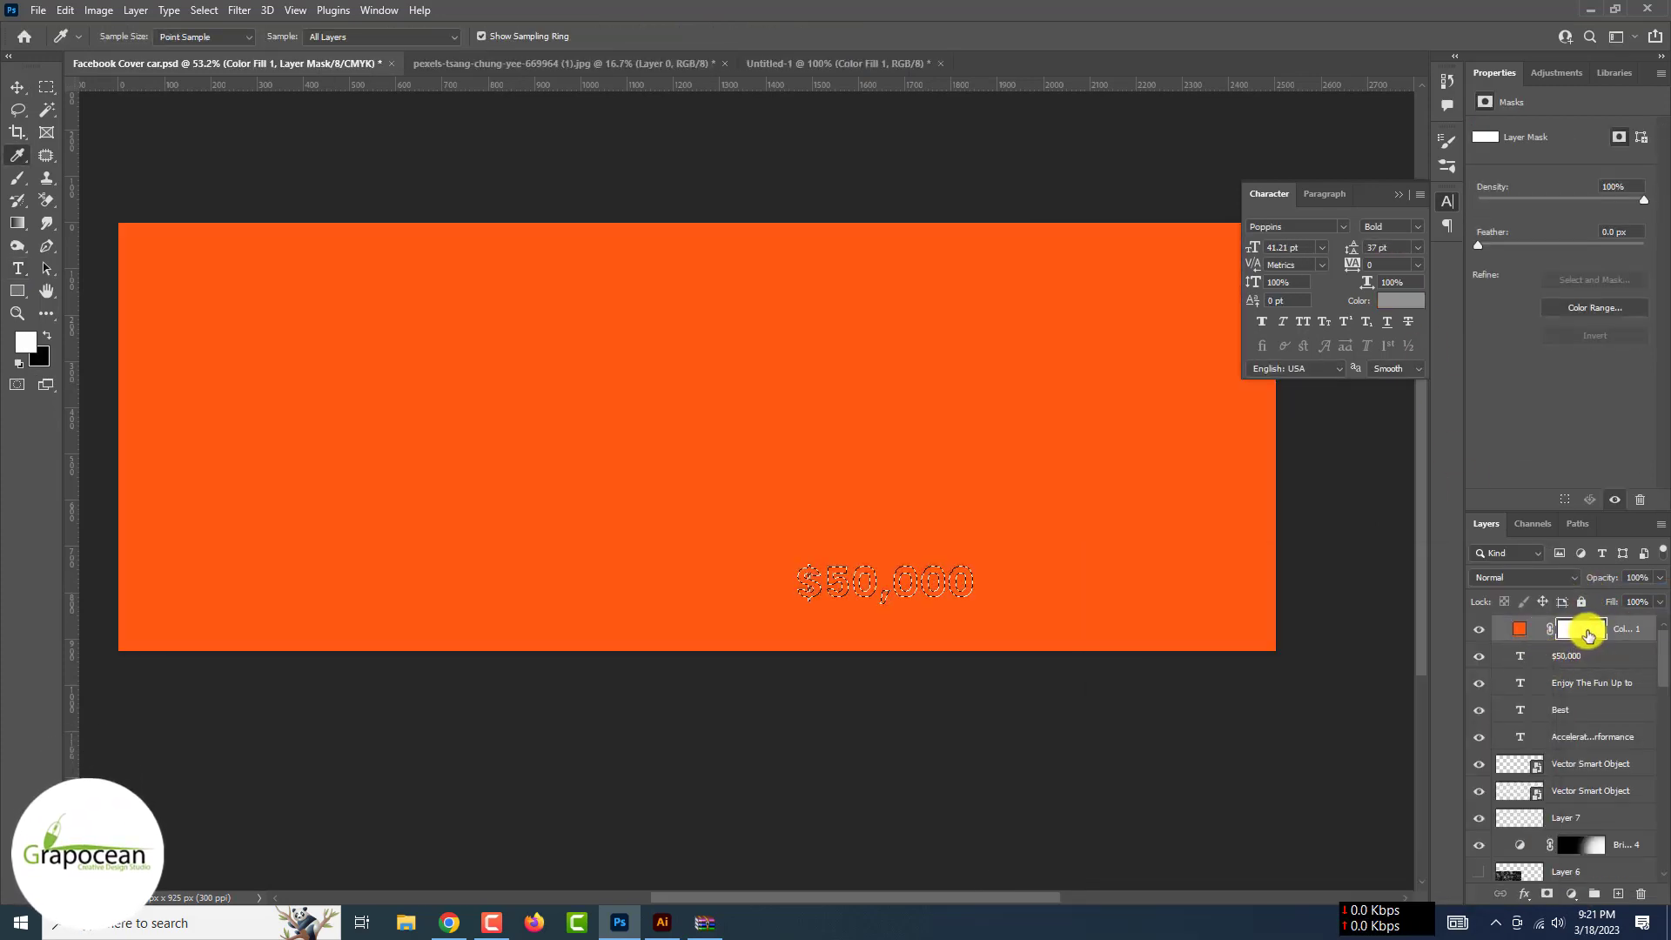
{"action": "key", "text": "x"}
{"action": "key", "text": "ctrl+shift+i"}
{"action": "key", "text": "alt+BackSpace"}
{"action": "key", "text": "ctrl+d"}
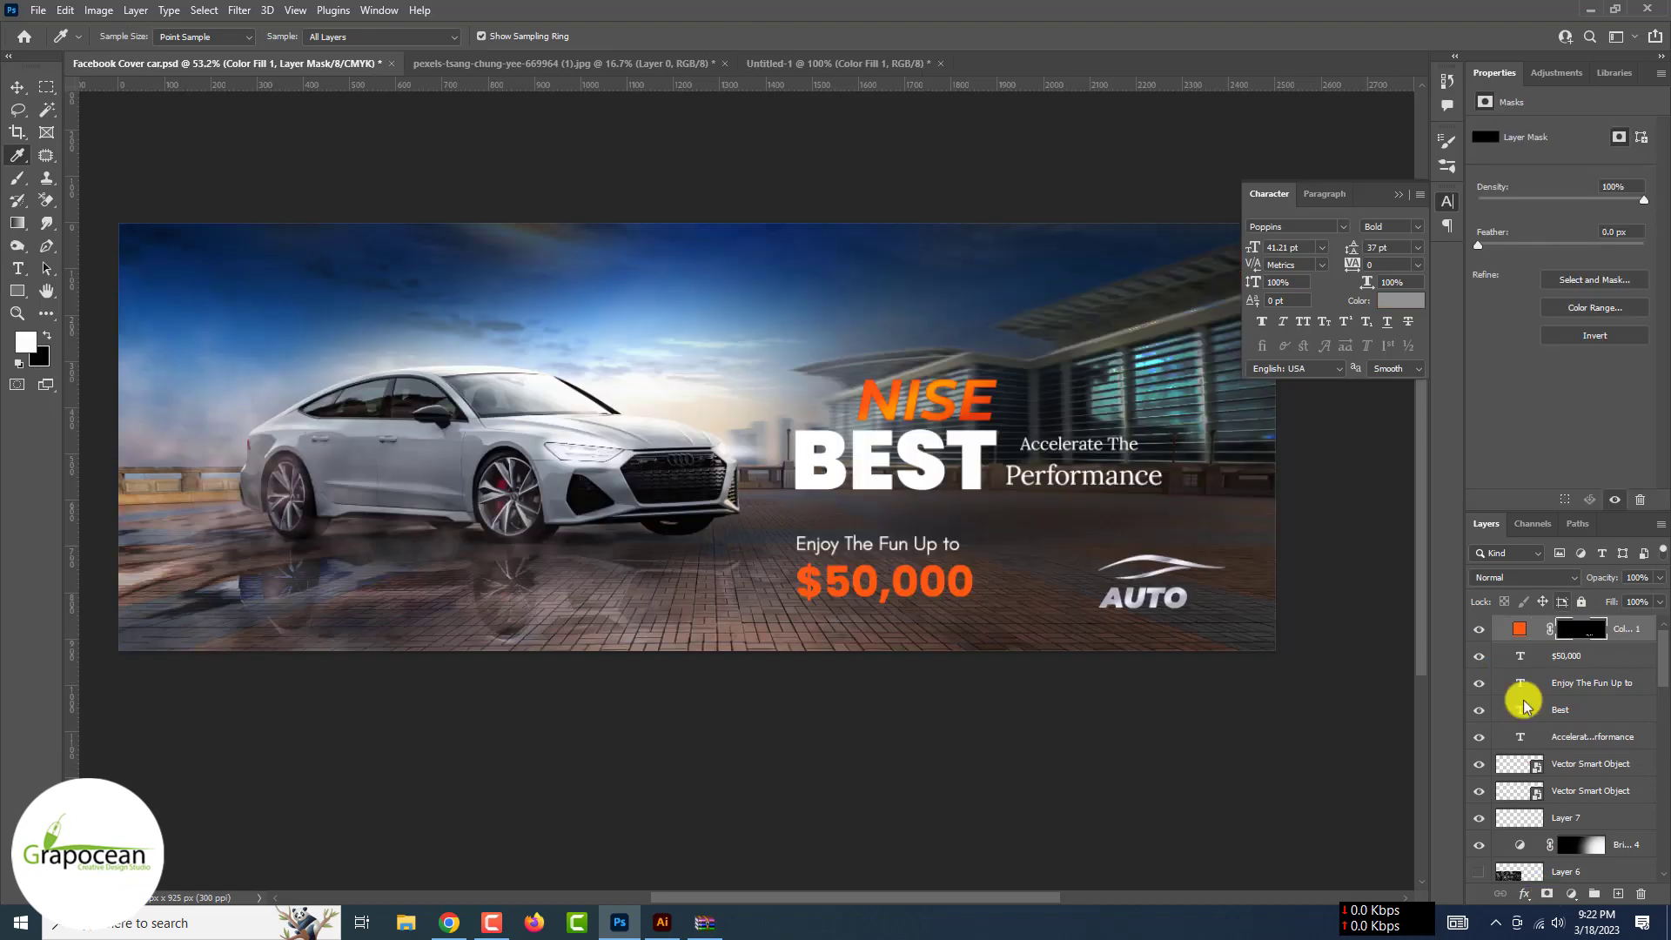
Set up a soft black brush at full opacity and flow for the fill mask
{"action": "double_click", "coordinate": [1520, 629]}
{"action": "key", "text": "Return"}
{"action": "left_click", "coordinate": [18, 178]}
{"action": "key", "text": "x"}
{"action": "left_click", "coordinate": [108, 36]}
{"action": "left_click", "coordinate": [291, 374]}
{"action": "left_click", "coordinate": [1583, 631]}
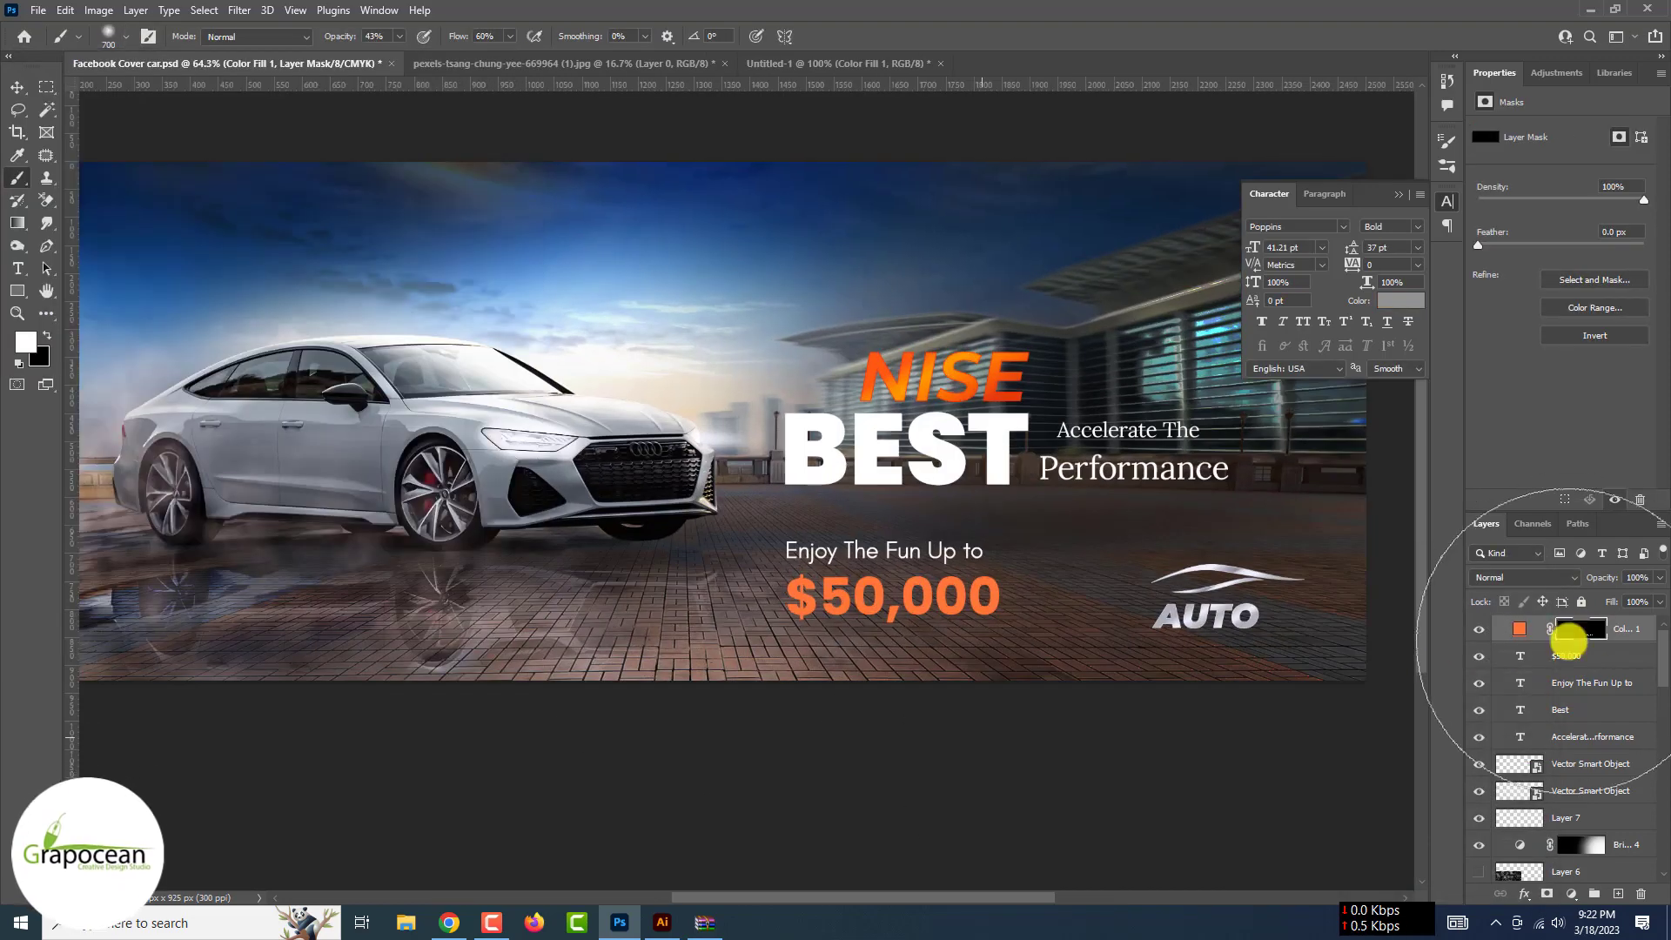
{"action": "scroll", "coordinate": [1038, 657], "scroll_direction": "up", "scroll_amount": 5}
{"action": "key", "text": "0"}
{"action": "key", "text": "shift+0"}
{"action": "left_click", "coordinate": [45, 334]}
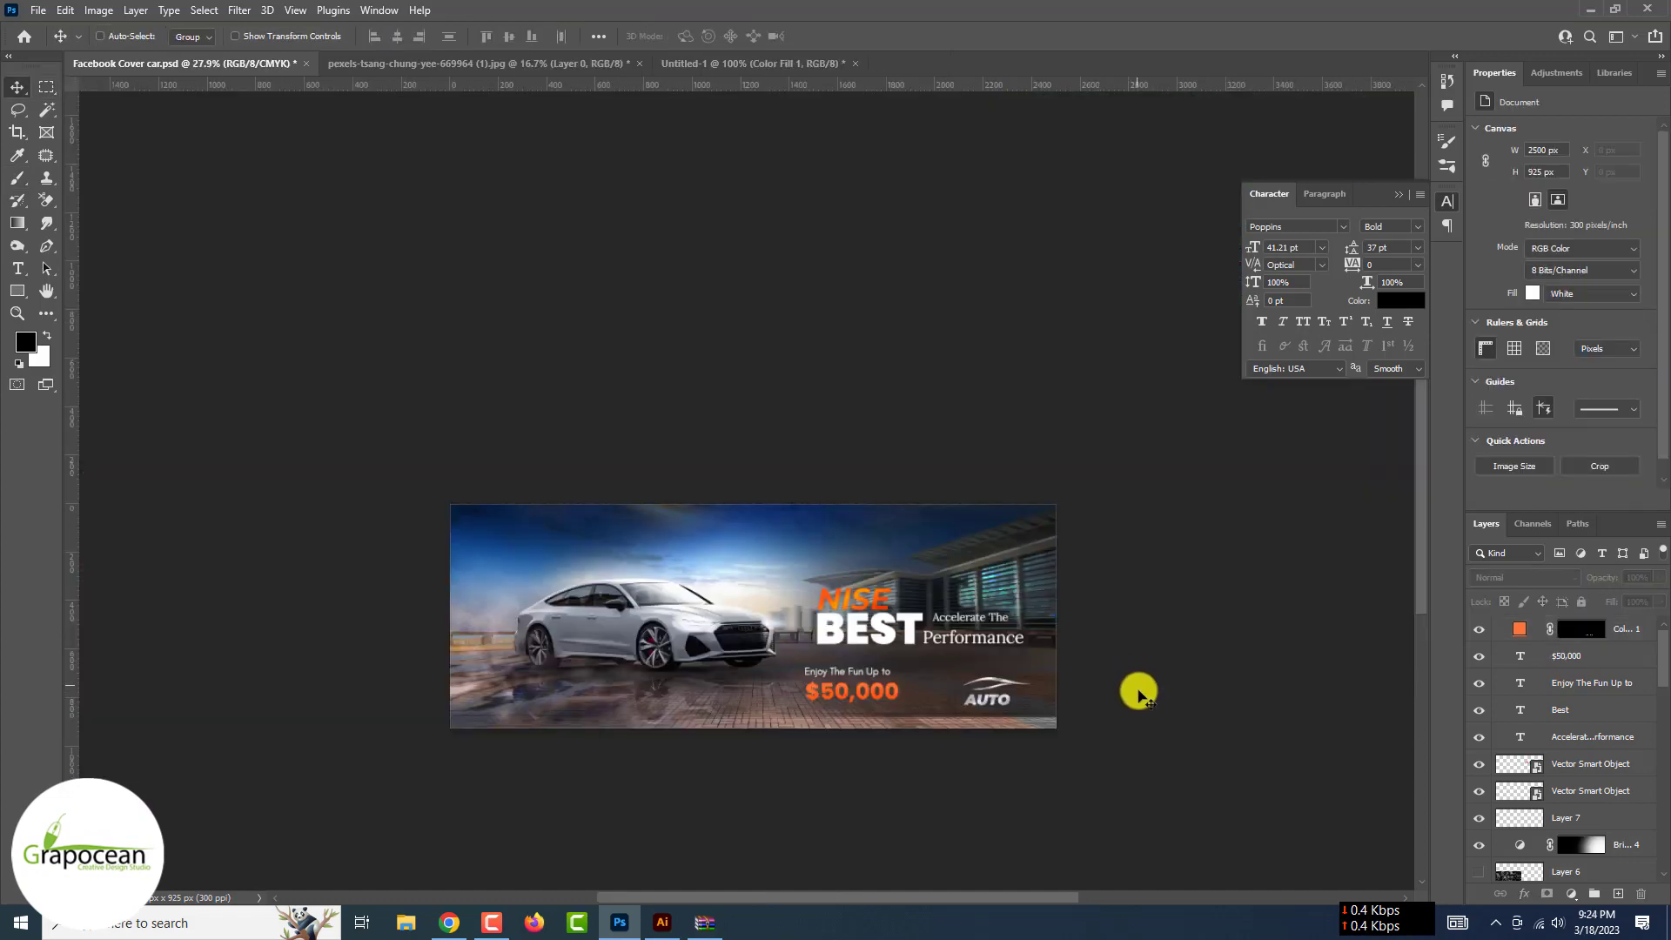
Type the contact e-mail address at the top in Montserrat Light 7 pt
{"action": "scroll", "coordinate": [1145, 707], "scroll_direction": "up", "scroll_amount": 3}
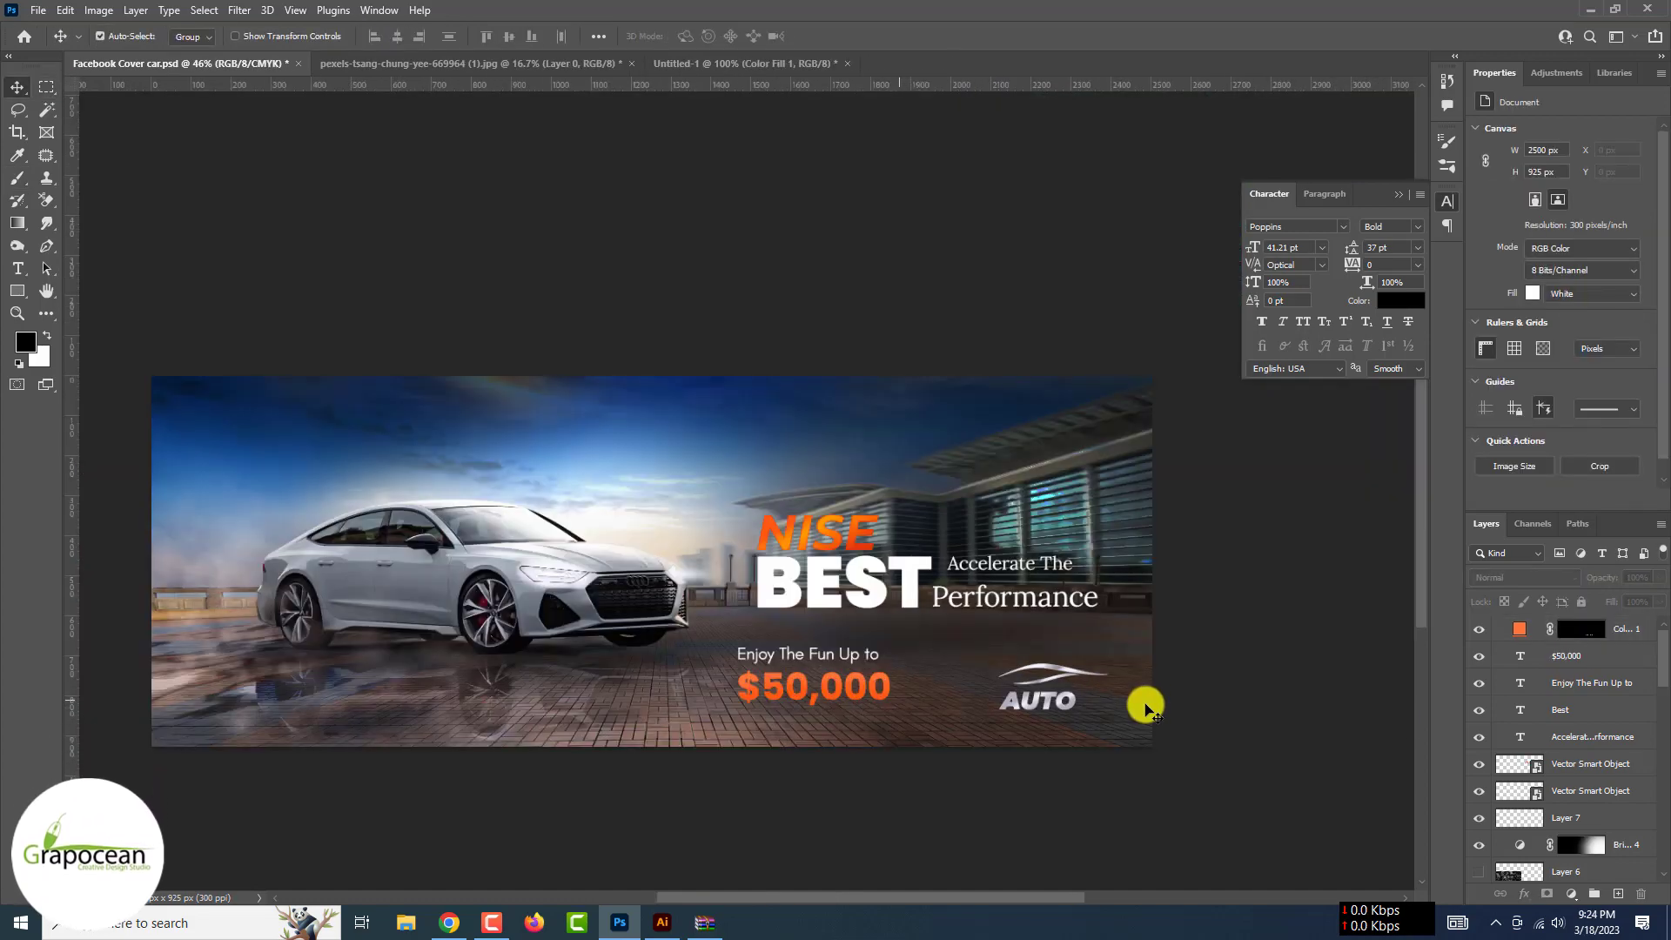
{"action": "scroll", "coordinate": [1143, 703], "scroll_direction": "down", "scroll_amount": 2}
{"action": "scroll", "coordinate": [653, 516], "scroll_direction": "up", "scroll_amount": 2}
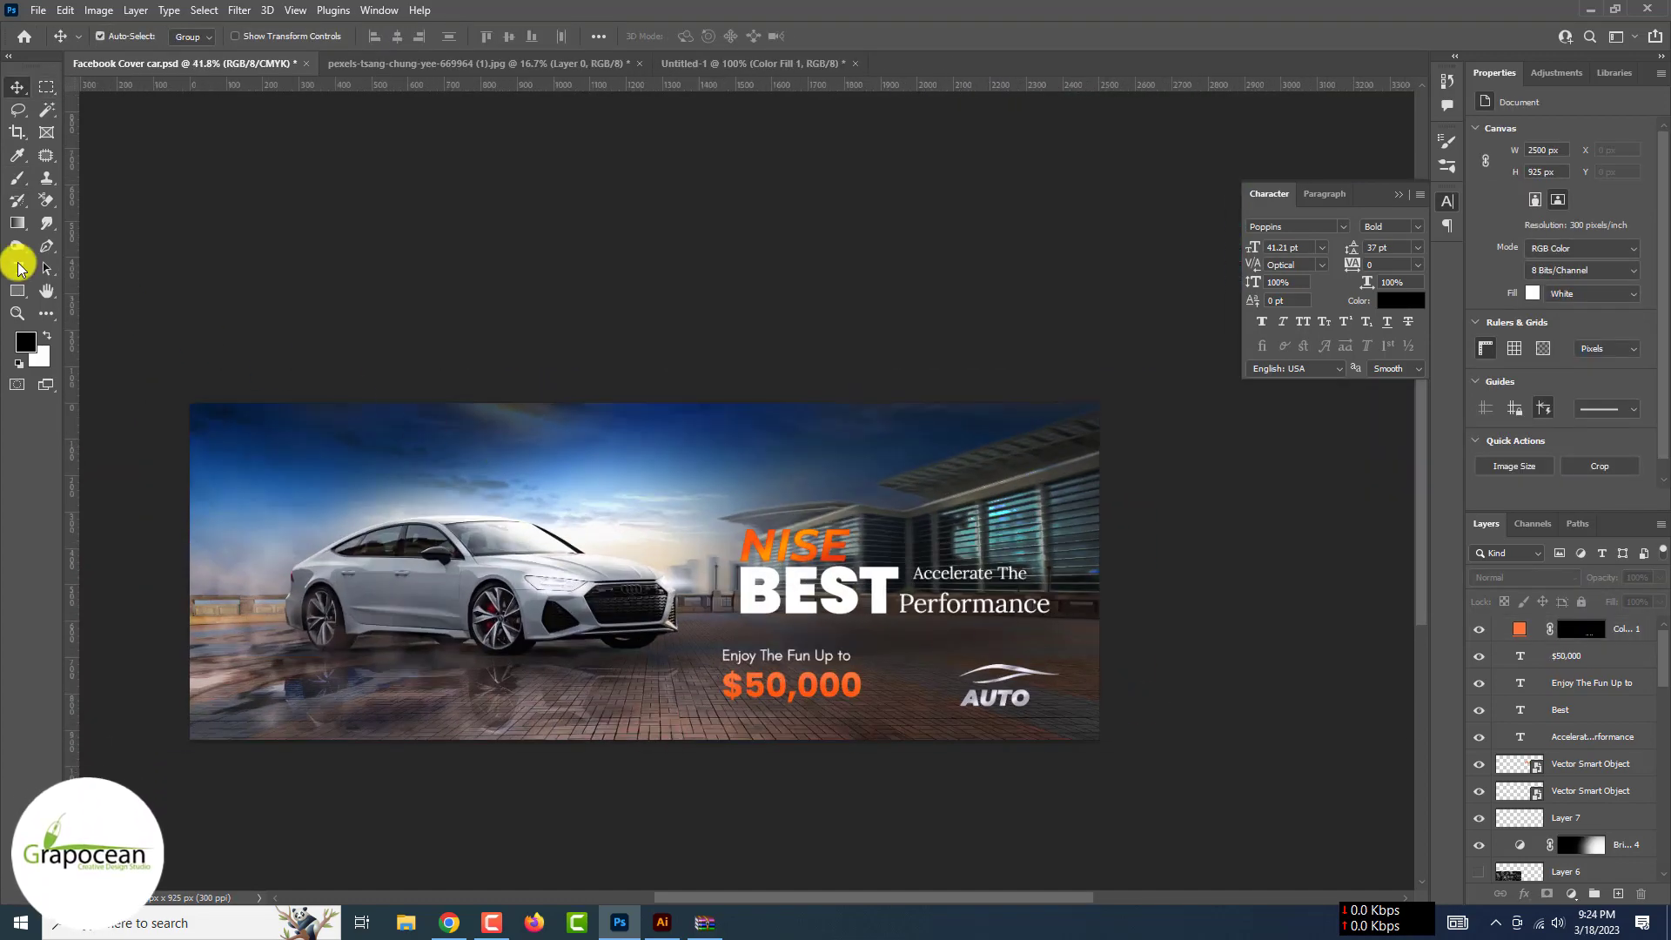
{"action": "left_click", "coordinate": [821, 446]}
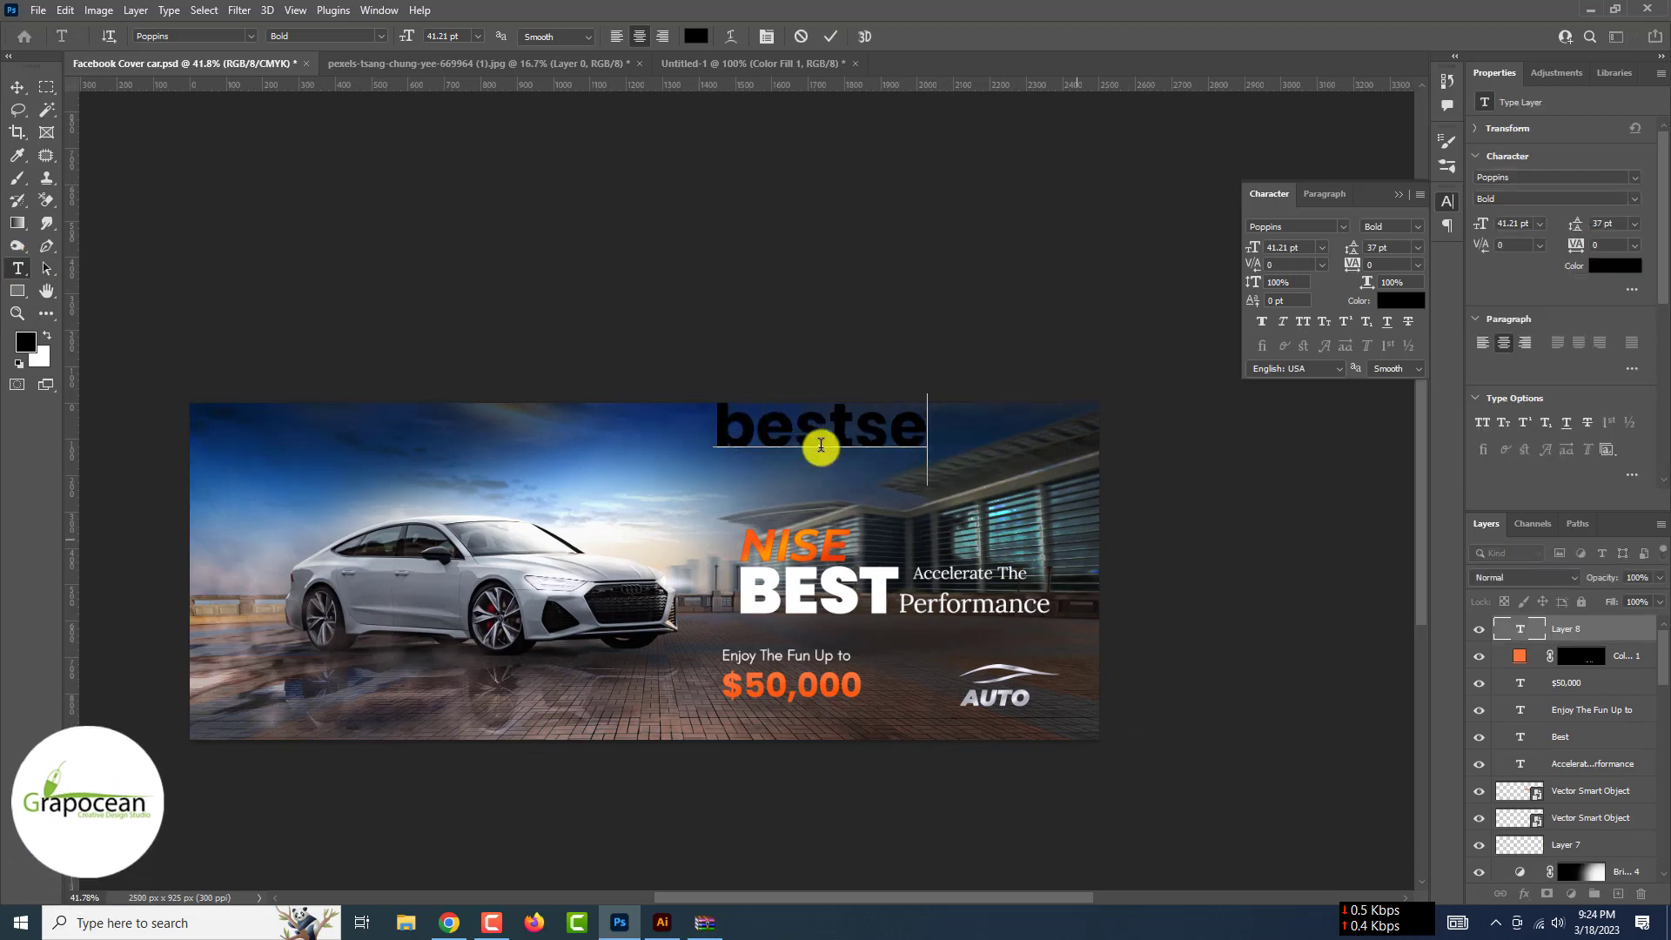
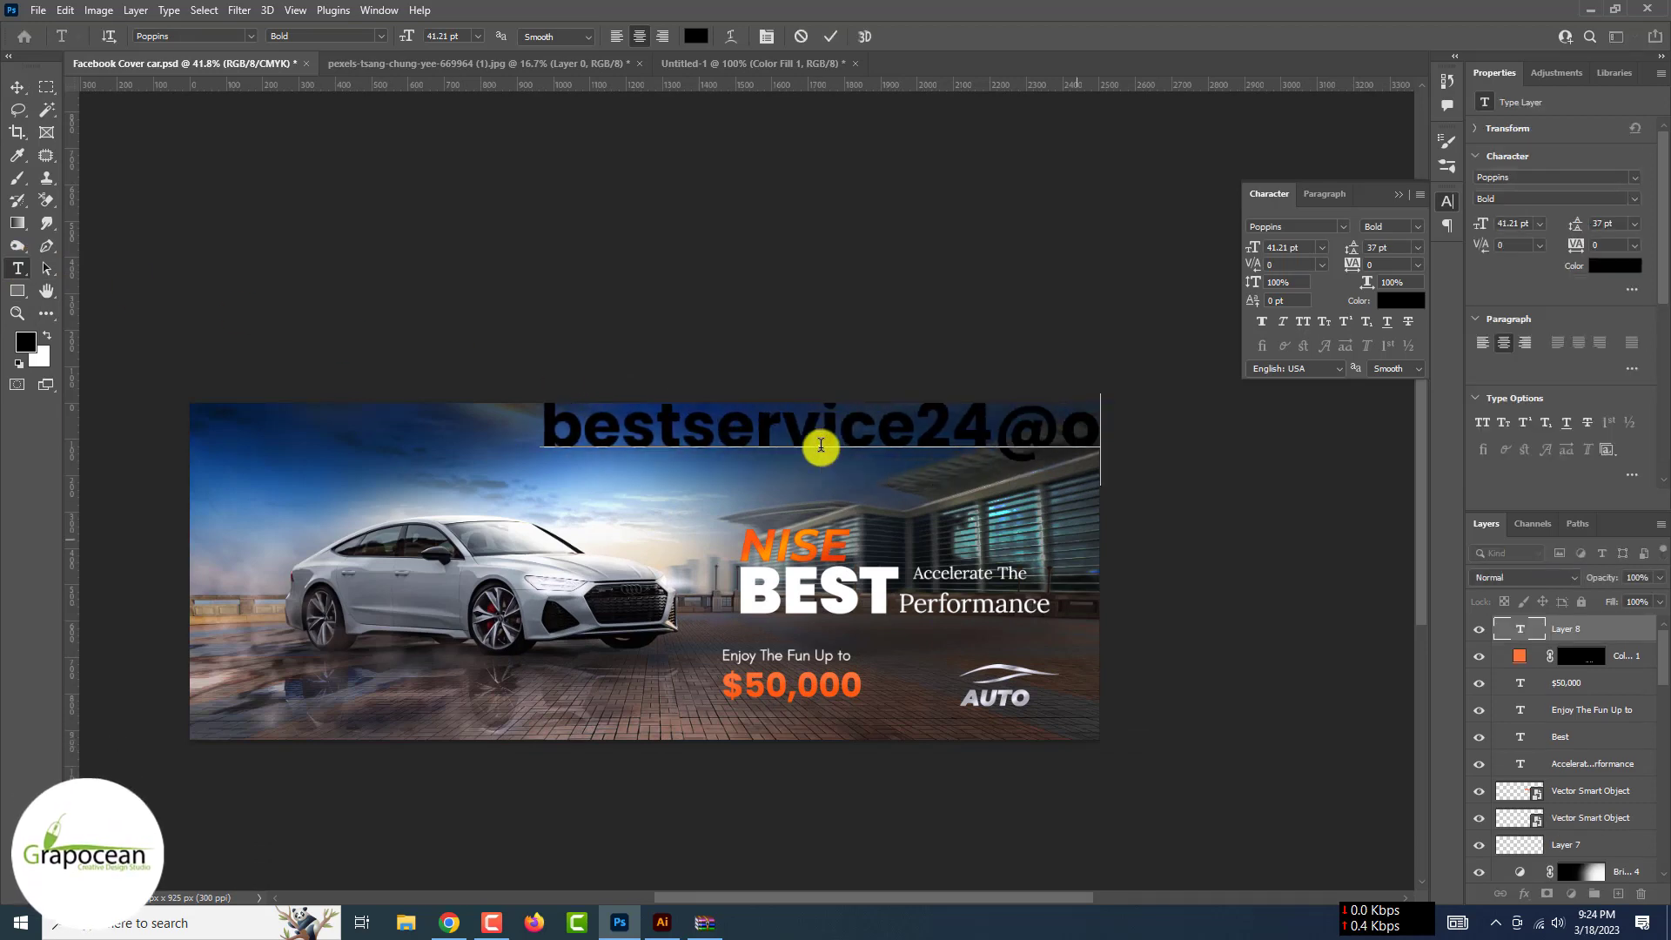
{"action": "key", "text": "ctrl+a"}
{"action": "left_click", "coordinate": [251, 38]}
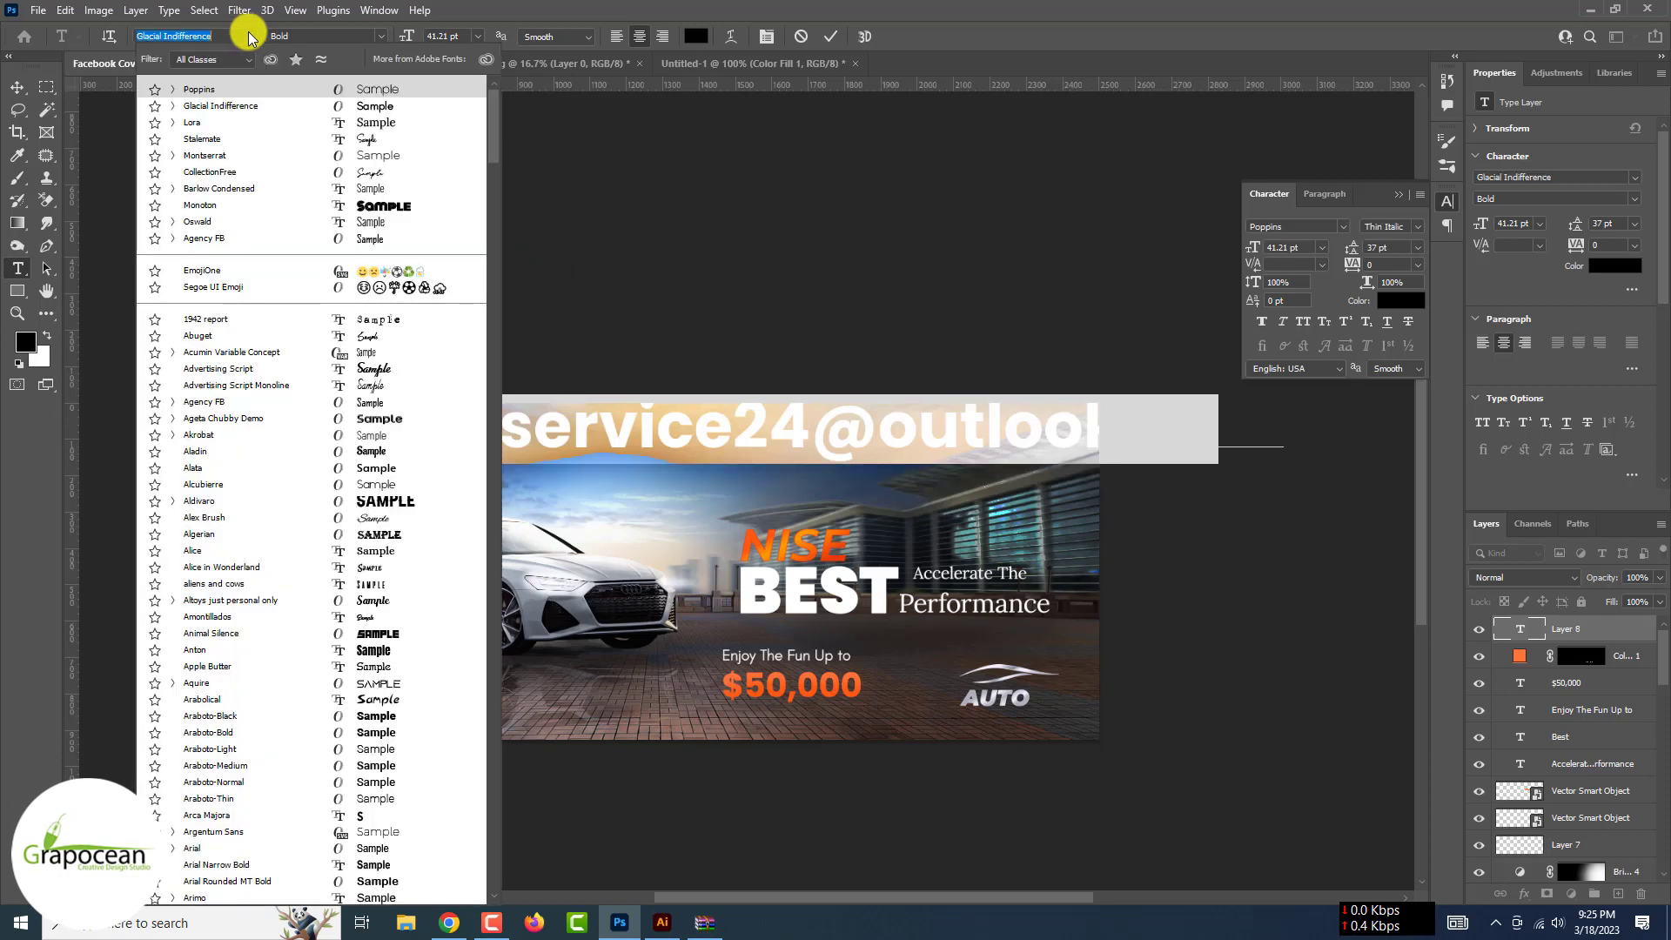
{"action": "left_click", "coordinate": [287, 155]}
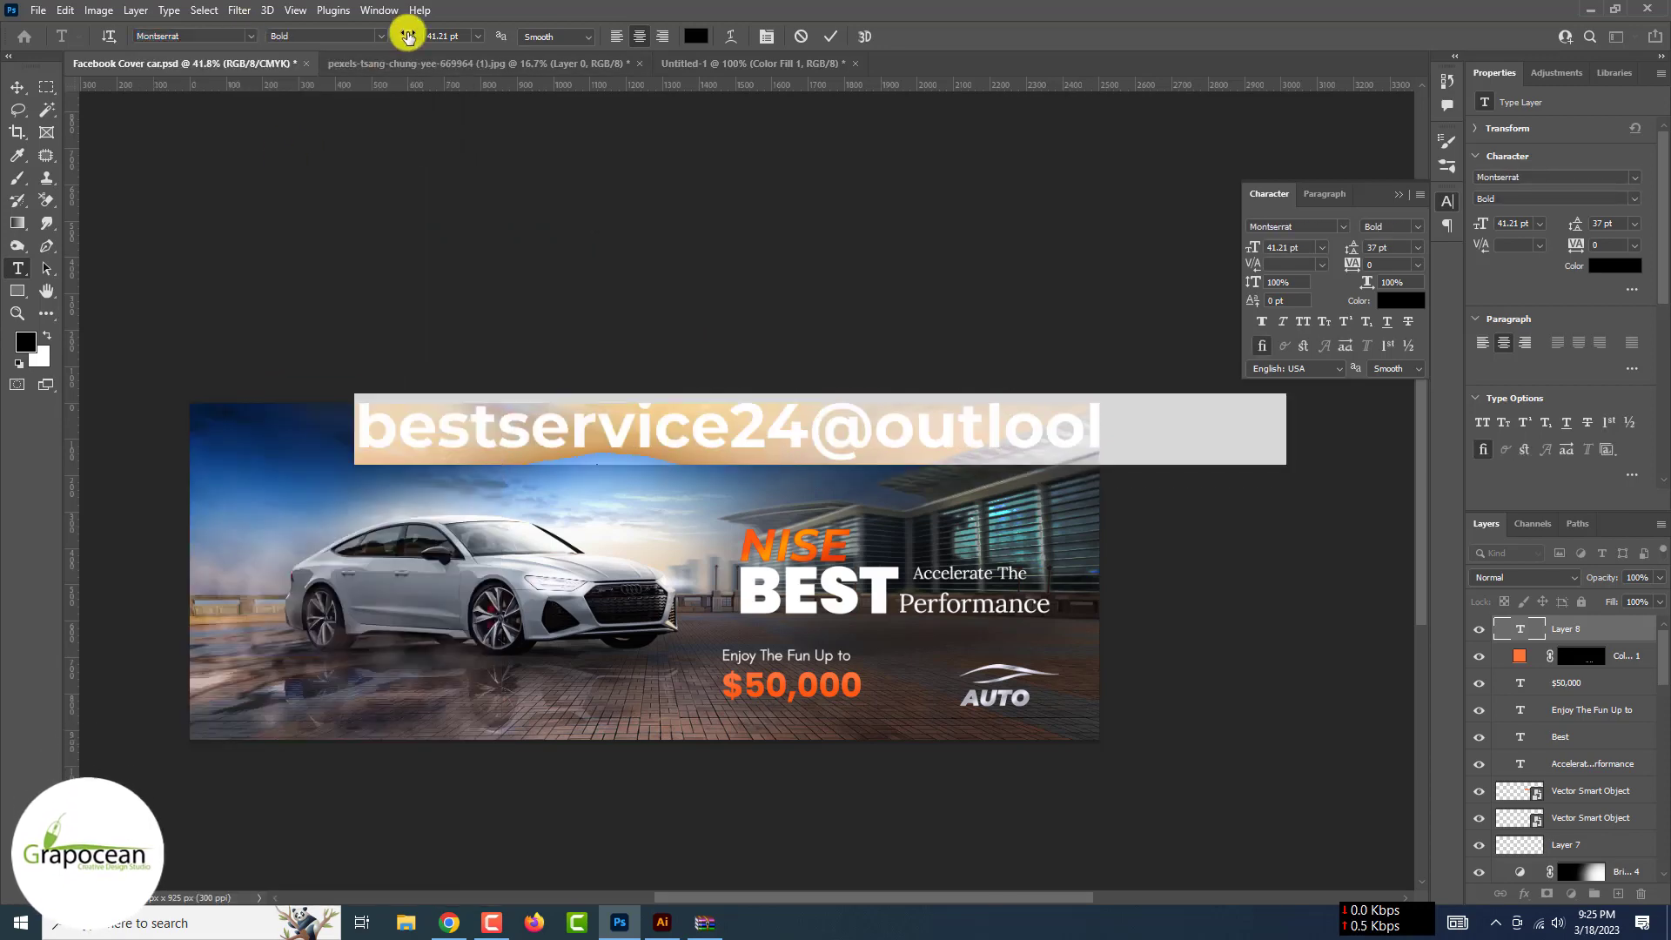
{"action": "left_click_drag", "start_coordinate": [406, 37], "coordinate": [379, 37]}
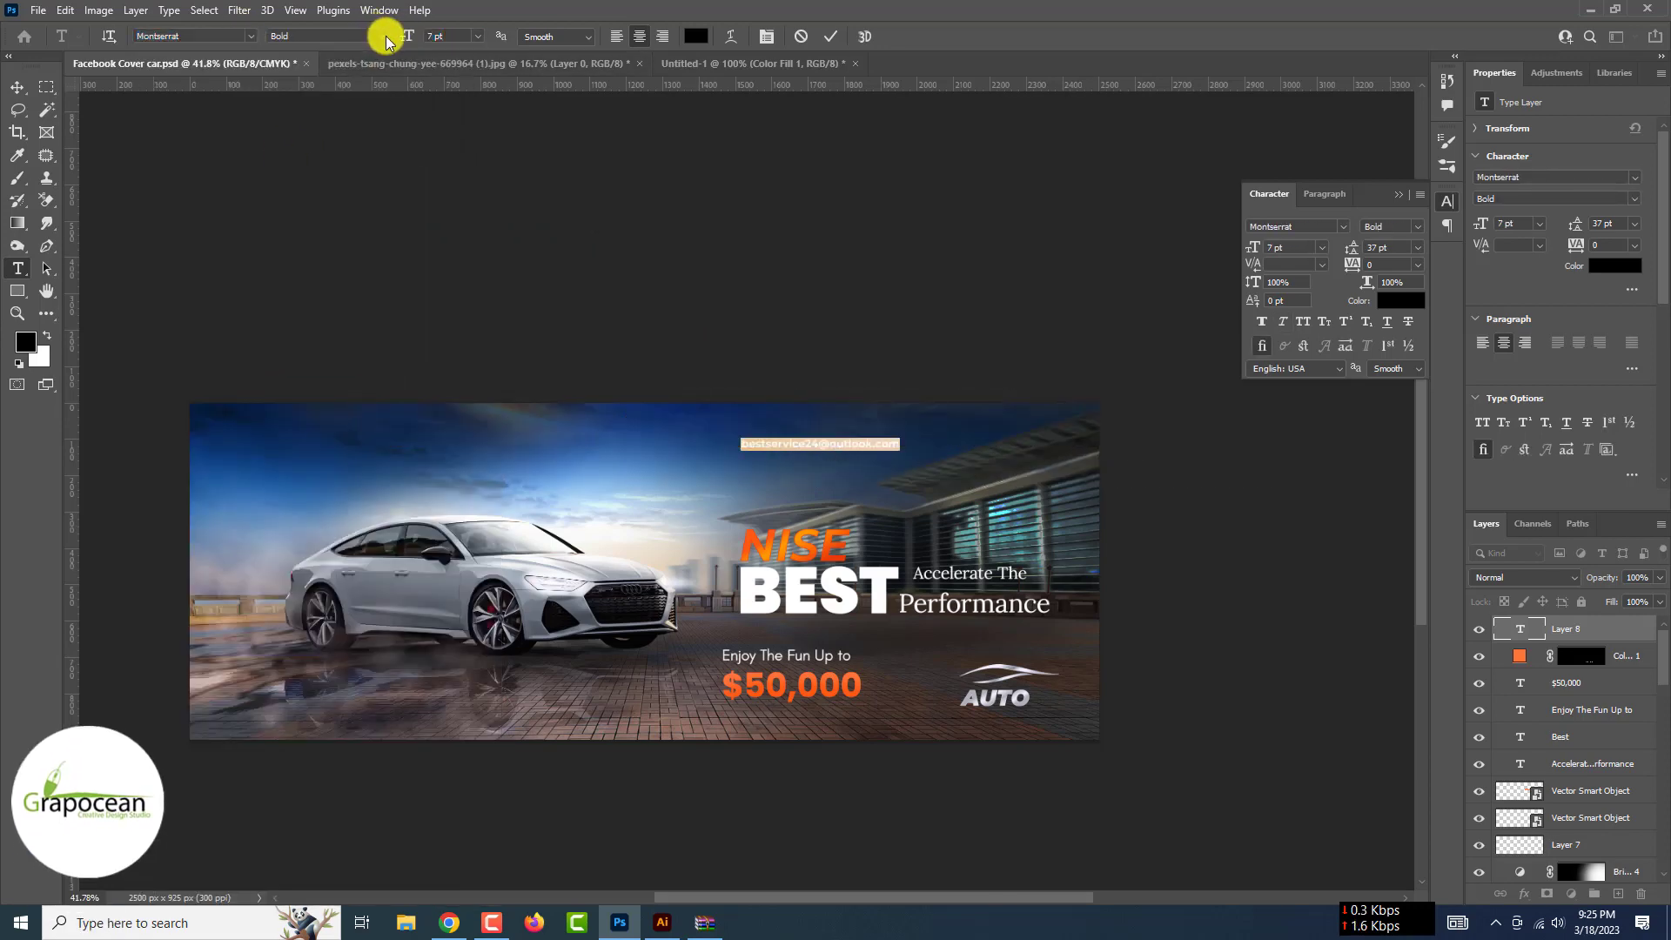
{"action": "left_click", "coordinate": [380, 37]}
{"action": "left_click", "coordinate": [334, 159]}
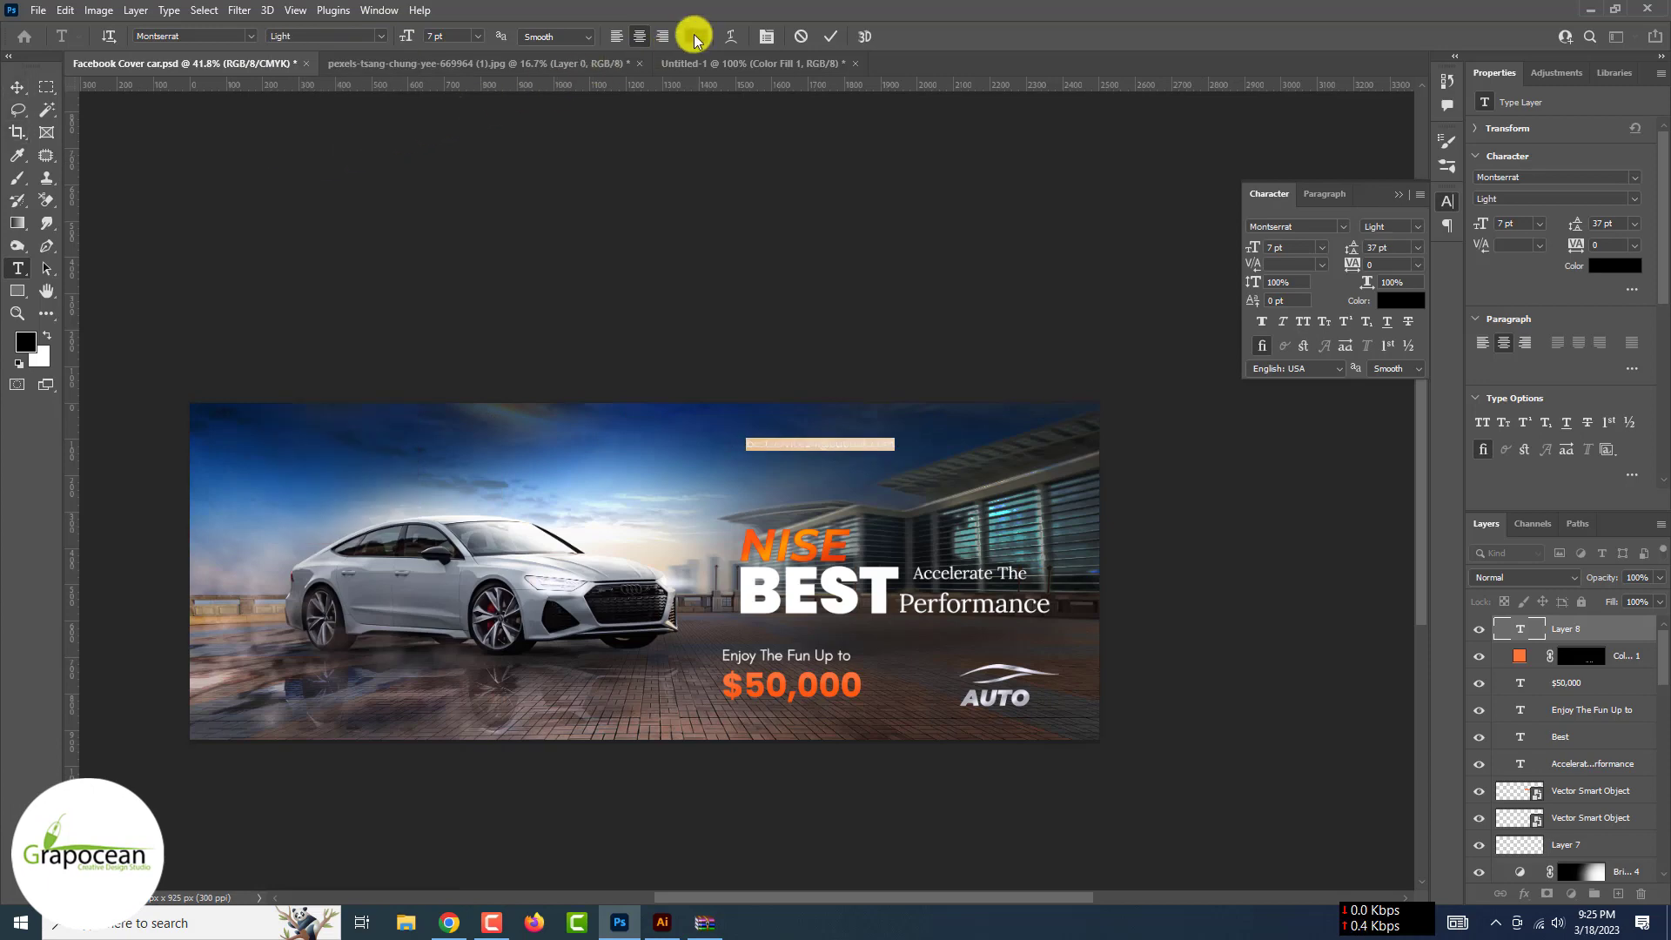
Colour the e-mail text white and position it at the cover's top edge
{"action": "left_click", "coordinate": [696, 37]}
{"action": "left_click", "coordinate": [771, 583]}
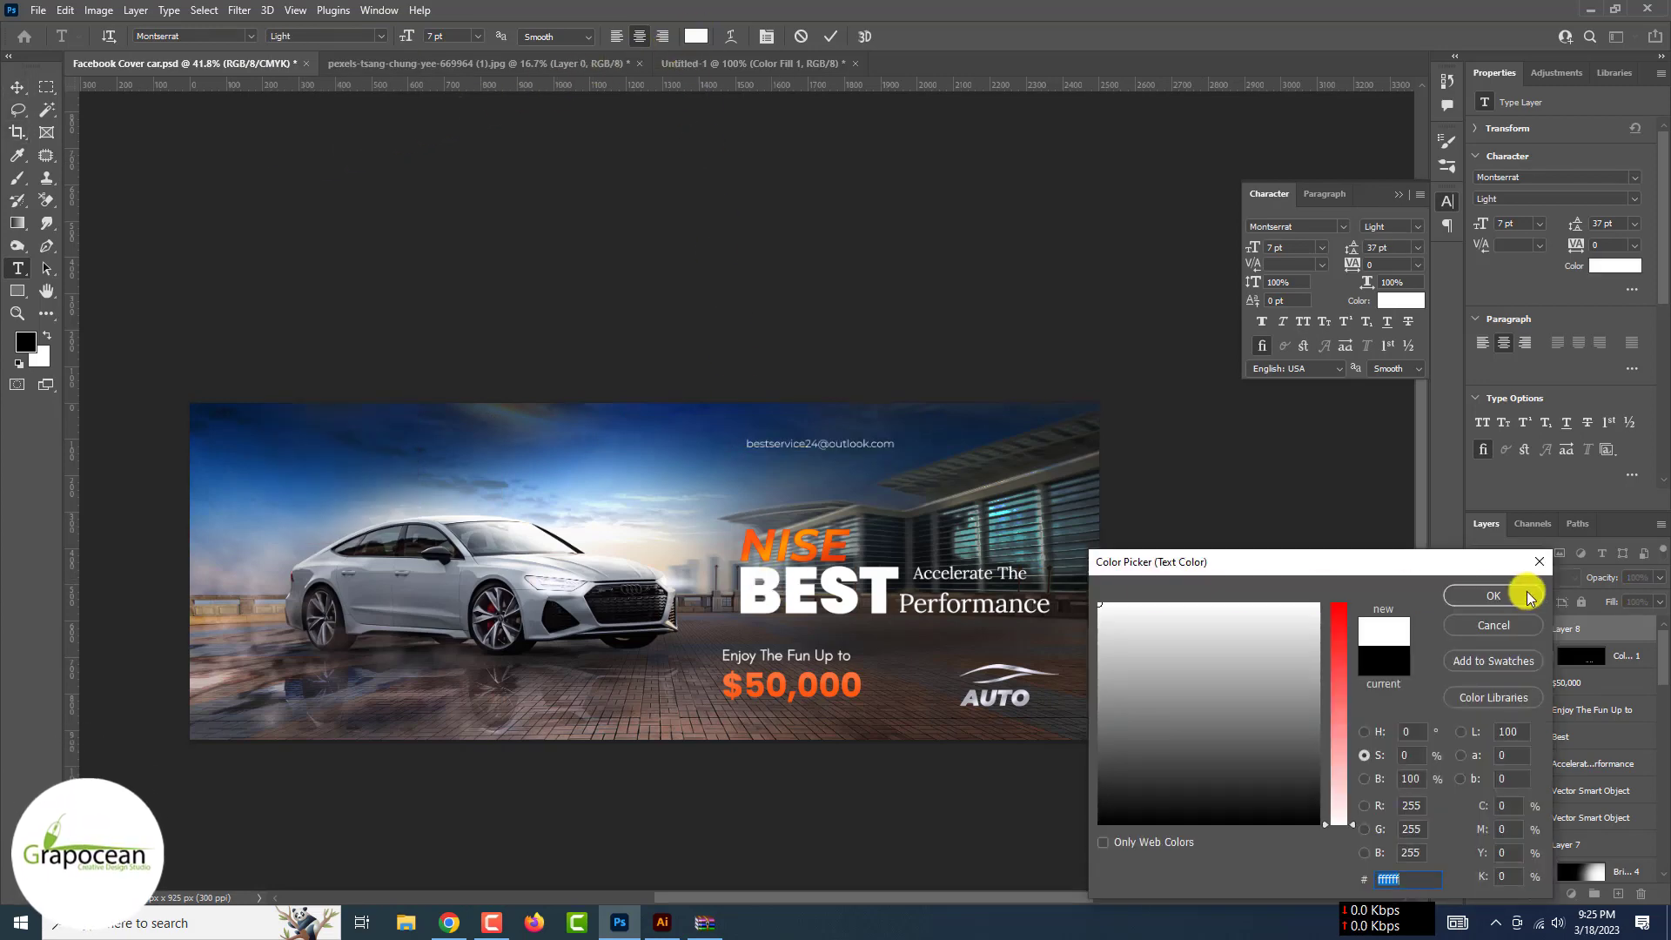
{"action": "left_click", "coordinate": [1493, 596]}
{"action": "left_click", "coordinate": [18, 87]}
{"action": "scroll", "coordinate": [833, 441], "scroll_direction": "up", "scroll_amount": 2}
{"action": "left_click_drag", "start_coordinate": [833, 440], "coordinate": [842, 433]}
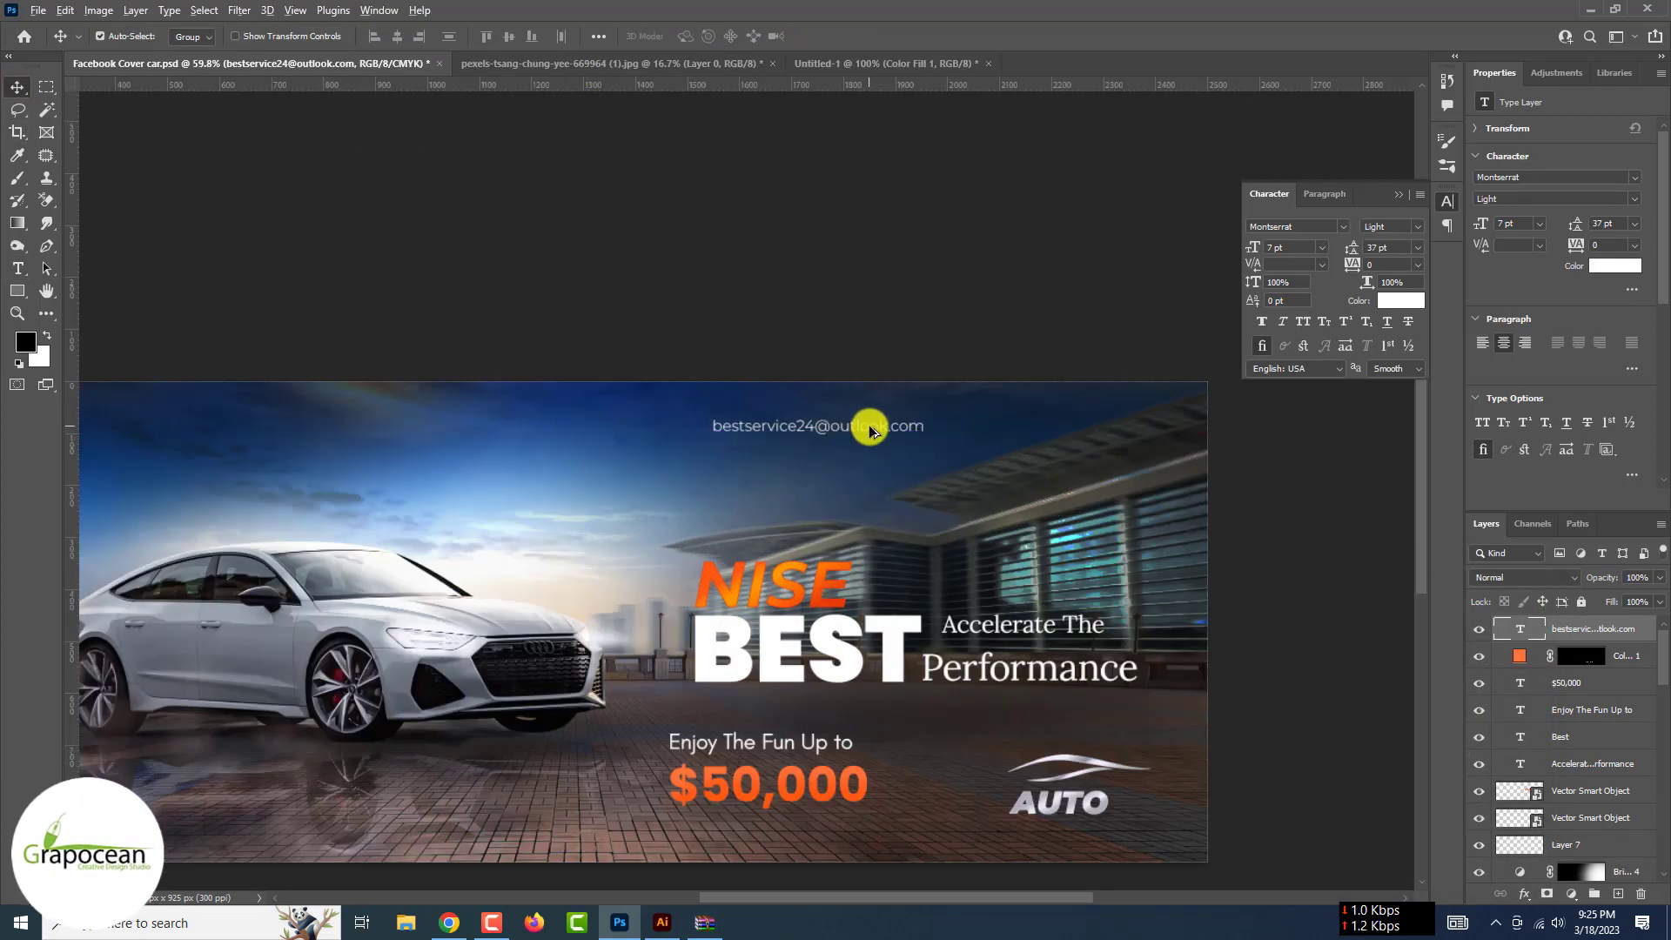
Duplicate the e-mail line and clear the copy for the website address
{"action": "left_click_drag", "start_coordinate": [1123, 434], "coordinate": [1100, 434]}
{"action": "left_click_drag", "start_coordinate": [950, 427], "coordinate": [1166, 429]}
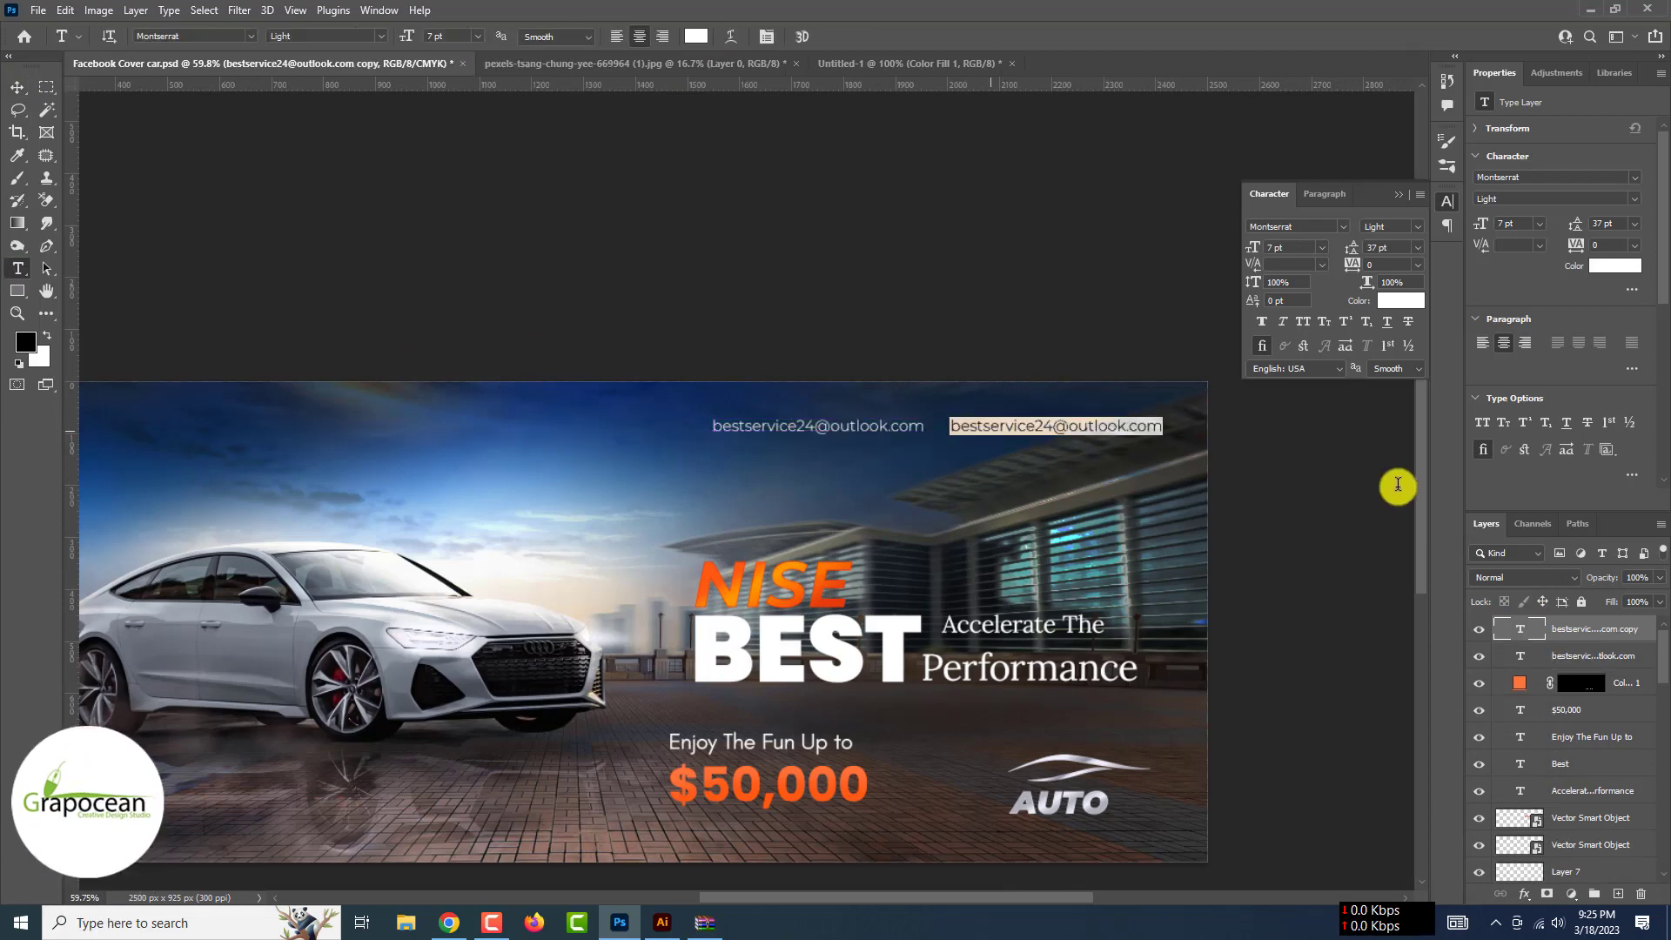
{"action": "key", "text": "BackSpace"}
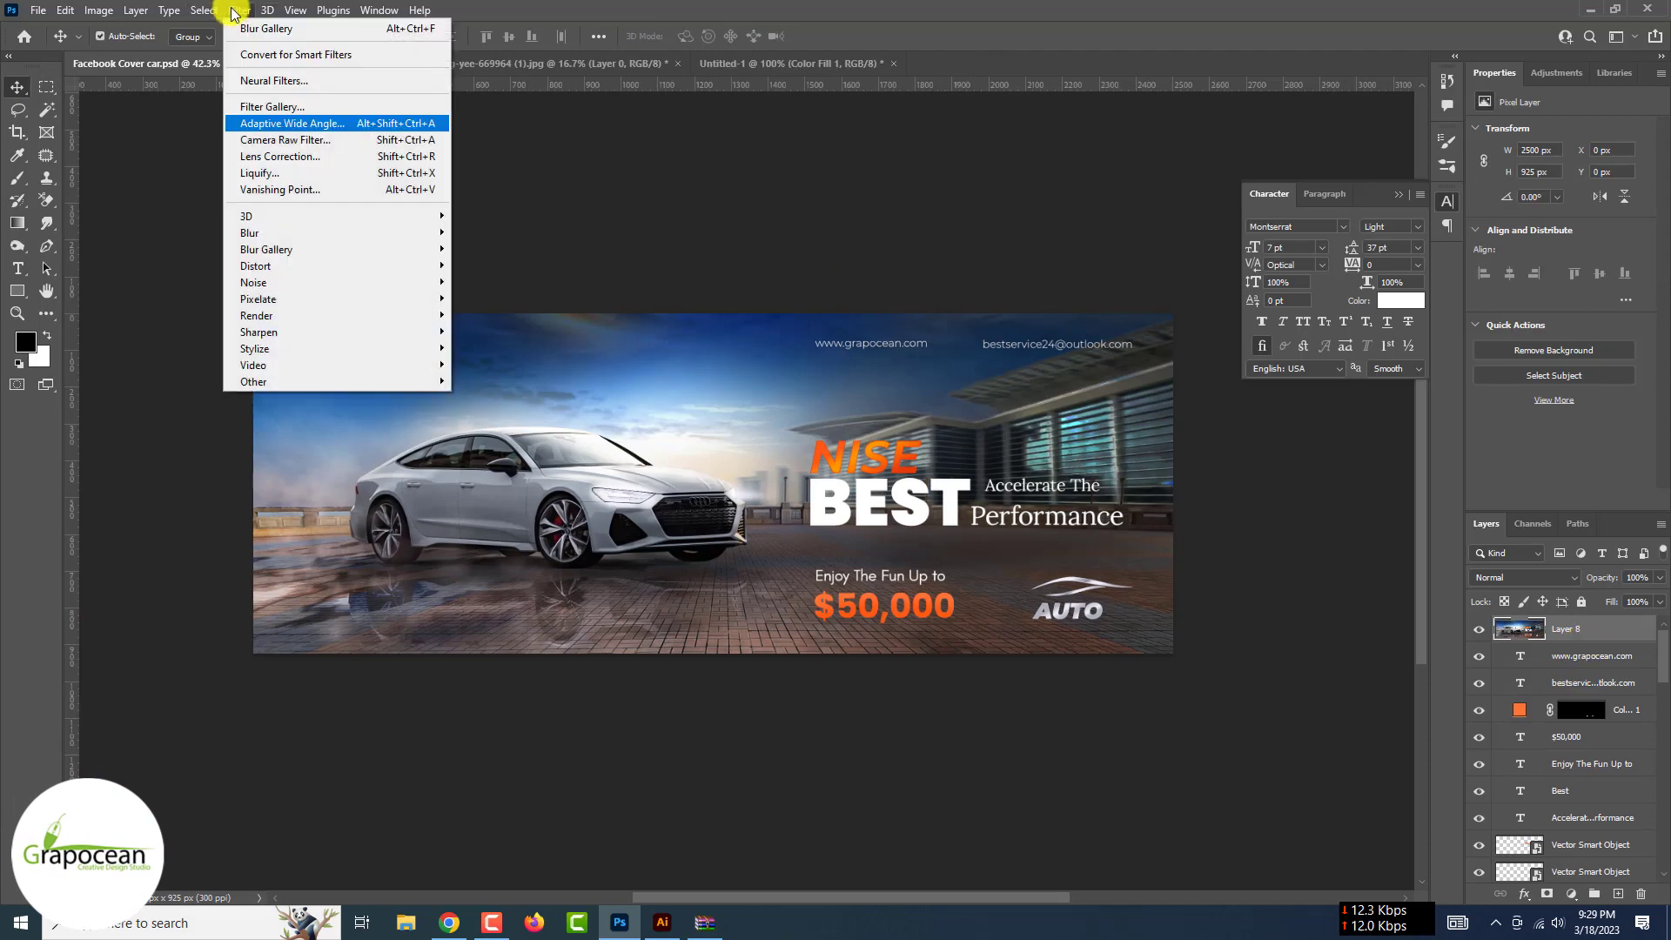
Apply a Camera Raw Color Grading pass tinting the cover pinkish-purple, after discarding a first attempt
{"action": "key", "text": "shift+ctrl+a"}
{"action": "left_click_drag", "start_coordinate": [1317, 439], "coordinate": [1340, 440]}
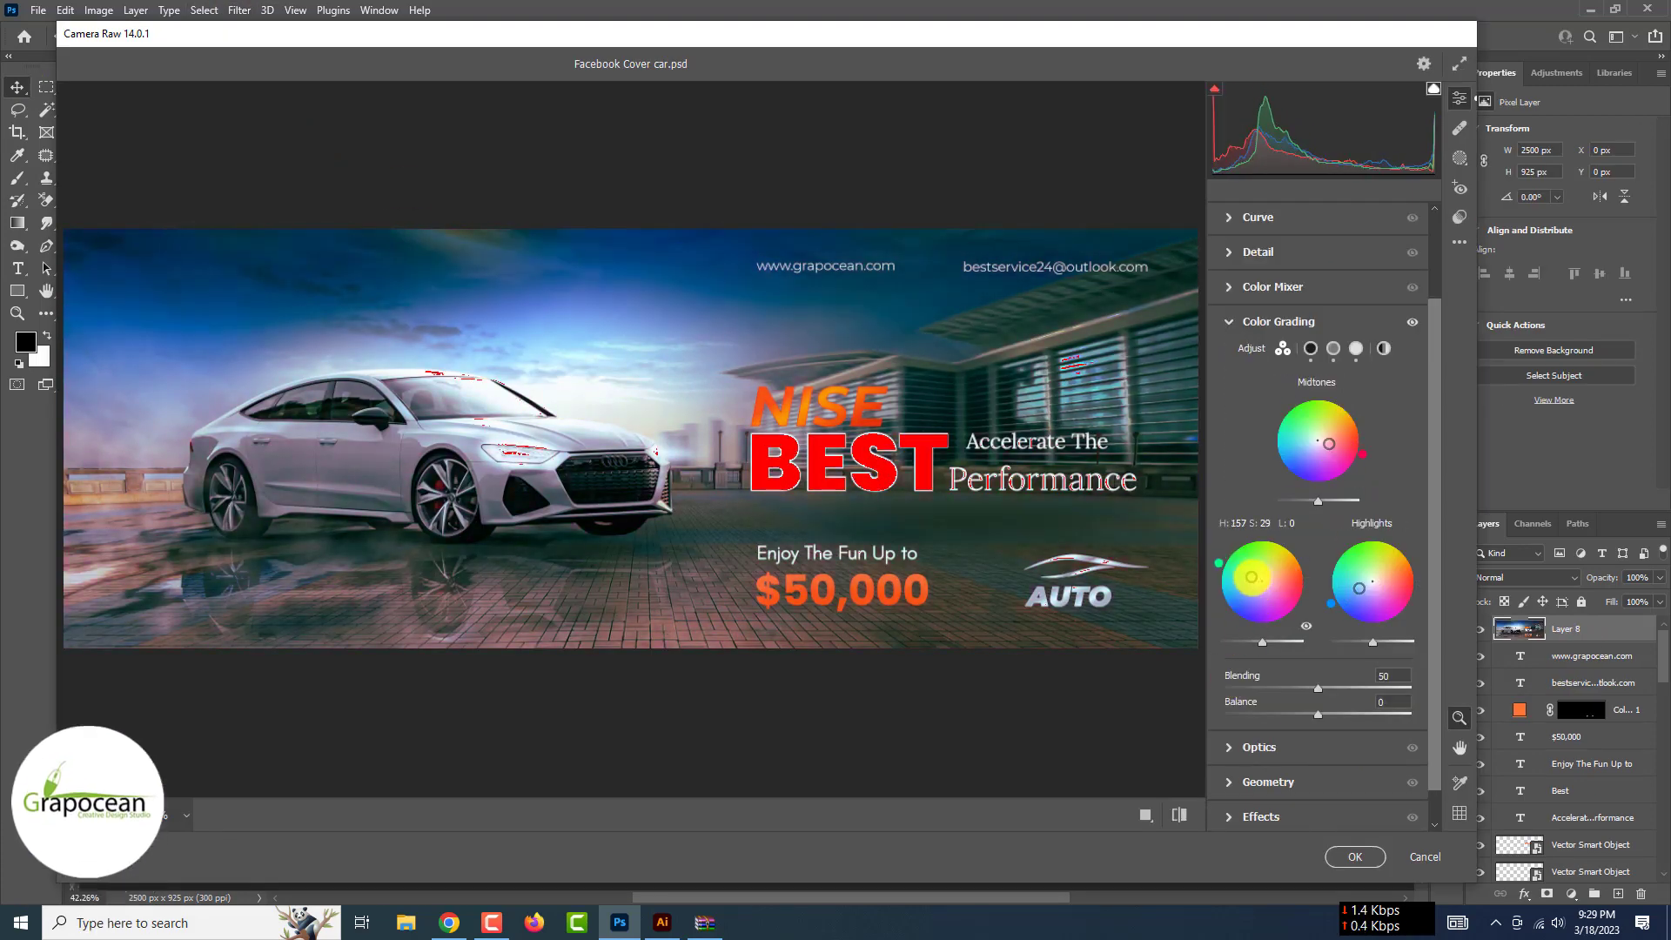
{"action": "left_click", "coordinate": [1310, 348]}
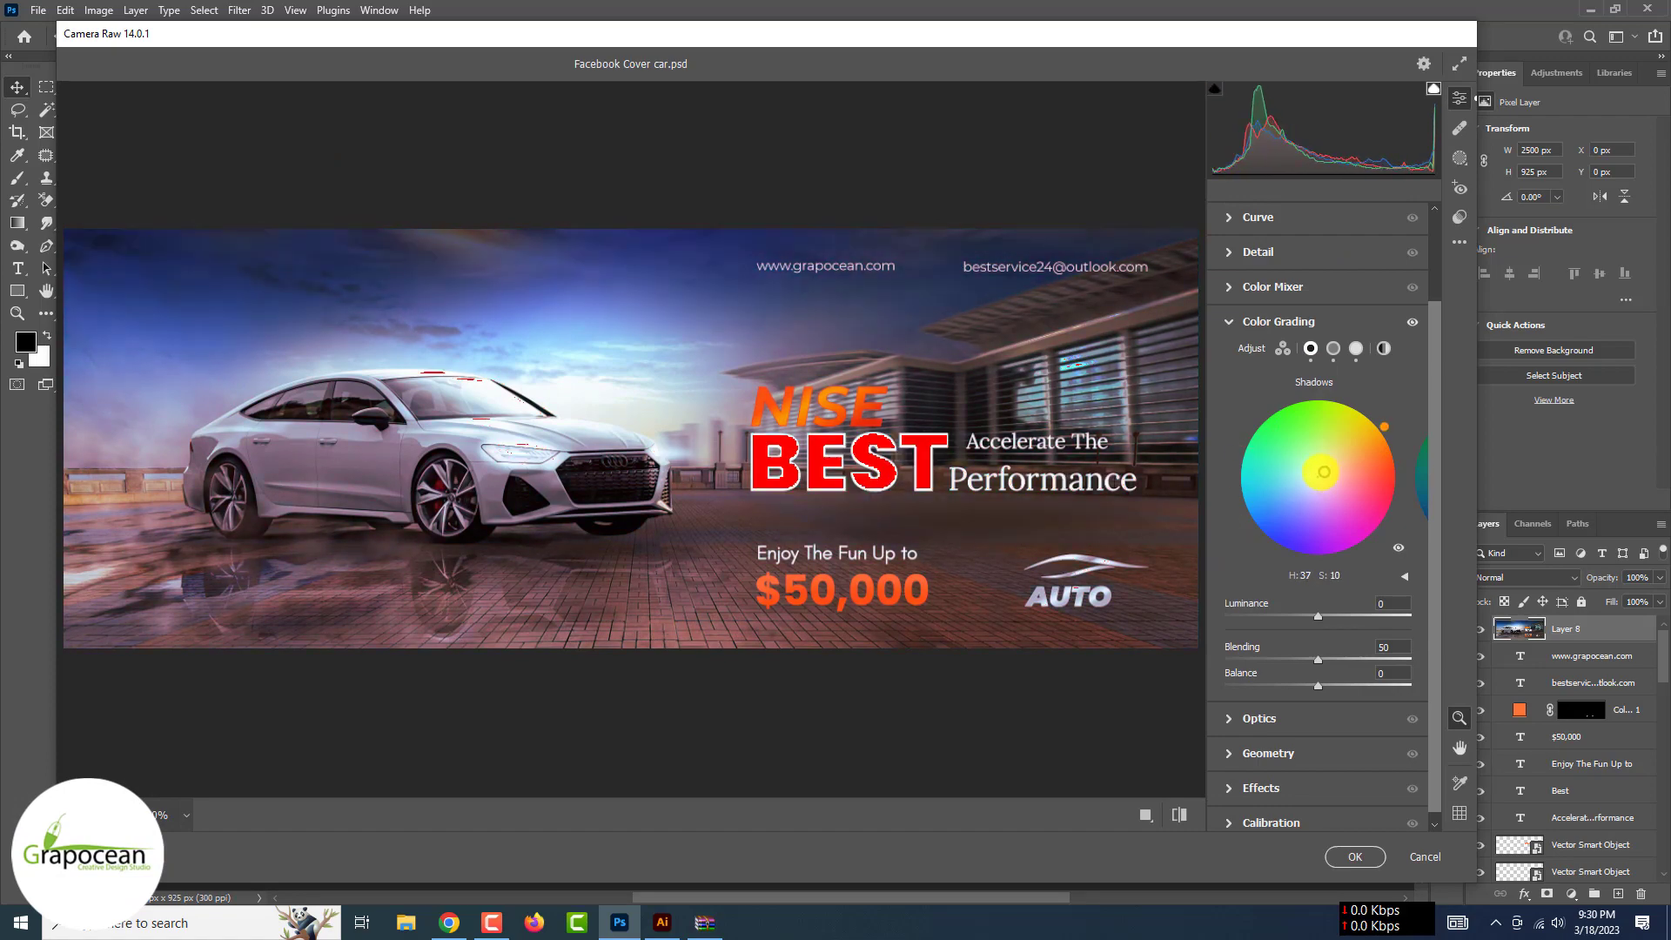
{"action": "left_click", "coordinate": [1425, 856]}
{"action": "key", "text": "Return"}
{"action": "left_click", "coordinate": [239, 10]}
{"action": "left_click", "coordinate": [309, 150]}
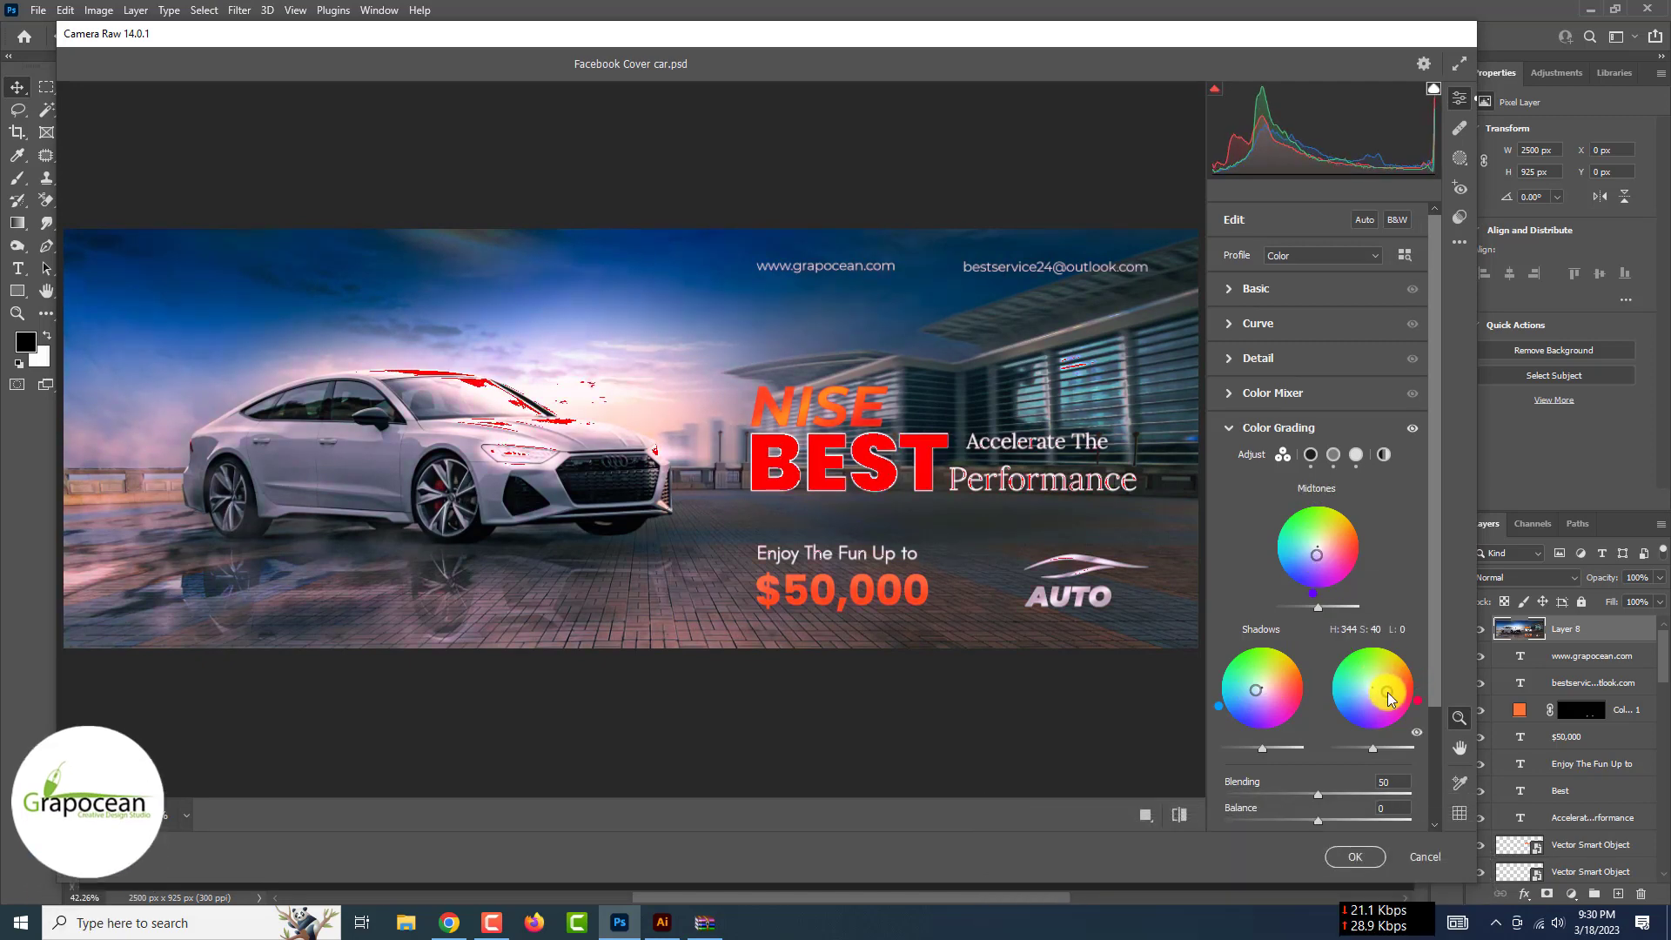
{"action": "left_click", "coordinate": [1370, 856]}
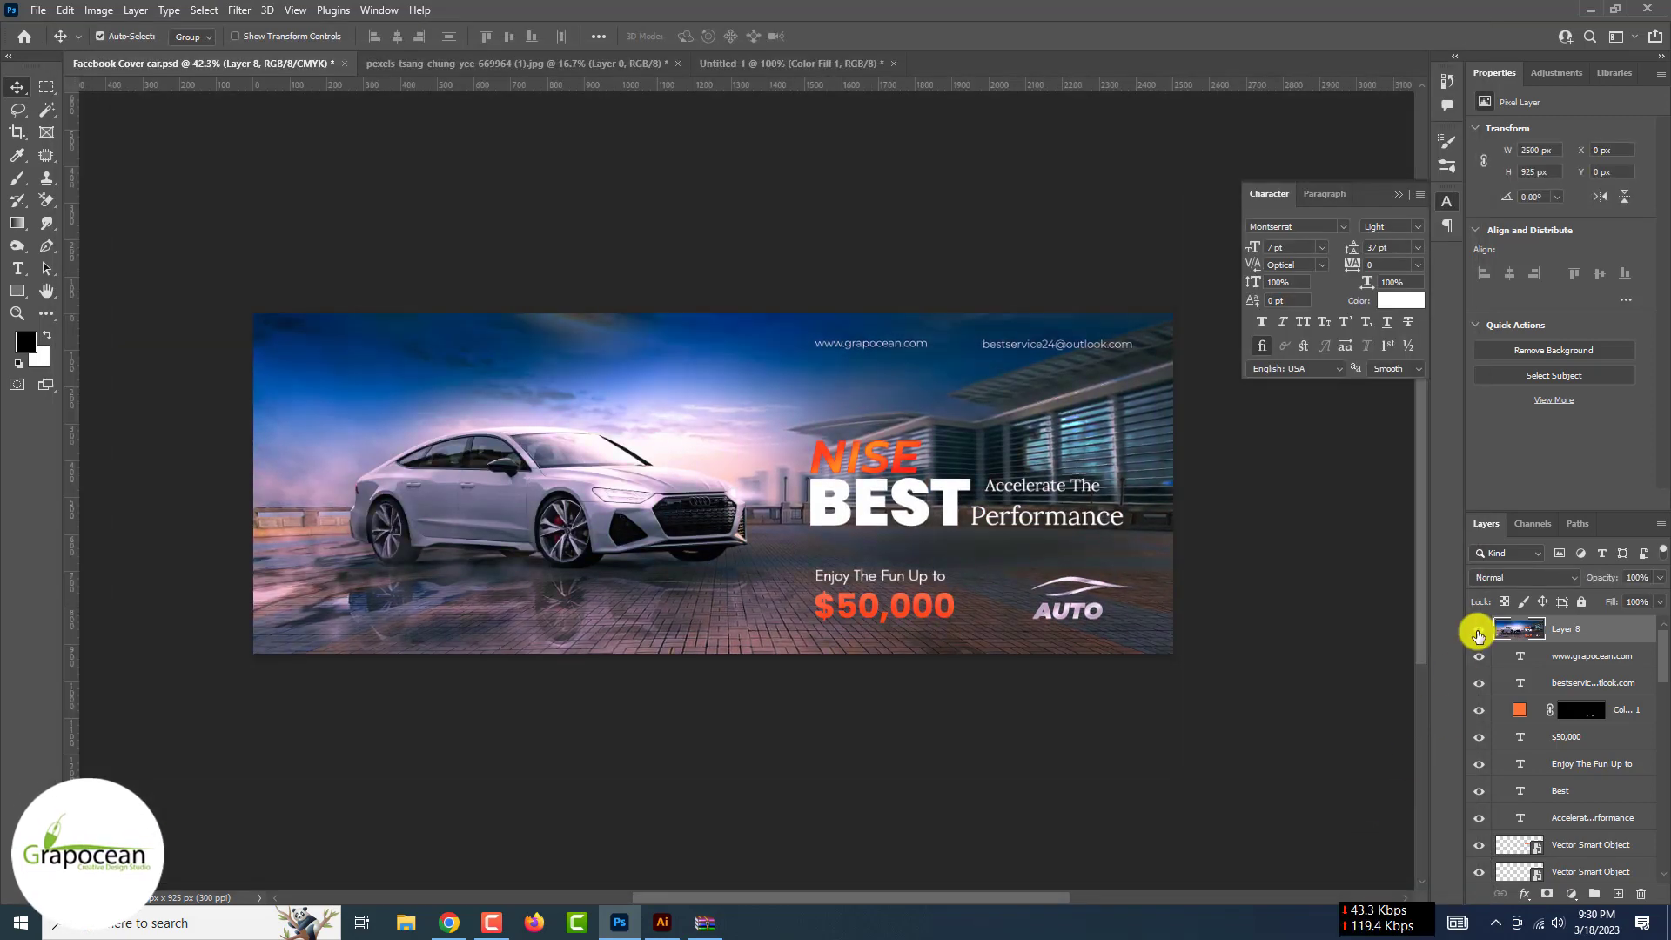
{"action": "key", "text": "ctrl+minus"}
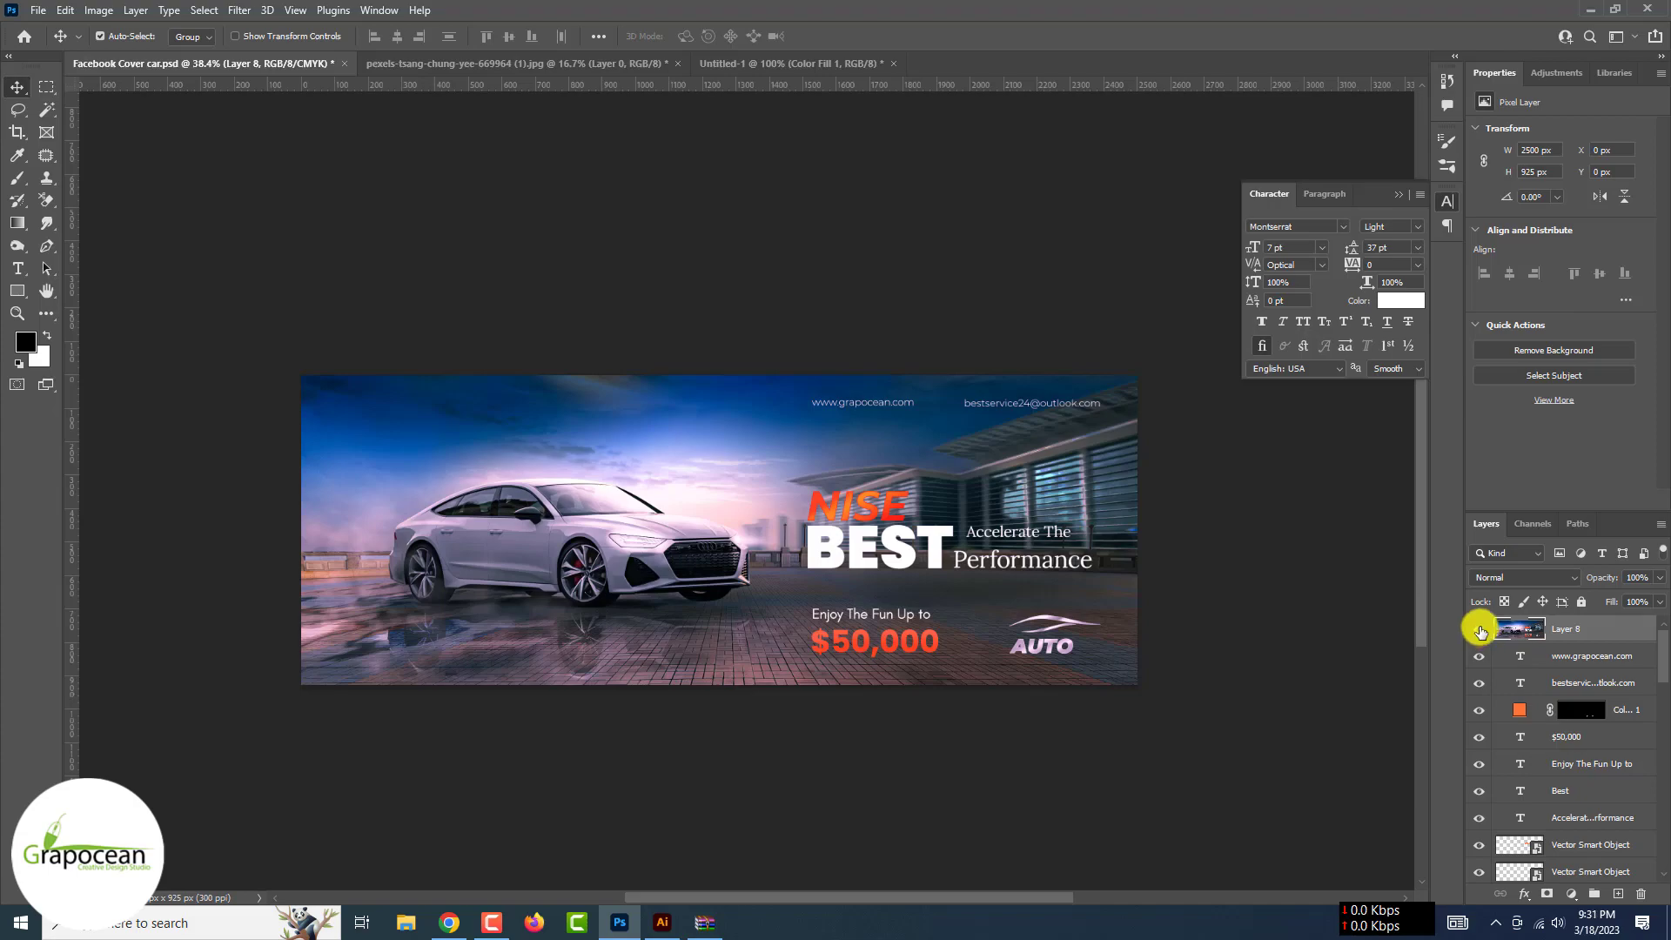